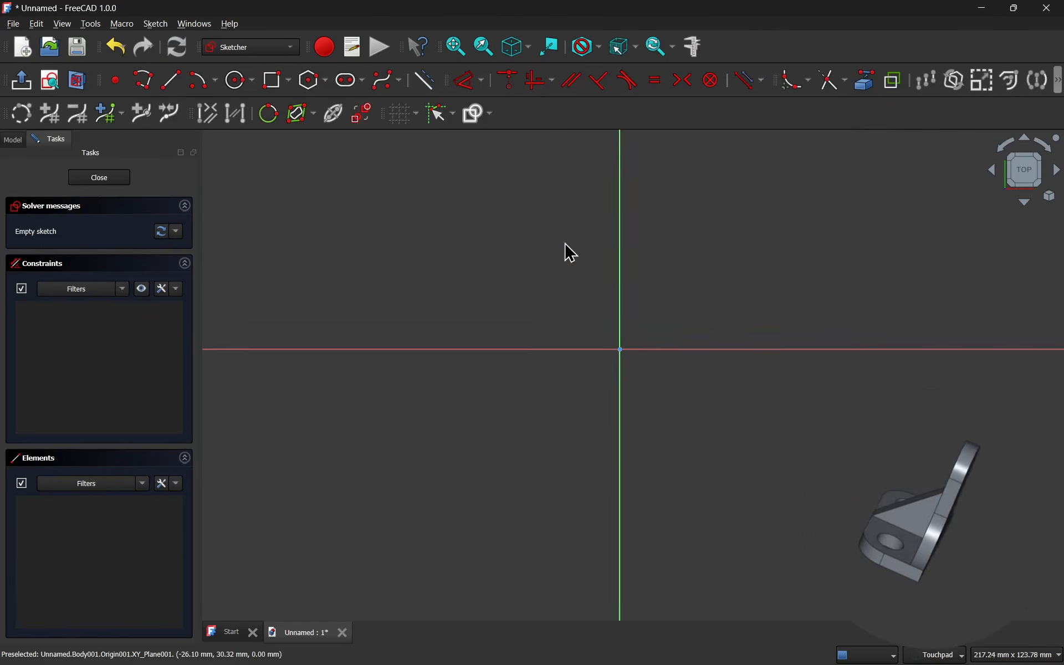
Step: Sketch a closed plate outline starting on the vertical axis, with a roughly 42 mm upper edge and two rounded outer corners
scroll(565, 244, "down", 1)
left_click(617, 245)
left_click(457, 239)
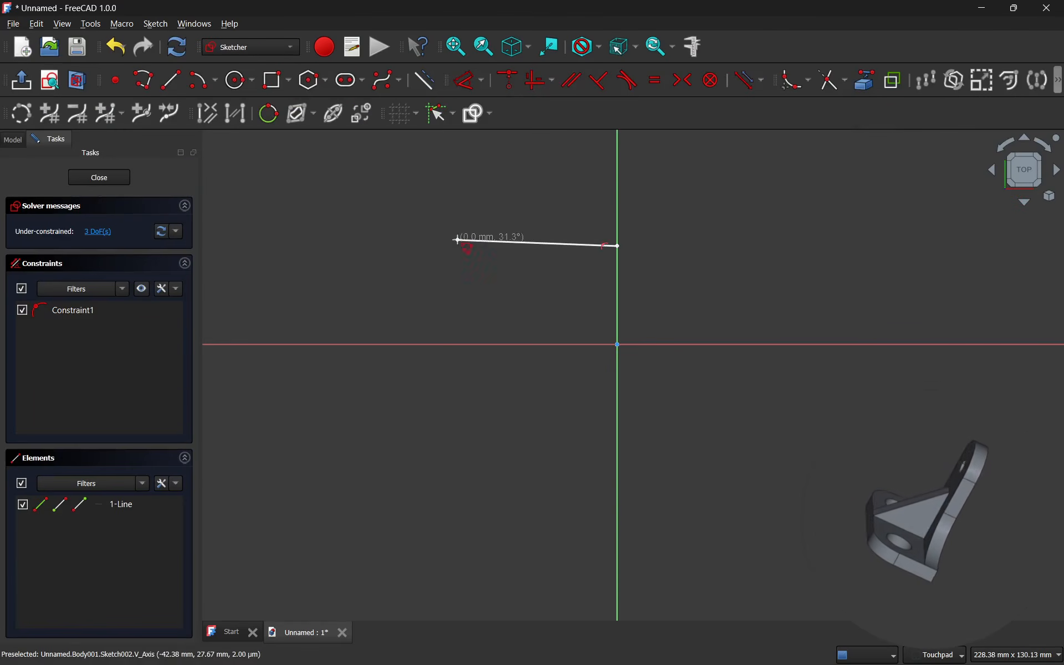
left_click(414, 282)
left_click(413, 519)
left_click(444, 549)
left_click(616, 544)
left_click(617, 246)
Step: Constrain the outline's upper and lower edges as horizontal and make its ends on the vertical axis symmetric about the origin
left_click(526, 242)
left_click(536, 81)
left_click(524, 547)
left_click(617, 238)
left_click(616, 548)
left_click(616, 344)
key("s")
left_click(374, 354)
Step: Make the two corner arcs of the plate outline equal
left_click(442, 191)
left_click(427, 479)
key("e")
mouse_move(397, 428)
left_mouse_down()
mouse_move(446, 427)
mouse_move(390, 434)
left_mouse_up()
Step: Draw a hole circle at the upper corner arc's centre, setting the hole diameter and the corner radius to 10 mm each
key("g")
key("c")
left_click(435, 197)
left_click(453, 207)
type("10")
key("Return")
left_click(403, 164)
left_click(323, 223)
type("10")
key("Return")
Step: Add the matching hole at the other rounded corner and finish the plate sketch
left_click(409, 435)
left_click(568, 459)
left_click(91, 182)
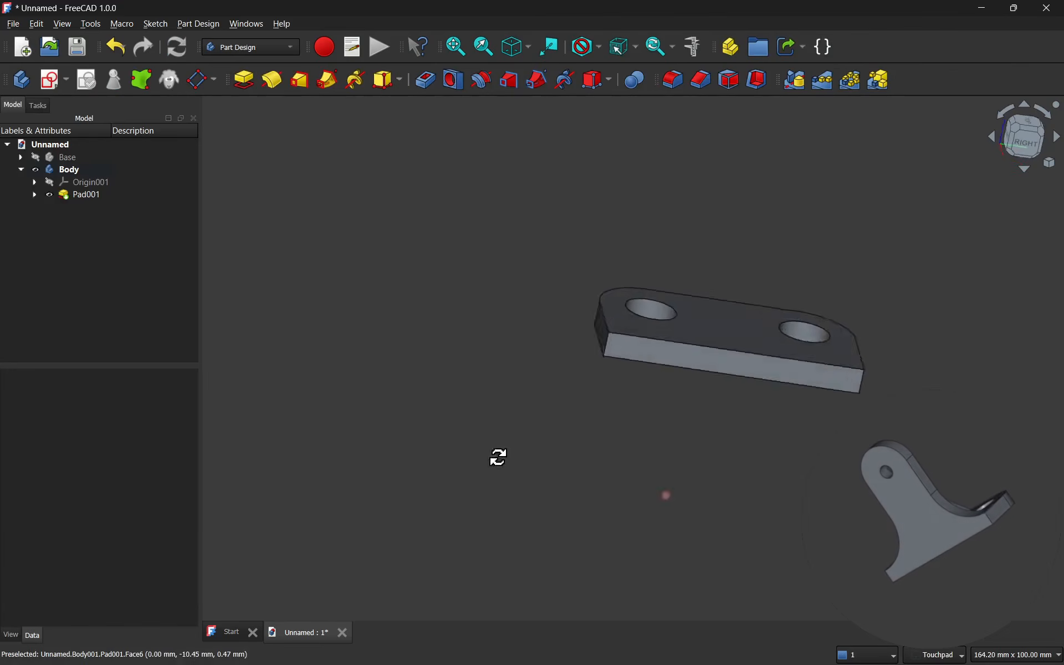
Step: Sketch two arcs flaring up from the plate's upper corners and a third arc as the rounded top of the upright profile
scroll(597, 211, "up", 2)
left_click(215, 79)
left_click(219, 118)
left_click(407, 457)
left_click(510, 315)
left_click(487, 397)
left_click(793, 456)
left_click(744, 306)
left_click(728, 366)
left_click(468, 271)
left_click(687, 278)
left_click(577, 209)
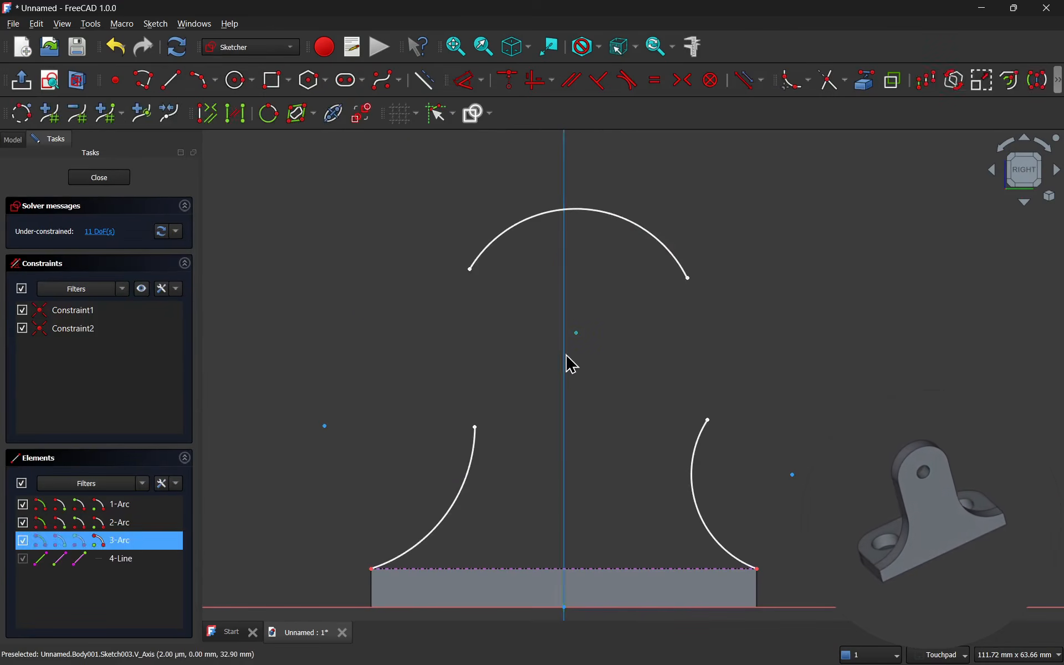
Step: Join the top arc to the flared arcs with vertical tangent side lines and centre the top arc on the vertical axis
left_click(474, 268)
left_click(706, 420)
left_click(654, 376)
left_click(542, 370)
left_click(476, 465)
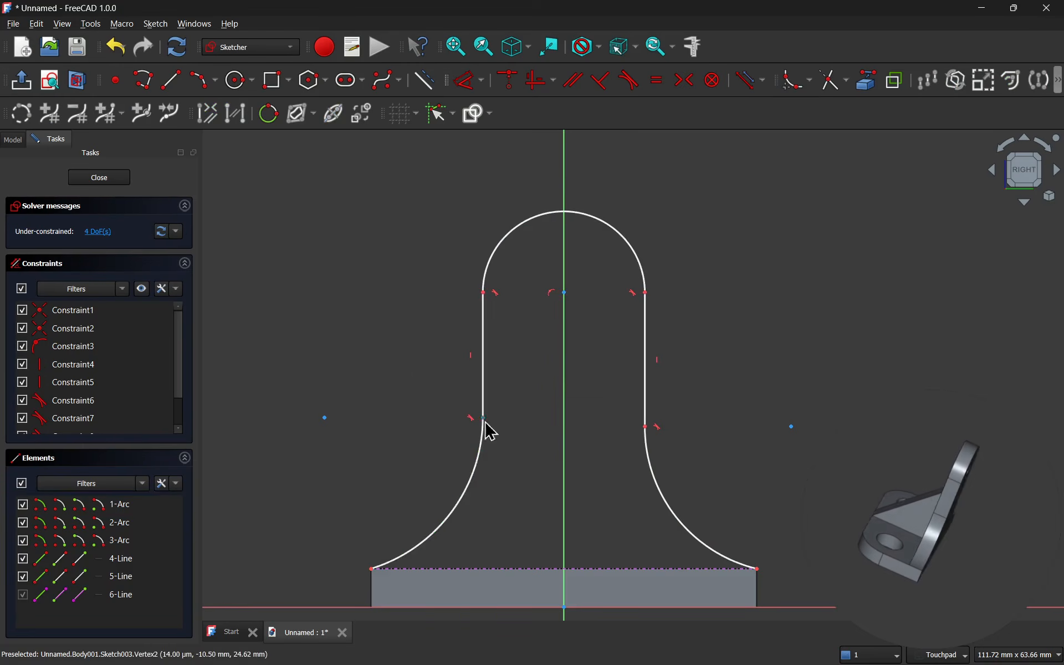
Step: Make the two flared arcs equal and draw a hole circle at the top arc's centre
left_click(458, 508)
left_click(675, 519)
left_click(564, 292)
left_click(579, 309)
Step: Set the top arc's radius to 10 mm and the hole's diameter to 5 mm
left_click(626, 240)
left_click(689, 189)
type("10")
key("Return")
left_click(584, 286)
left_click(692, 265)
type("5")
key("Return")
Step: Set the hole centre's height above the plate to 35 mm, make the flared arc tangent to the plate edge and finish the sketch
left_click(370, 568)
left_click(564, 292)
left_click(679, 517)
left_click(630, 81)
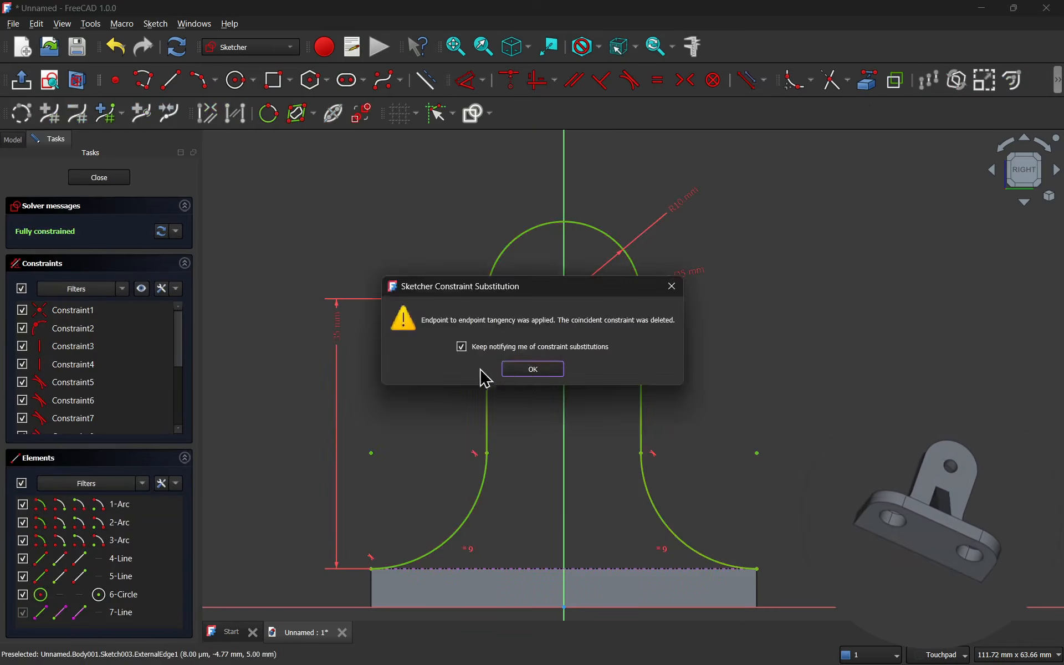
left_click(532, 369)
left_click(98, 177)
left_click(243, 80)
left_click(133, 143)
double_click(92, 207)
left_click(98, 178)
Step: Pad the upright profile 5 mm in the reversed direction
left_click(243, 79)
left_click(21, 254)
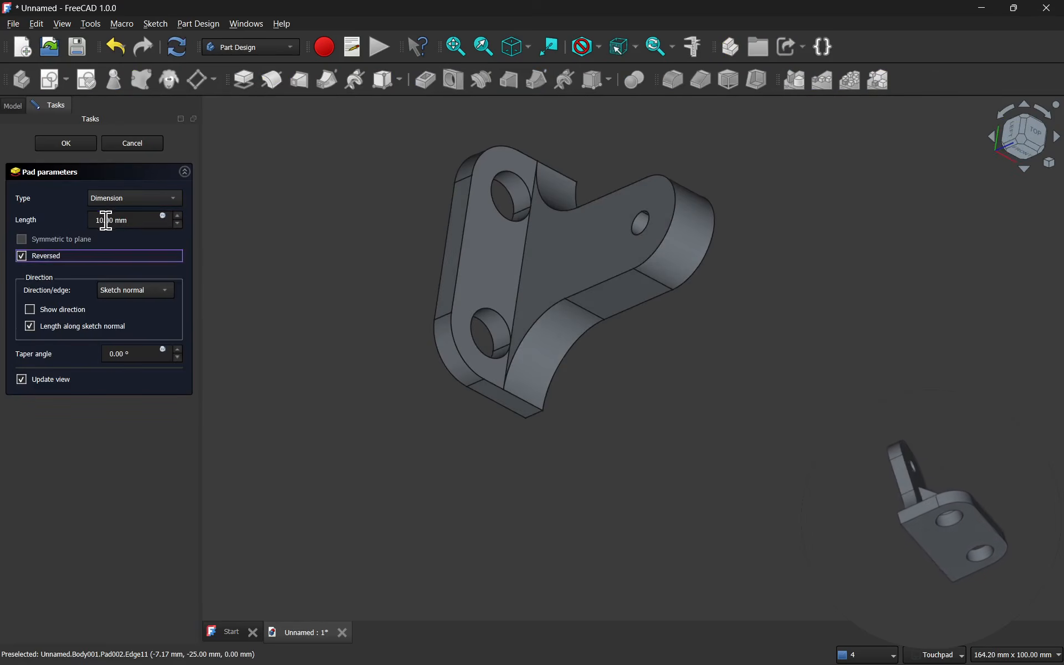
double_click(107, 220)
type("5")
key("Return")
Step: Start a sketch on the bracket's side face and project the upright and plate edges as external geometry
left_click(50, 79)
left_click_drag(689, 344, 654, 349, "alt")
left_click(863, 81)
left_click(621, 436)
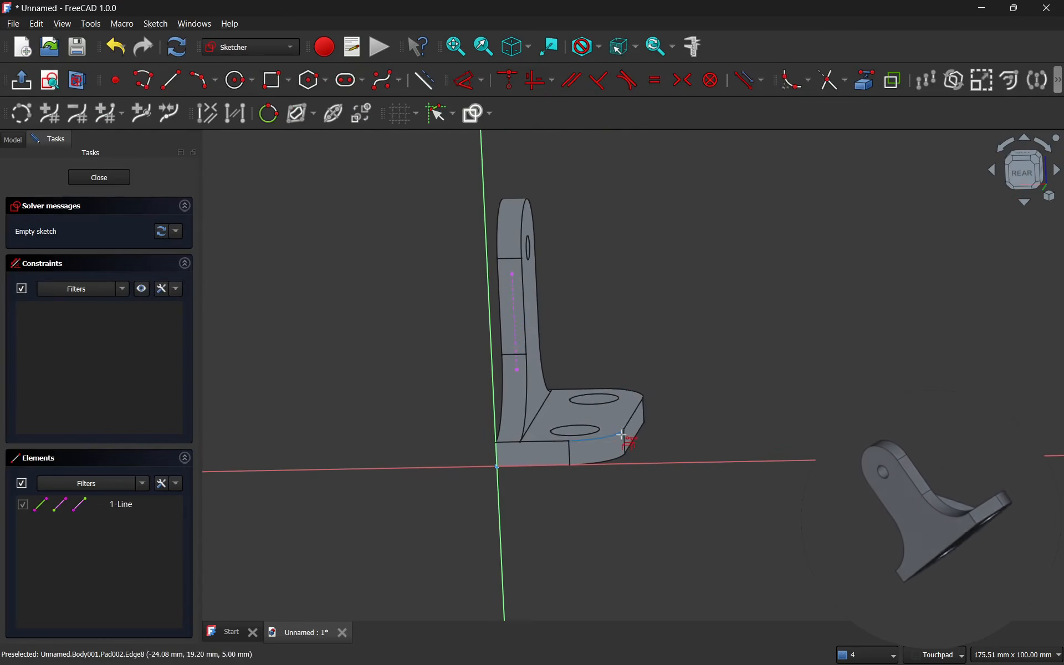
left_click(526, 310)
Step: Draw a closed triangular rib profile with a polyline between the upright and the plate's outer edge
left_click(145, 78)
left_click(627, 420)
left_click(533, 421)
left_click(528, 281)
left_click(628, 420)
Step: Set the rib triangle's vertical leg to 20 mm and apply an equal constraint to fully constrain the profile
left_click(469, 79)
left_click(519, 355)
left_click(430, 355)
type("20")
key("Return")
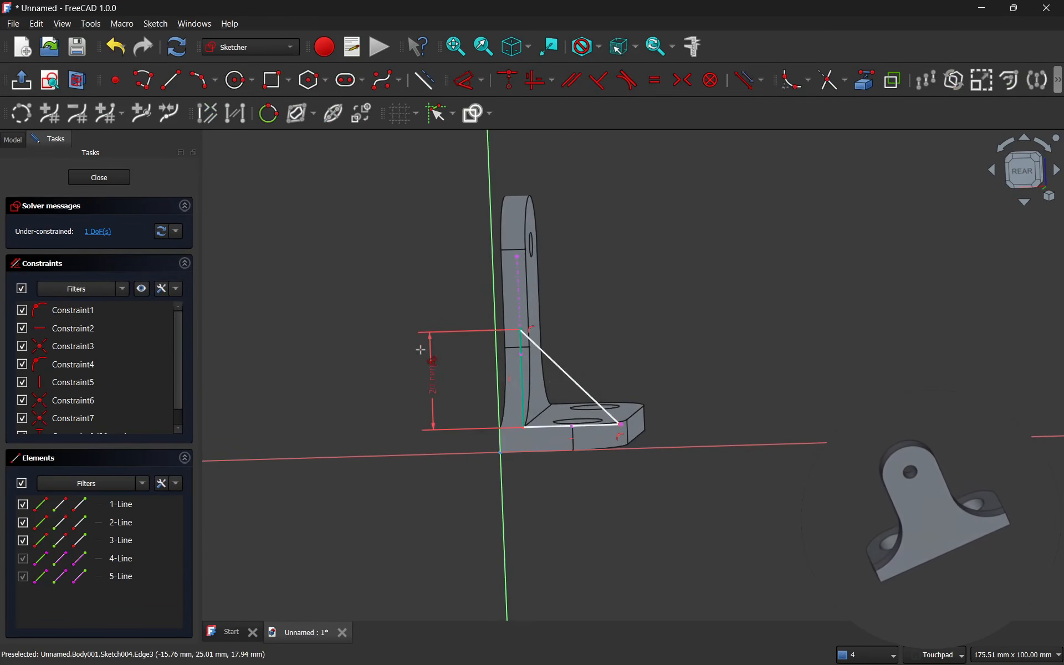
left_click(654, 80)
Step: Set the rib sketch's attachment offset position to -22 mm along z
left_click(13, 139)
left_click(21, 511)
left_click(127, 556)
type("-25")
left_click_drag(498, 387, 408, 409, "alt")
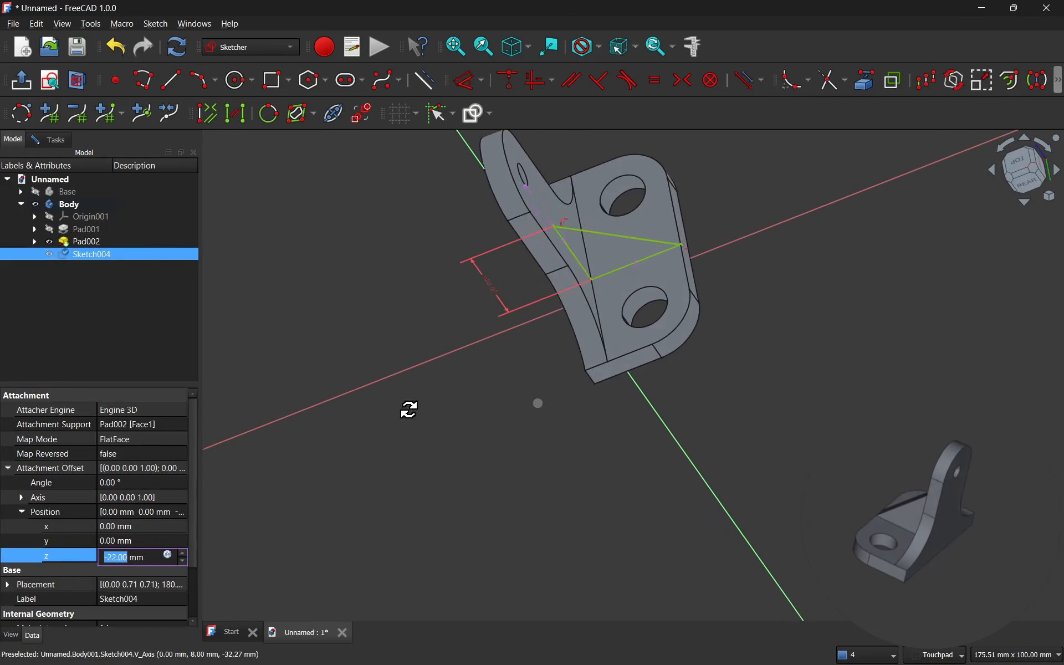
Step: Finish the rib sketch and pad it 5 mm symmetric to its plane
left_click(55, 141)
left_click(99, 177)
left_click(243, 79)
left_click(61, 241)
type("5")
left_click_drag(576, 400, 579, 570, "alt")
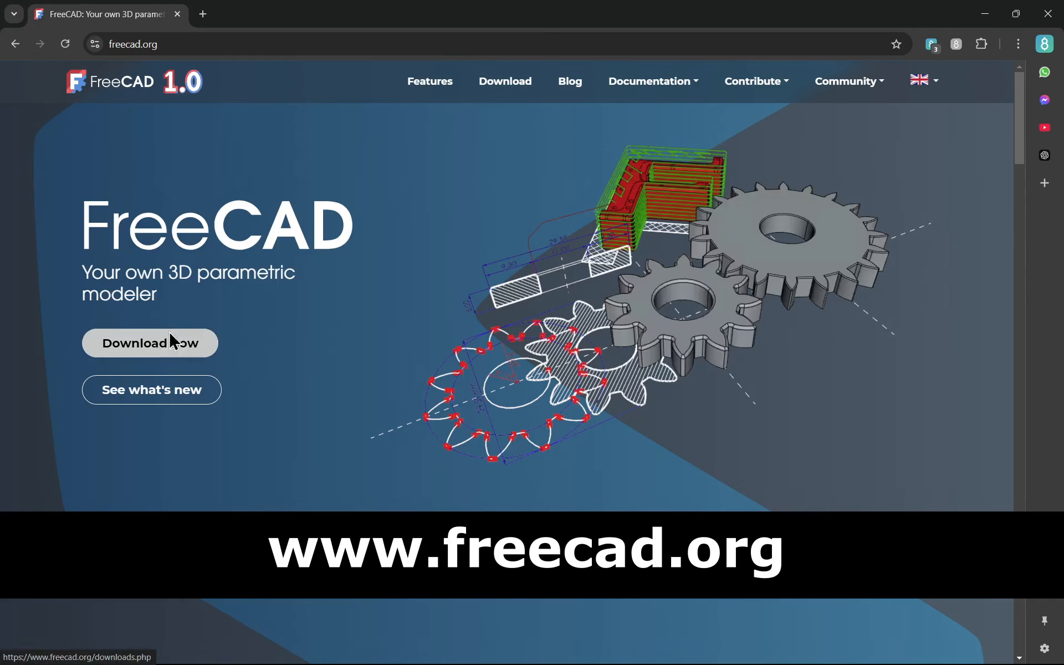
Step: Switch to the browser, open the downloads page on freecad.org and view the Windows, Mac and Linux installers
left_click(167, 340)
scroll(421, 397, "down", 4)
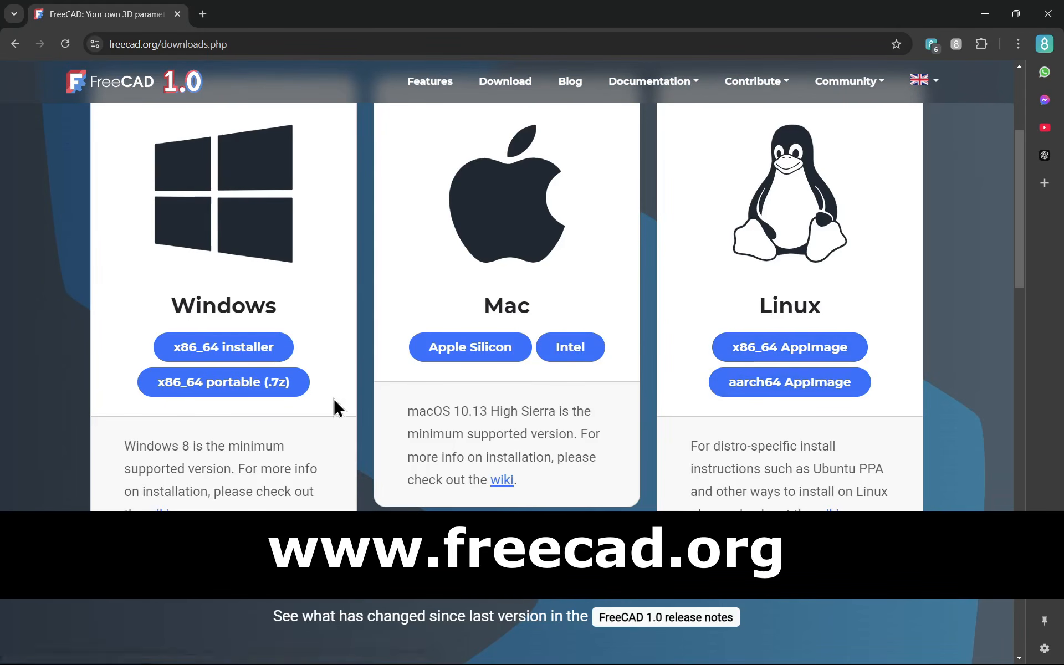
left_click_drag(236, 44, 88, 43)
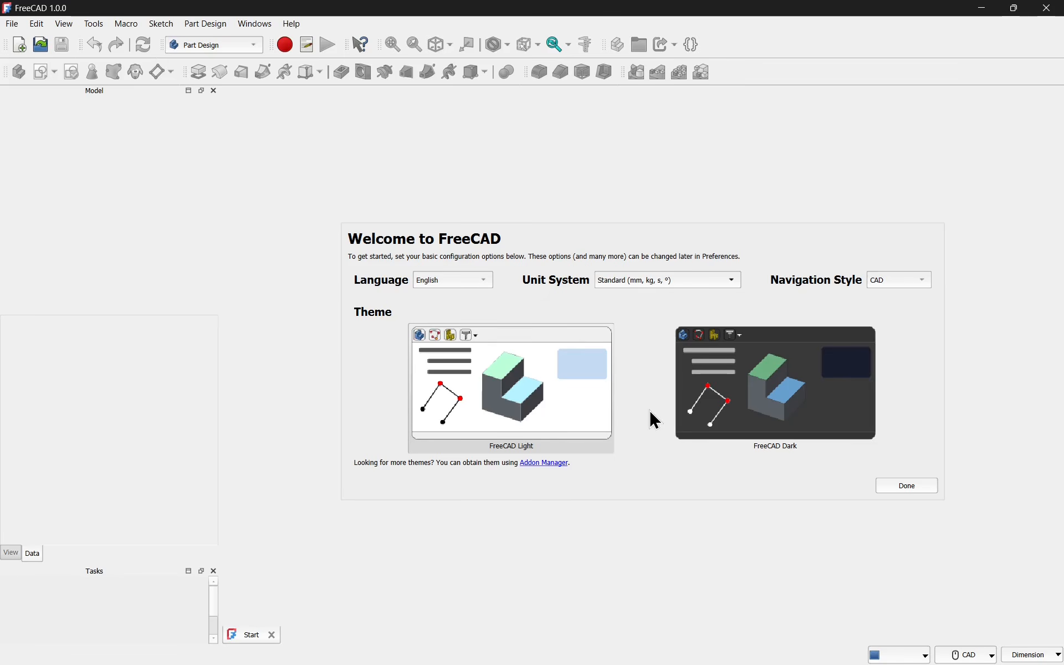
Step: Choose English as the language in FreeCAD's welcome settings and examine the available unit systems and navigation styles
left_click(464, 281)
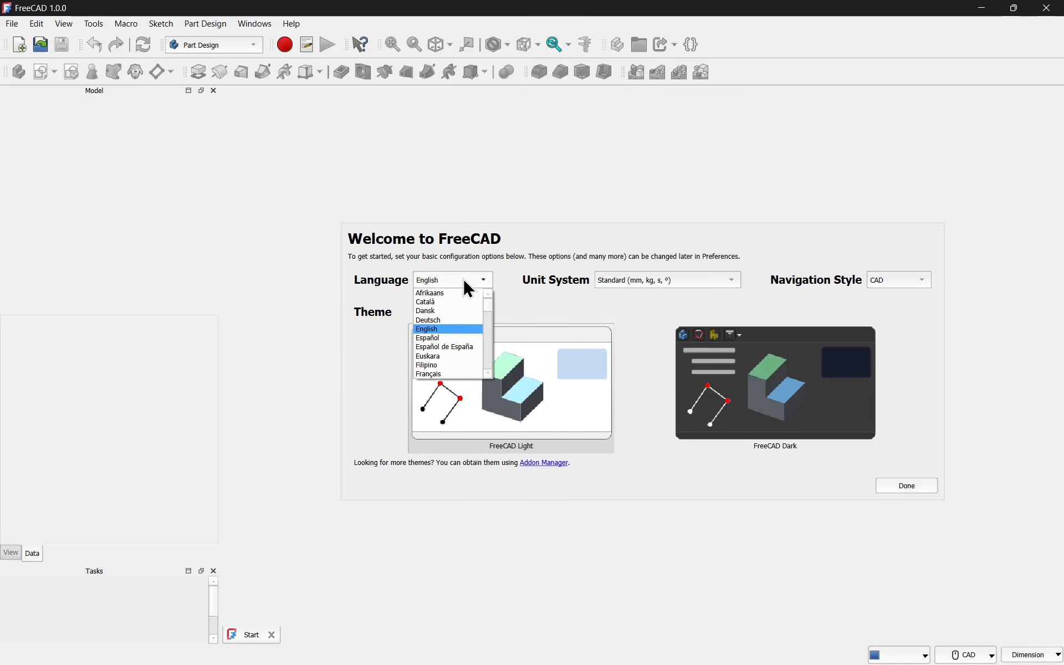
left_click(458, 330)
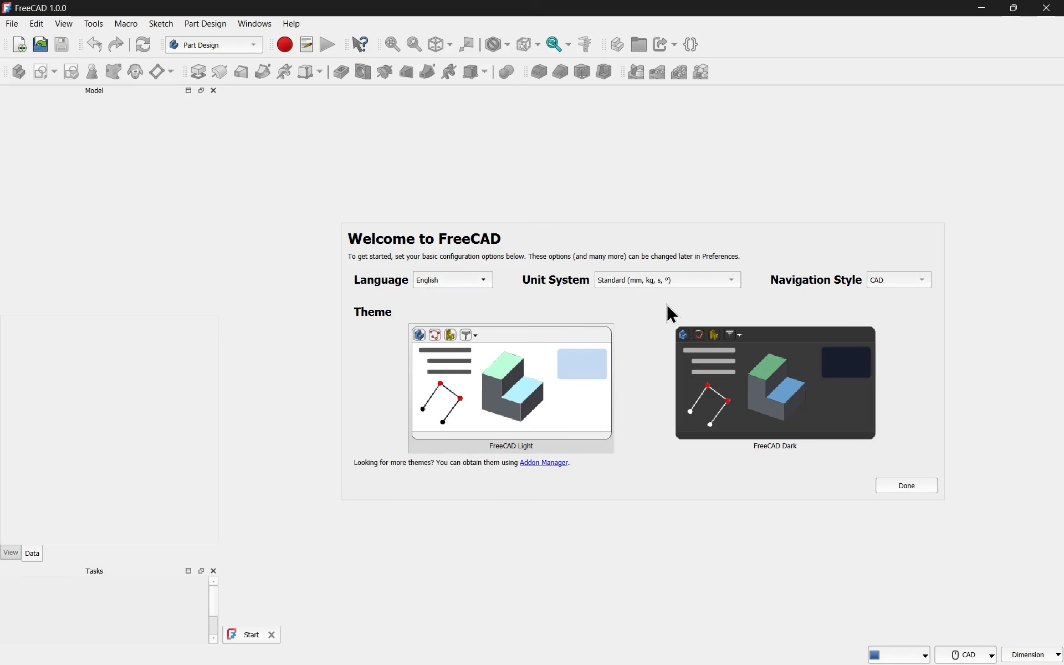
left_click(685, 284)
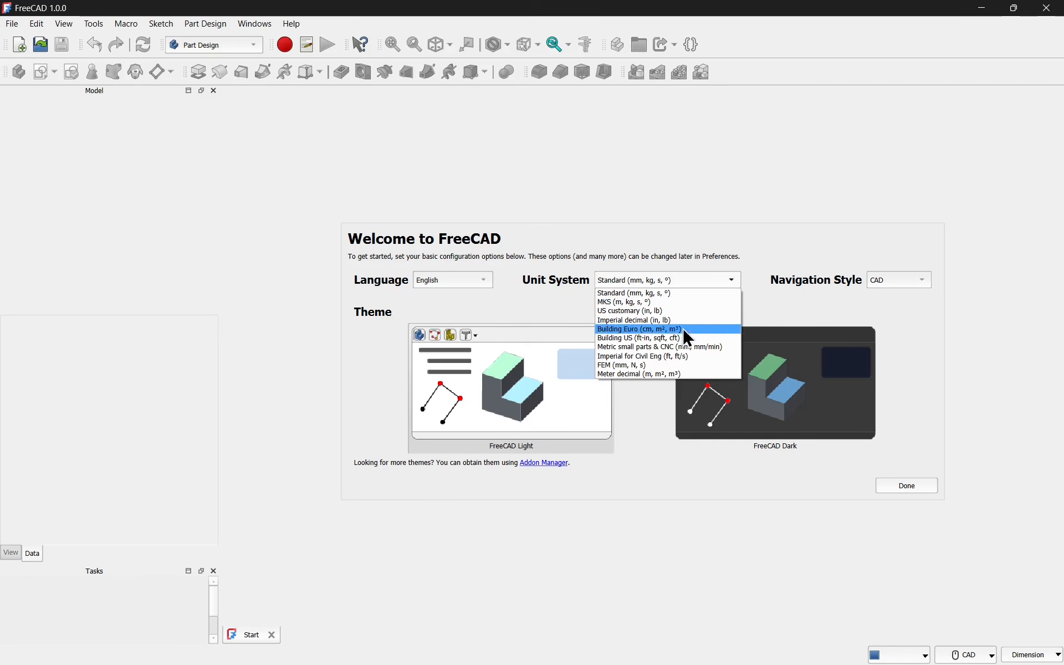
left_click(530, 318)
left_click(899, 282)
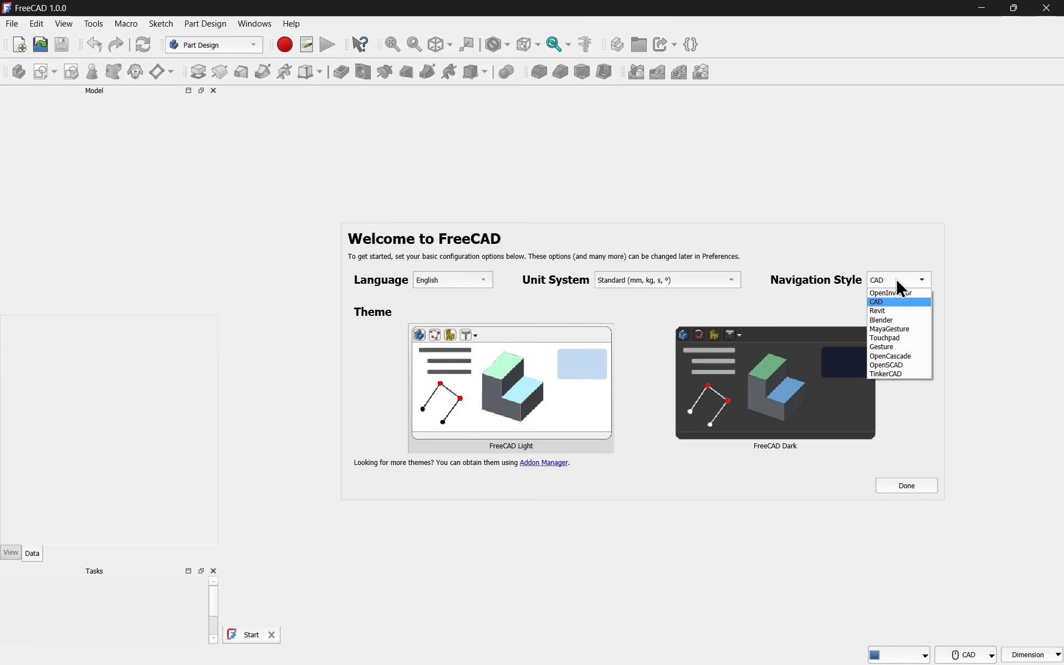
left_click(804, 305)
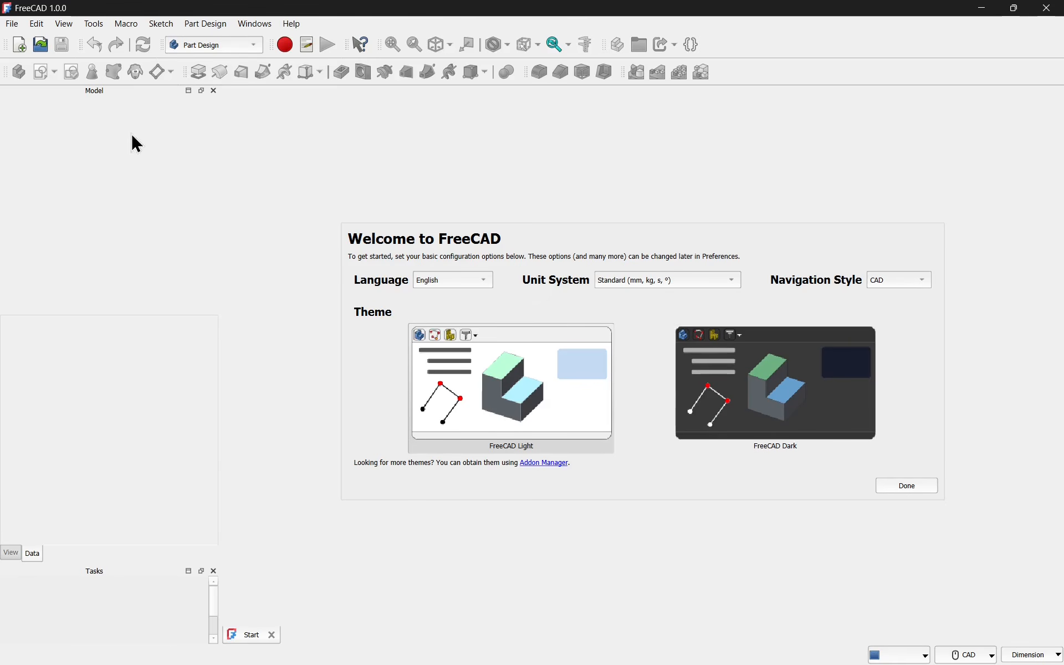
Step: Set the theme to FreeCAD Dark and the toolbar icon size to Large (32px) in the preferences
left_click(38, 25)
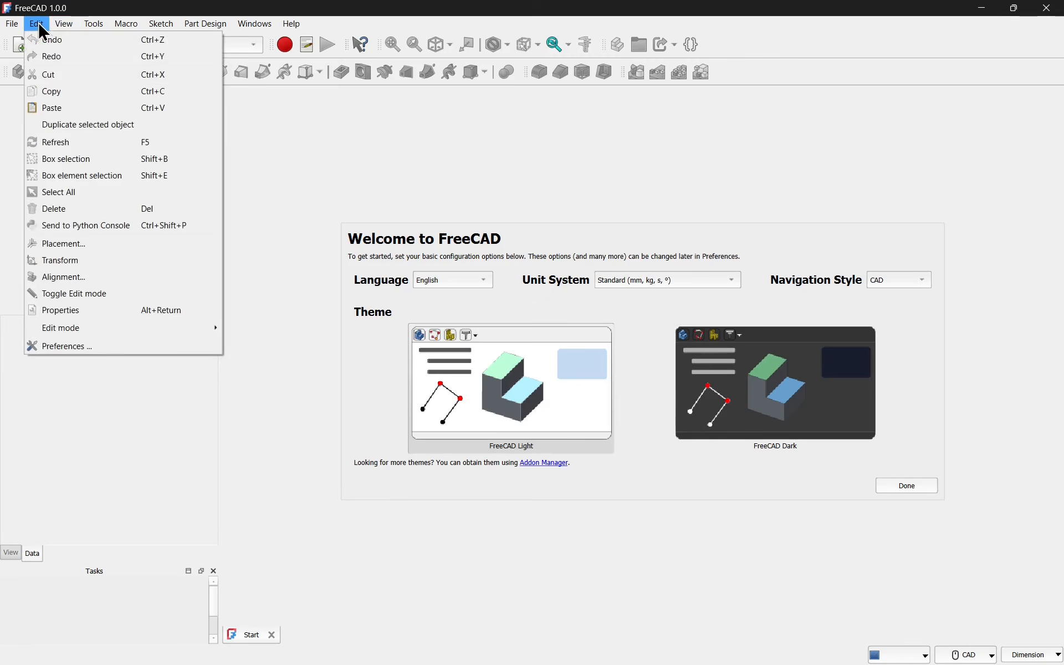
left_click(105, 350)
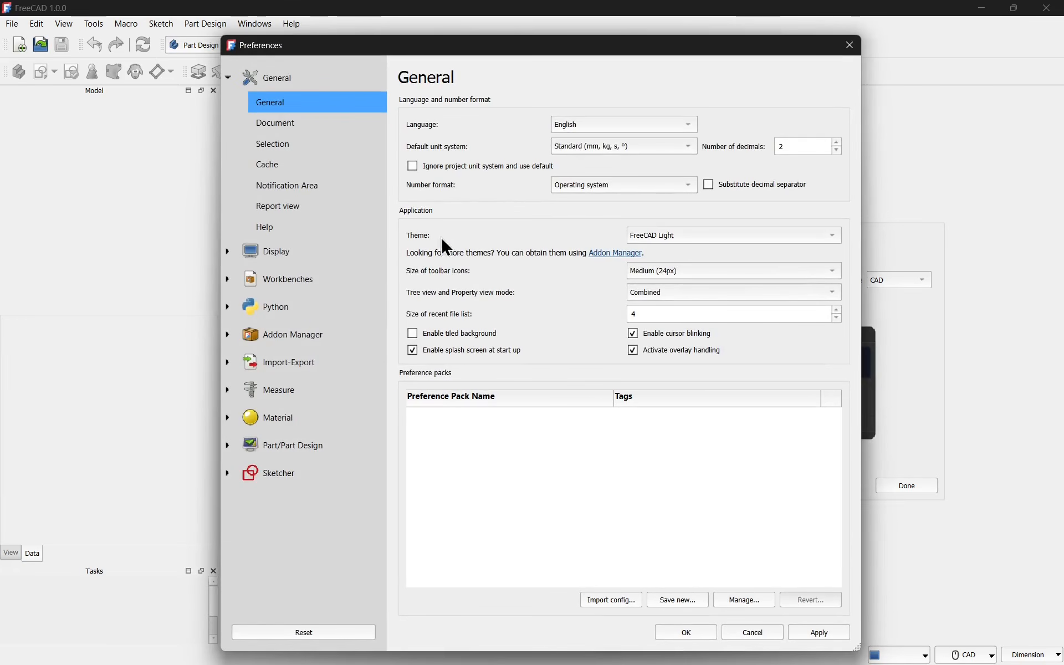
left_click(727, 238)
left_click(723, 257)
left_click(697, 273)
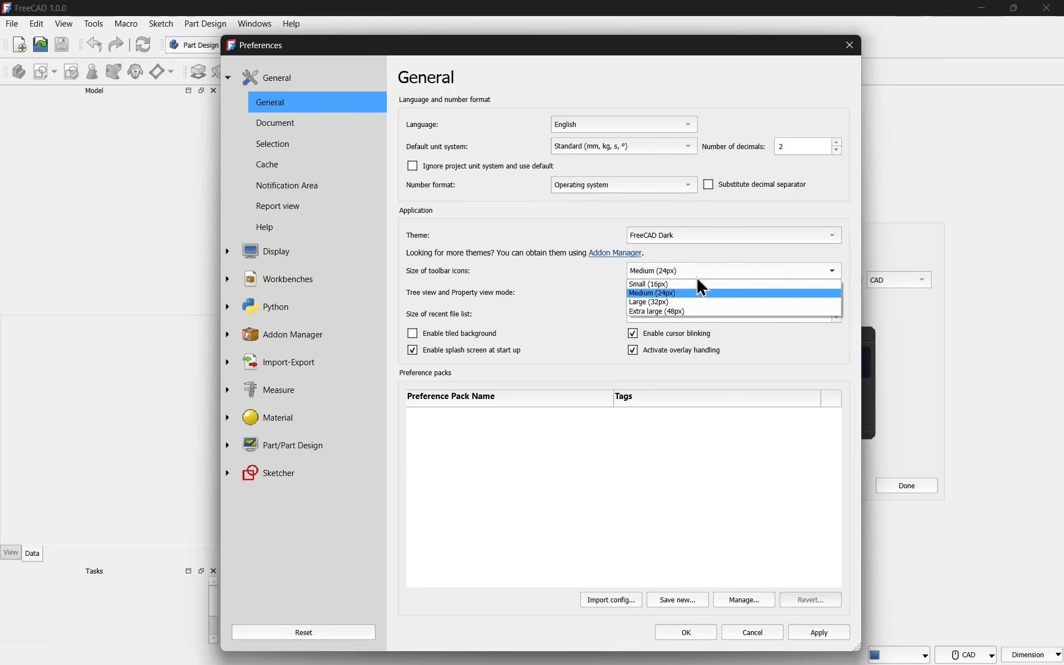
left_click(685, 301)
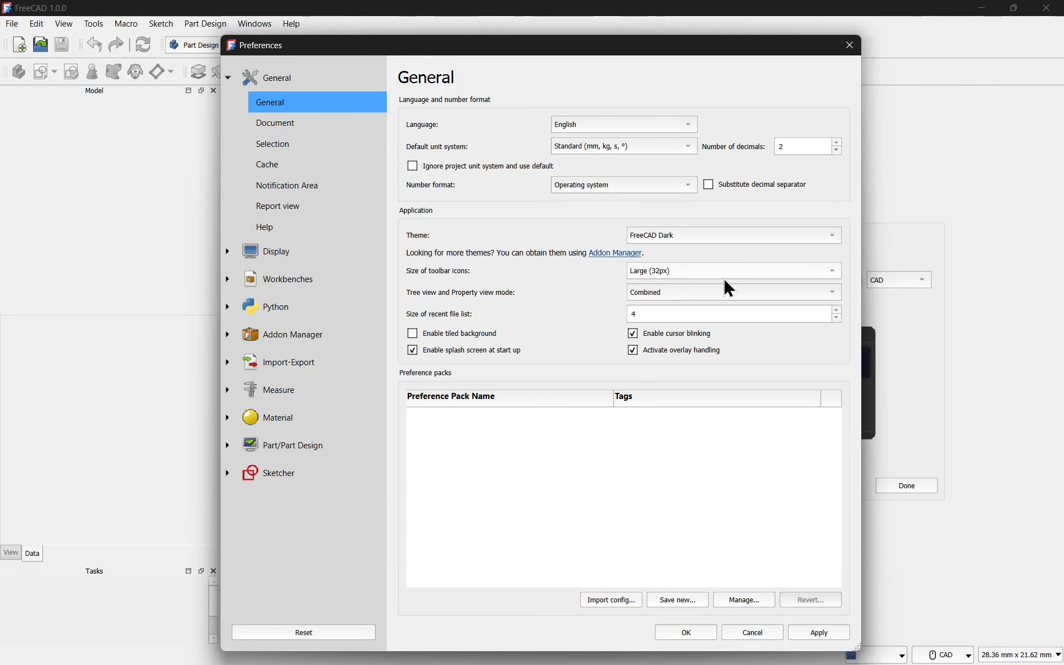
left_click(707, 637)
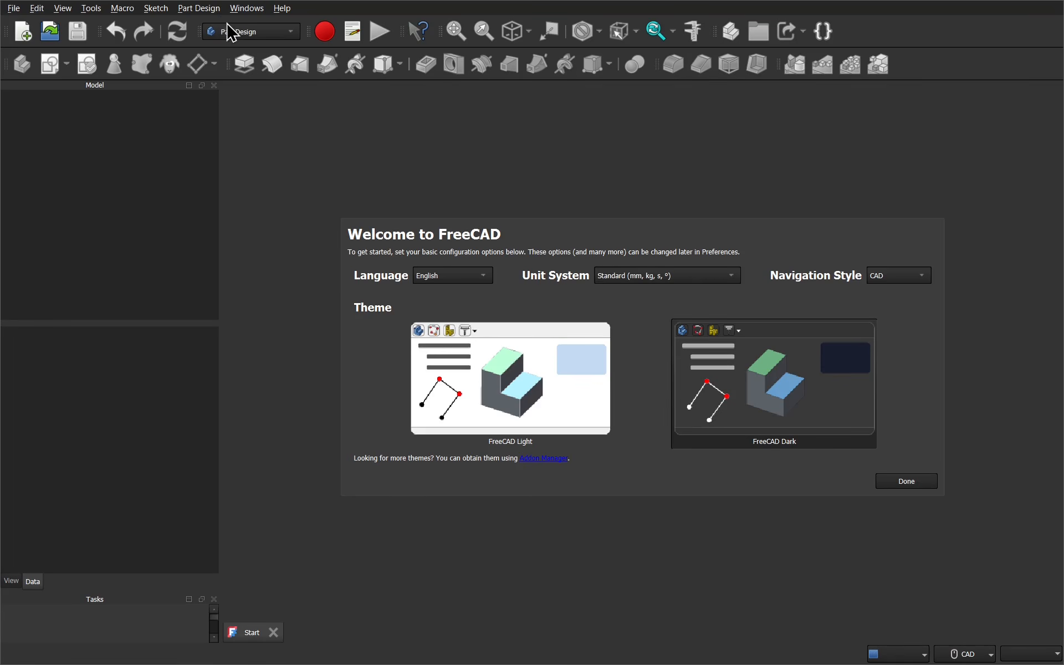
Step: Select the Part Design workbench and create a new document
left_click(247, 42)
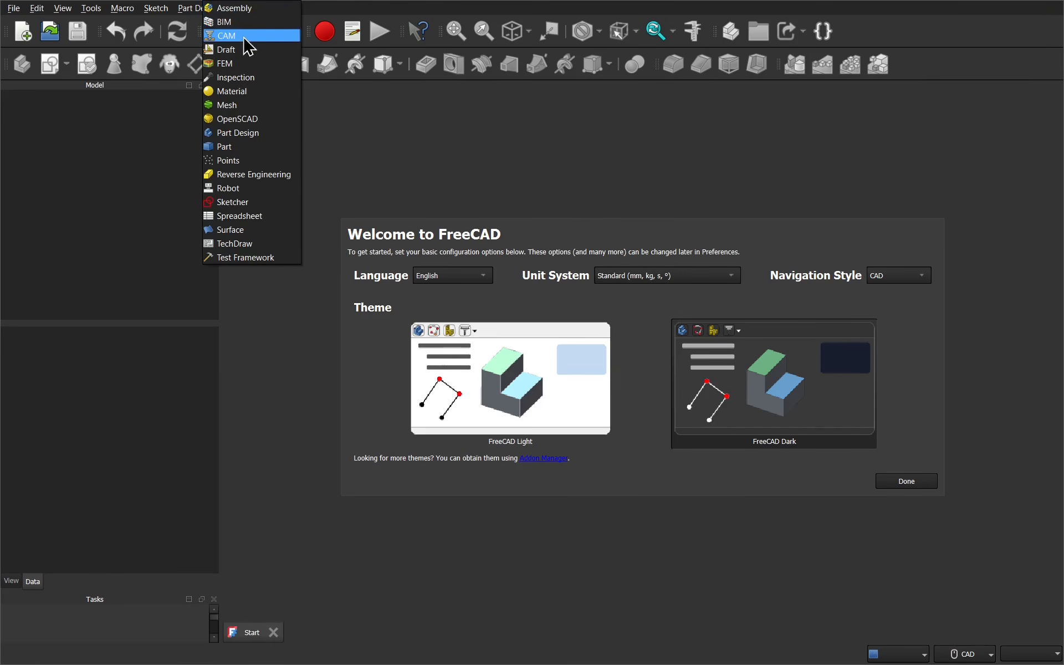
left_click(271, 142)
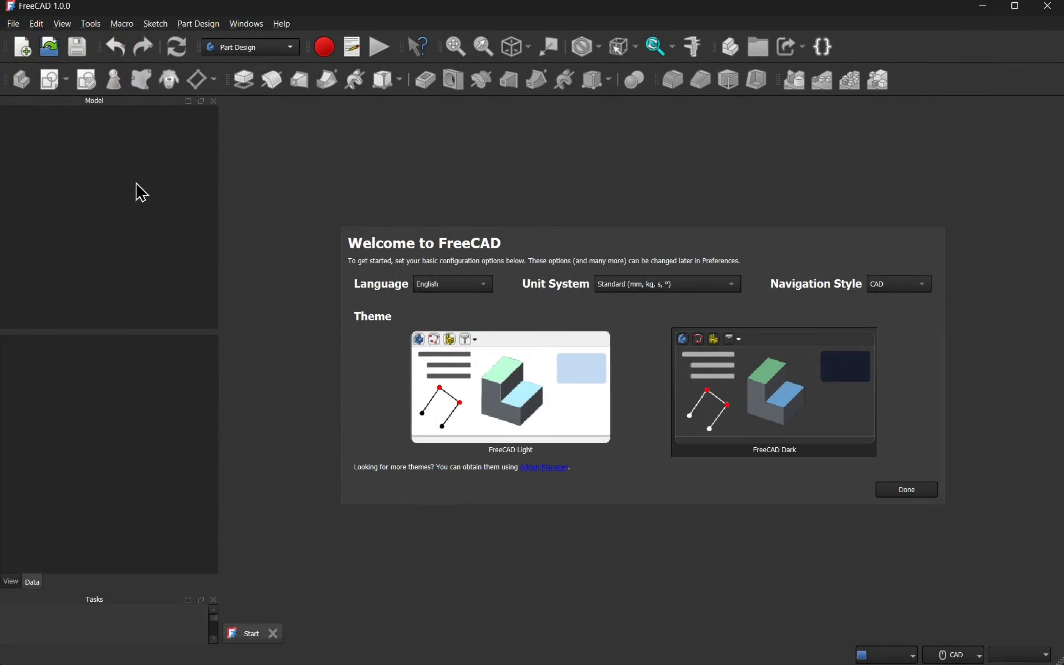
left_click(23, 51)
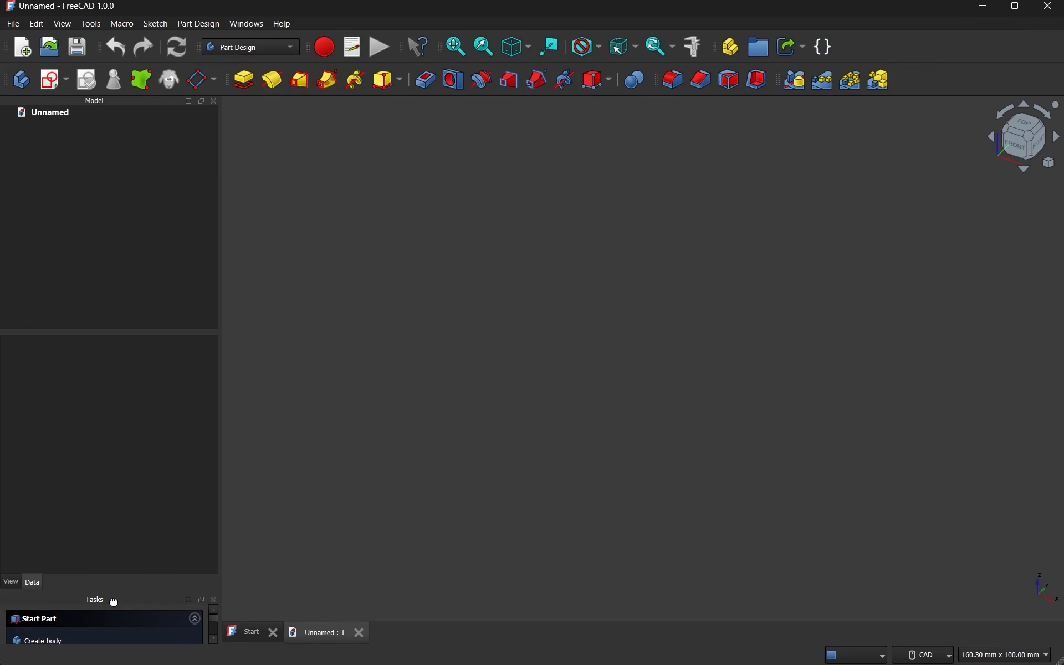
Step: Combine the Tasks and Model views into one tabbed area and enlarge the model tree's share above the property view
left_click_drag(117, 602, 107, 260)
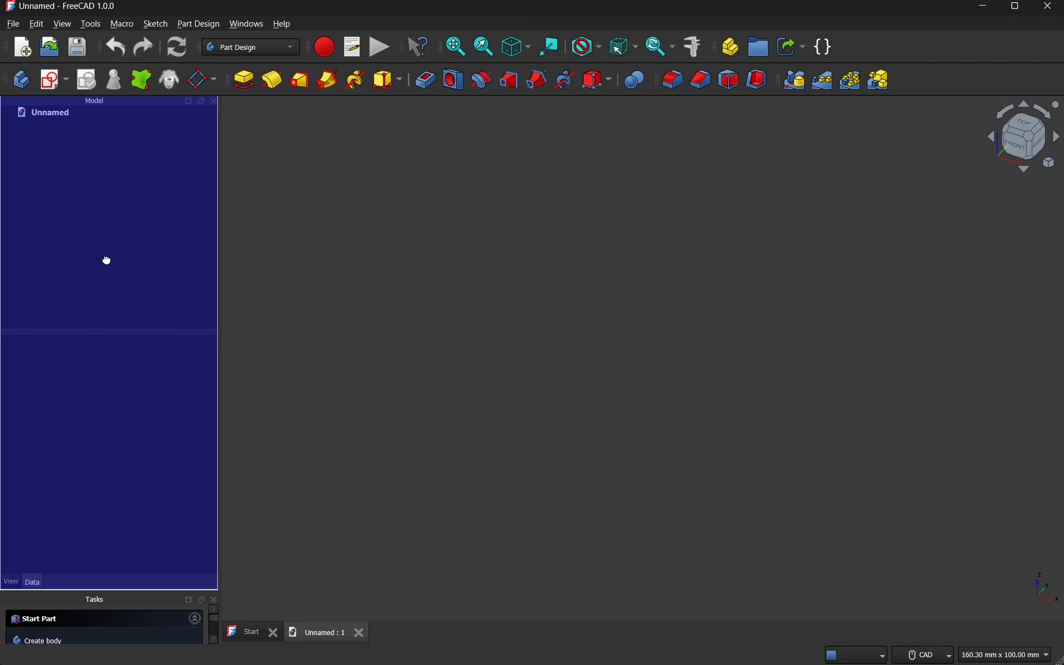
left_click_drag(107, 261, 113, 271)
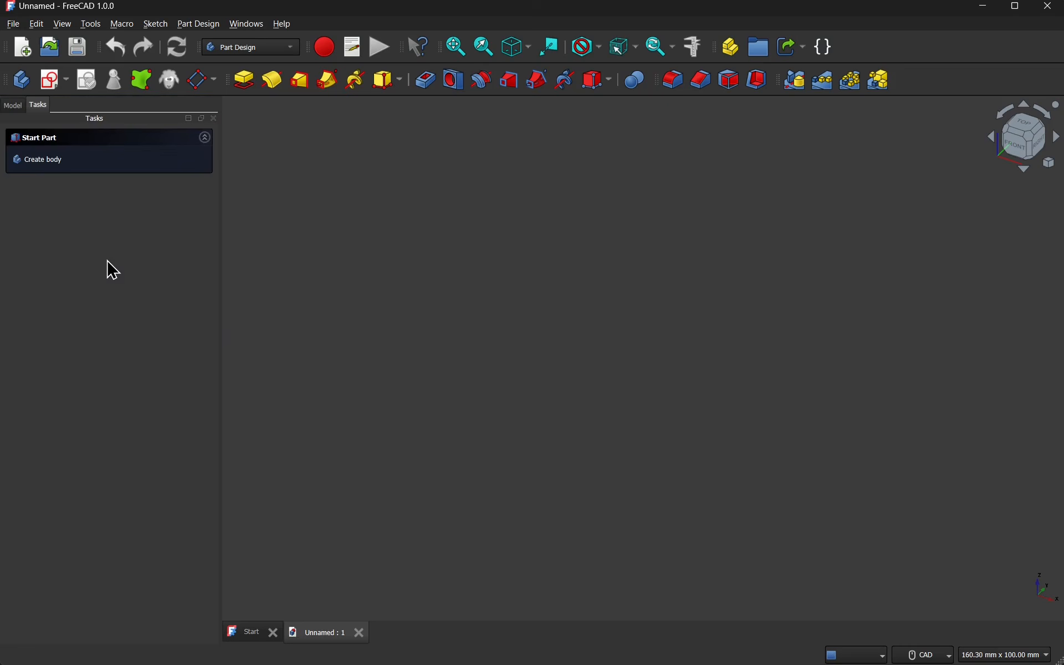
left_click(13, 106)
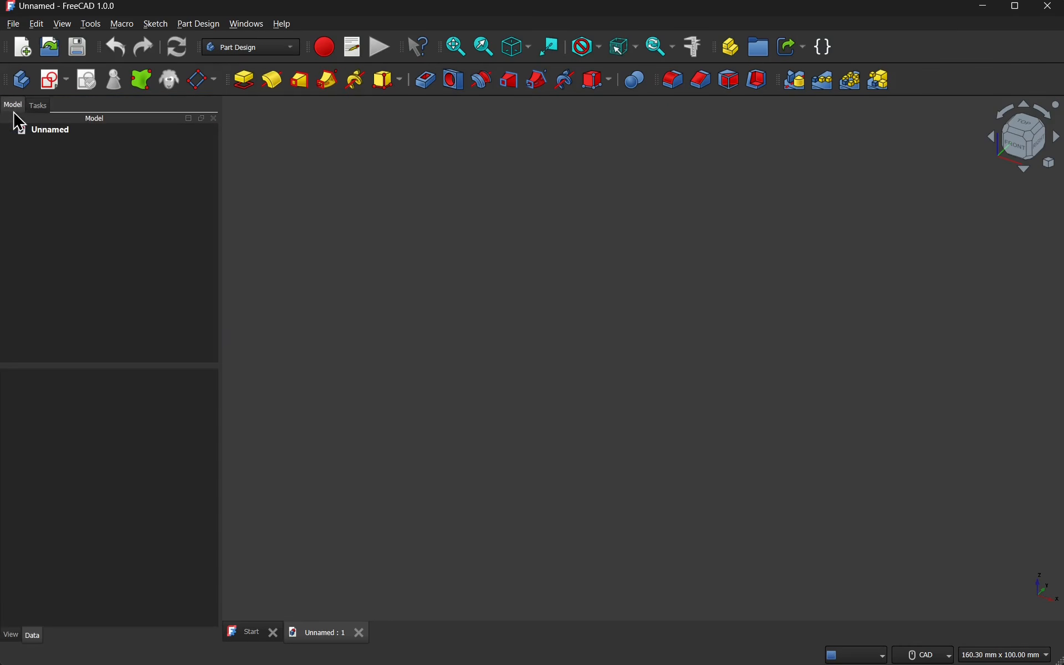
left_click(39, 108)
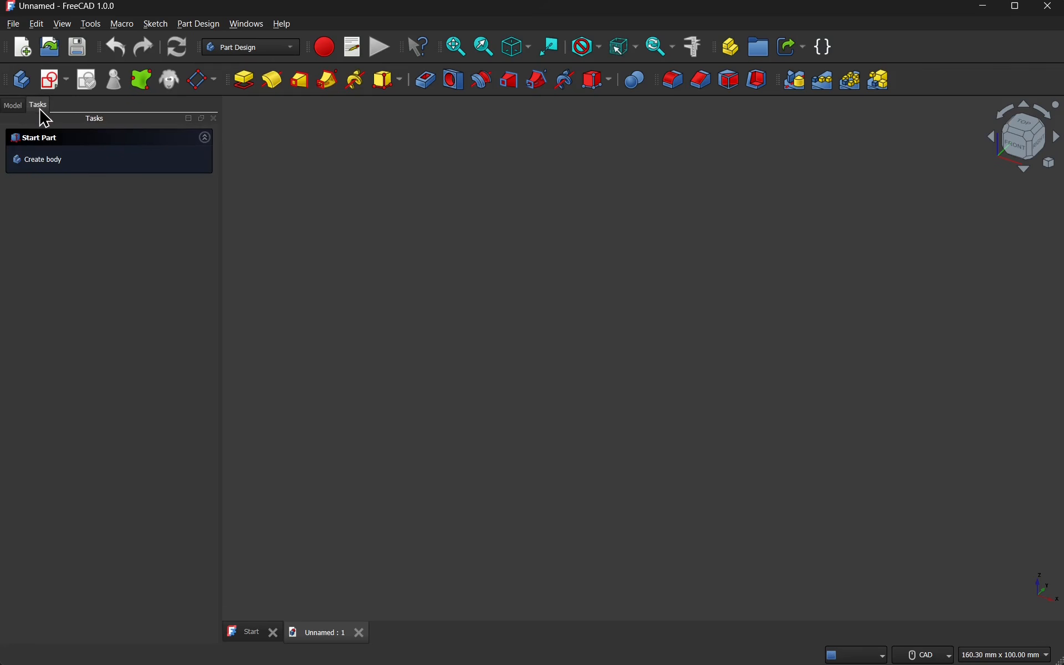
left_click(10, 110)
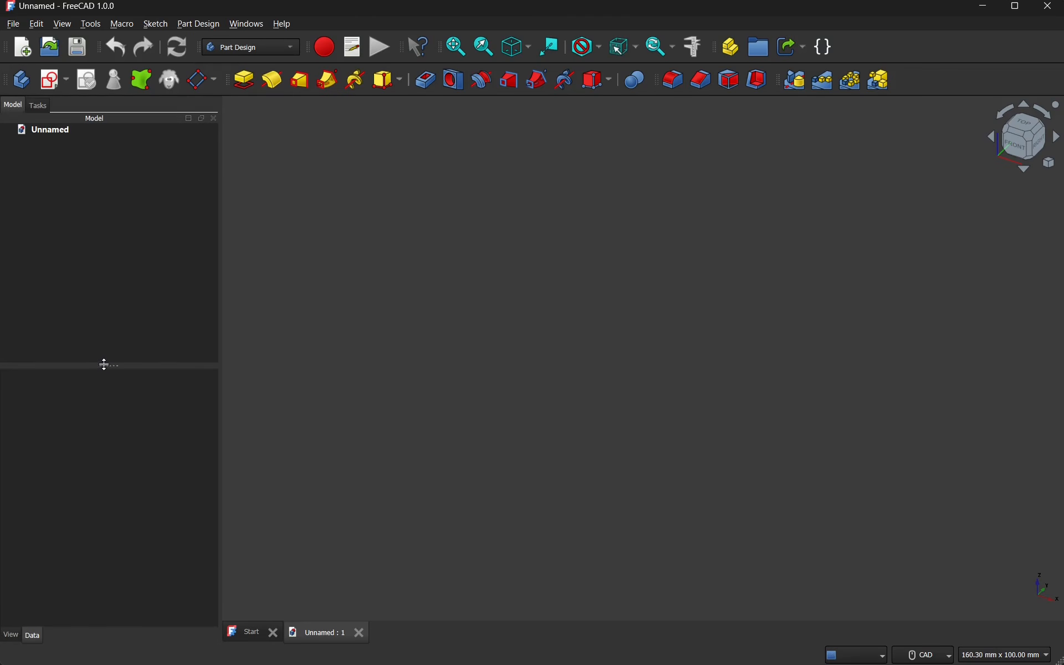
left_click_drag(104, 364, 114, 625)
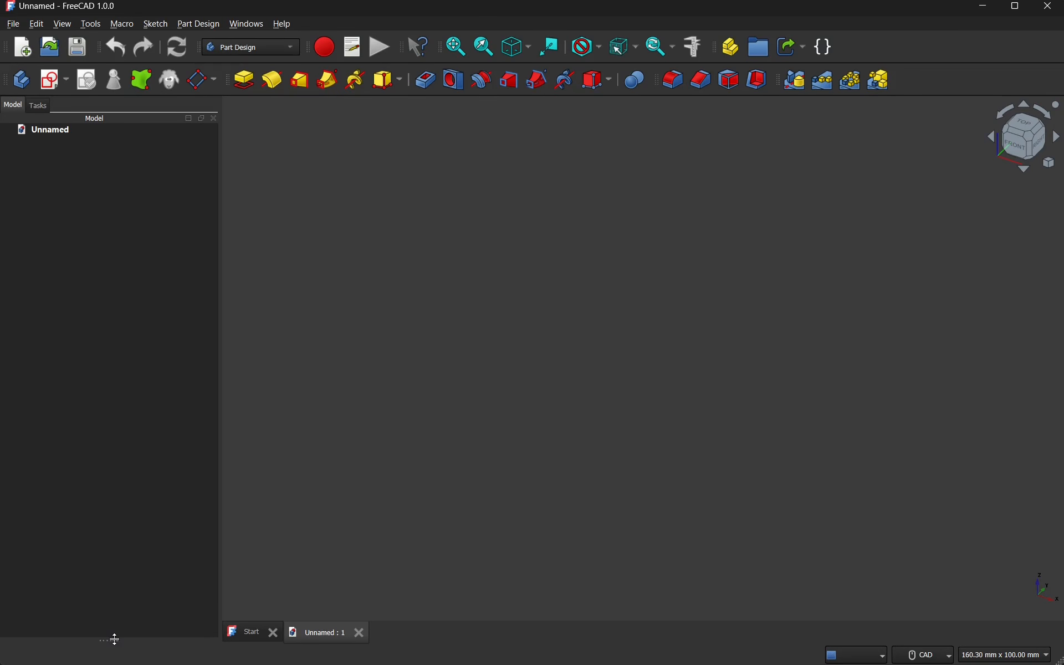
left_click_drag(113, 630, 112, 419)
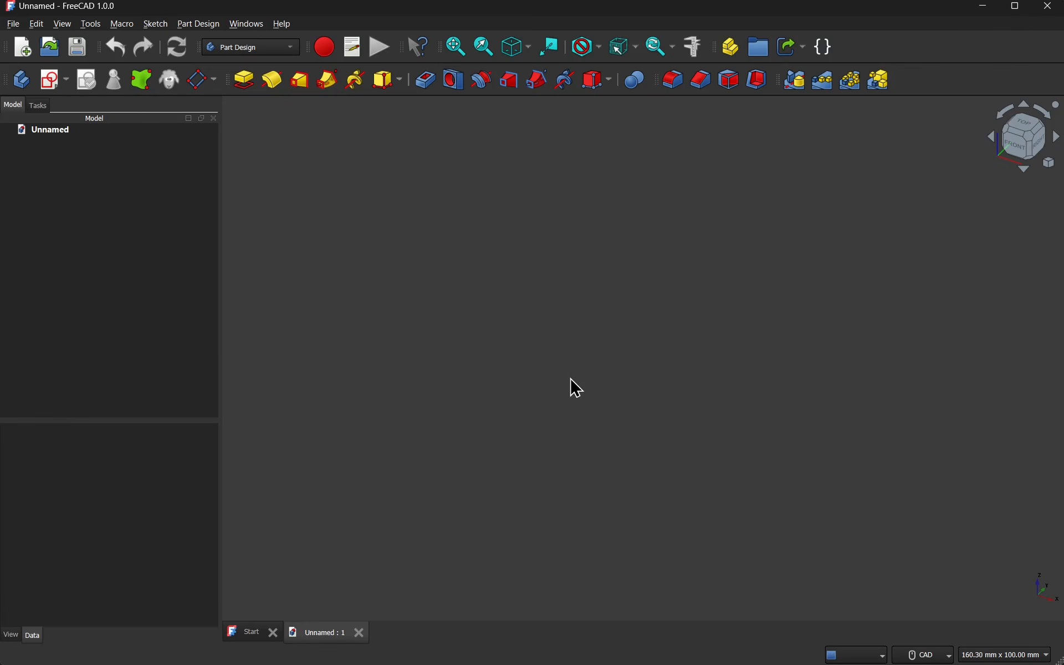
Step: Switch the program window to fullscreen display
left_click(65, 25)
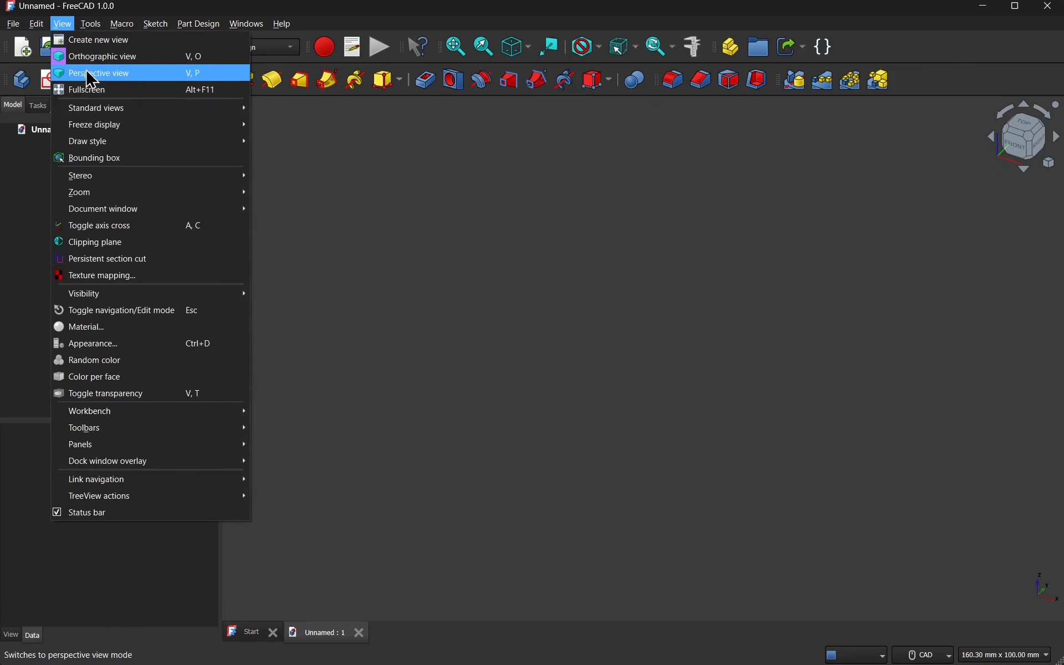
left_click(95, 90)
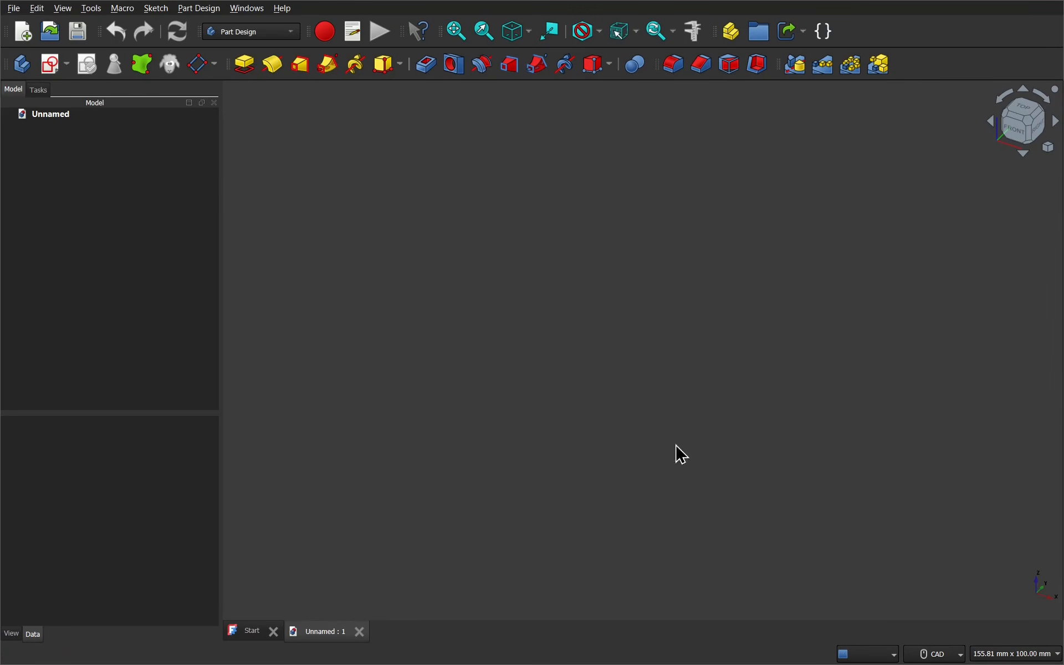
Step: Show the Report view panel to see where messages are listed, and close it again
left_click(63, 7)
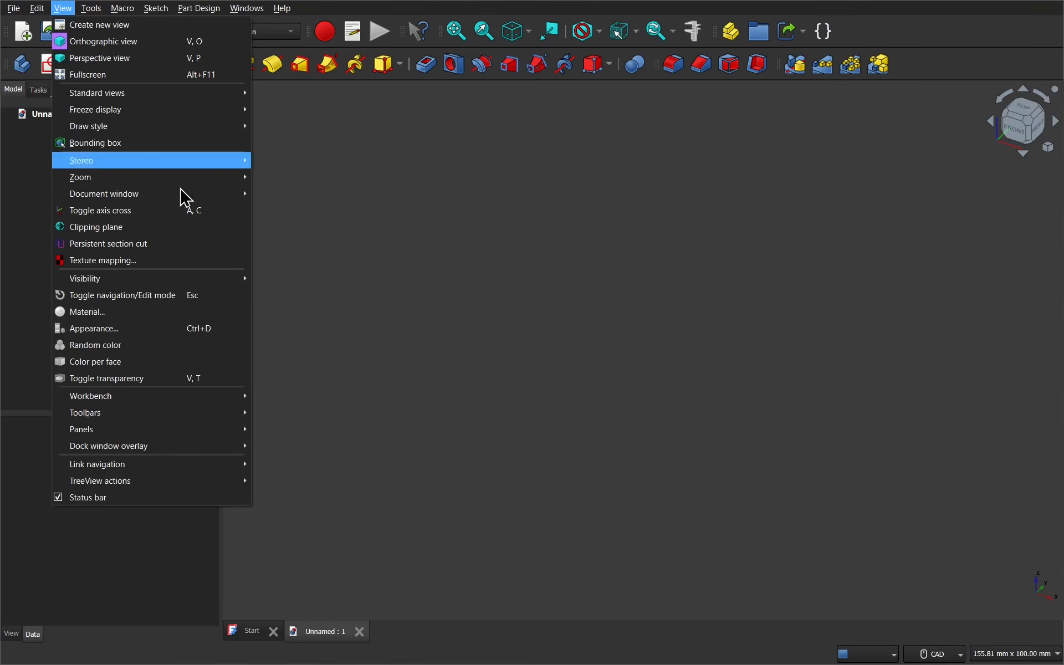
mouse_move(166, 431)
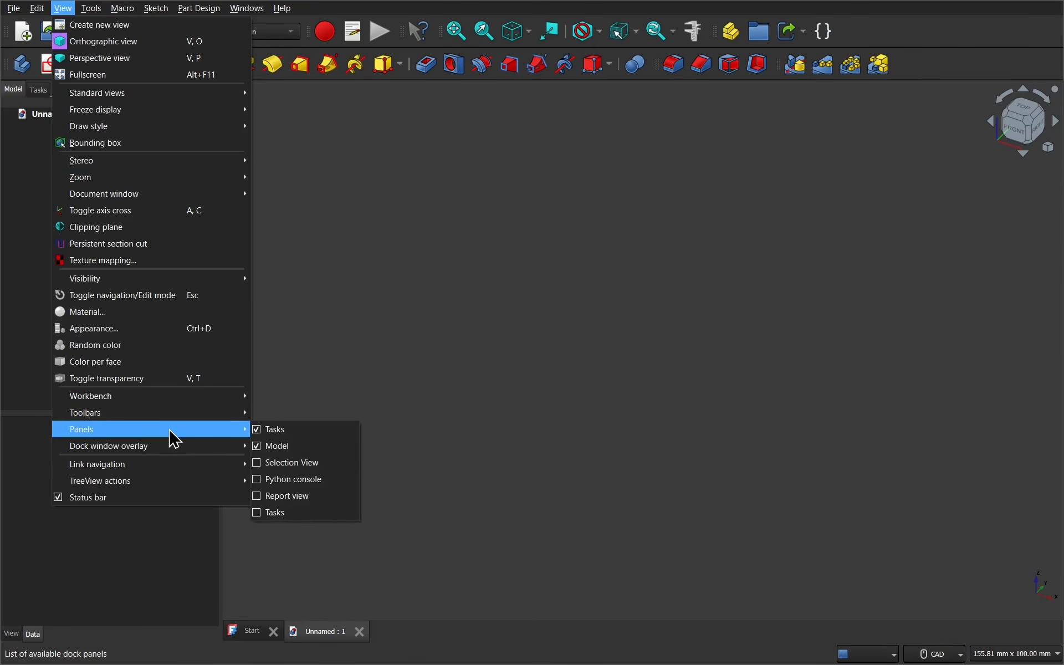
left_click(260, 496)
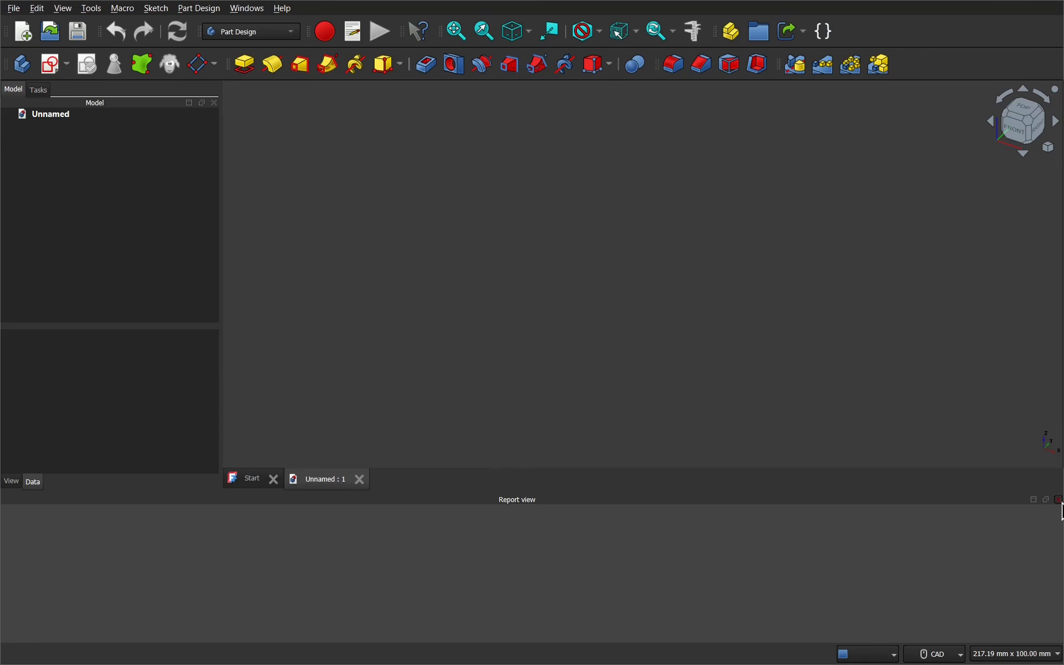
left_click(1058, 500)
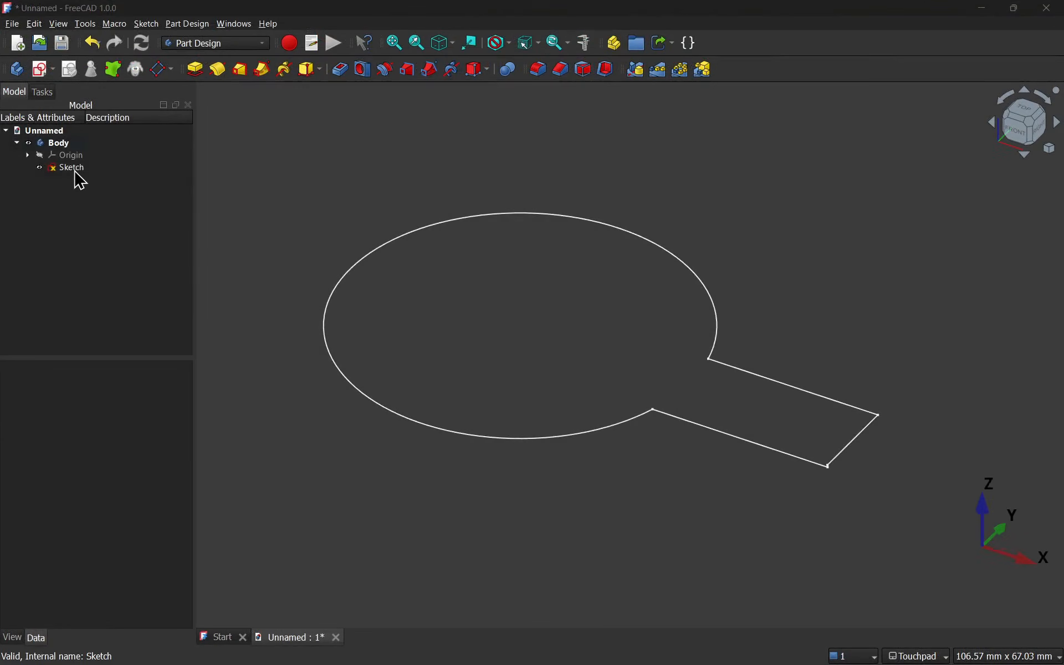
Step: Try to pad the open circle-and-handle sketch in the body, and close the Report view
left_click(72, 167)
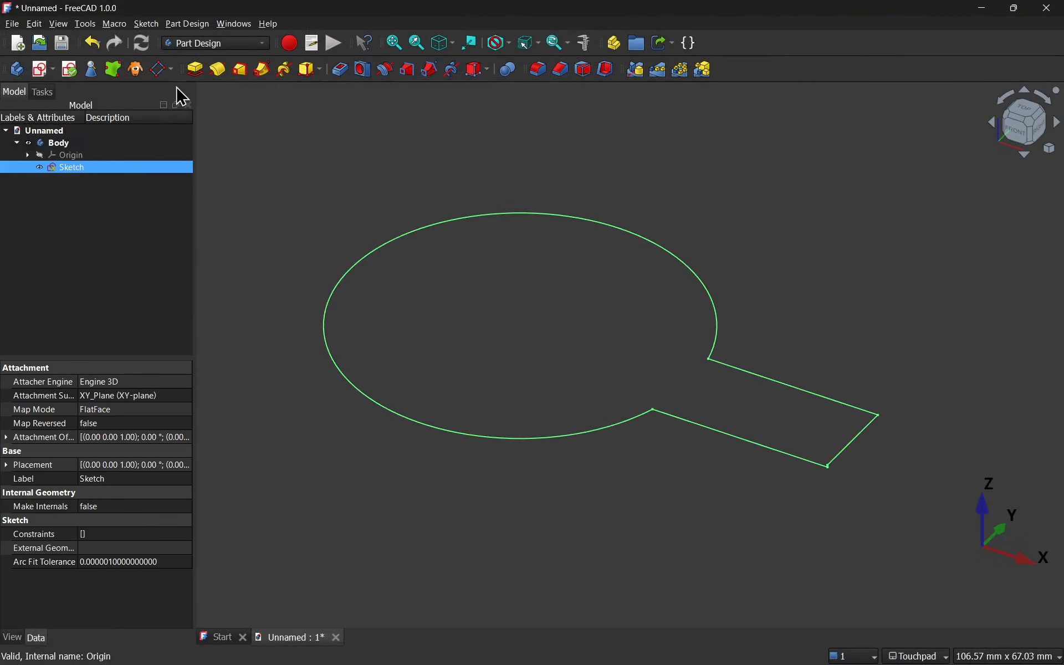
left_click(194, 69)
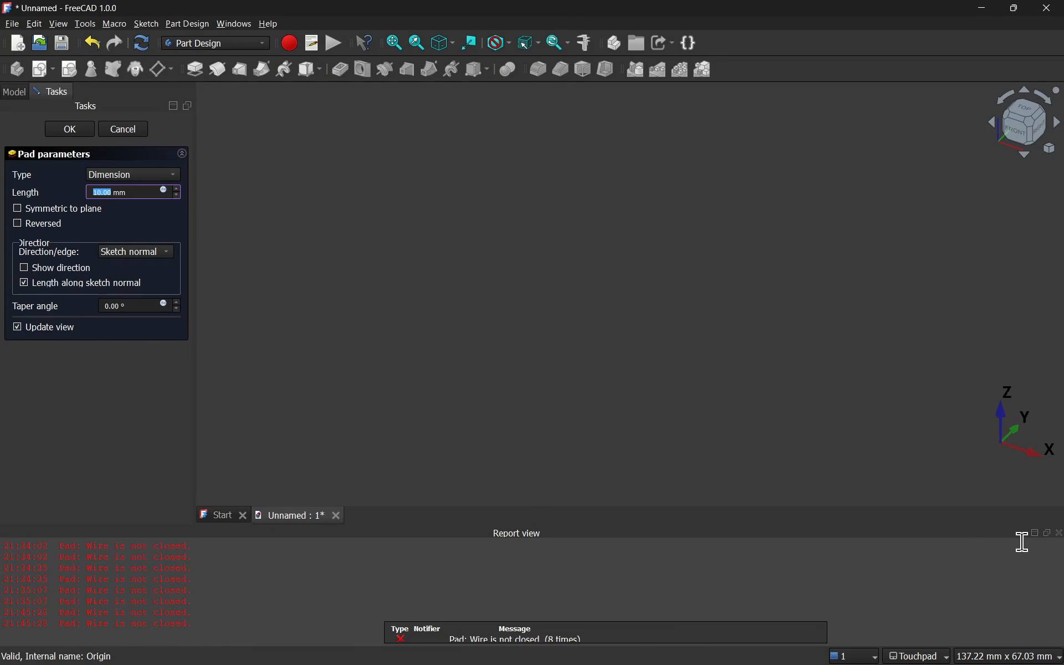
left_click(1060, 534)
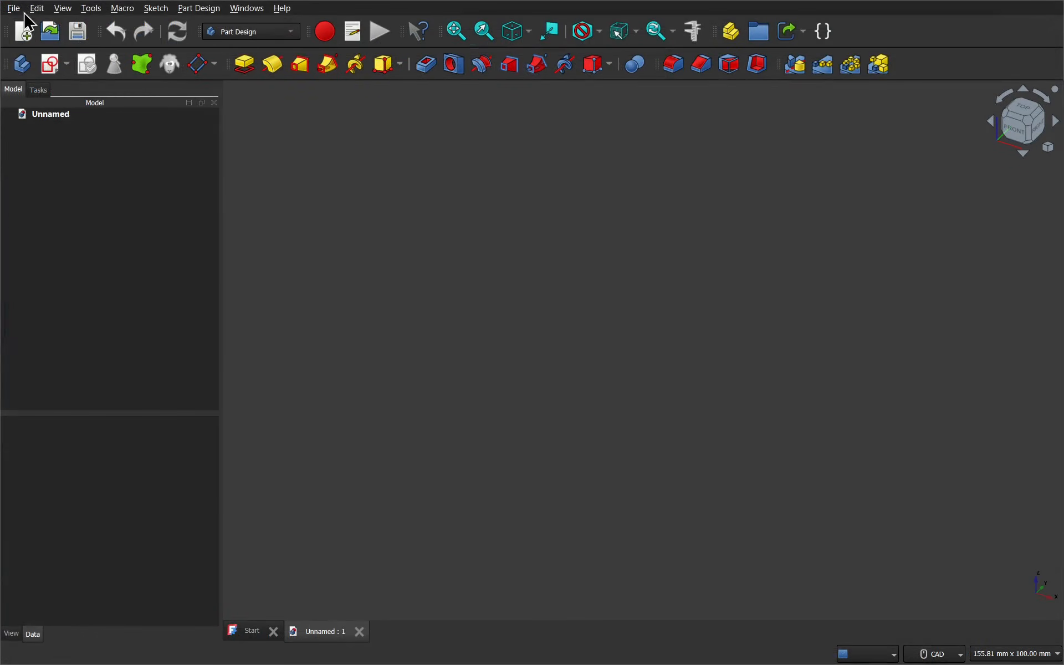
Step: Turn off showing the report view on errors and warnings in the preferences, and review the Notification Area settings
left_click(35, 9)
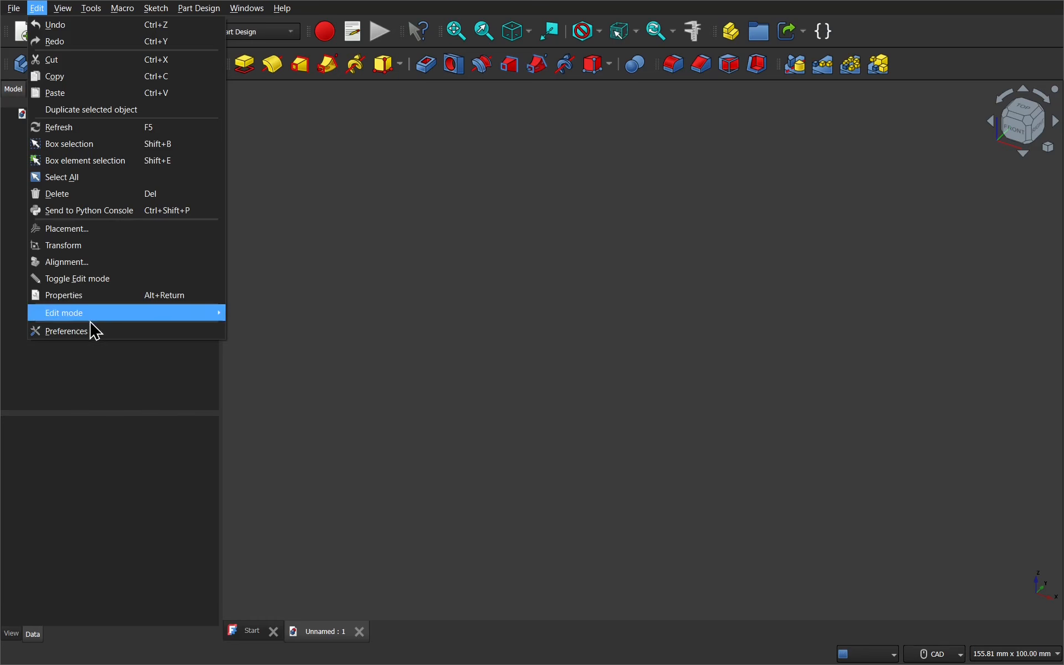
left_click(96, 342)
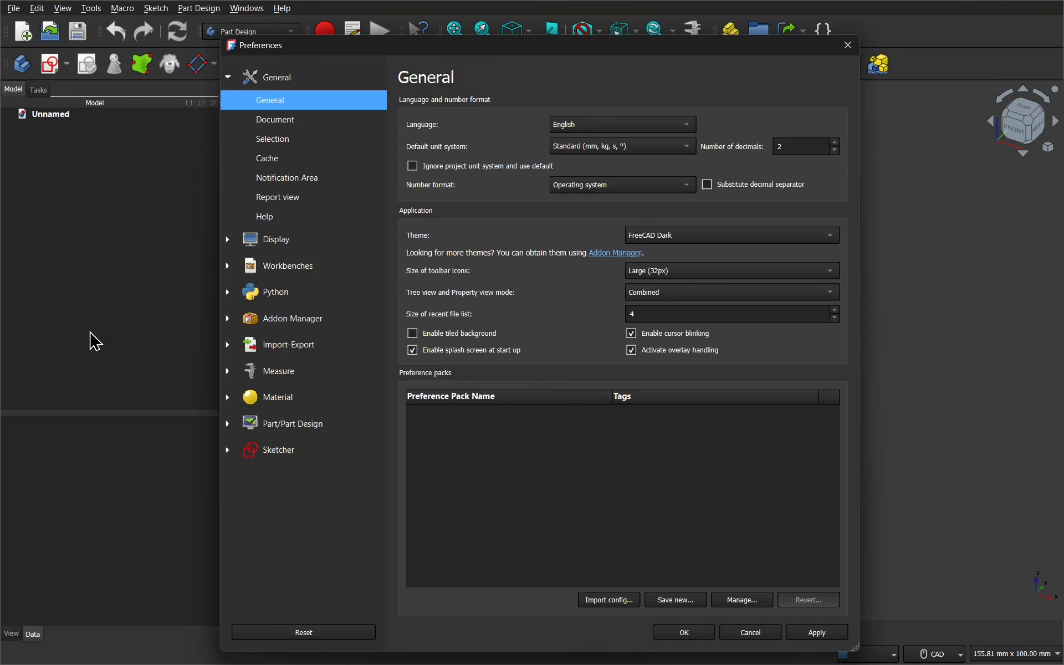
left_click(230, 81)
left_click(230, 81)
left_click(306, 198)
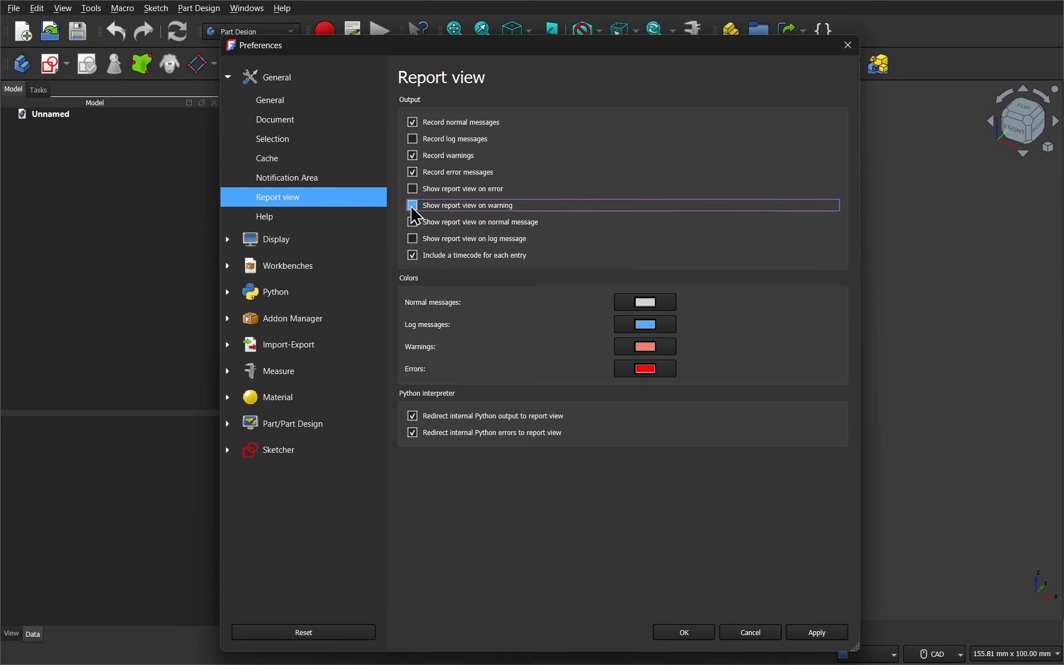
left_click(303, 183)
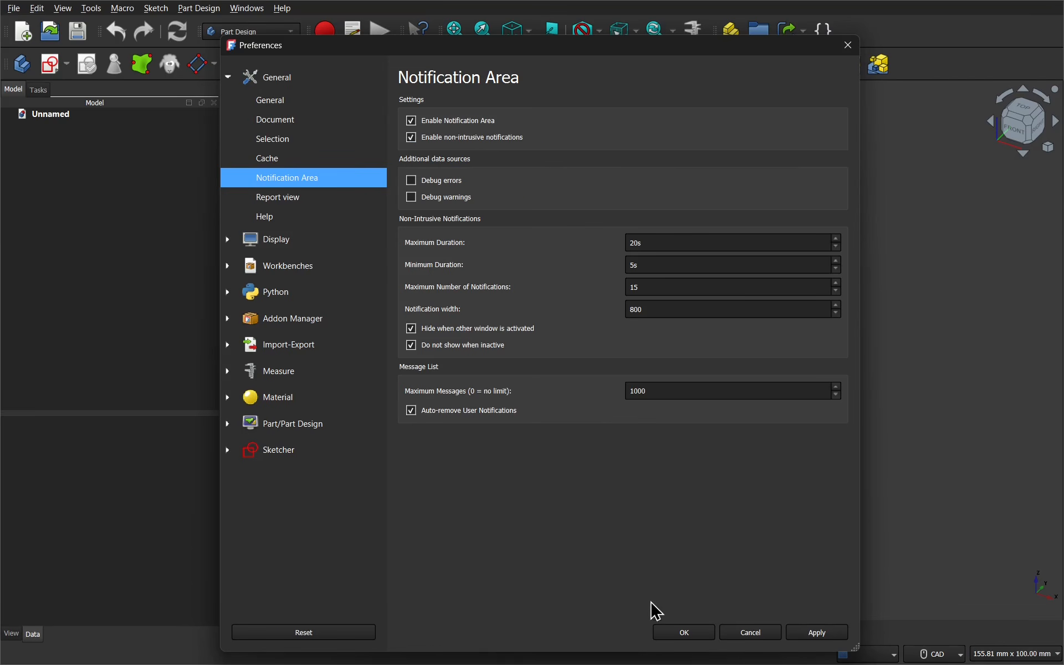
left_click(681, 632)
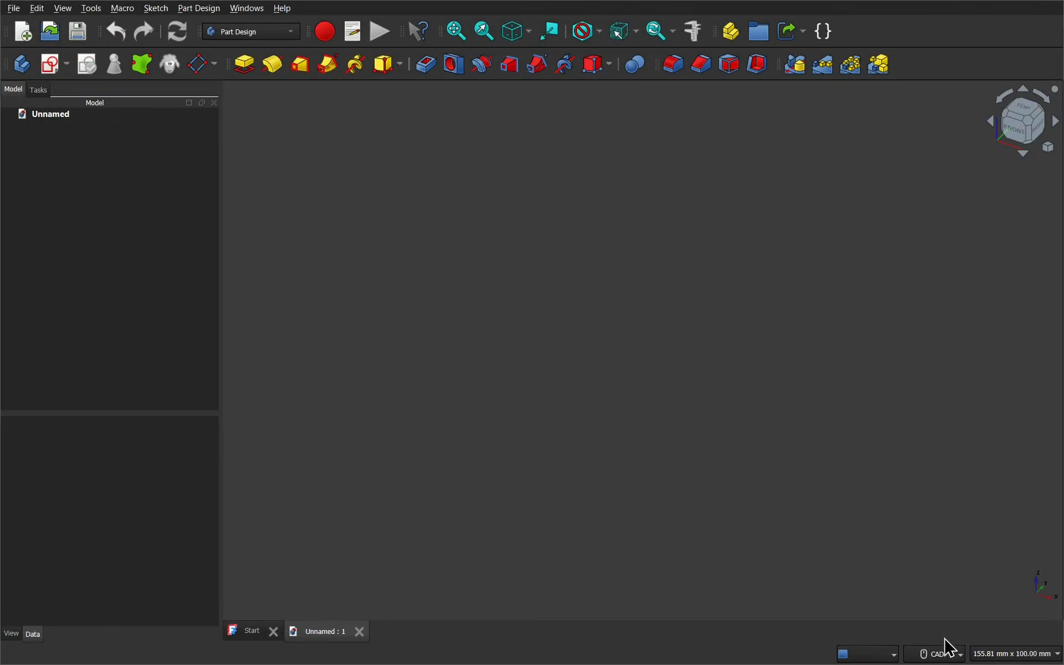
Step: Set the mouse navigation style to Touchpad and view its list of zoom, rotate and pan gestures
left_click(947, 654)
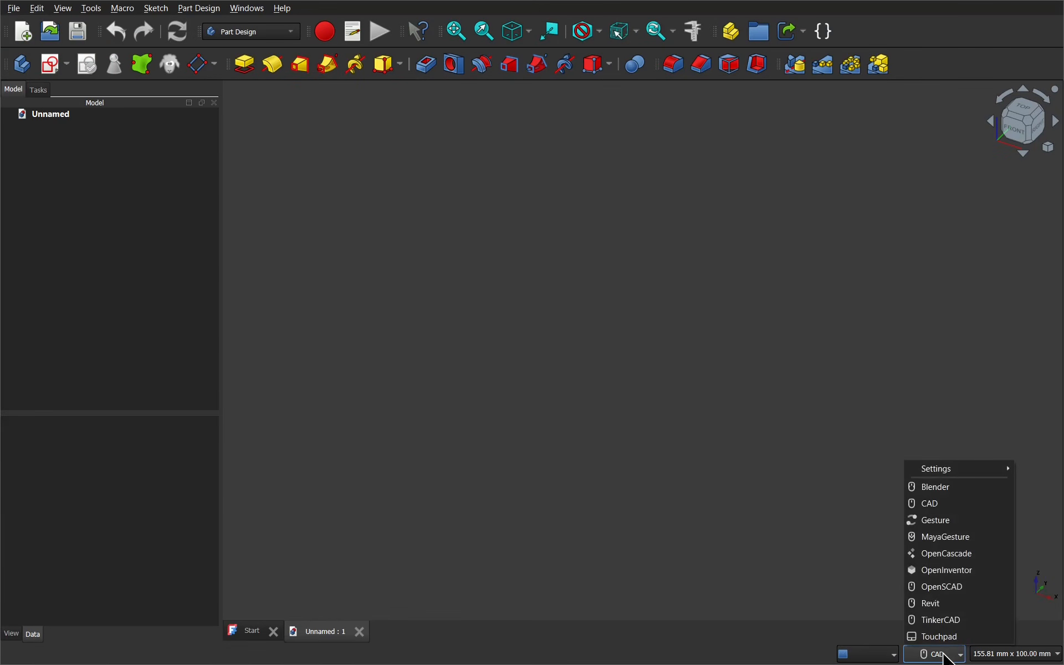
left_click(949, 659)
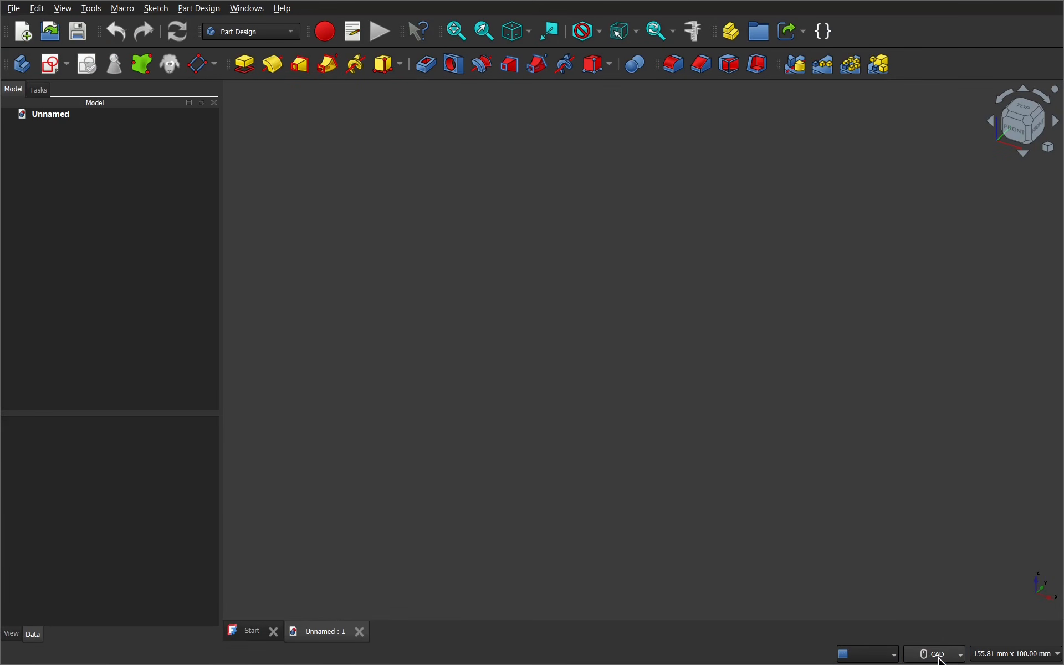
left_click(949, 659)
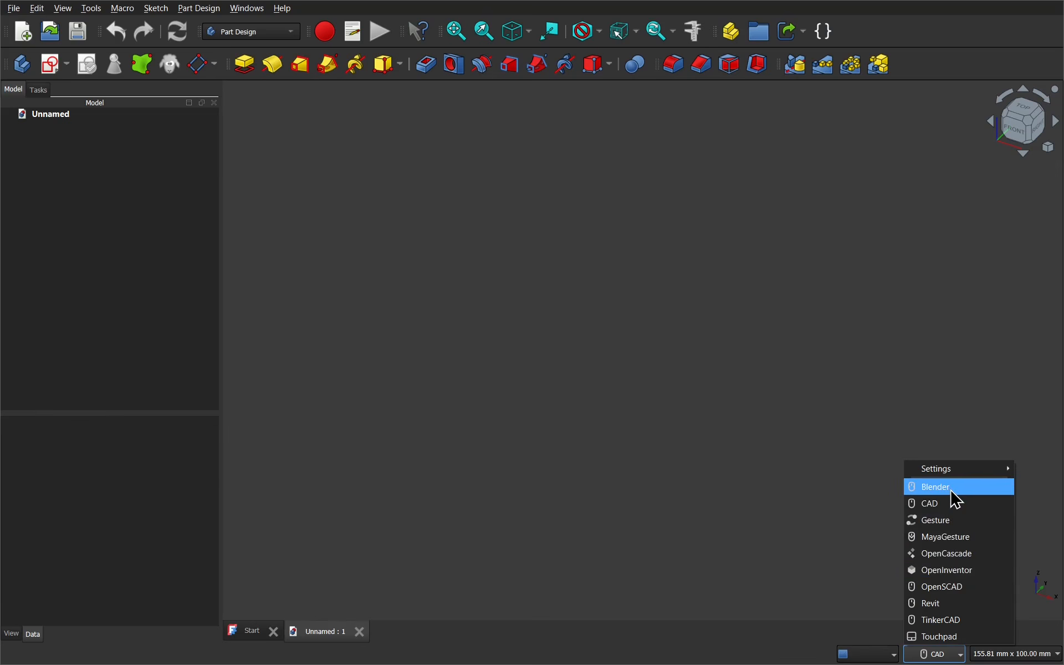
left_click(954, 637)
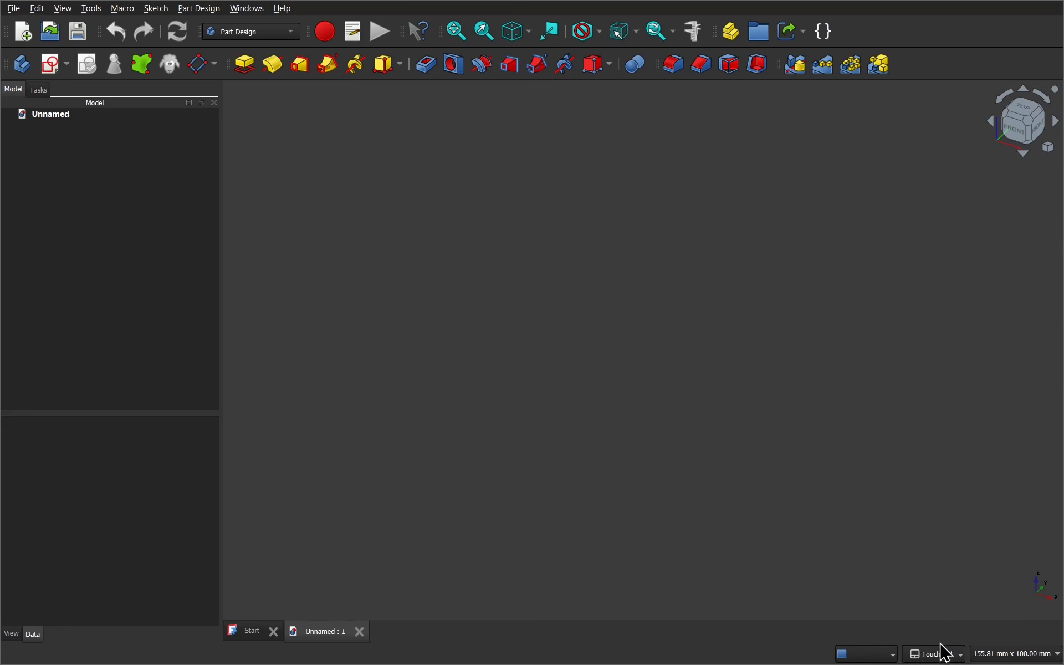
mouse_move(943, 658)
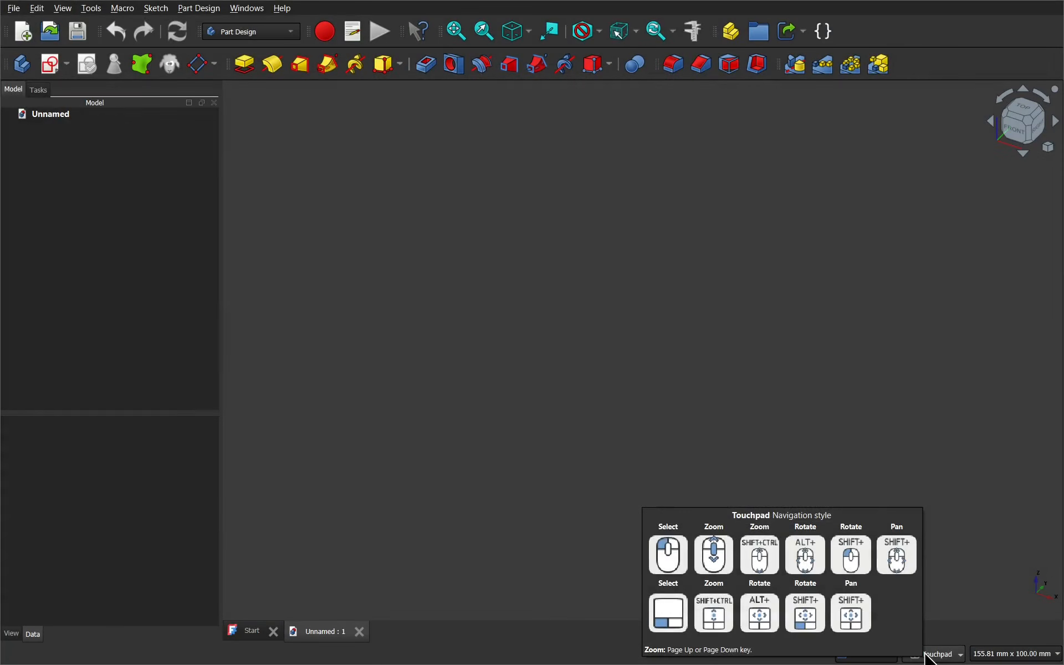
Step: Show the axis cross at the origin of the 3D view
left_click(64, 11)
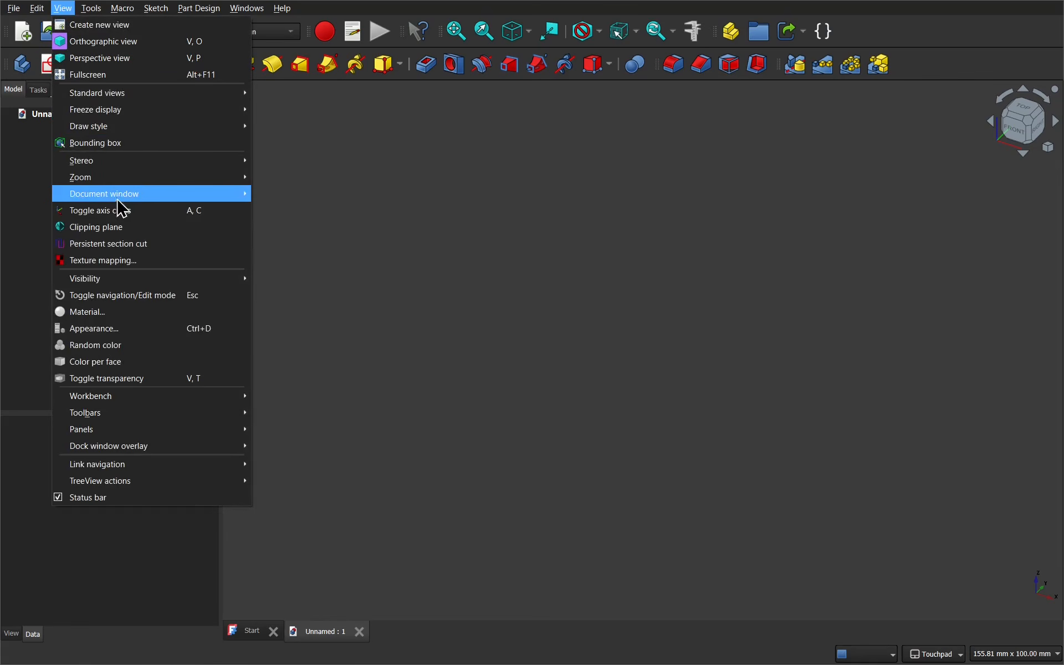
left_click(127, 220)
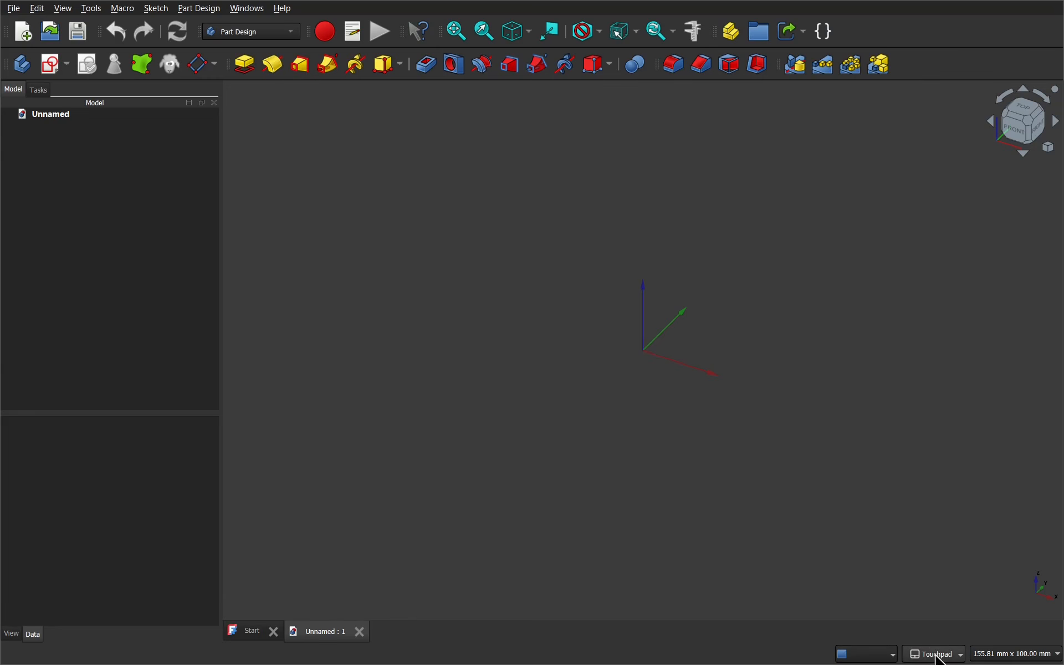
Step: Practise the Touchpad navigation style by zooming, rotating and panning the 3D view around the axis cross
mouse_move(938, 658)
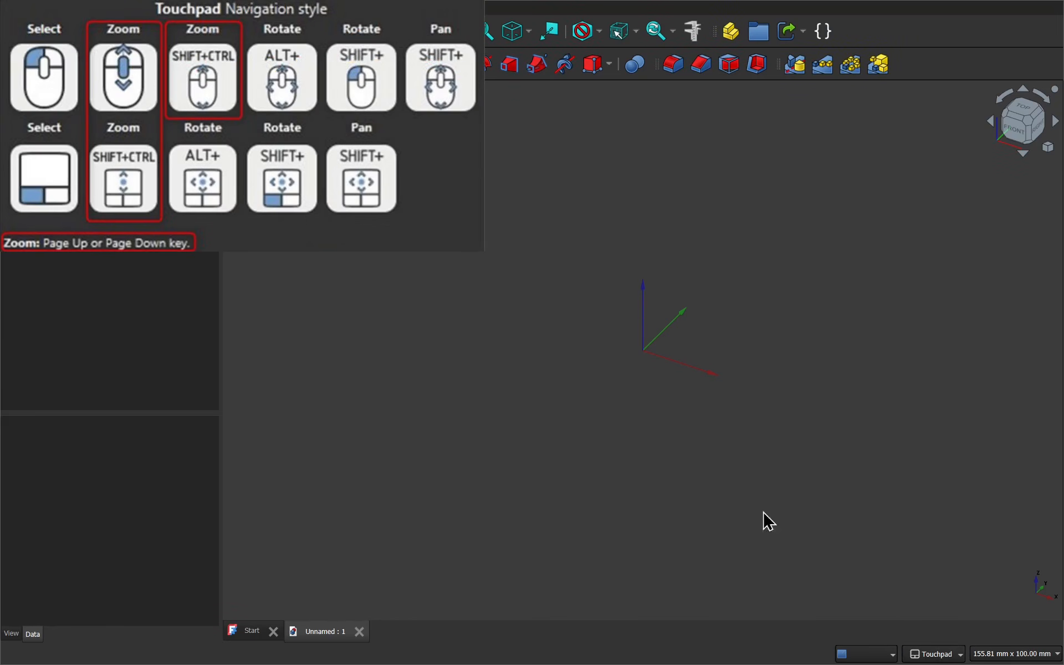
scroll(628, 401, "up", 7)
scroll(628, 401, "down", 5)
scroll(627, 402, "down", 1)
scroll(628, 402, "up", 1)
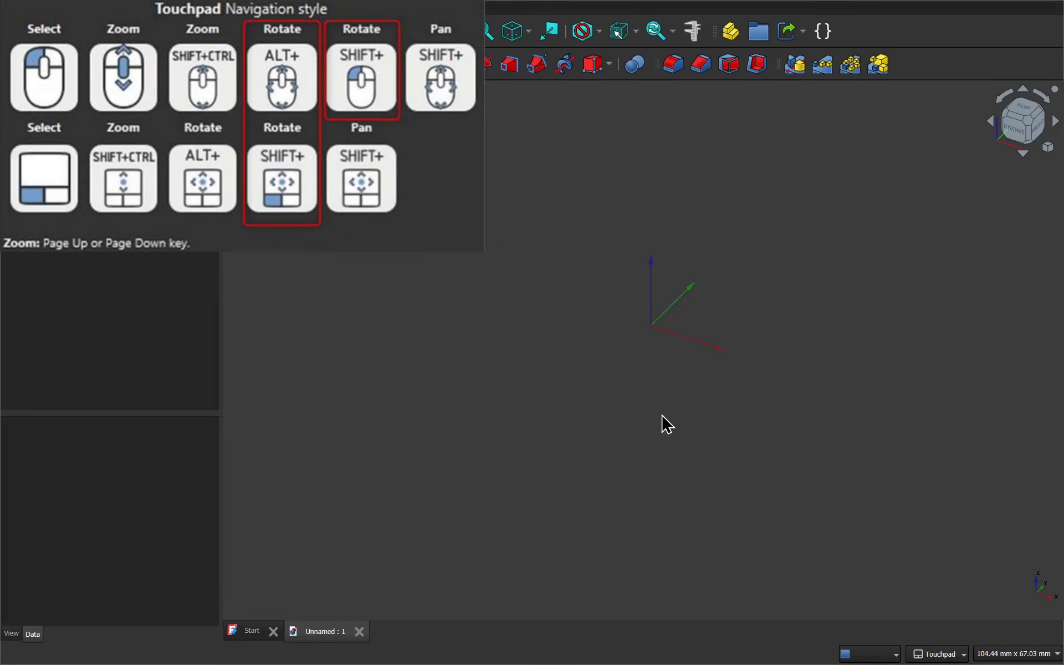
left_click_drag(661, 415, 754, 505, "shift")
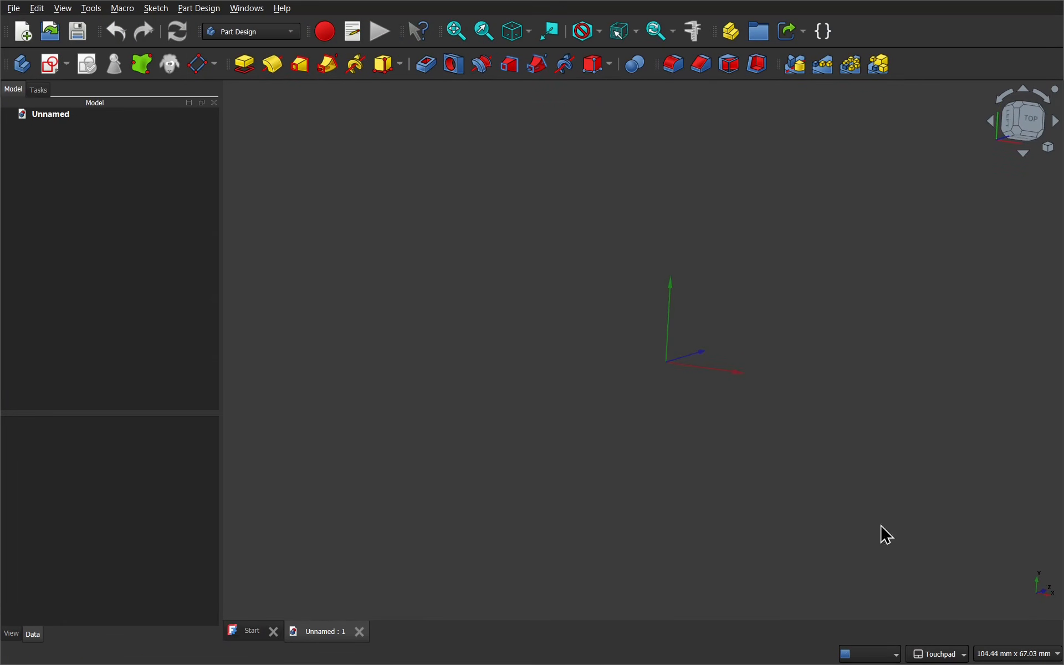
mouse_move(932, 658)
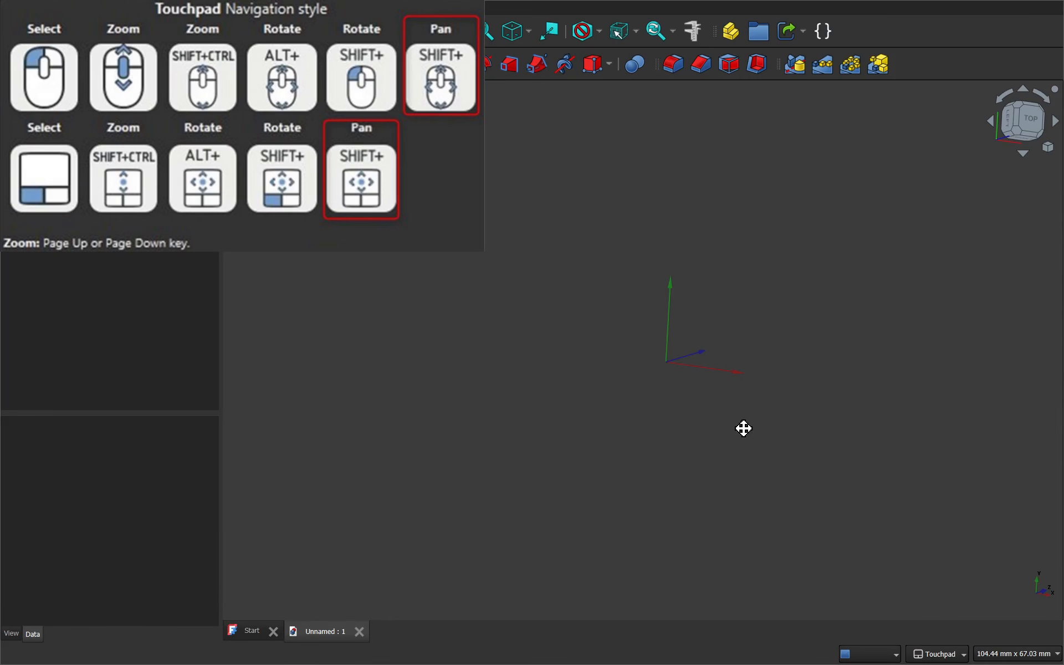
middle_click_drag(743, 428, 680, 442, "shift")
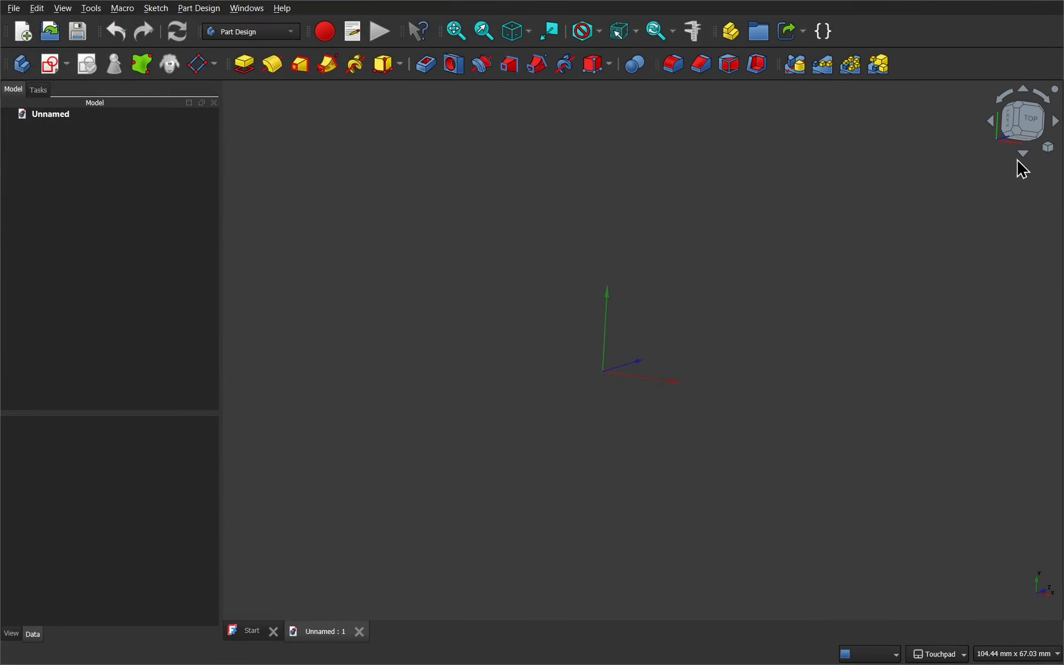
mouse_move(915, 208)
left_mouse_down("shift")
mouse_move(1003, 157)
mouse_move(939, 188)
mouse_move(796, 302)
mouse_move(822, 299)
mouse_move(916, 235)
mouse_move(938, 176)
mouse_move(931, 198)
left_mouse_up("shift")
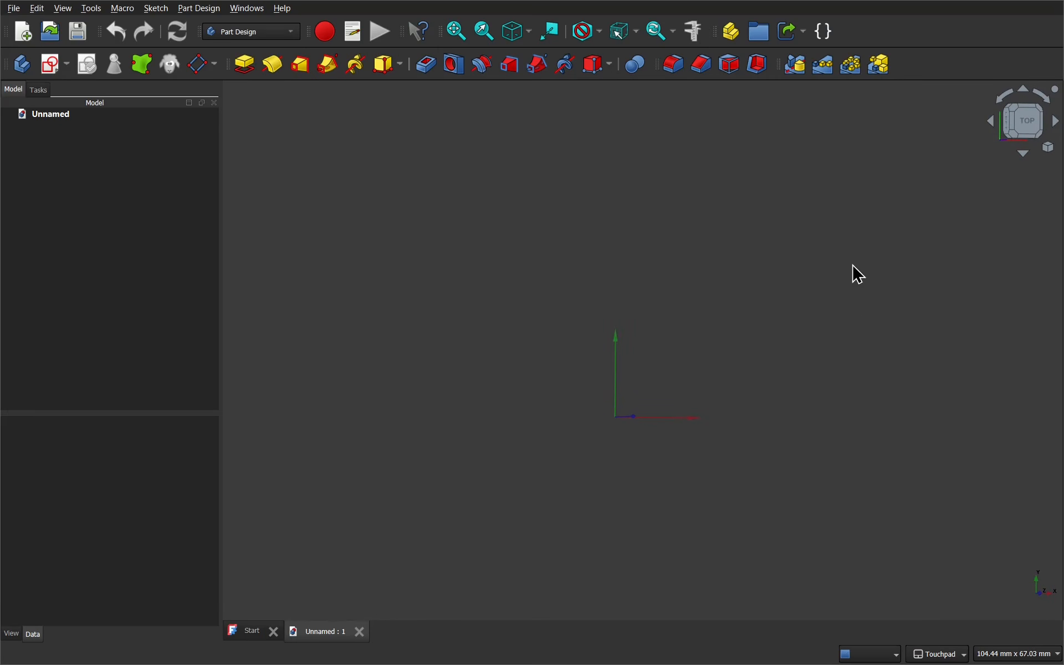
Step: Increase the relative size of the corner coordinate system in the 3D View display preferences
left_click(37, 9)
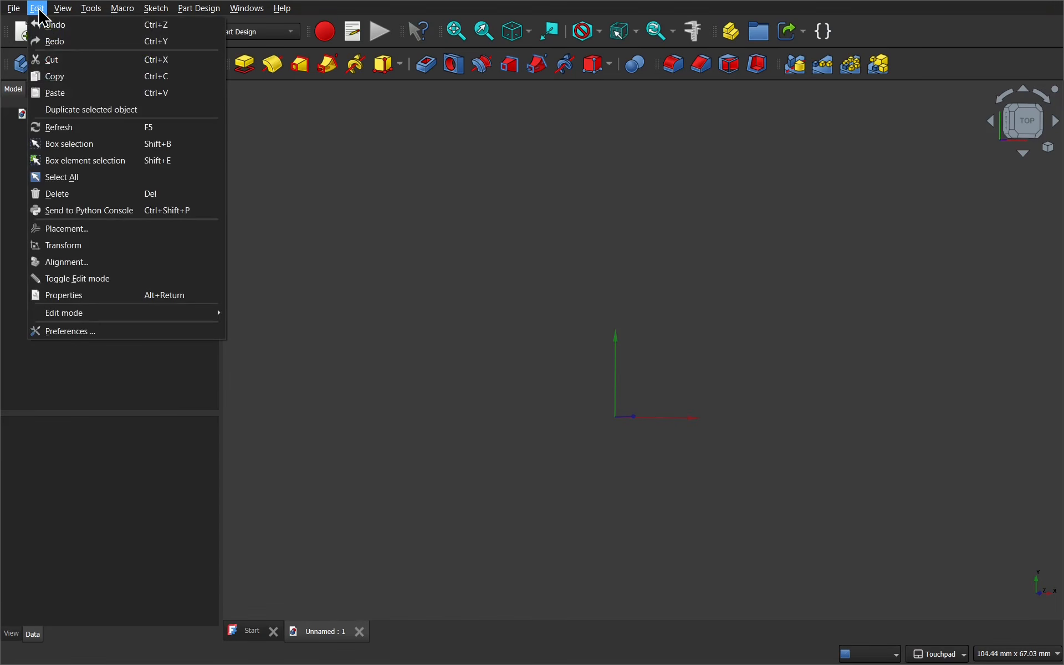
left_click(96, 332)
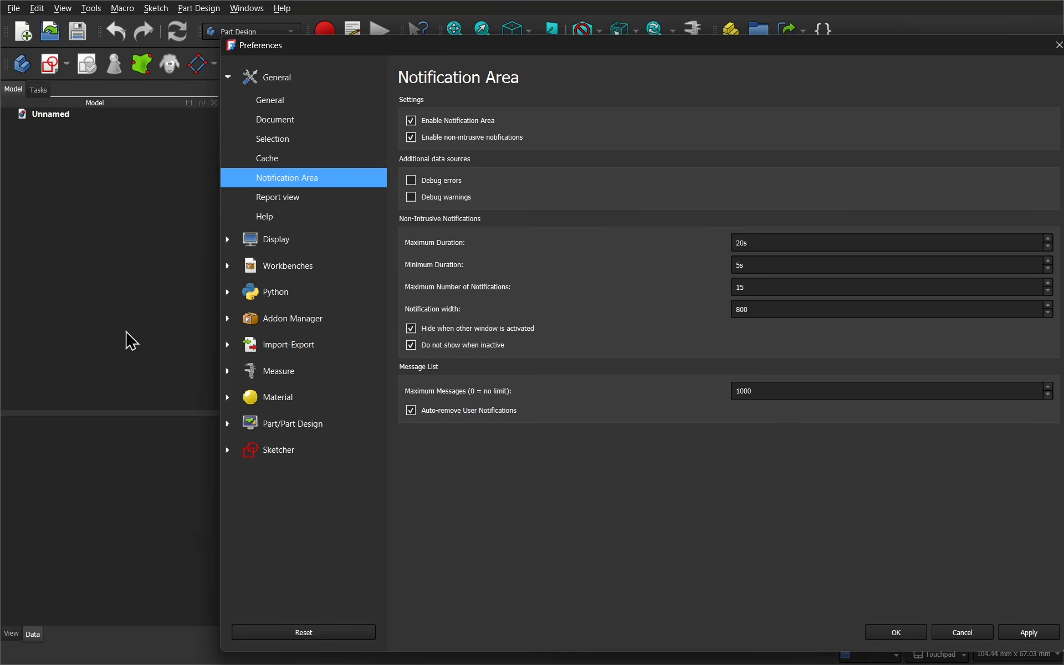
left_click(226, 240)
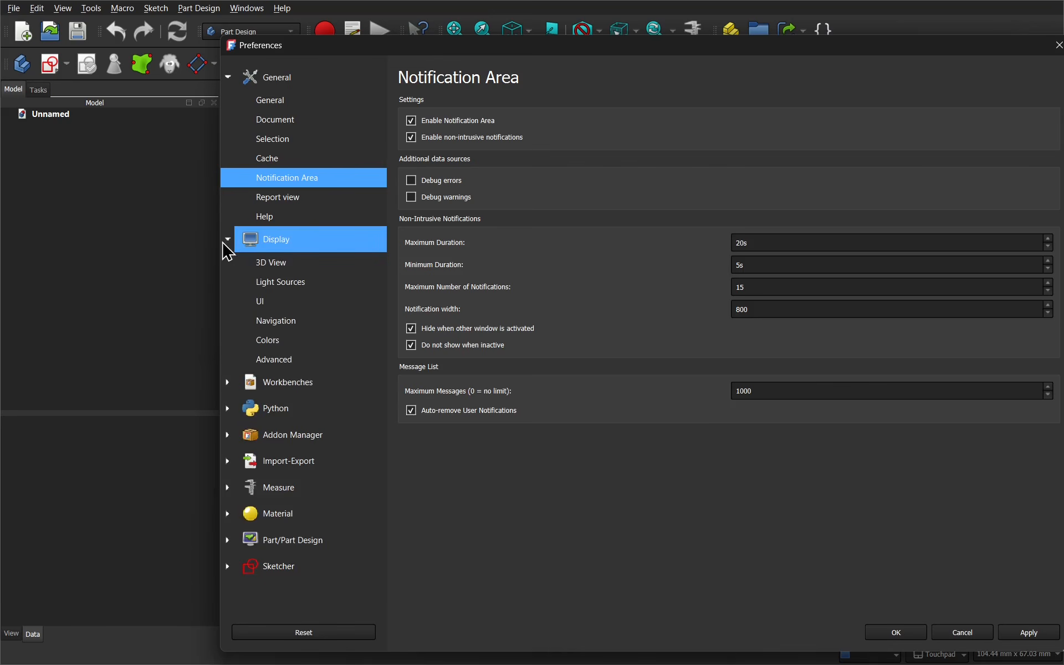
left_click(285, 264)
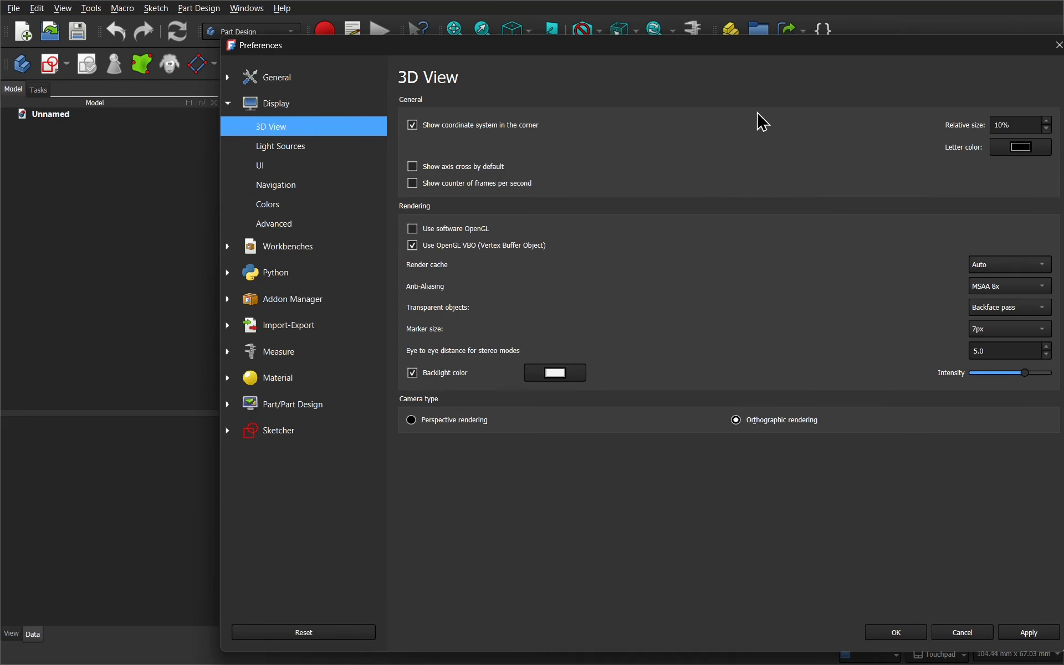
left_click_drag(773, 46, 567, 12)
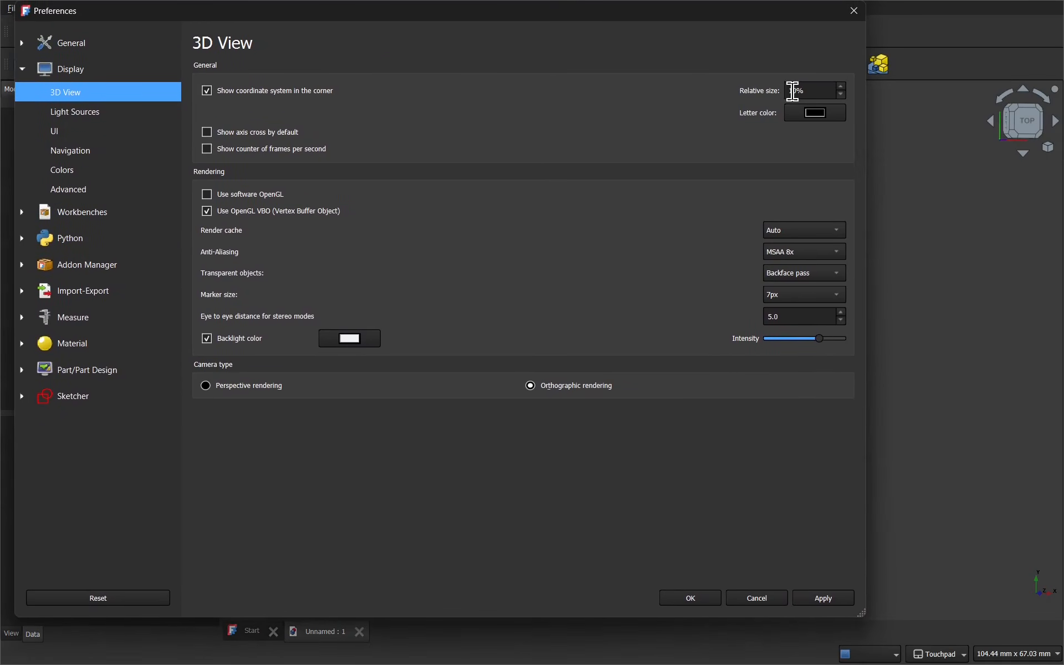
left_click_drag(792, 92, 780, 93)
key("Return")
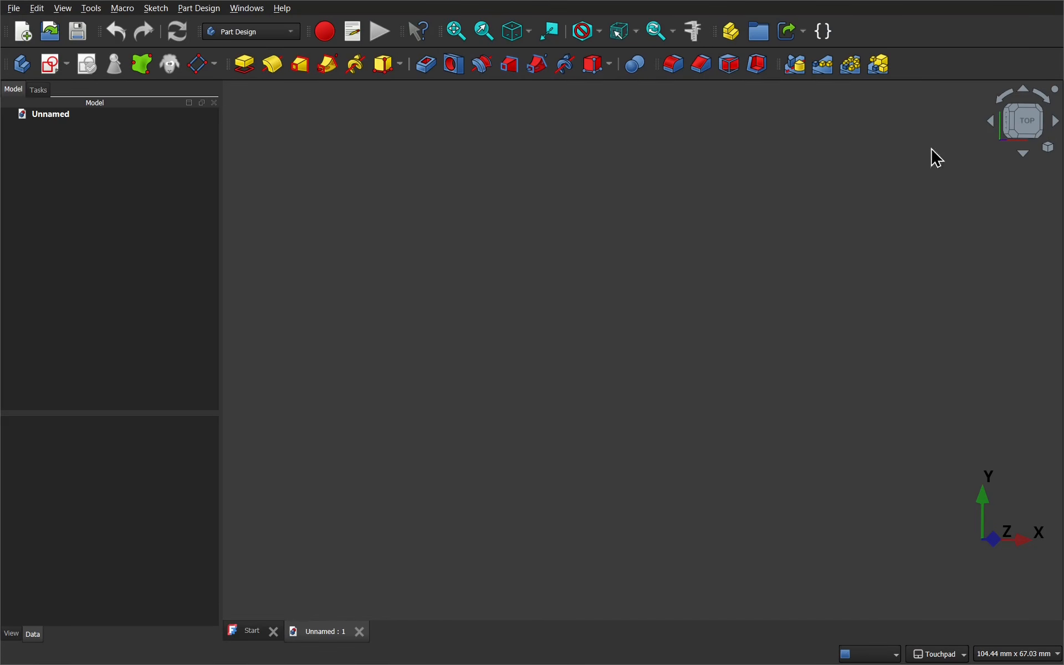
Step: Explore the navigation cube by switching between top, rear, left and angled views and rotating the 3D view with its arrows
left_click(1019, 122)
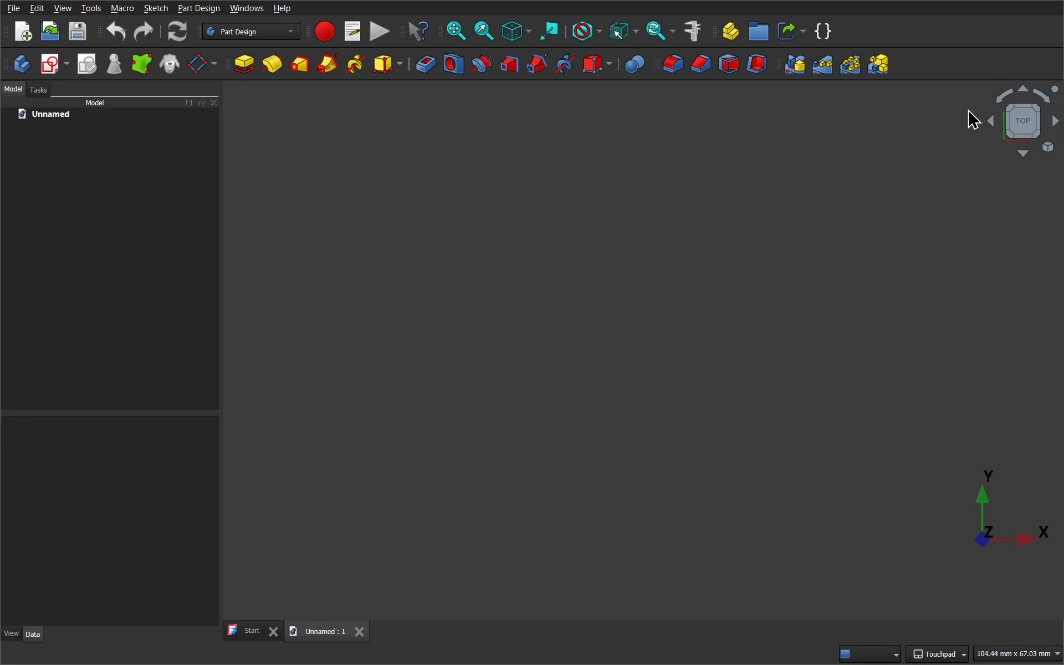
left_click_drag(980, 96, 914, 273, "shift")
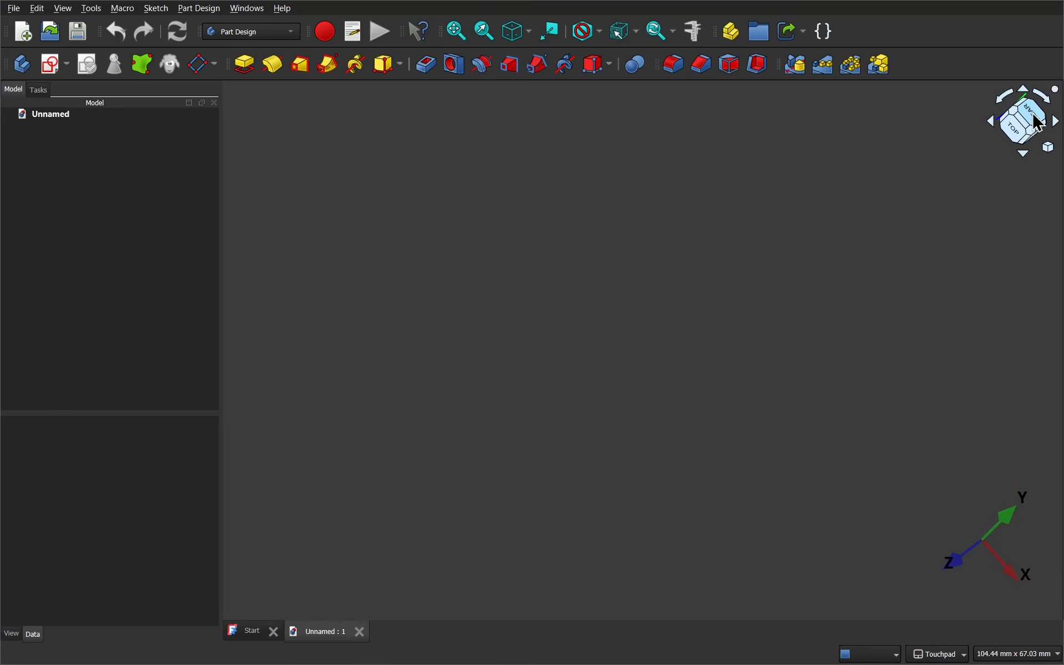
left_click(1037, 123)
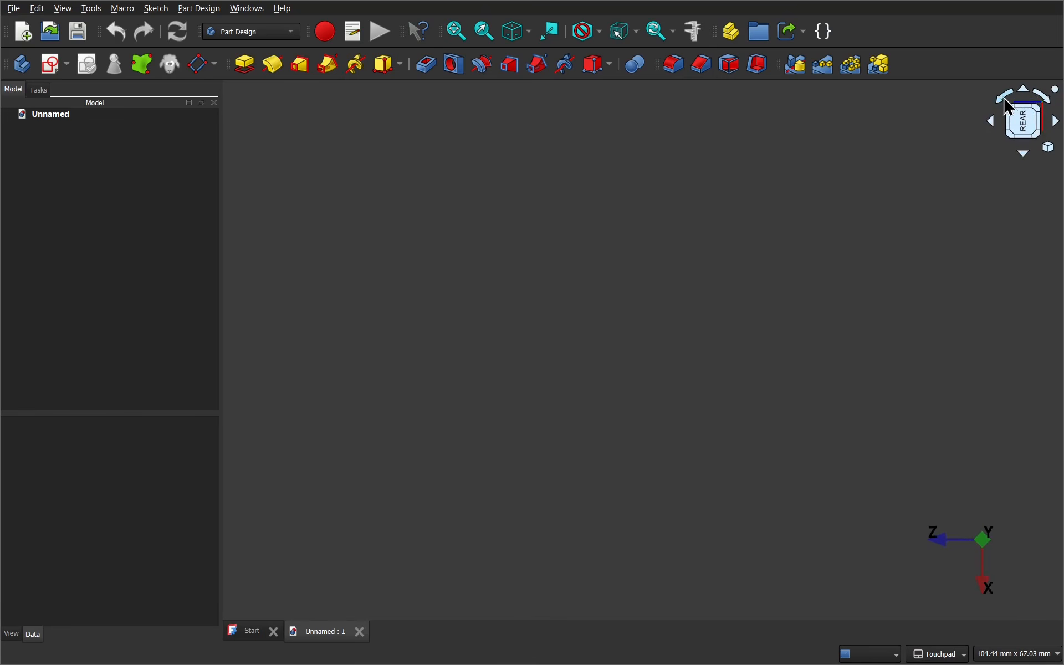
left_click(1047, 108)
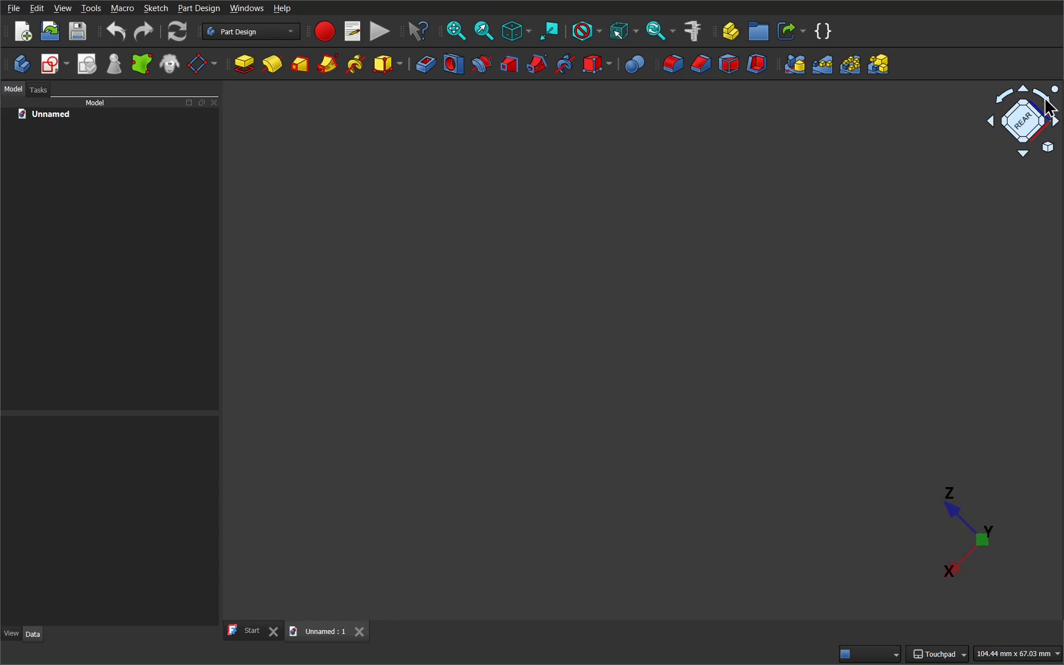
left_click(991, 124)
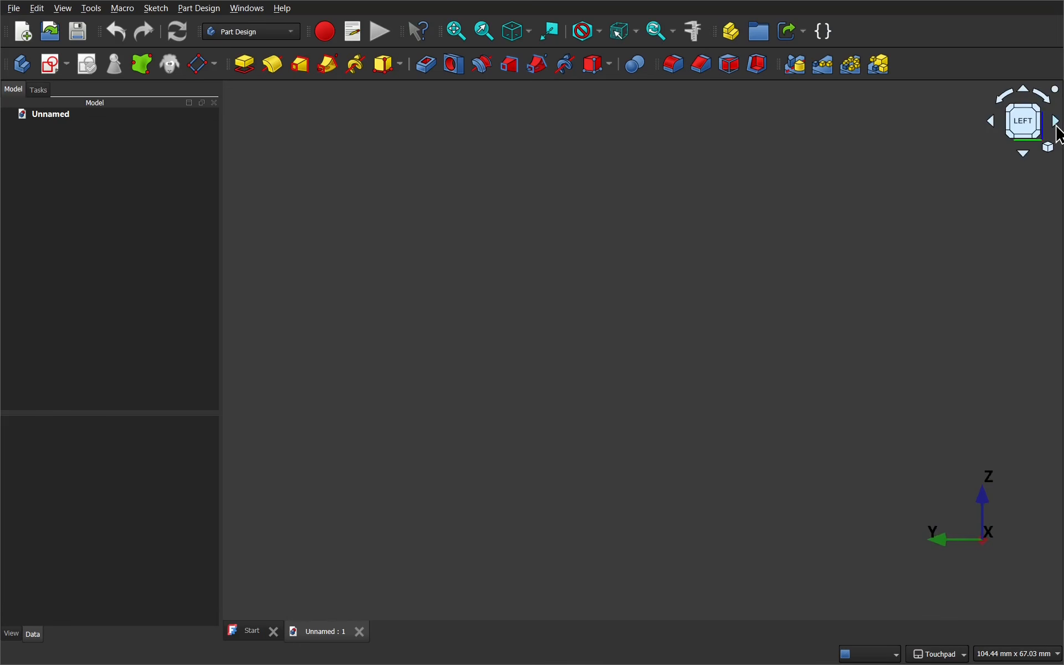
left_click(1055, 123)
left_click_drag(1000, 150, 856, 224, "alt")
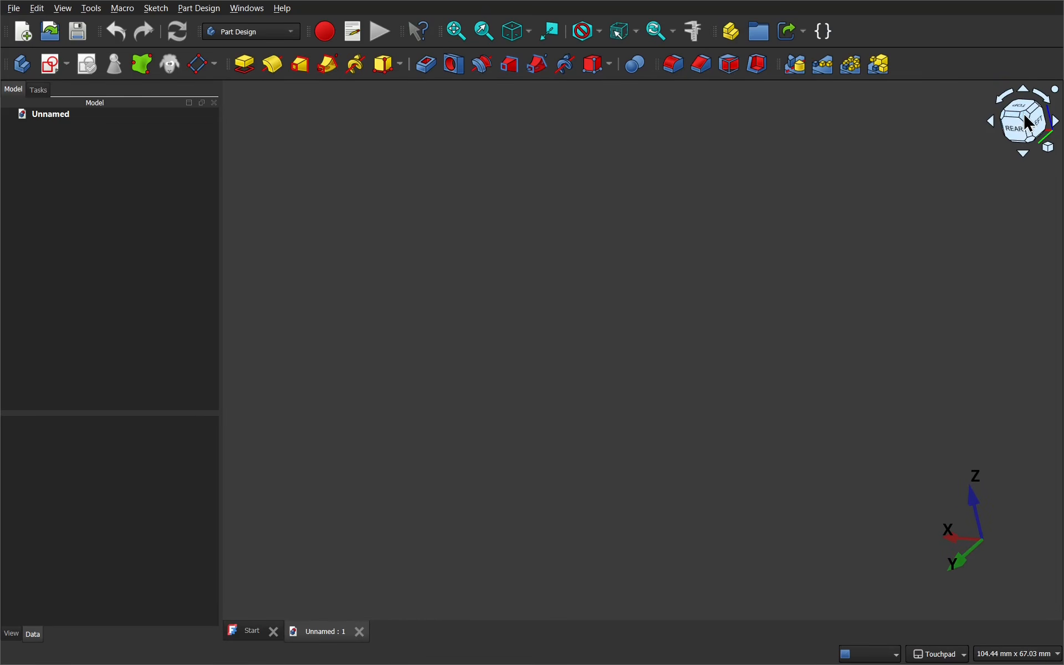
left_click(1024, 116)
left_click(1013, 117)
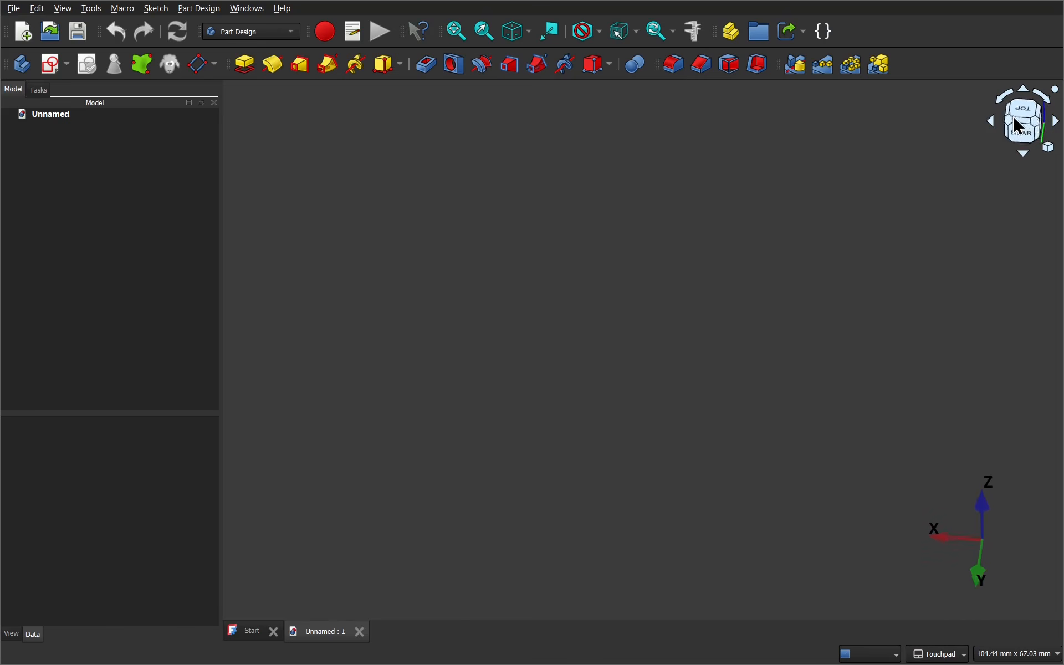
left_click_drag(1025, 158, 948, 129, "alt")
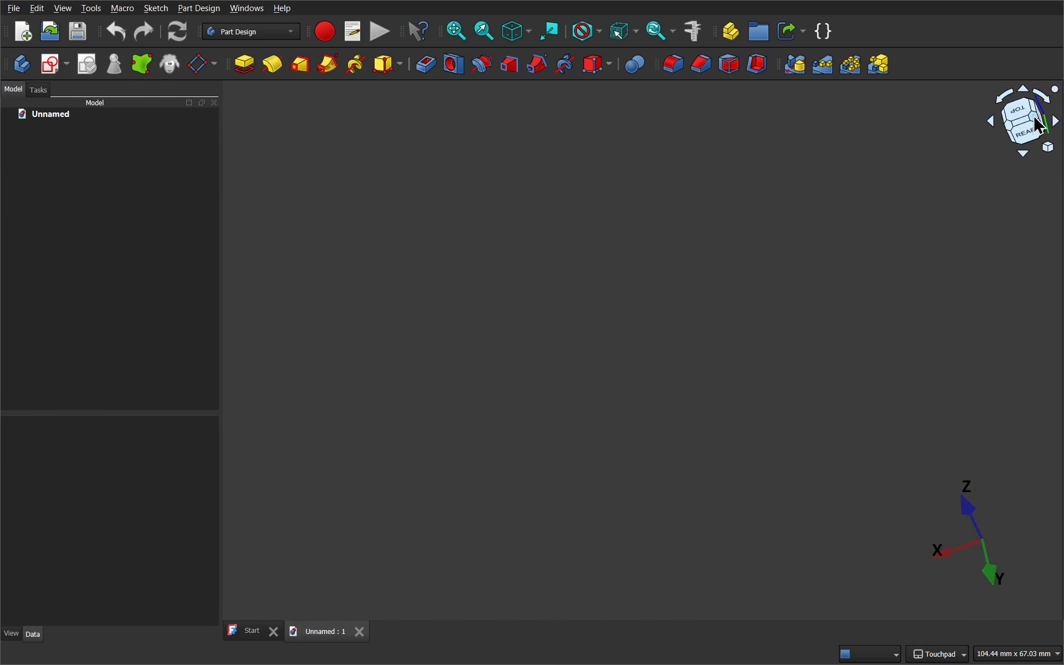
left_click(1040, 126)
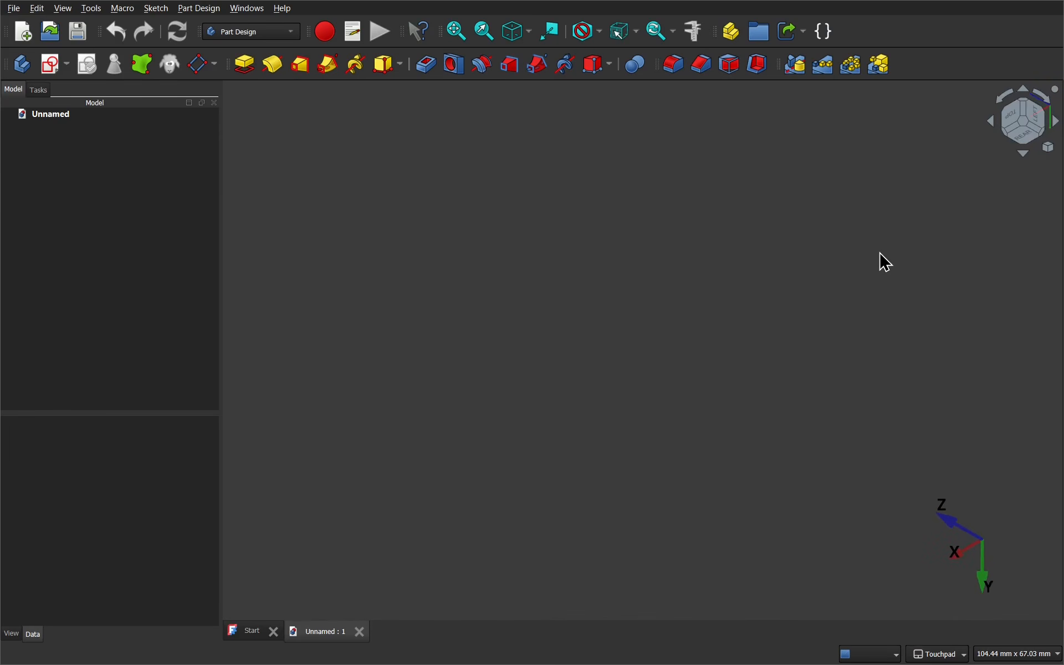
key("Home")
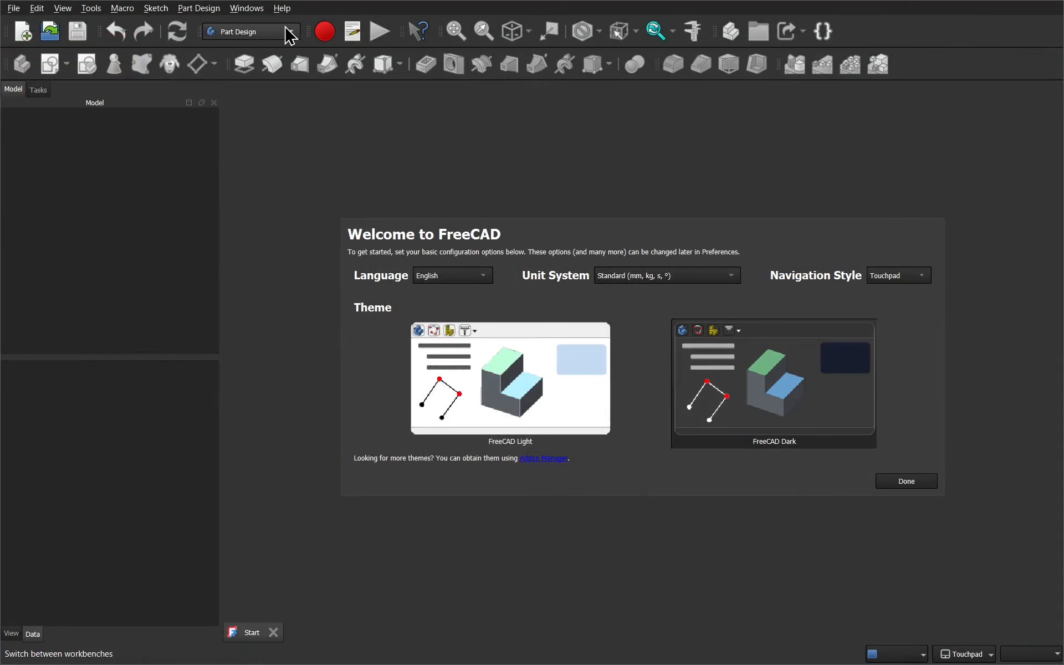
Step: Create a new empty document in the Part Design workbench
left_click(292, 31)
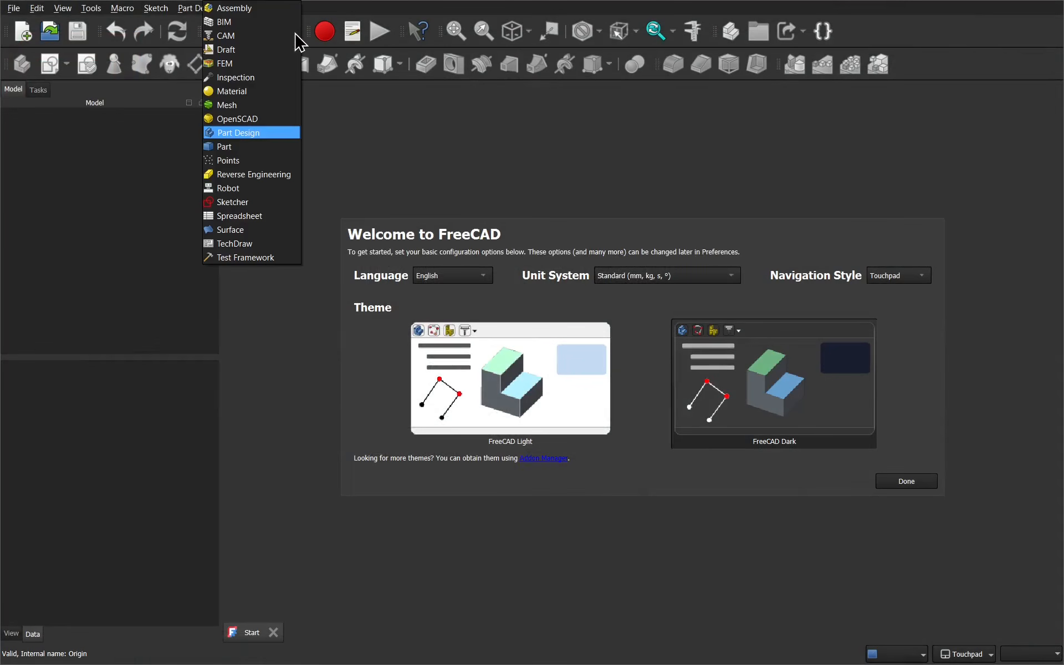
left_click(280, 136)
left_click(23, 34)
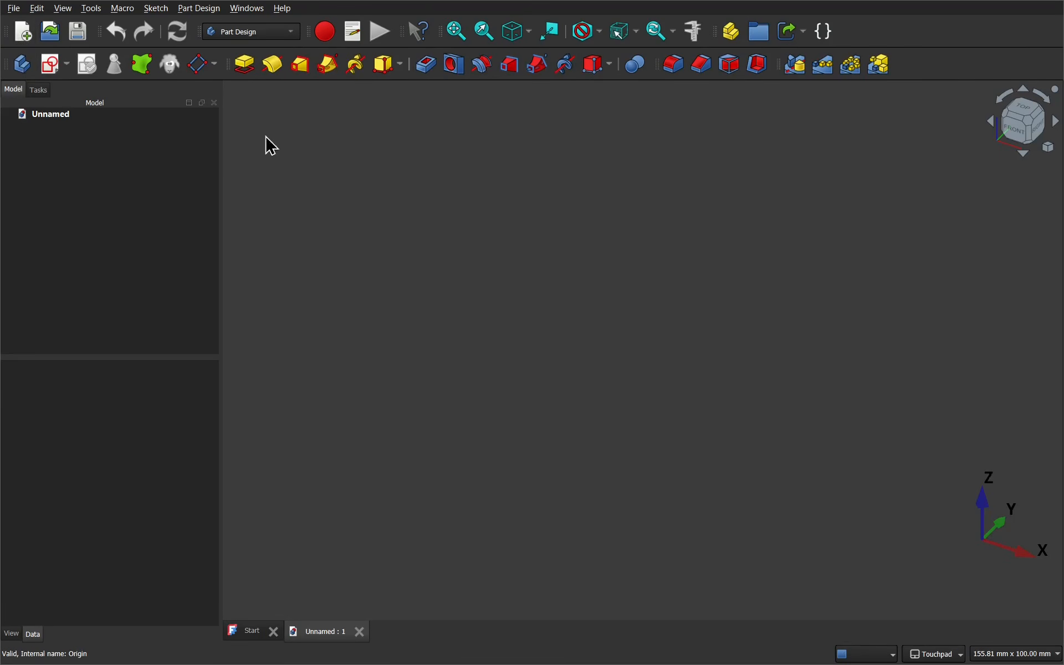
Step: Add a new body to the document and keep its contents expanded in the model tree
left_click(22, 75)
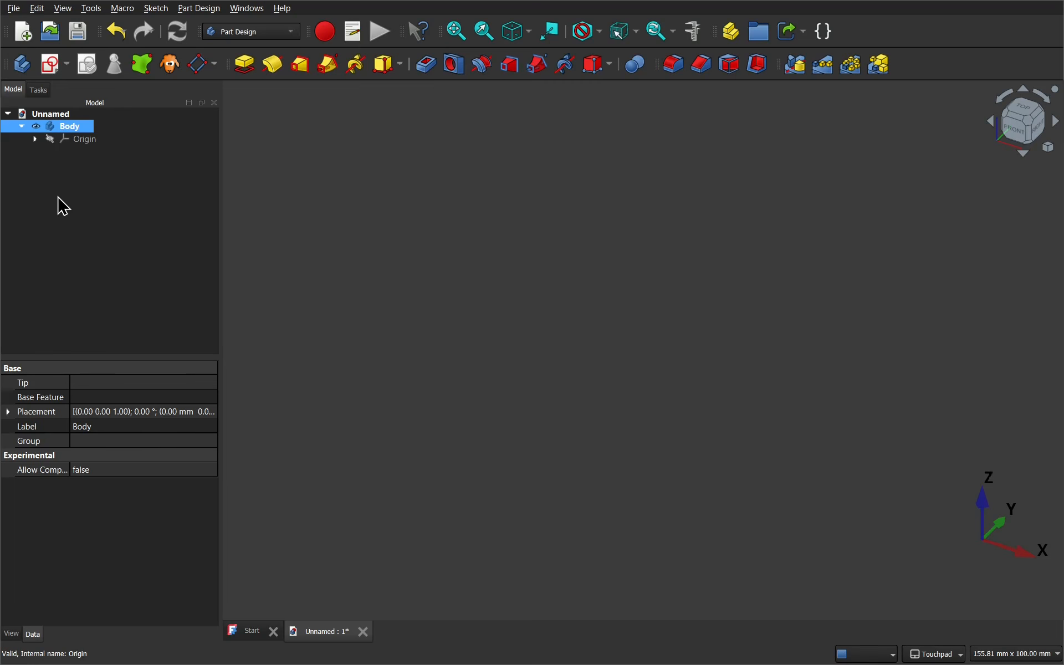
left_click(22, 131)
left_click(21, 127)
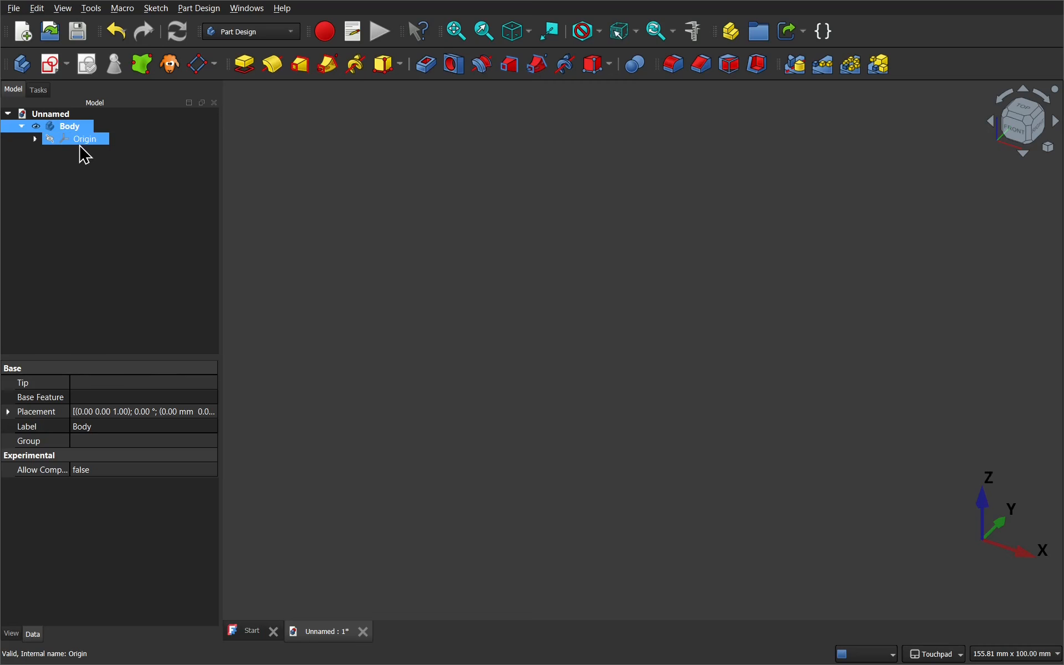
left_click(95, 173)
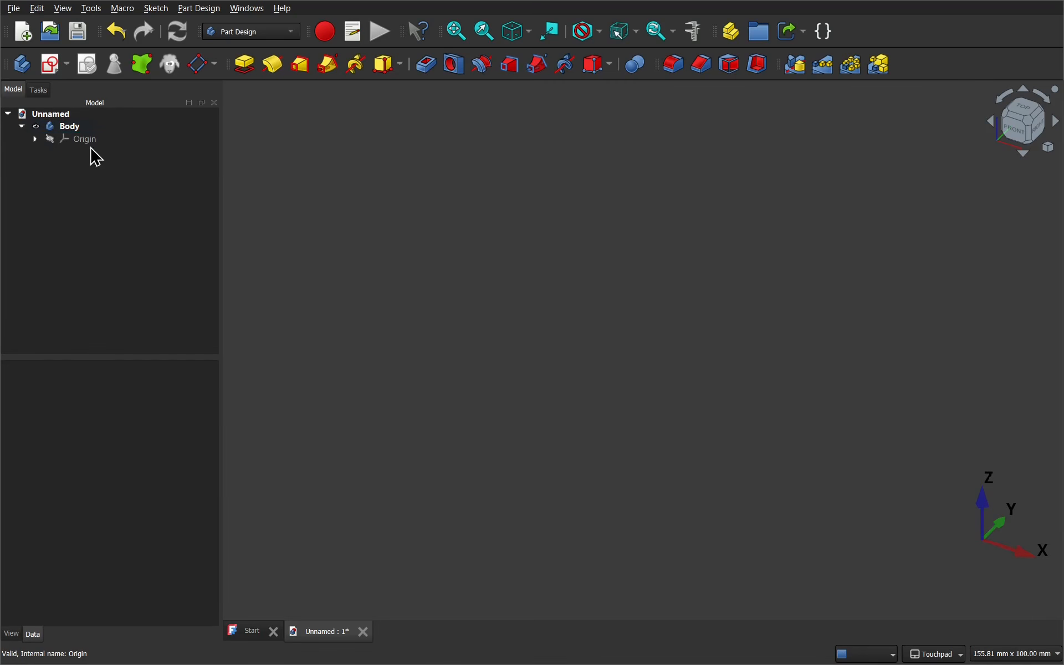
Step: Show the body's origin with its base planes and axes, toggling its visibility off and on again
left_click(50, 140)
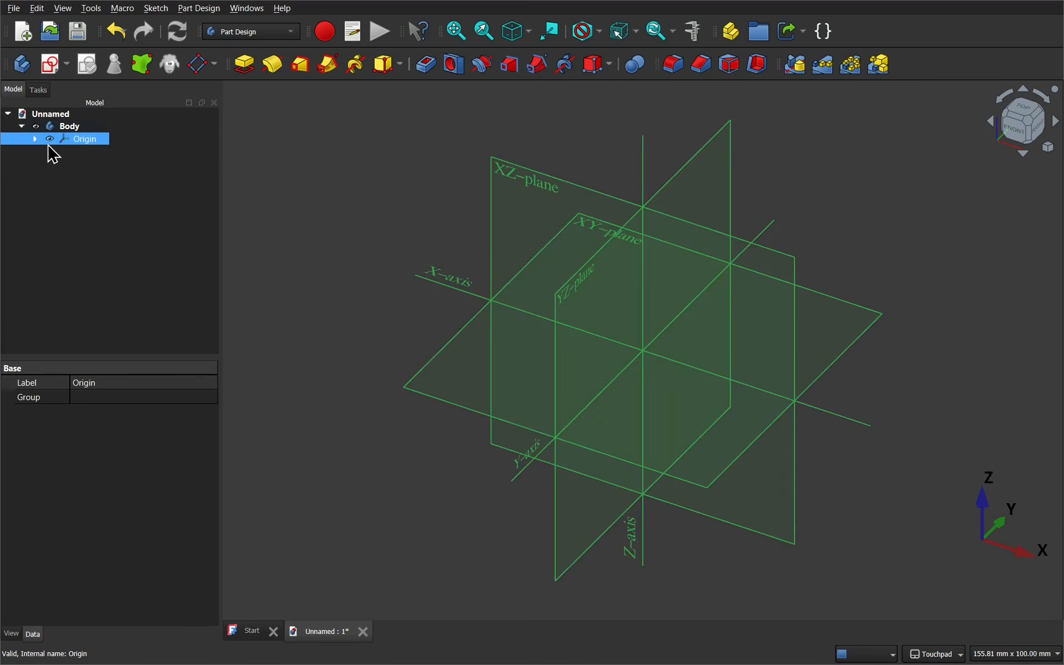
left_click(62, 170)
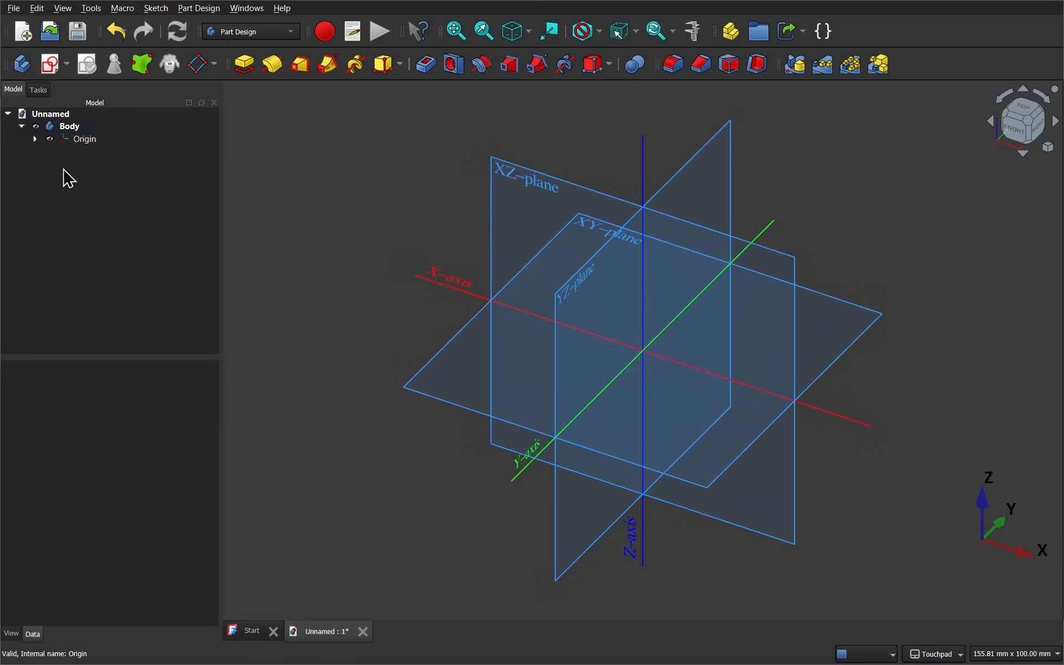
left_click(78, 142)
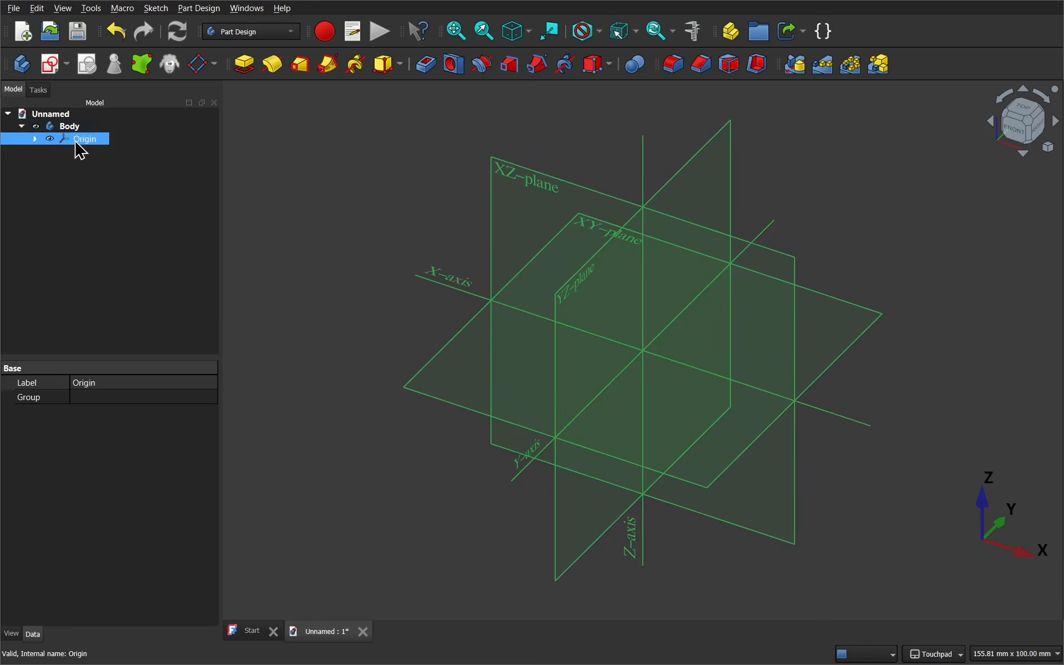
key("space")
key("space")
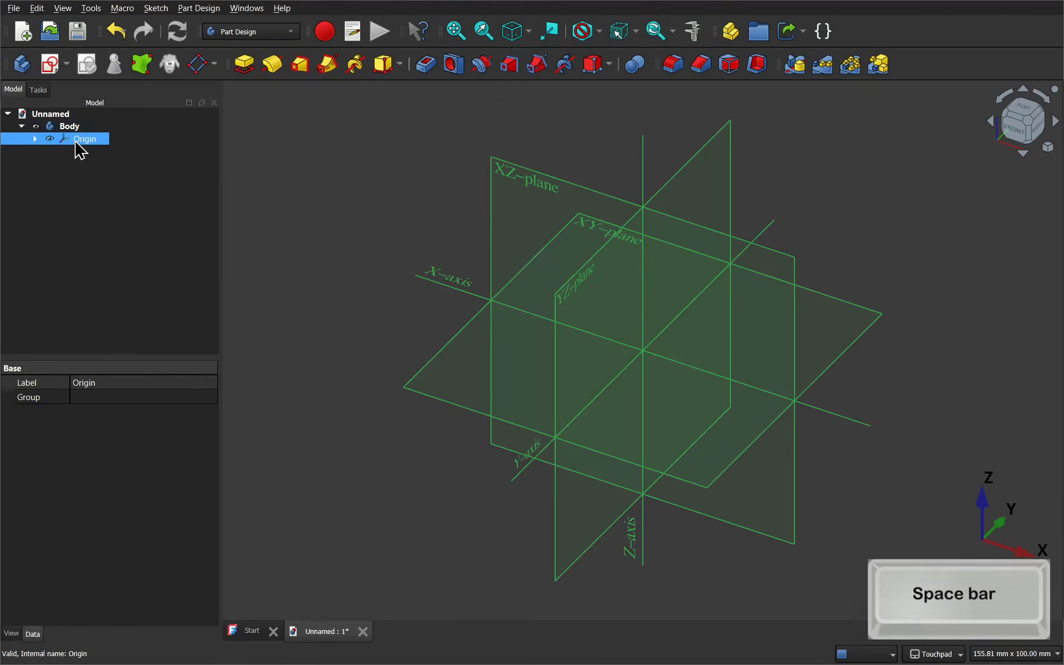
left_click(141, 264)
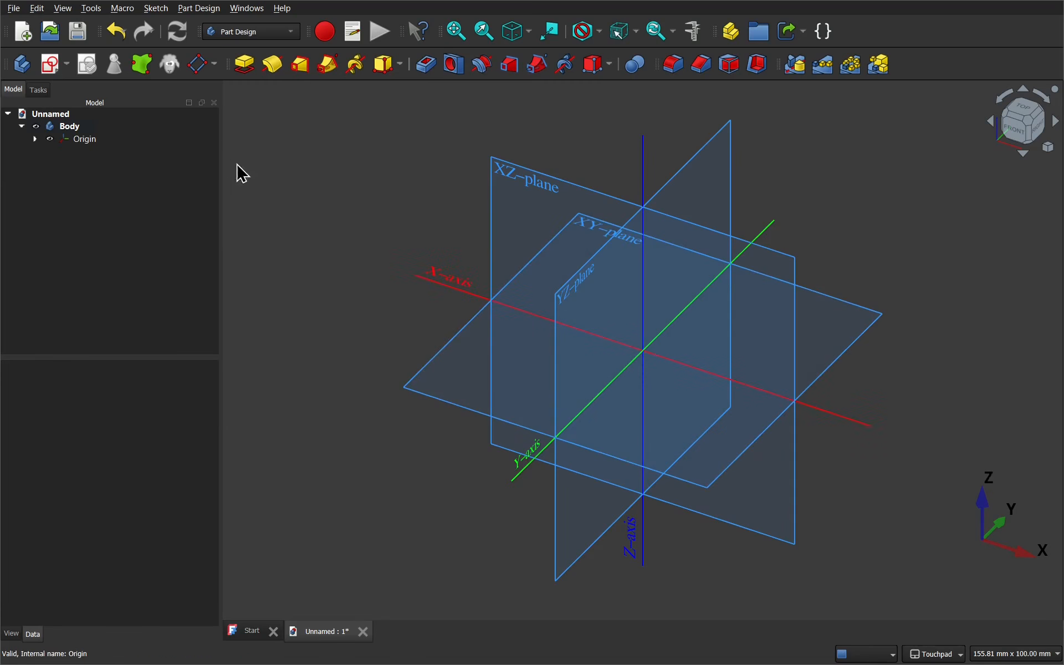
left_click(92, 127)
left_click(83, 140)
left_click(78, 128)
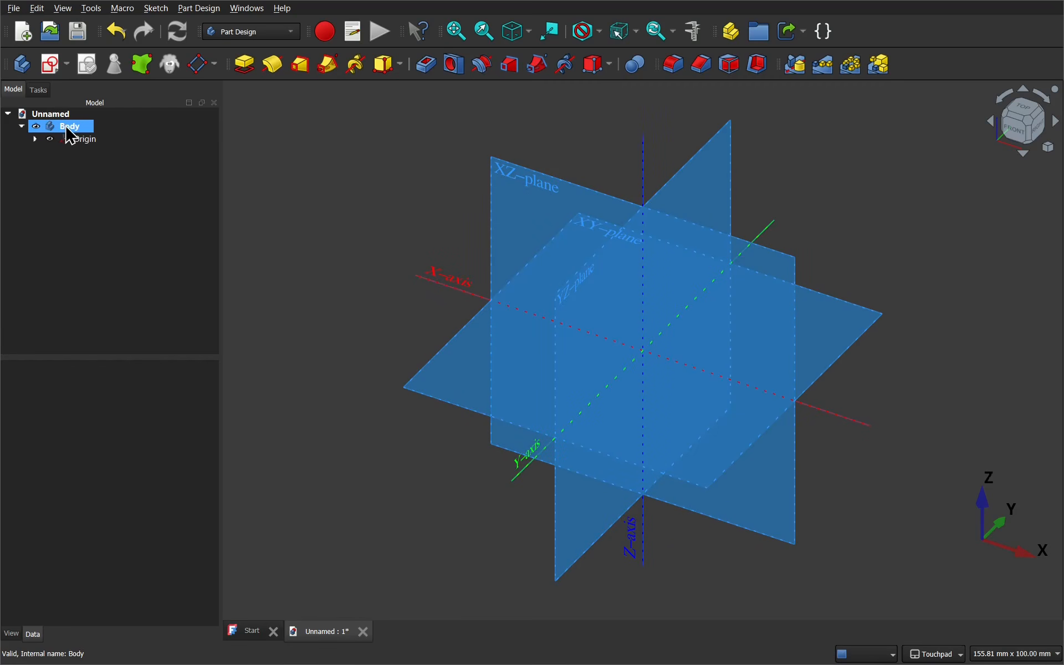
right_click(68, 130)
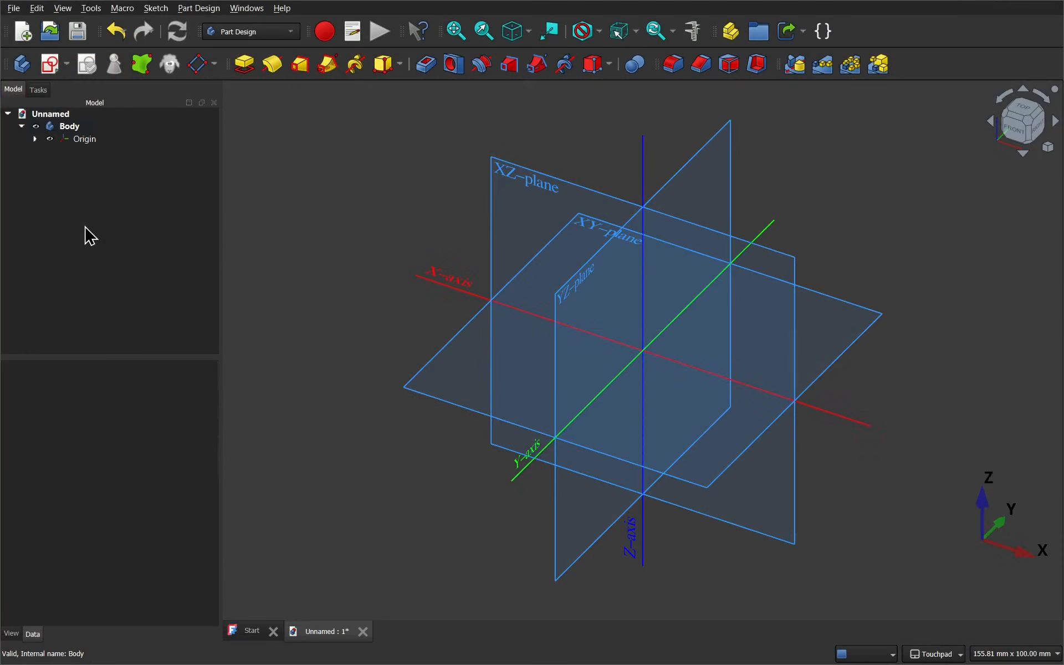
Step: Create a new sketch in the body attached to the XY-plane
left_click(51, 64)
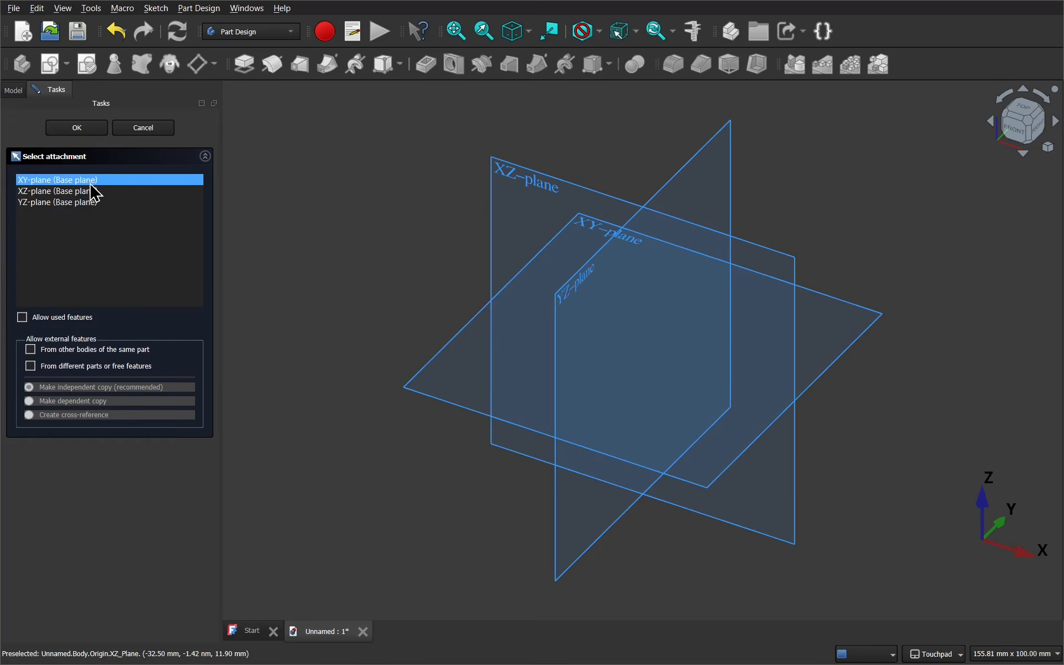
left_click(77, 128)
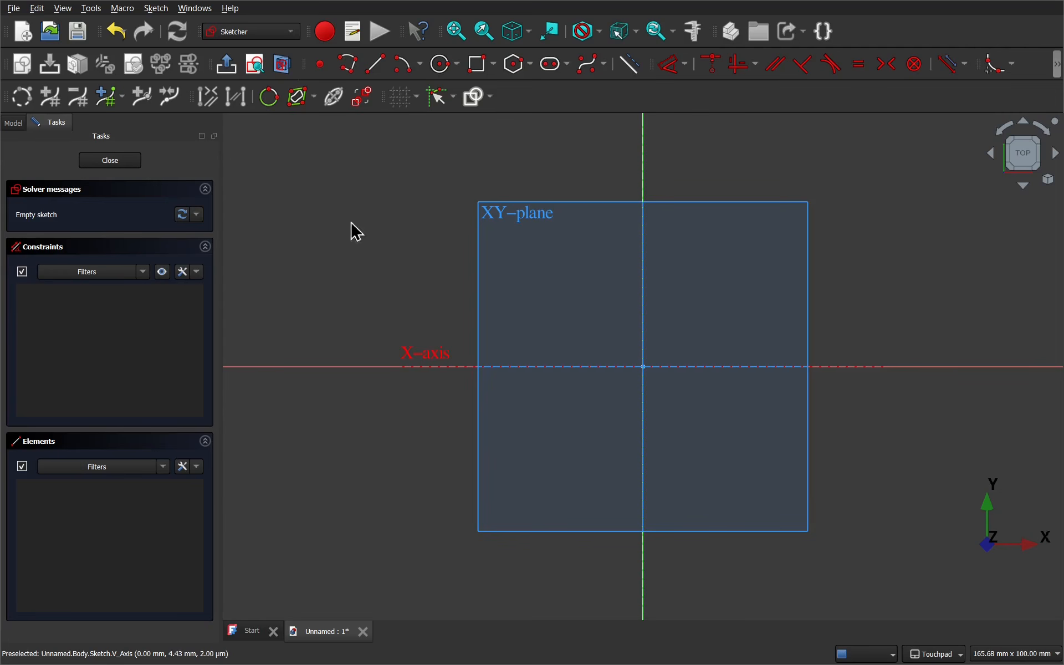
Step: Hide the body's origin while the sketch is being edited and return to the sketch tasks
left_click(12, 125)
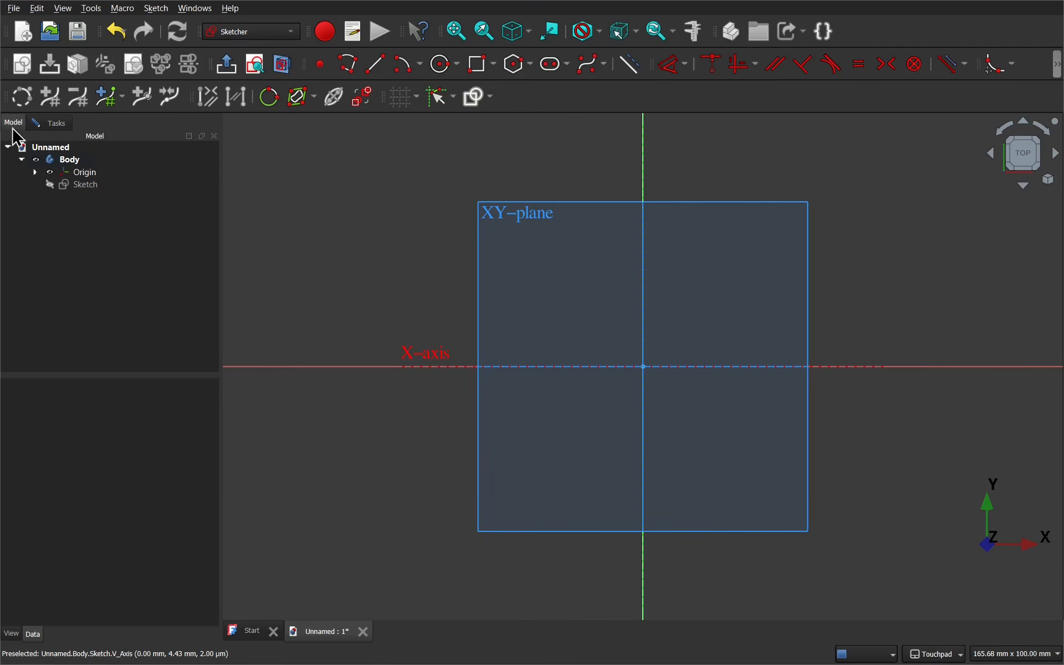
left_click(86, 185)
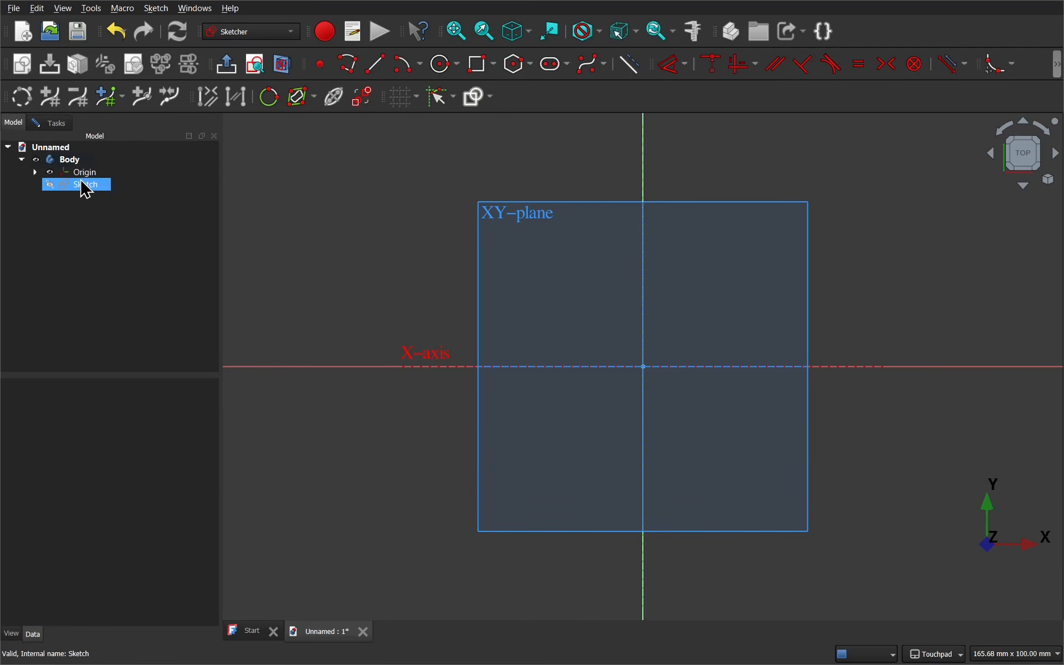
key("Up")
key("space")
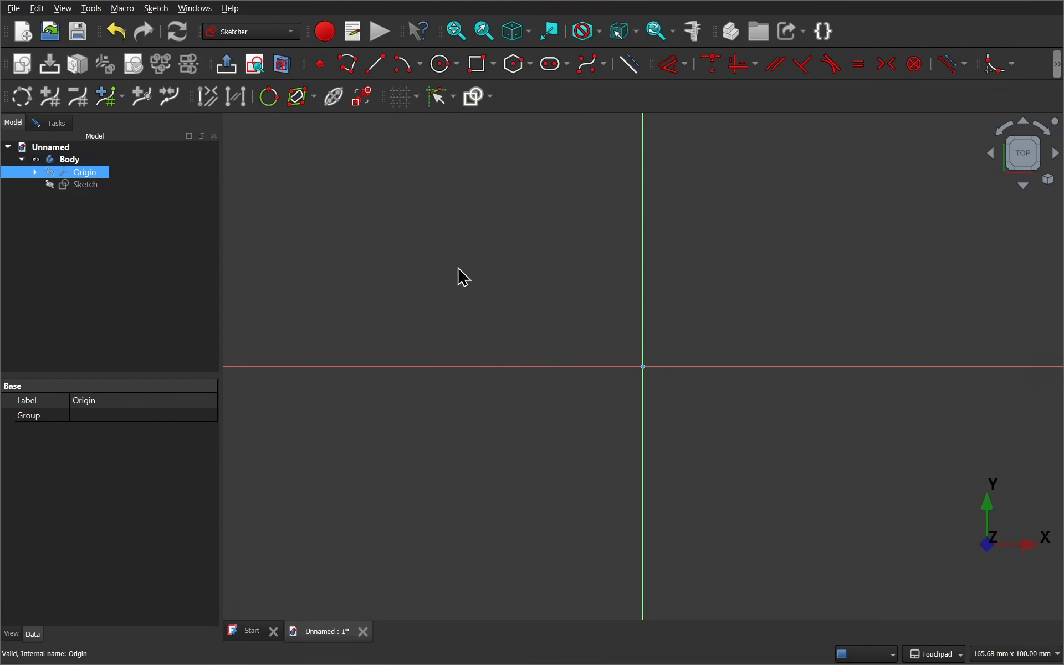
left_click(56, 122)
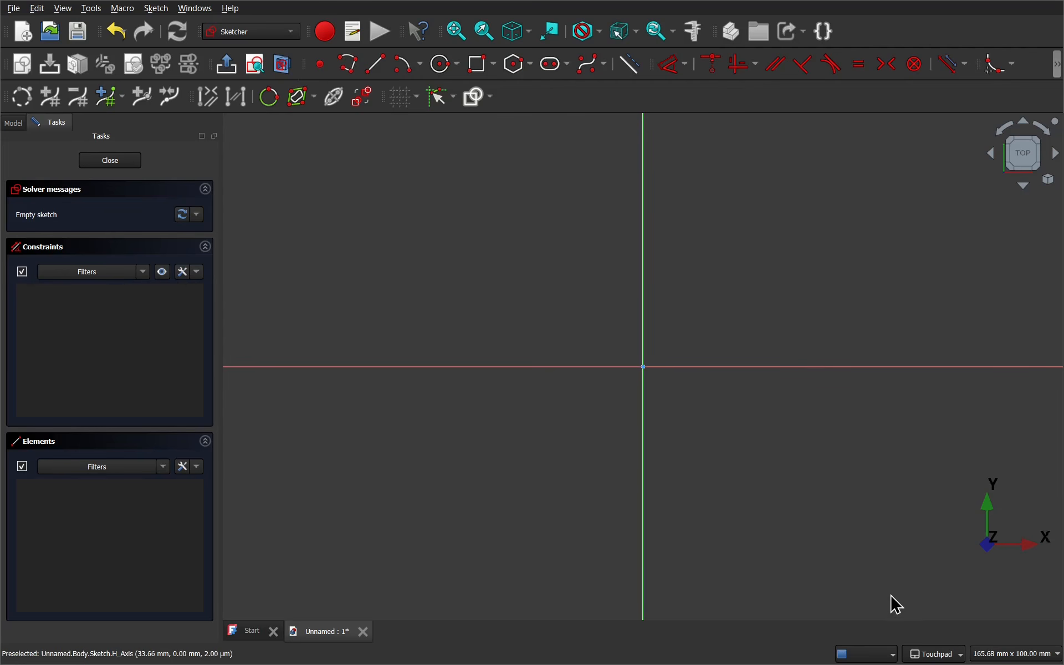
Step: Rotate the view away from the sketch plane, realign it perpendicular with View sketch, and centre the sketch origin
mouse_move(938, 657)
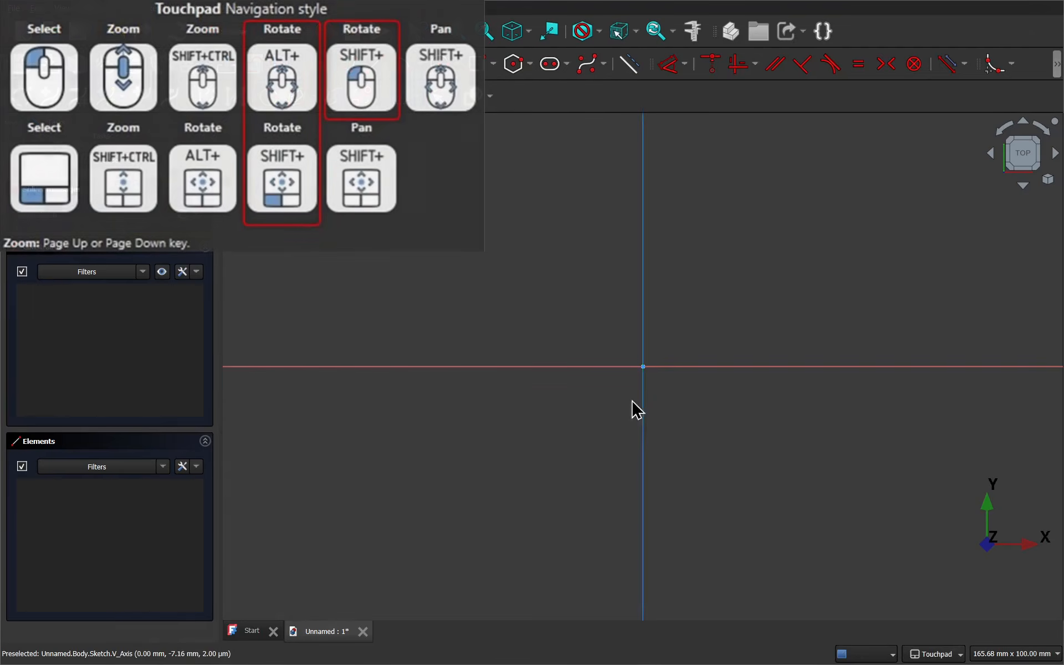
mouse_move(524, 411)
left_mouse_down("shift")
mouse_move(563, 430)
mouse_move(670, 412)
mouse_move(714, 392)
left_mouse_up("shift")
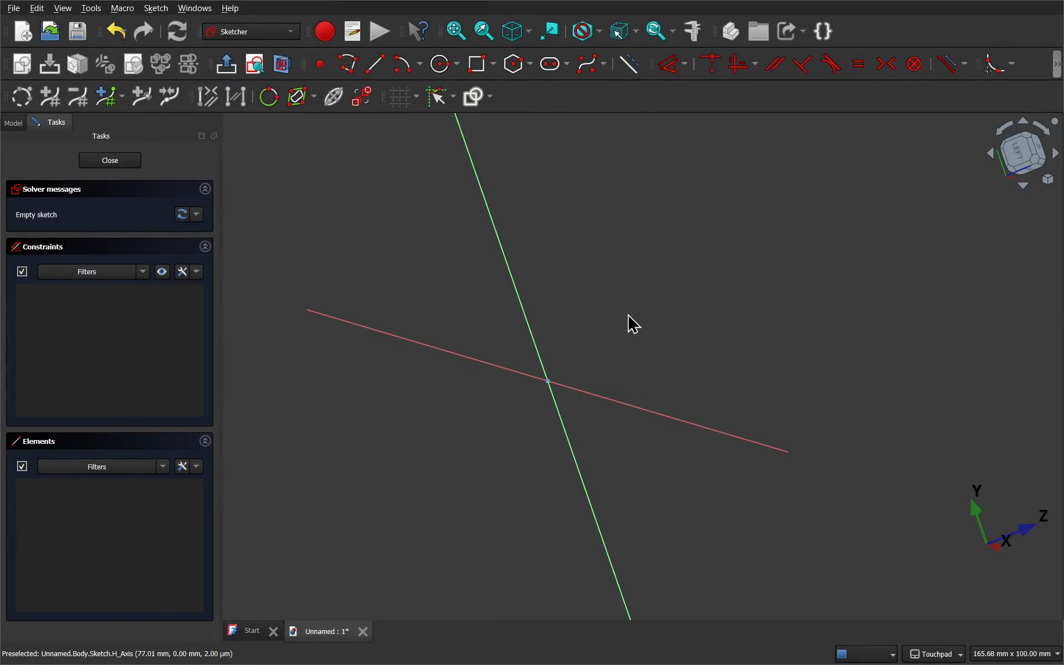
mouse_move(676, 357)
left_mouse_down("shift")
mouse_move(703, 465)
mouse_move(596, 446)
mouse_move(546, 388)
left_mouse_up("shift")
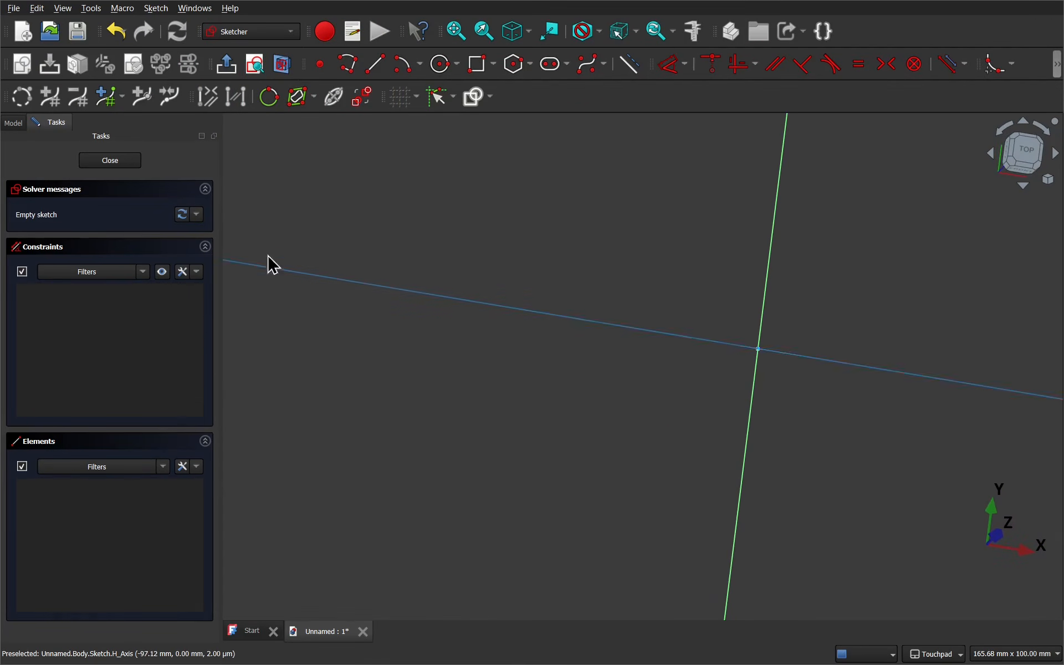
left_click(255, 71)
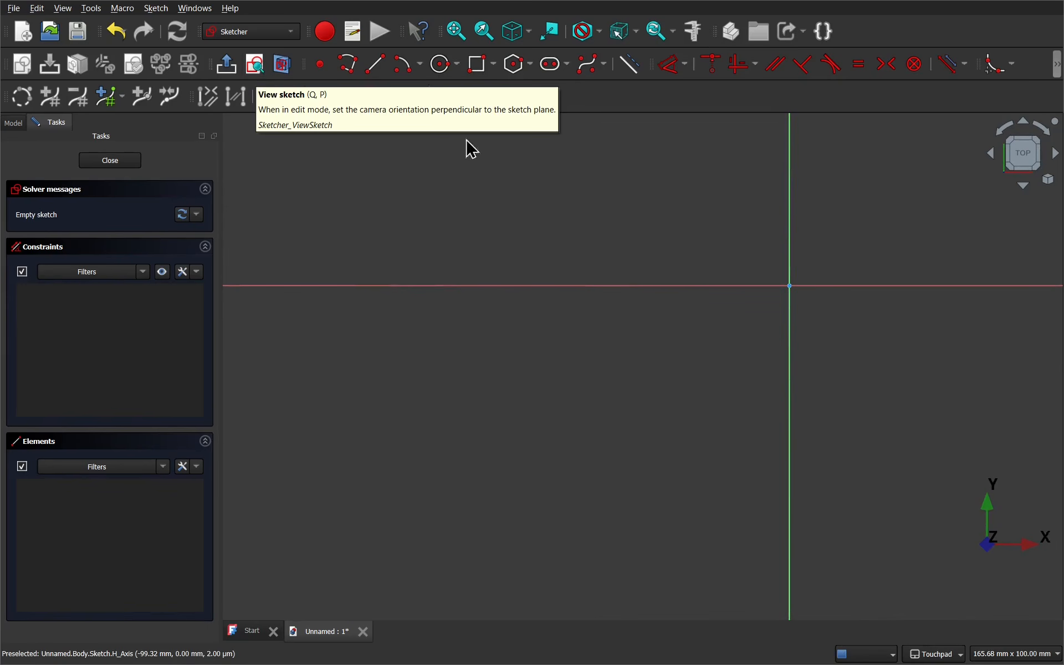
mouse_move(697, 196)
middle_mouse_down()
mouse_move(517, 329)
mouse_move(532, 323)
middle_mouse_up()
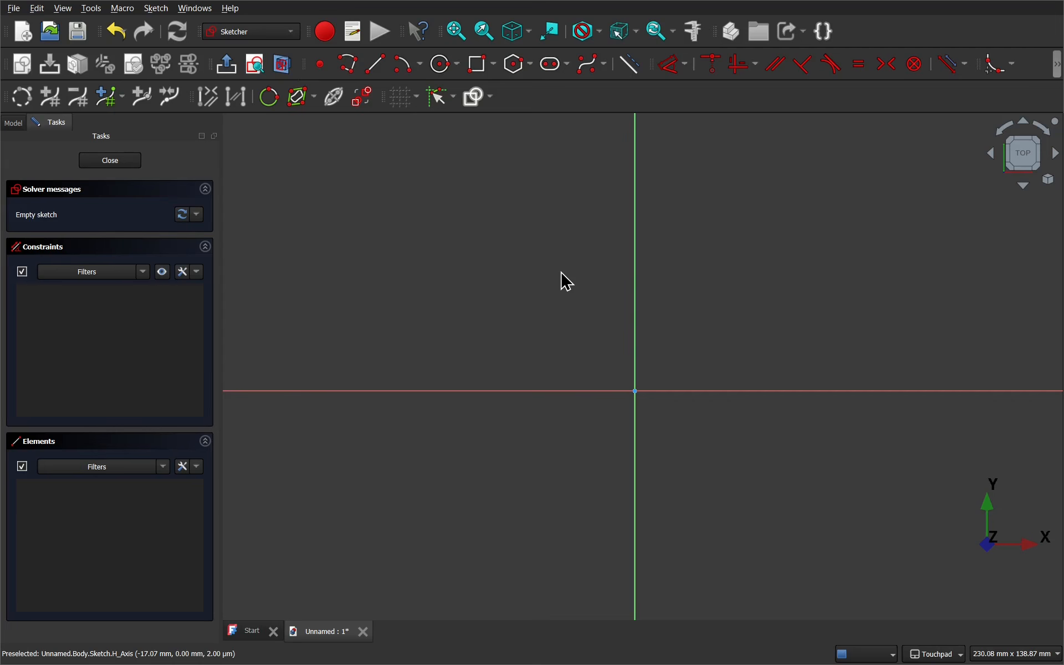
Step: Draw a 50 mm by 50 mm rectangle to the left of the vertical axis, straddling the horizontal axis
left_click(479, 73)
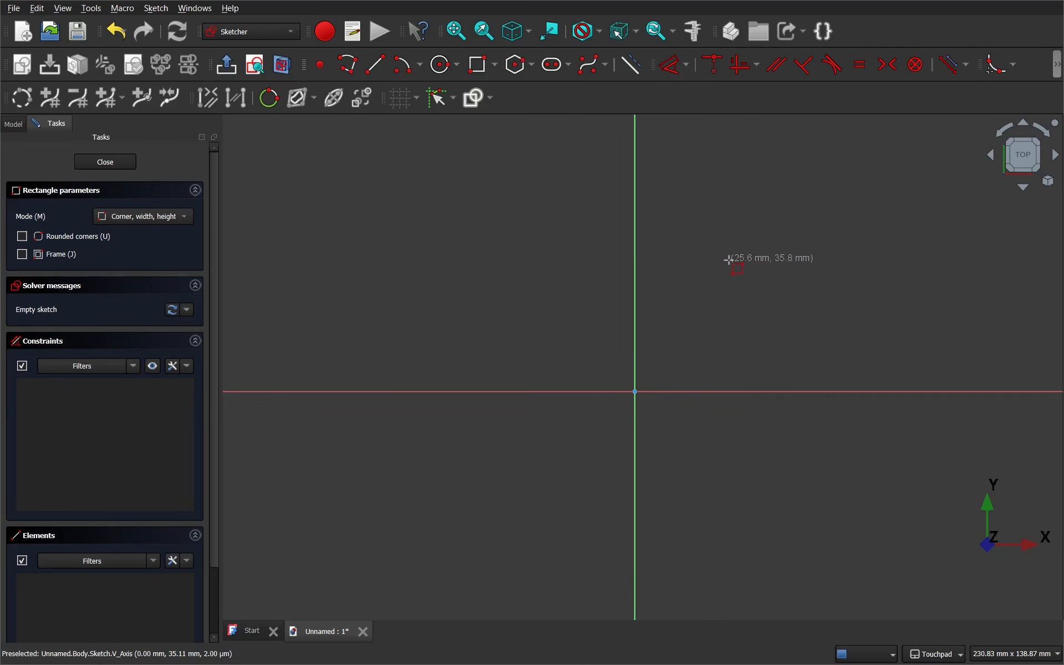
scroll(729, 259, "up", 4)
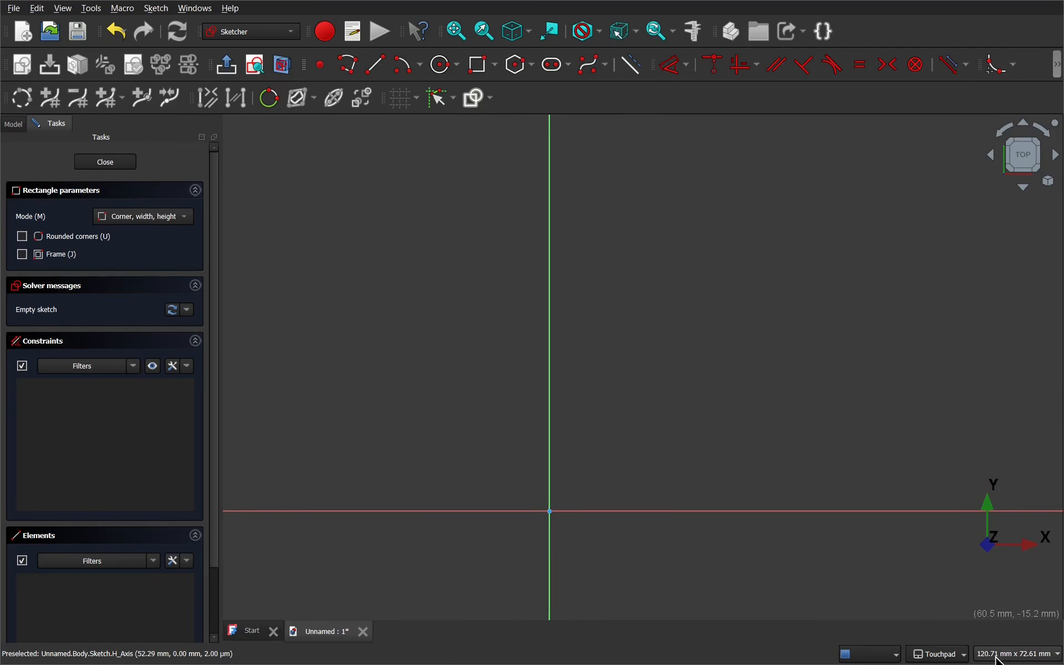
scroll(655, 400, "down", 3)
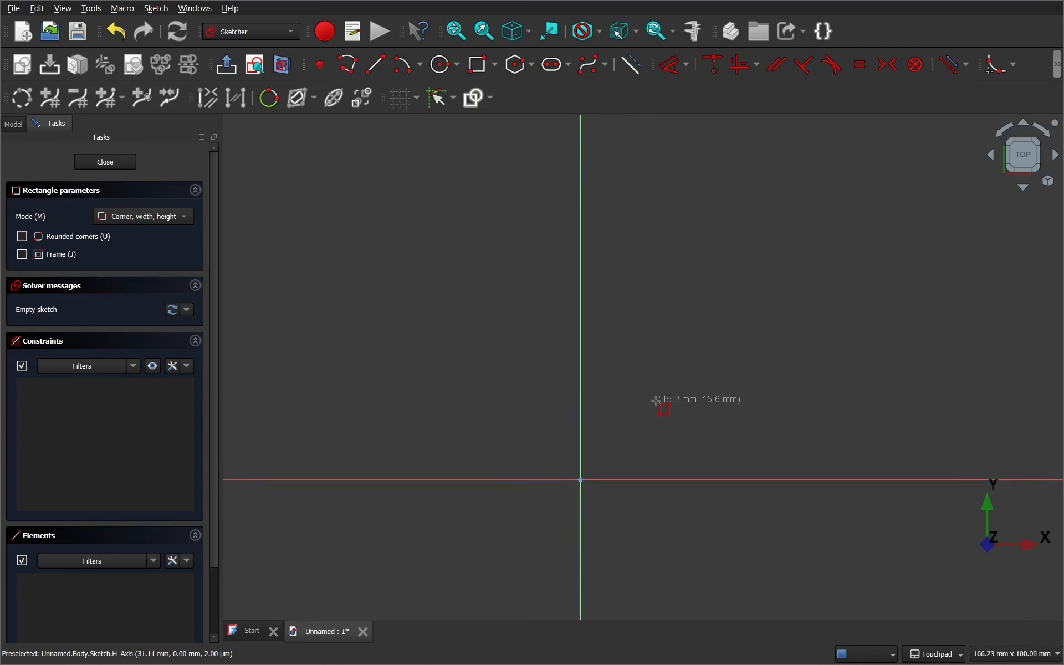
scroll(655, 400, "up", 6)
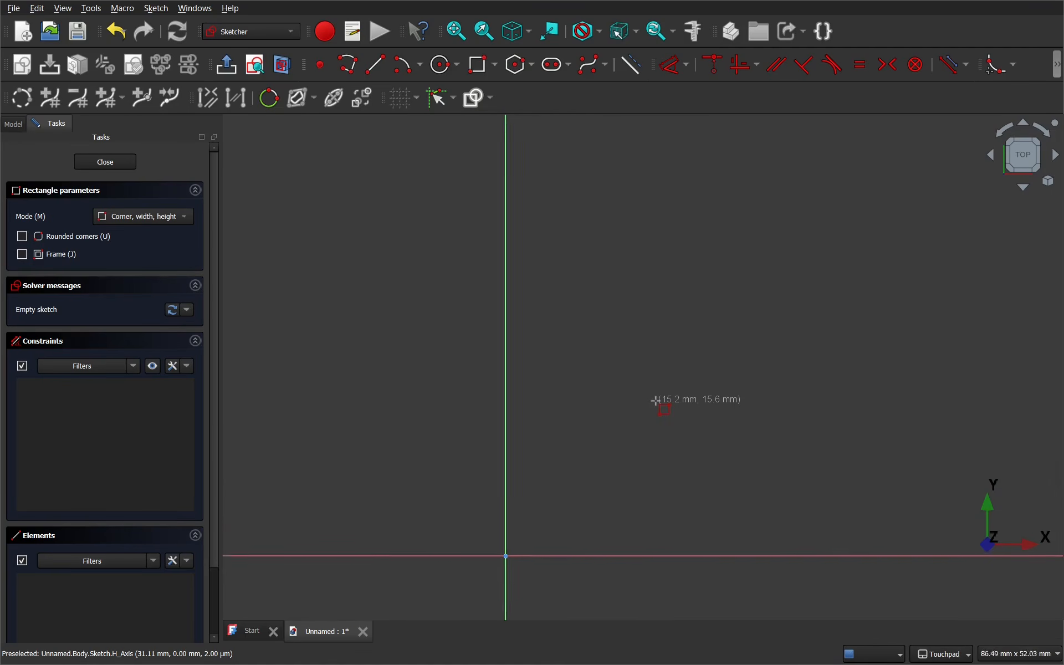
scroll(655, 400, "down", 3)
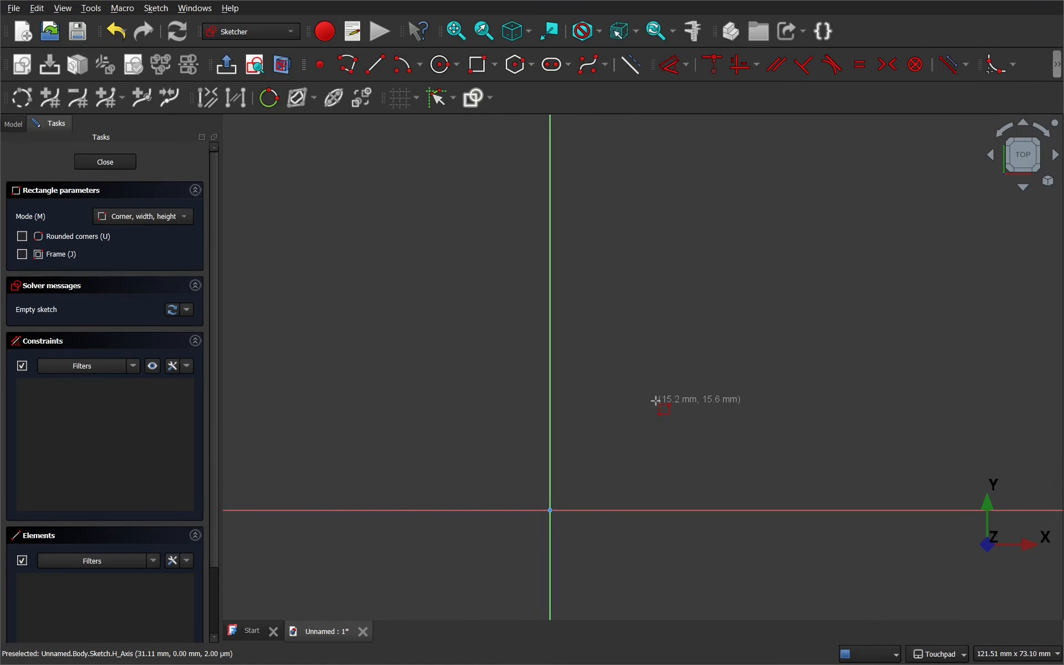
mouse_move(443, 427)
middle_mouse_down()
mouse_move(473, 425)
mouse_move(610, 344)
mouse_move(631, 306)
mouse_move(603, 314)
middle_mouse_up()
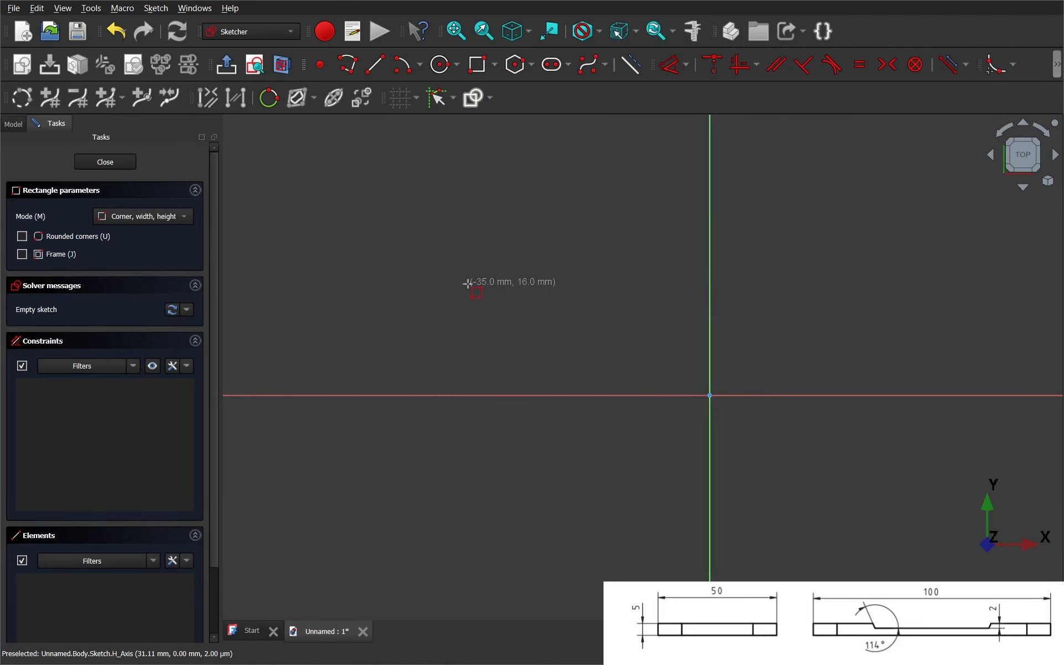
left_click(352, 230)
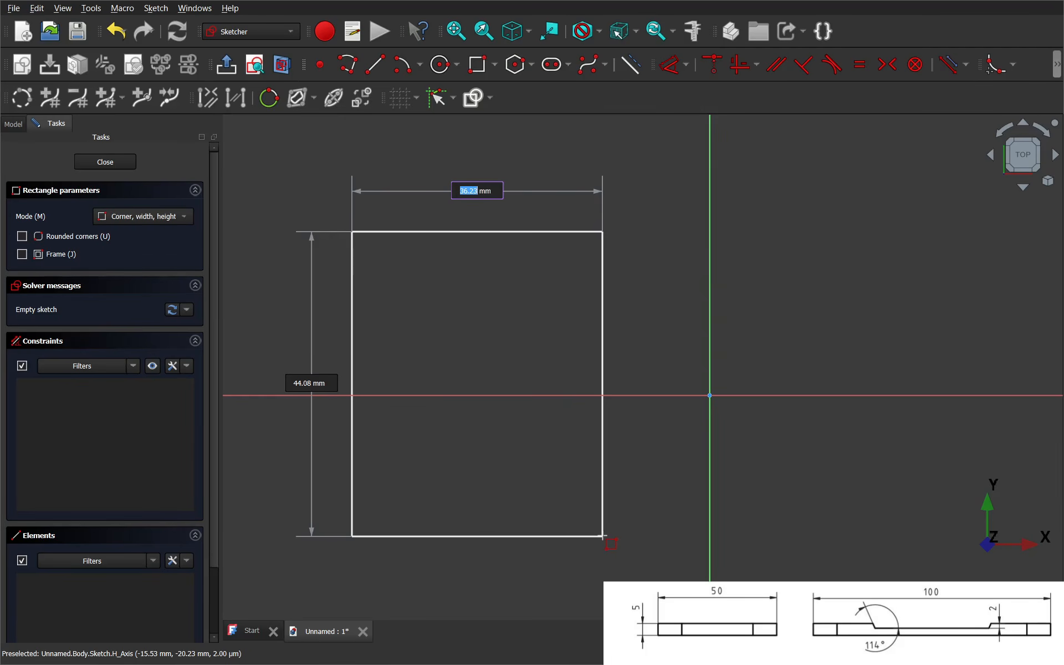
type("50")
key("Tab")
type("50")
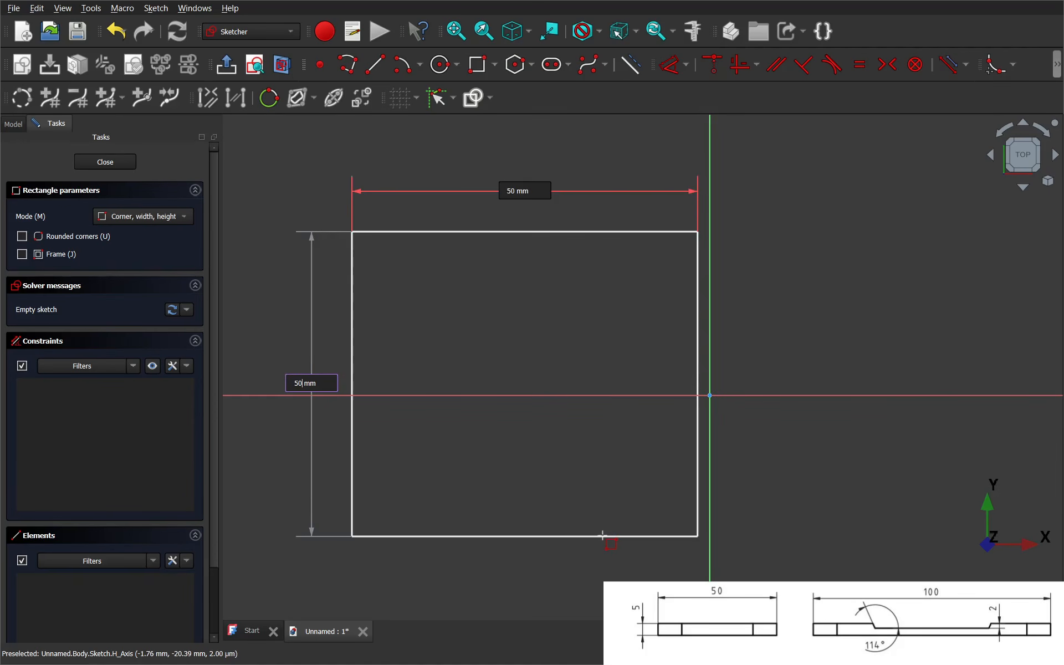
key("Return")
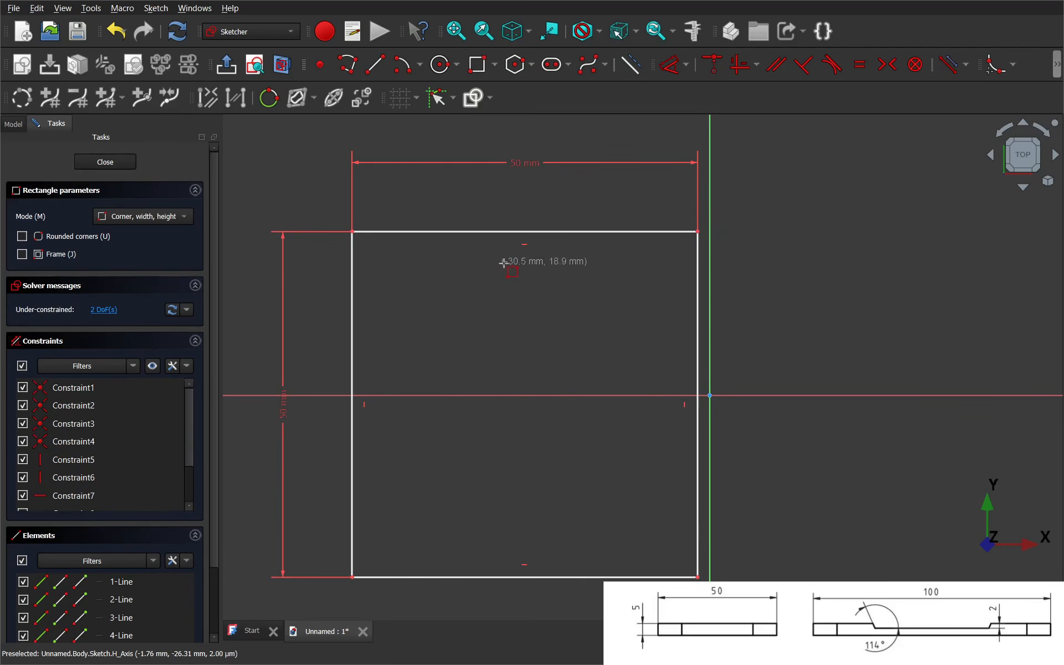
key("Escape")
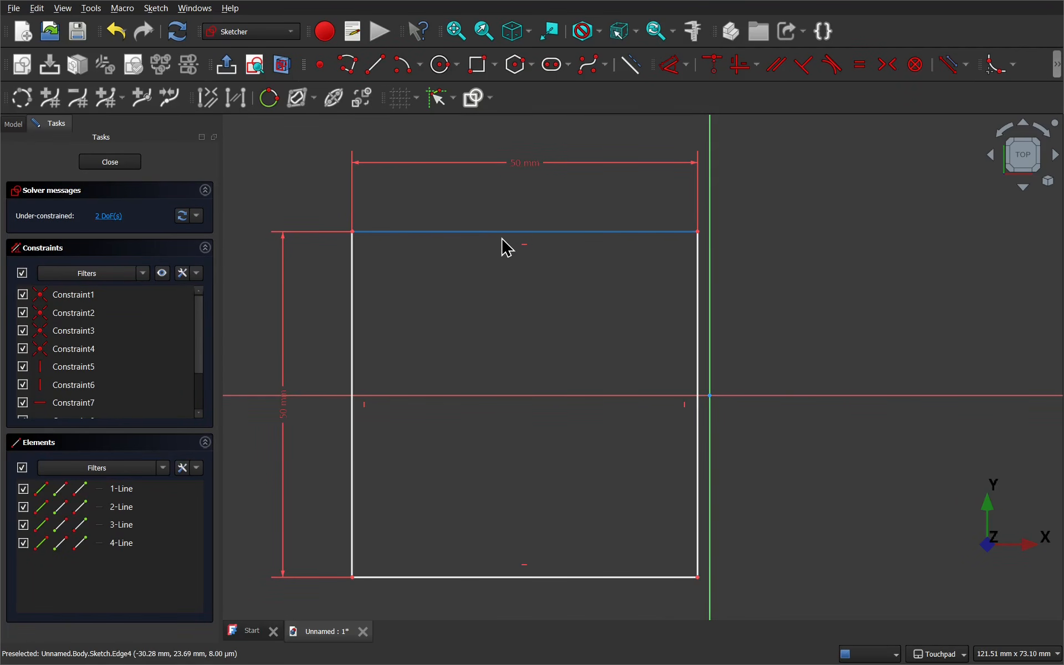
Step: Shift the rectangle to test its freedom, and constrain its two right corners symmetrically about the sketch origin
left_click_drag(501, 244, 475, 234)
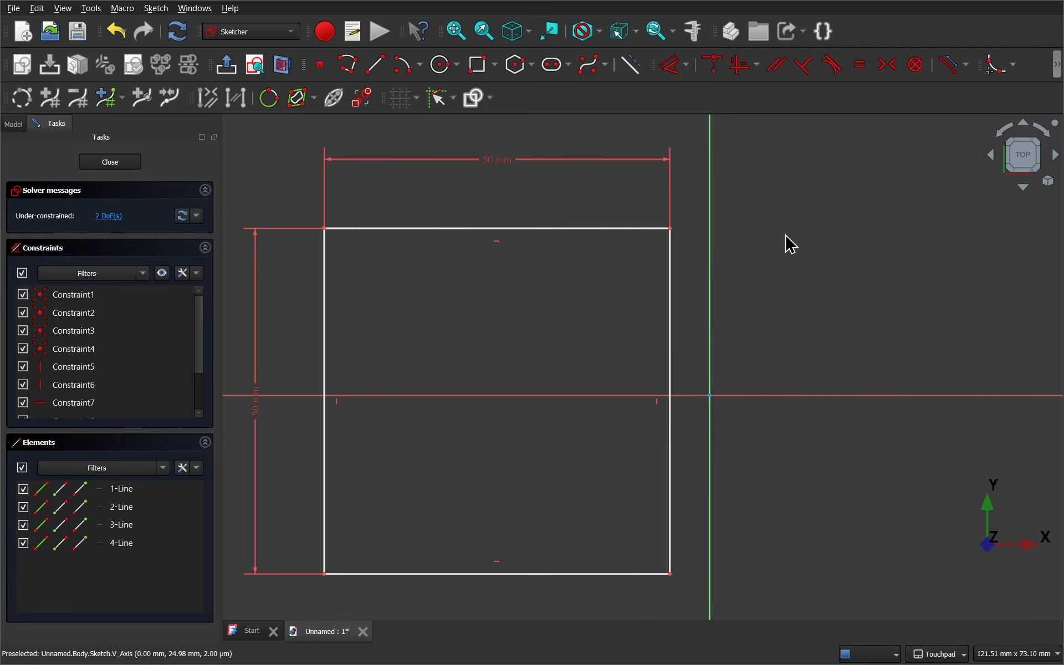
left_click(673, 232)
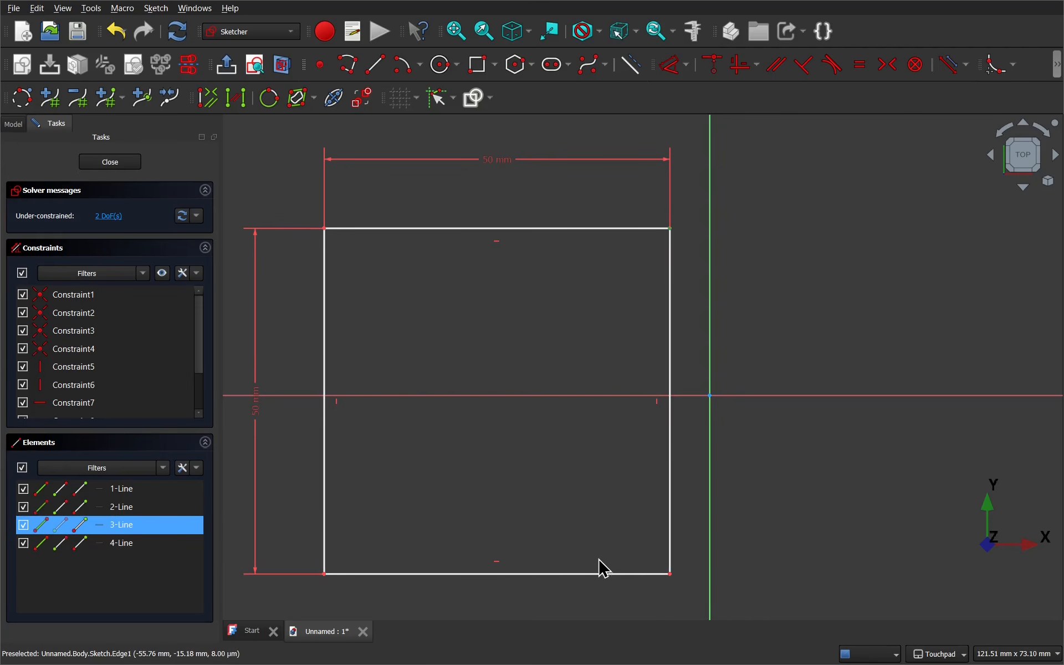
left_click(672, 576)
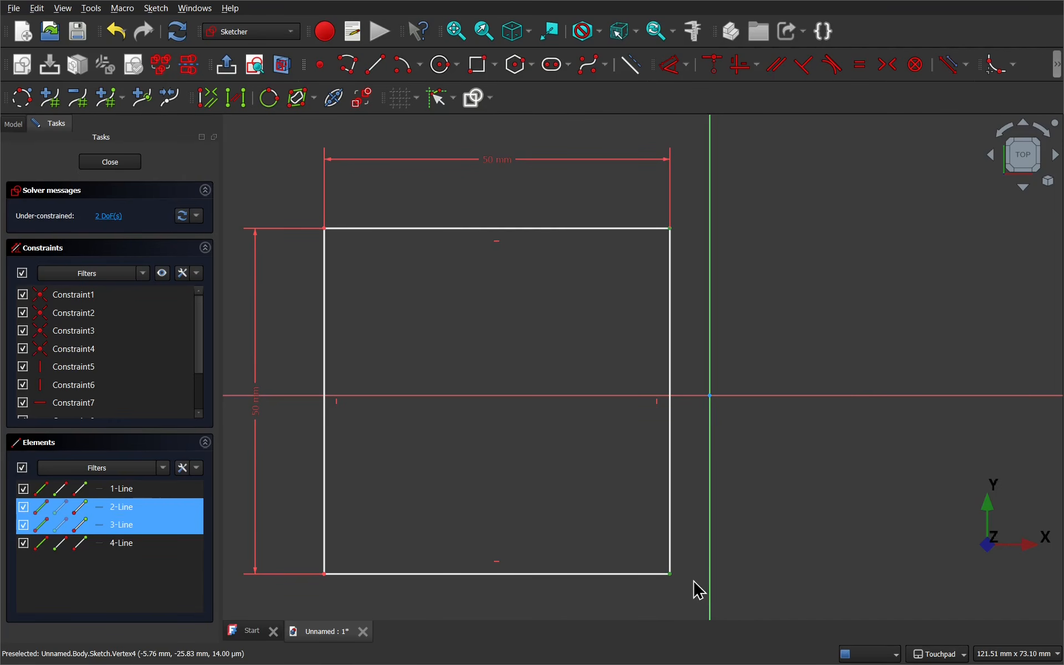
left_click(636, 581)
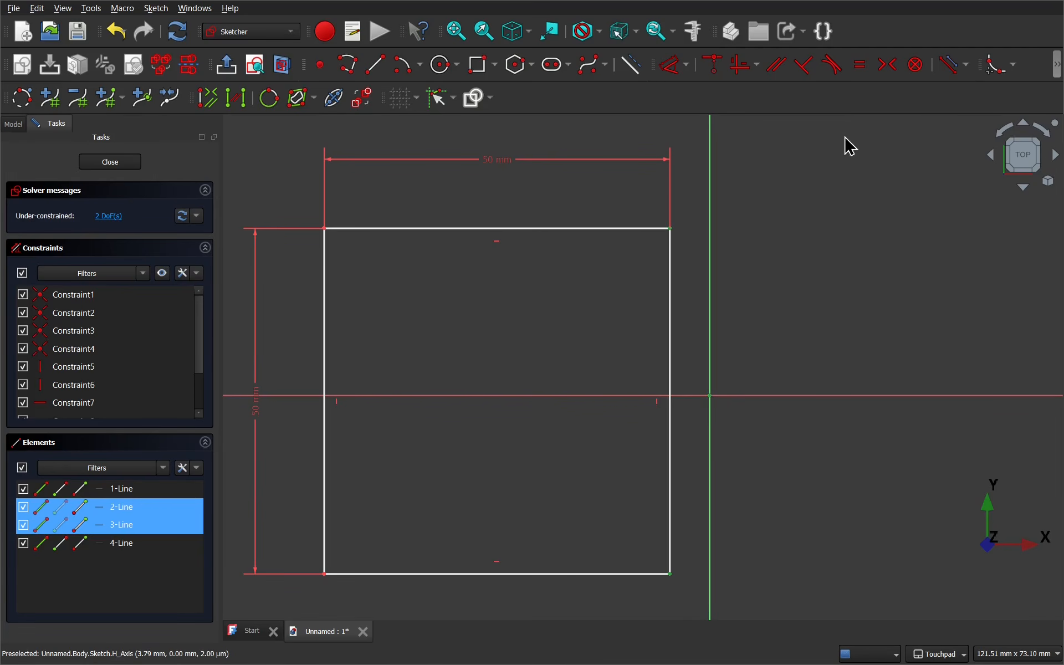
left_click(888, 67)
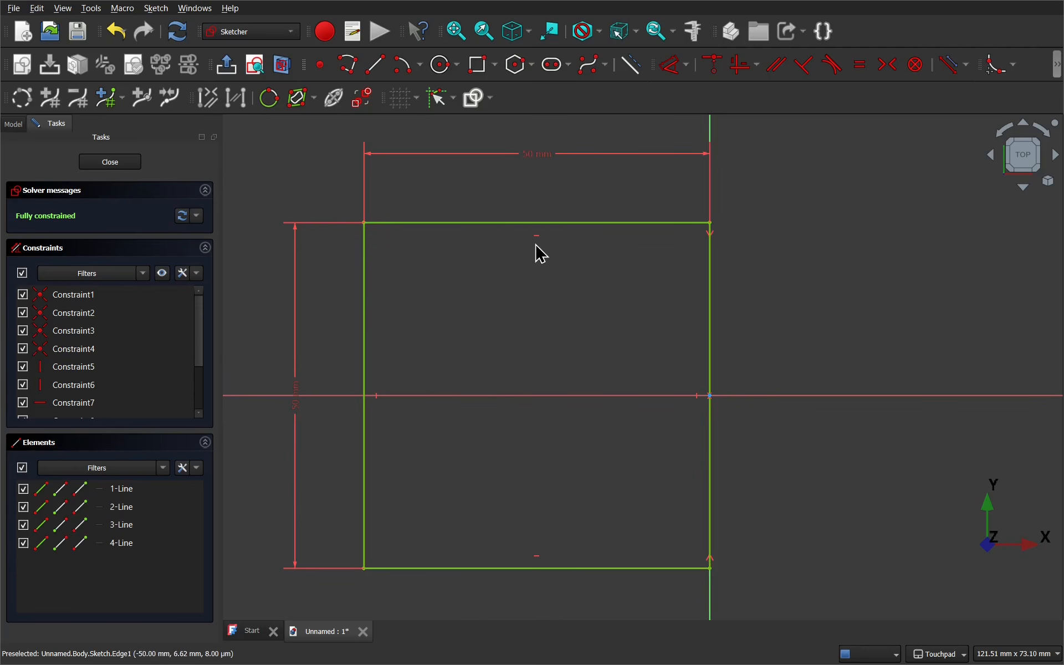
left_click(202, 395)
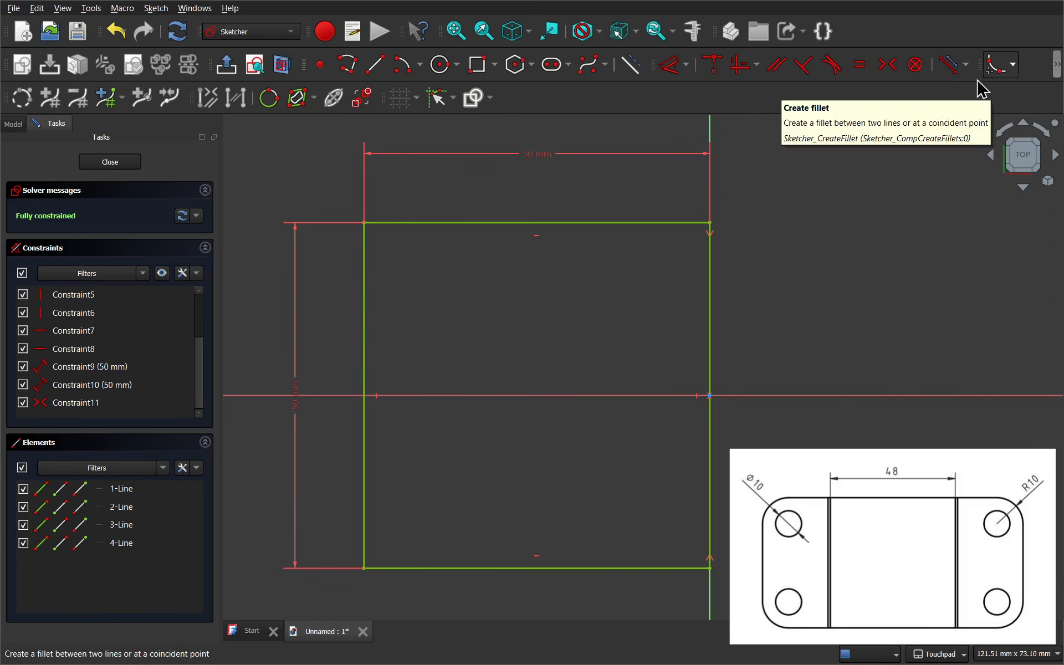
Step: Fillet the rectangle's upper-left and lower-left corners with the corner points preserved
right_click(454, 278)
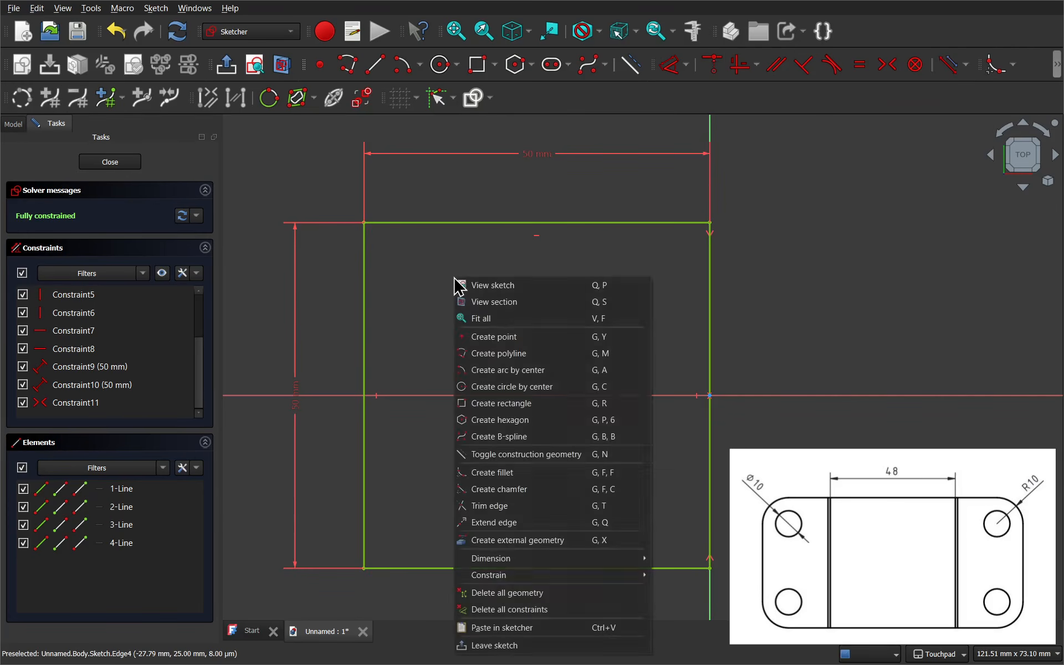
left_click(519, 477)
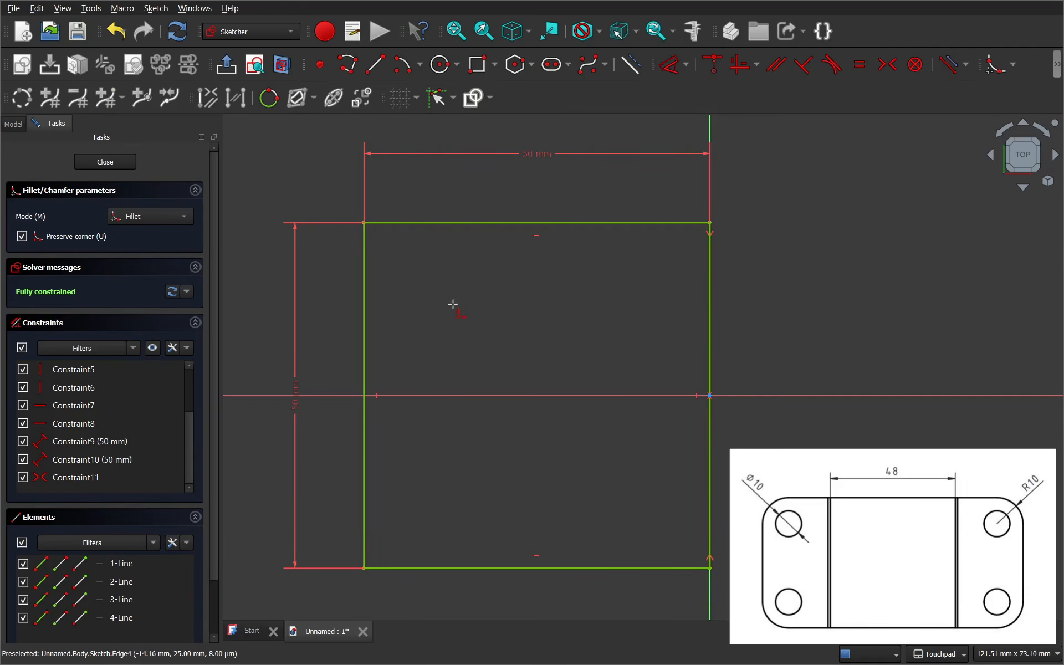
left_click(362, 281)
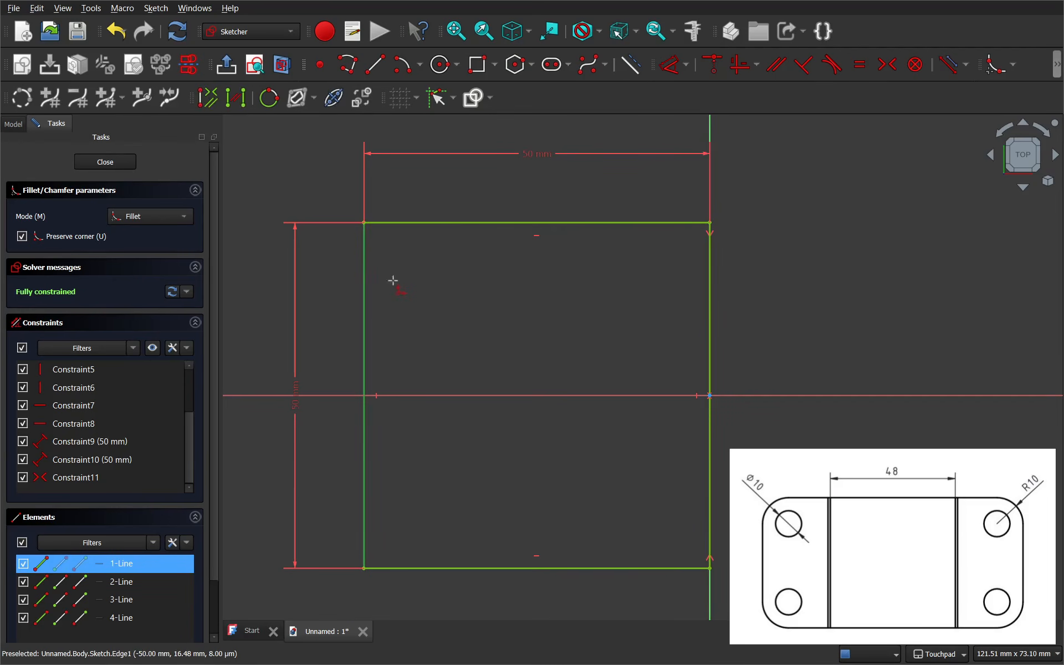
left_click(438, 222)
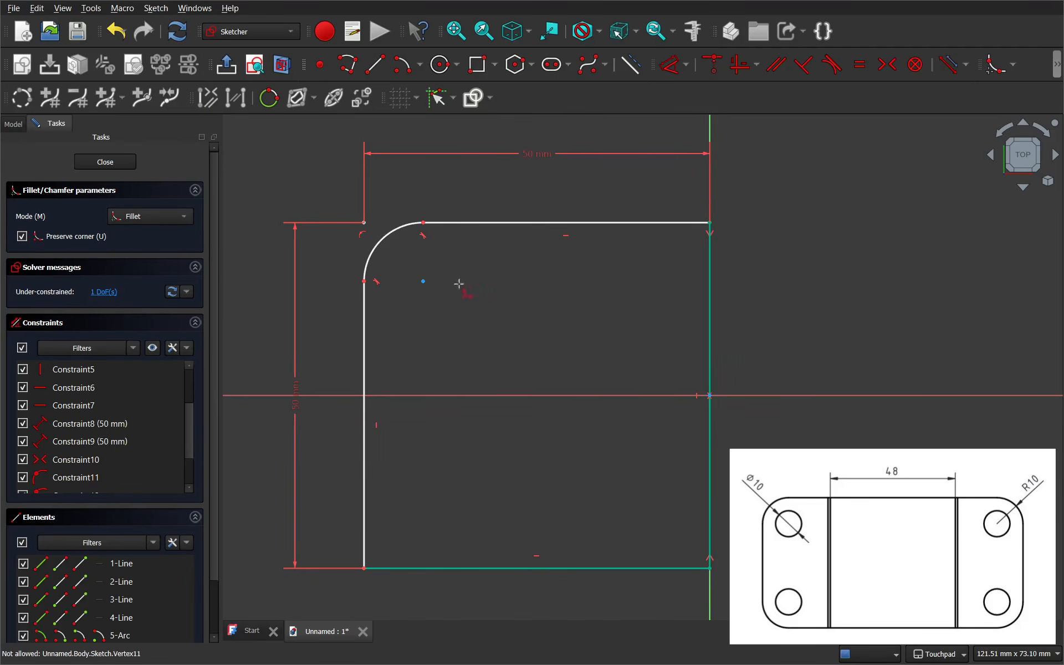
left_click(366, 507)
left_click(445, 568)
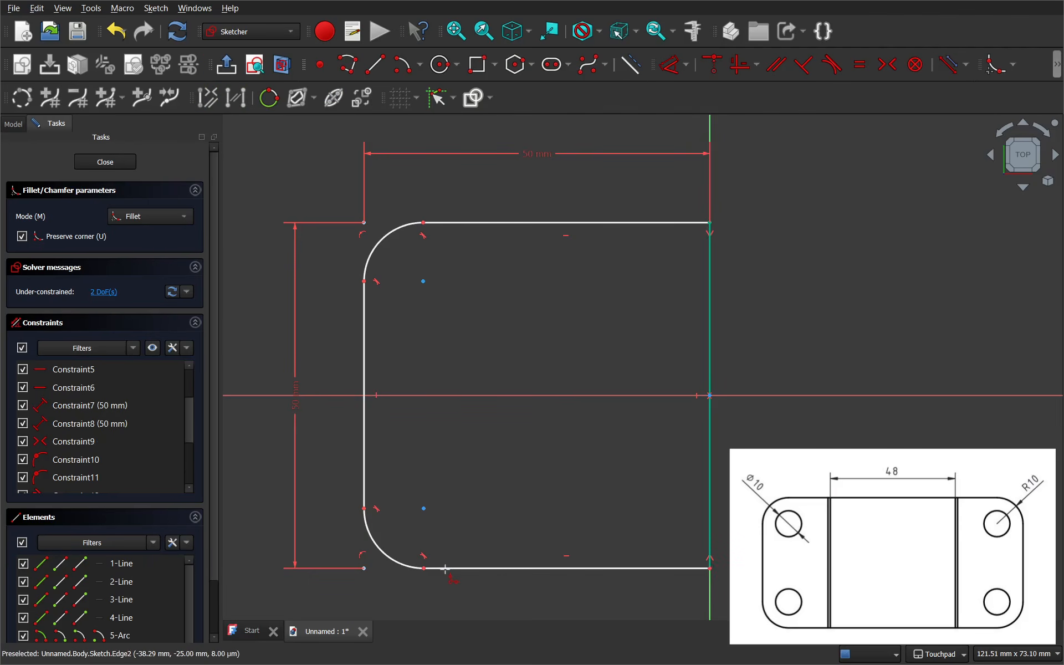
right_click(468, 465)
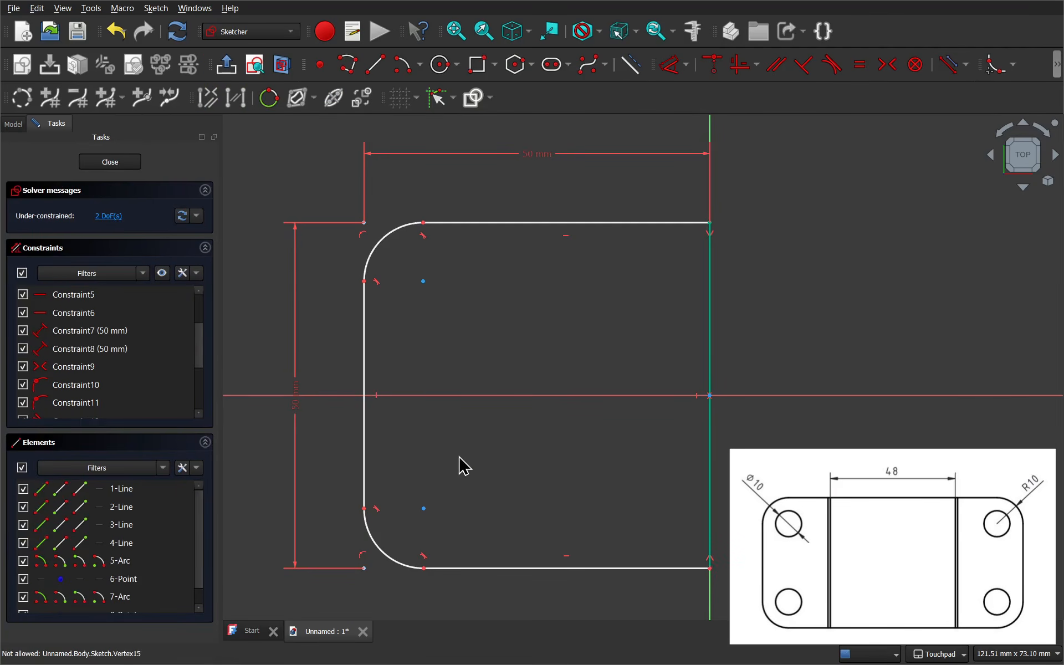
Step: Dimension the upper-left fillet arc with a radius of 10 mm
left_click(672, 77)
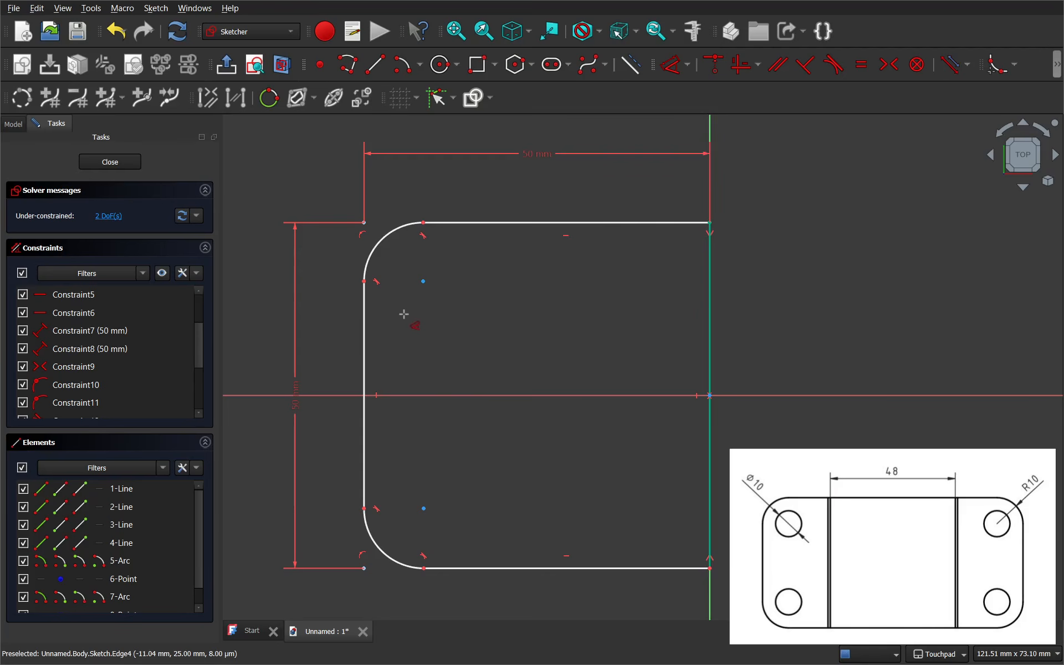
left_click(383, 242)
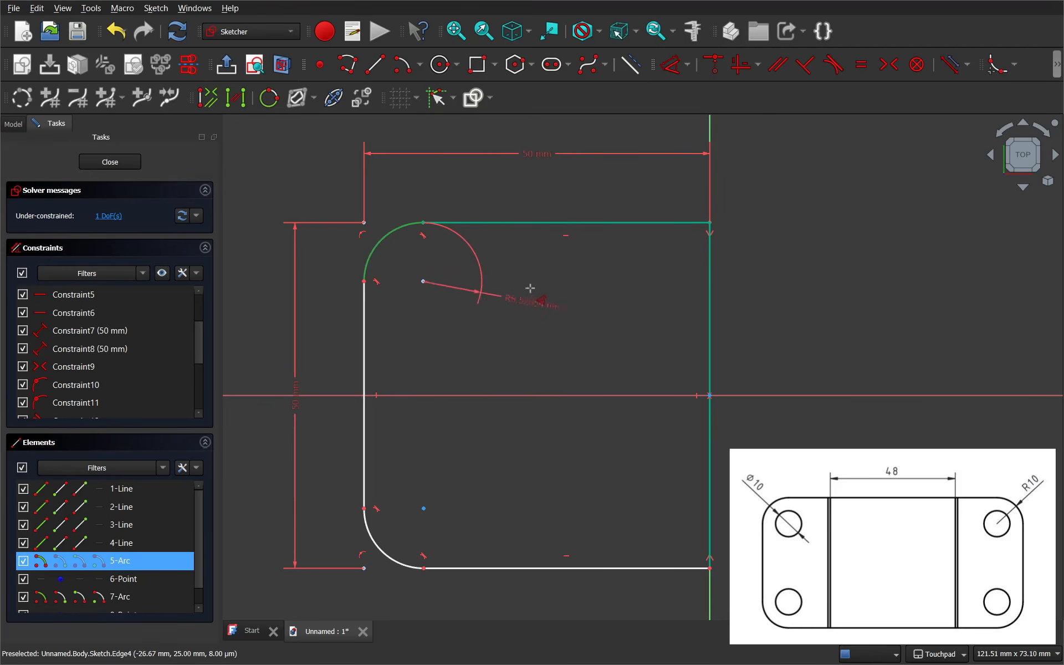
left_click(285, 162)
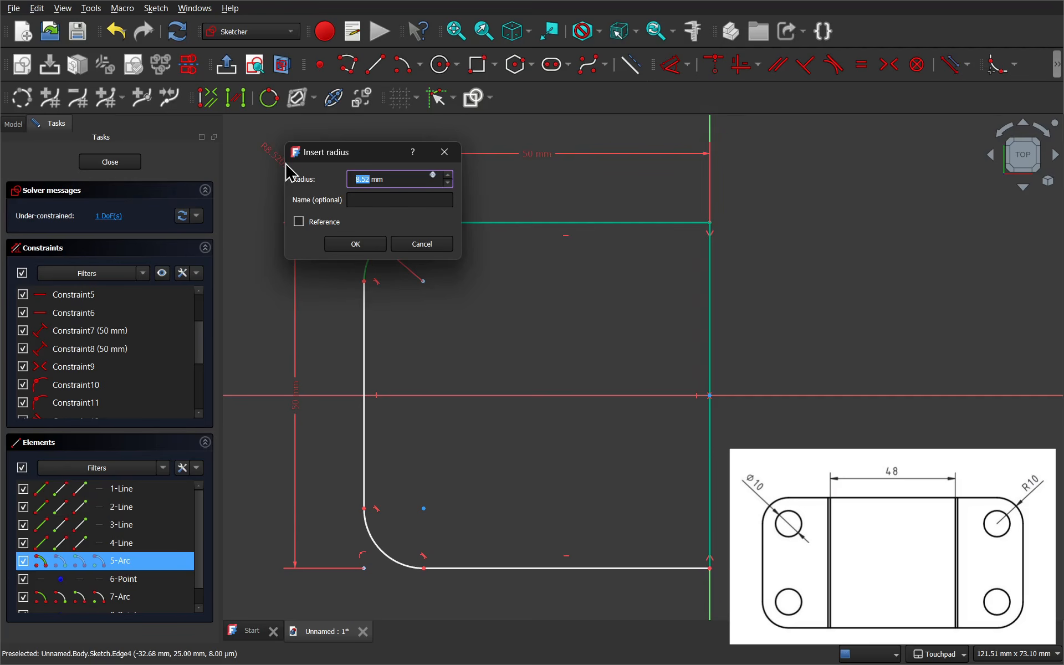
type("10")
key("Return")
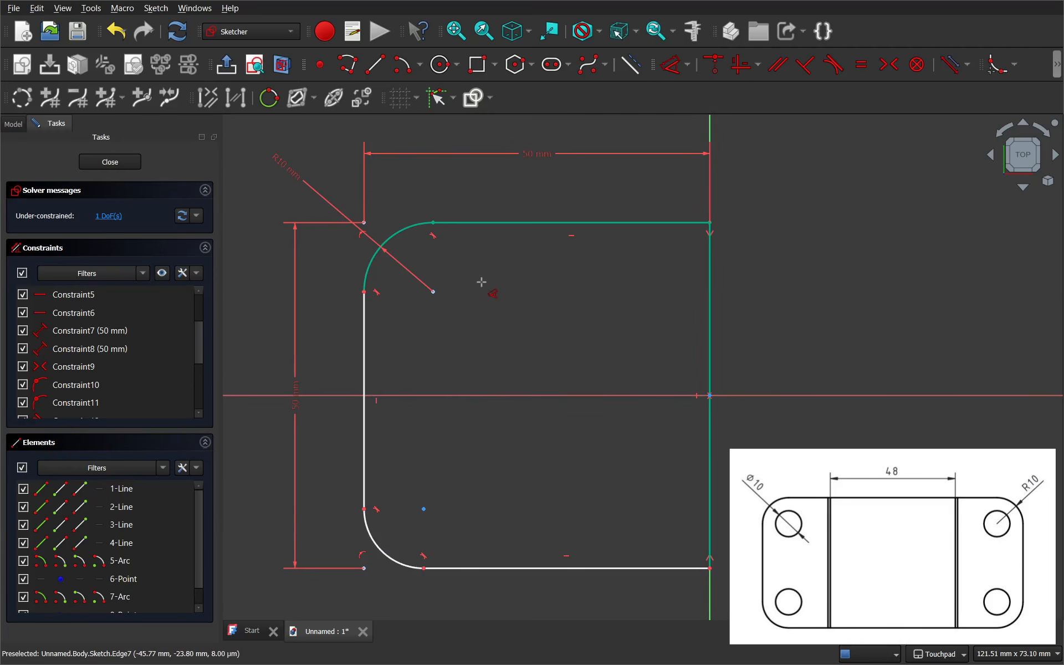
key("Escape")
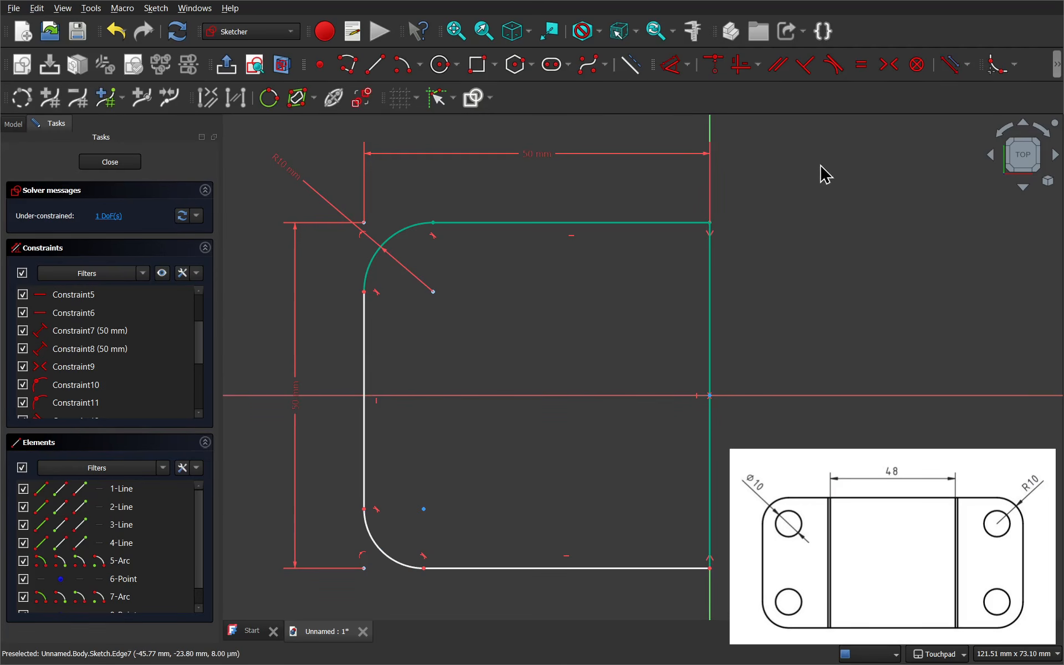
Step: Constrain the lower-left fillet arc equal to the upper-left one and locate the new constraint among the sketch's constraints
left_click(861, 74)
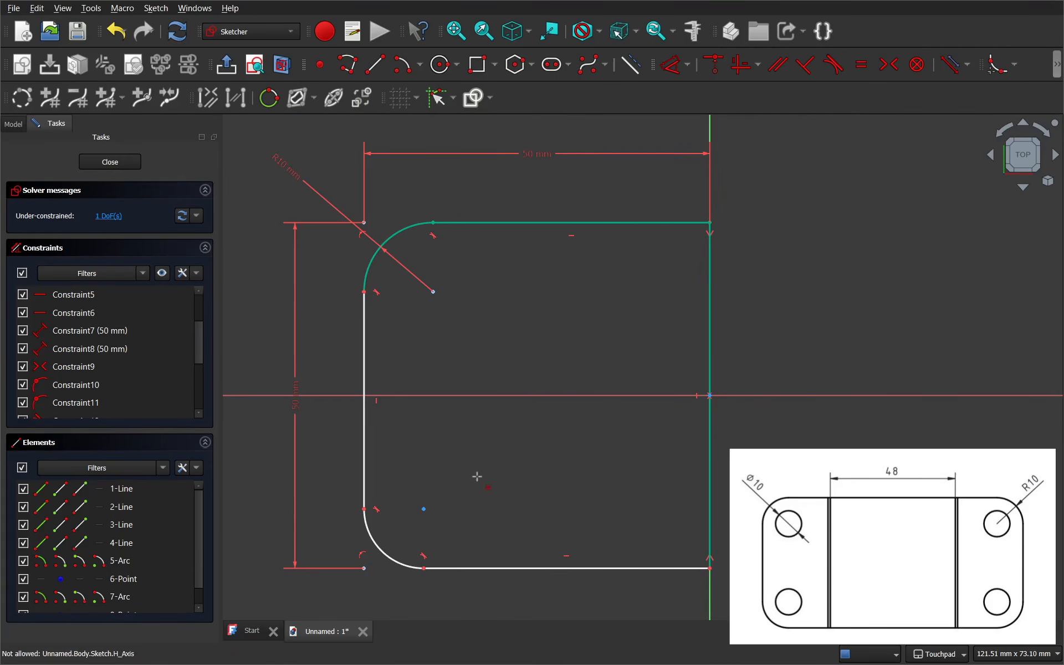
left_click(392, 557)
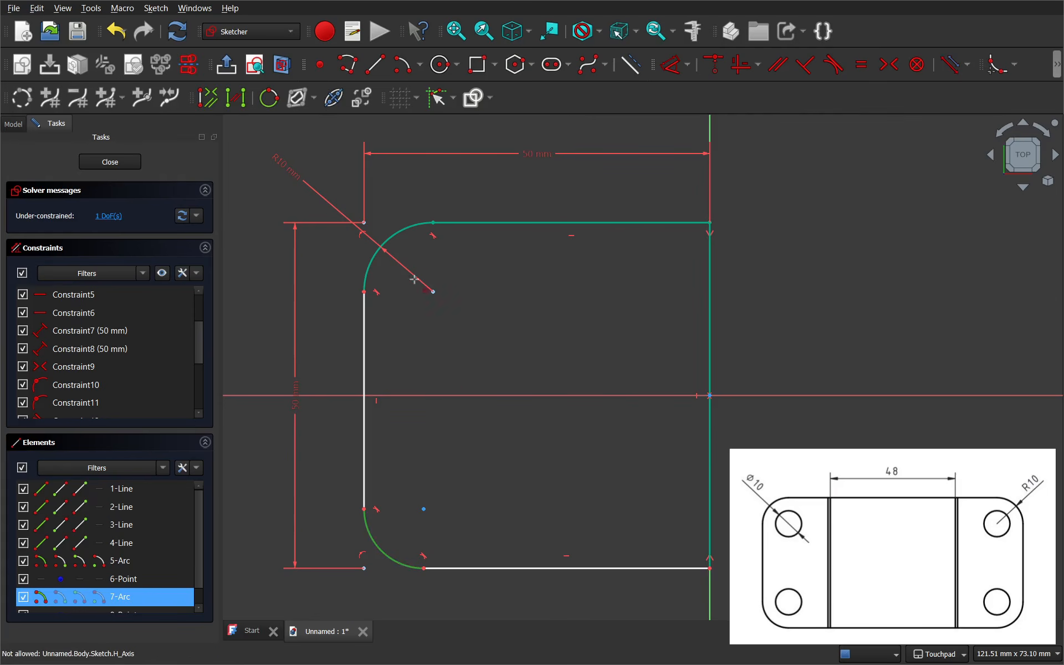
left_click(410, 225)
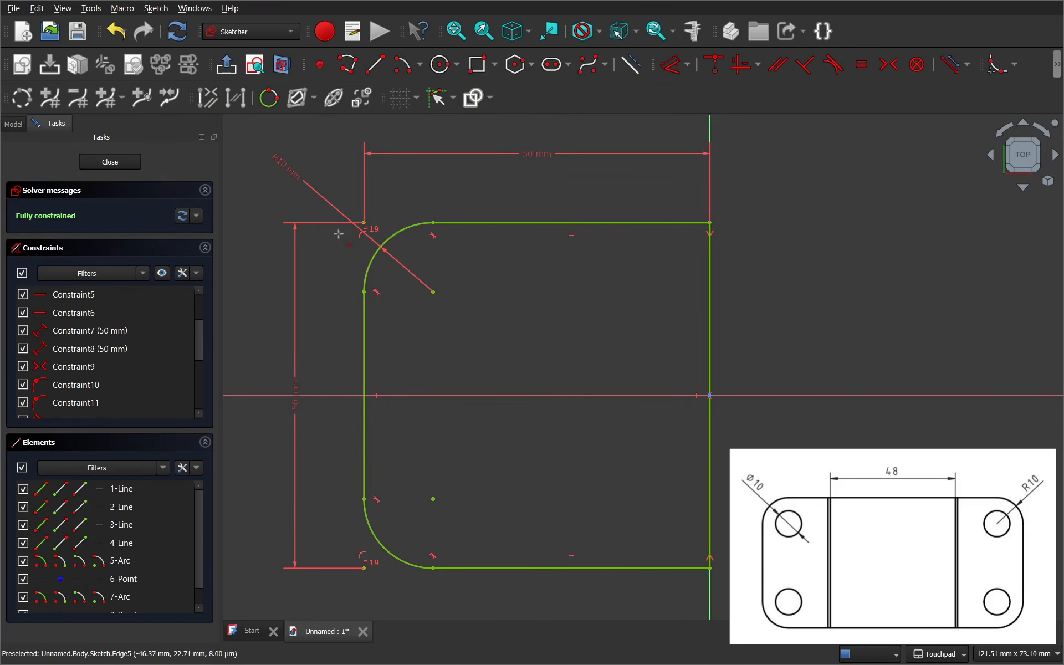
scroll(207, 394, "down", 3)
left_click(105, 418)
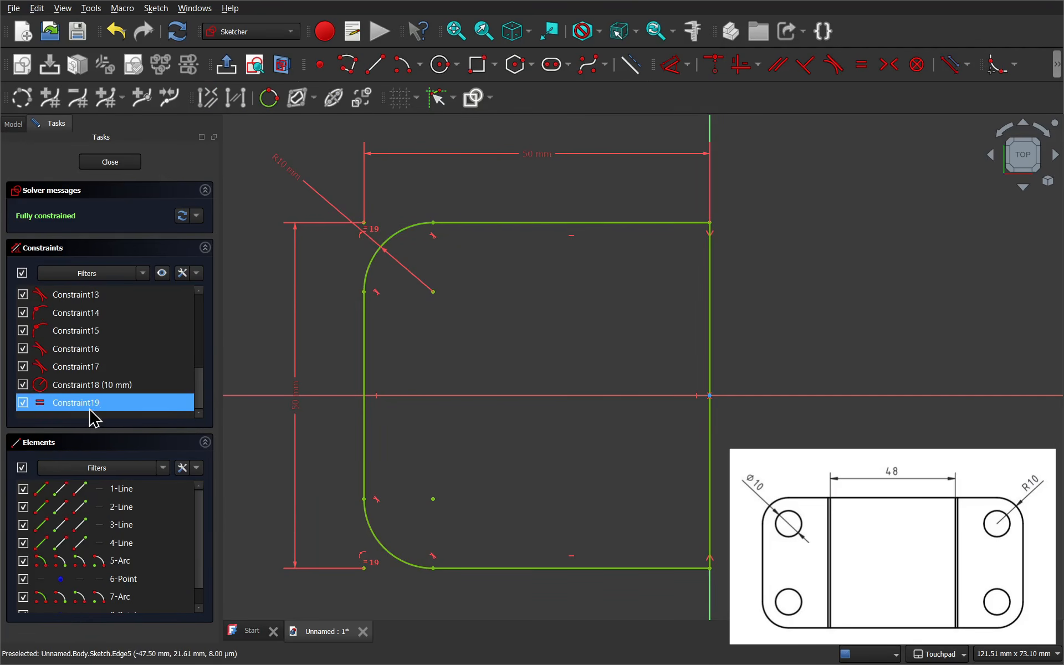
key("e")
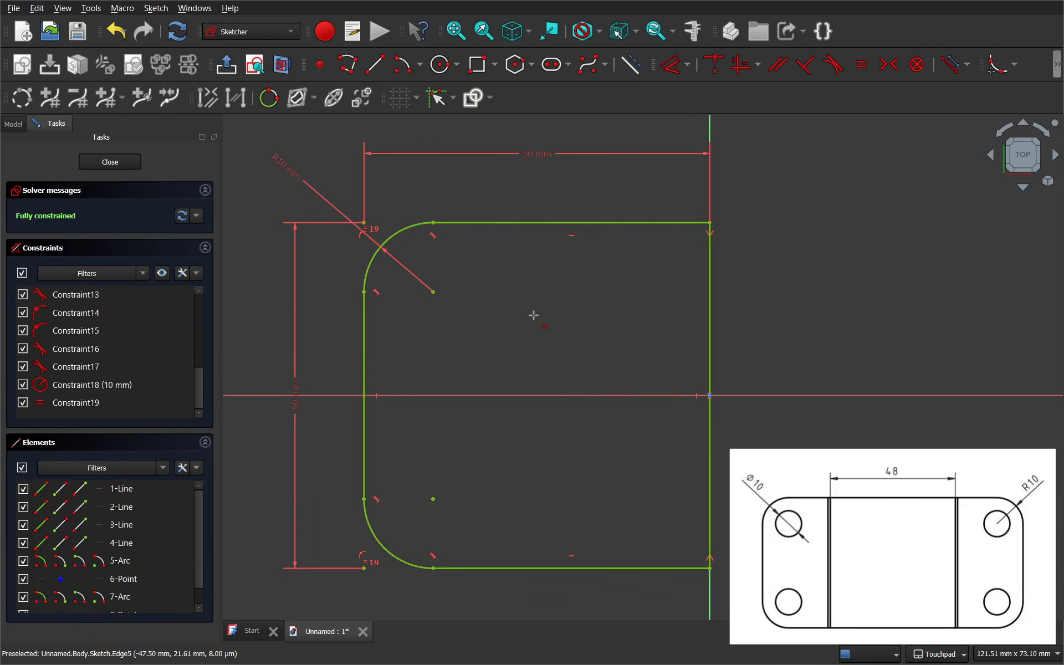
right_click(533, 315)
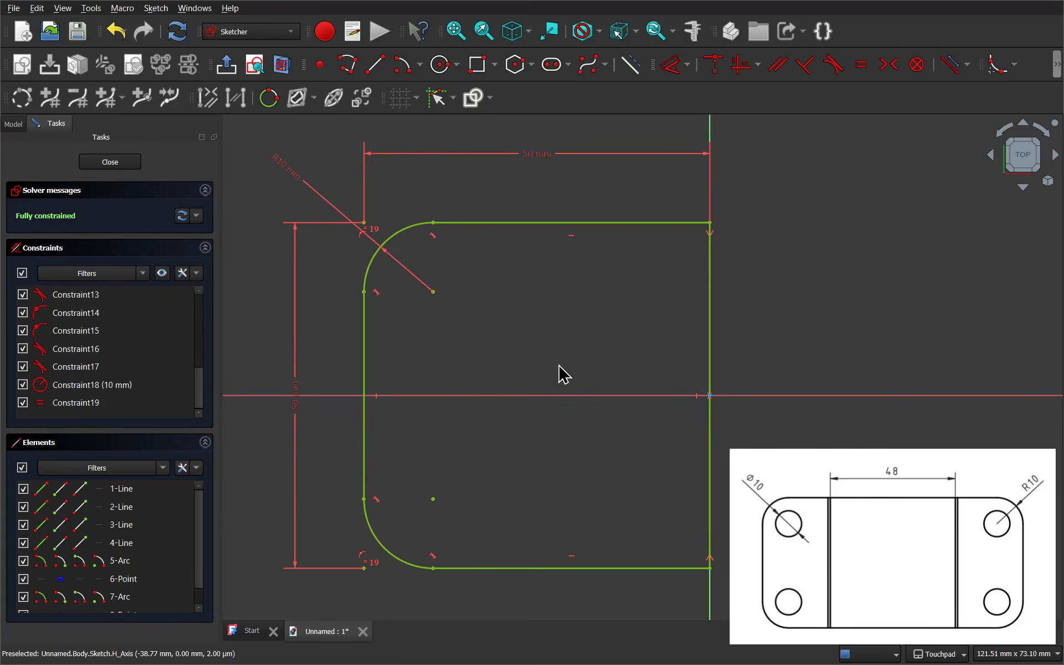
Step: Draw two circles about 12 mm in diameter, centred on the upper-left and lower-left fillet arc centres
left_click(439, 67)
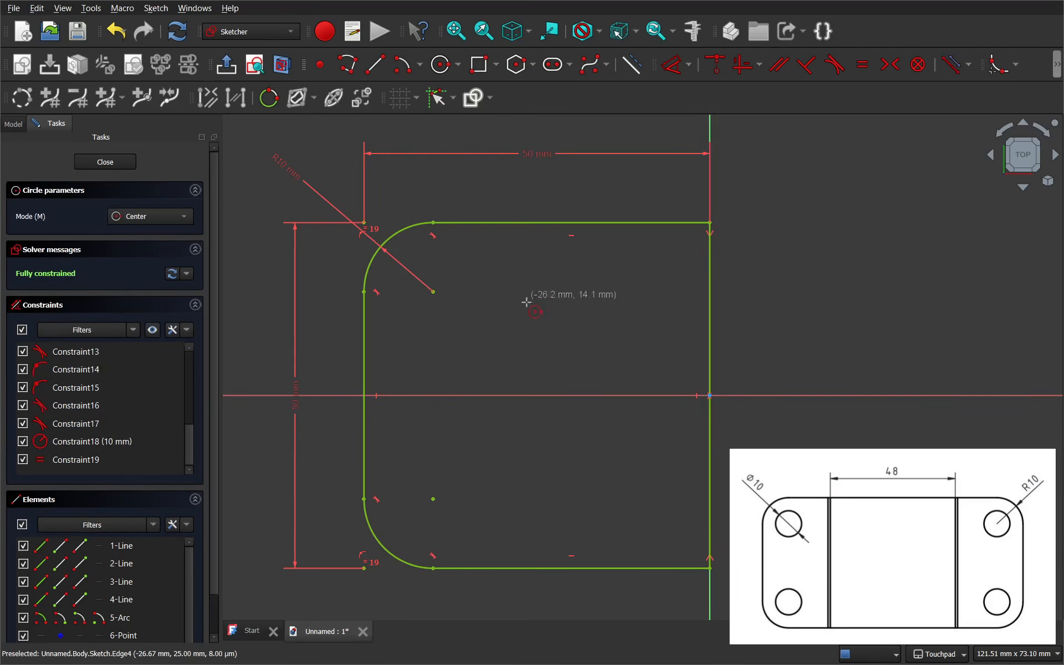
left_click(435, 292)
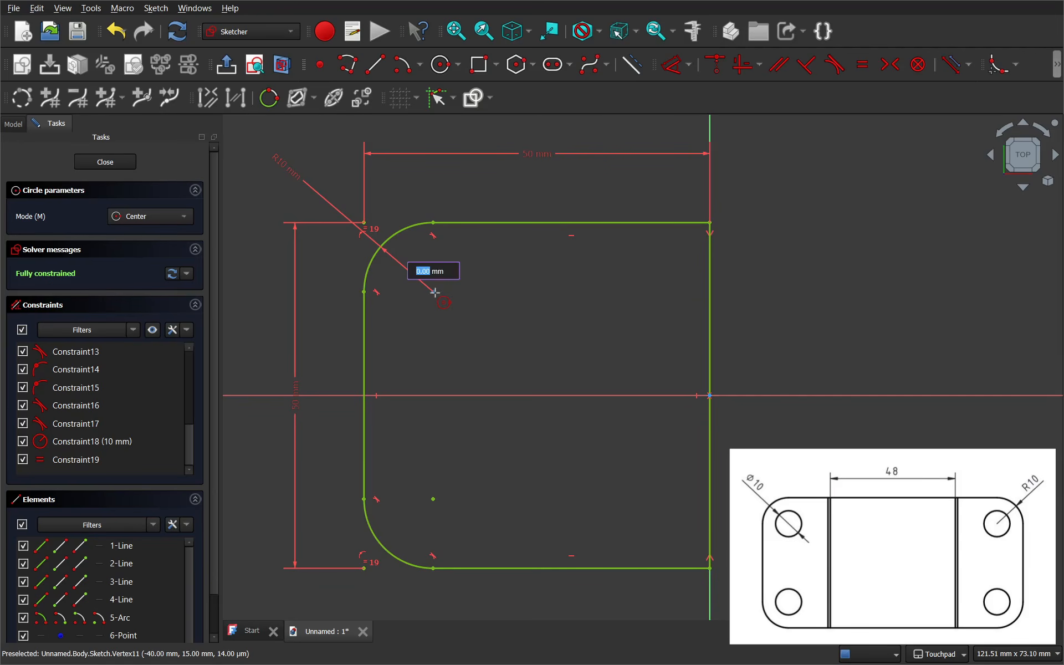
left_click(471, 308)
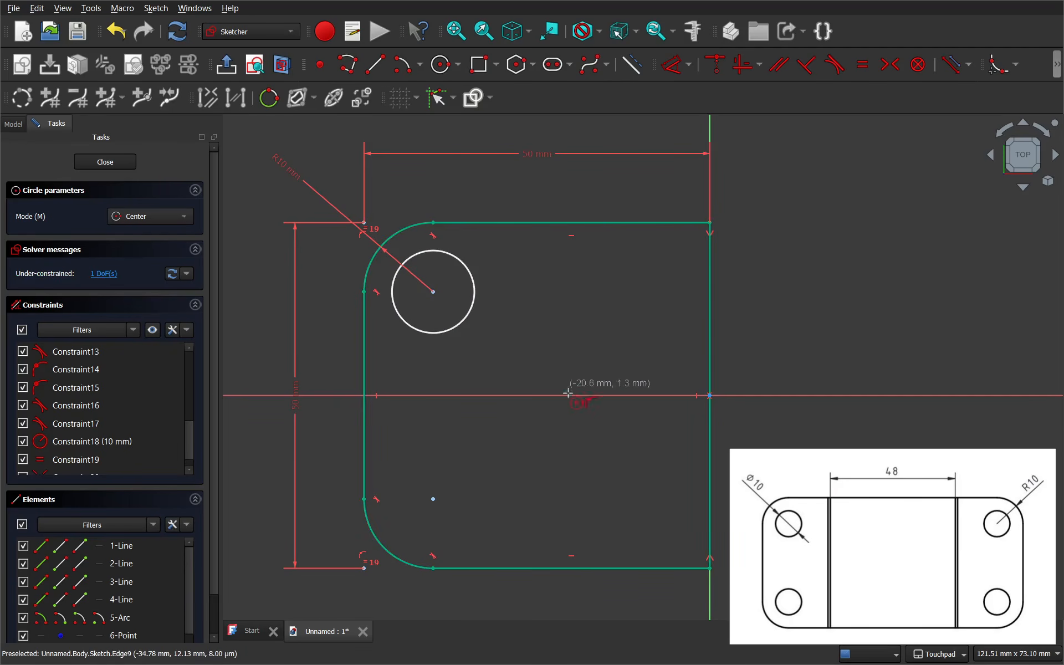
left_click(432, 499)
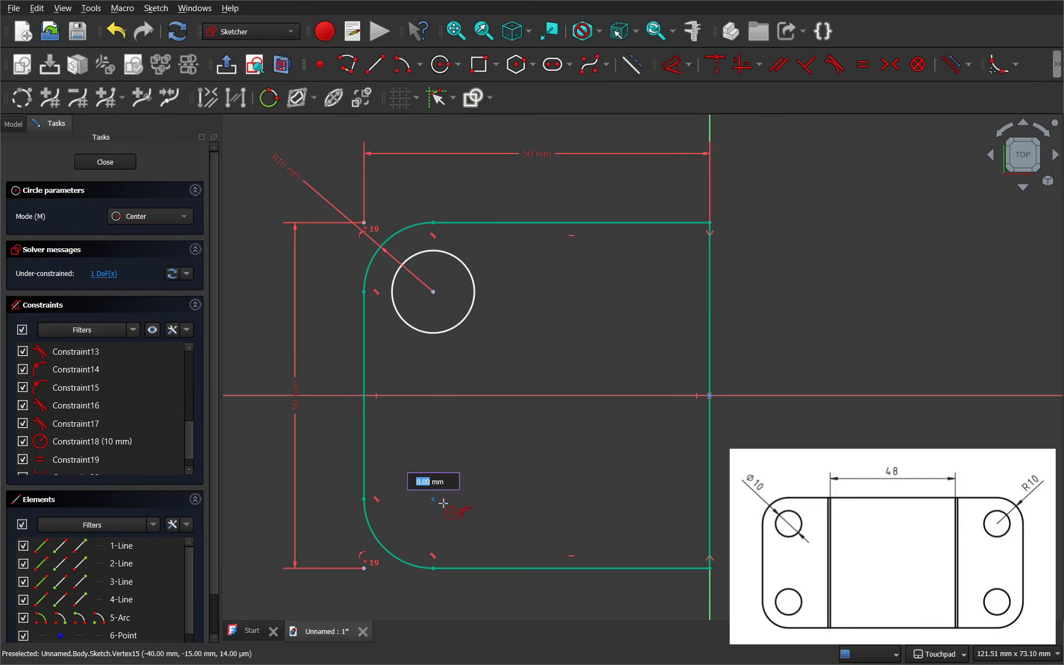
left_click(473, 515)
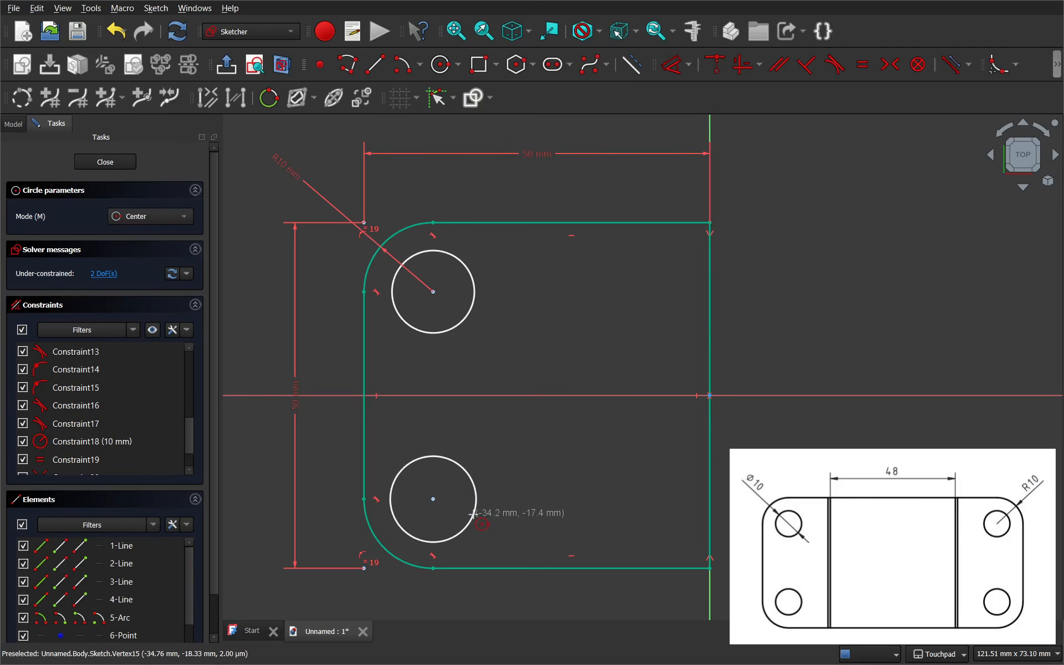
right_click(553, 452)
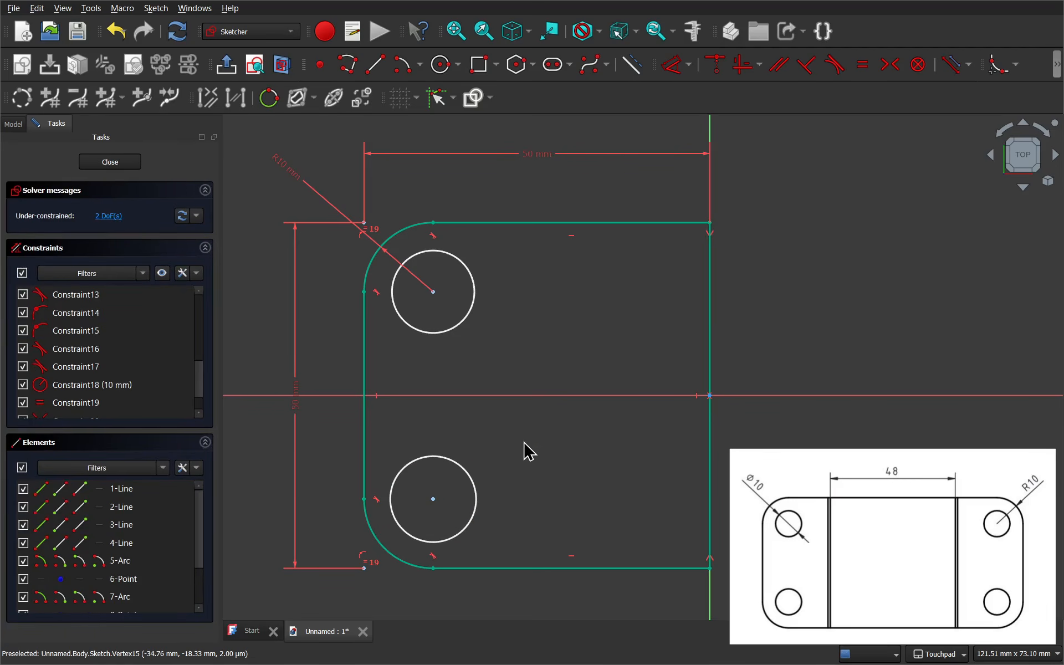
Step: Constrain the upper and lower hole circles to be equal
left_click(863, 65)
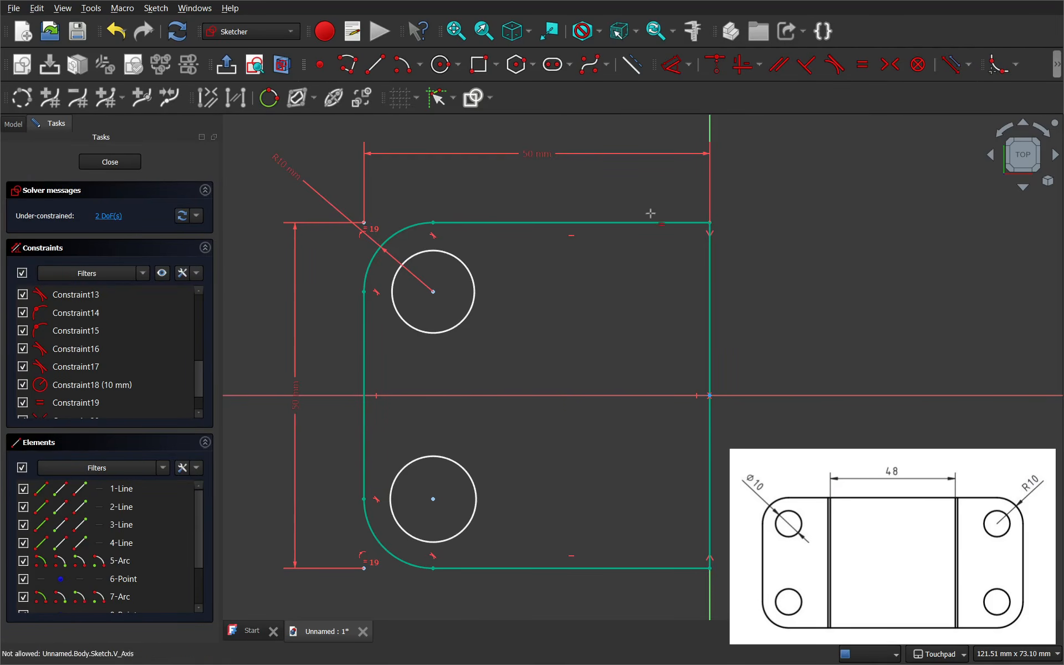
left_click(473, 310)
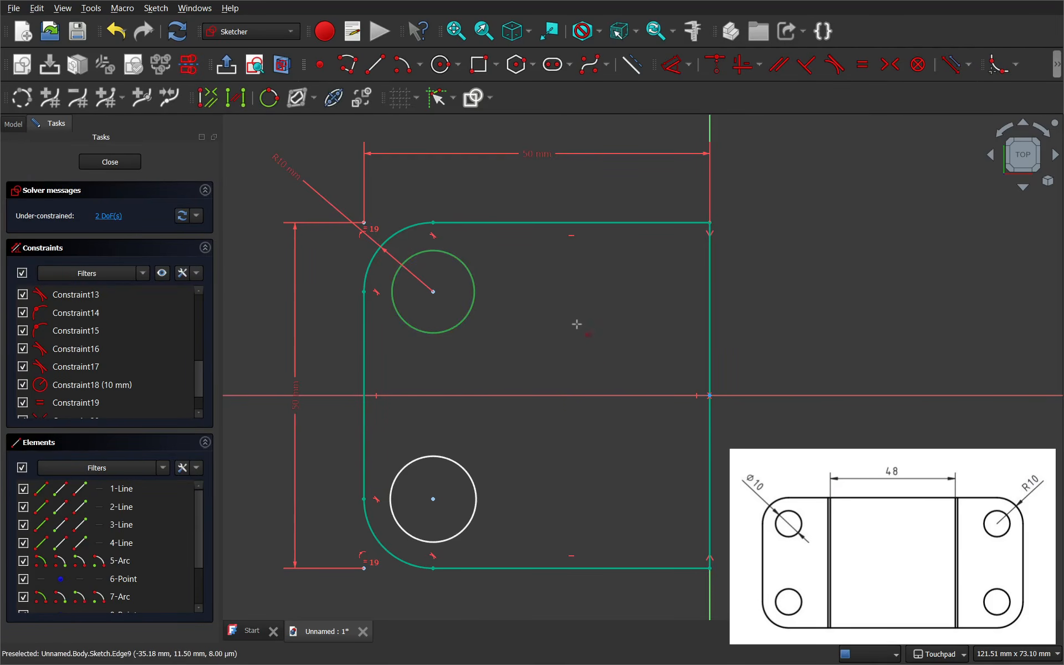
left_click(476, 491)
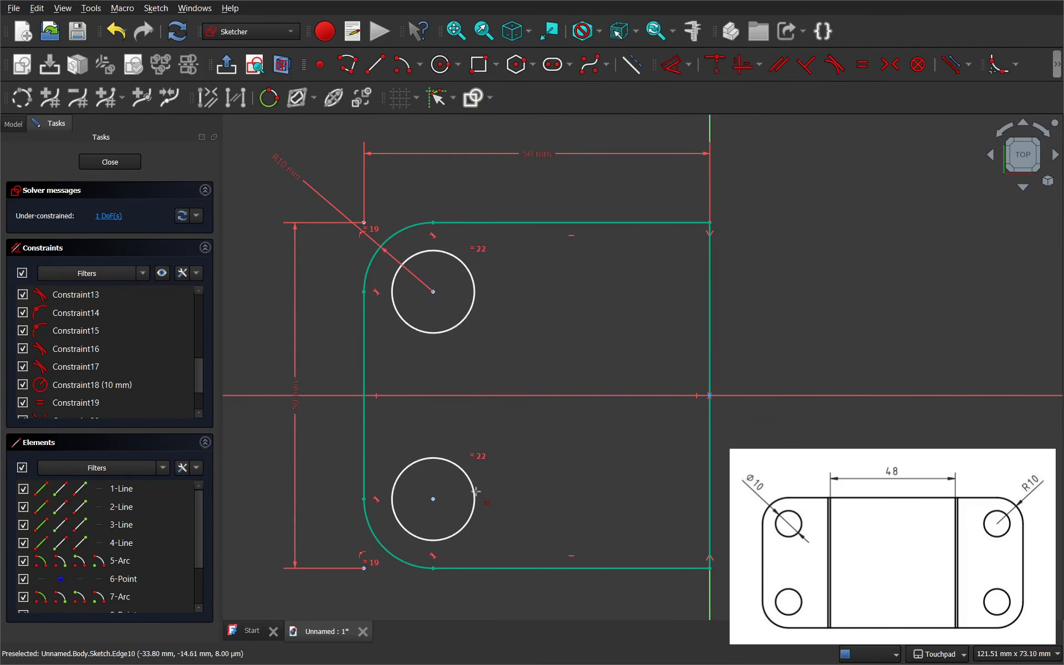
Step: Dimension the upper hole circle with a 10 mm diameter and move the dimension label above the plate's upper edge
left_click(678, 72)
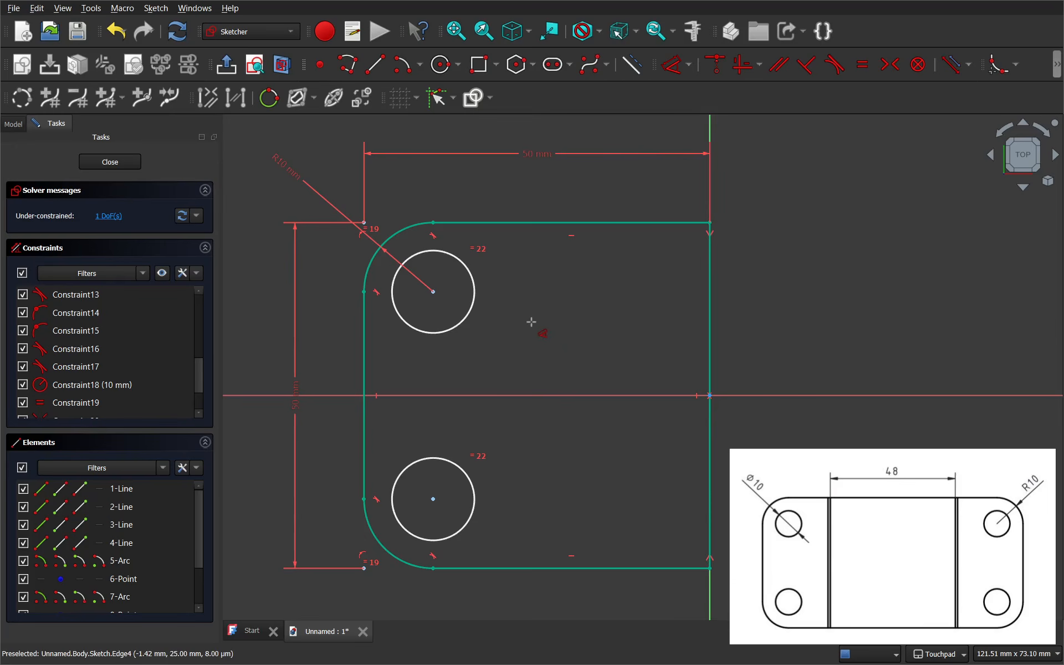
left_click(478, 304)
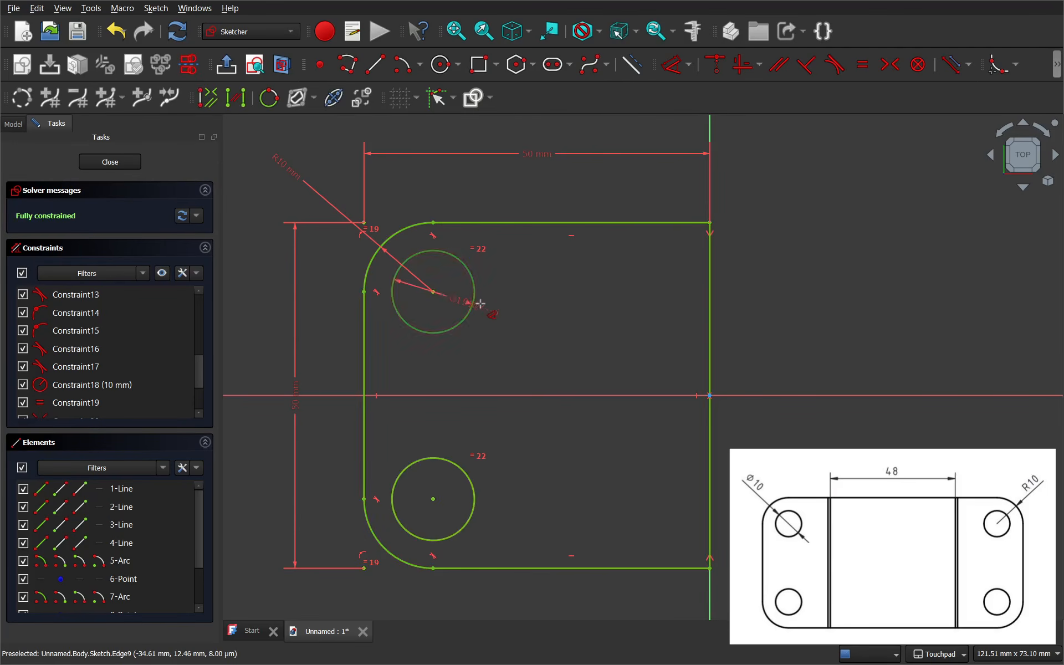
left_click(592, 315)
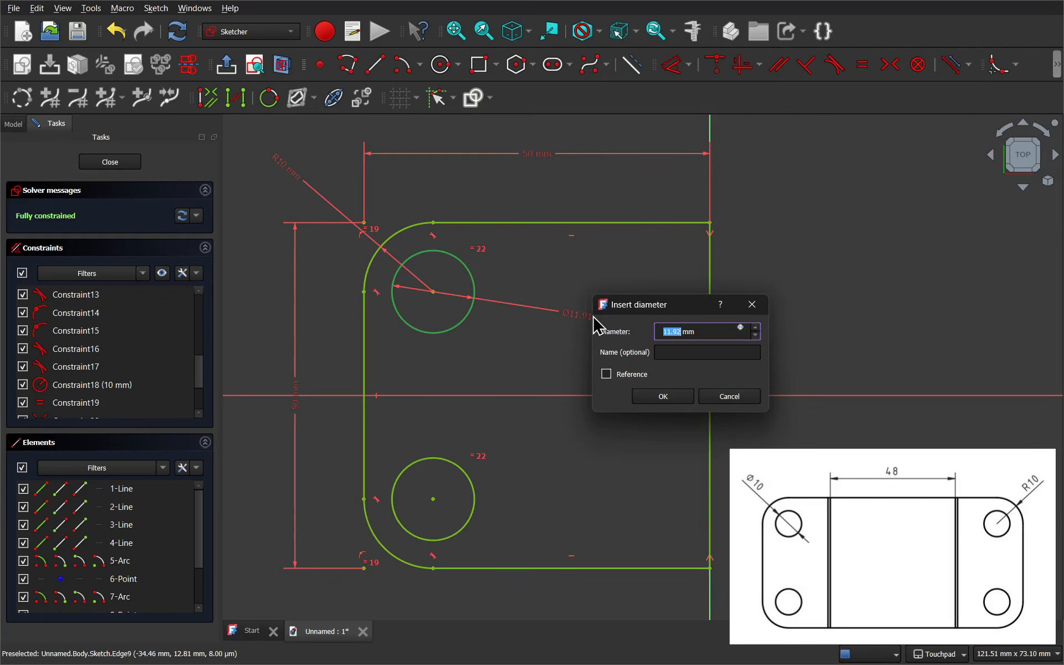
type("10")
left_click(663, 396)
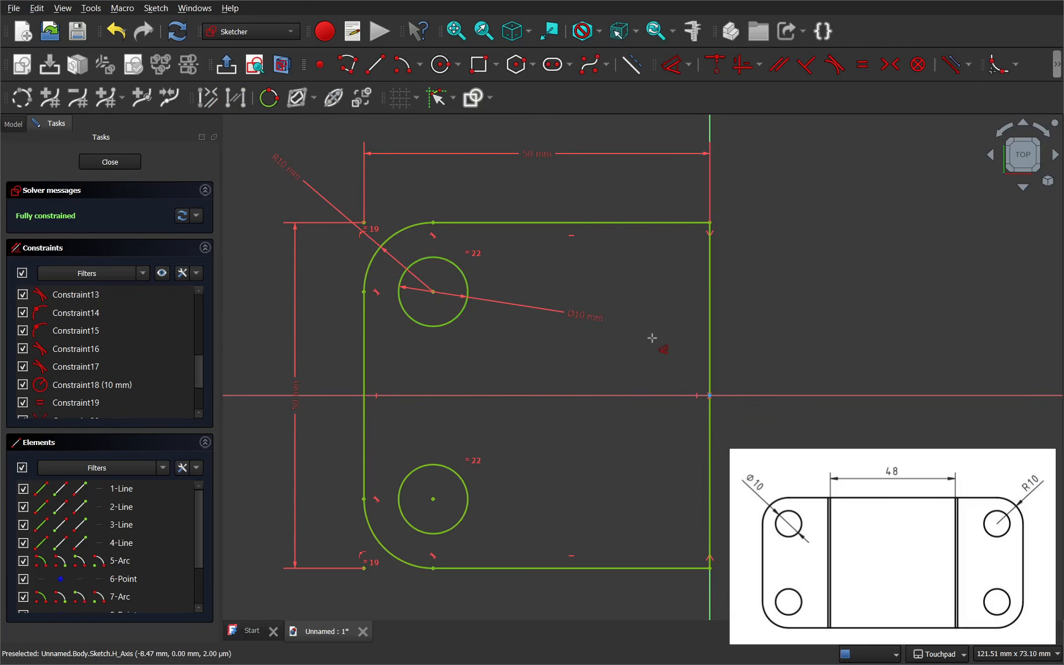
key("Escape")
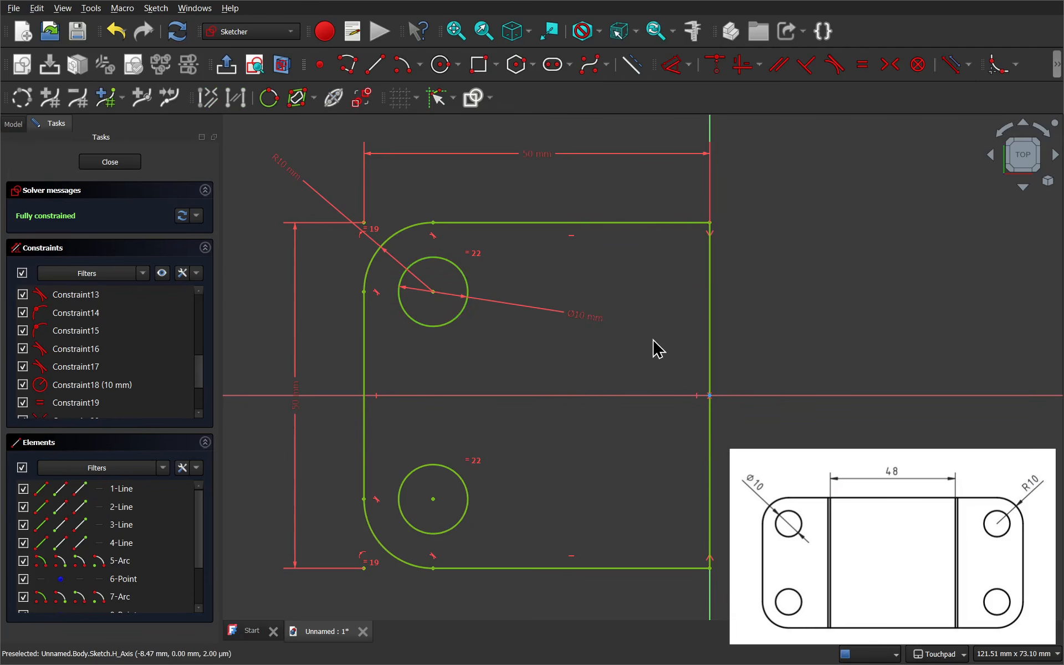
mouse_move(593, 327)
left_mouse_down()
mouse_move(569, 232)
mouse_move(517, 190)
mouse_move(487, 190)
left_mouse_up()
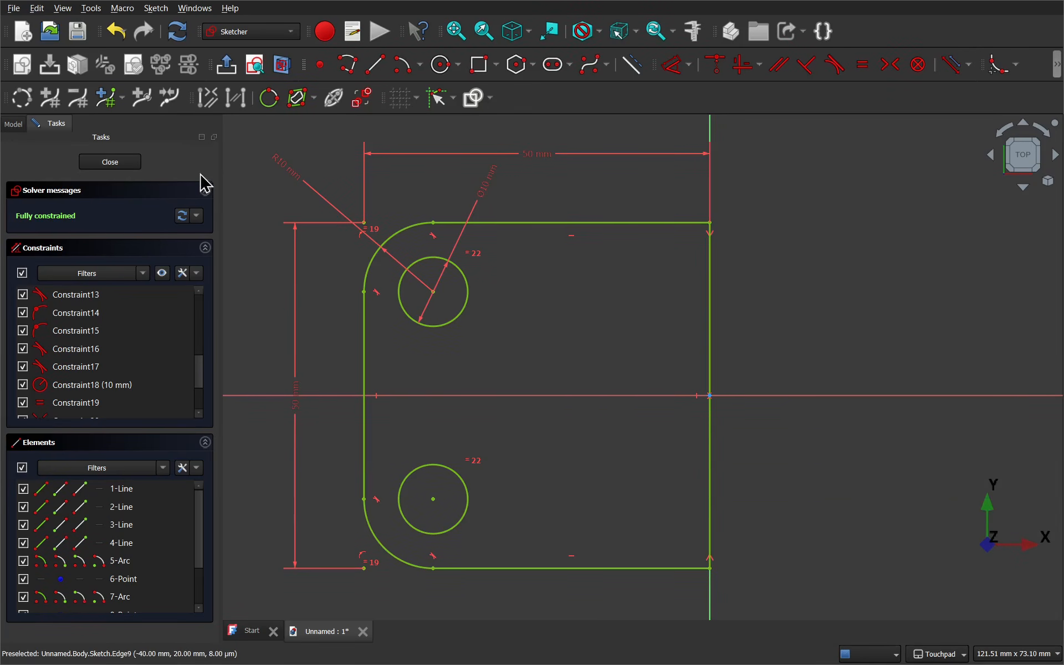
Step: Close the sketch and save the document as BasePart in the 2025 Crash Course folder
left_click(124, 168)
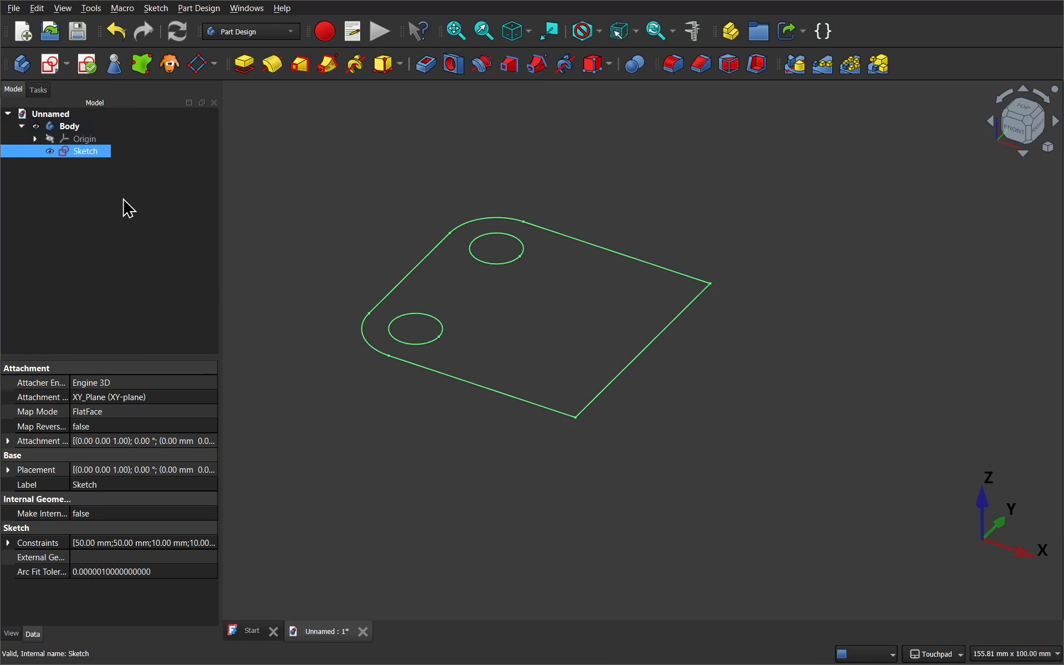
left_click(8, 12)
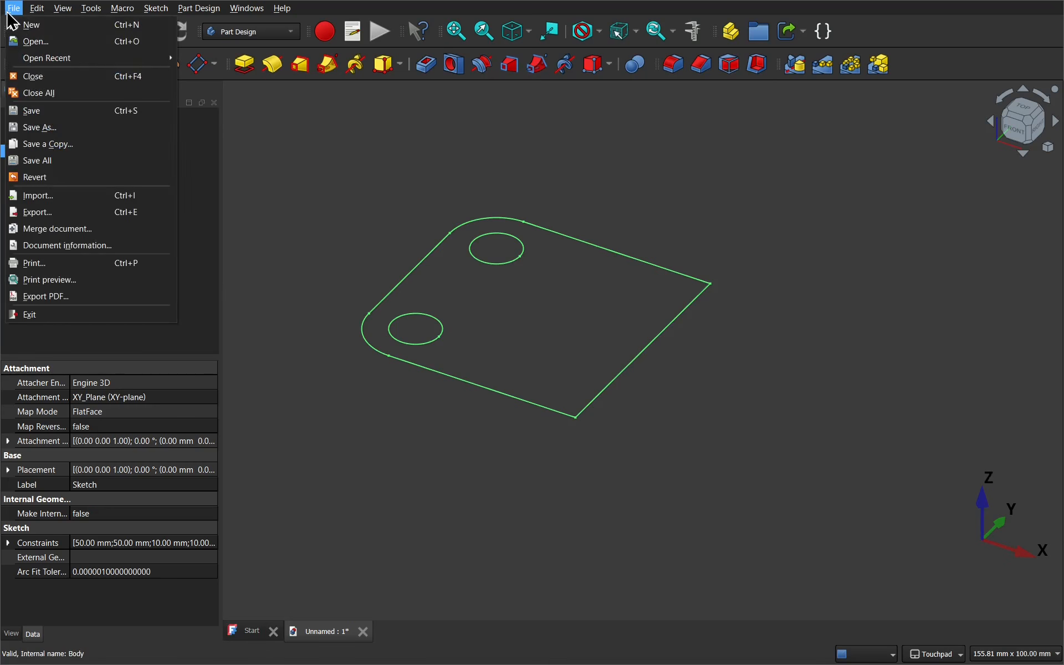
left_click(61, 113)
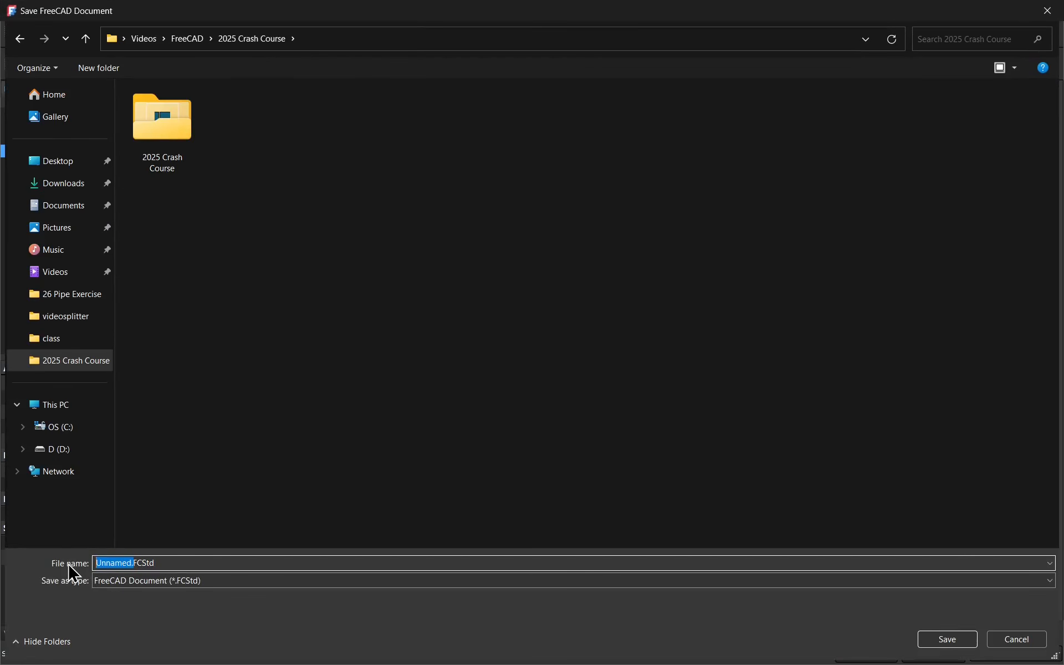
type("B")
type("asePart")
key("Return")
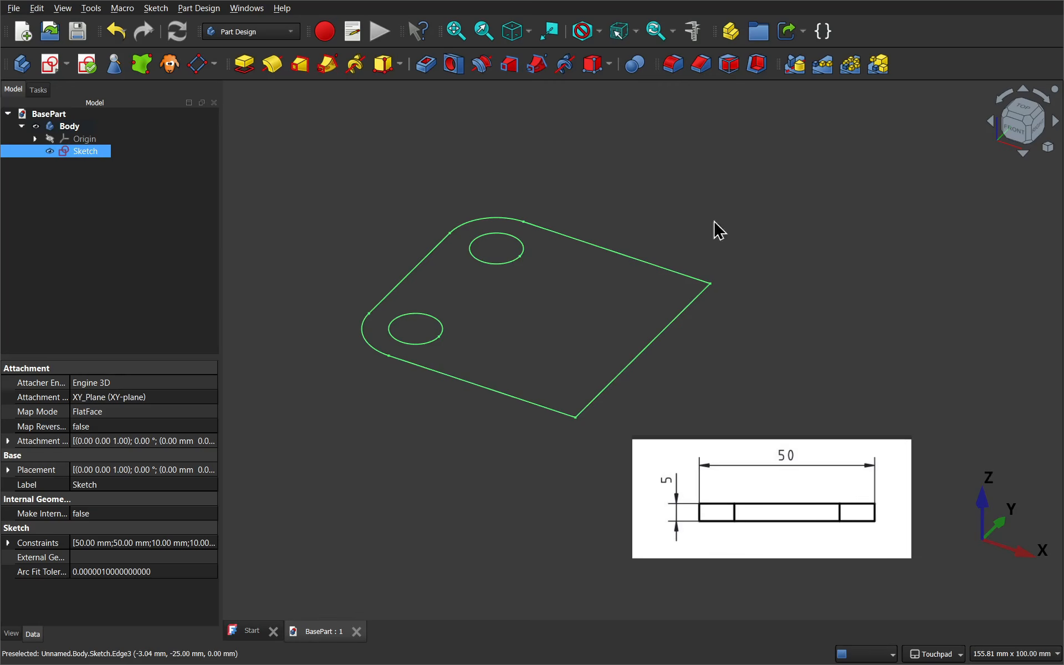
Step: Pad the plate sketch with its two holes to a length of 5 mm
left_click(329, 189)
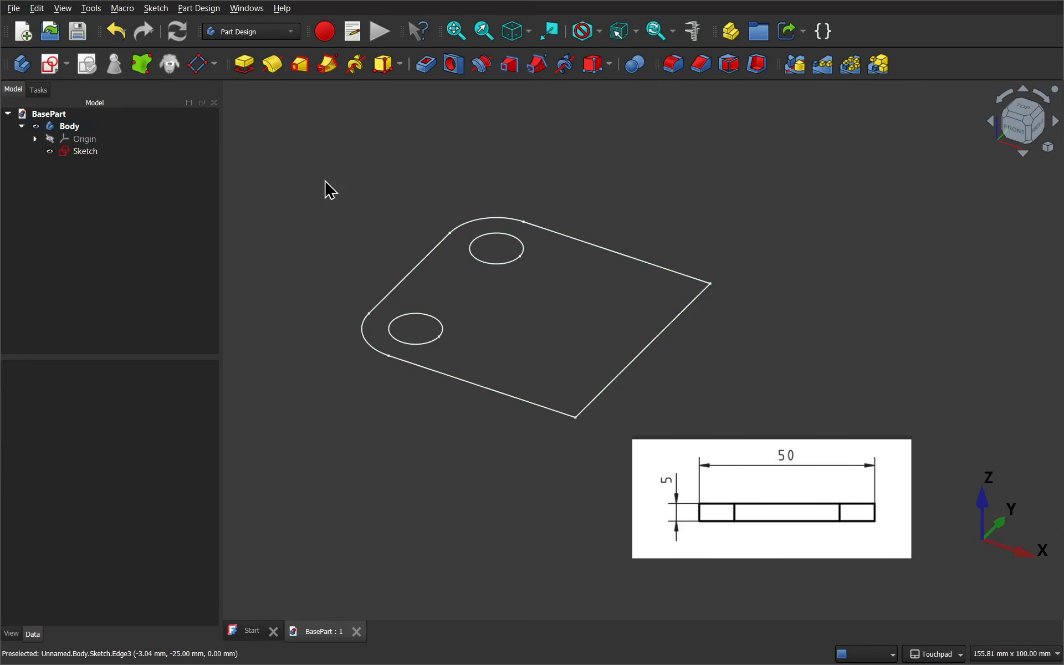
left_click(85, 154)
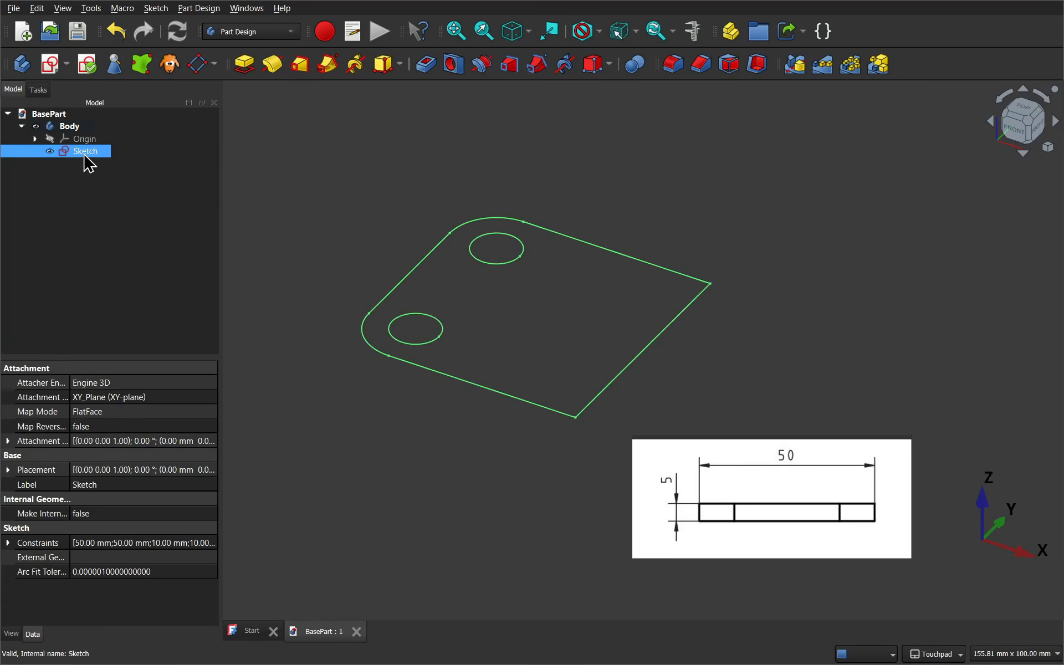
left_click(244, 78)
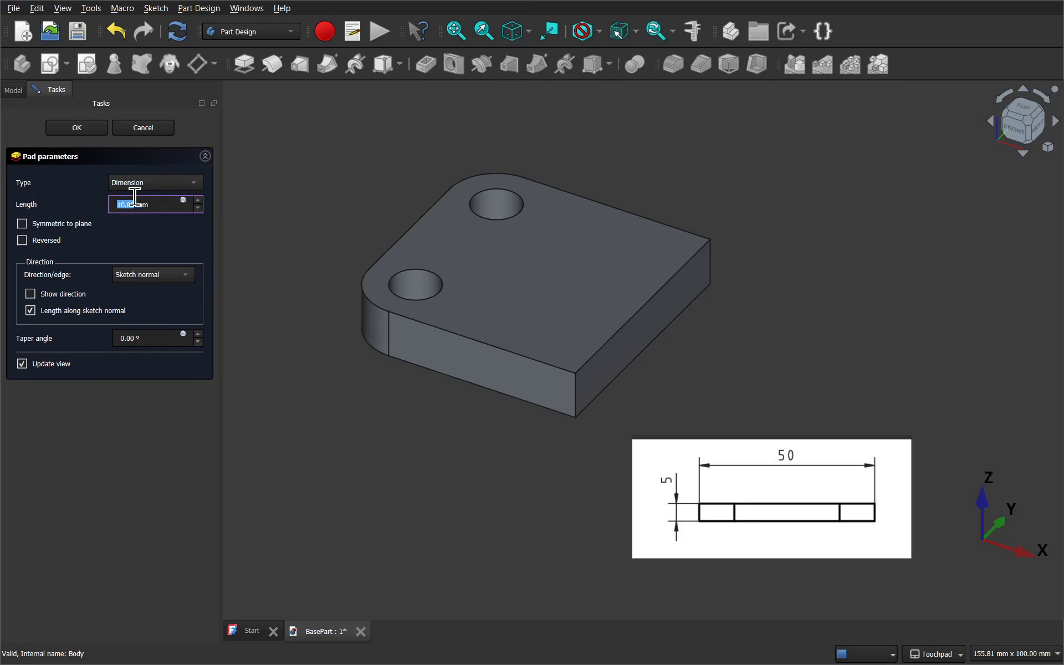
type("10")
left_click(254, 189)
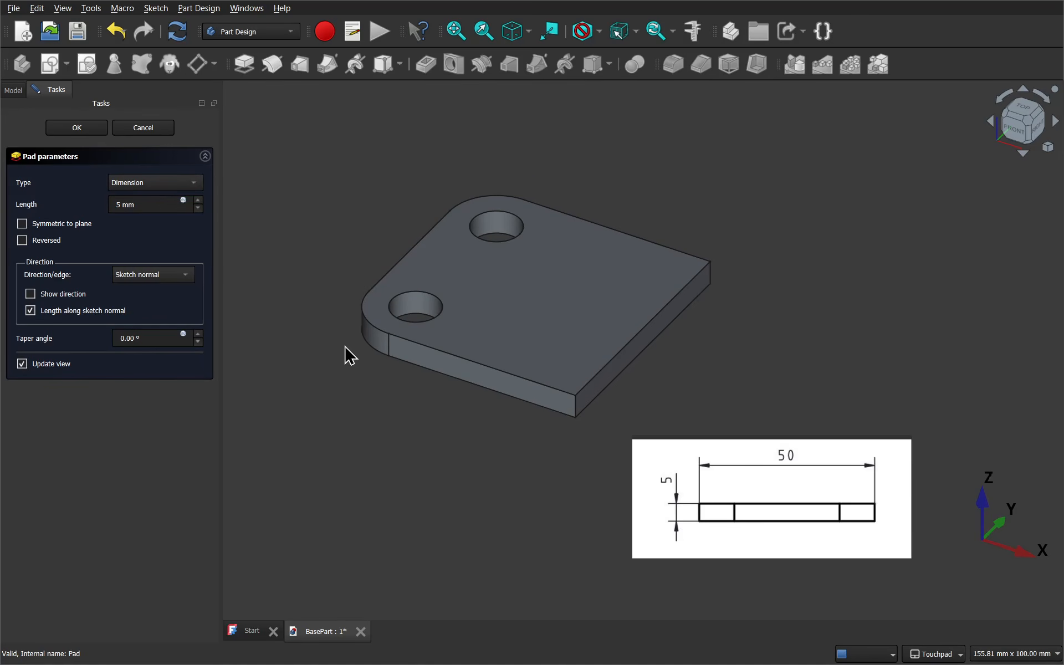
left_click(82, 132)
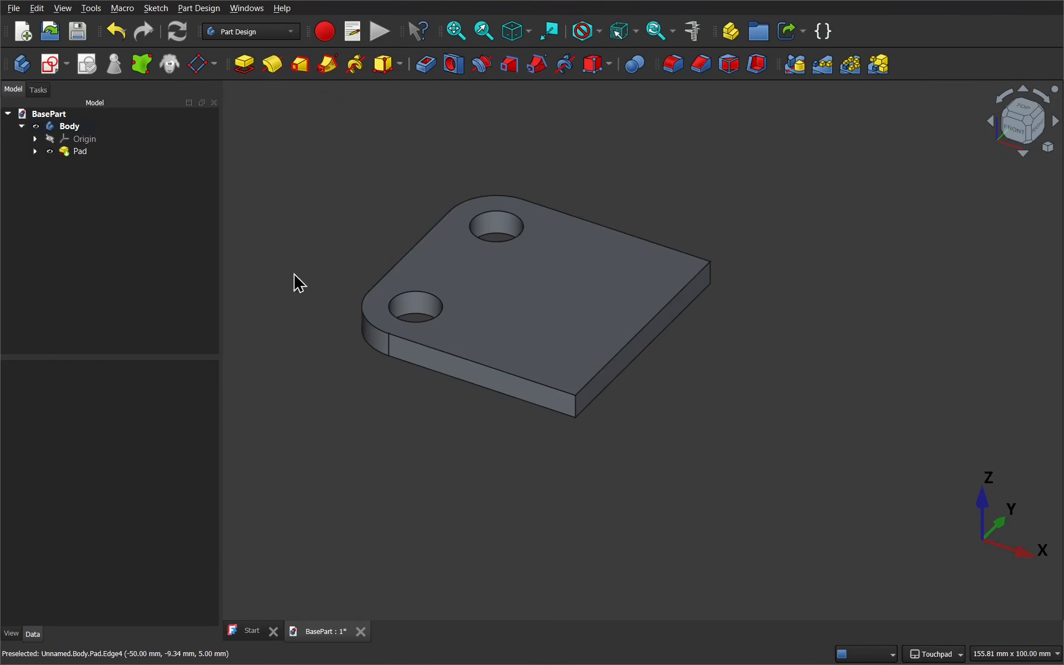
left_click(68, 156)
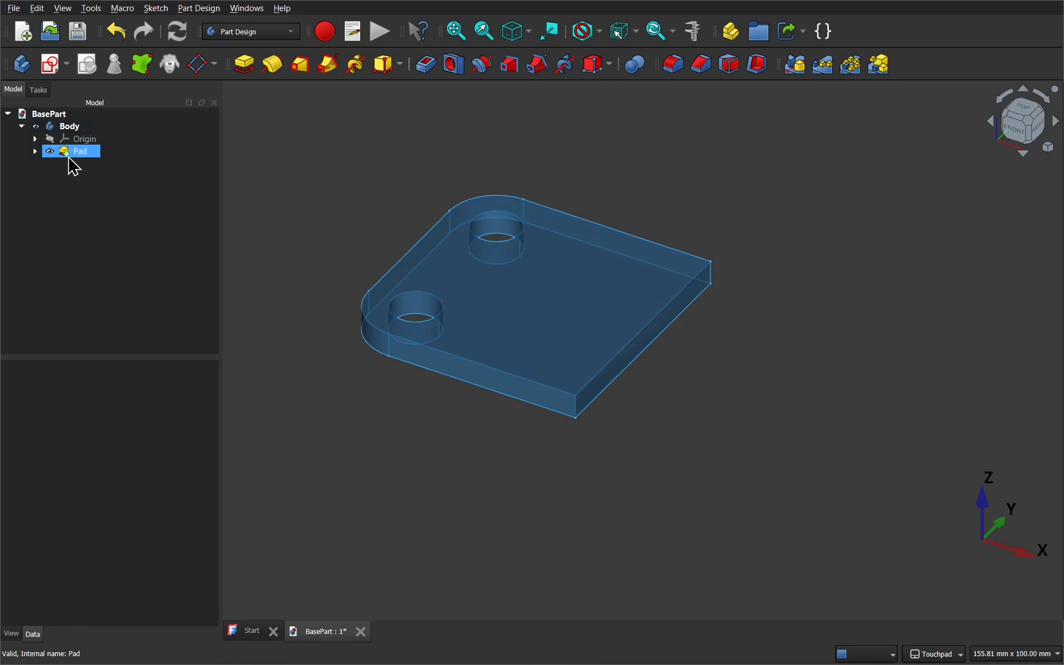
left_click(97, 168)
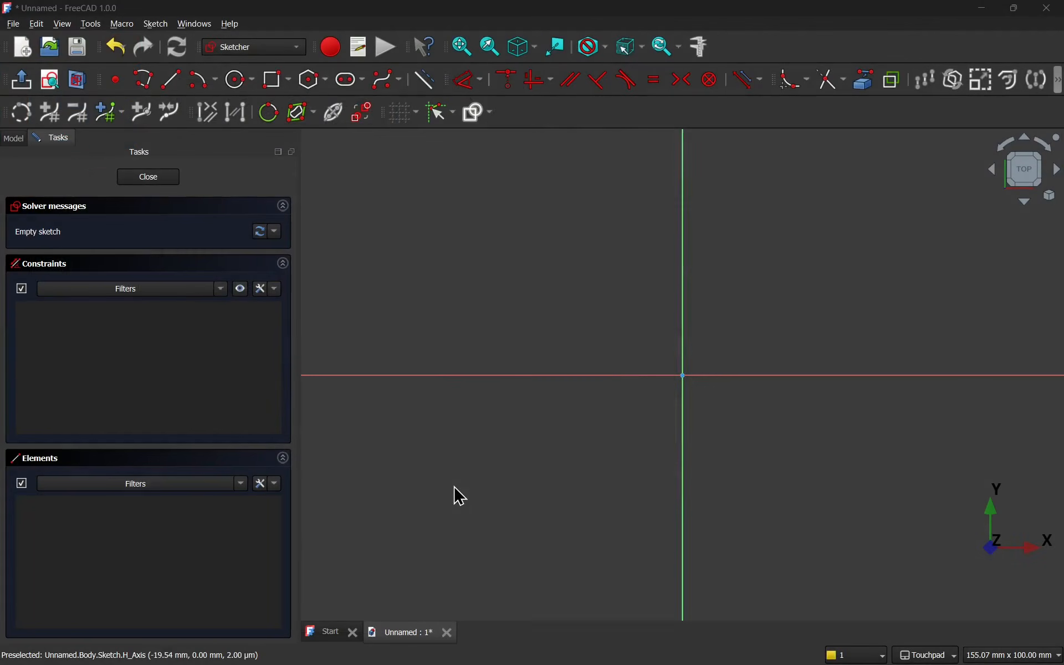
Step: Draw a rectangle enclosing the origin in the empty XY-plane sketch and move its upper edge slightly up and to the left
left_click(276, 80)
left_click(483, 227)
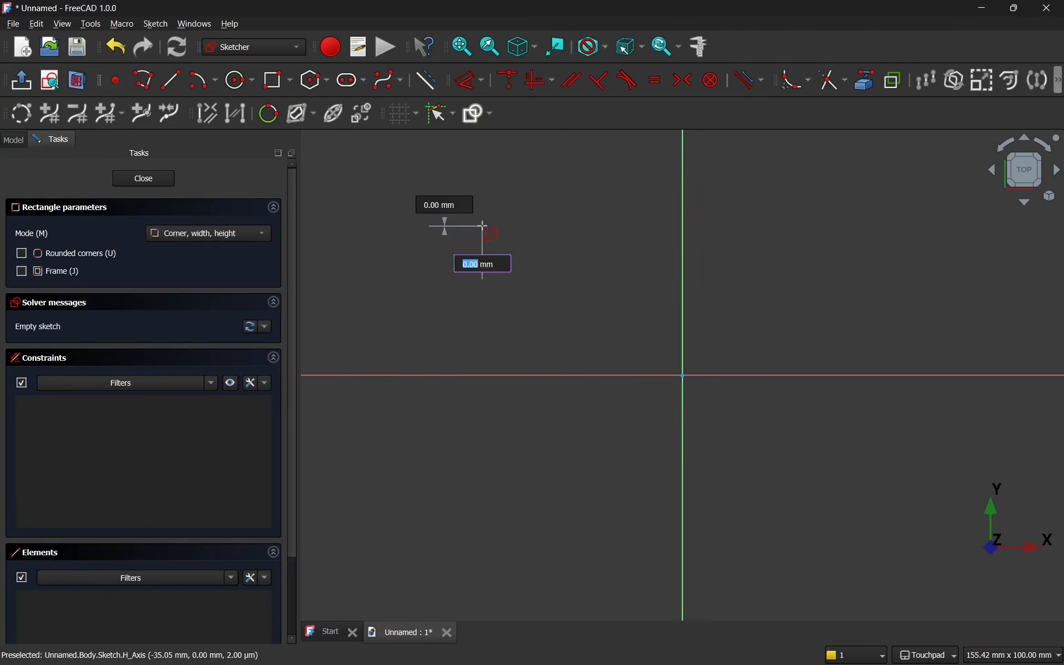
left_click(867, 521)
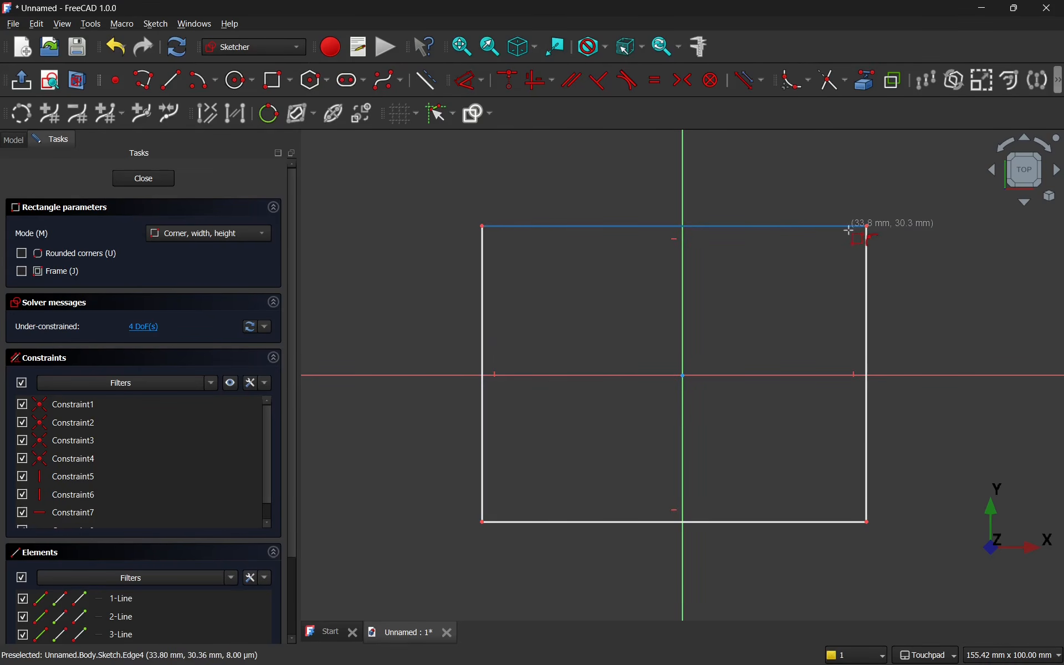
right_click(835, 183)
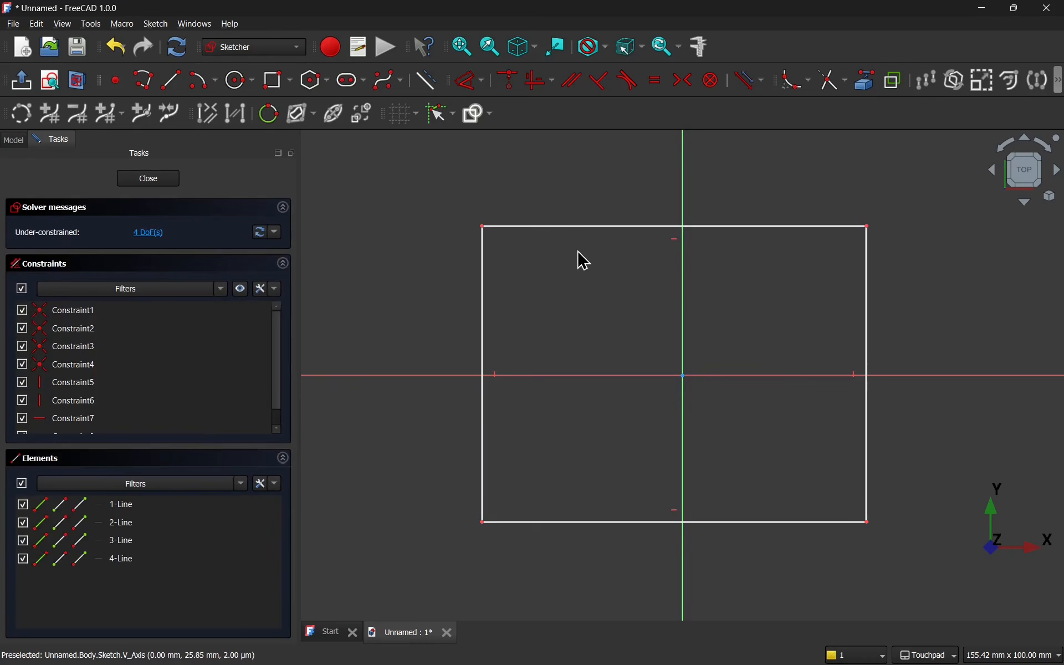
mouse_move(591, 227)
left_mouse_down()
mouse_move(605, 209)
mouse_move(580, 209)
left_mouse_up()
Step: Select all four edges of the rectangle to examine the closed profile
left_click(471, 321)
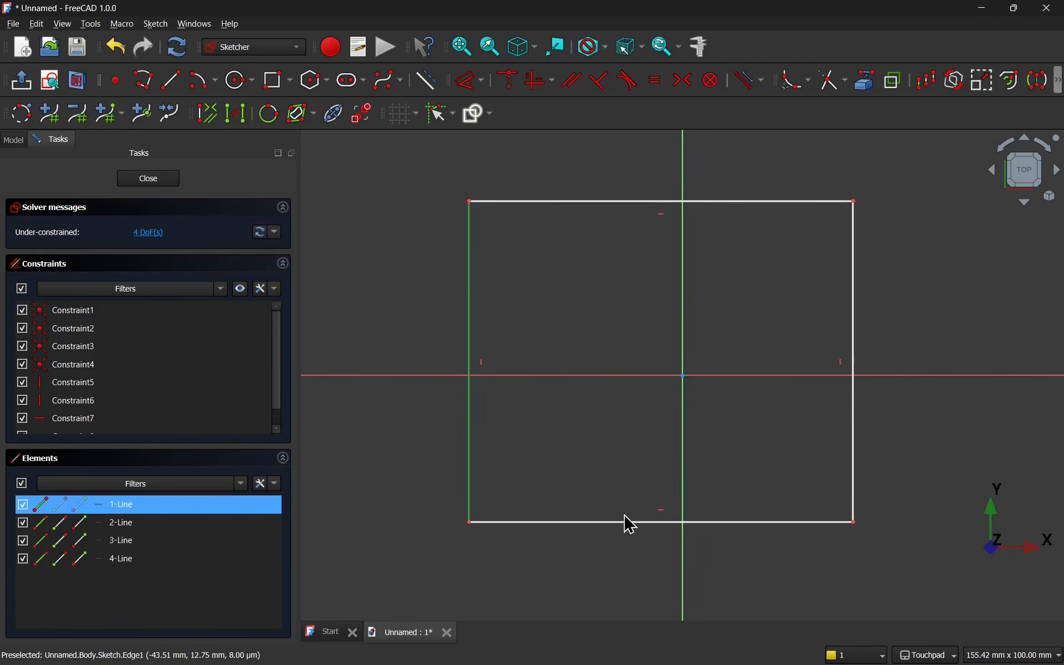
left_click(632, 523)
left_click(854, 313)
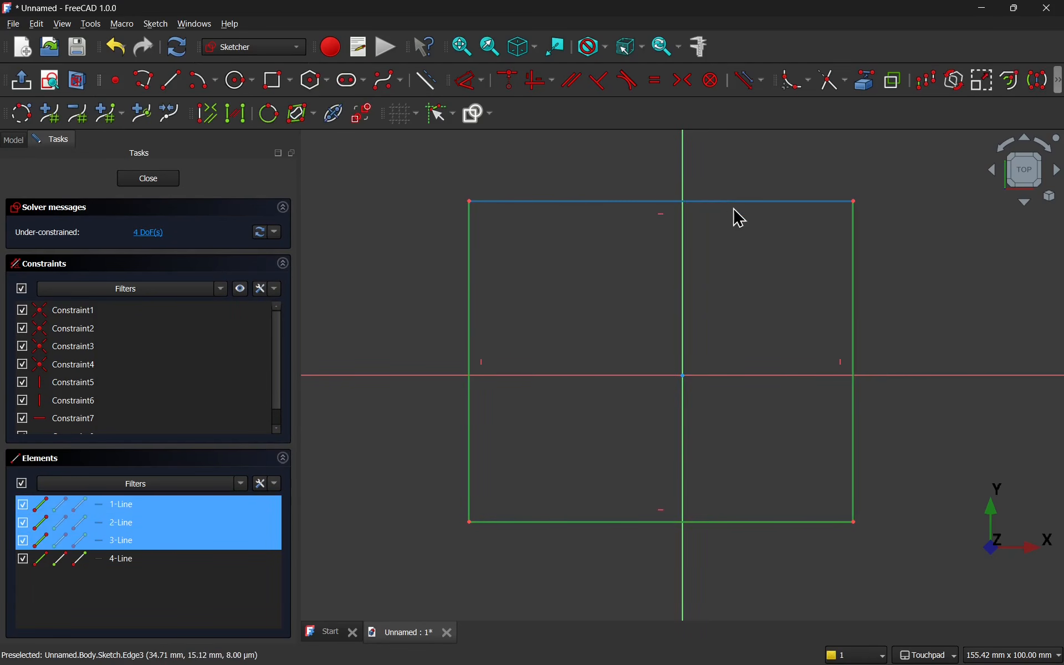
left_click(728, 202)
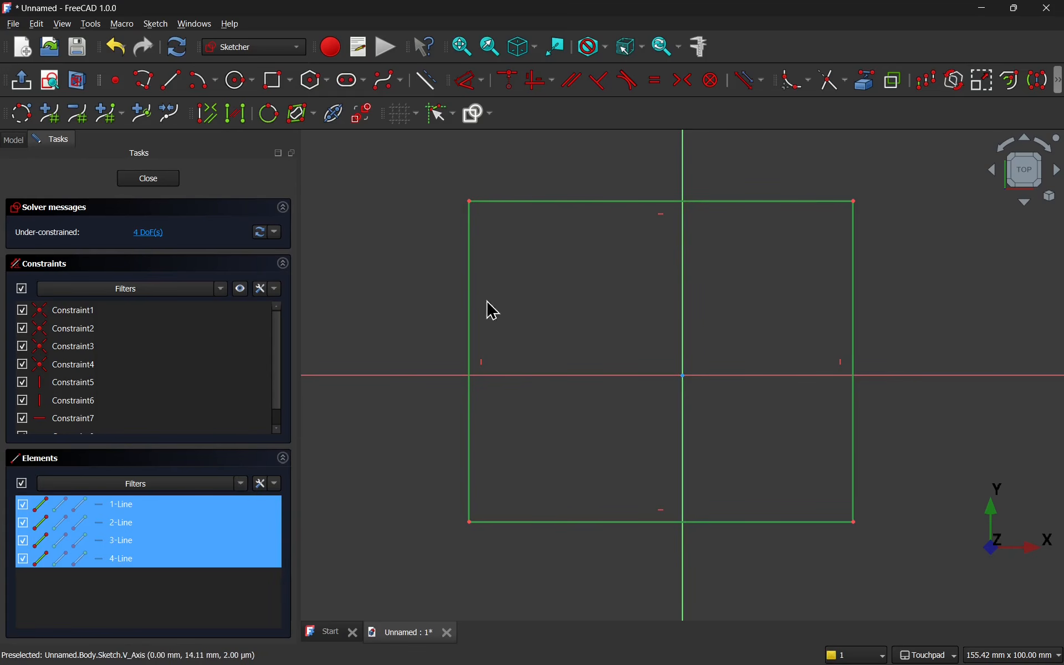
Step: Close the rectangle sketch and pad it to a length of 10 mm
left_click(171, 180)
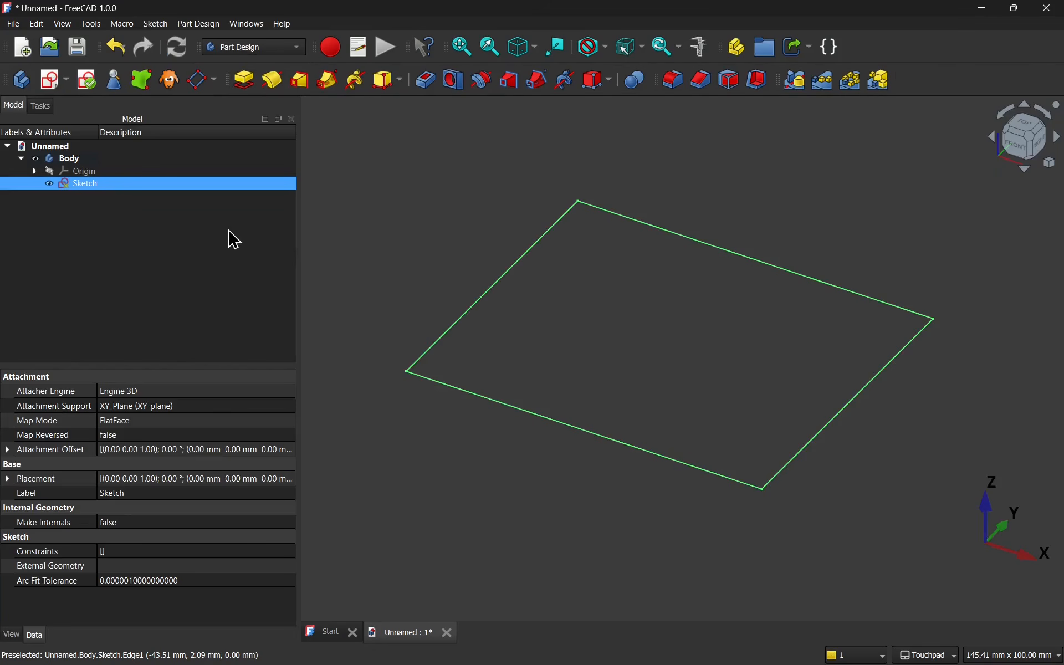
left_click(249, 88)
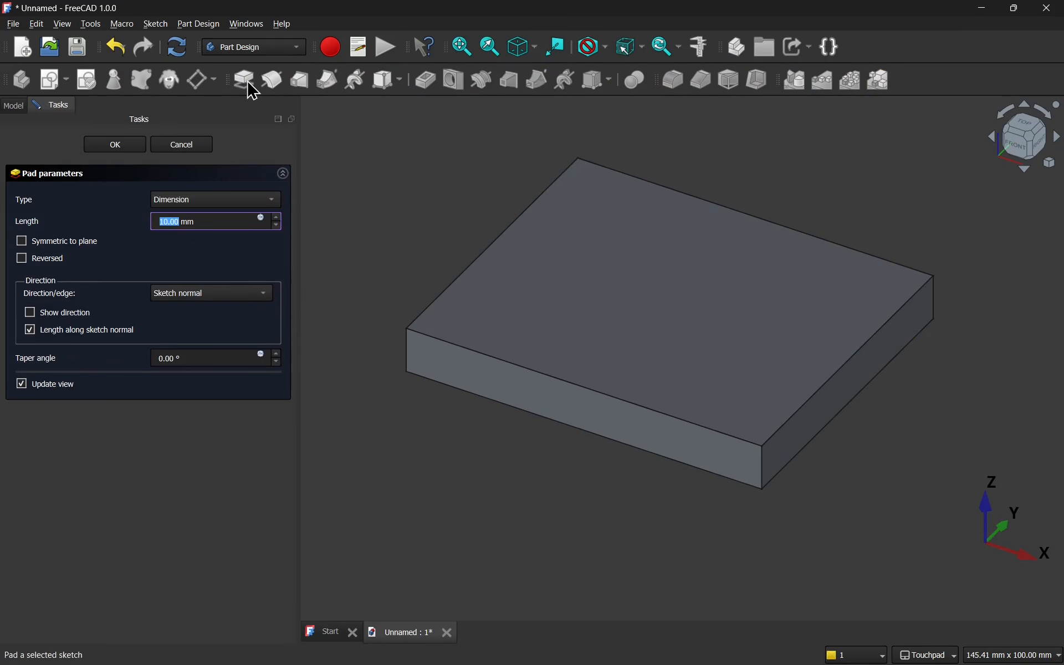
left_click(122, 147)
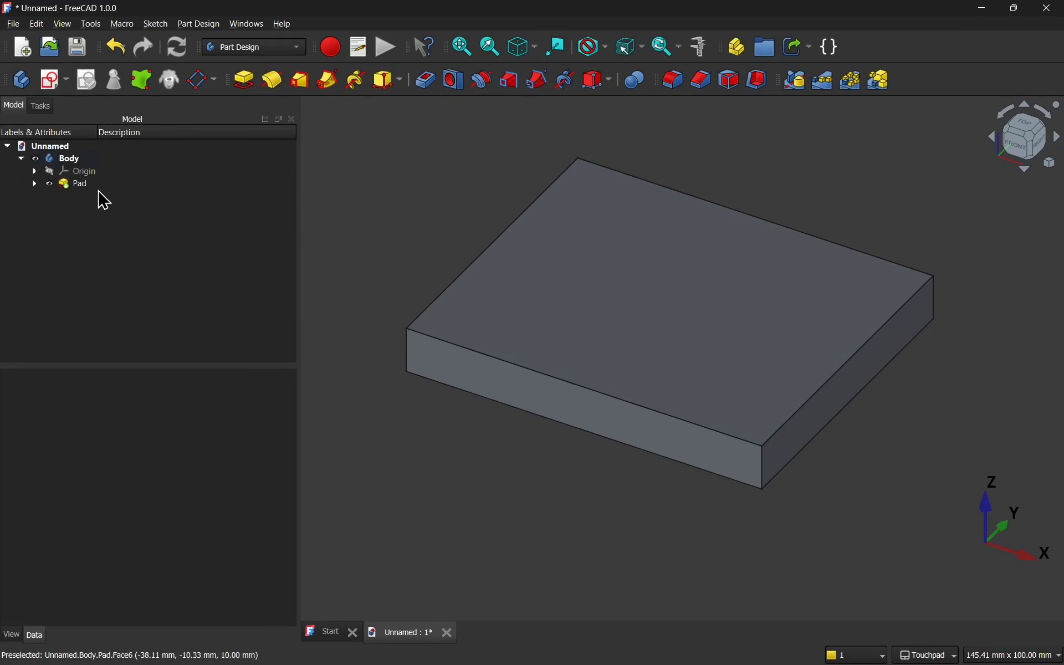
Step: Delete the pad, reopen its rectangle sketch and remove the coincident constraint at the rectangle's lower-right corner
left_click(87, 188)
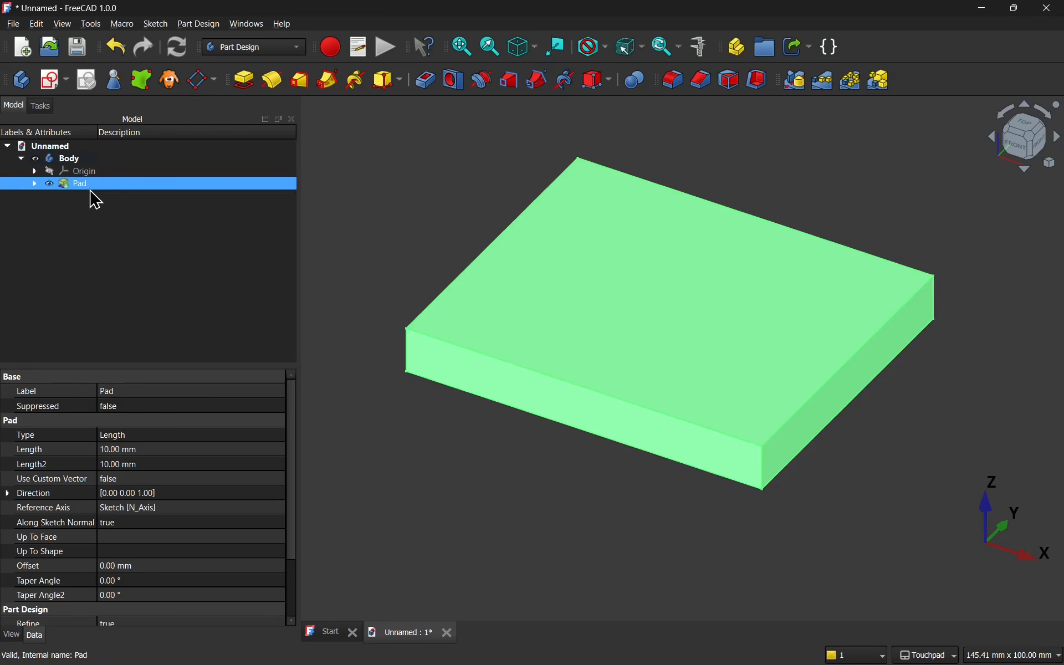
key("Delete")
double_click(89, 188)
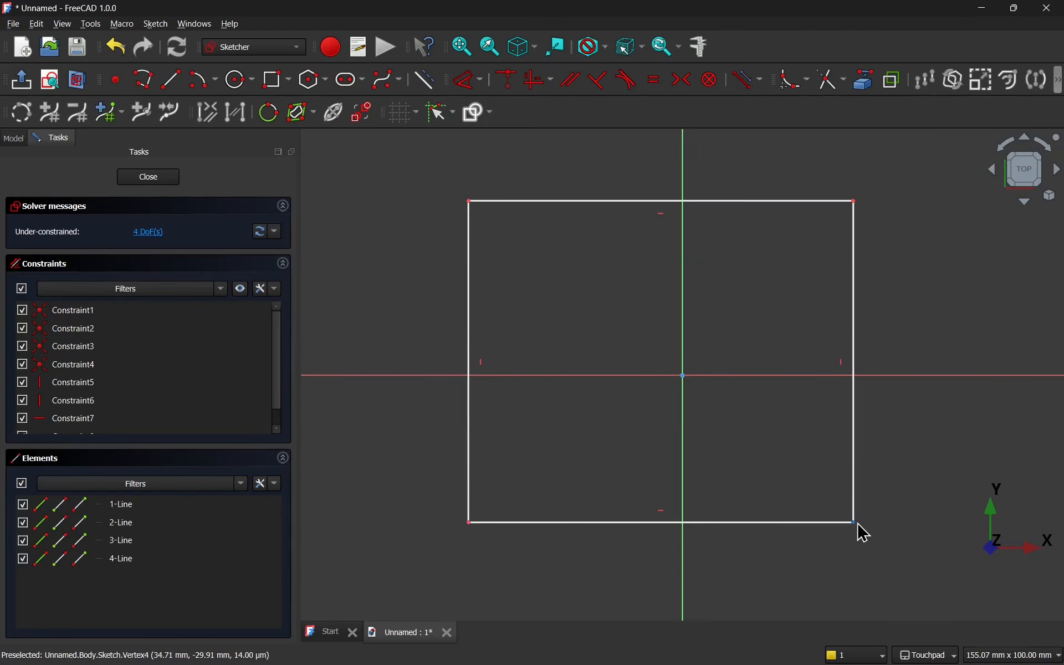
left_click(855, 523)
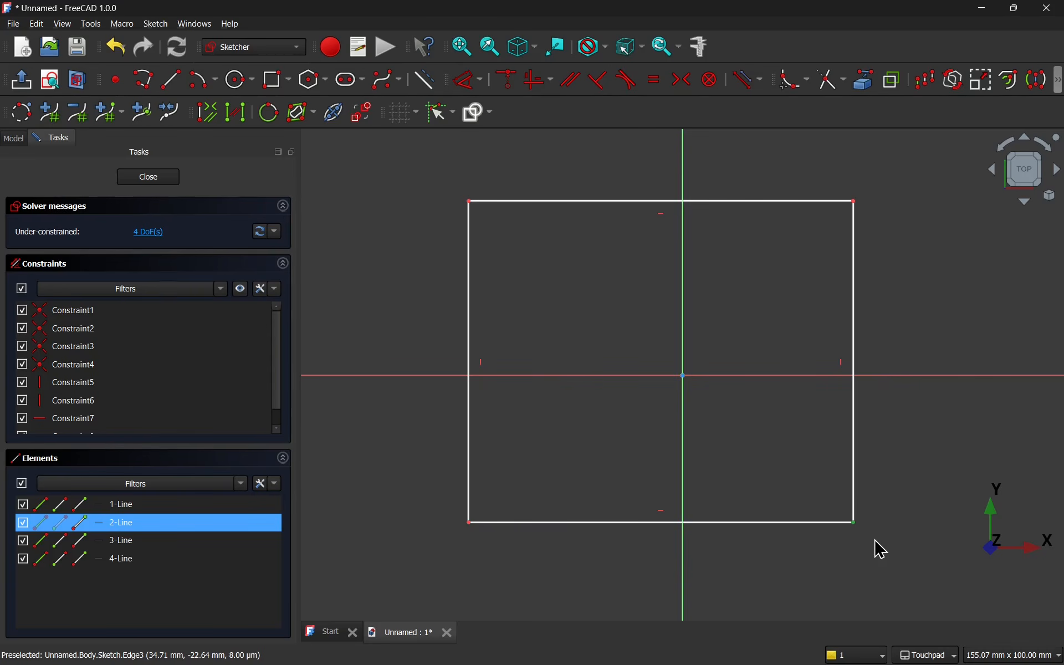
key("Delete")
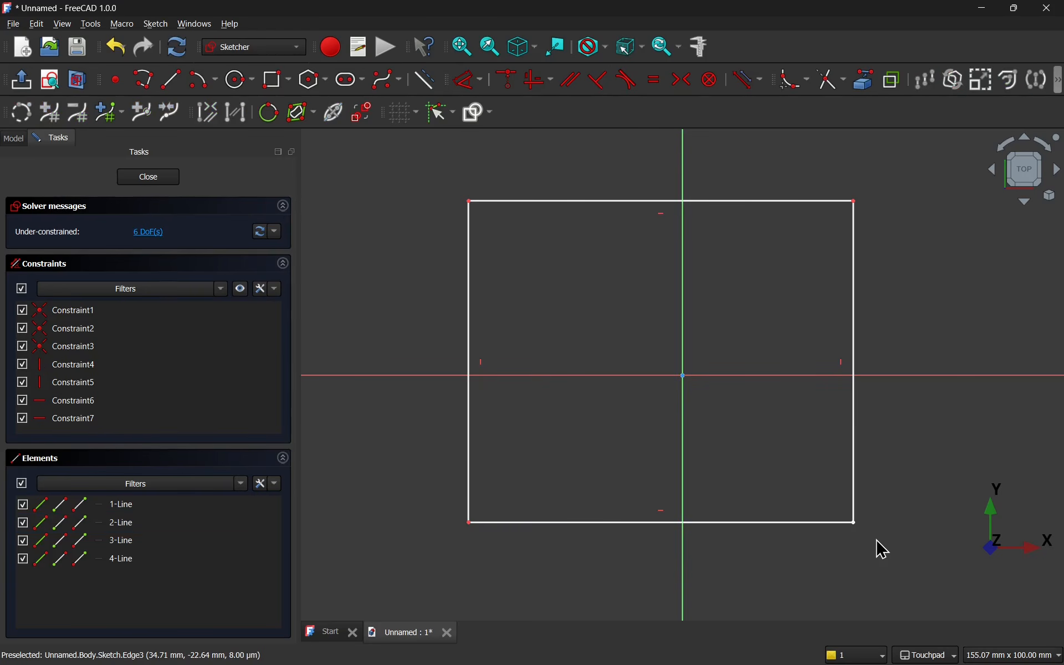
Step: Move the rectangle's lower edge slightly down and to the left to open a gap at the unconstrained corner, and leave the sketch
left_click(166, 330)
left_click(184, 348)
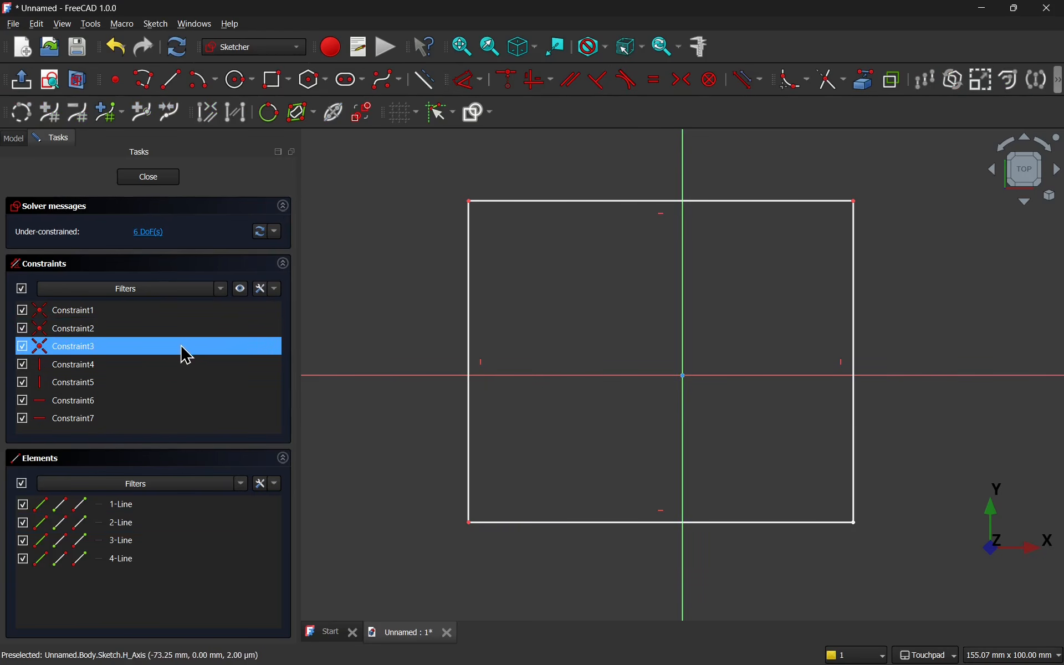
left_click_drag(812, 536, 794, 537)
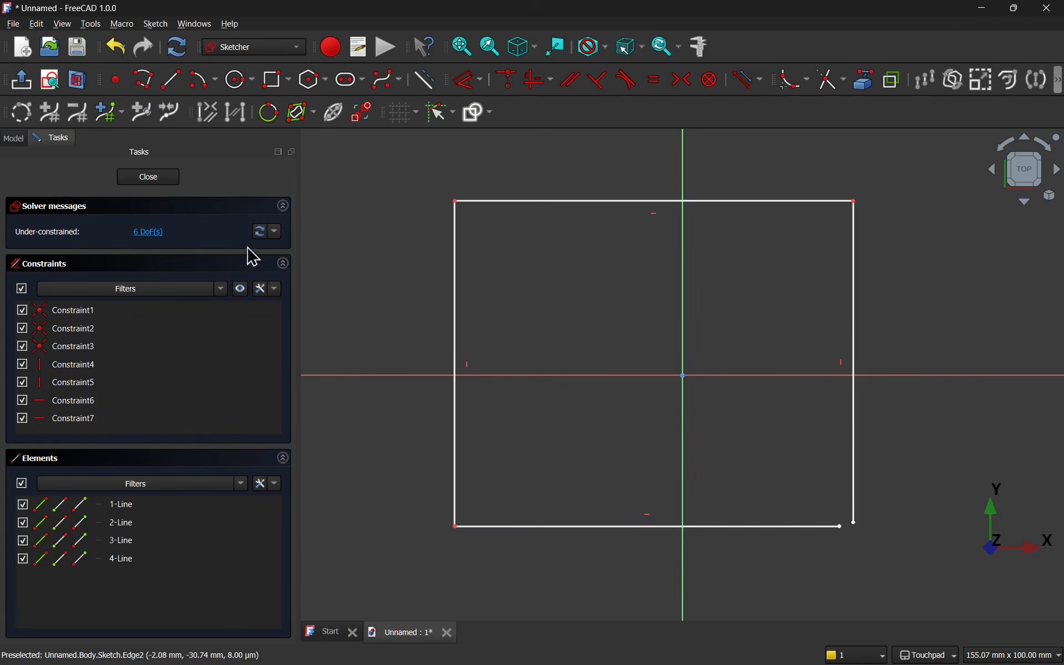
left_click(149, 177)
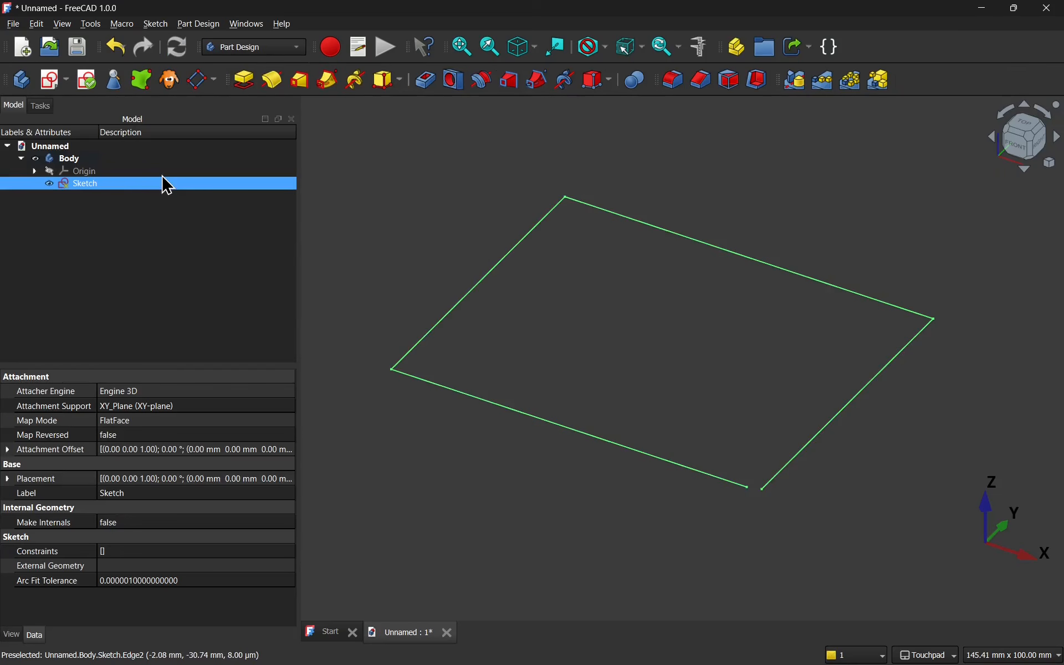
Step: Try to pad the open rectangle sketch to a length of 10 mm
left_click(253, 80)
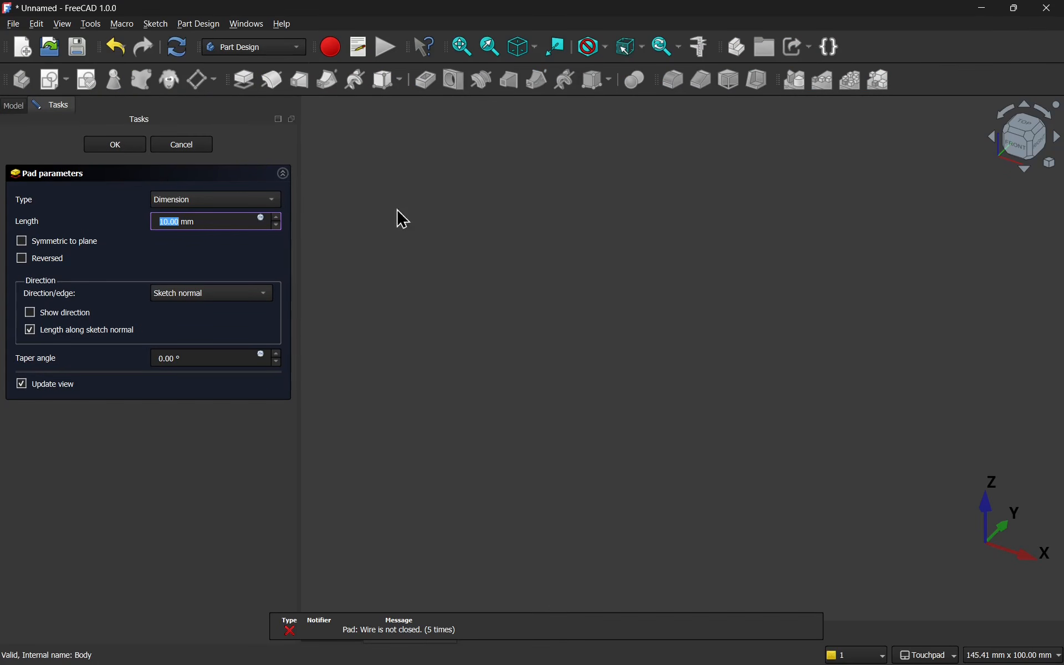
left_click(141, 150)
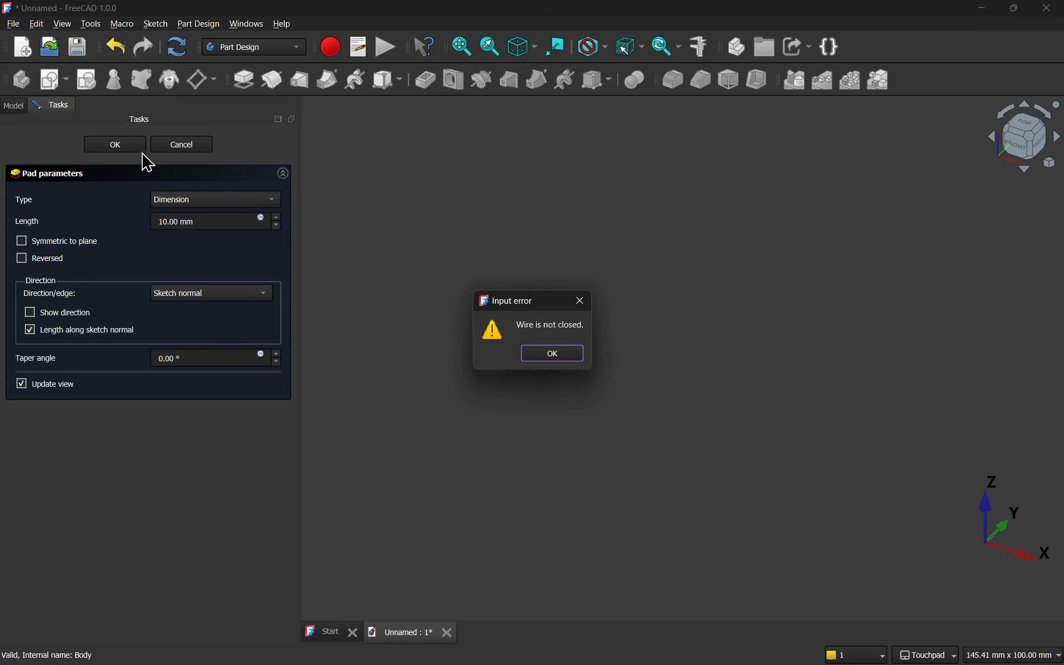
left_click(555, 357)
left_click(203, 148)
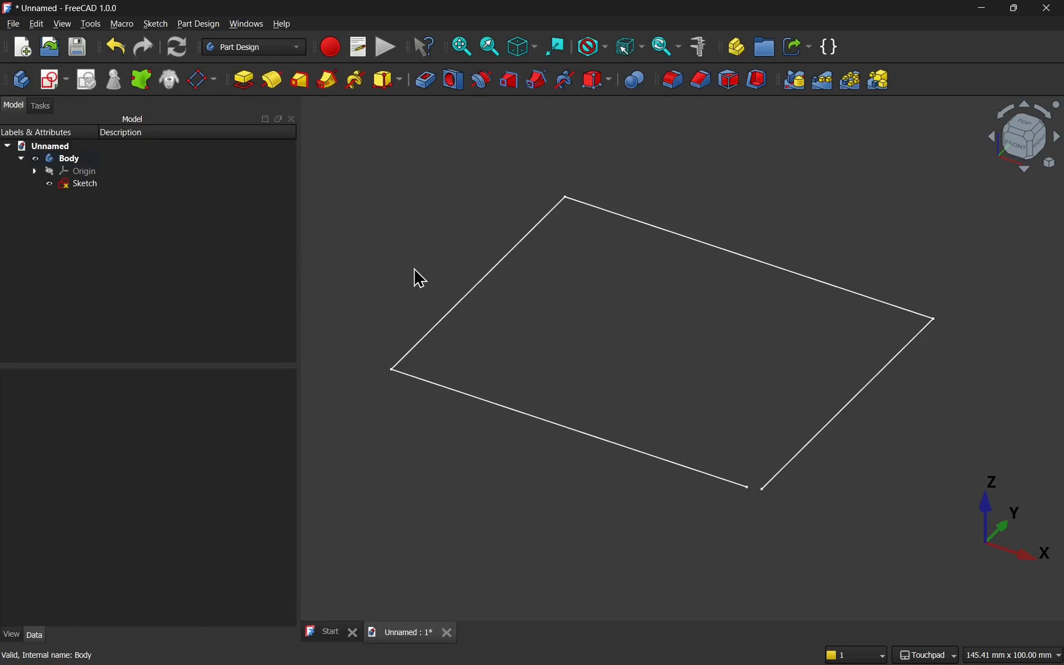
Step: Rejoin the two loose endpoints at the rectangle's lower-right corner with a coincident constraint and leave the sketch
double_click(95, 188)
left_click_drag(818, 493, 900, 572)
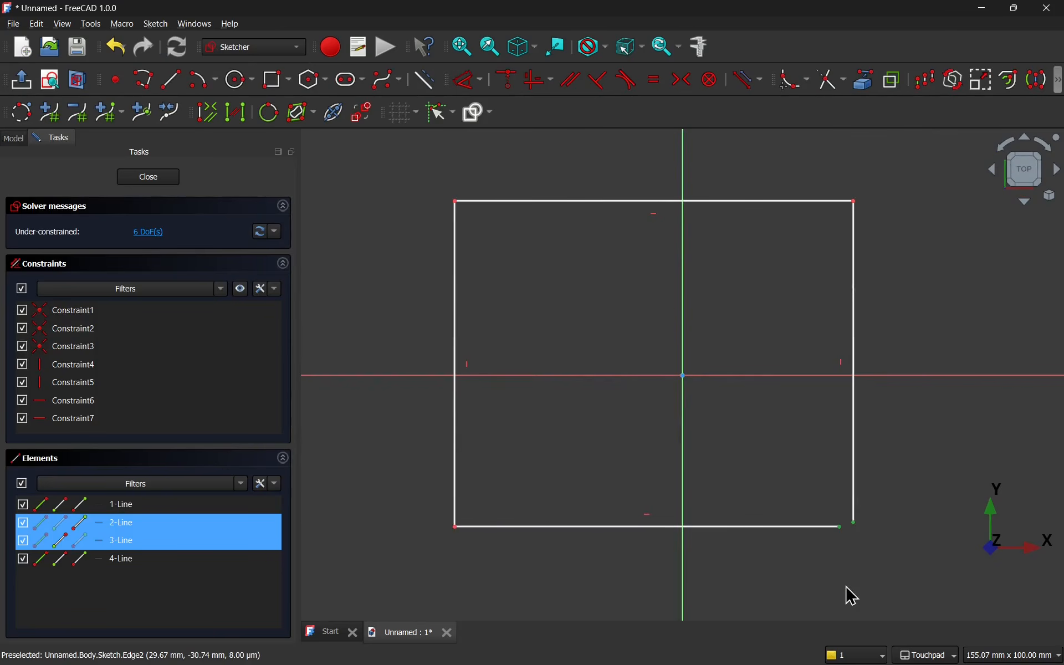
left_click(507, 80)
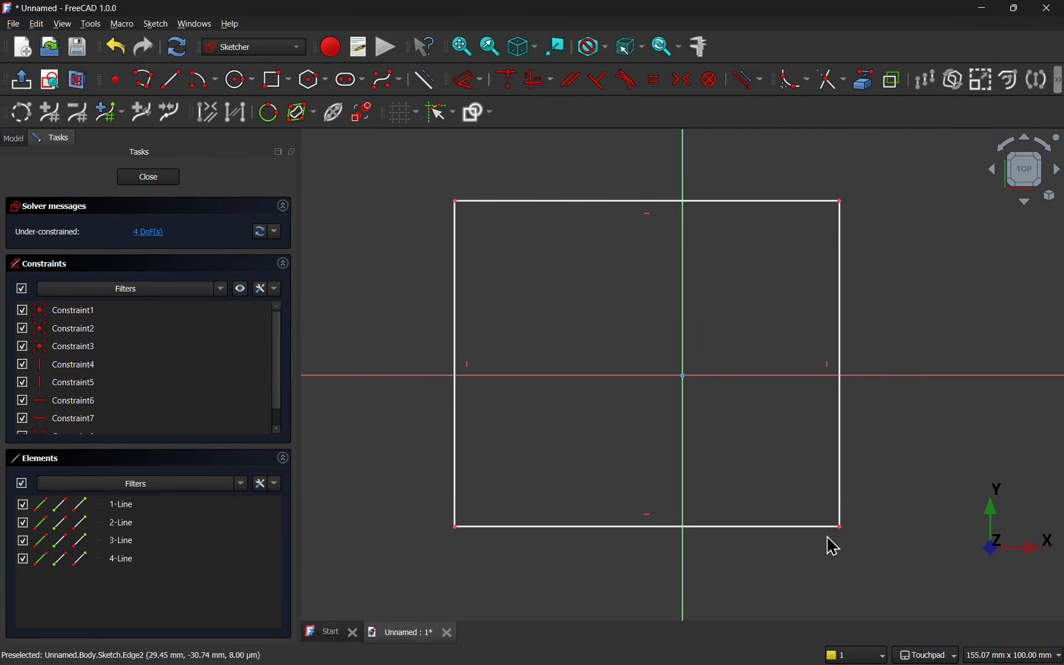
left_click(145, 179)
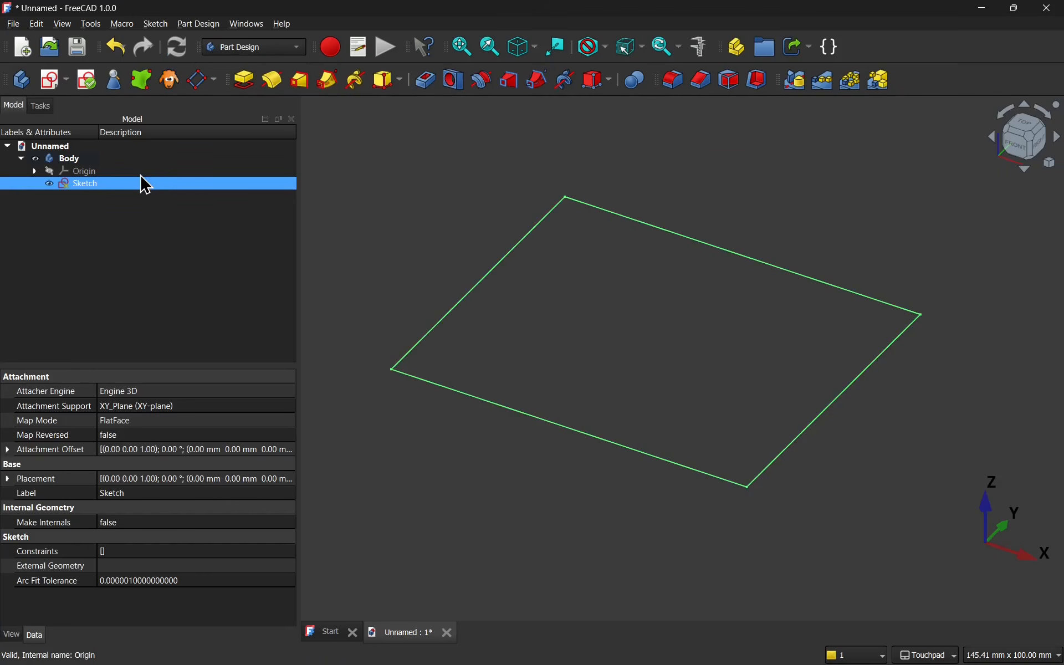
Step: Pad the reclosed rectangle sketch to a length of 10 mm
left_click(245, 86)
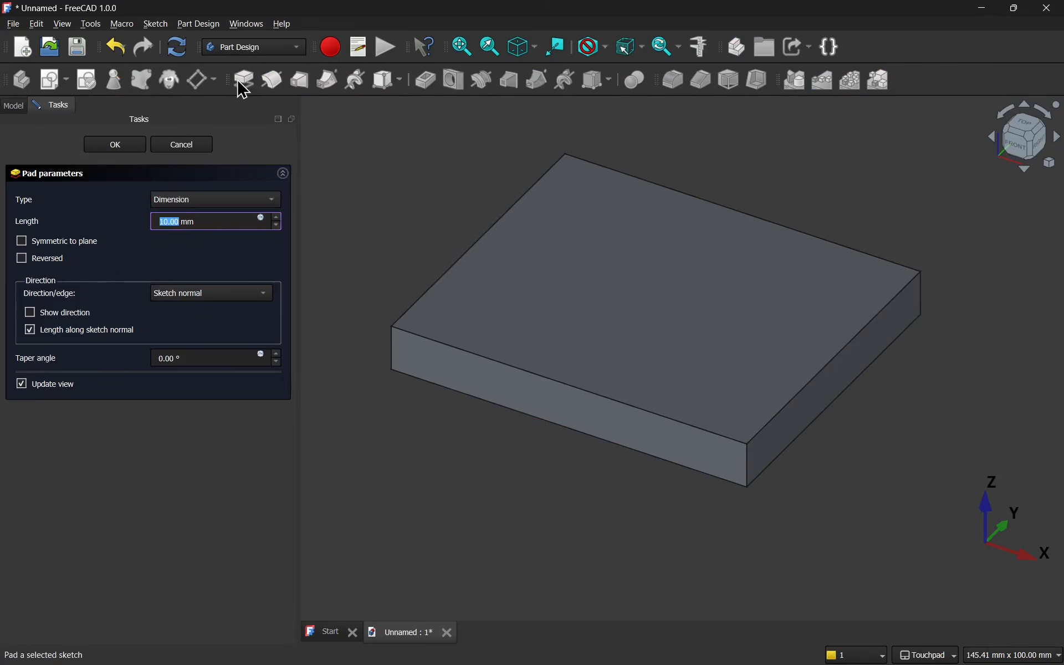
left_click(173, 149)
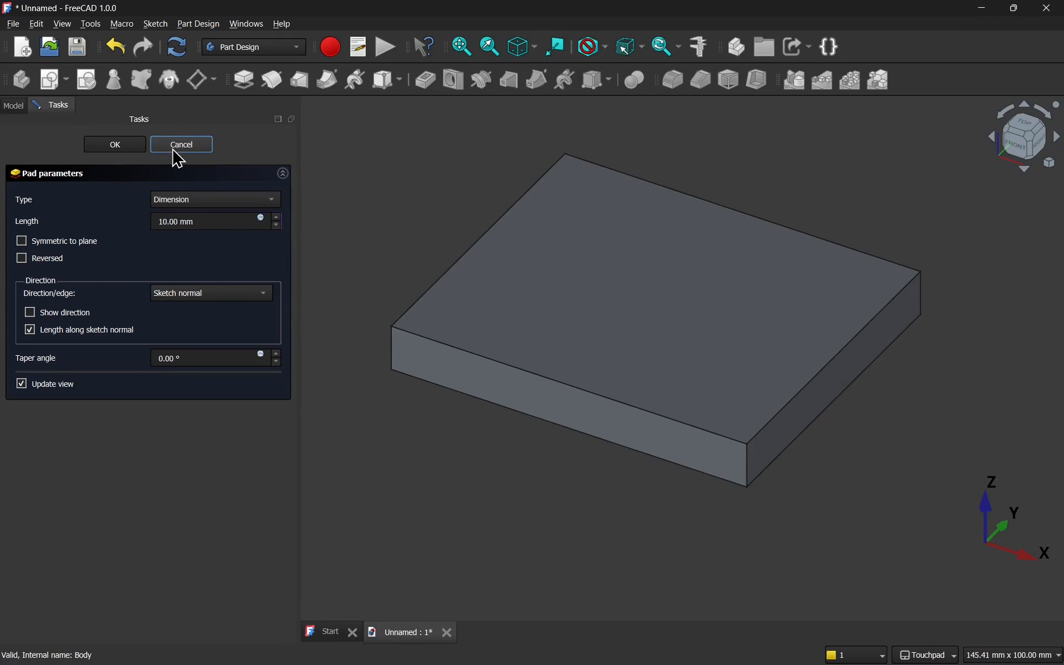
left_click(89, 185)
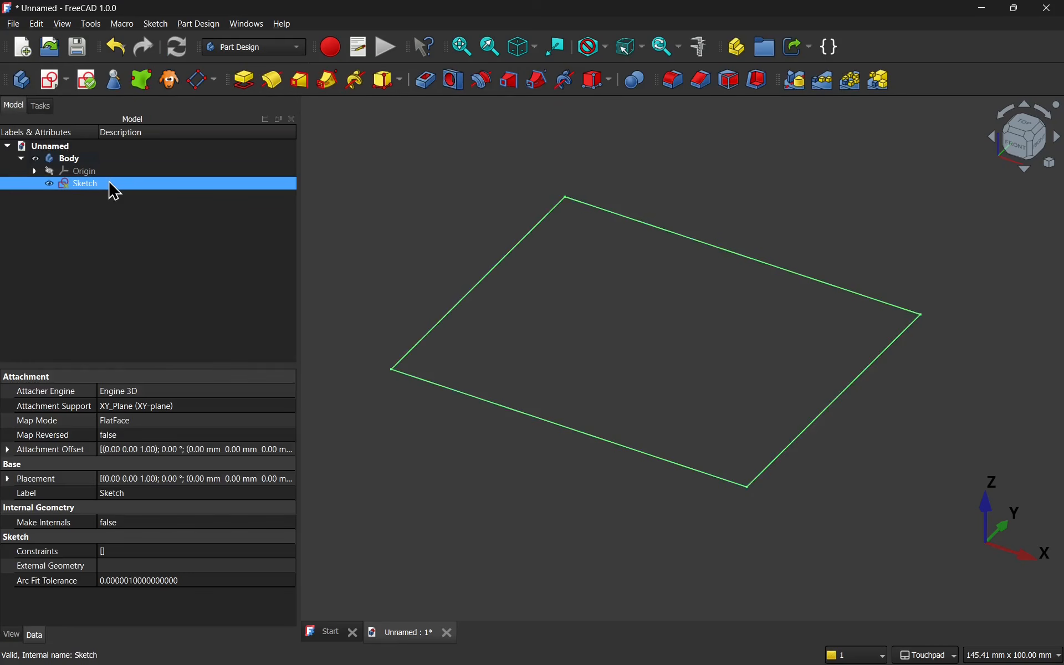
left_click(246, 86)
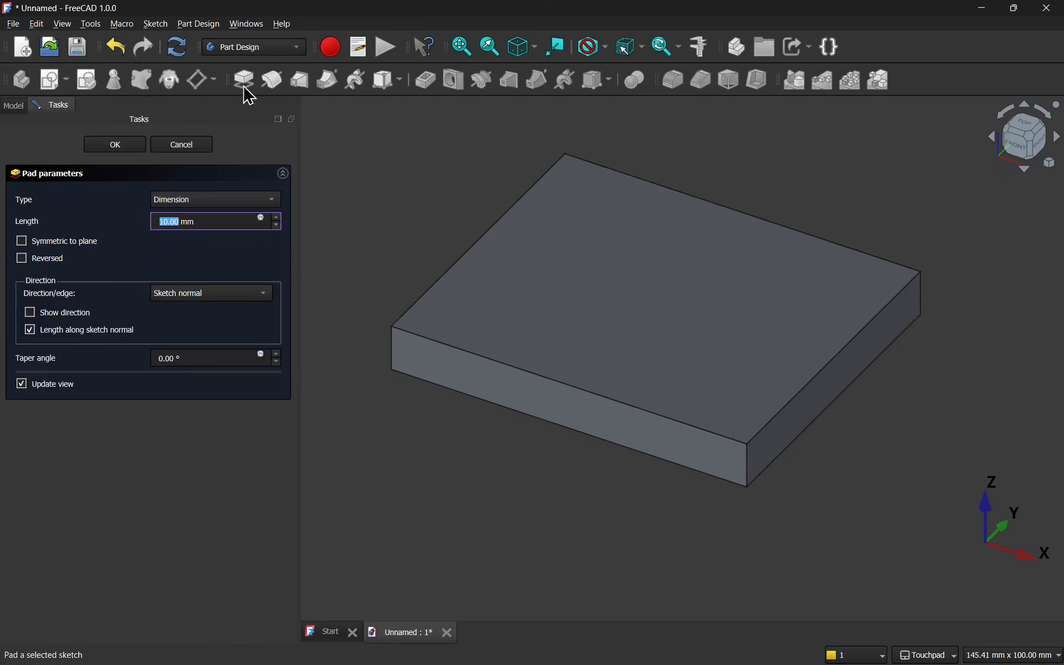
left_click(128, 147)
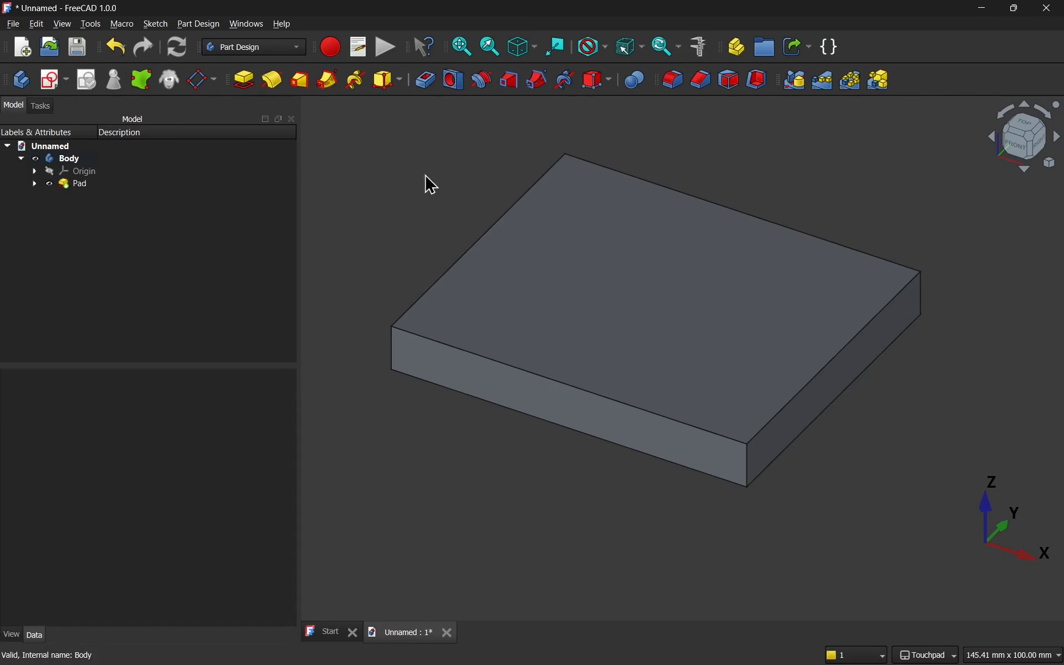
Step: Start a sketch on the plate's top face and draw a rectangle in the face's upper-left area
left_click(634, 287)
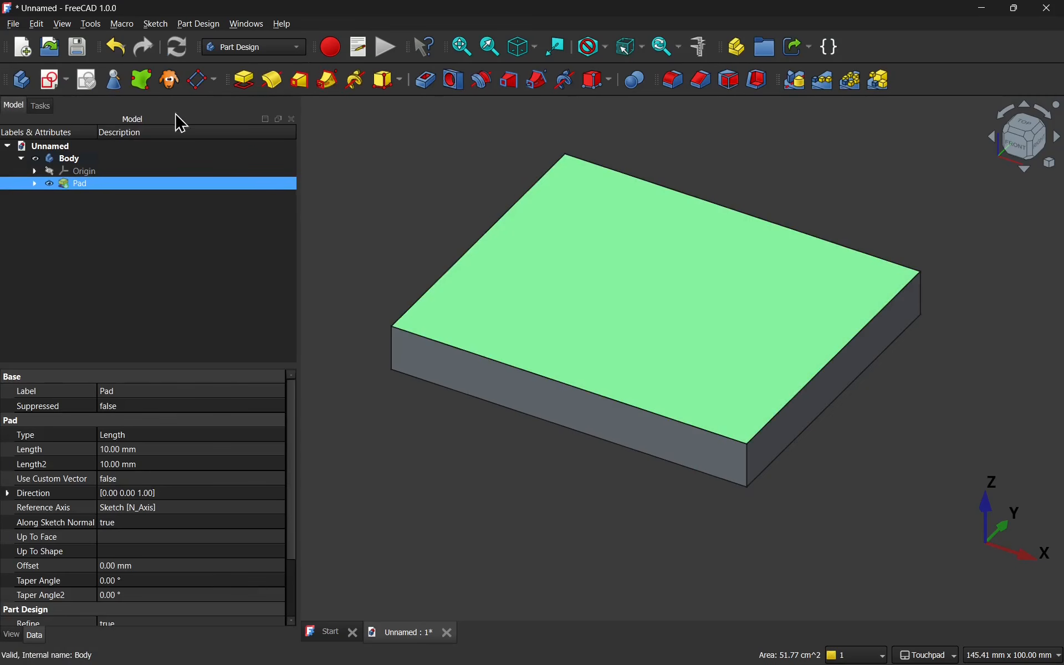
left_click(54, 79)
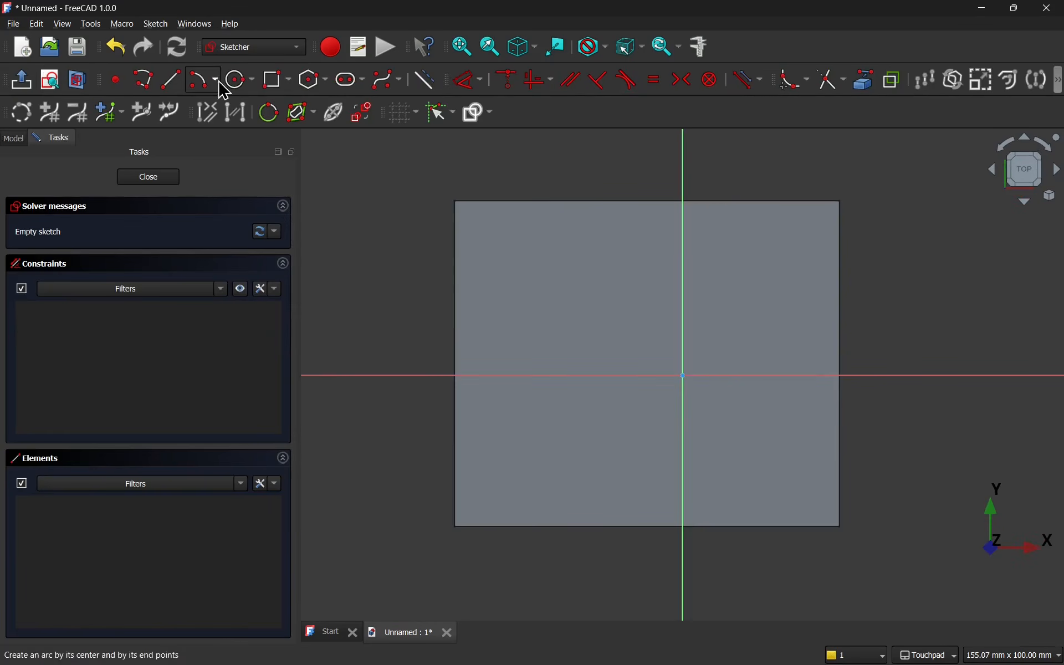
left_click(279, 88)
left_click(487, 254)
left_click(602, 336)
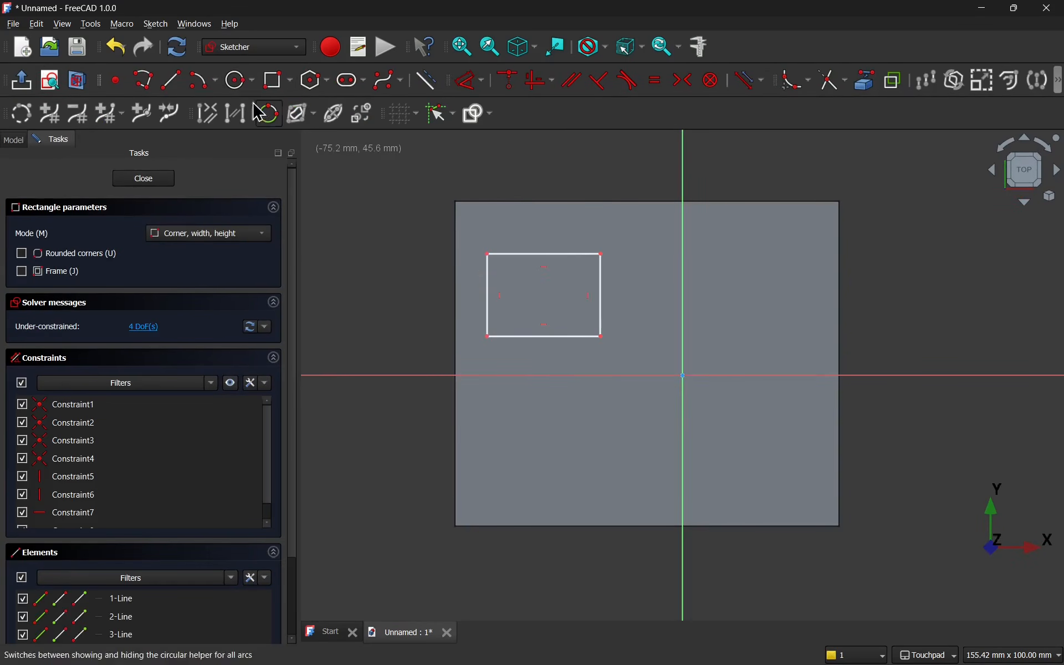
Step: Draw a six-sided polygon in the lower-right area of the same face and leave the sketch
left_click(314, 93)
left_click(746, 434)
left_click(795, 464)
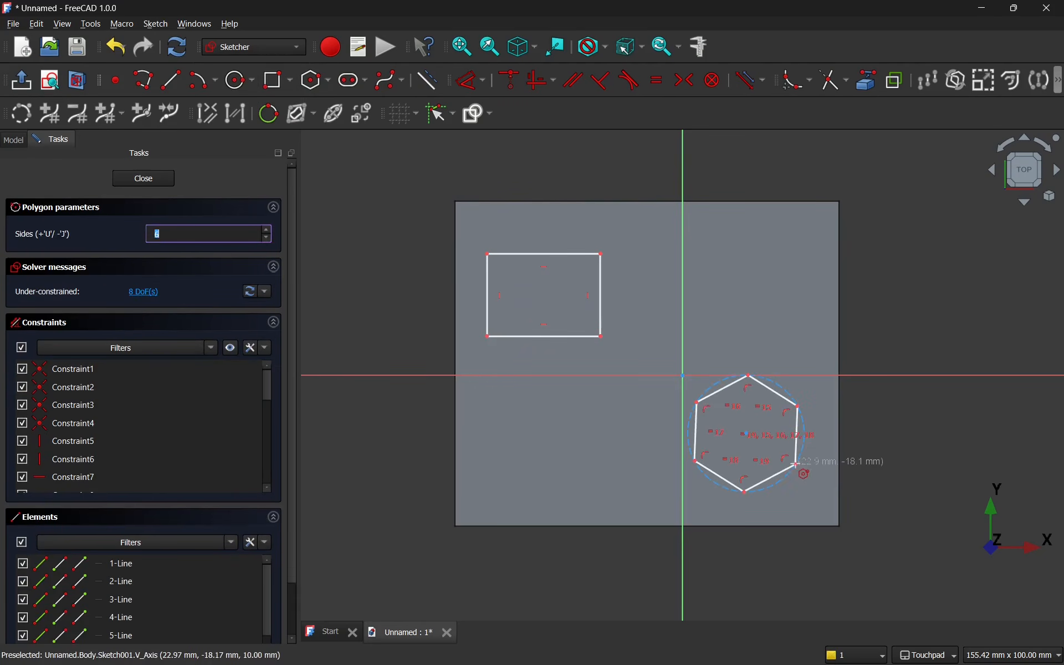
left_click(146, 189)
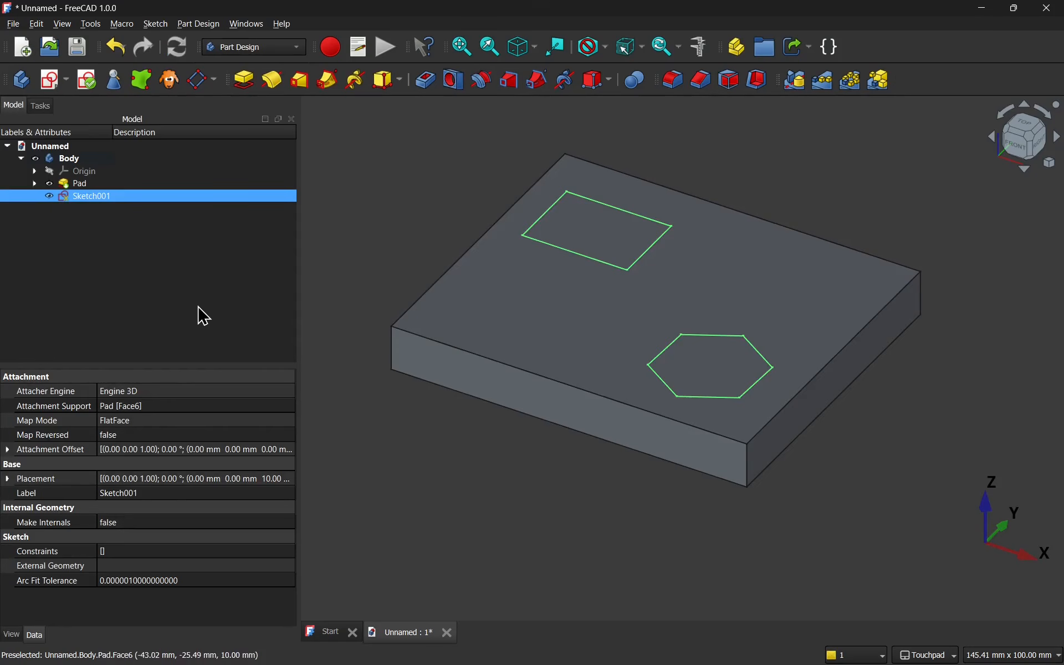
Step: Pad the rectangle and hexagon to a length of 10 mm and delete that pad again, keeping its sketch
left_click(242, 81)
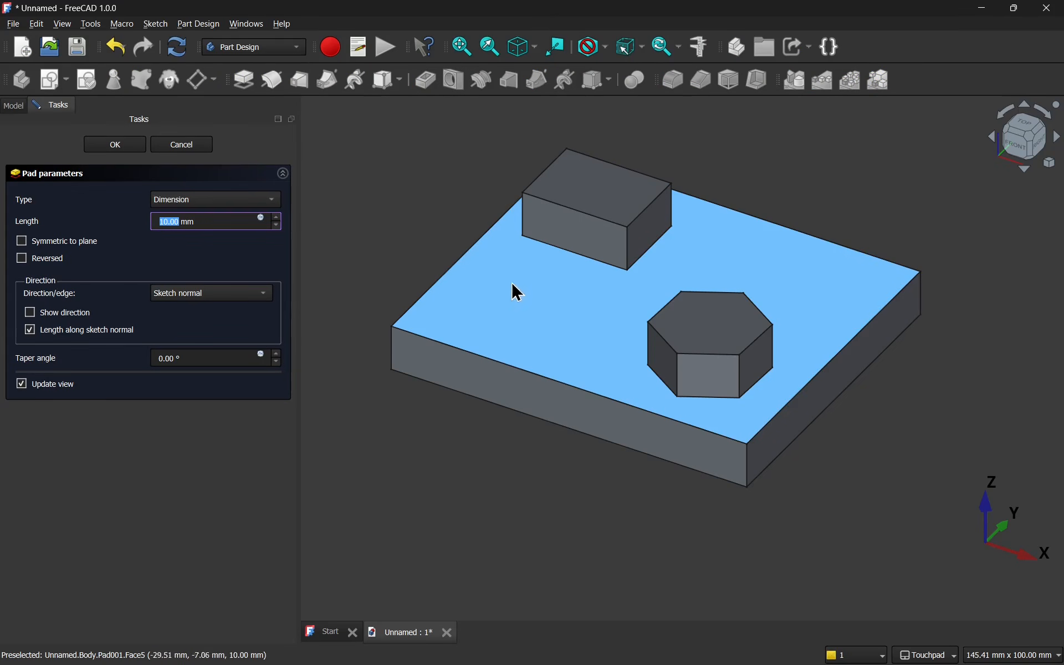
left_click(122, 154)
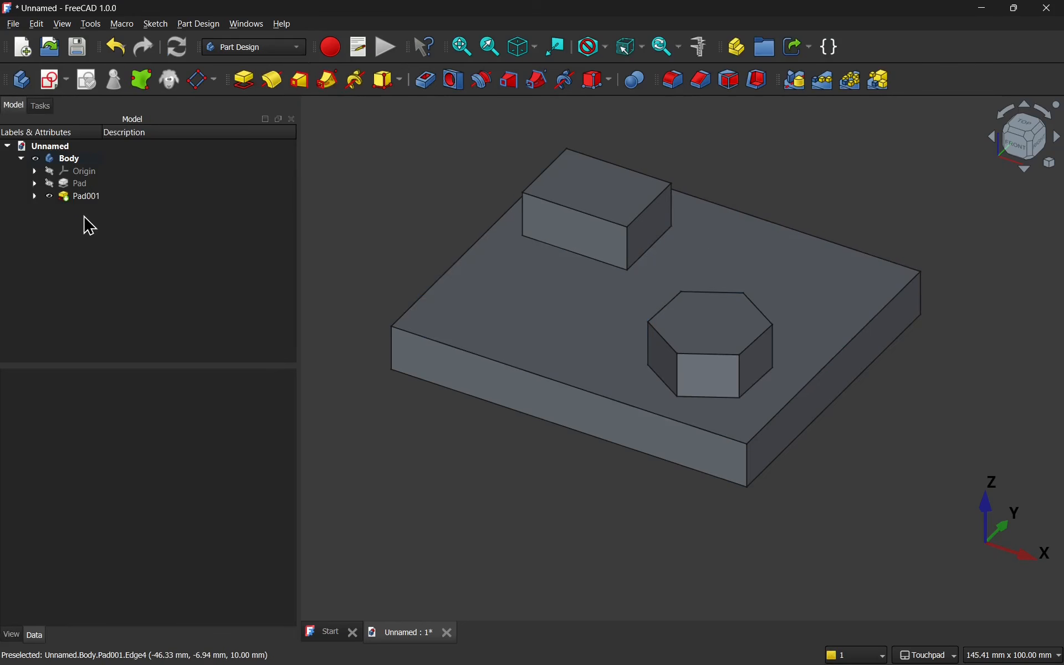
left_click(80, 199)
key("Delete")
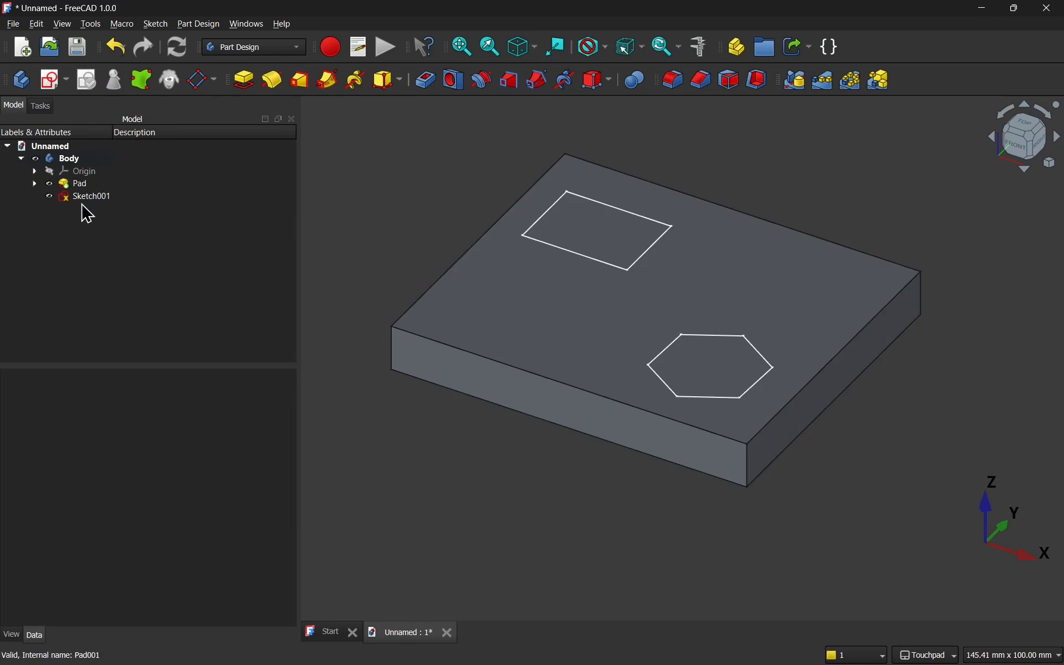
Step: Add a separate horizontal line between the rectangle and the hexagon in the top-face sketch and leave the sketch
double_click(88, 195)
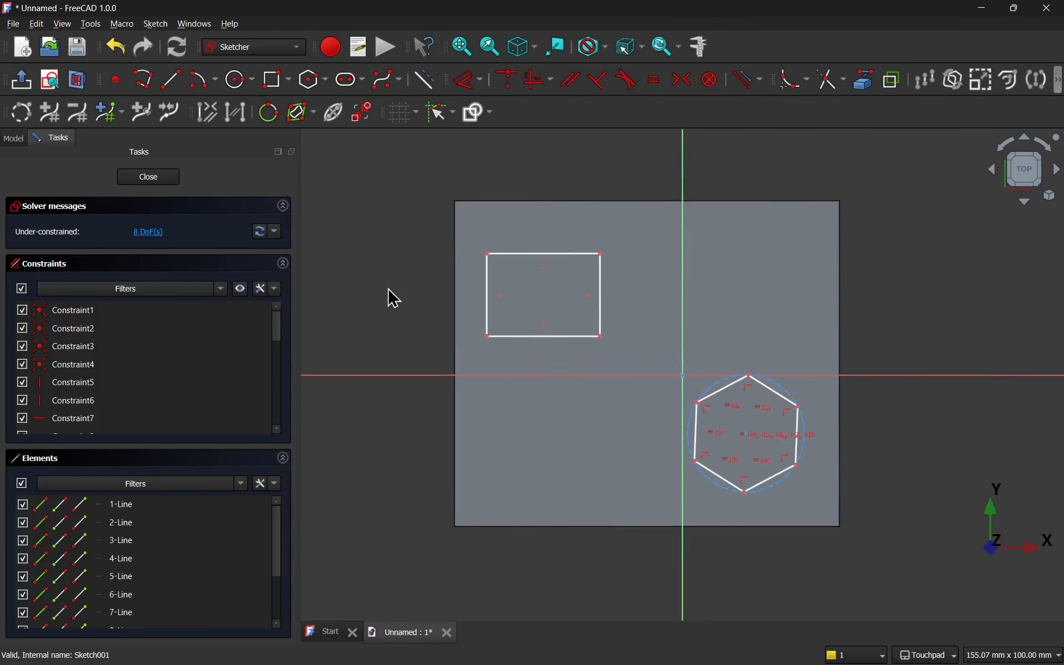
left_click(171, 81)
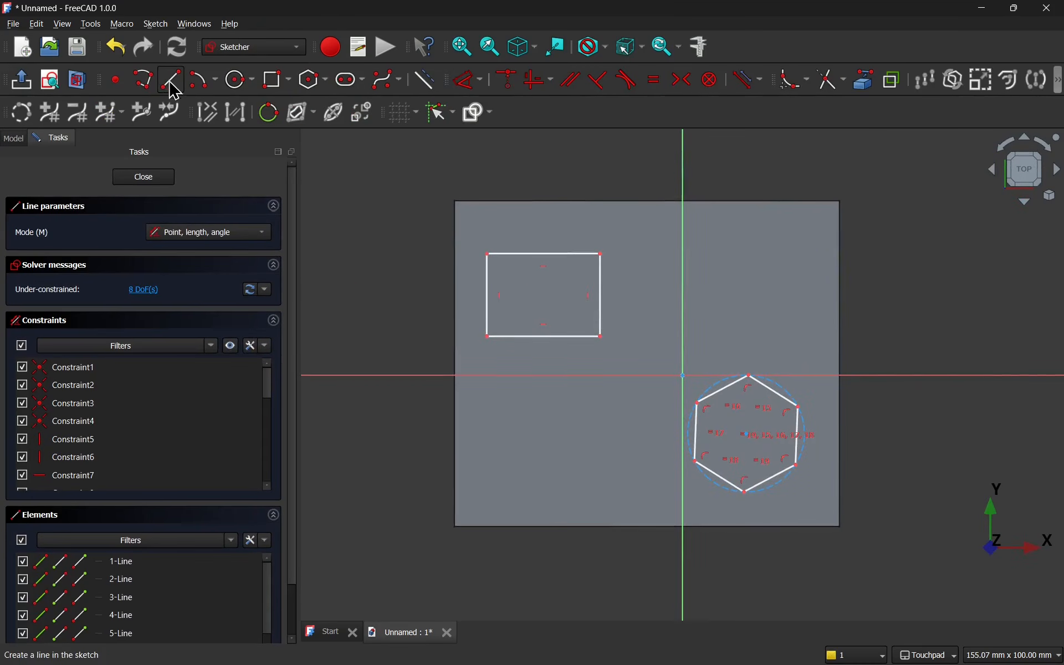
left_click(557, 438)
left_click(637, 439)
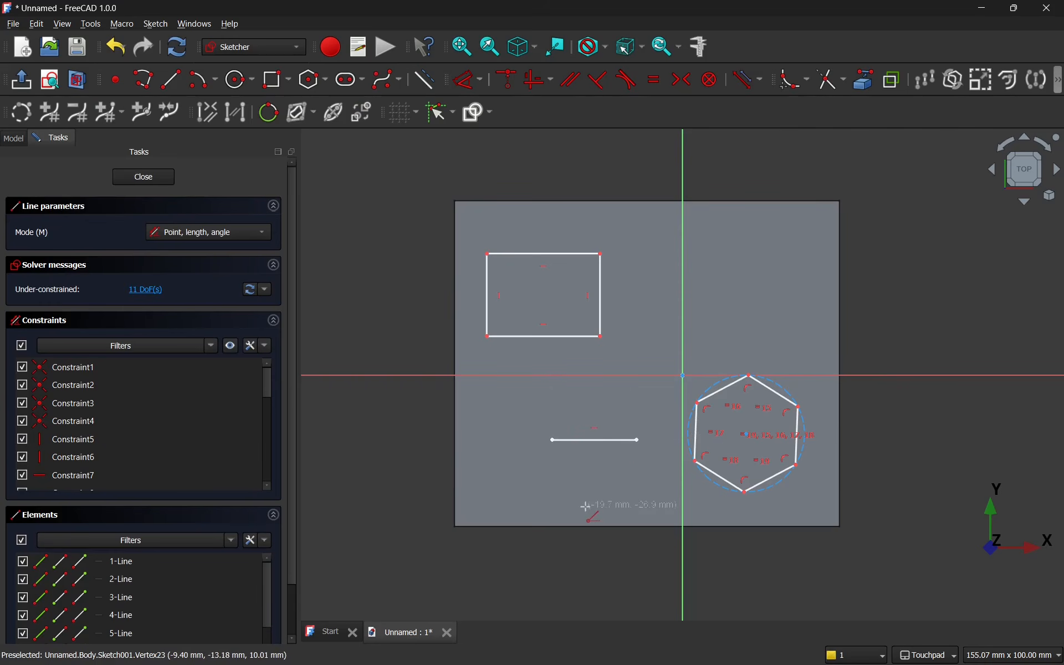
left_click(142, 179)
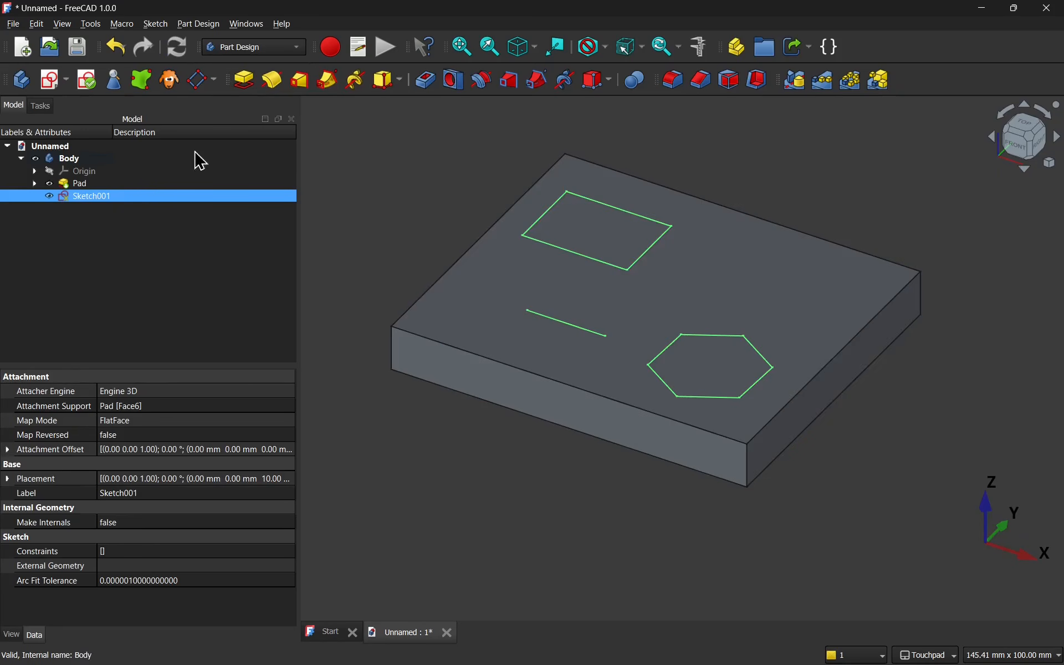
Step: Try to pad the top-face sketch containing the loose line to a length of 10 mm
left_click(239, 83)
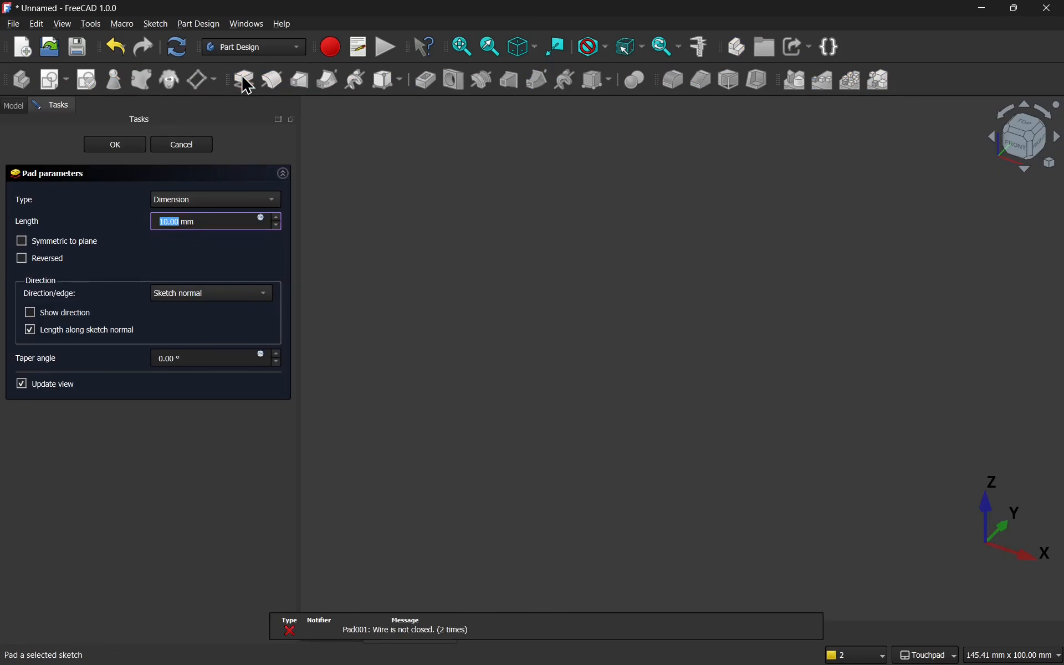
left_click(132, 150)
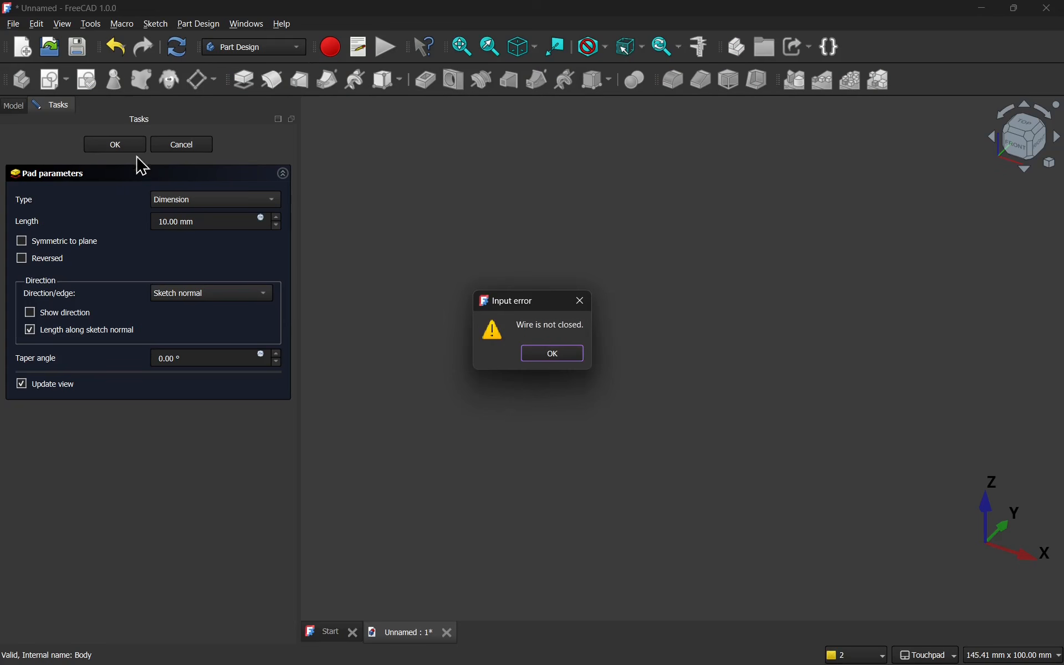
left_click(552, 354)
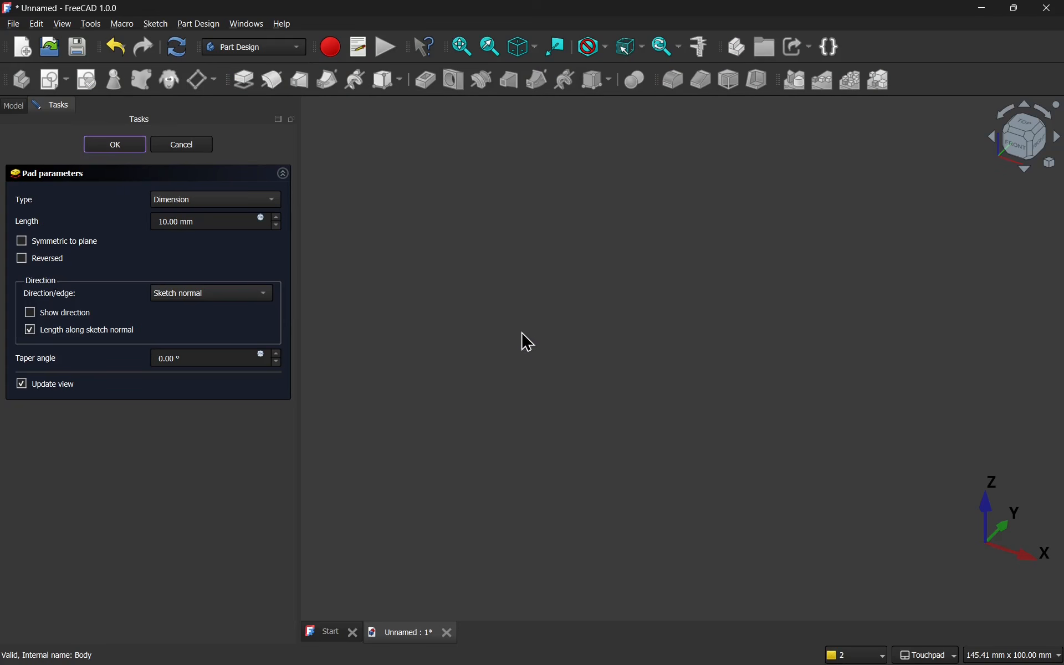
left_click(183, 148)
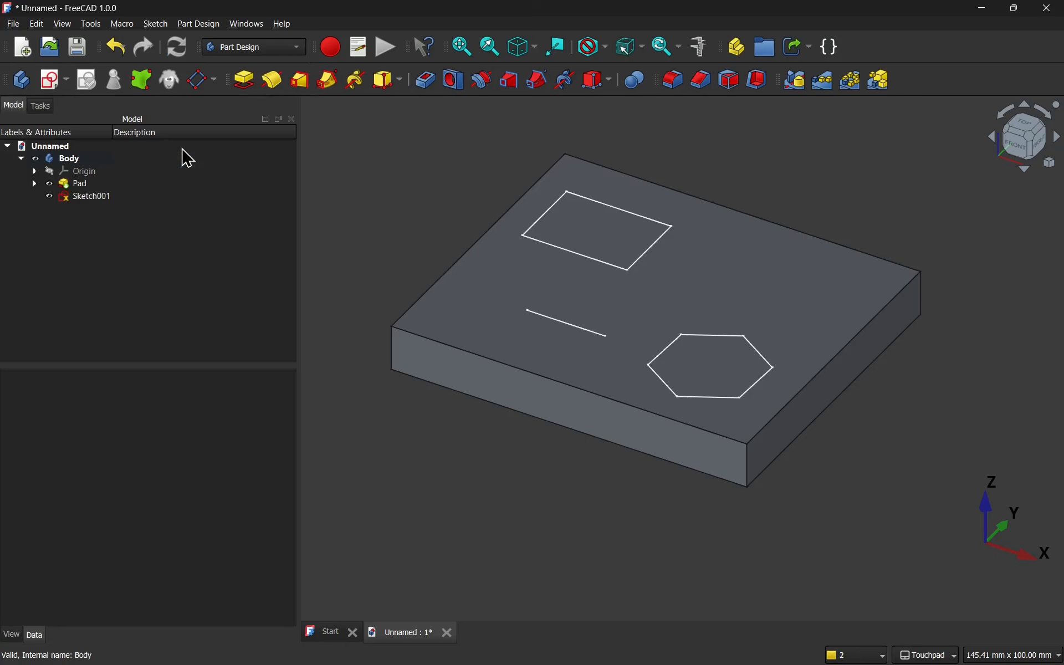
Step: Move the loose line onto the rectangle's lower edge in the top-face sketch and try to pad the sketch
double_click(85, 197)
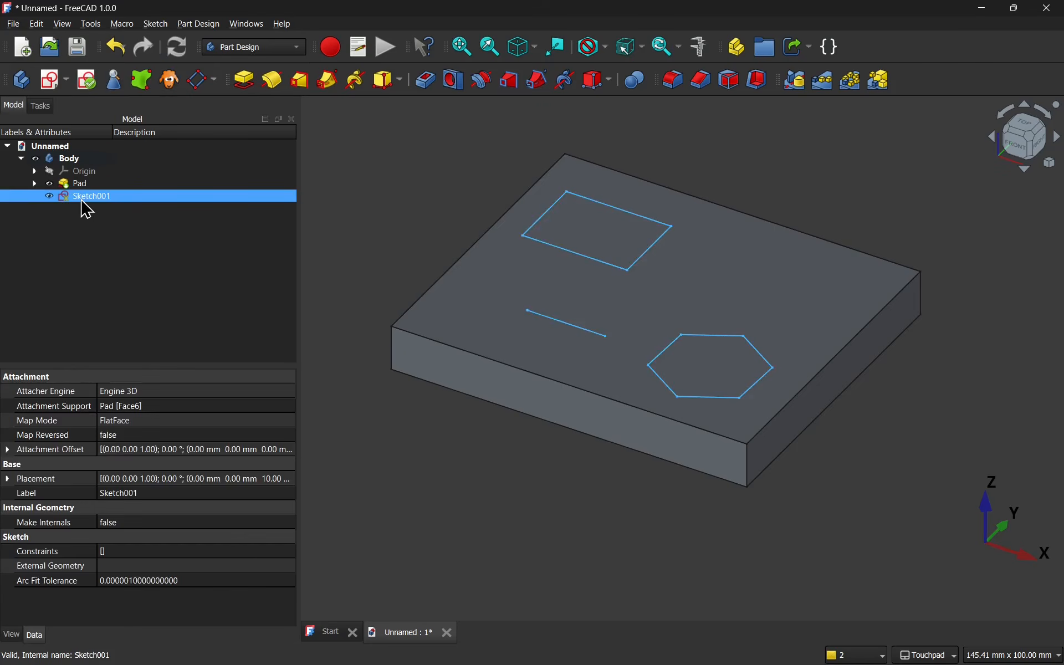
mouse_move(621, 438)
left_mouse_down()
mouse_move(606, 438)
mouse_move(559, 361)
mouse_move(559, 338)
mouse_move(573, 339)
left_mouse_up()
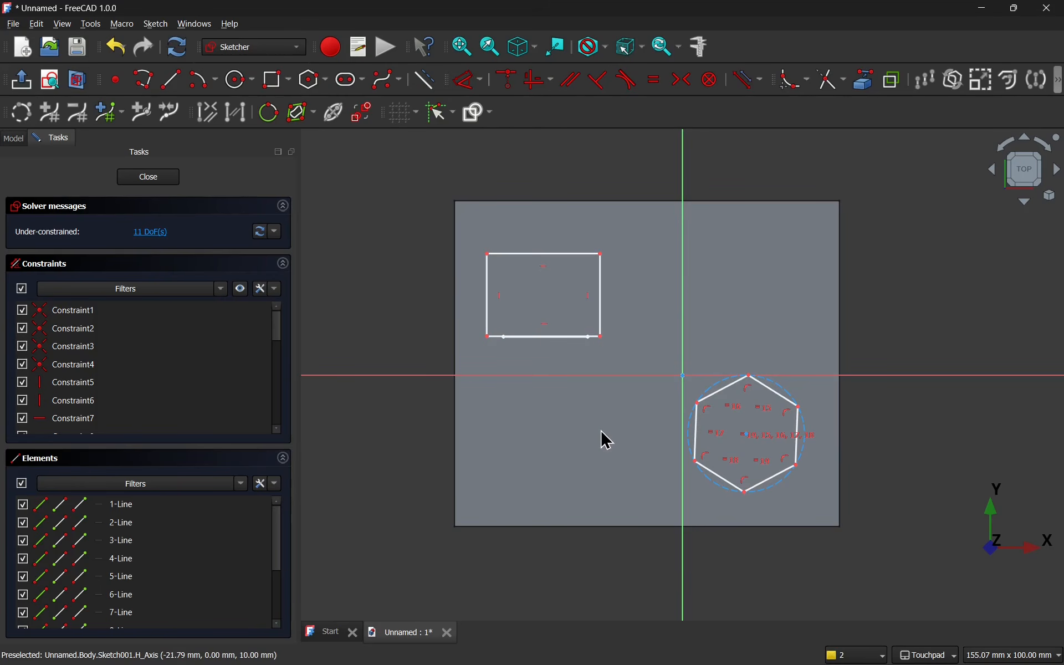
left_click(149, 179)
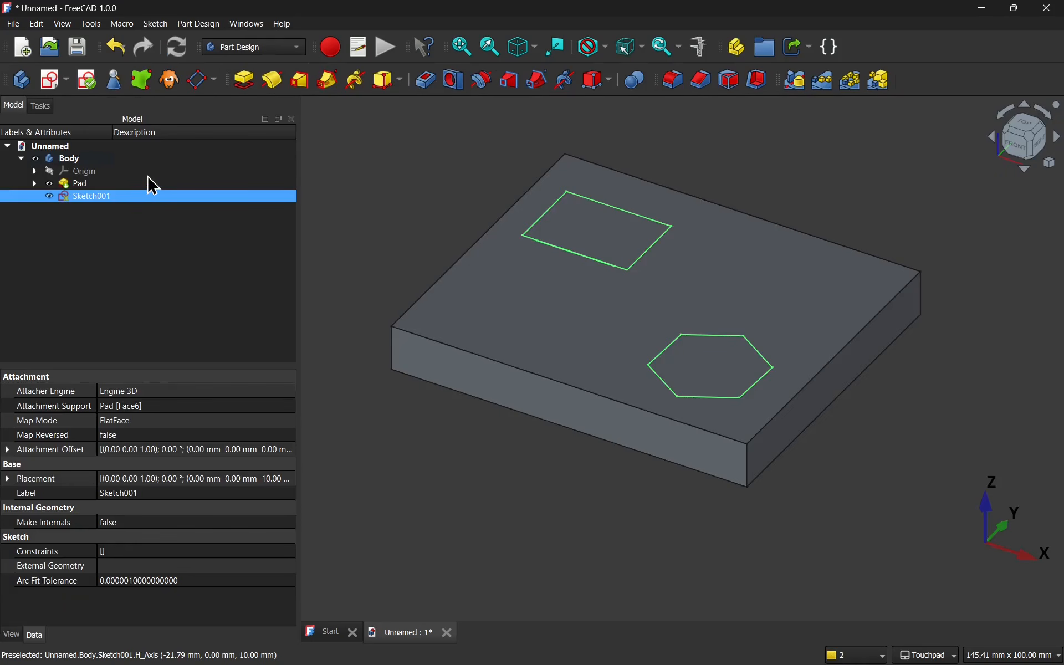
left_click(243, 80)
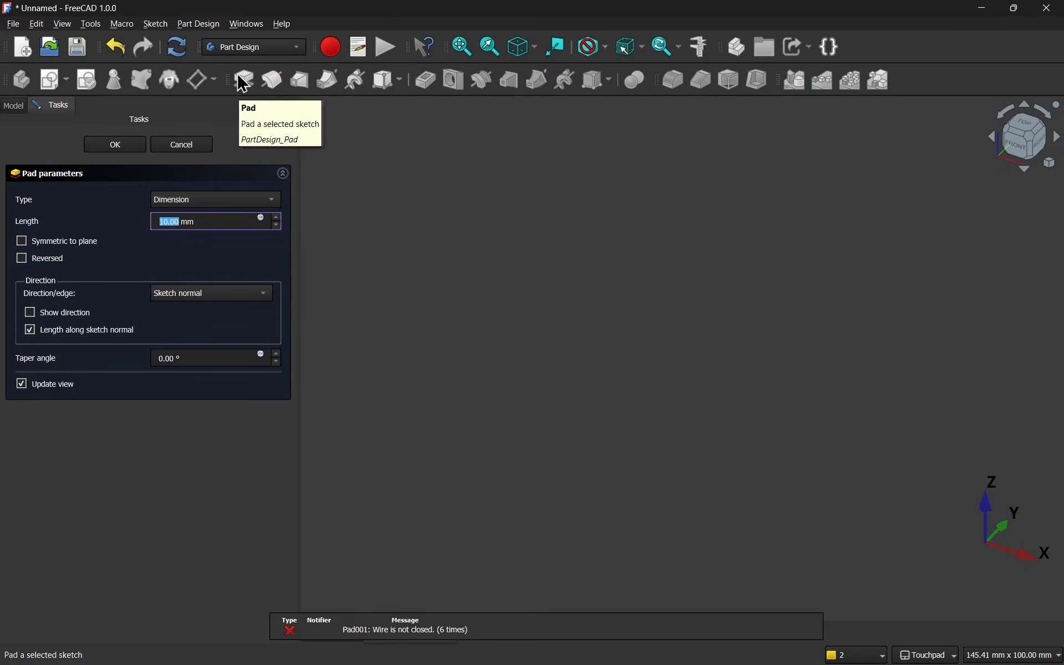
left_click(198, 148)
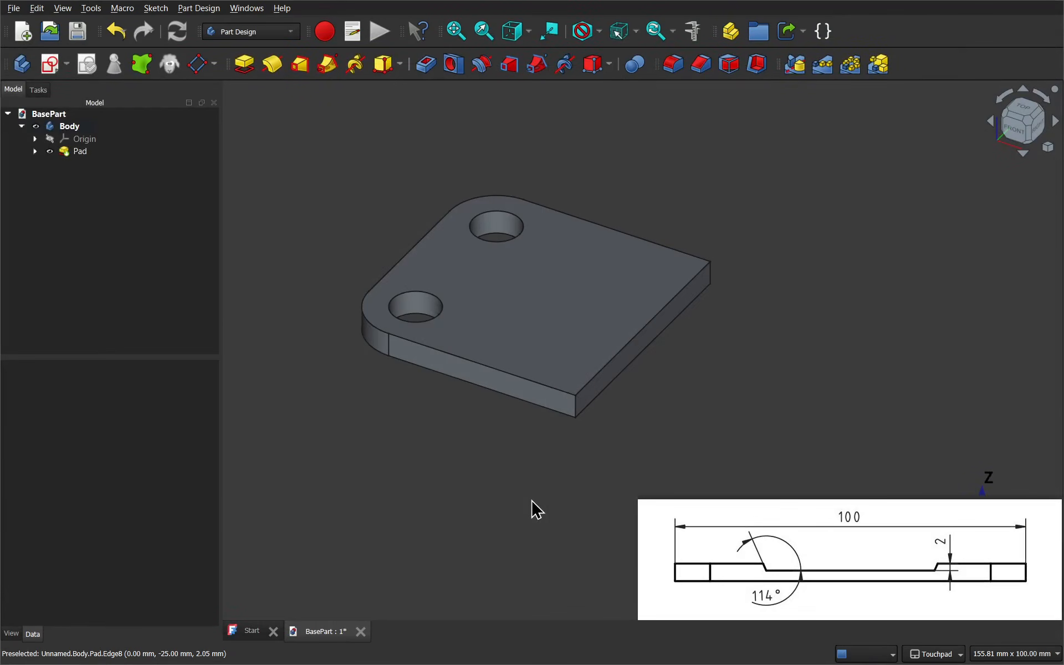
Step: Create a sketch on the straight front side face of the BasePart plate and check its attachment support property
left_click(530, 404)
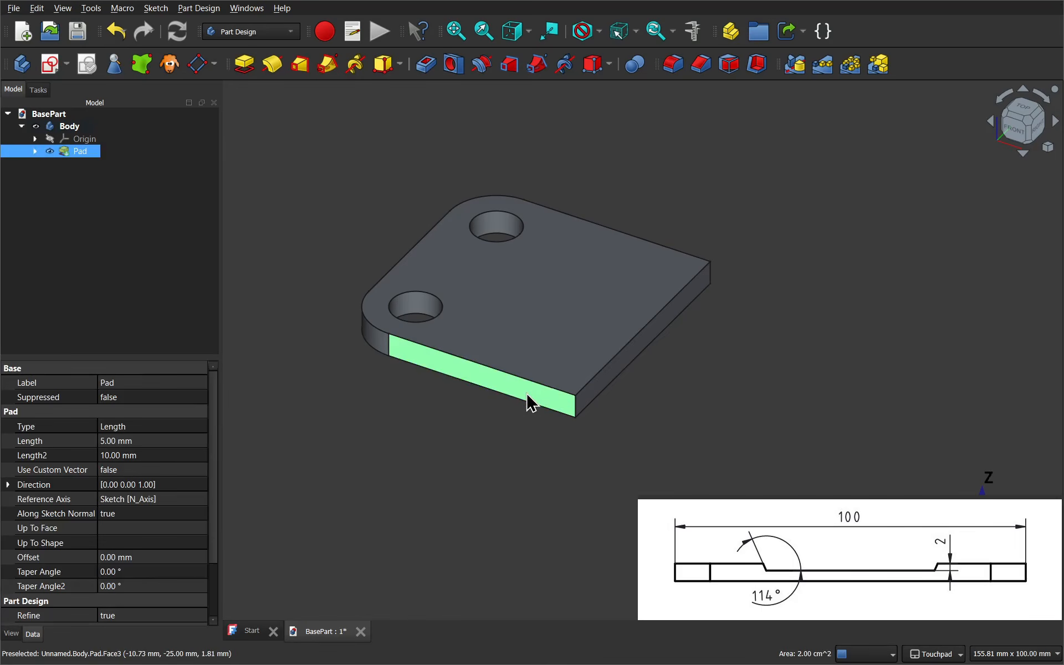
left_click(50, 66)
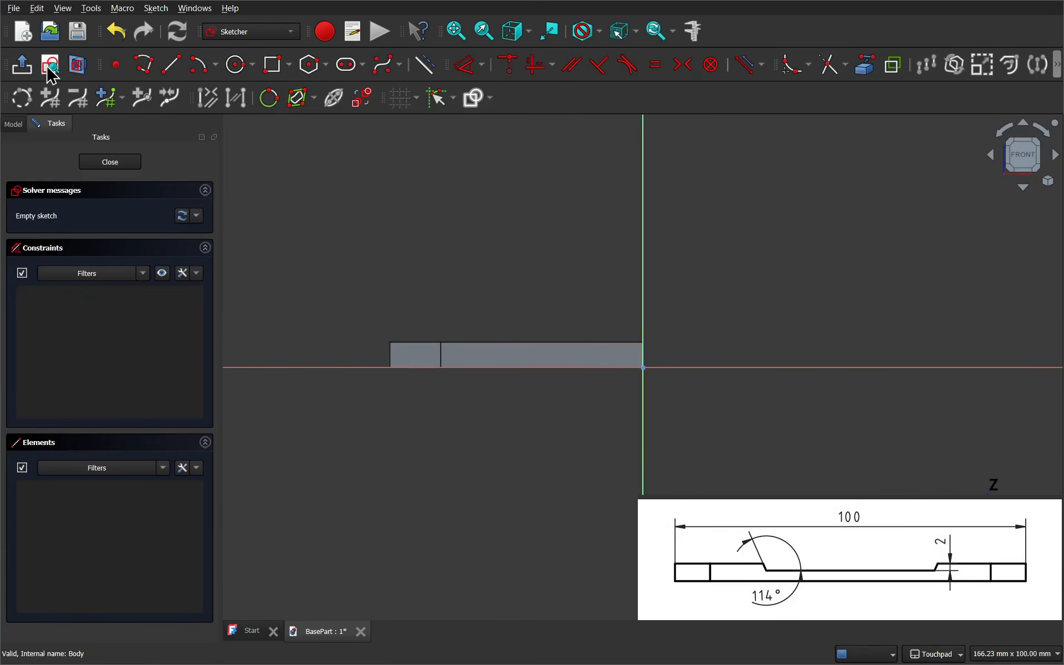
left_click(14, 124)
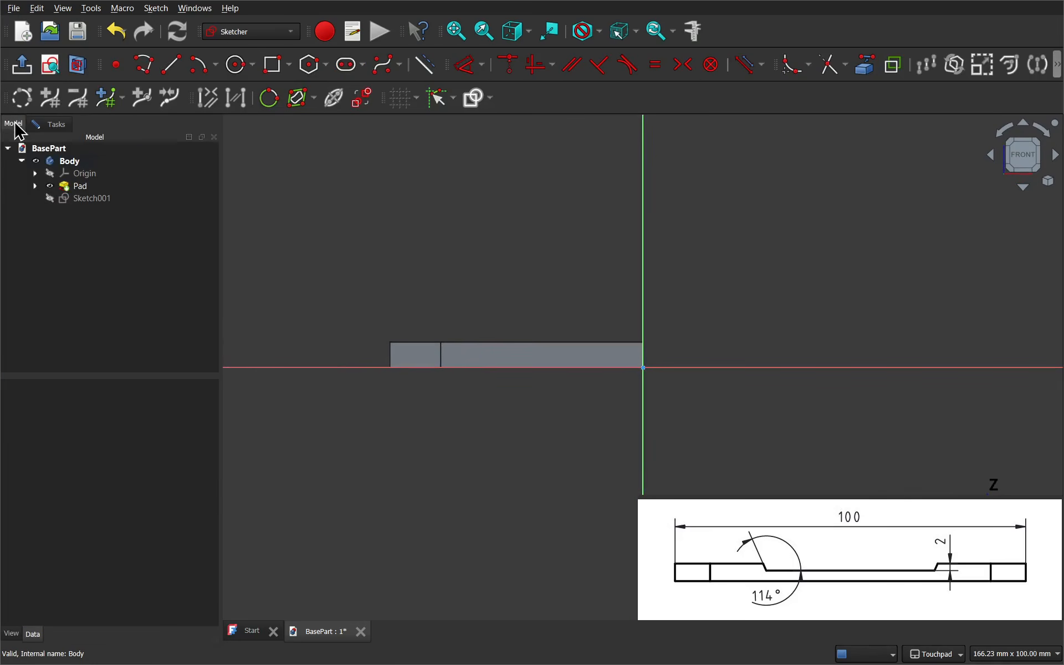
left_click(101, 201)
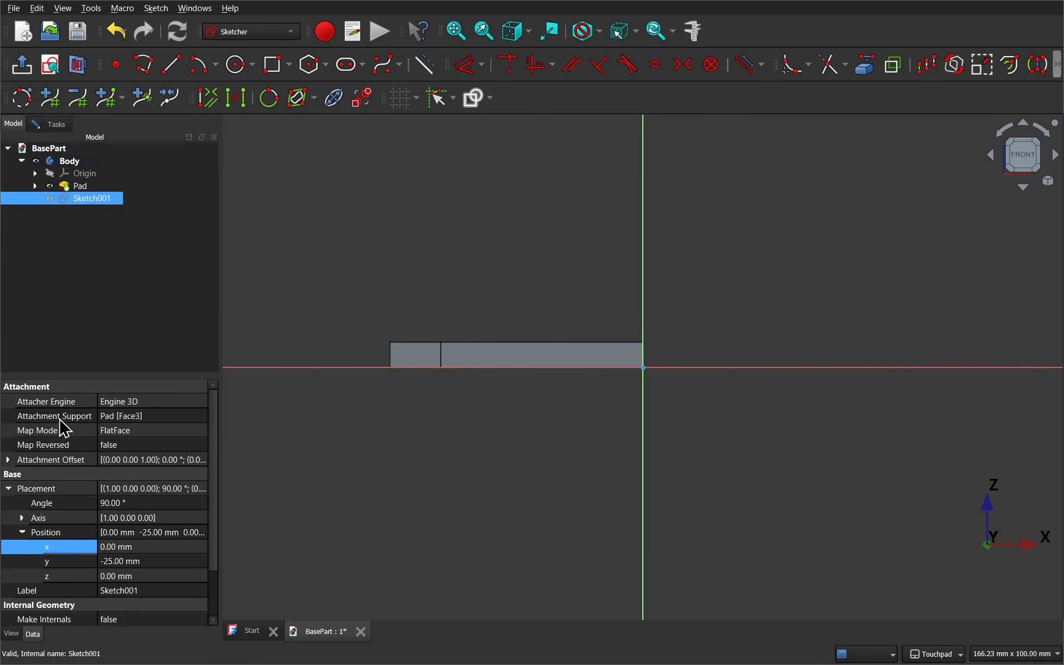
left_click(168, 417)
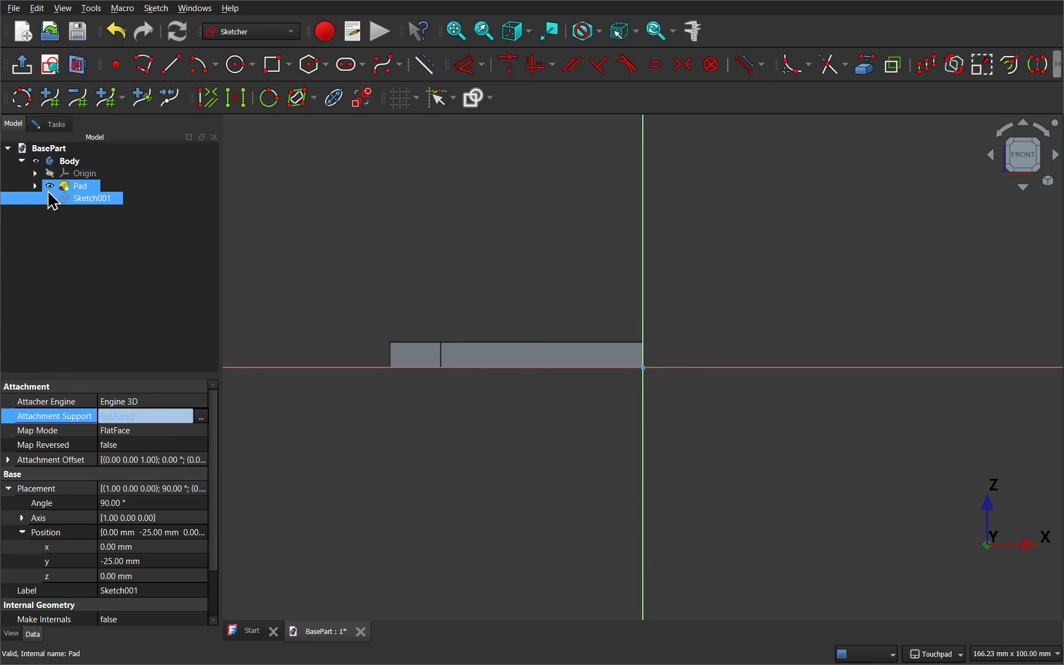
left_click(53, 129)
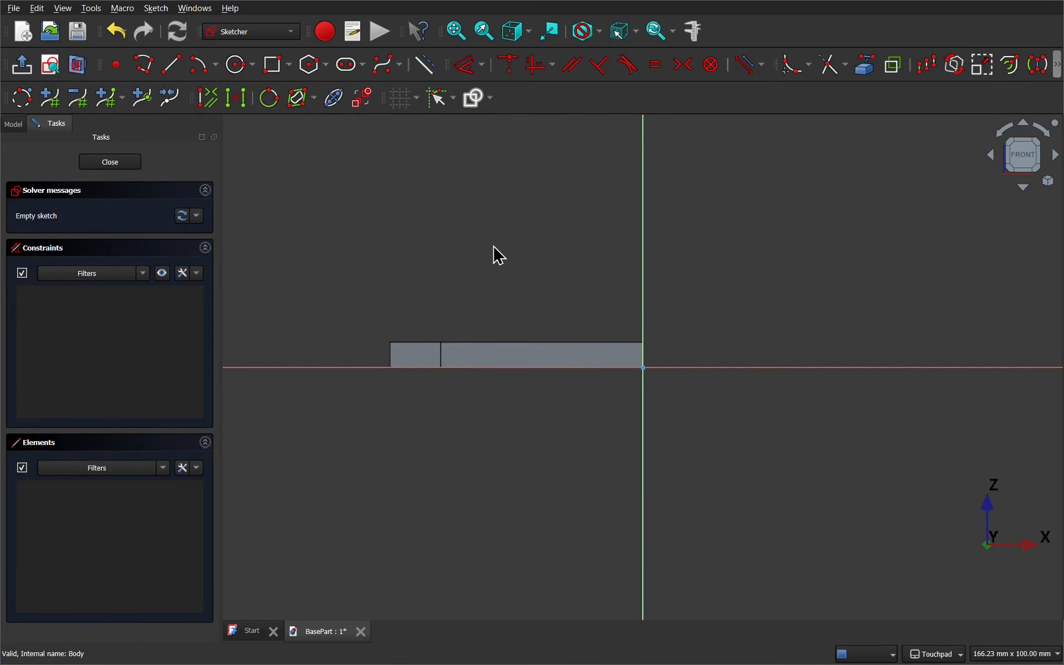
Step: Link the upper edge of the plate's front side face into the sketch as external geometry
mouse_move(553, 234)
left_mouse_down("shift")
mouse_move(568, 286)
mouse_move(546, 254)
mouse_move(544, 244)
mouse_move(573, 301)
mouse_move(534, 247)
left_mouse_up("shift")
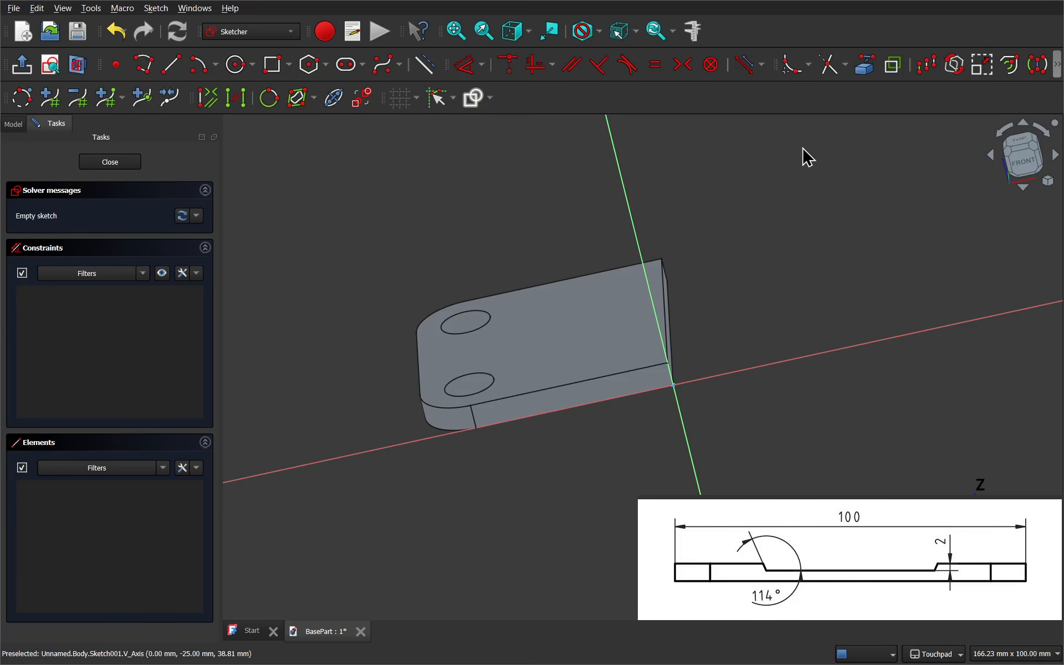
left_click(866, 72)
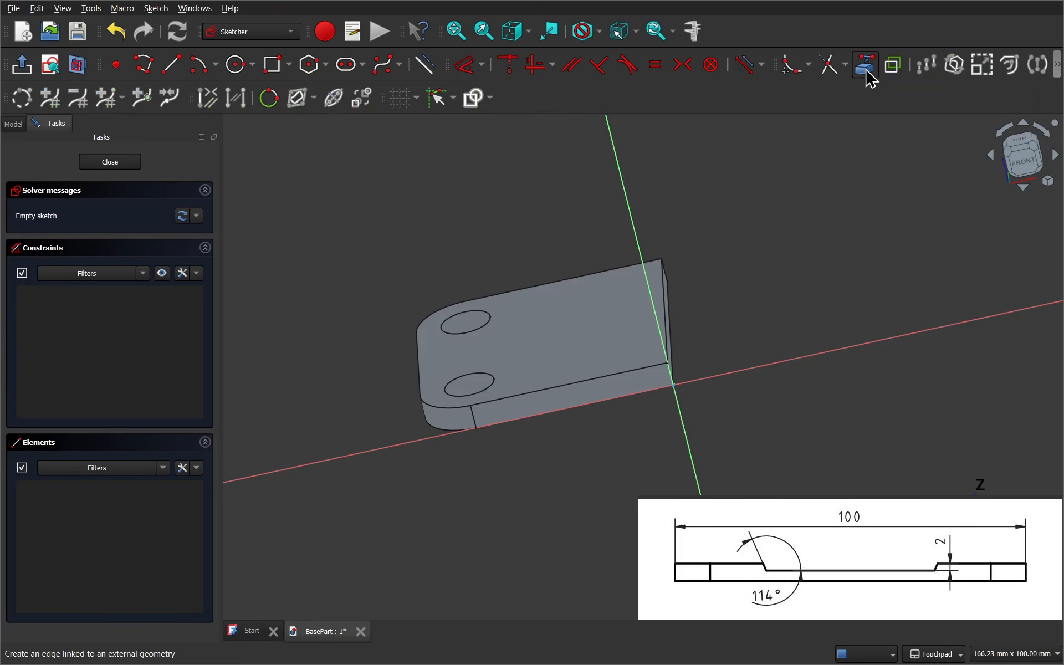
left_click(615, 374)
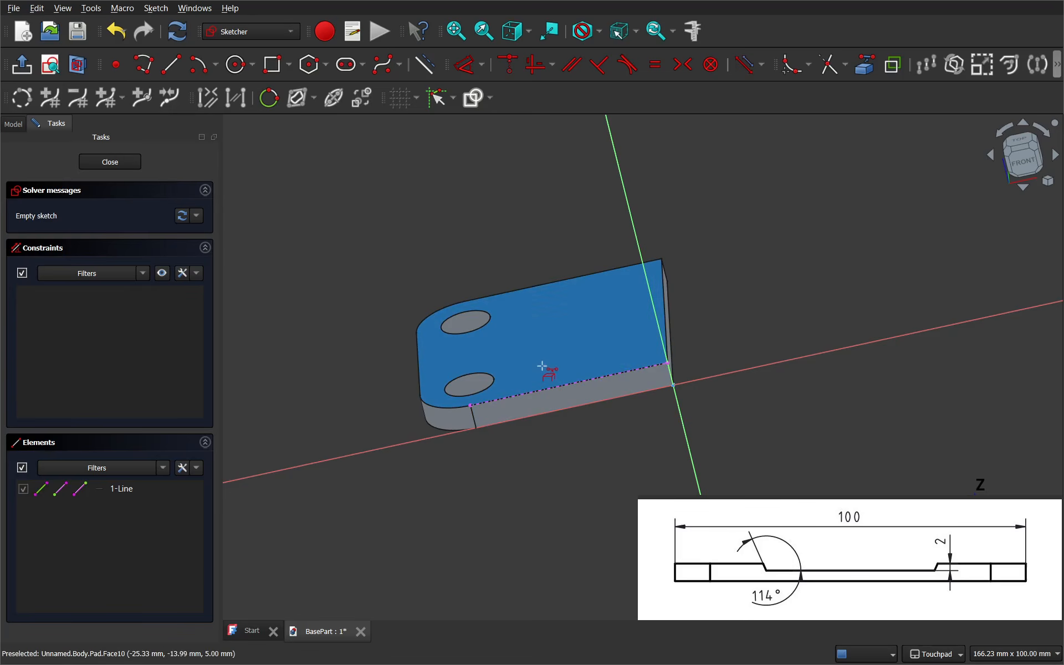
left_click_drag(543, 367, 536, 339, "alt")
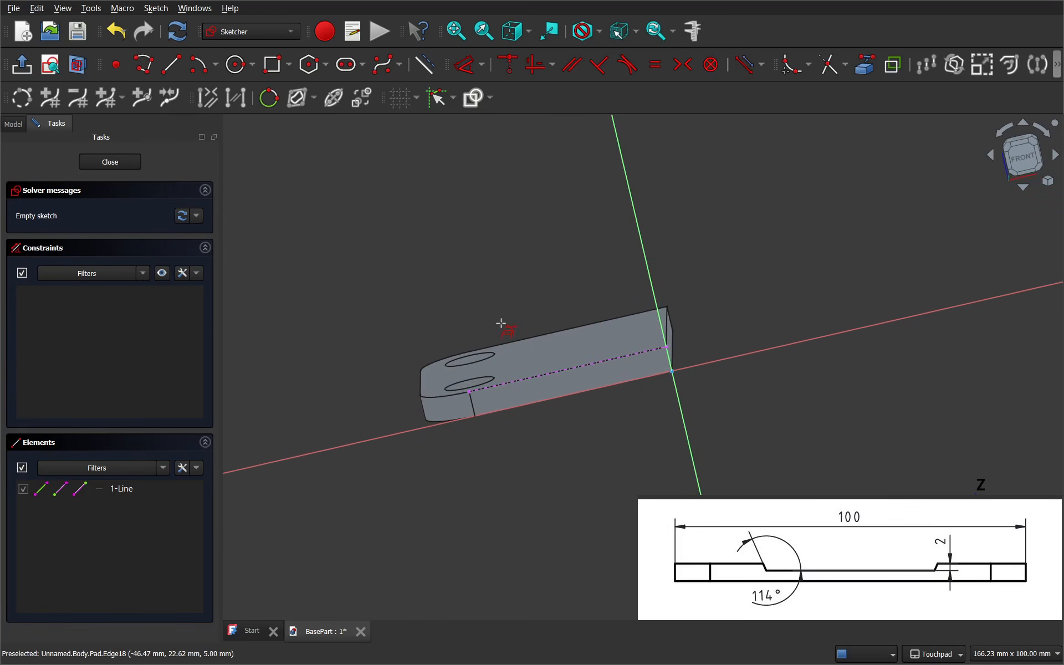
Step: Draw a closed four-line polyline between the vertical axis and linked edge, about 22 mm wide at the top and 2.6 mm deep, with a slanted outer side
left_click(143, 70)
left_click(1021, 155)
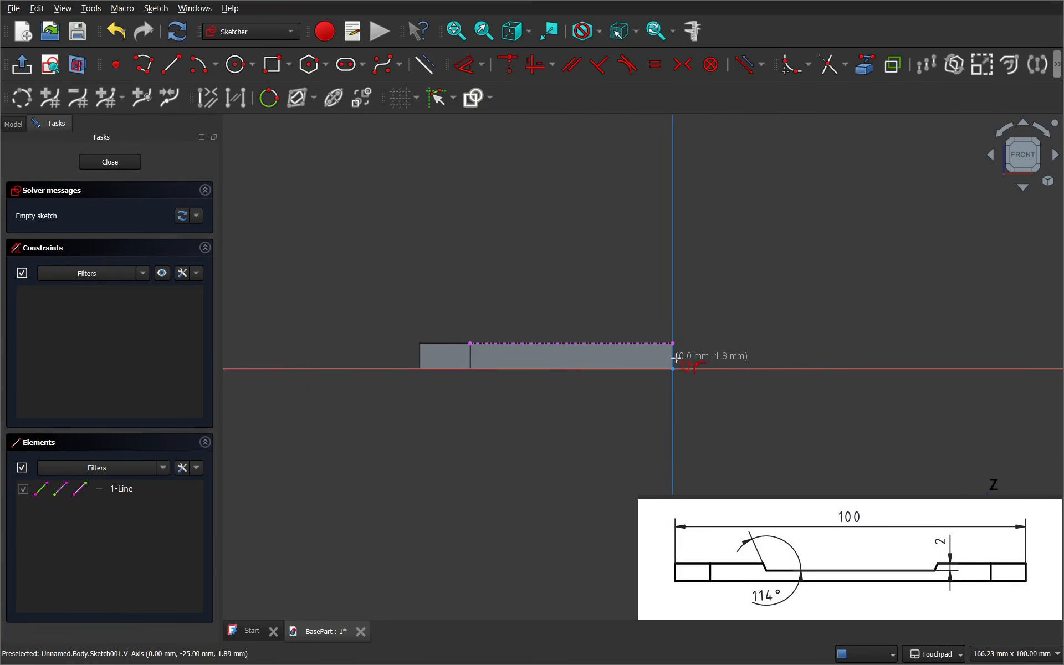
scroll(675, 359, "up", 3)
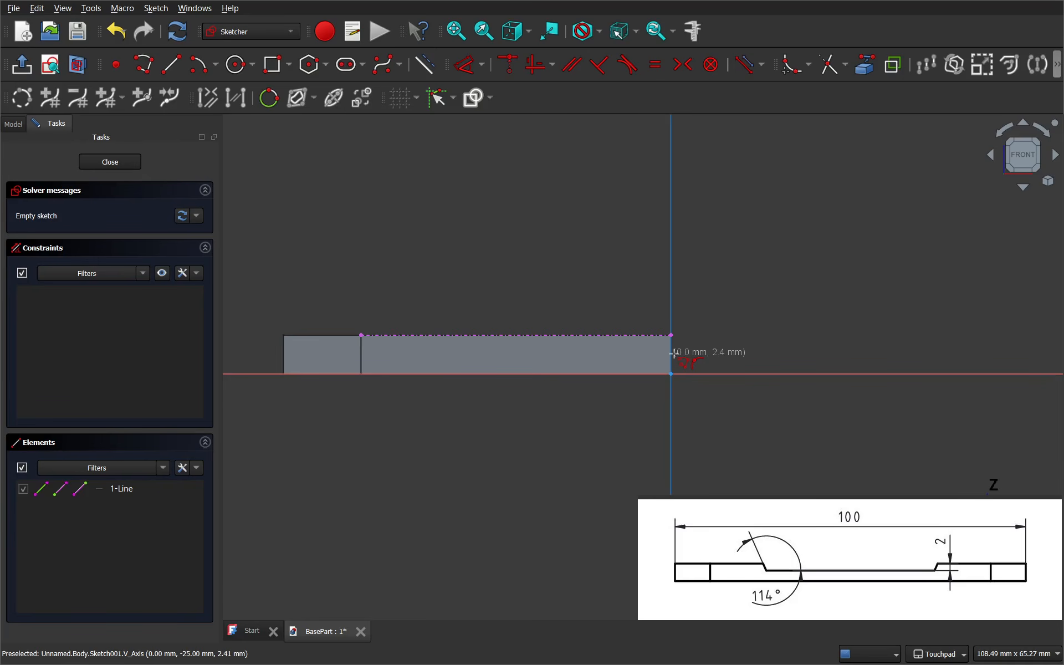
left_click(672, 353)
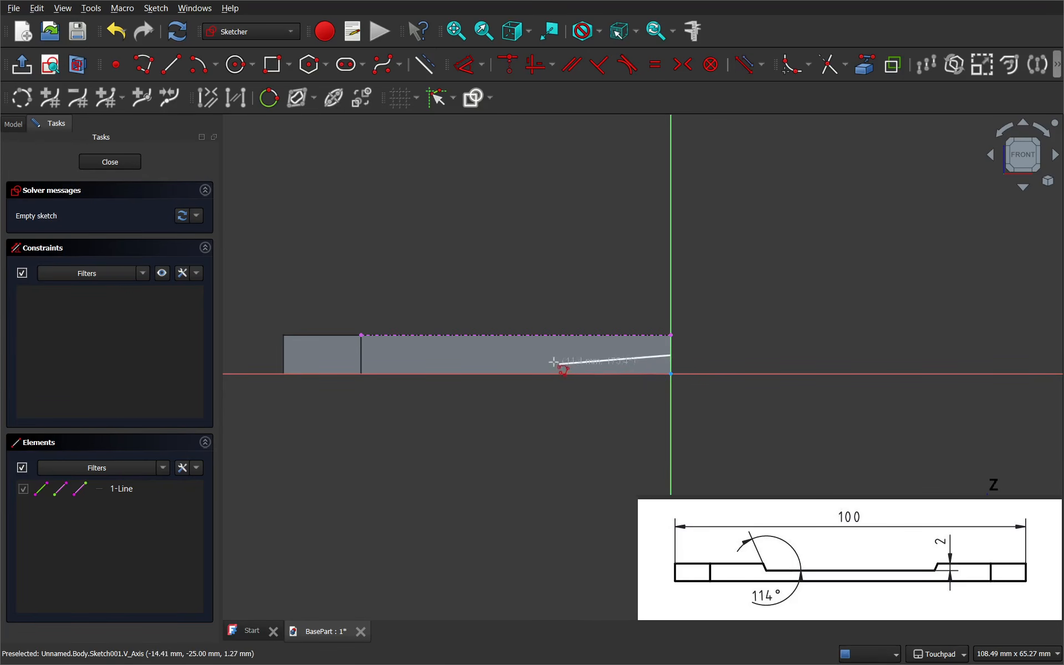
left_click(514, 355)
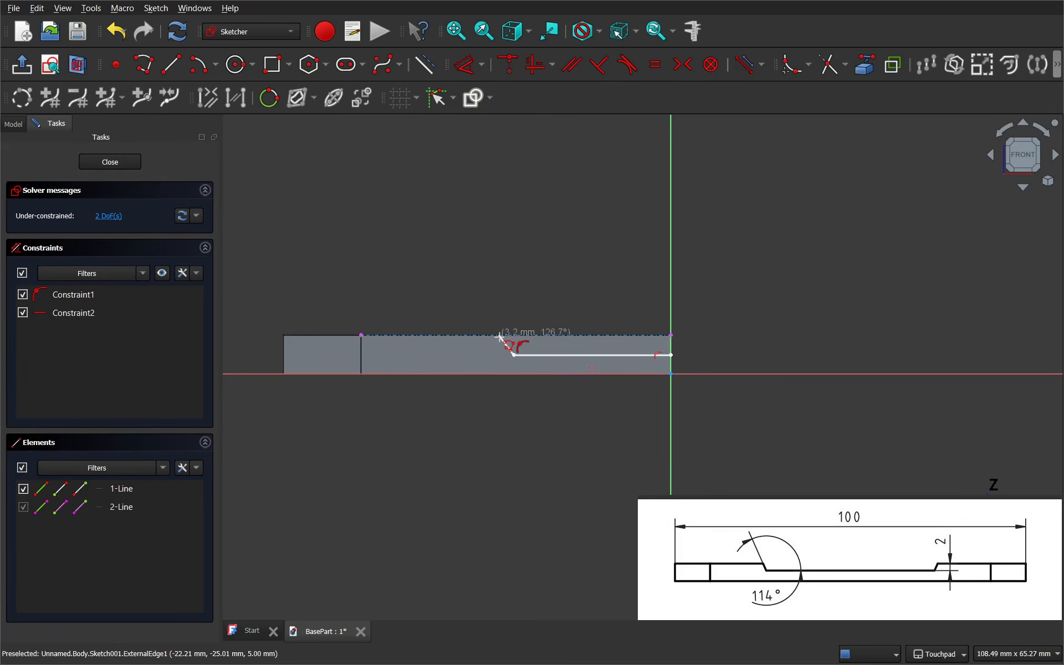
left_click(499, 337)
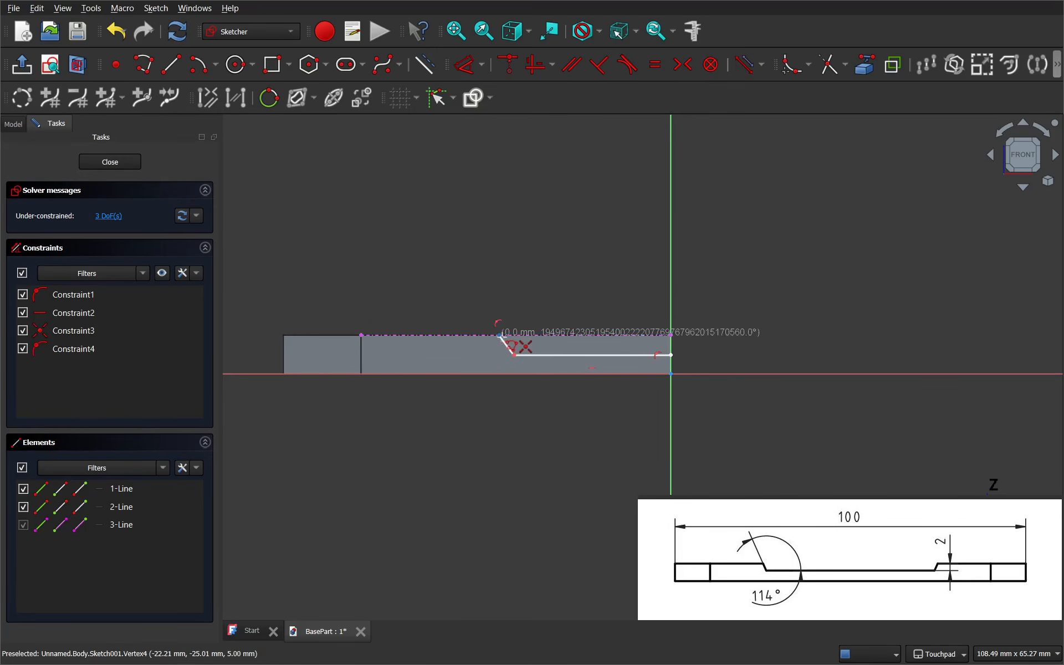
scroll(656, 330, "up", 5)
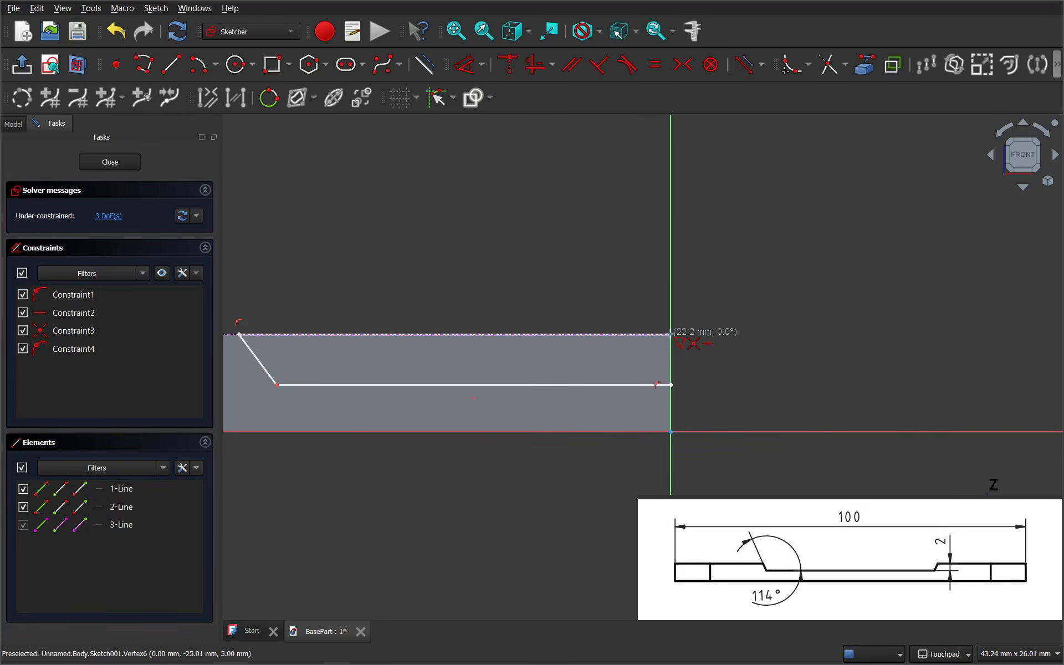
left_click(670, 334)
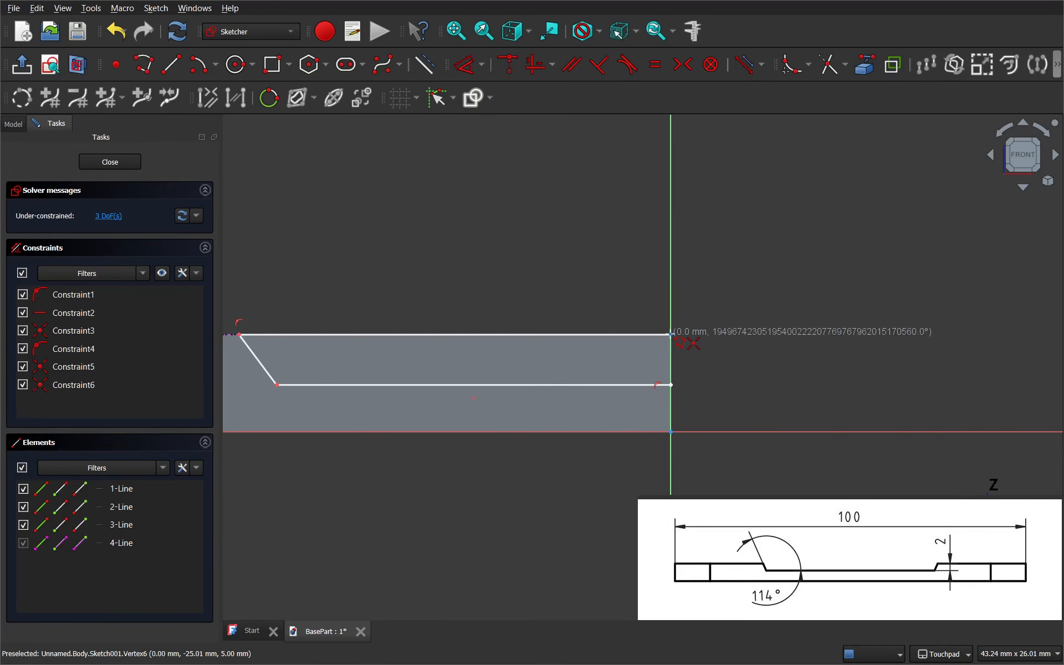
left_click(678, 387)
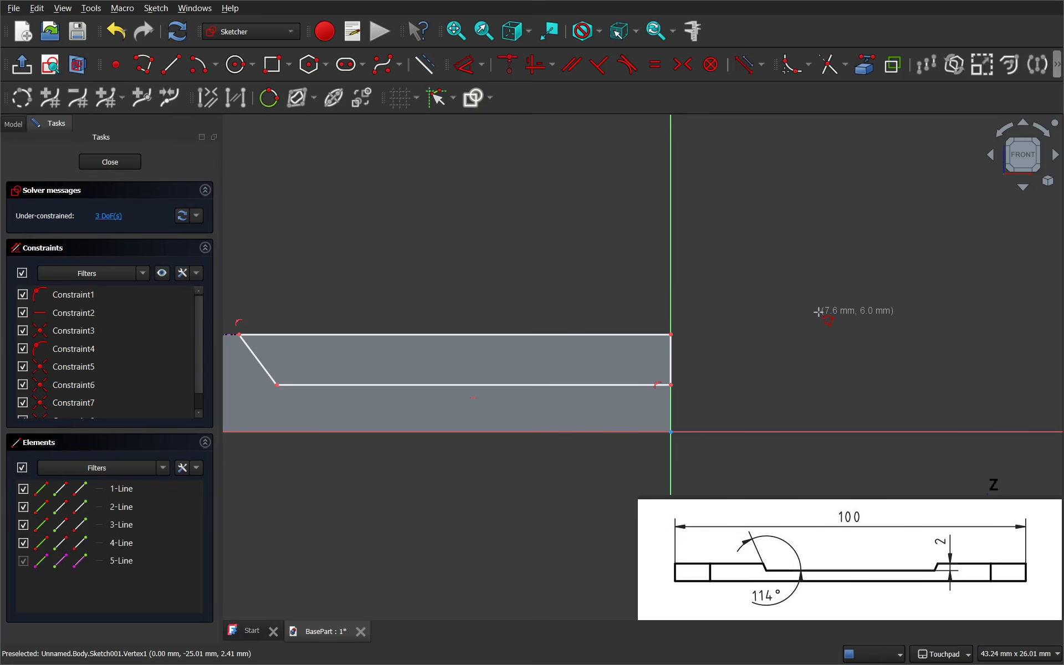
key("Escape")
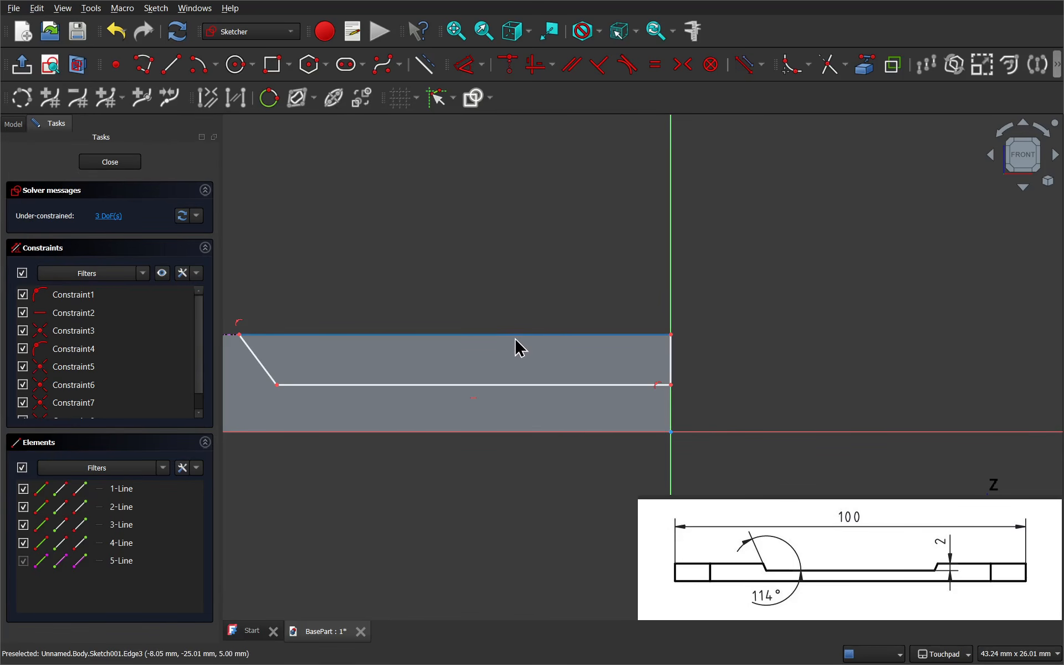
Step: Dimension the profile's short vertical line on the vertical axis to 2 mm
left_click(672, 366)
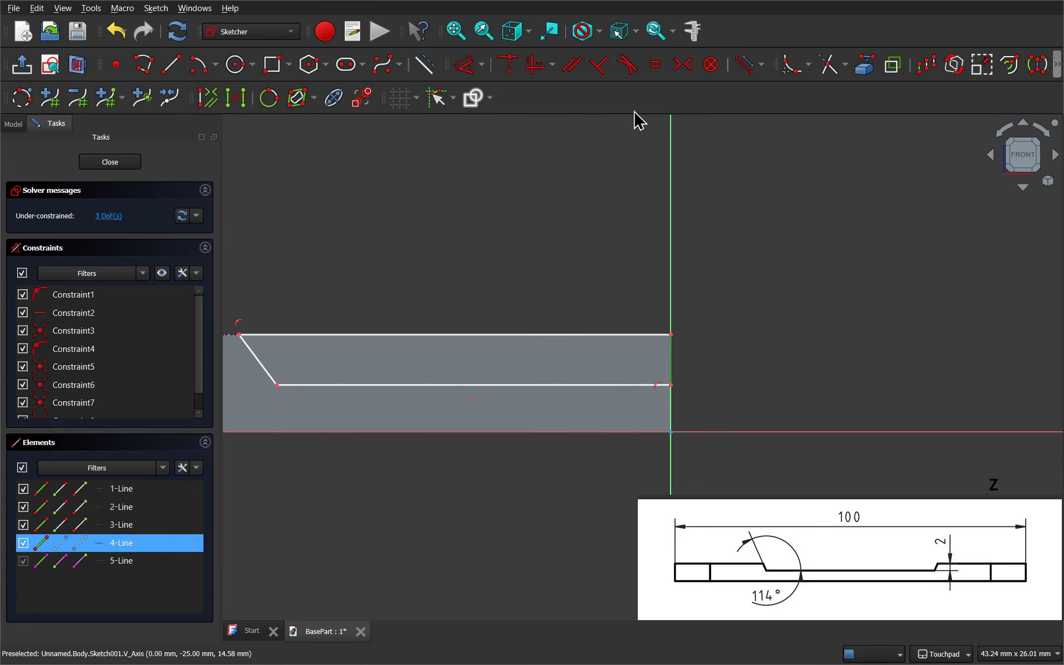
left_click(470, 79)
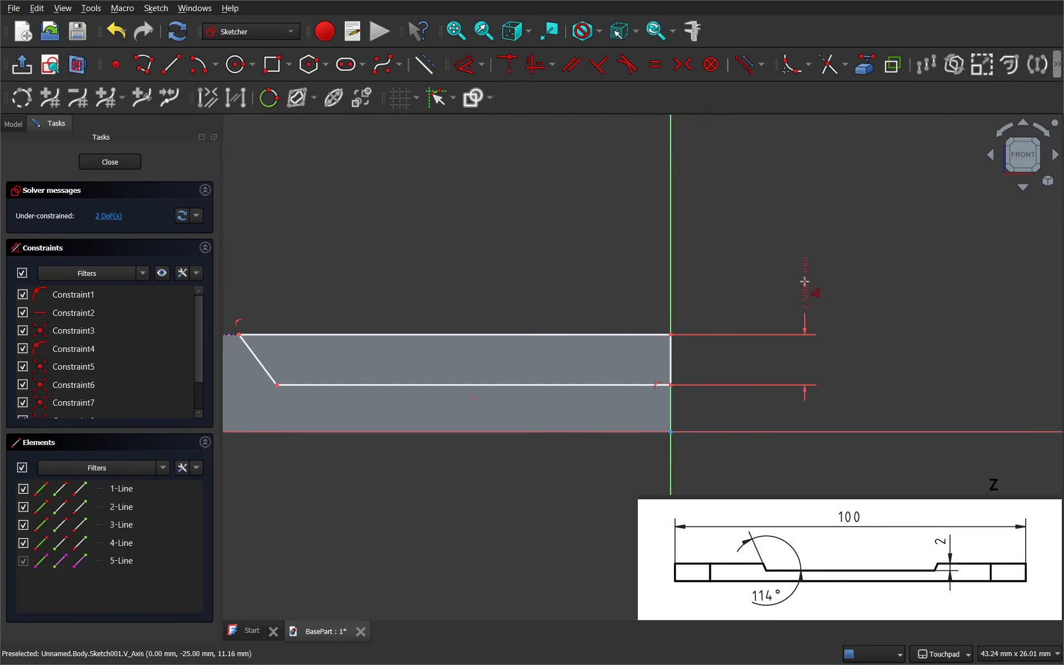
left_click(804, 281)
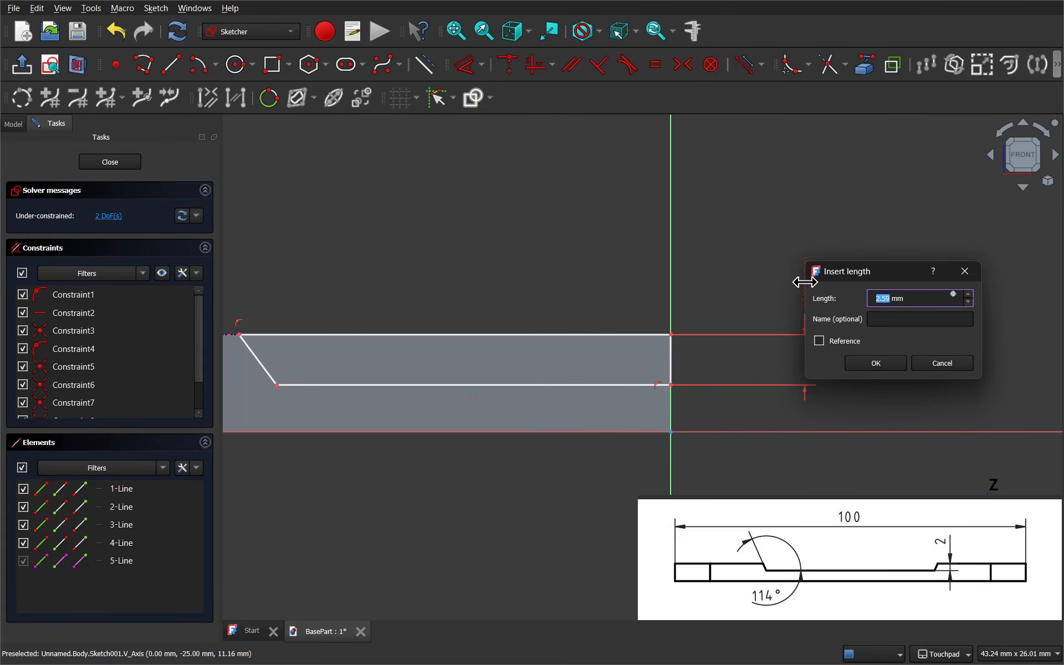
type("2")
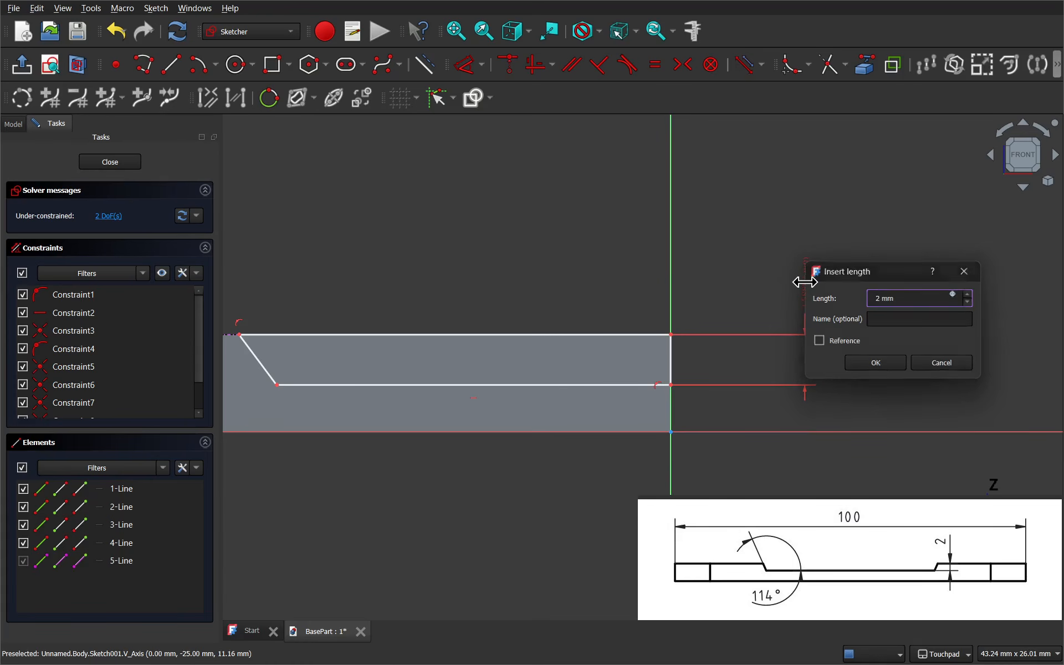
key("Return")
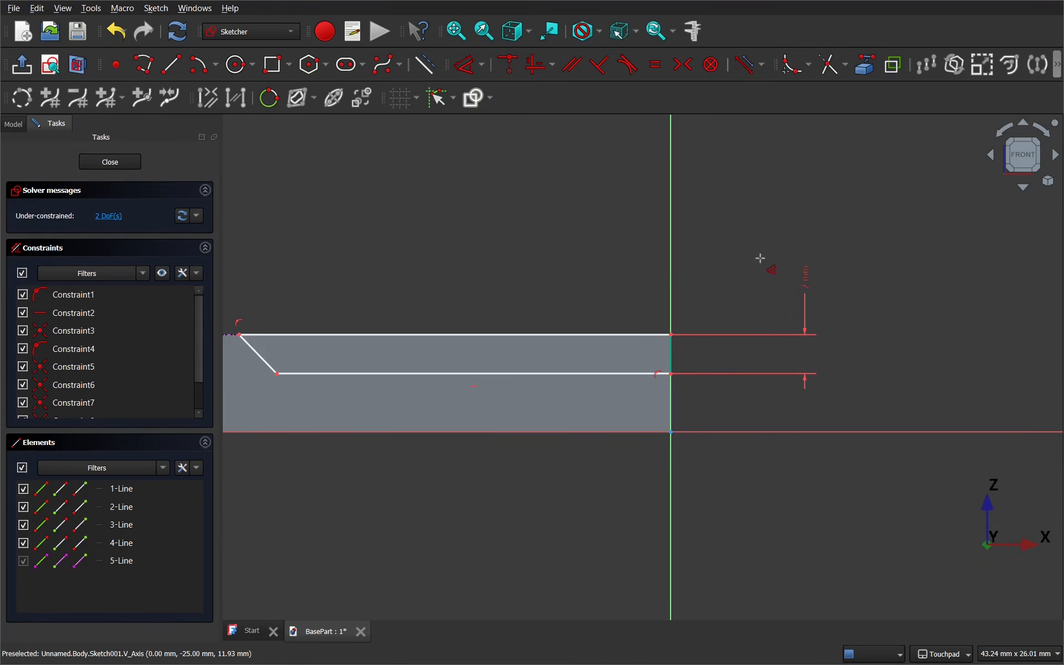
key("Escape")
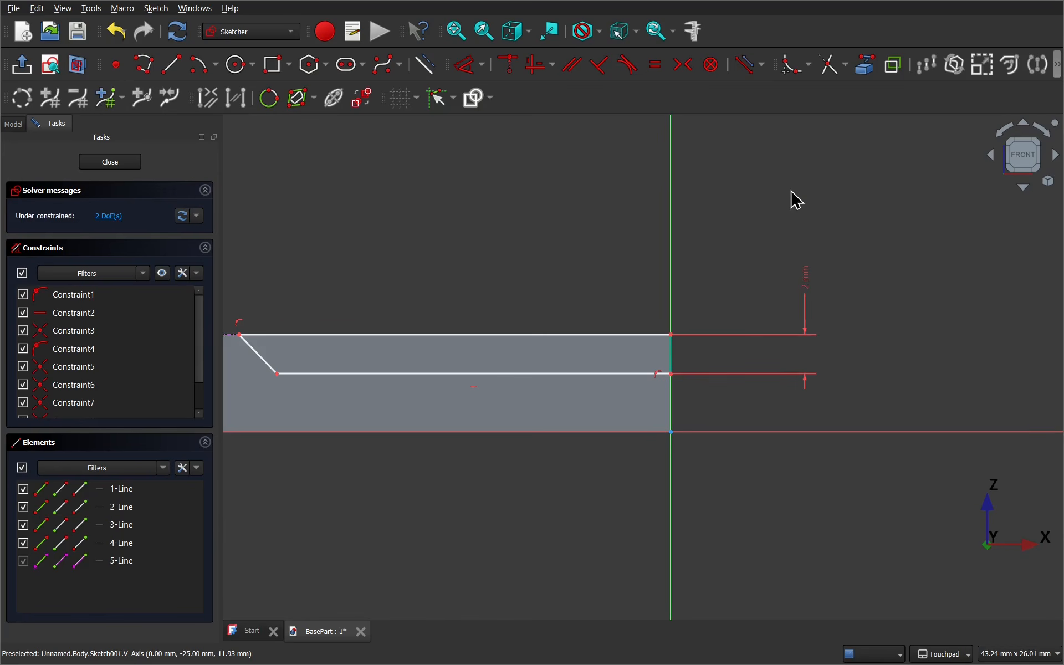
Step: Dimension the profile's lower horizontal line to 24 mm and move the slanted line's upper end outward along the linked edge, away from the vertical axis
left_click(467, 65)
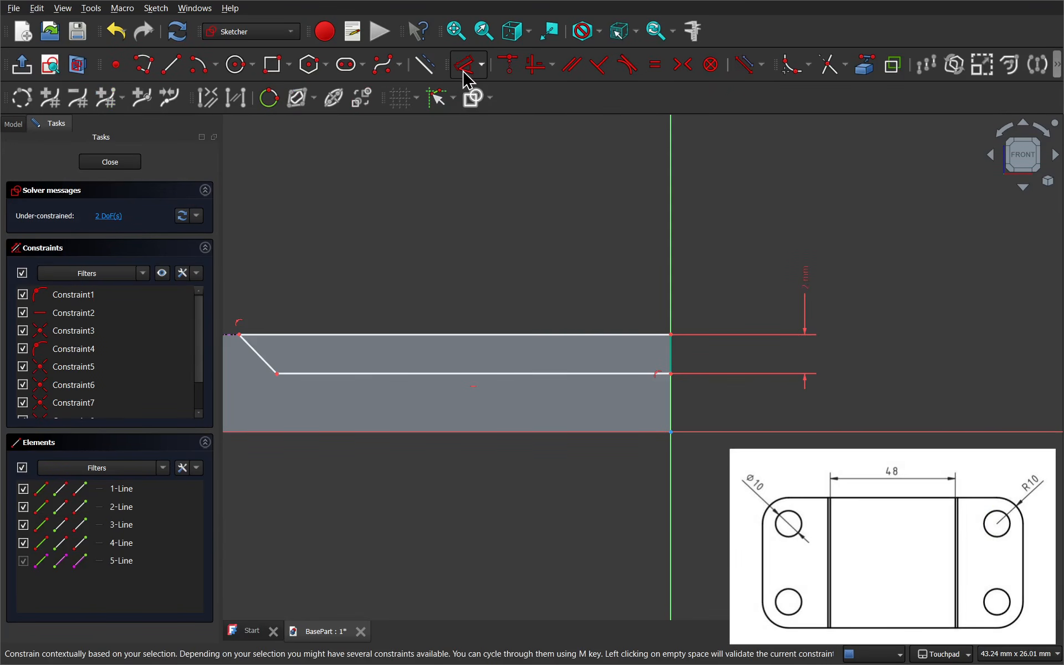
left_click(554, 373)
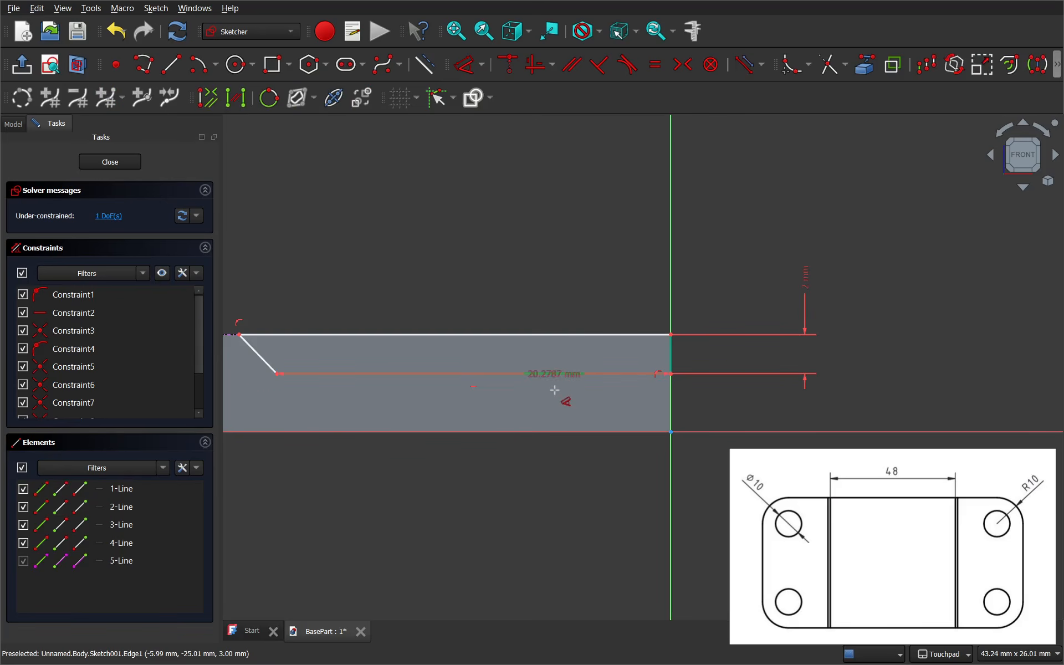
left_click(550, 407)
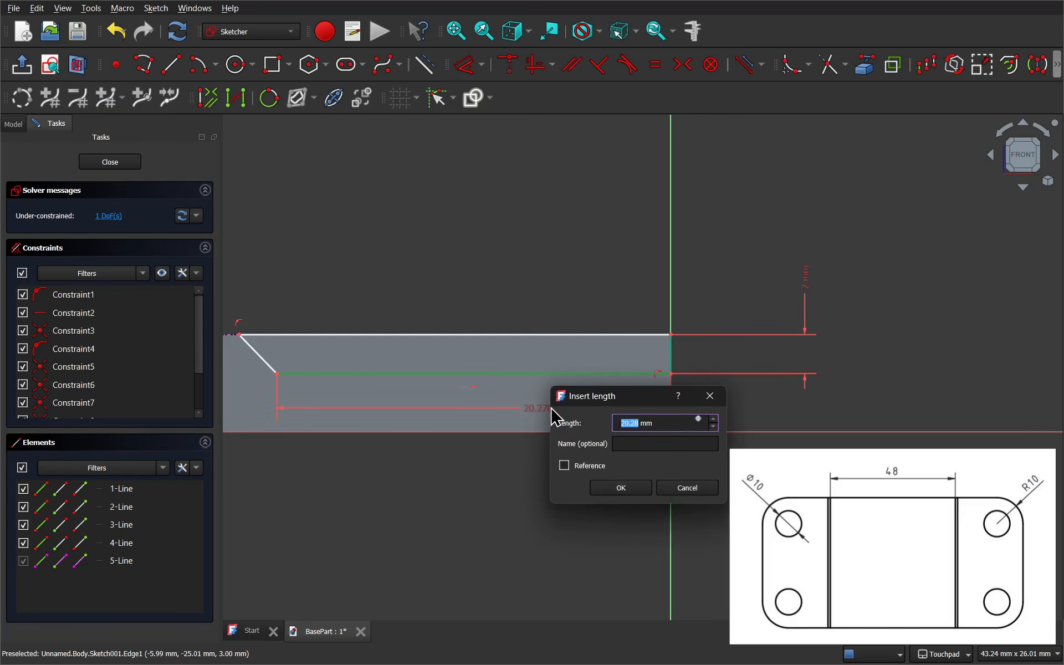
type("2")
key("Return")
mouse_move(552, 406)
middle_mouse_down()
mouse_move(765, 437)
mouse_move(819, 430)
middle_mouse_up()
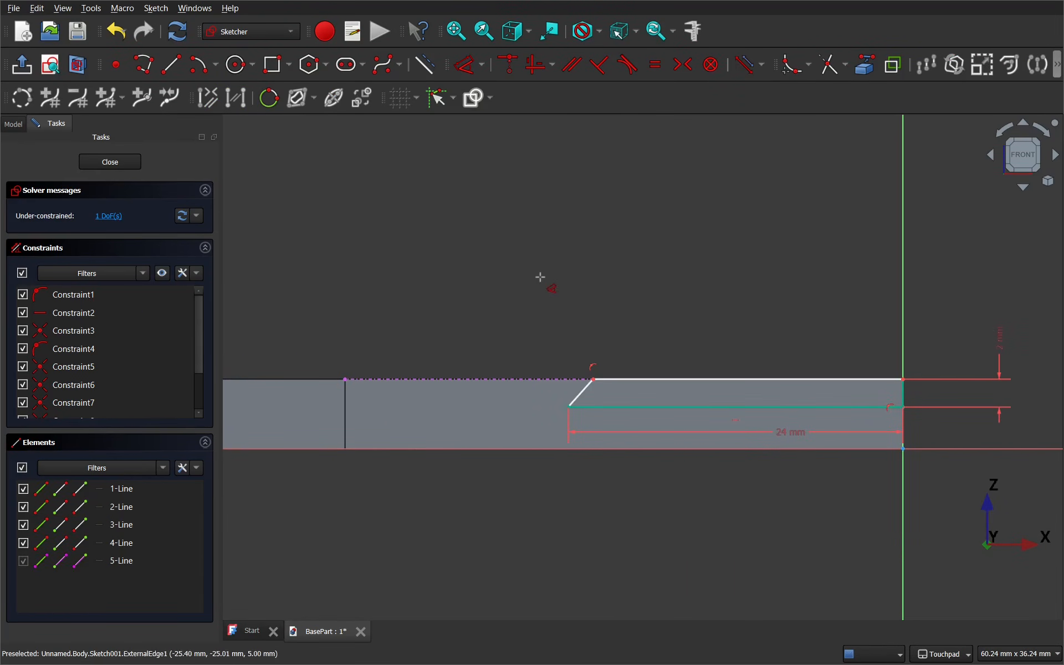
key("Escape")
left_click_drag(594, 381, 527, 383)
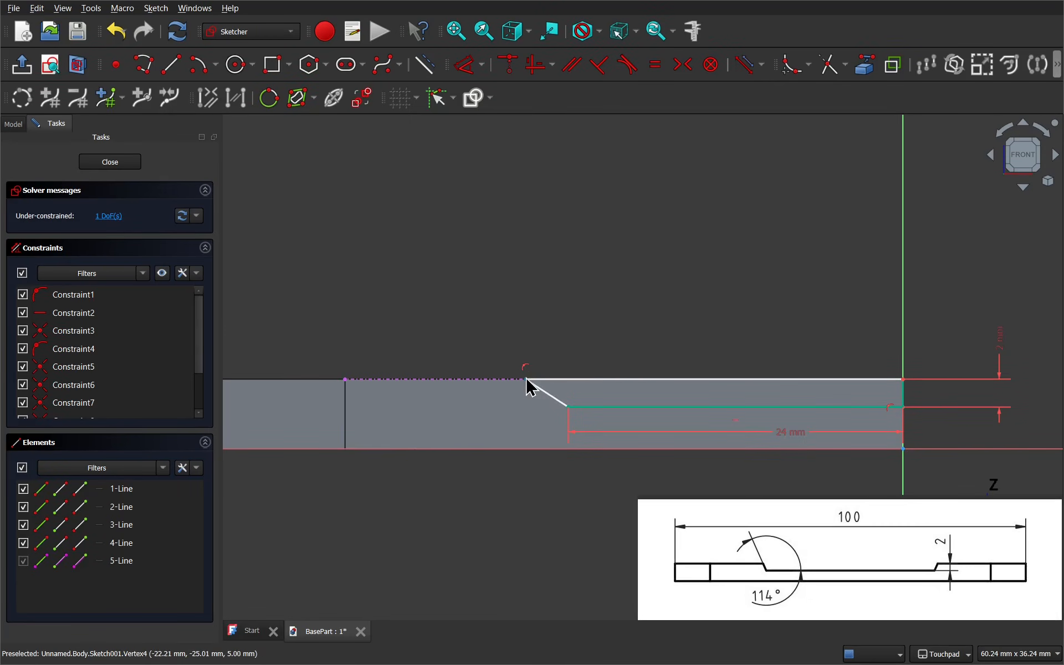
Step: Dimension the angle between the slanted line and the profile's lower horizontal line to 114° and close the sketch
left_click(457, 73)
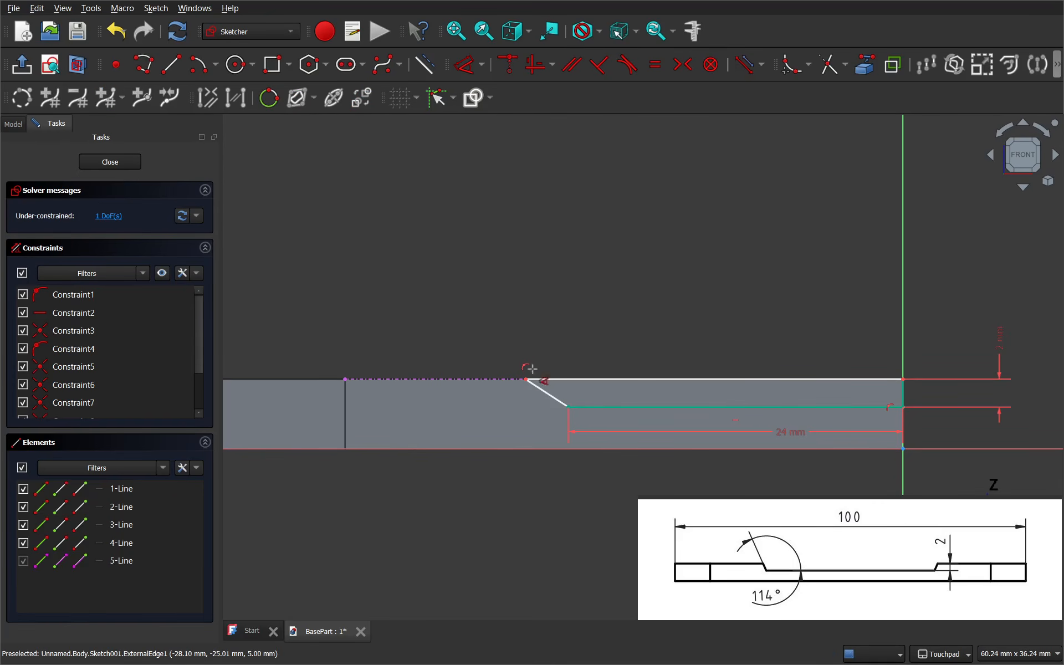
left_click(553, 398)
left_click(575, 353)
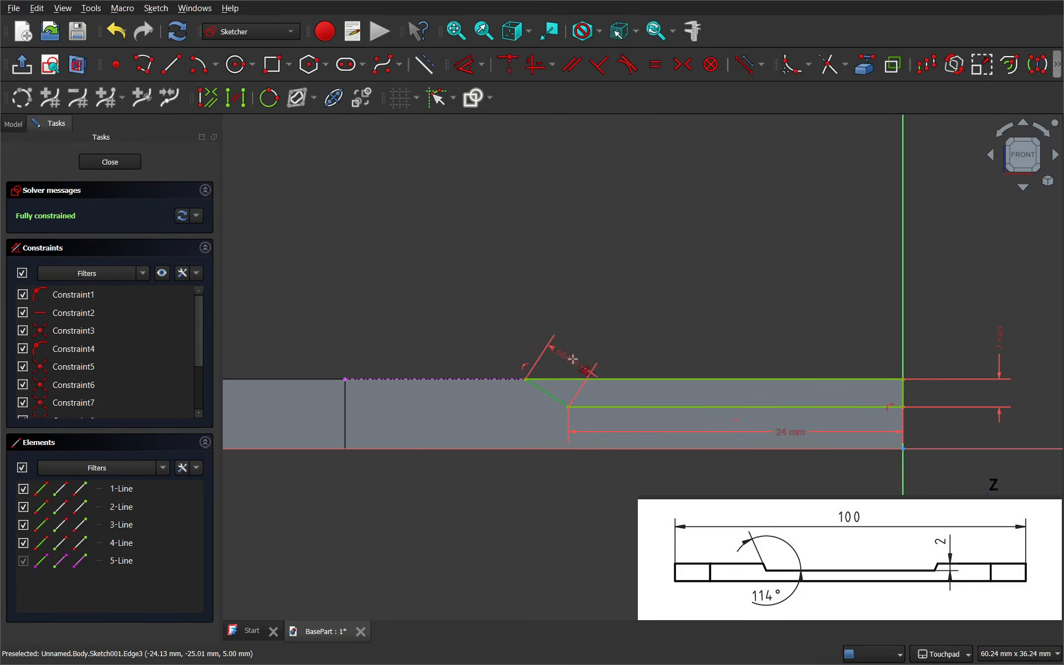
left_click(620, 408)
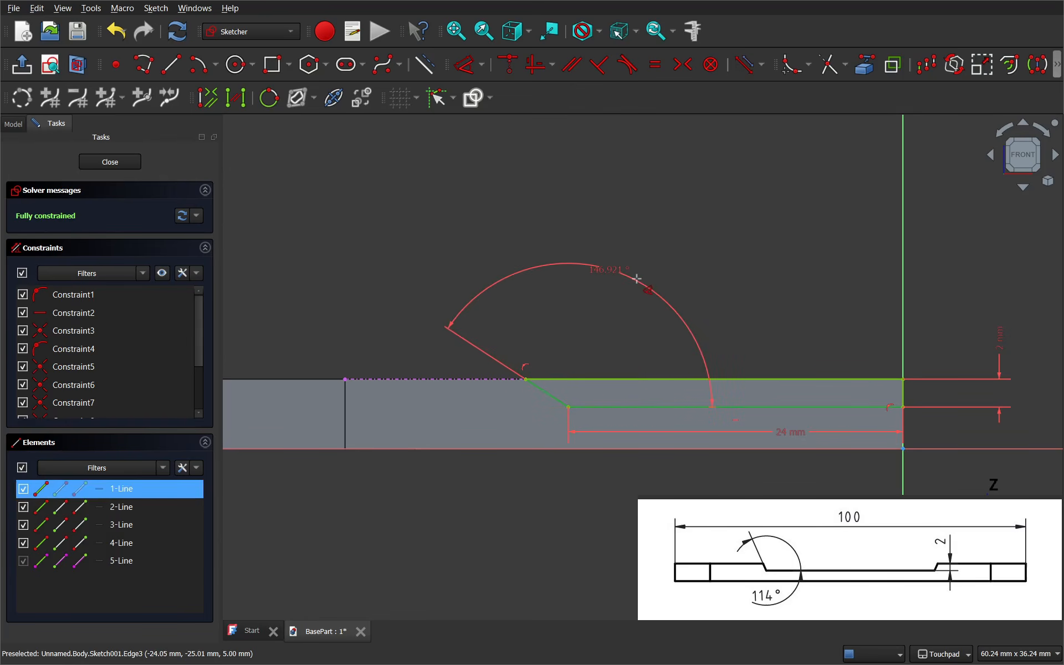
left_click(636, 278)
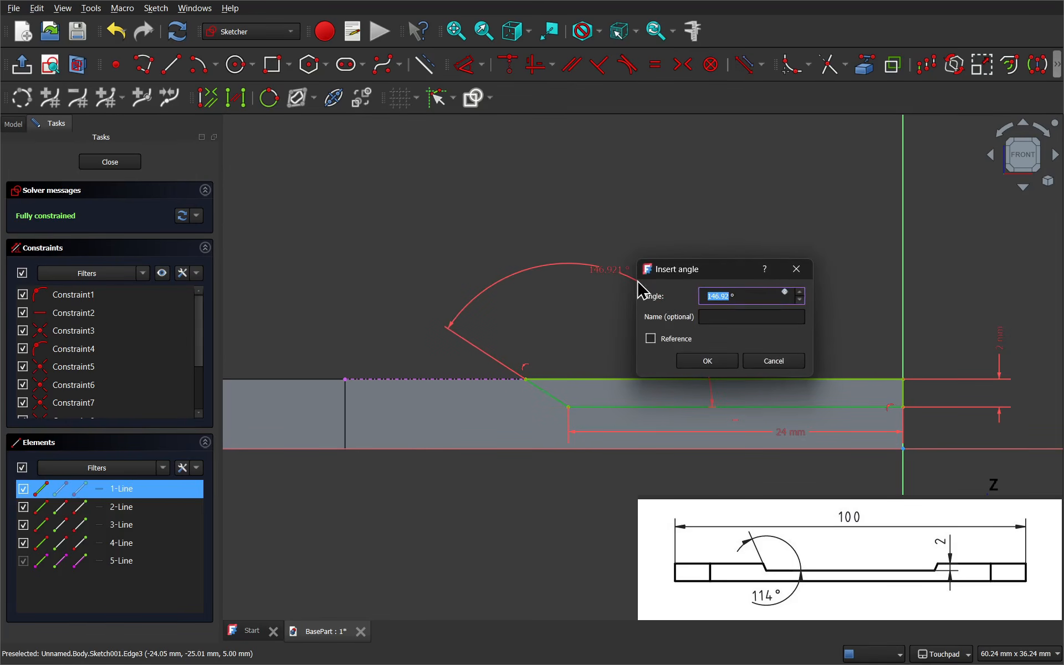
type("1")
key("Return")
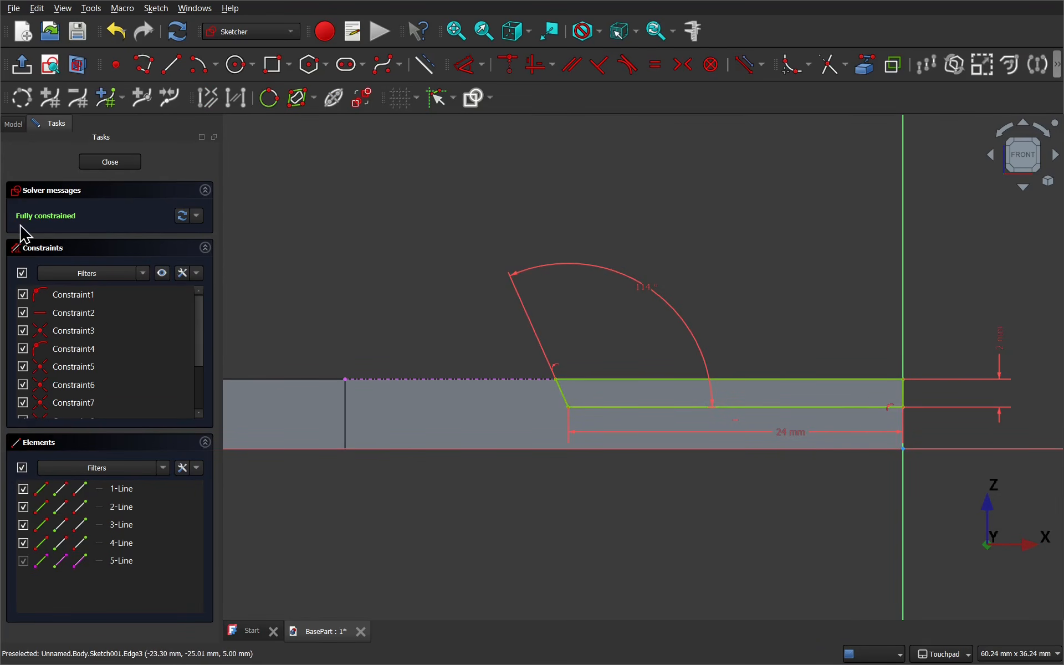
left_click(116, 168)
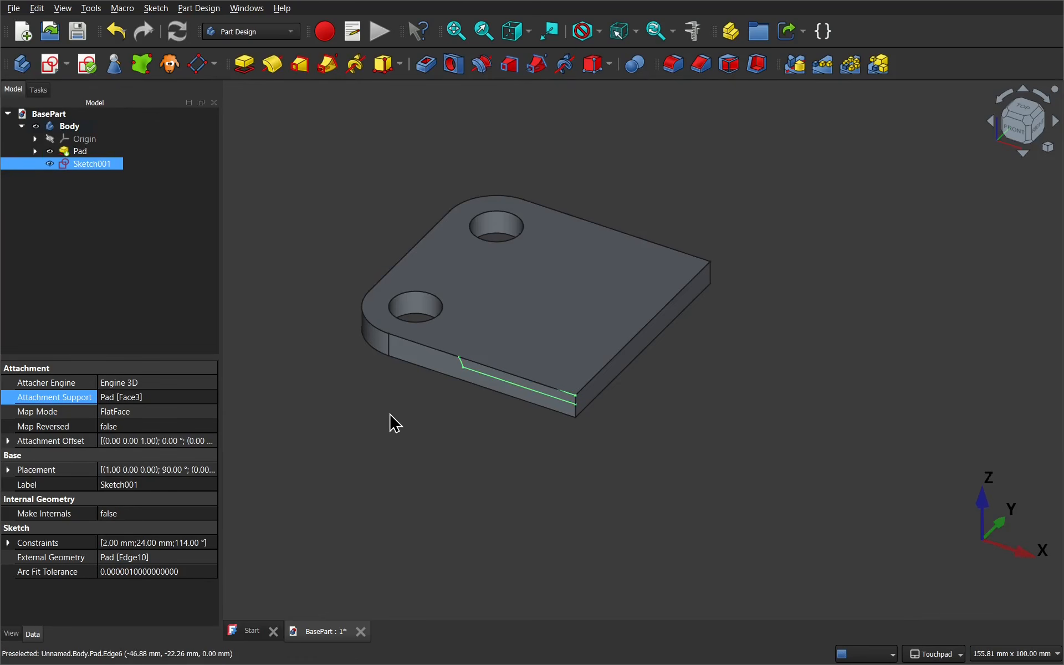
Step: Cut the closed recess profile through the entire plate with a Pocket of type Through all
left_click_drag(546, 419, 493, 424, "alt")
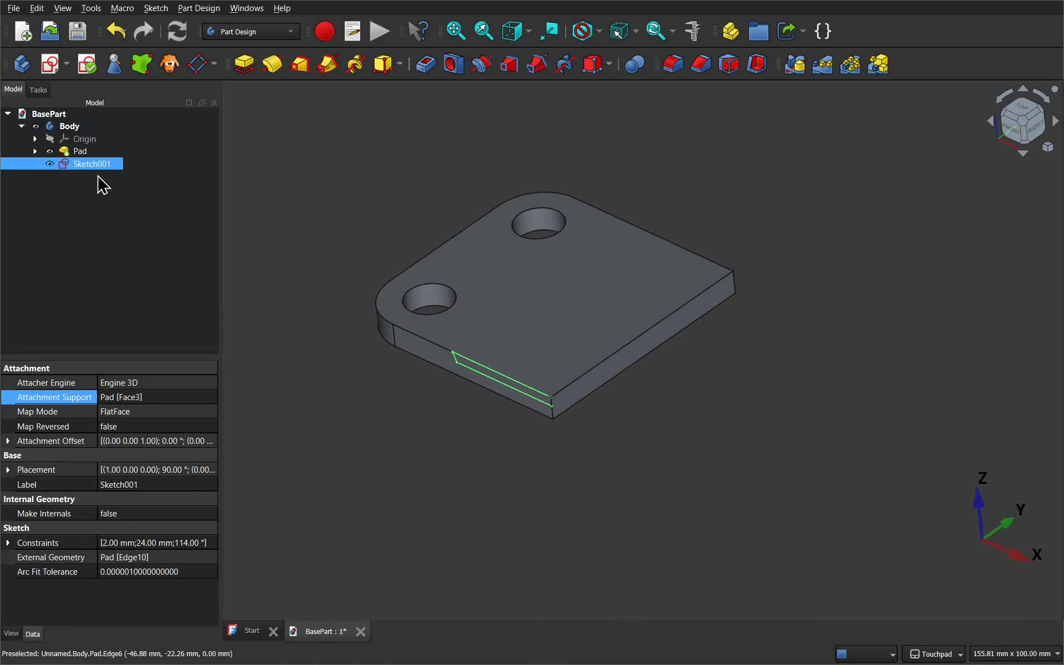
left_click(431, 72)
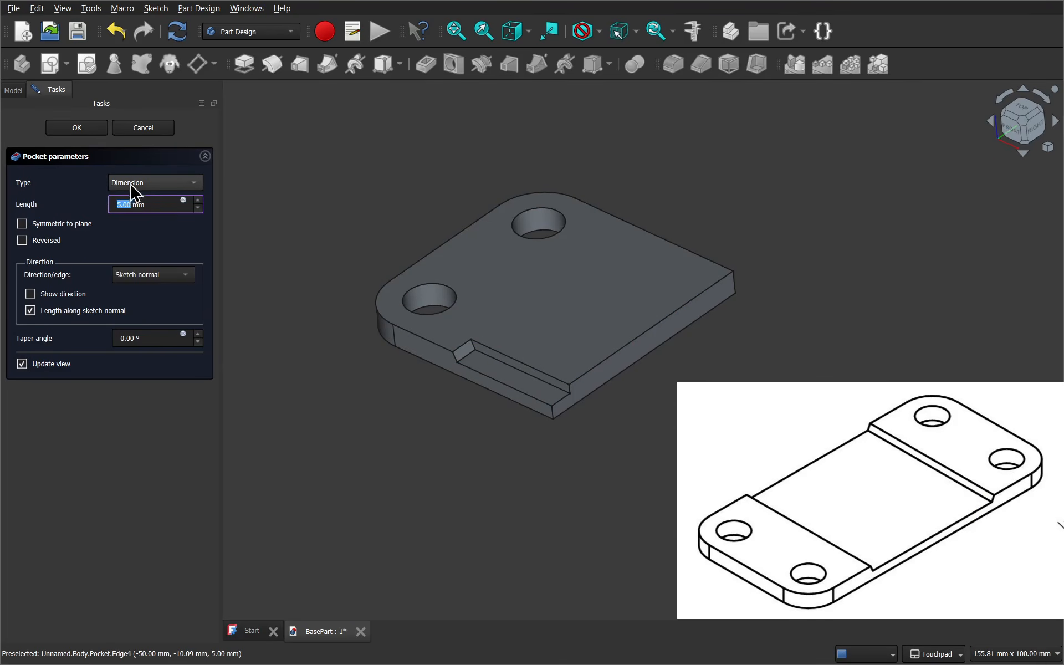
left_click(159, 188)
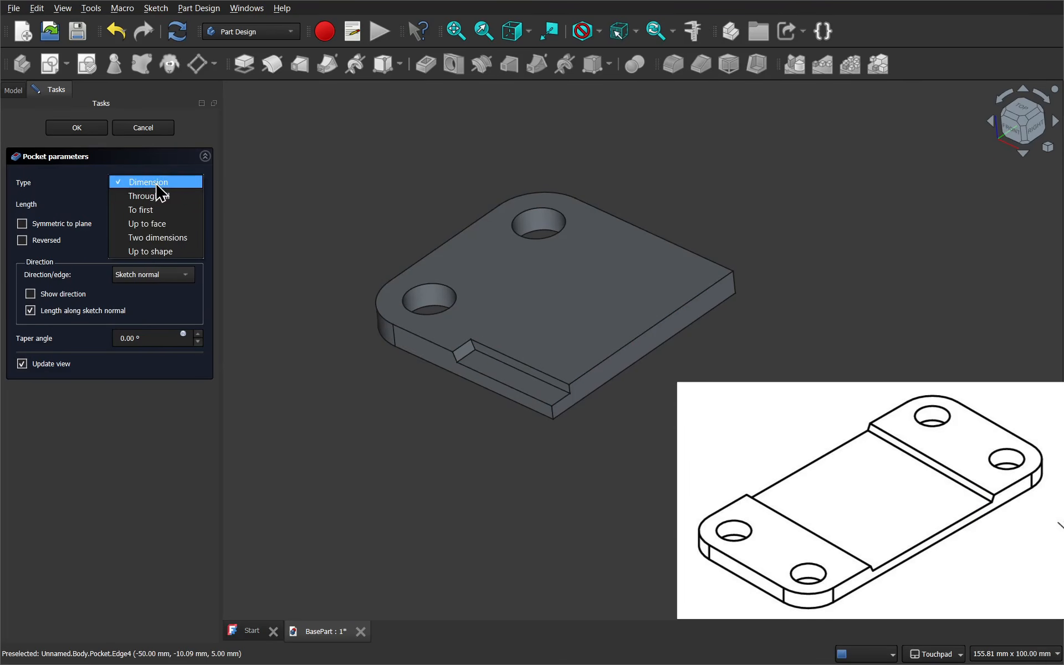
left_click(166, 197)
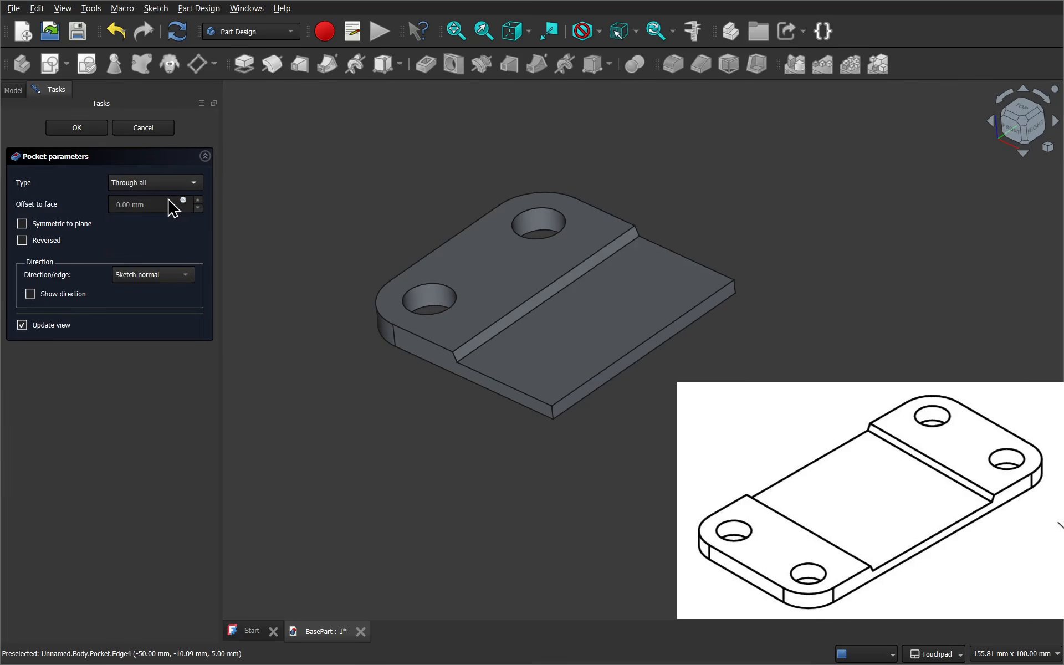
left_click_drag(578, 396, 532, 408, "shift")
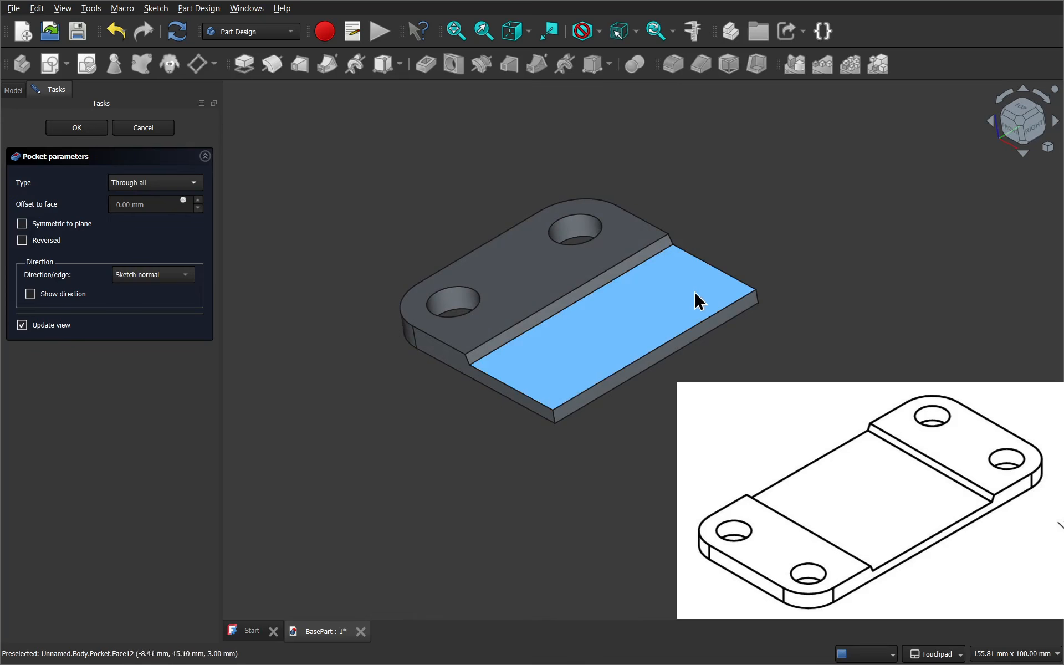
left_click(73, 126)
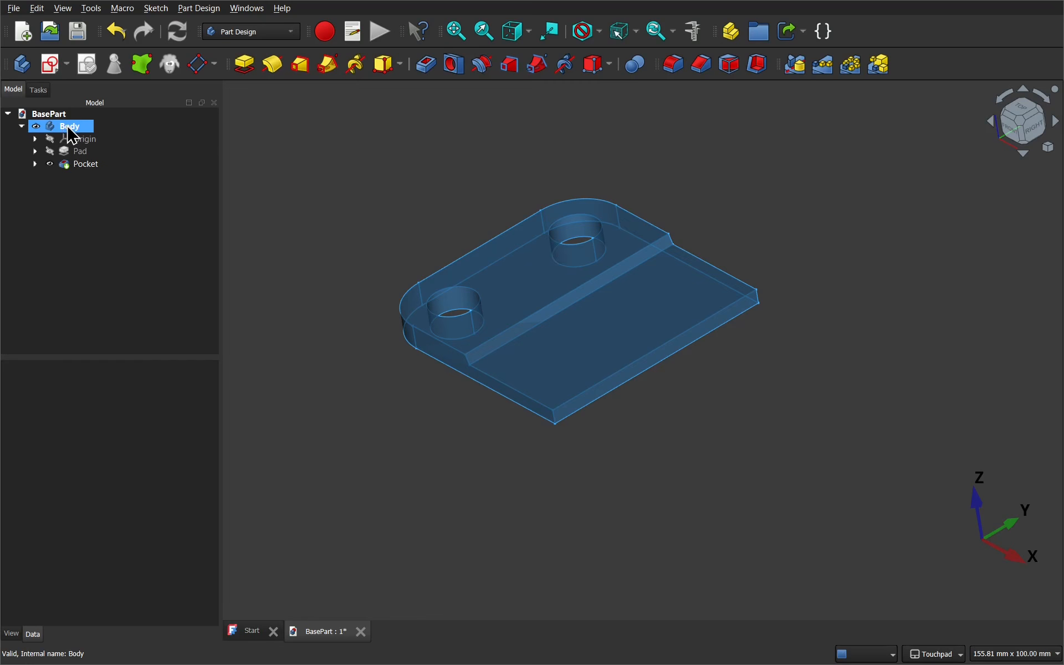
Step: Rename the plate's body as Base
left_click(67, 128)
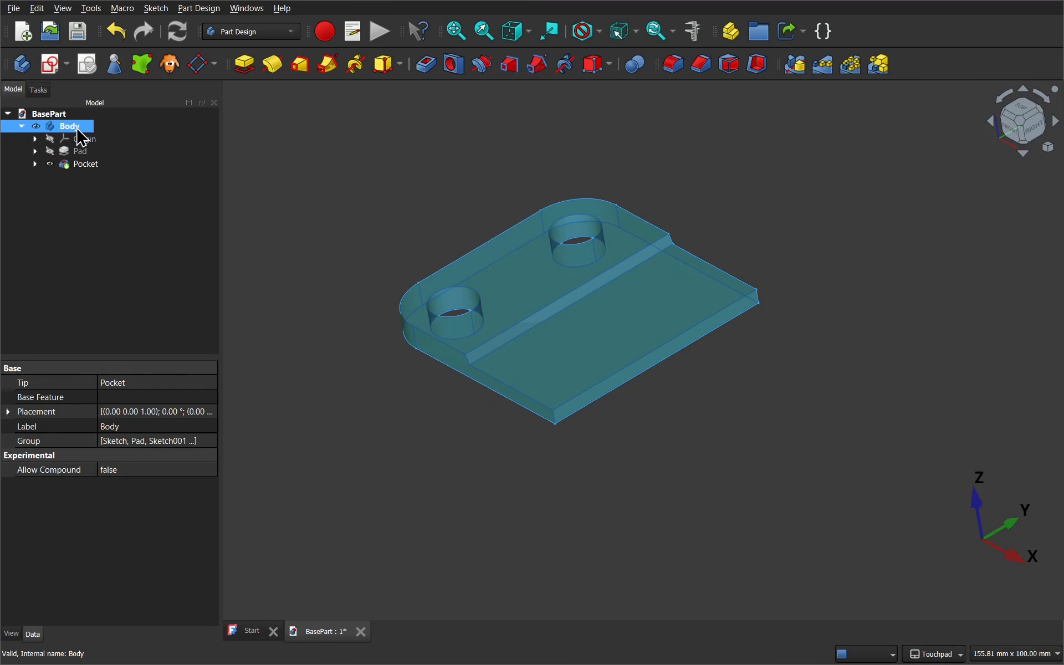
right_click(81, 136)
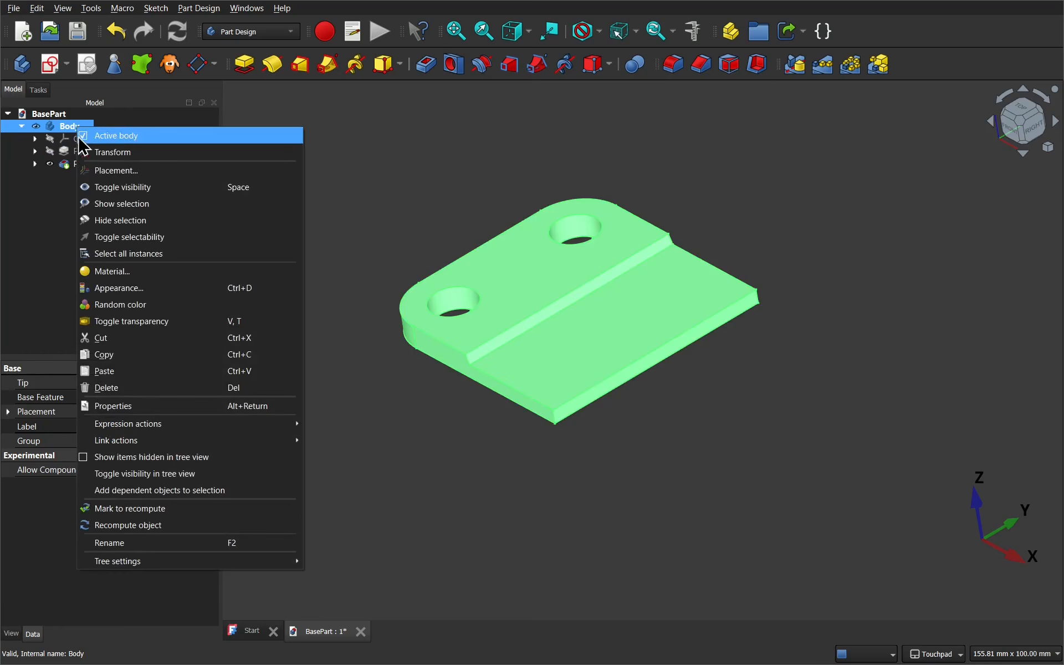
left_click(218, 543)
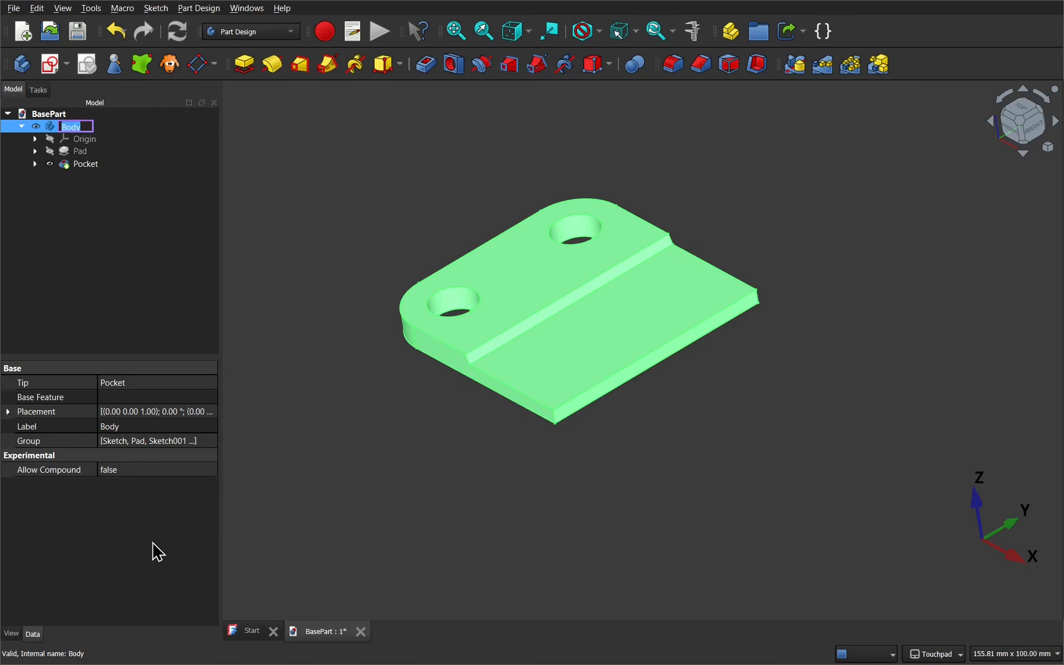
type("Base")
key("Return")
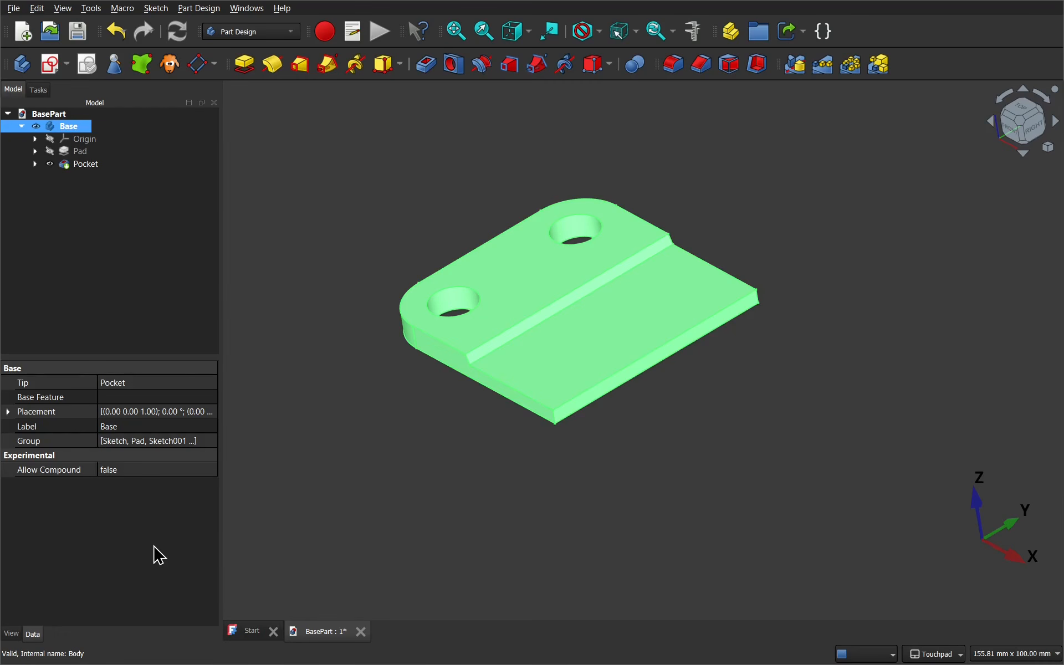
Step: Show descriptions in the model tree and give the Base body the description v1.0
right_click(121, 268)
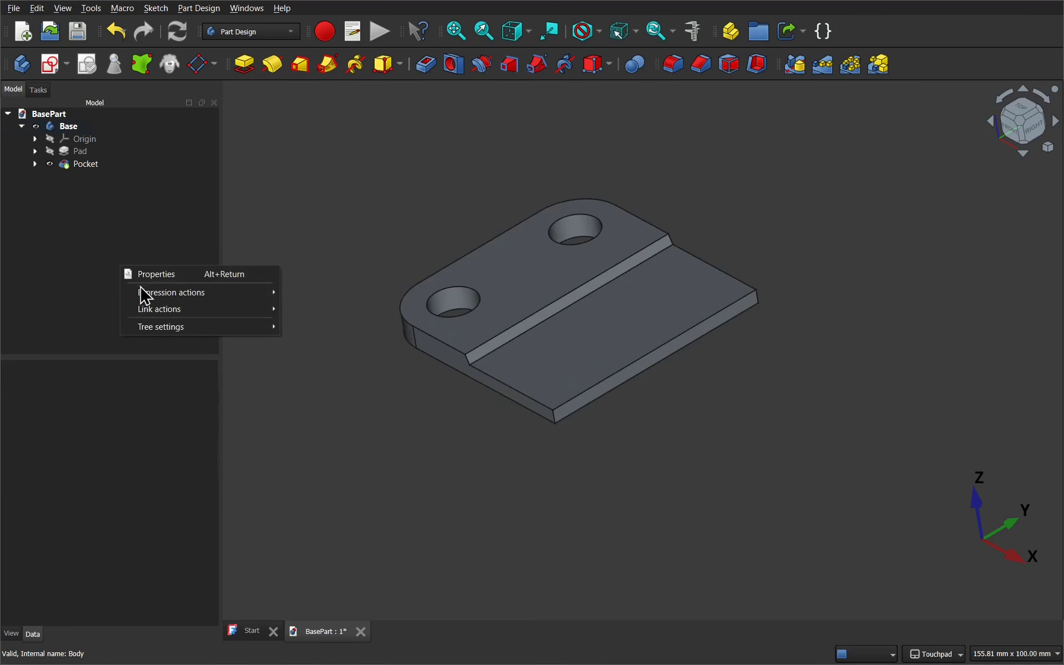
mouse_move(176, 331)
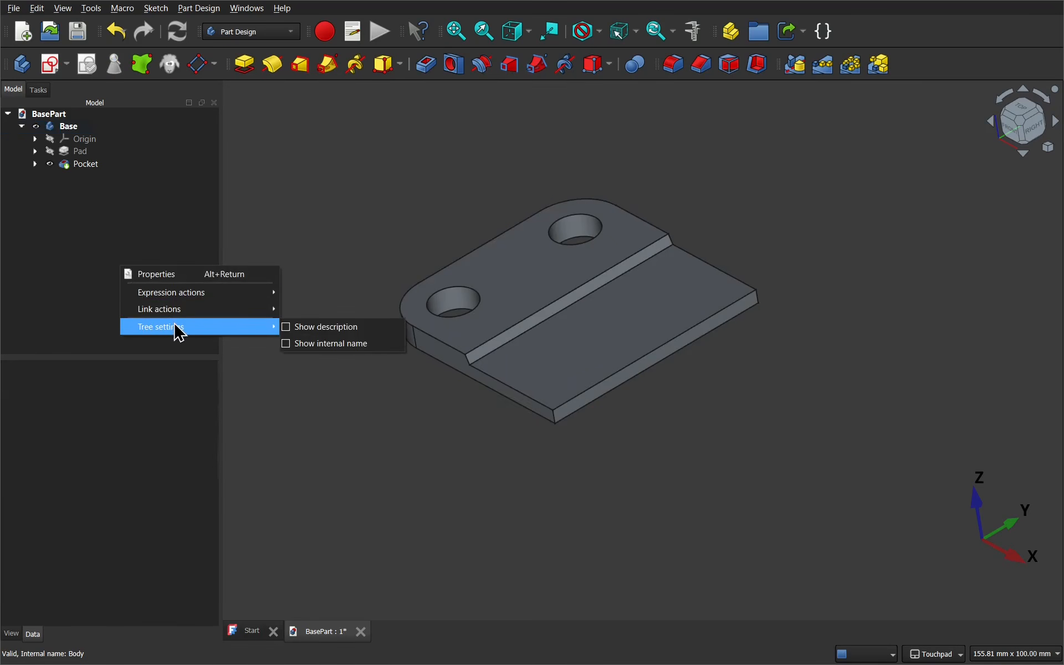
left_click(291, 329)
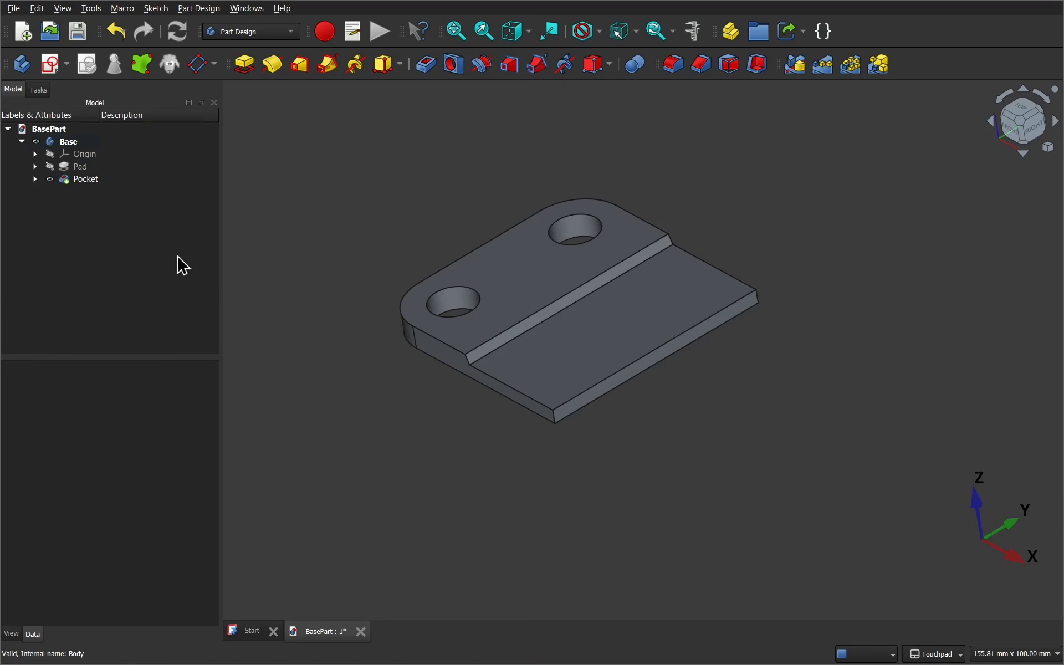
left_click(145, 143)
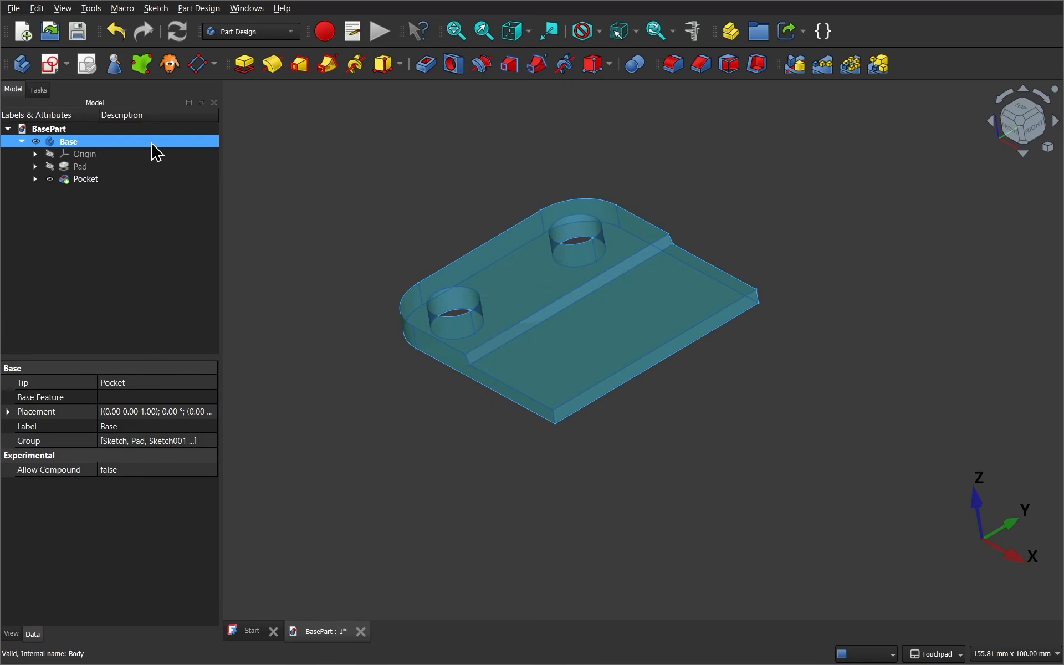
key("F2")
left_click(151, 141)
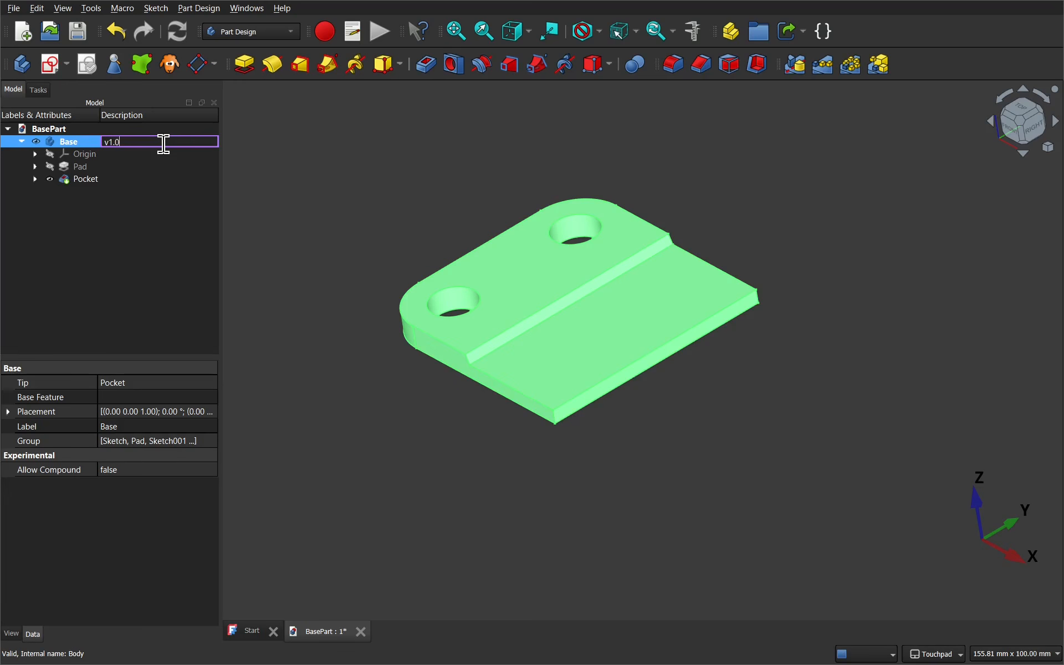
key("Return")
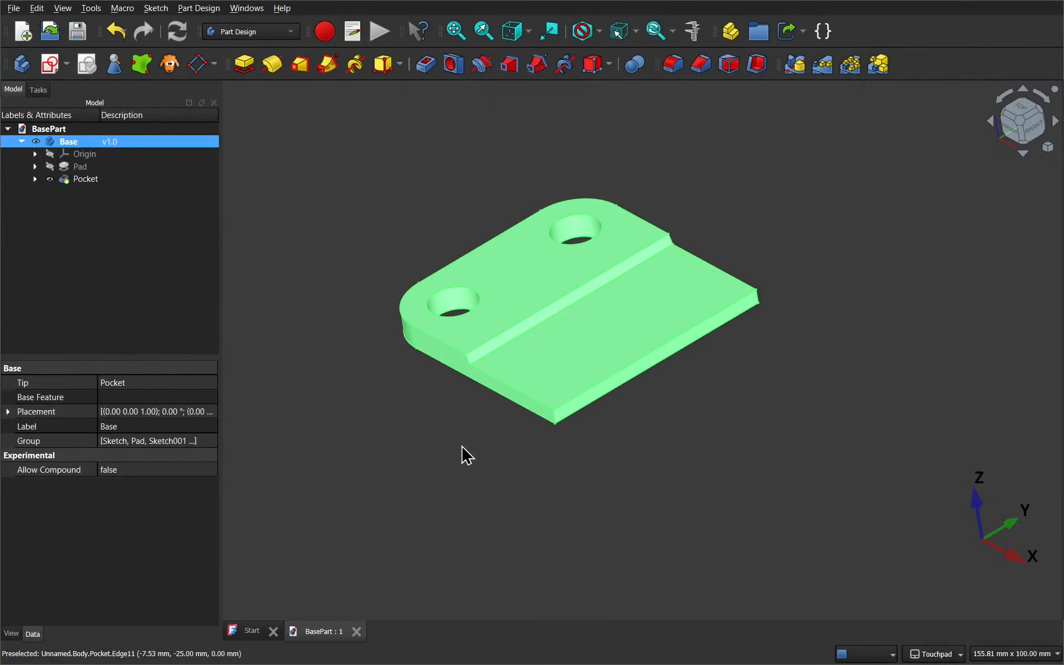
Step: Select the recess's floor face on the model and expand the selection to the whole Base body
left_click_drag(470, 431, 471, 477, "alt")
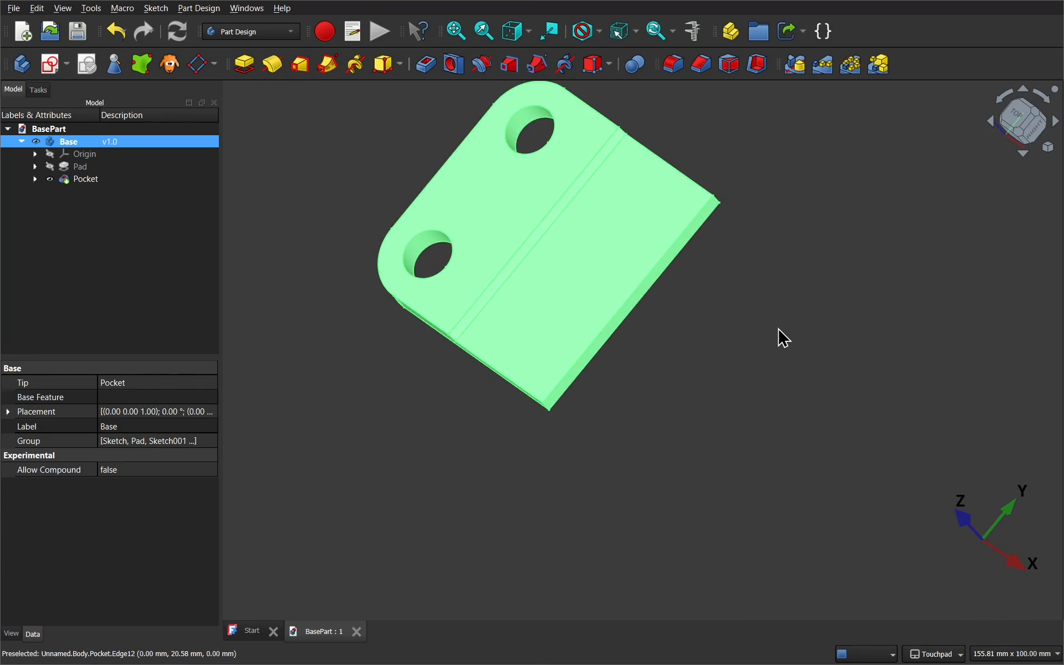
left_click_drag(604, 437, 637, 377, "alt")
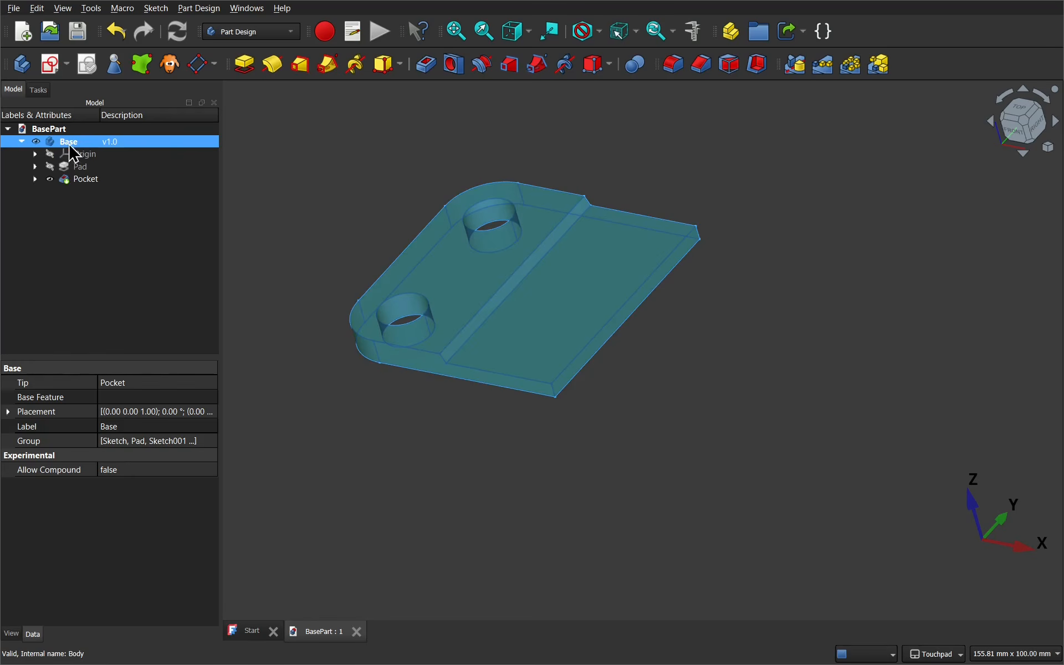
left_click(448, 437)
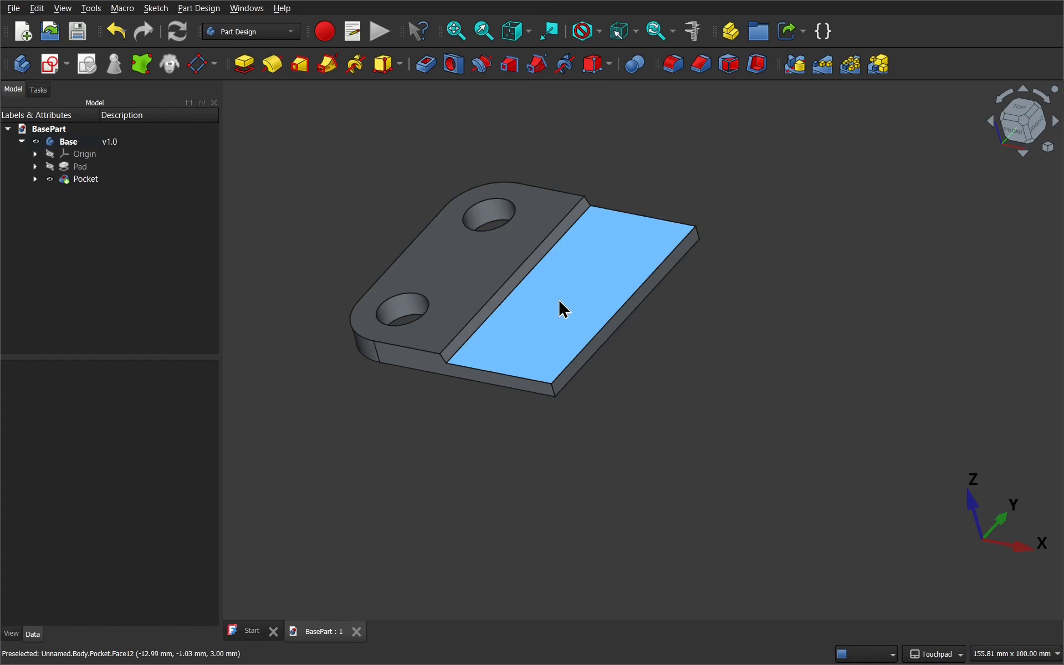
left_click(557, 321)
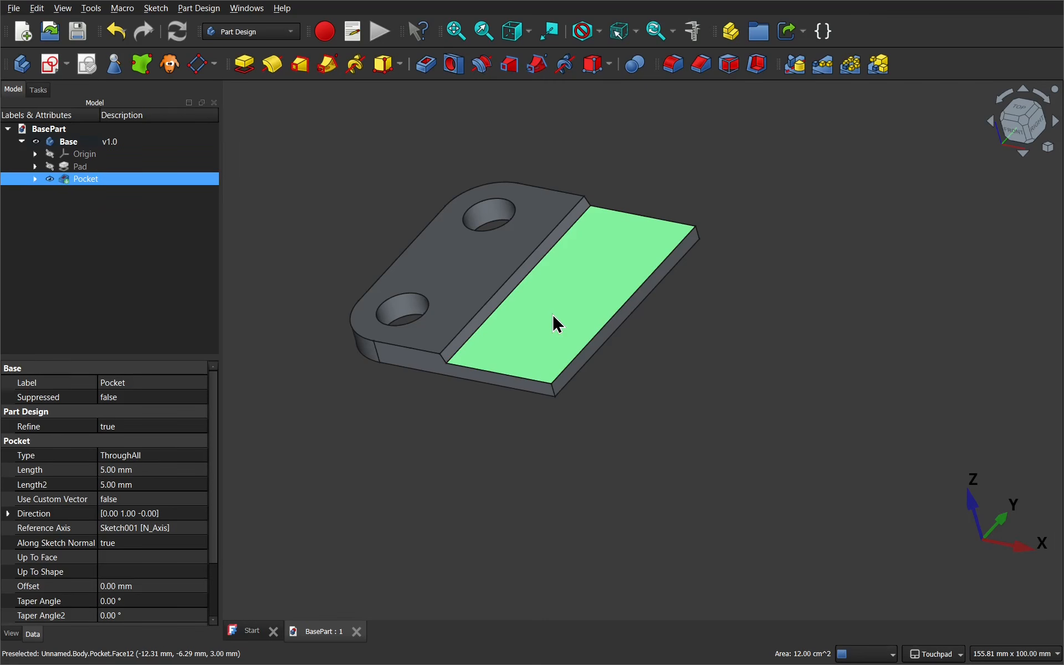
double_click(553, 315)
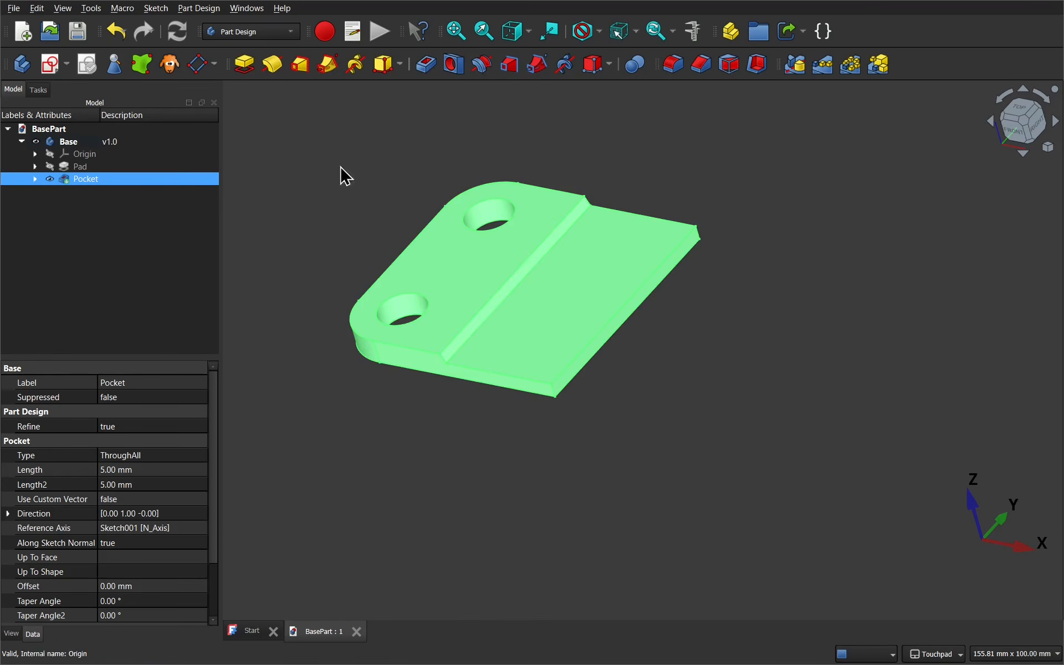
double_click(550, 306)
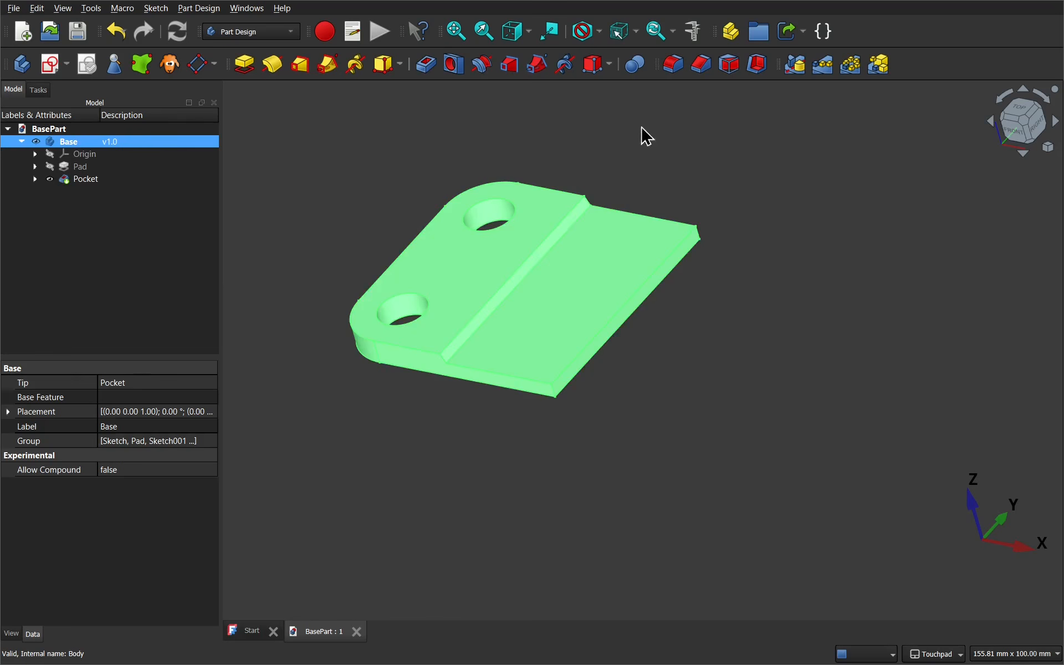
Step: Mirror the whole Base body about the base YZ plane to form the full plate
left_click(796, 72)
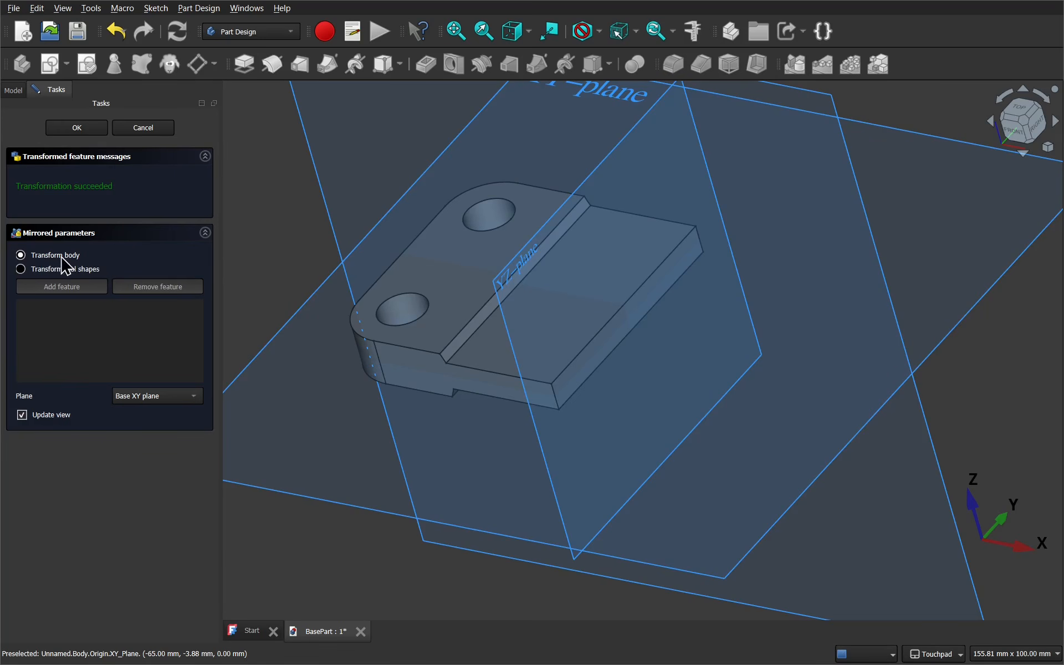
scroll(445, 310, "down", 3)
left_click_drag(494, 325, 561, 284, "shift")
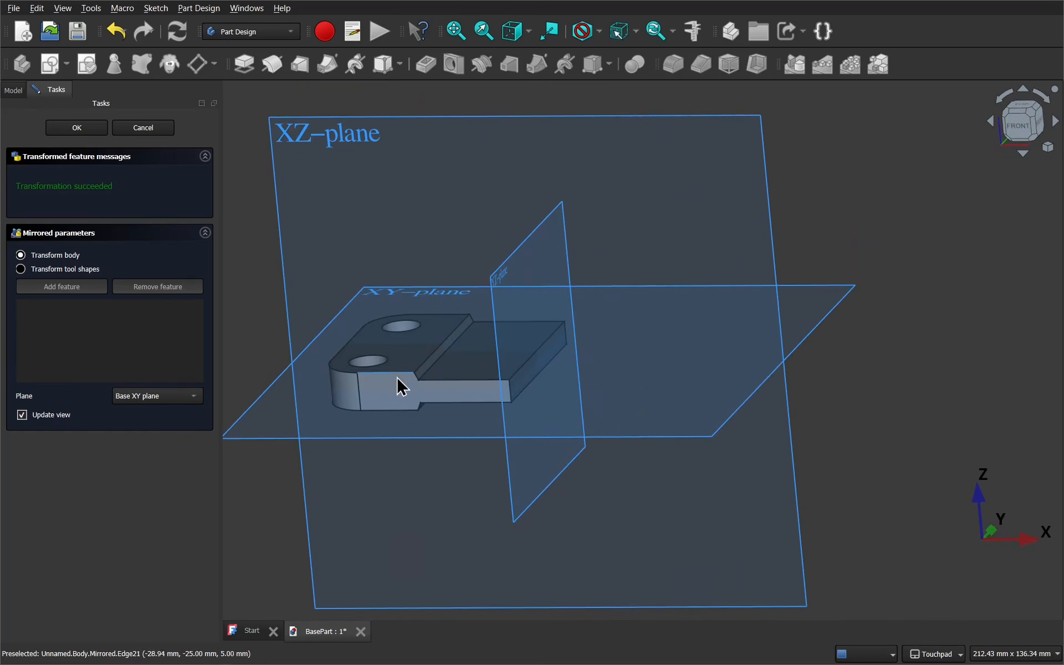
left_click_drag(558, 404, 434, 416, "shift")
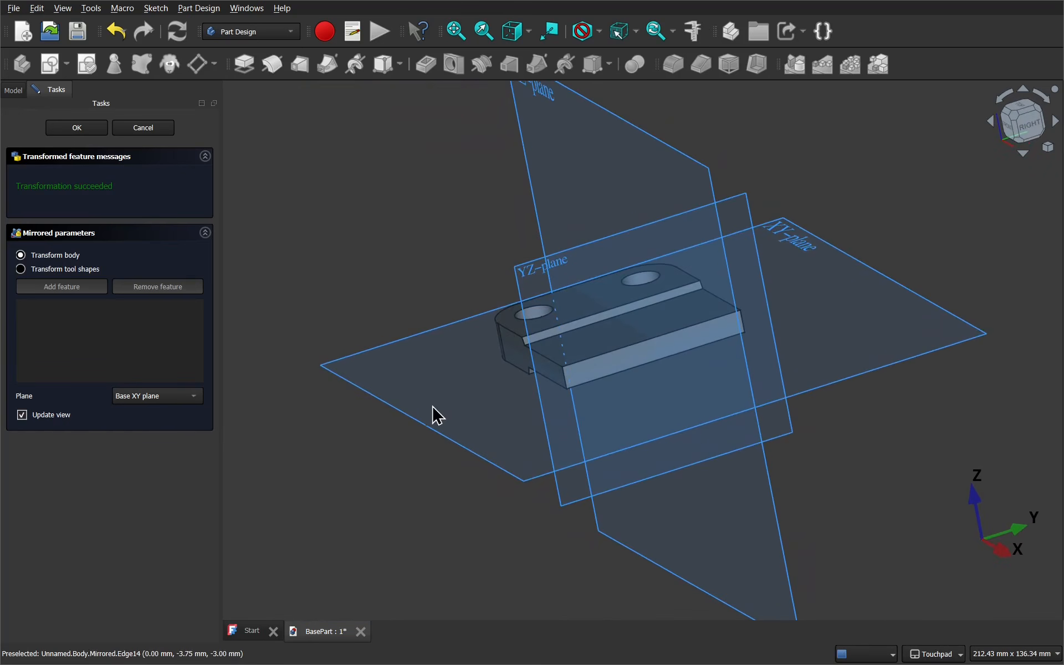
left_click(552, 280)
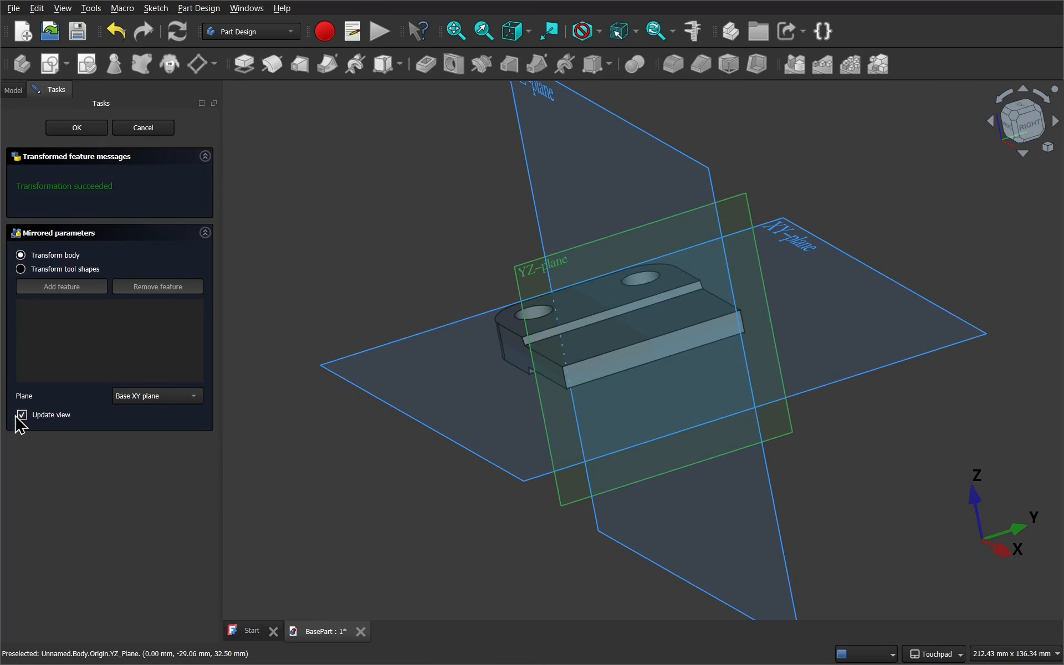
left_click(158, 396)
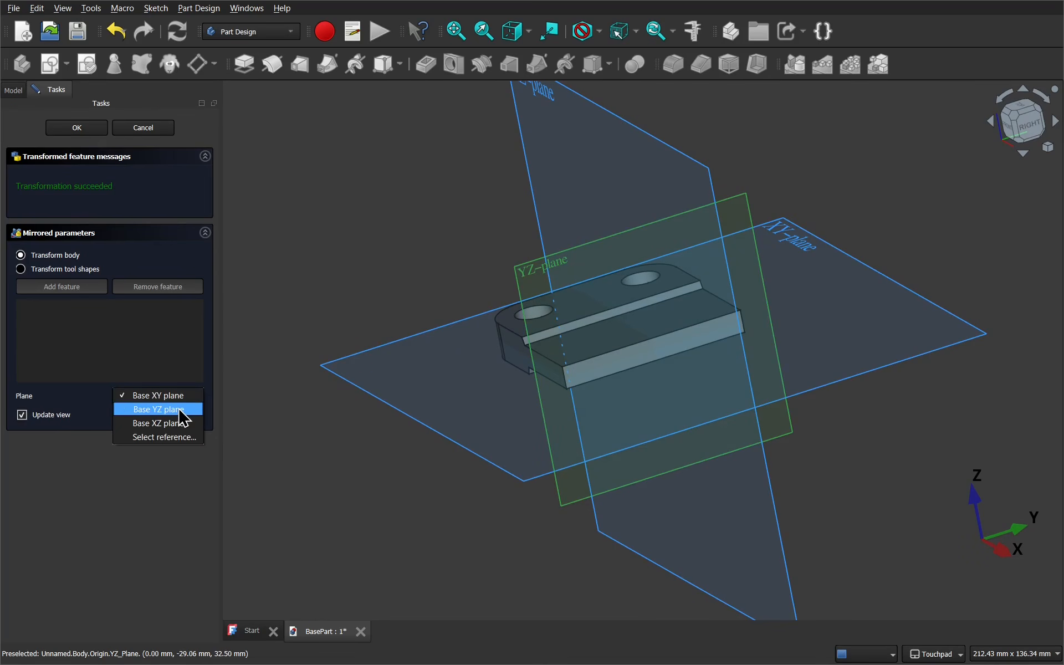
left_click(179, 409)
left_click_drag(564, 393, 689, 387, "shift")
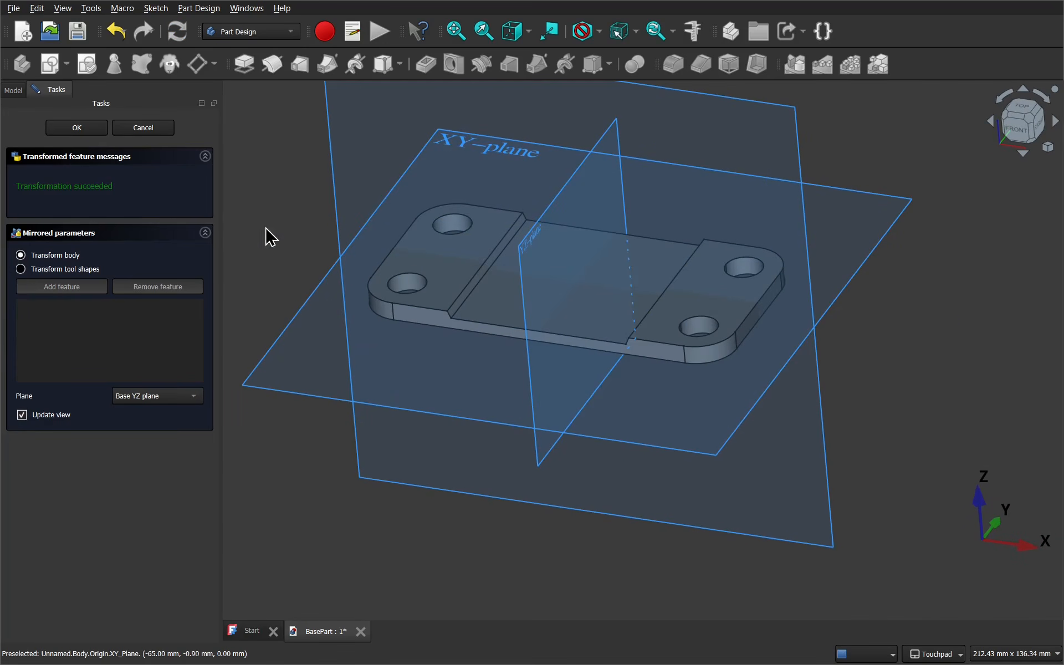
left_click(78, 128)
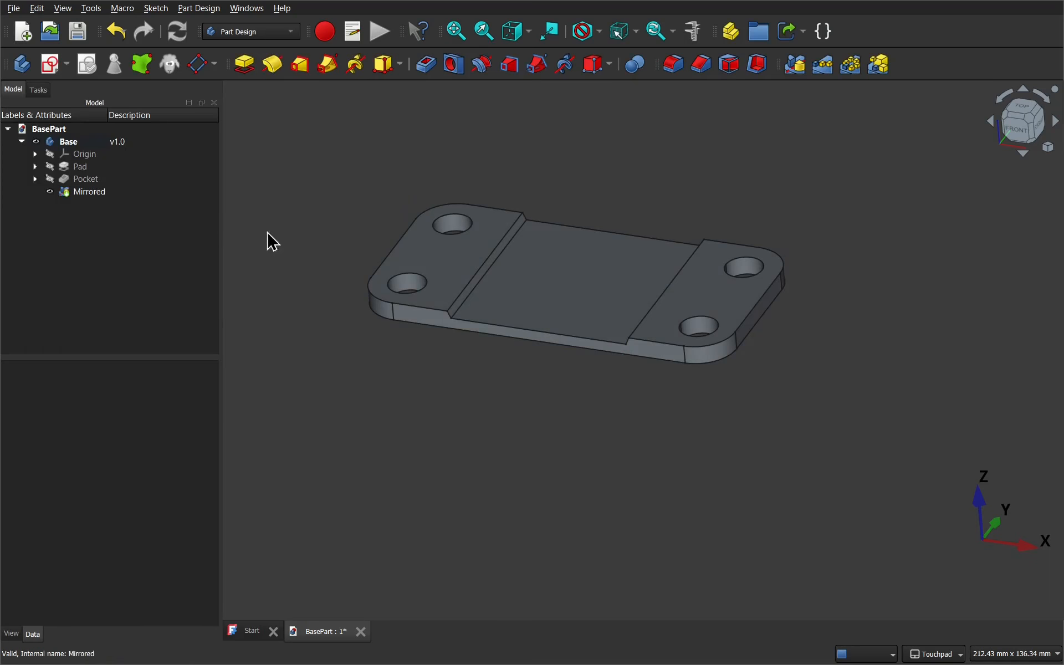
Step: Hide the Base body and create a new empty body in the document
left_click_drag(543, 340, 508, 339, "shift")
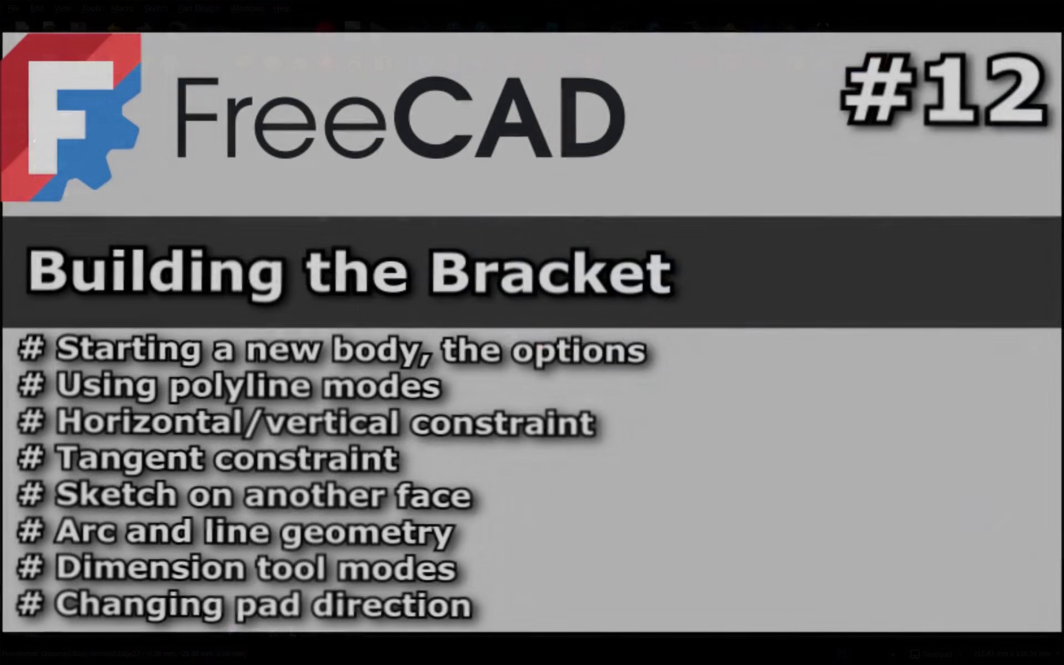
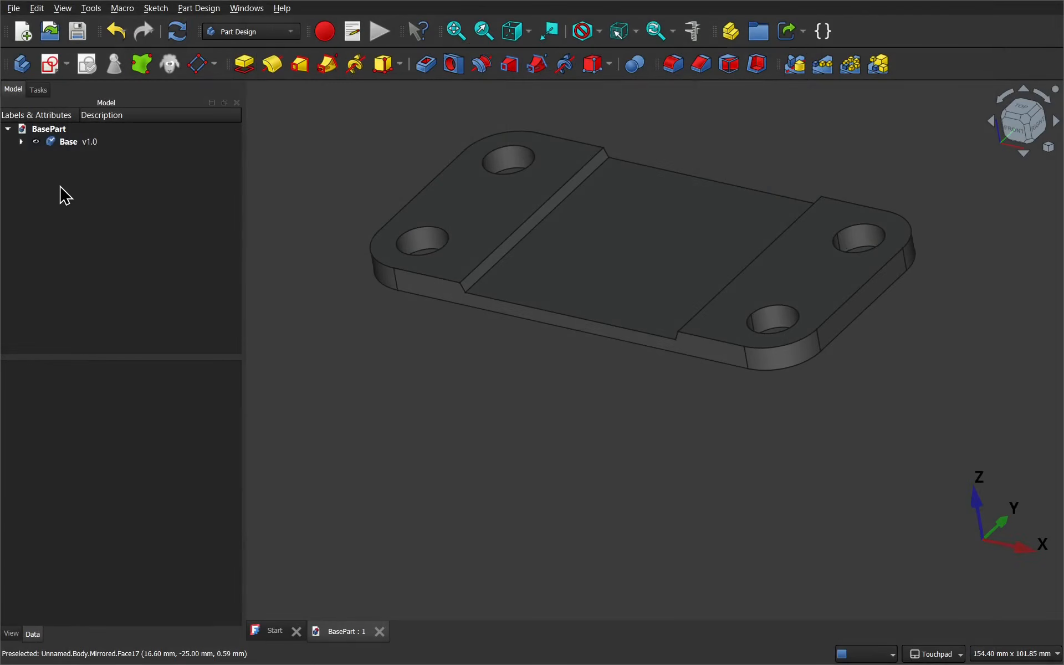
left_click(68, 142)
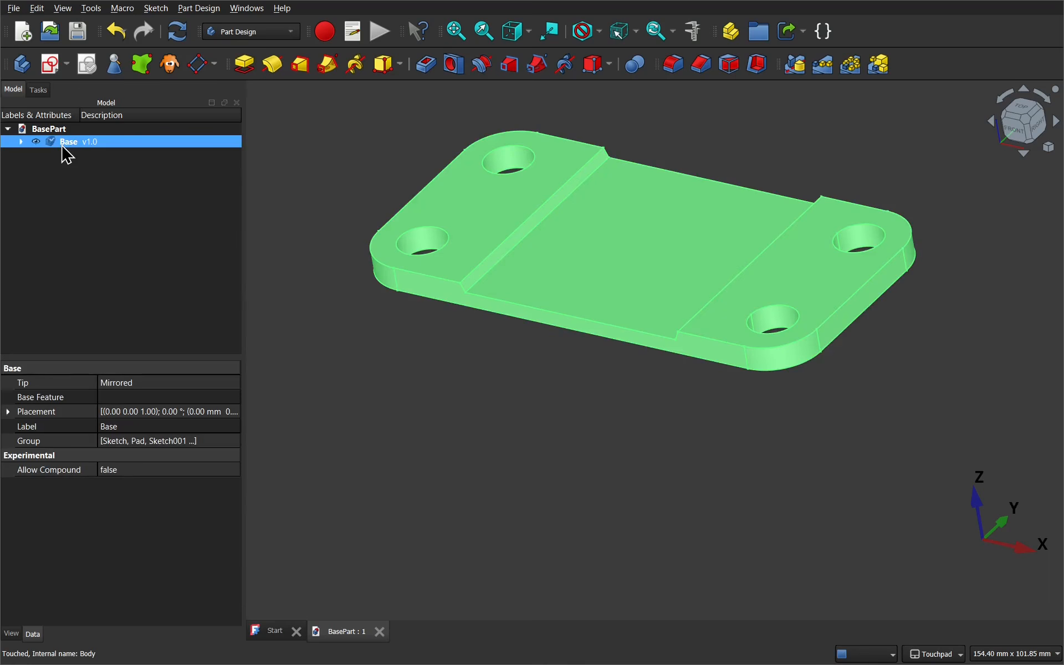
key("space")
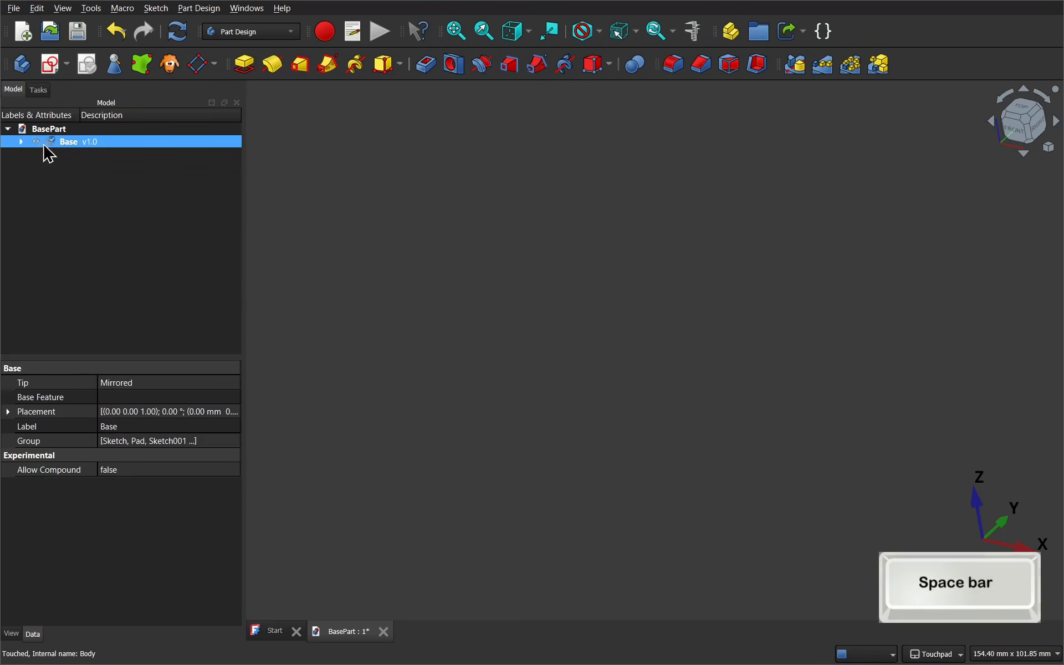
left_click(21, 65)
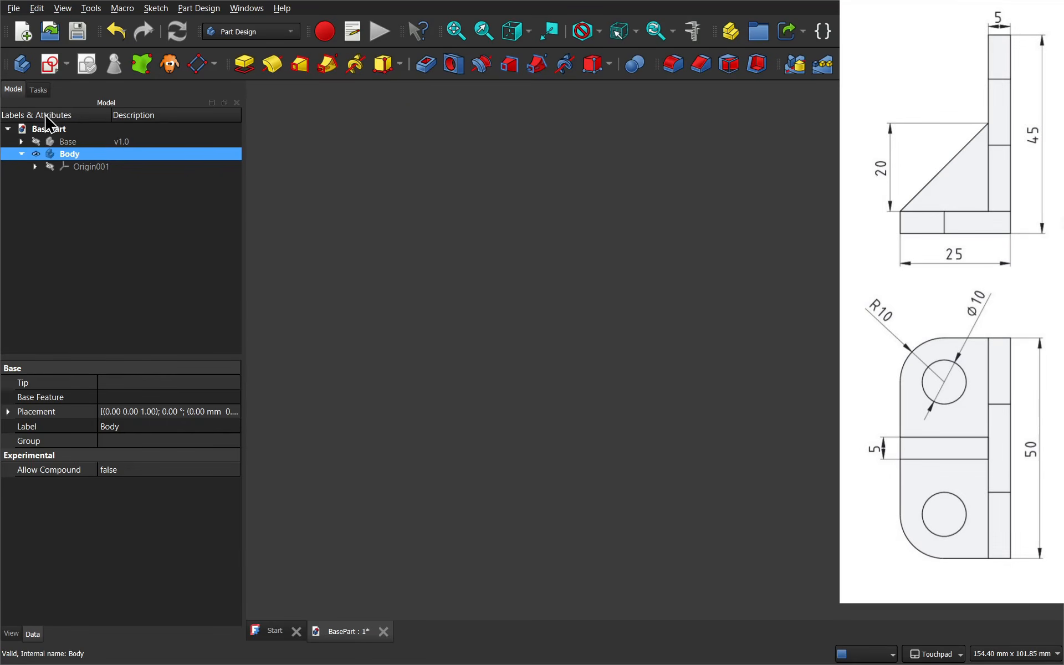
Step: Create a new sketch on the new body's XY base plane
left_click(53, 73)
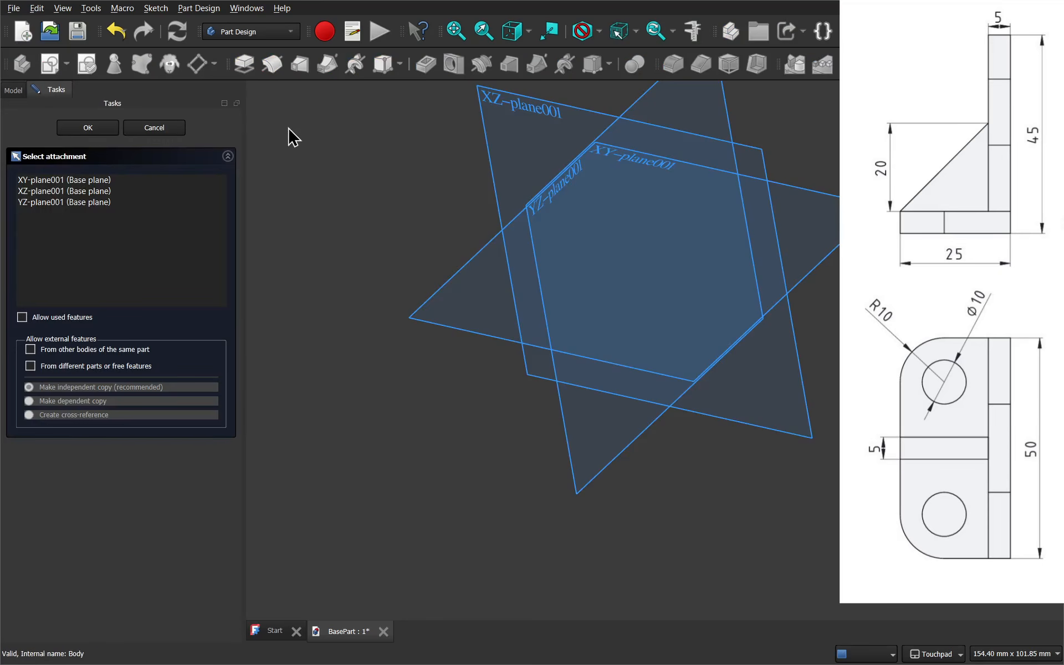
middle_click_drag(545, 210, 645, 396)
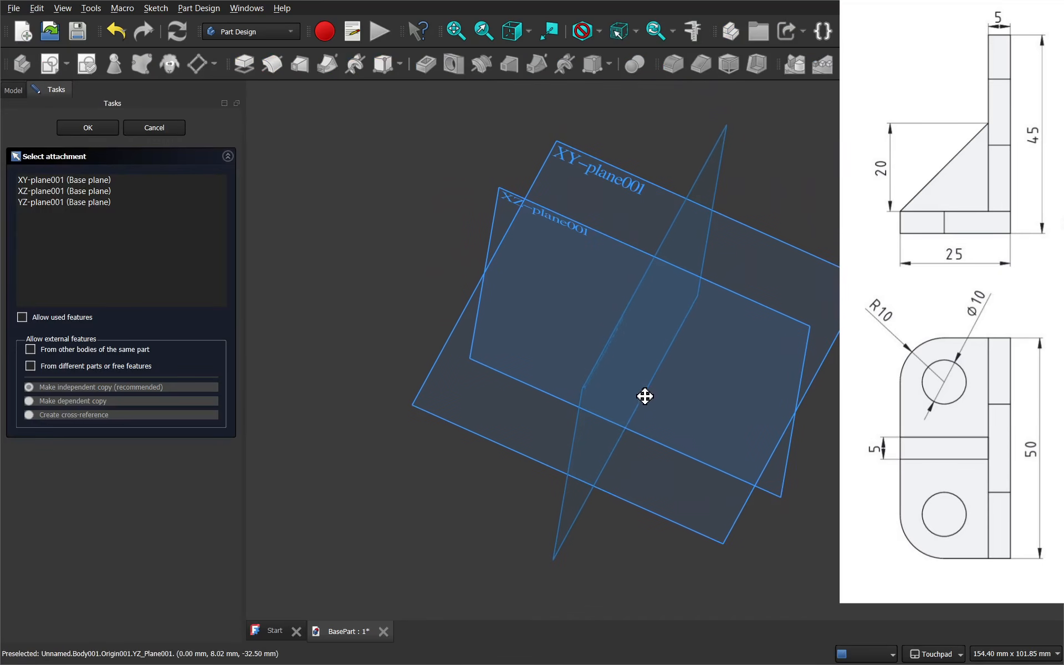
left_click(611, 183)
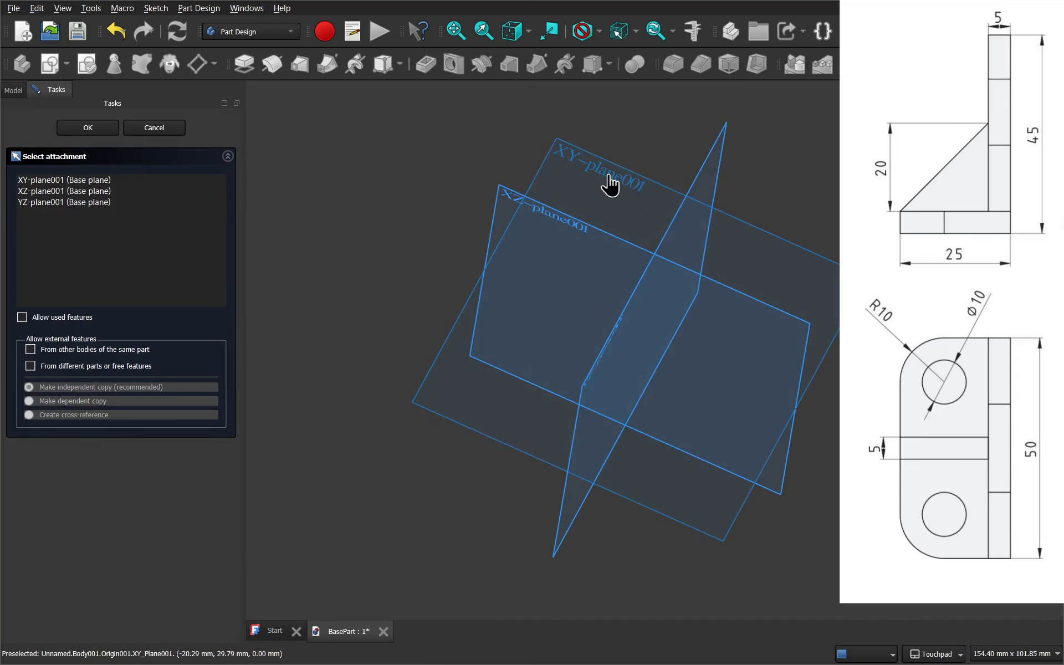
mouse_move(613, 183)
middle_mouse_down()
mouse_move(656, 271)
mouse_move(645, 248)
middle_mouse_up()
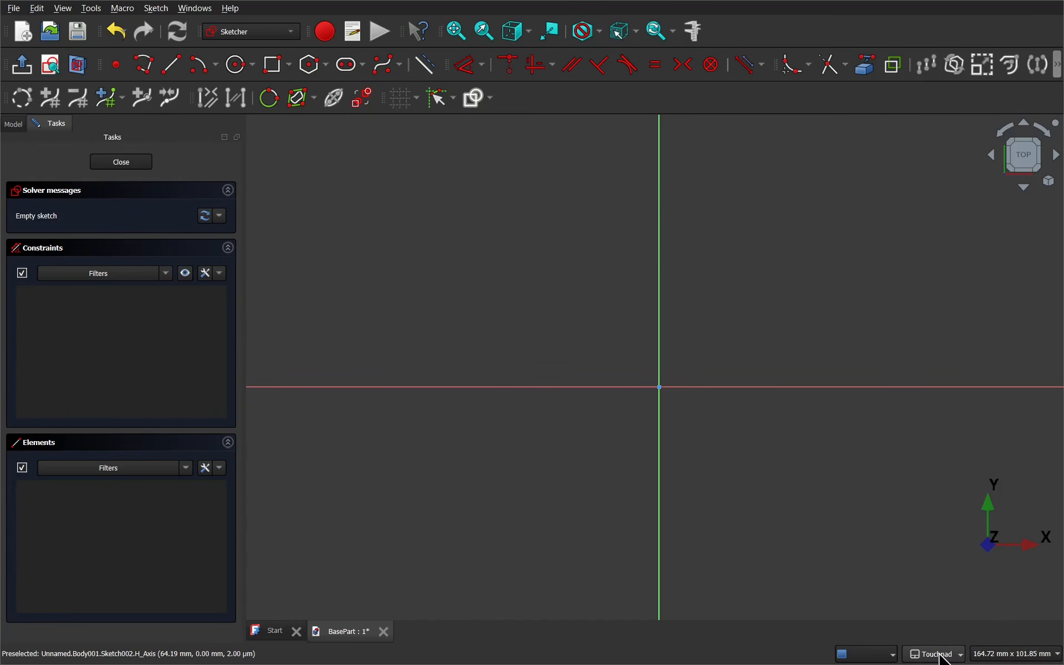
Step: Start a polyline on the vertical axis about 22 mm above the origin and draw a slightly sloping first segment towards negative X
mouse_move(944, 657)
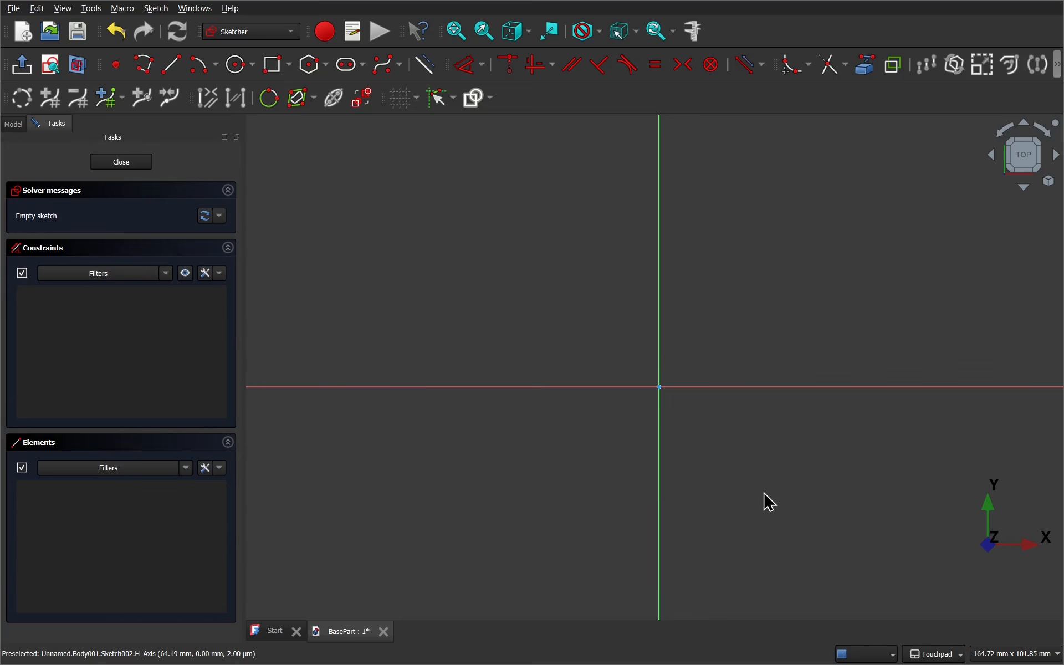
scroll(770, 502, "up", 5)
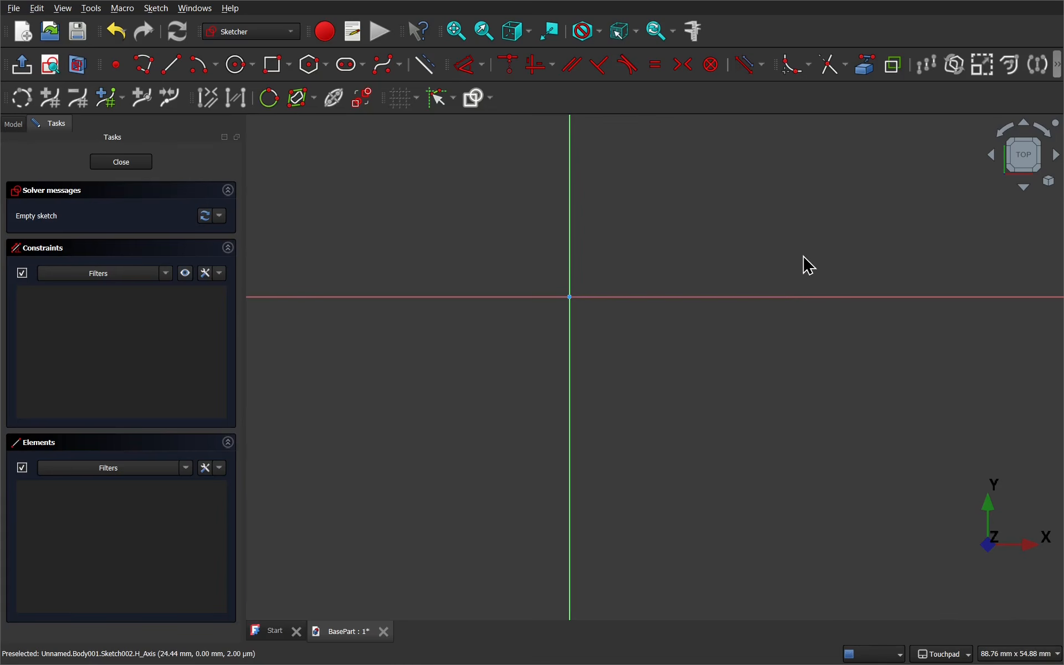
scroll(812, 264, "down", 2)
scroll(812, 265, "down", 1)
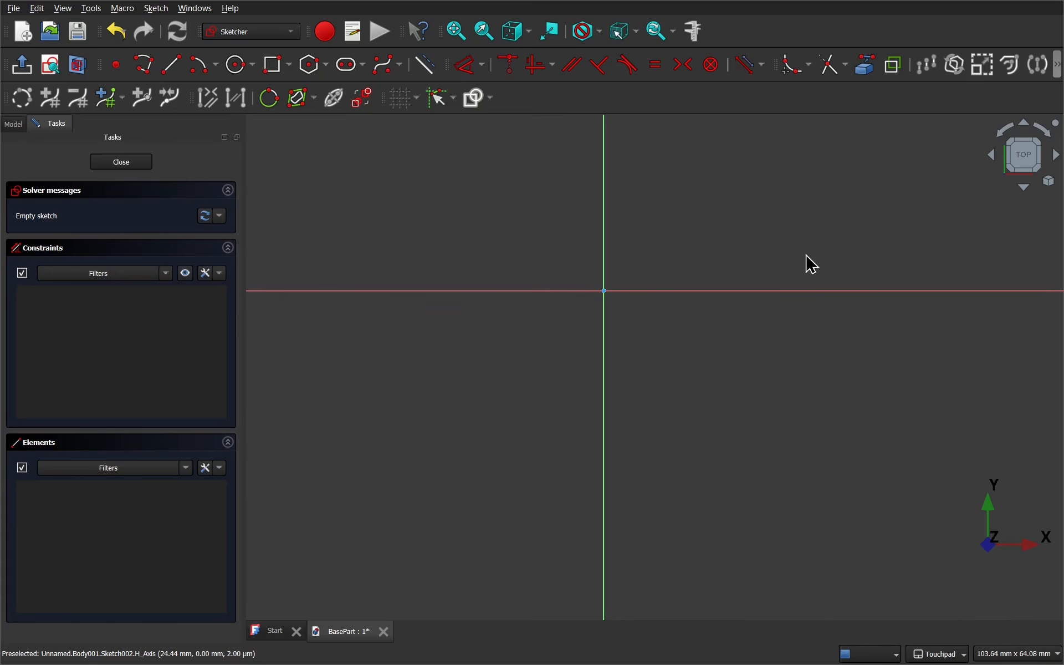
mouse_move(688, 244)
middle_mouse_down()
mouse_move(715, 316)
mouse_move(753, 341)
mouse_move(747, 351)
middle_mouse_up()
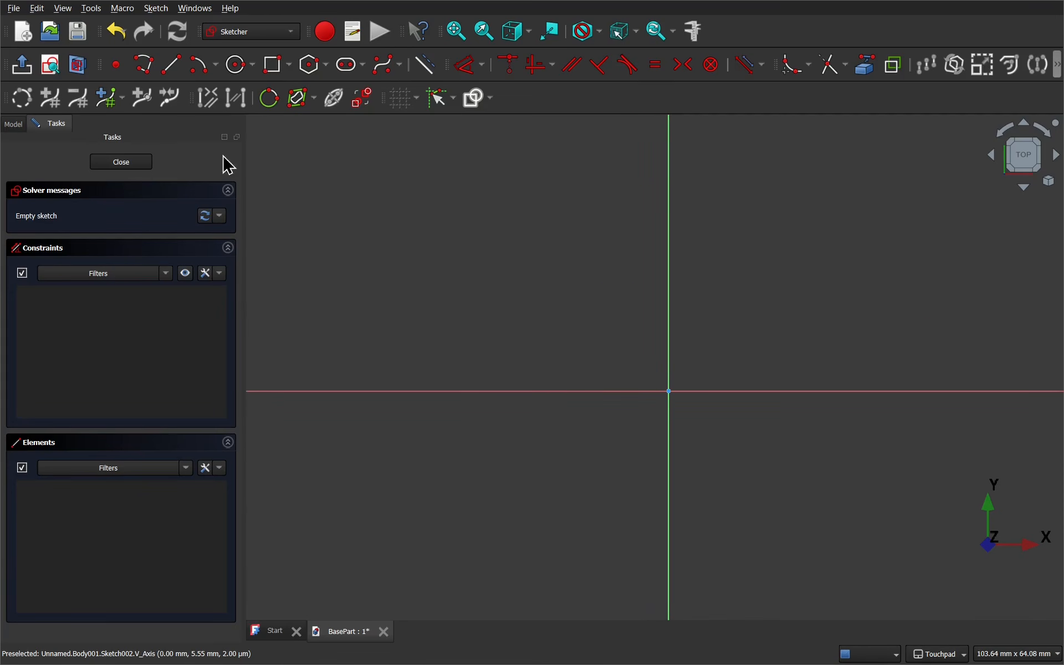
left_click(146, 71)
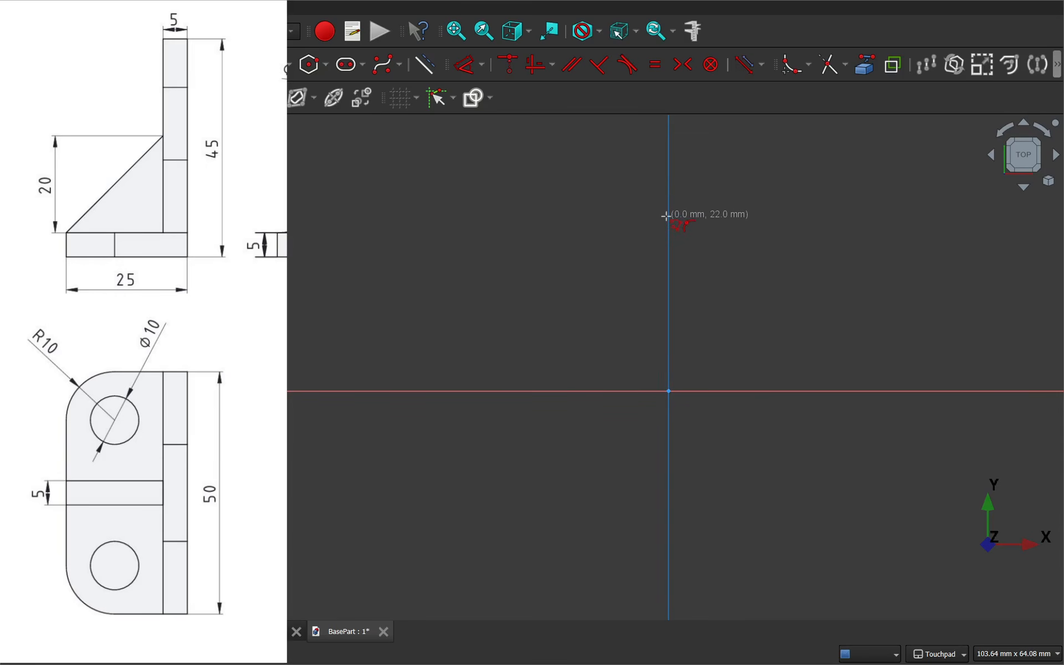
left_click(665, 217)
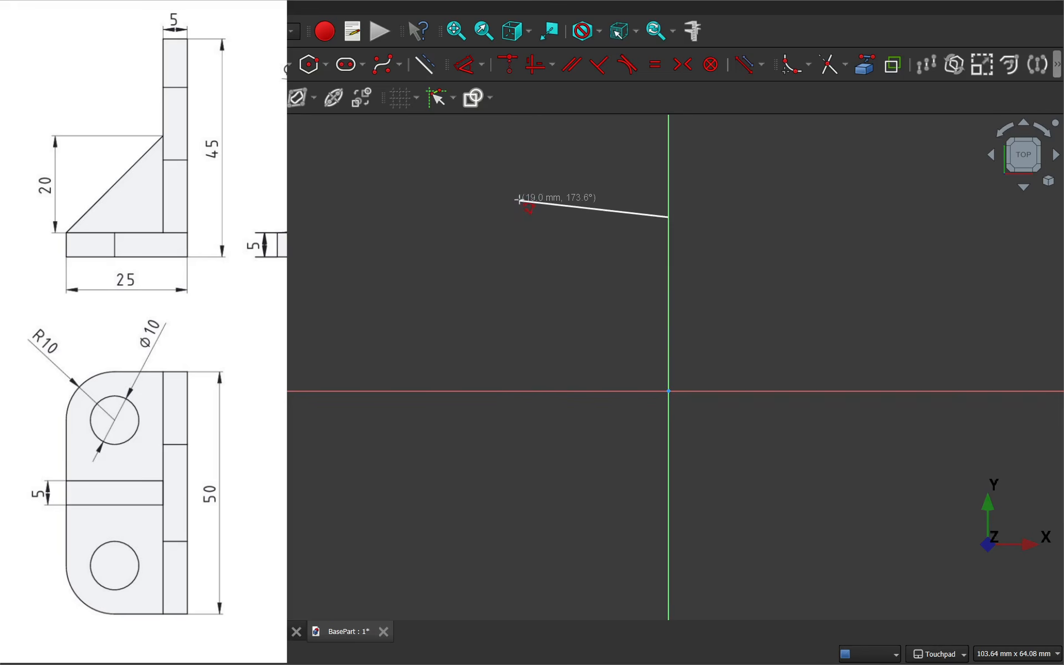
left_click(473, 201)
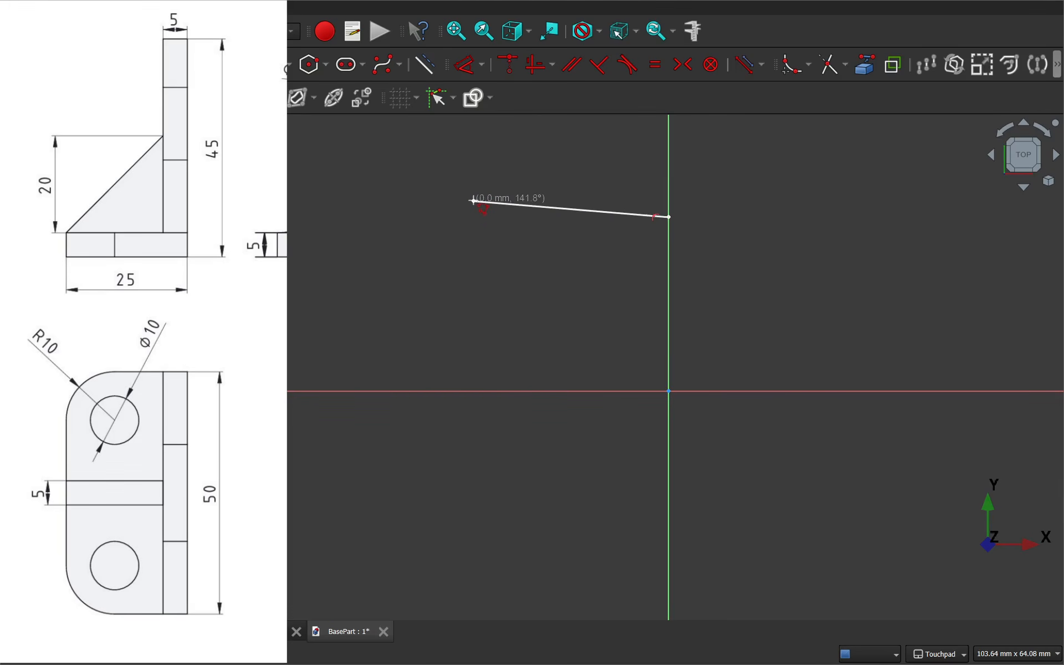
Step: Continue the polyline with a tangent arc of about 10 mm radius that turns the outline downwards
key("m")
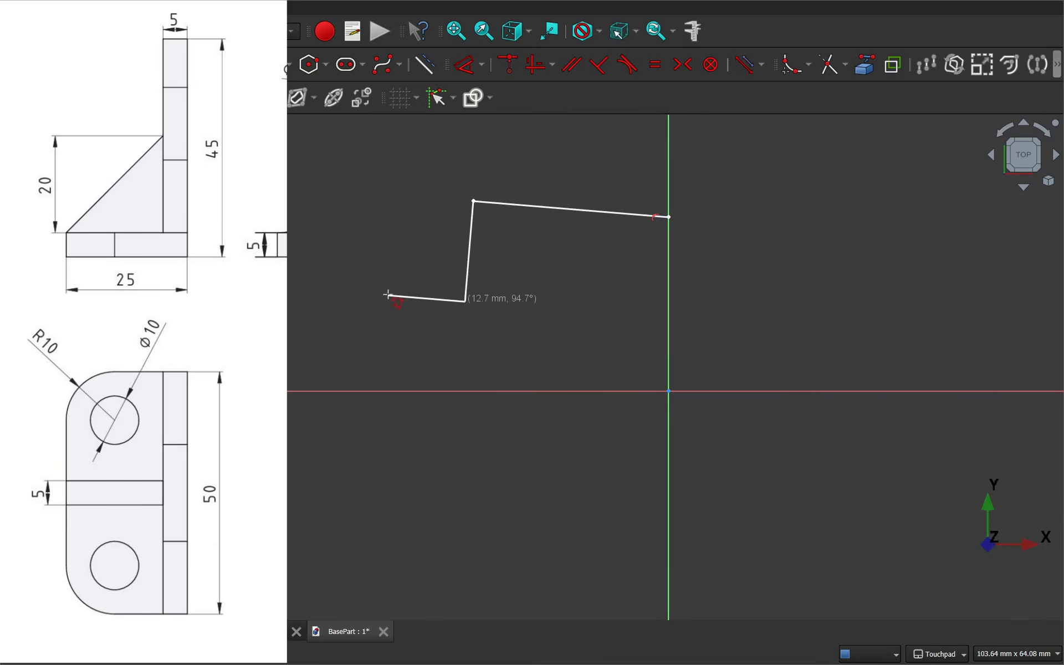
key("m")
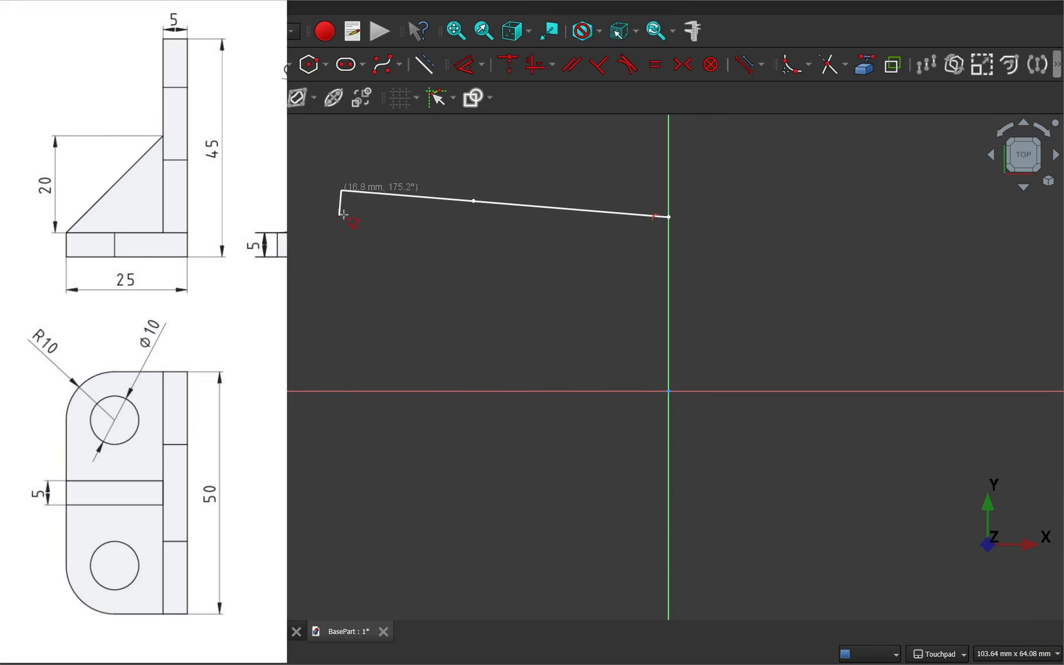
key("m")
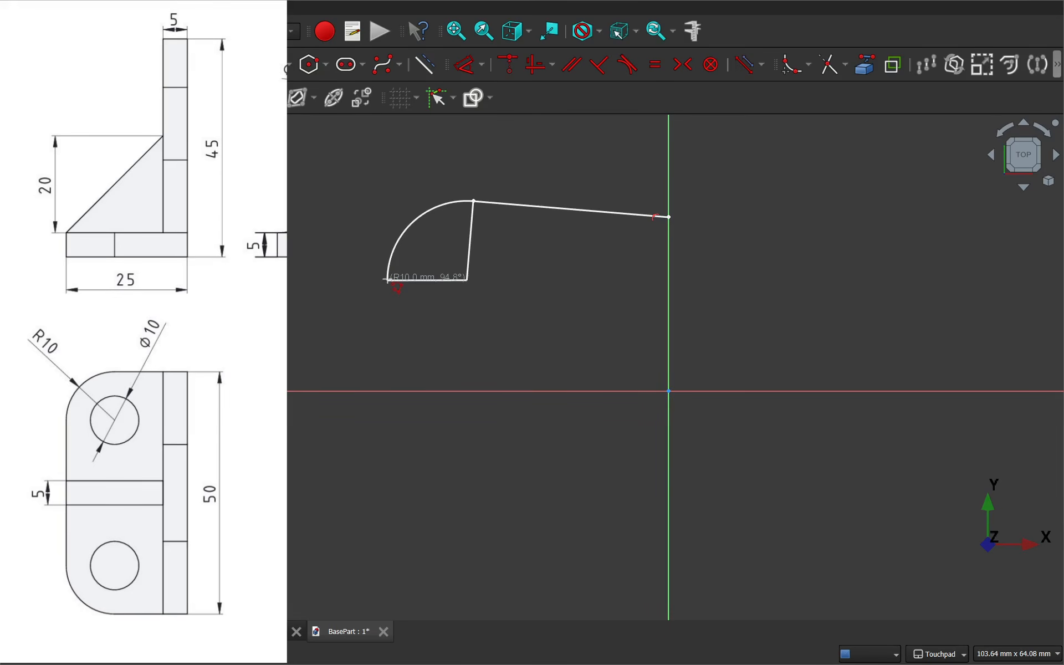
left_click(386, 279)
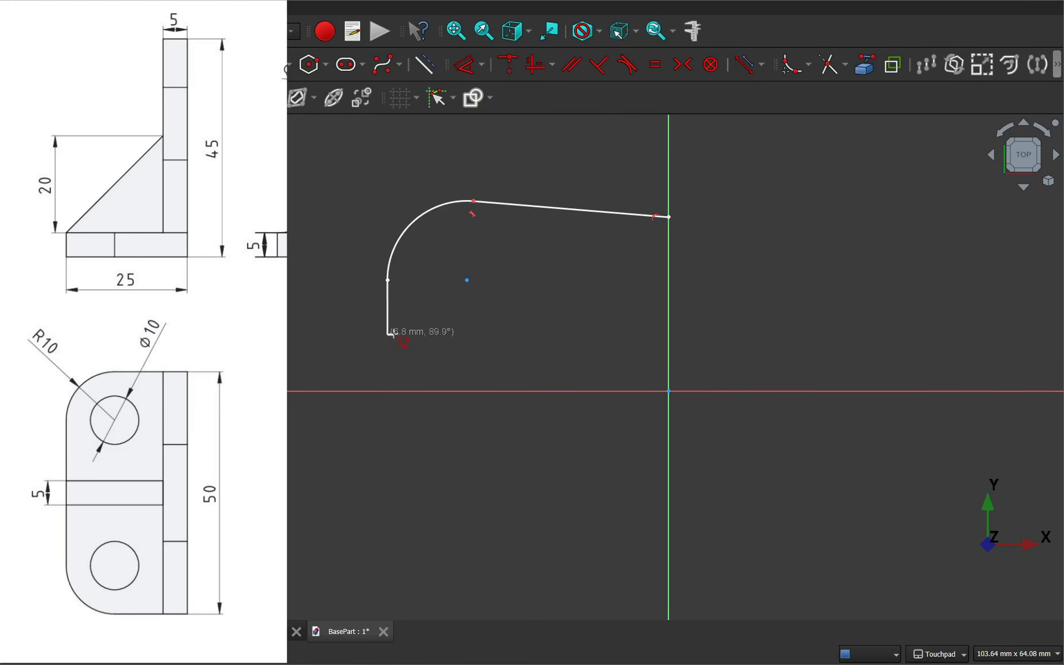
Step: Continue the polyline from the arc's end with a vertical straight segment down past the horizontal axis
key("m")
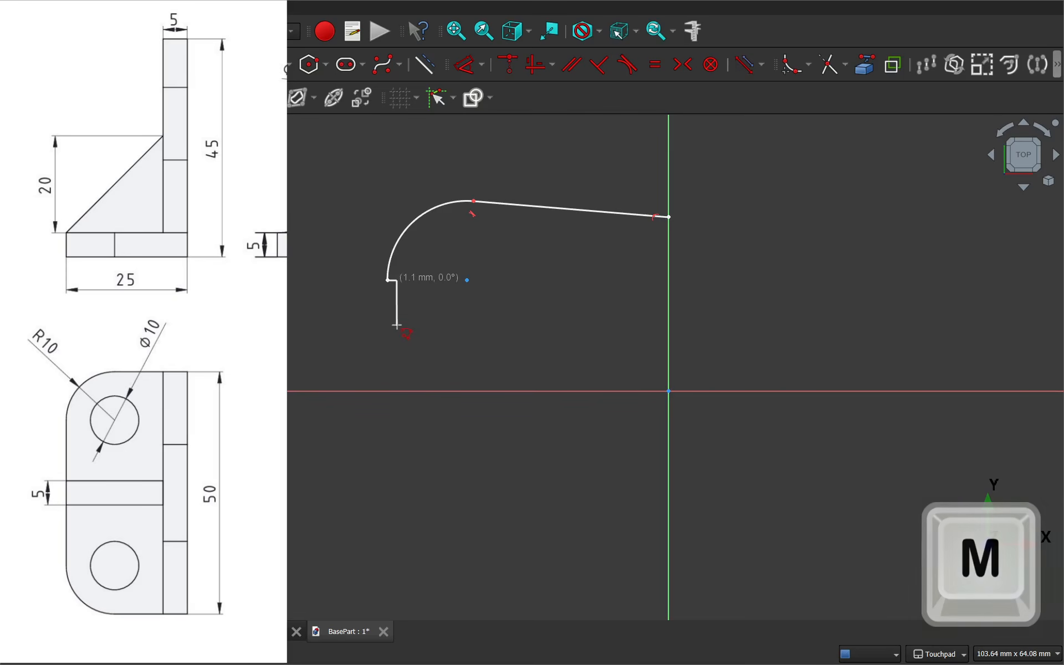
key("m")
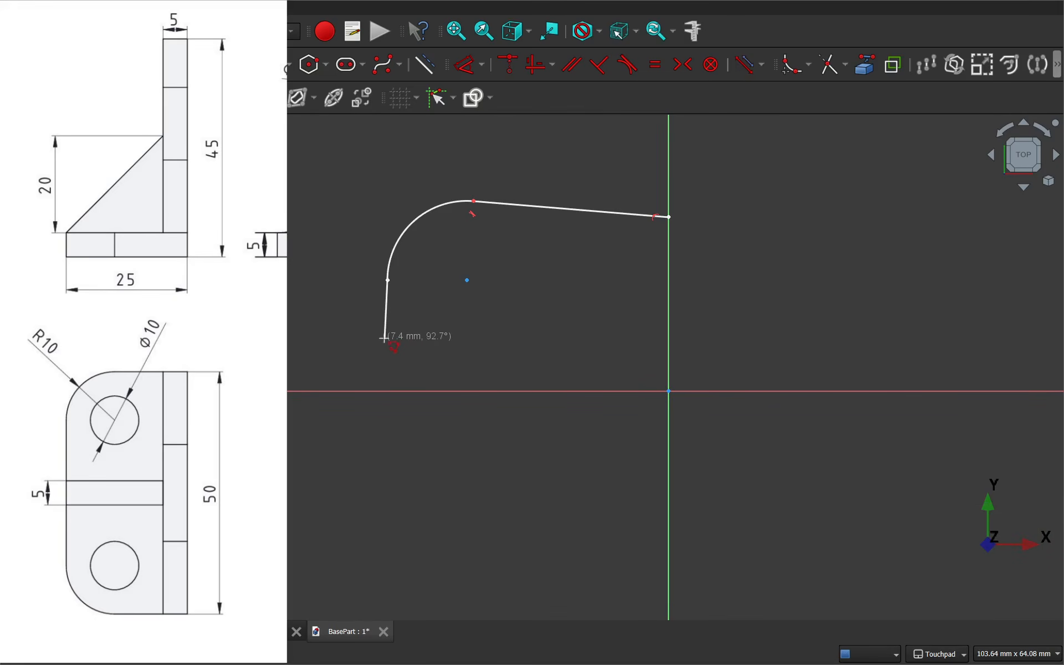
left_click(388, 575)
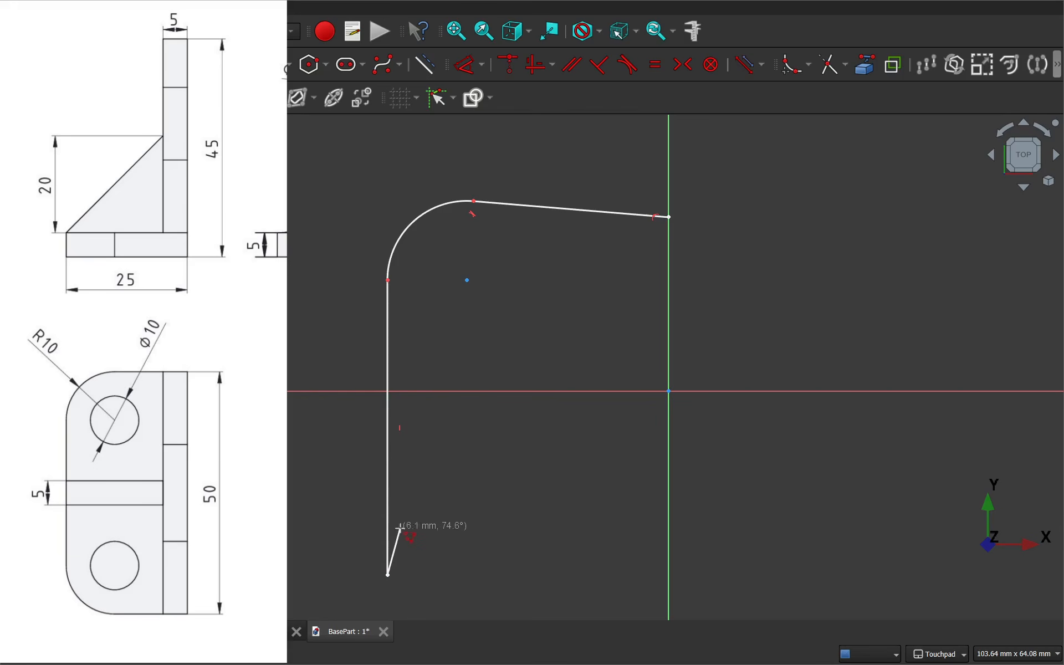
Step: Add a tangent arc of about 9 mm radius to the polyline, turning the lower corner back towards the vertical axis
key("m")
key("m")
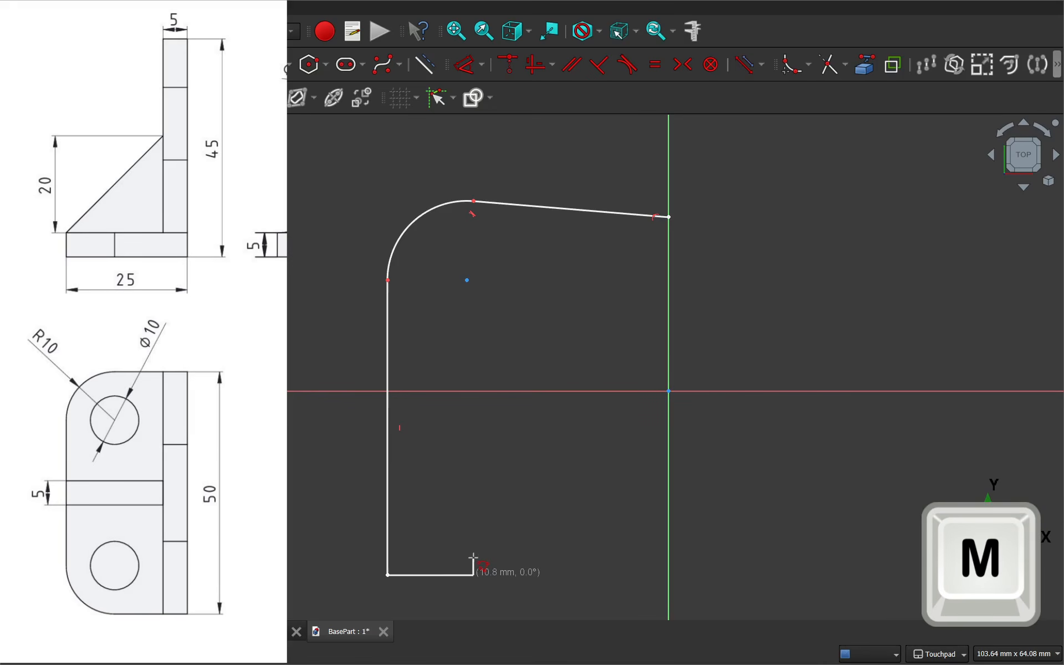
key("m")
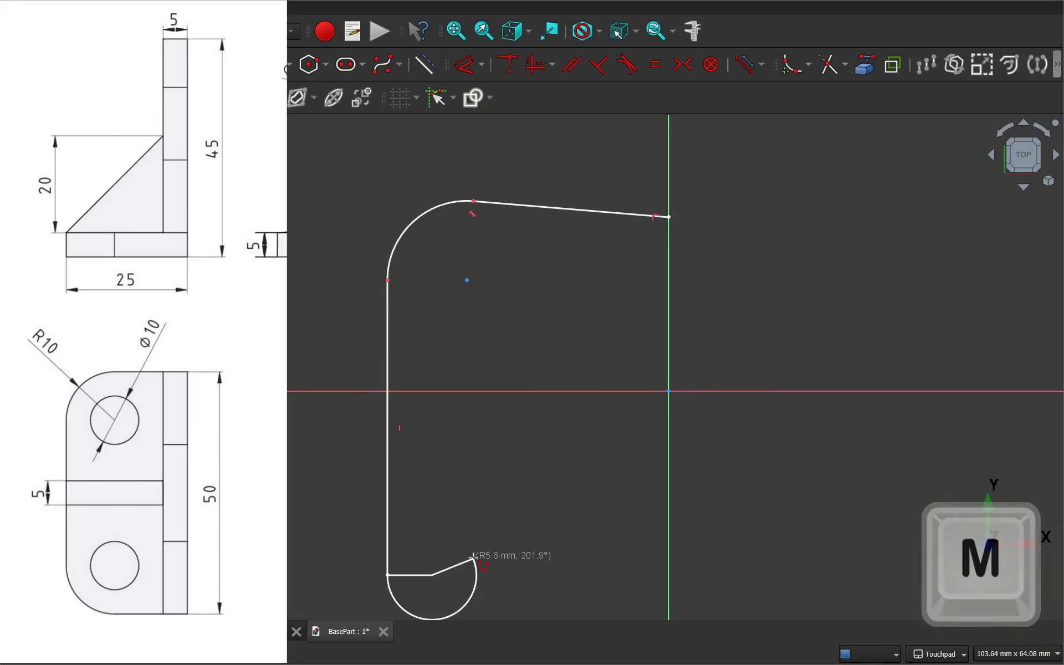
scroll(472, 603, "down", 2)
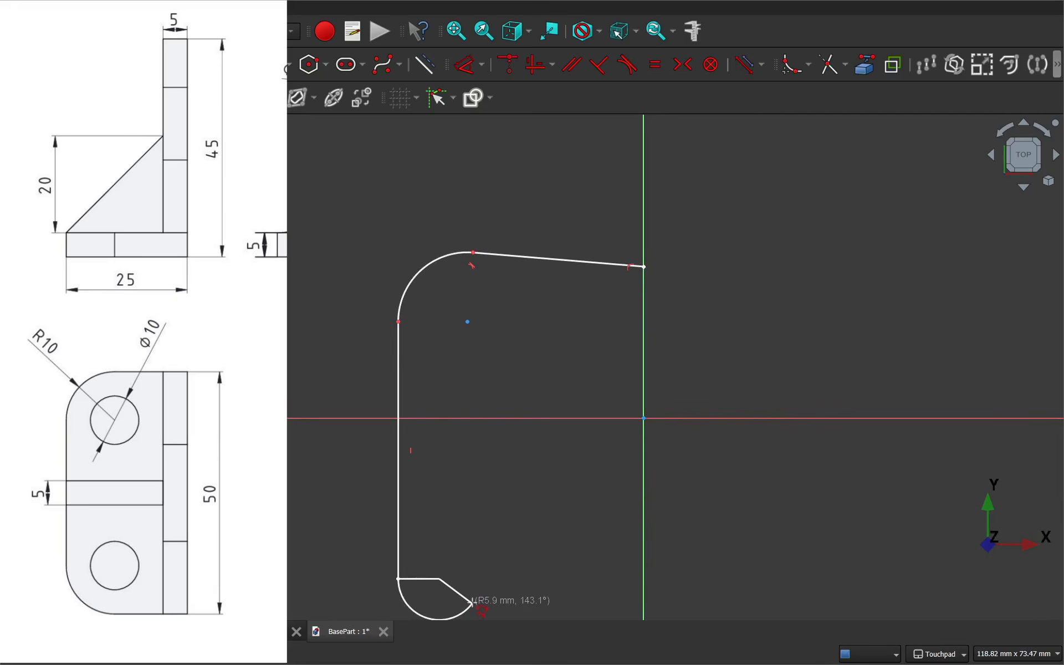
middle_click_drag(473, 603, 486, 457)
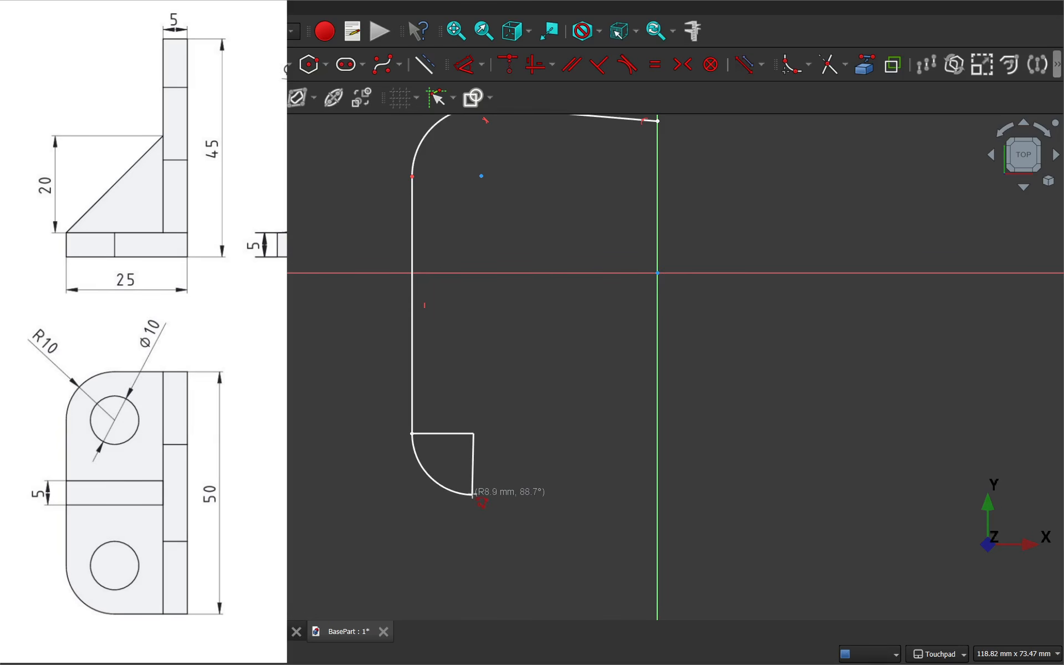
left_click(473, 493)
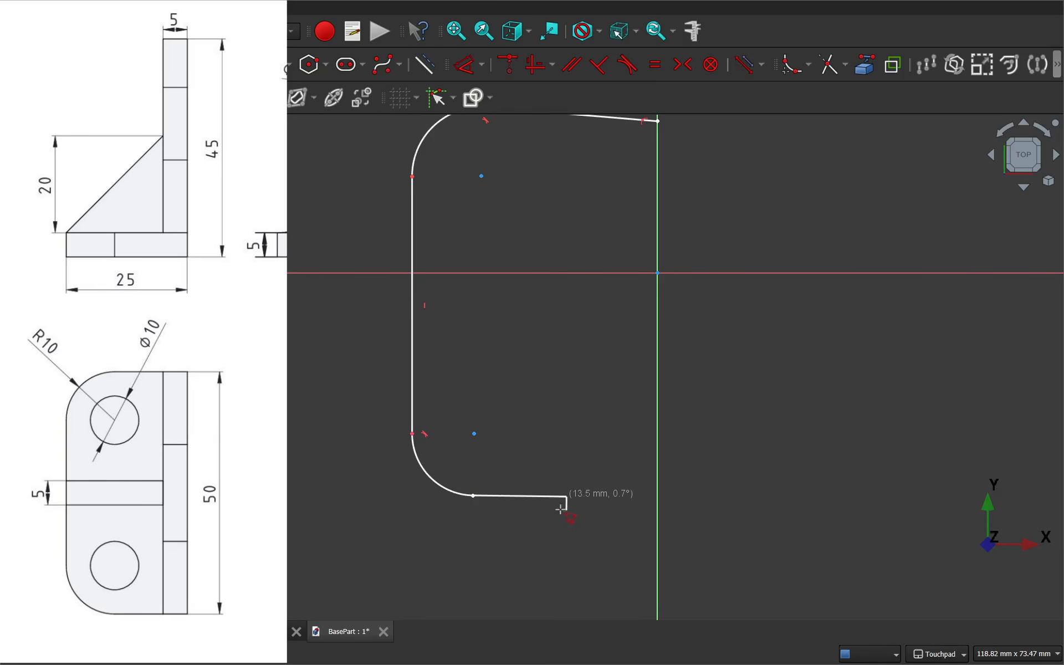
Step: Run a near-horizontal bottom segment to the vertical axis and close the polyline along the axis at its starting point
left_click(657, 497)
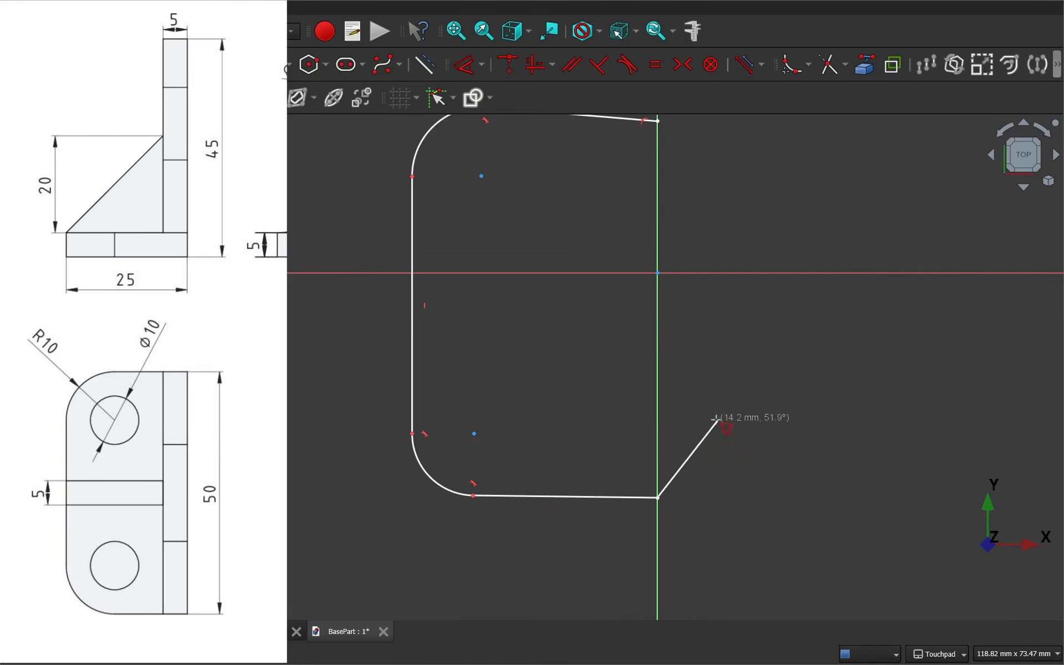
middle_click_drag(727, 387, 716, 516)
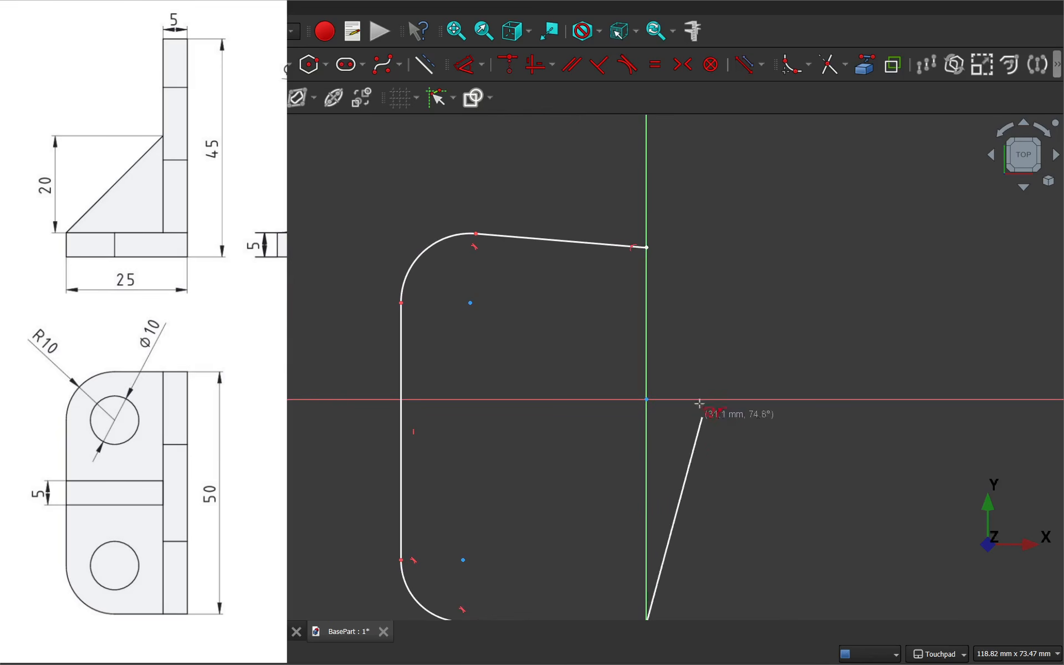
left_click(647, 247)
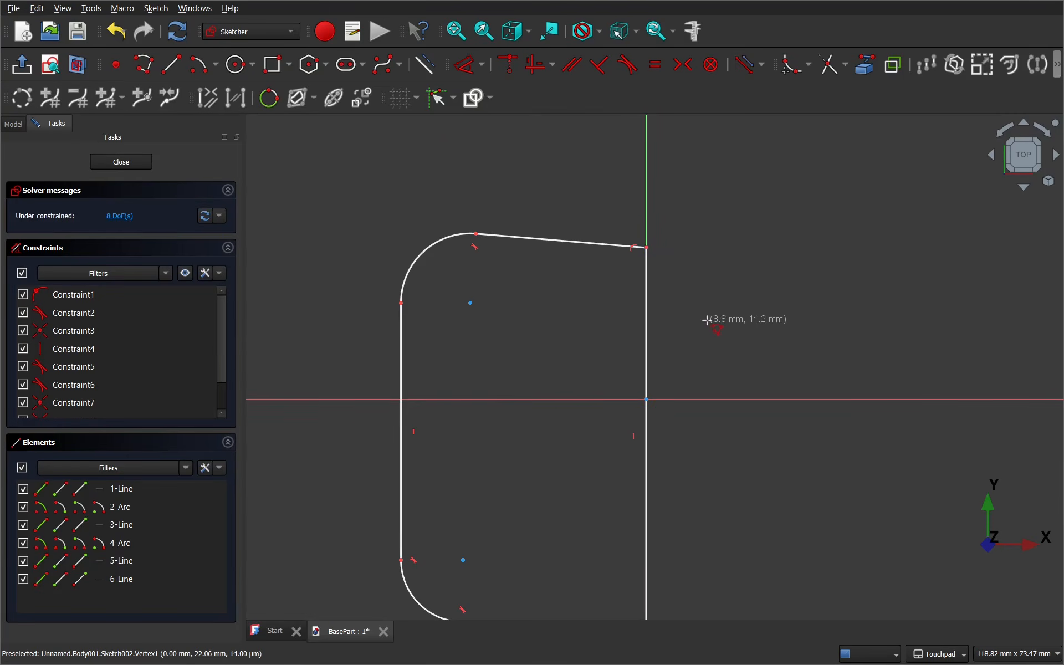
scroll(707, 320, "down", 1)
middle_click_drag(707, 320, 758, 292)
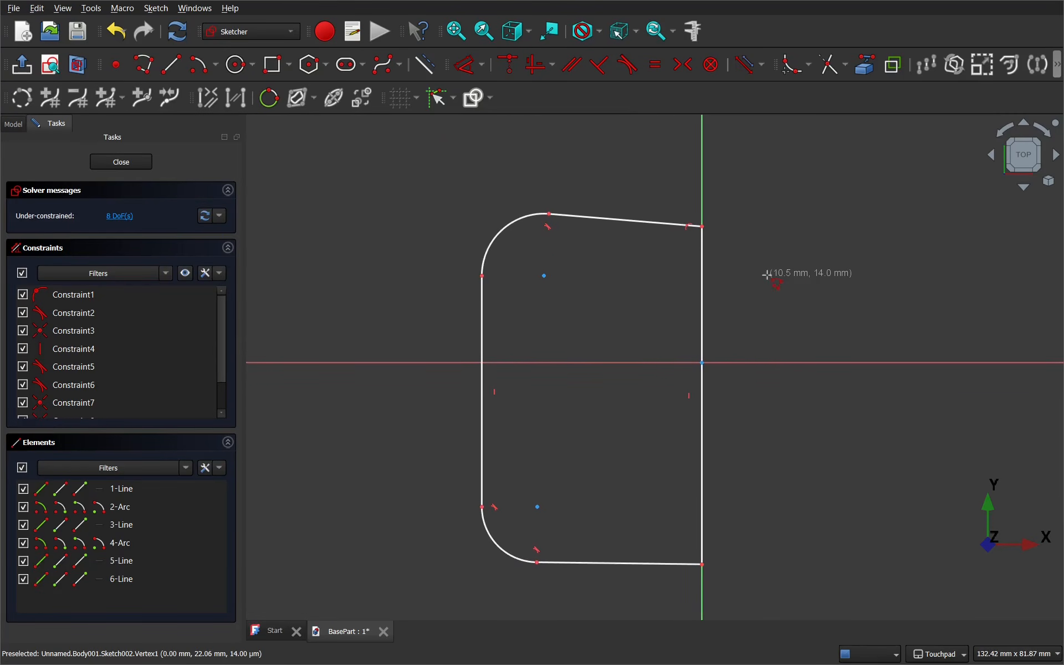
right_click(774, 285)
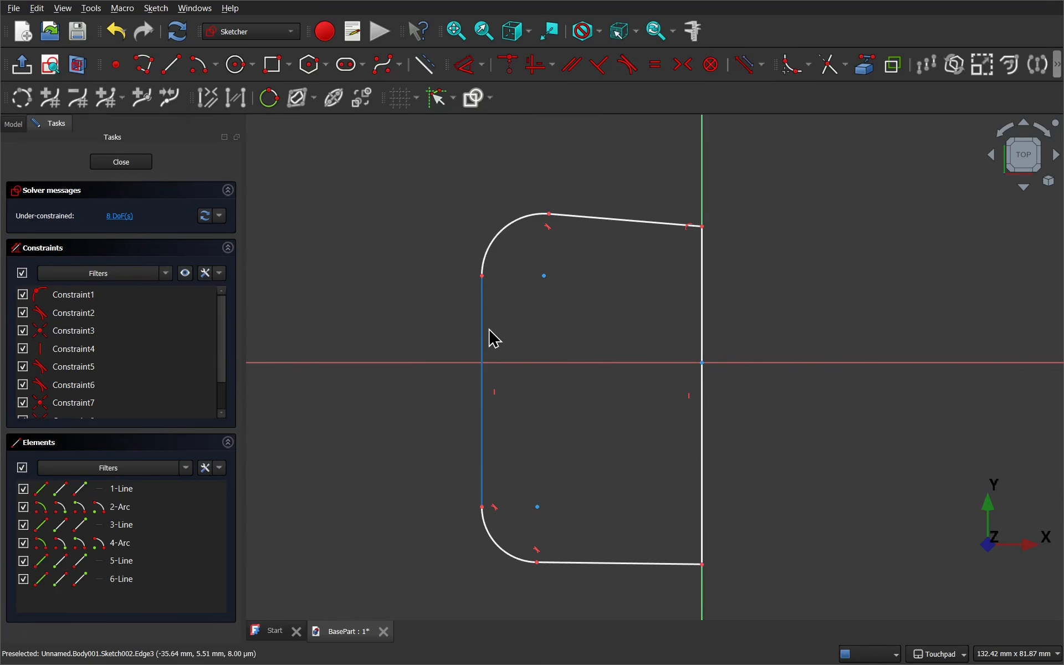
Step: Shift the outline's outer vertical edge slightly inwards and constrain the upper and lower straight edges to horizontal
mouse_move(490, 342)
left_mouse_down()
mouse_move(472, 367)
mouse_move(504, 340)
mouse_move(473, 382)
mouse_move(475, 342)
mouse_move(474, 387)
mouse_move(482, 347)
mouse_move(477, 368)
mouse_move(495, 366)
left_mouse_up()
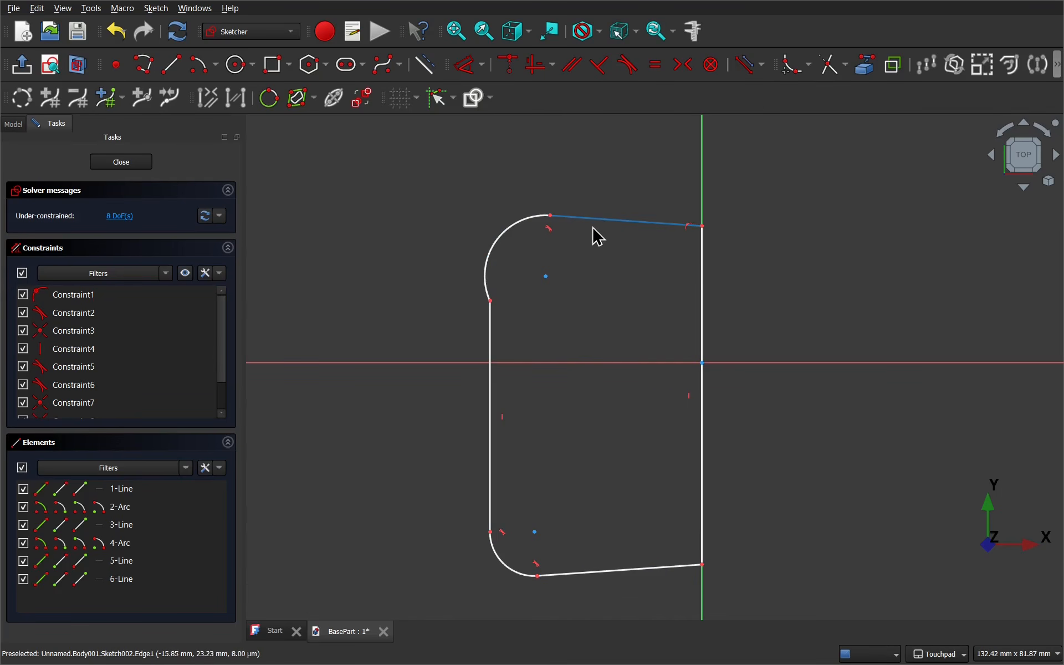
left_click(535, 70)
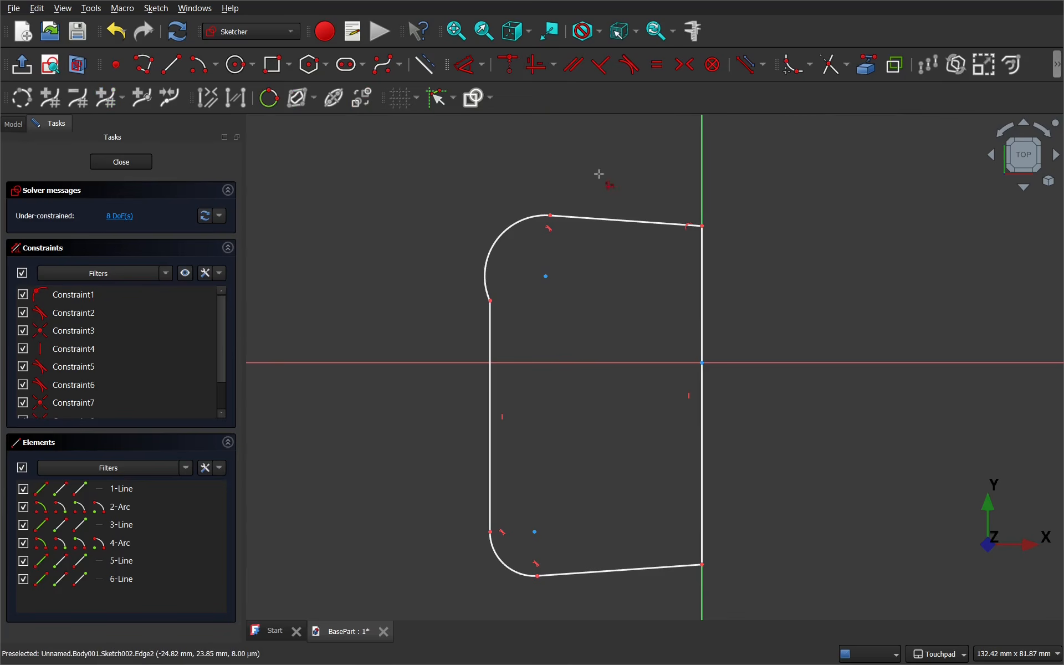
left_click(624, 220)
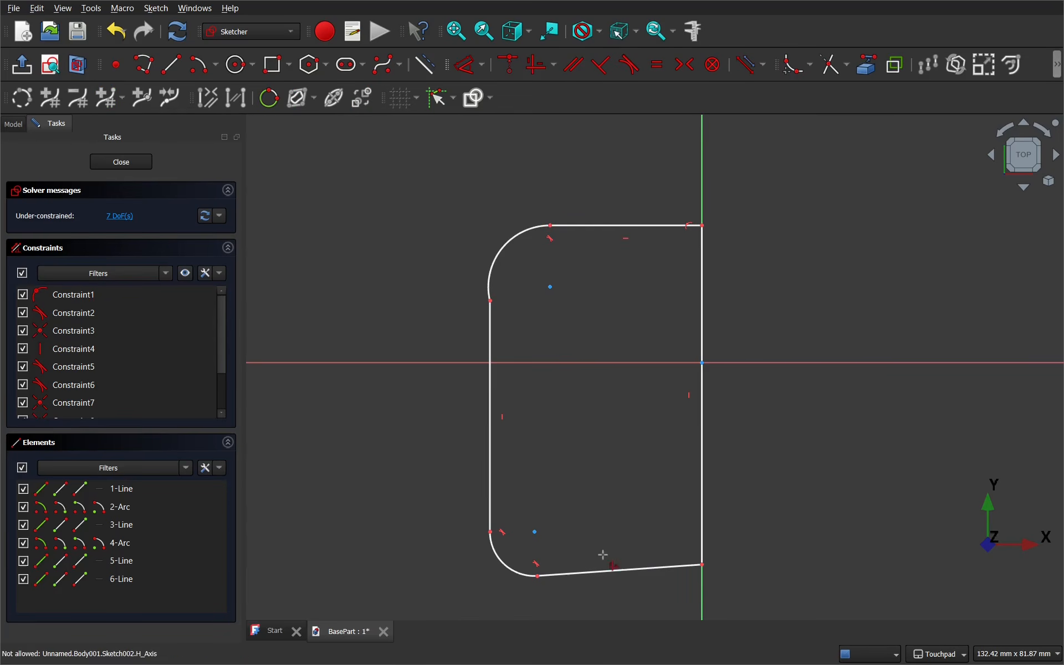
left_click(620, 575)
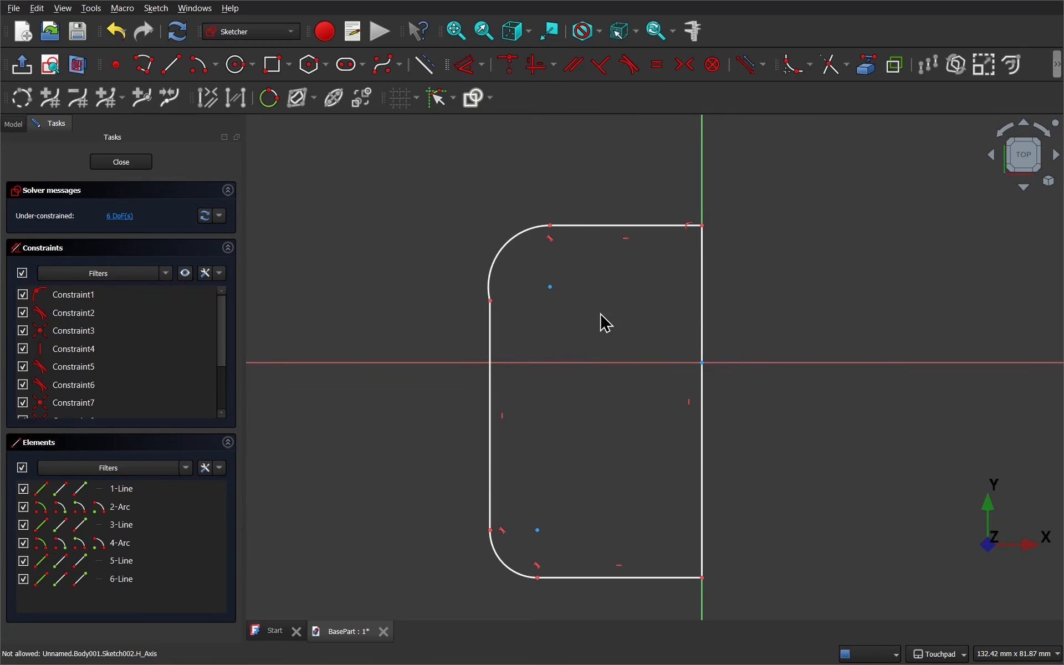
Step: Make the outer vertical edge tangent to the upper corner arc and pull that edge outwards to widen the outline
mouse_move(491, 324)
left_mouse_down()
mouse_move(512, 323)
mouse_move(499, 323)
left_mouse_up()
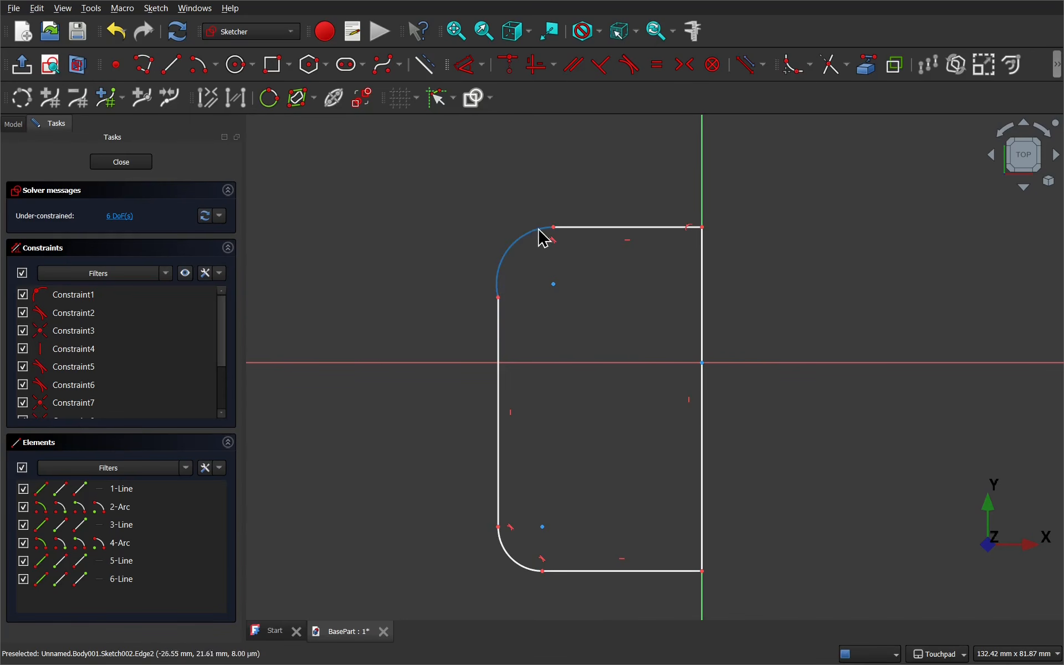
left_click(502, 333)
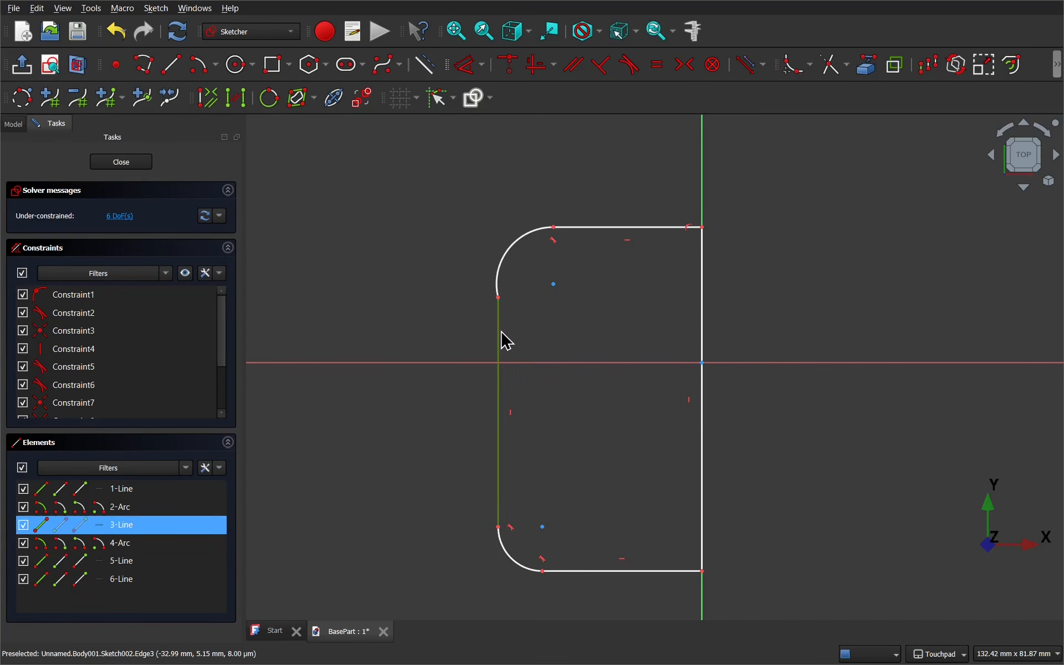
left_click(517, 255)
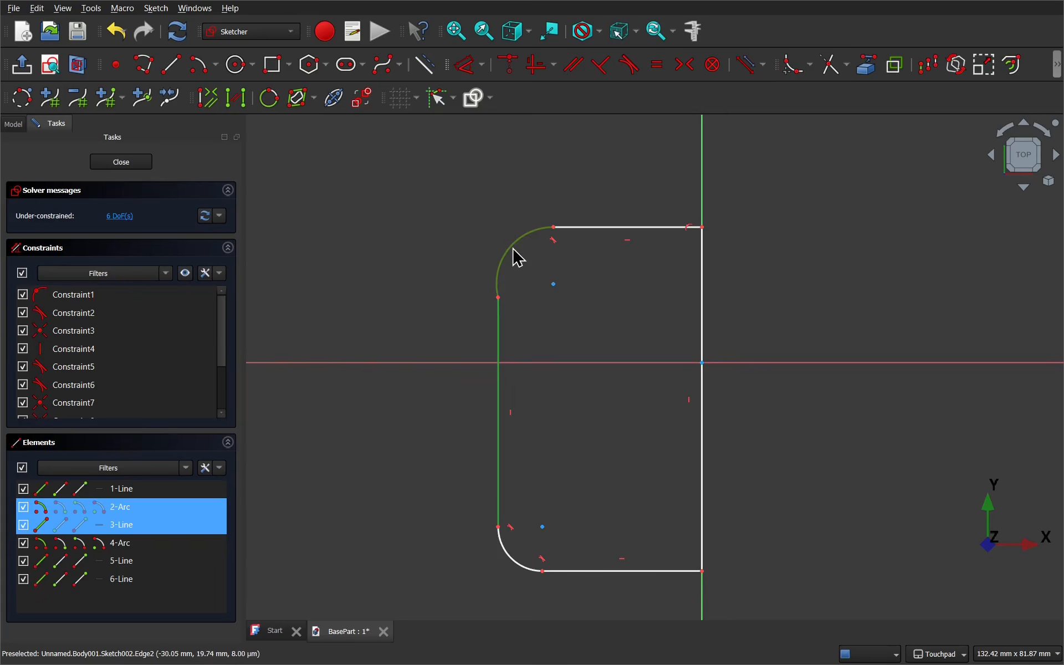
left_click(630, 66)
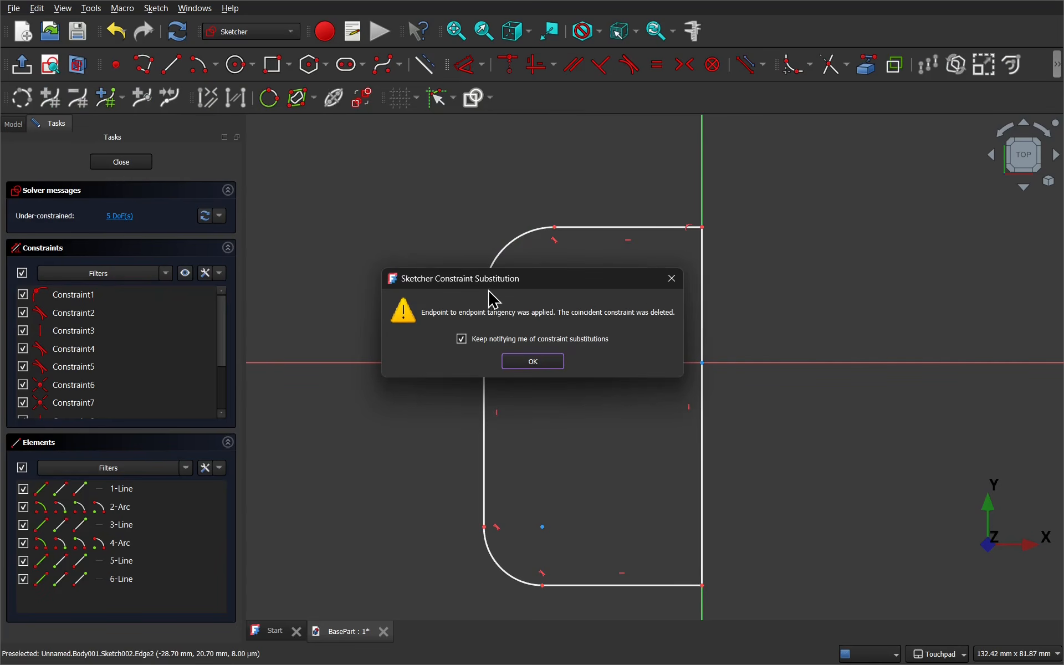
left_click(533, 362)
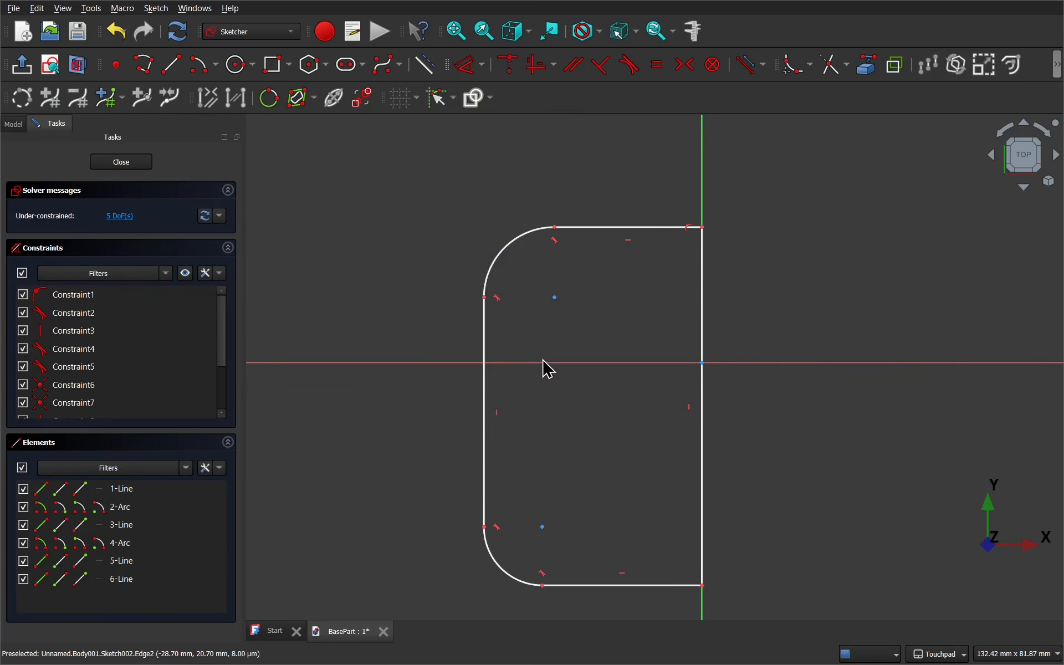
mouse_move(484, 409)
left_mouse_down()
mouse_move(458, 384)
mouse_move(434, 404)
mouse_move(458, 422)
mouse_move(449, 406)
left_mouse_up()
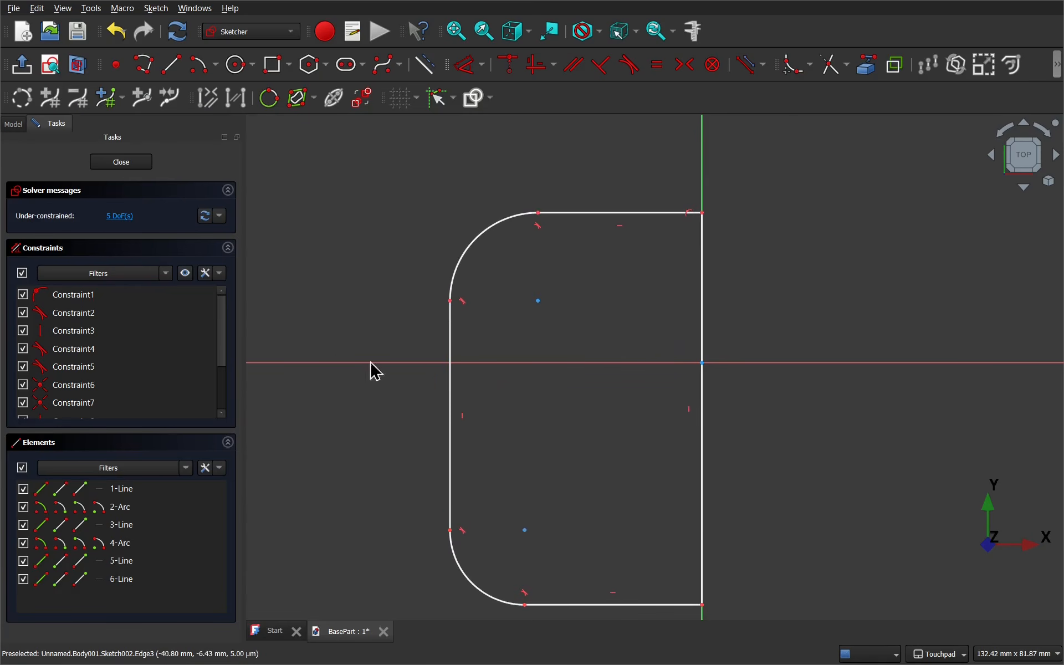
Step: Draw two circles of about 13 mm diameter, centred on the centre points of the upper and lower corner arcs
left_click(239, 65)
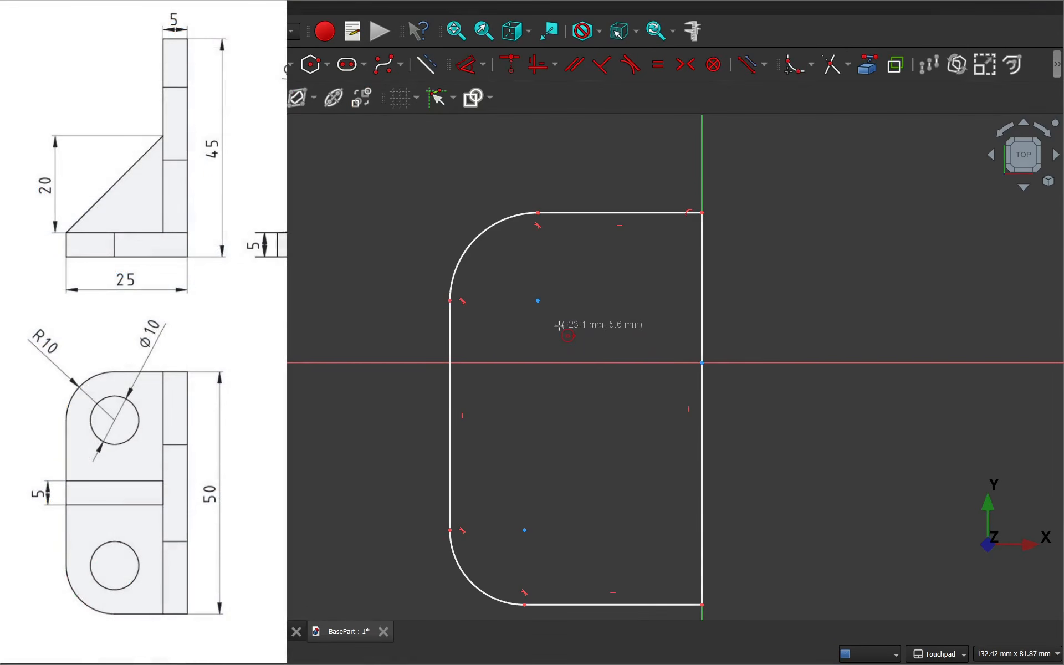
left_click(537, 300)
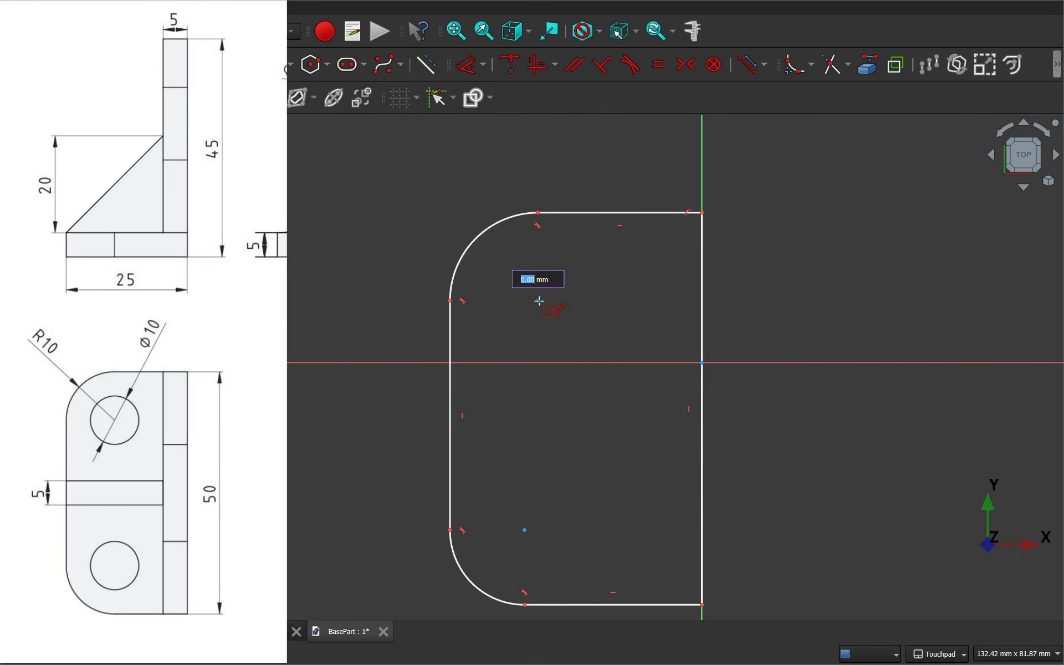
left_click(574, 317)
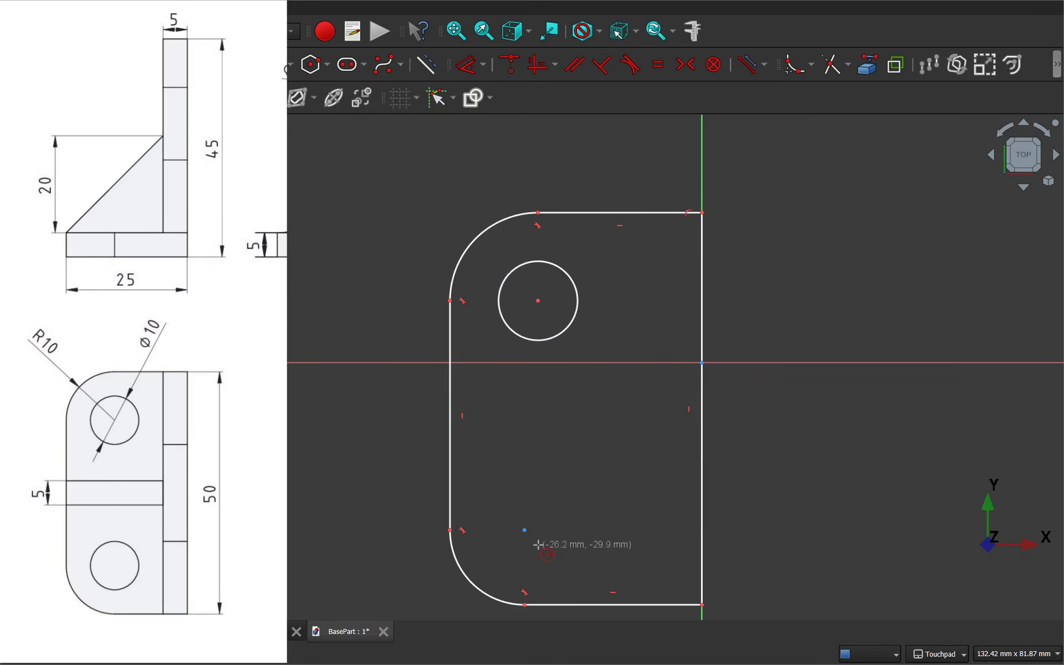
left_click(524, 531)
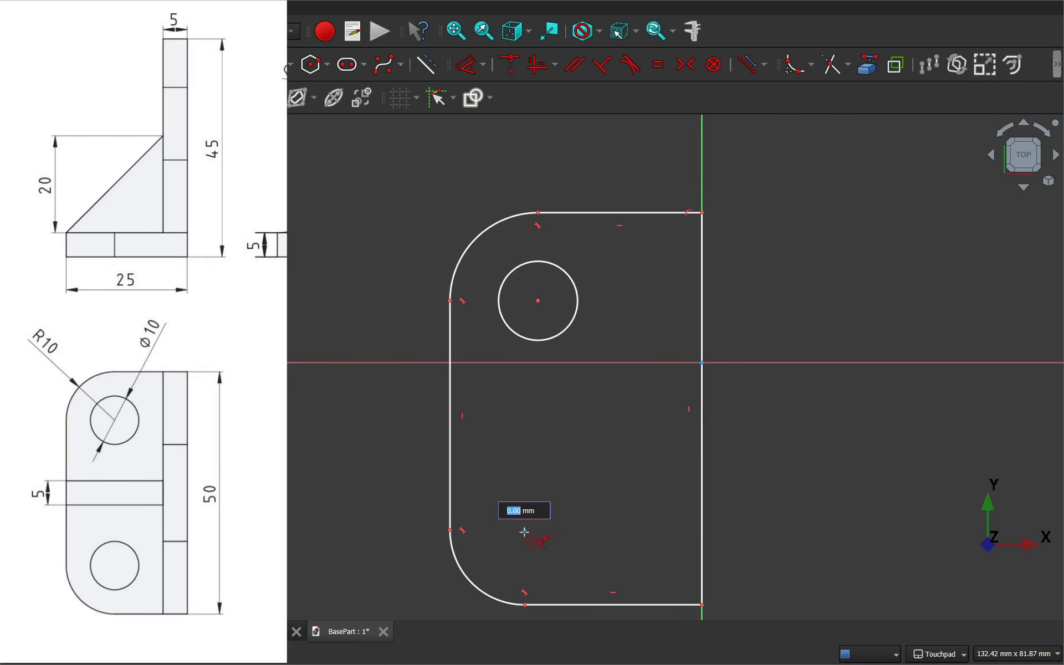
left_click(560, 544)
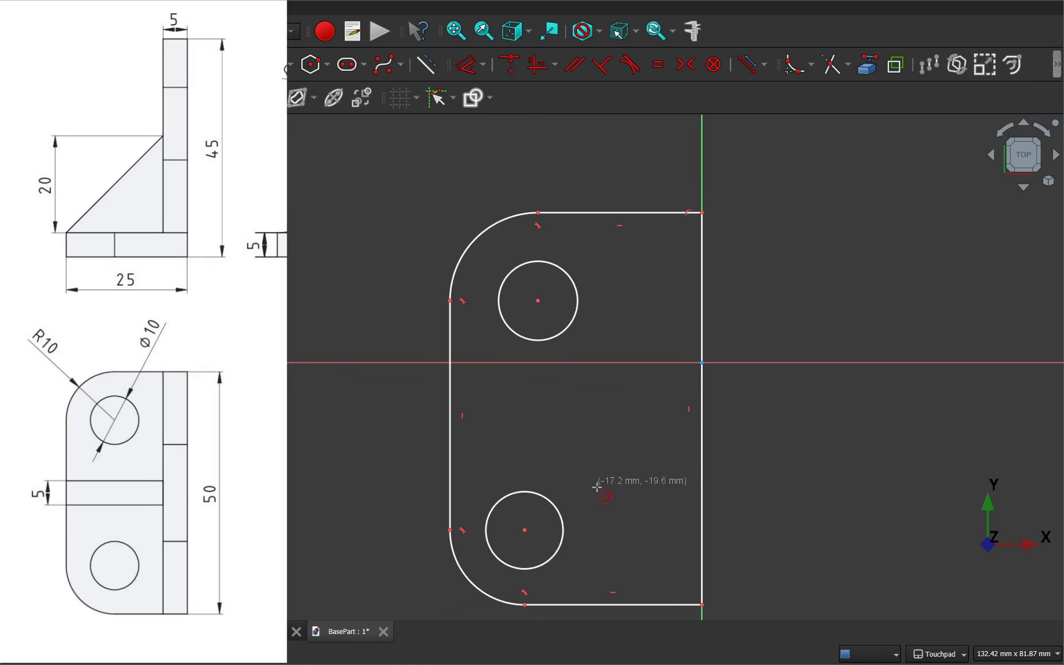
right_click(644, 308)
Step: Dimension the horizontal distance from the outer vertical edge to the outline's upper corner on the vertical axis as 25 mm
left_click(467, 69)
left_click(447, 300)
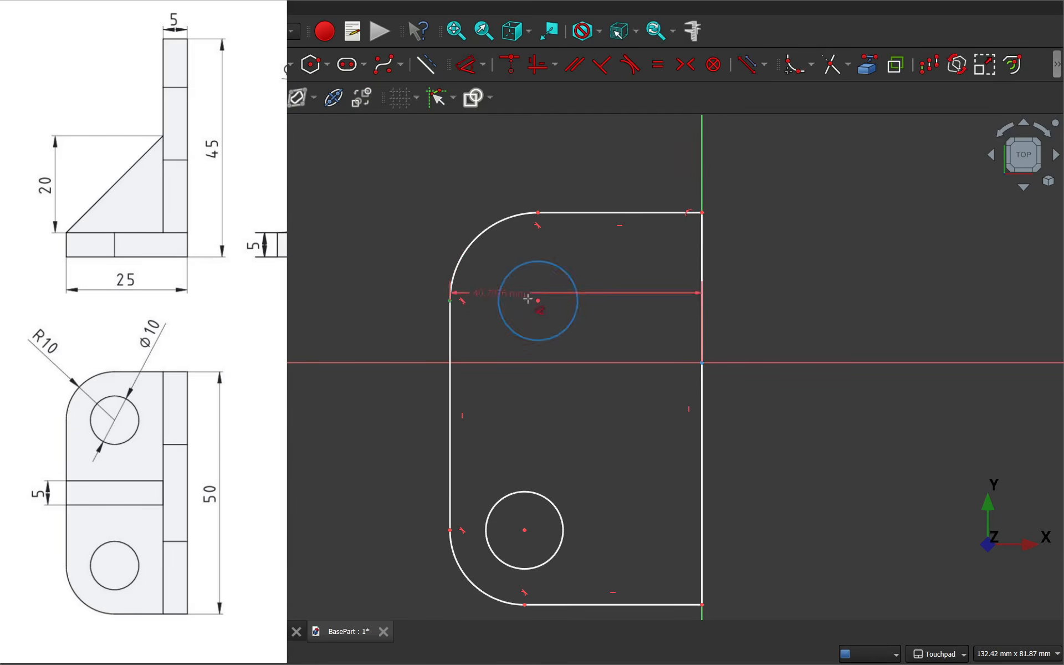
left_click(701, 360)
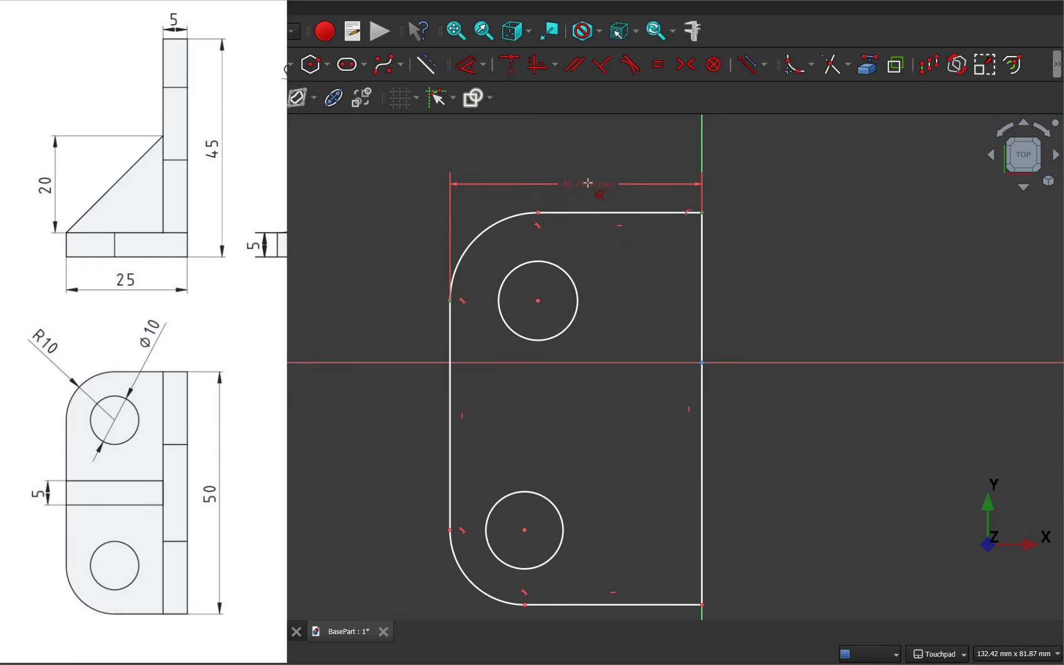
left_click(581, 166)
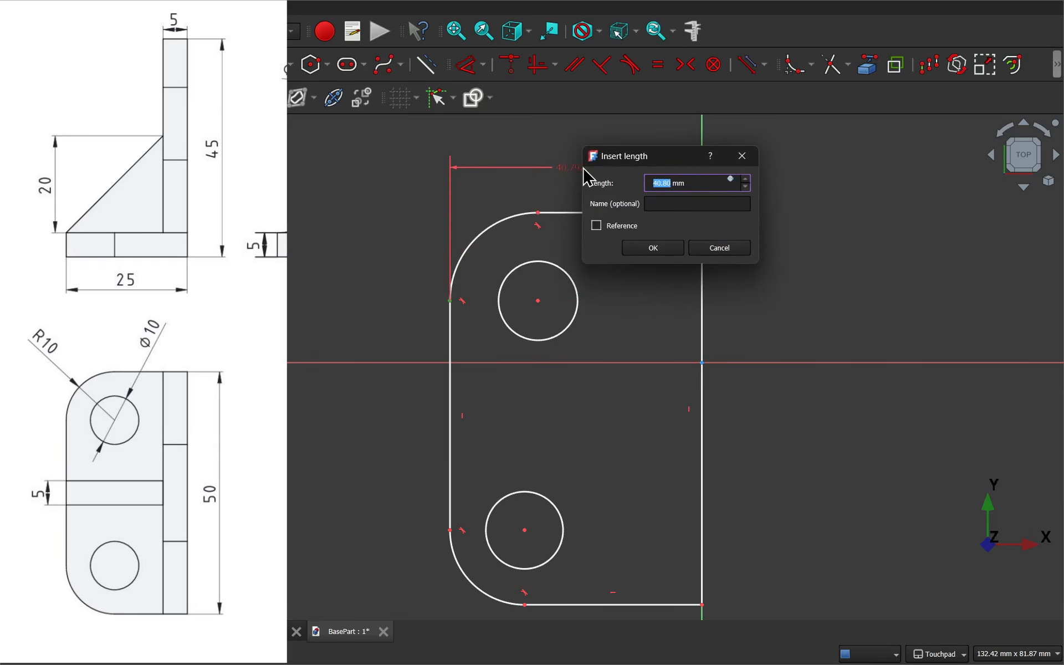
type("2")
key("Return")
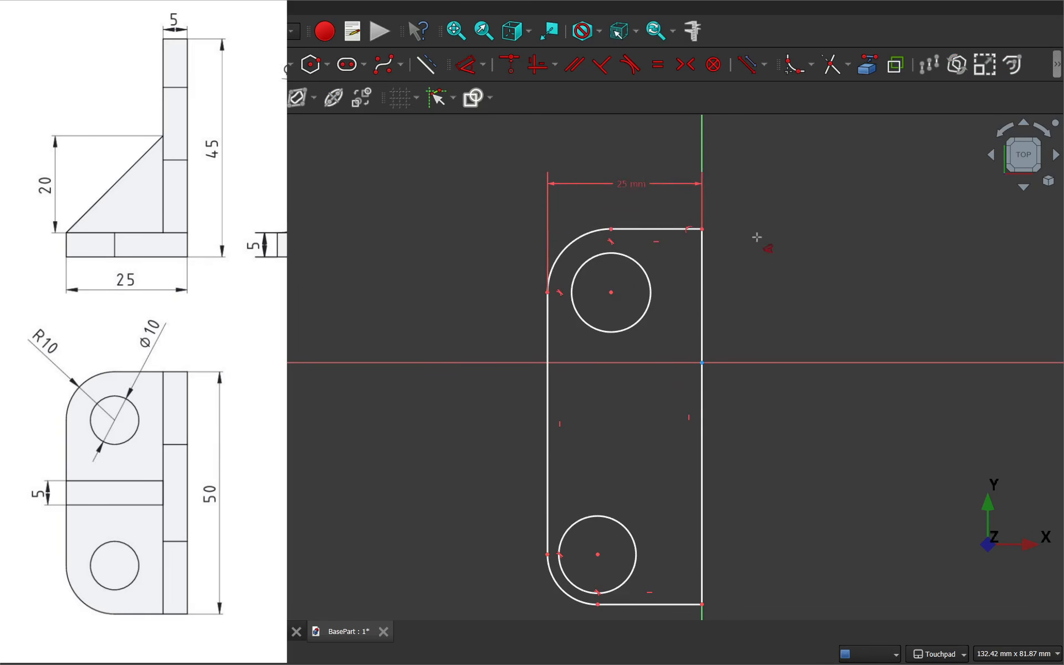
Step: Dimension the outline's overall height along the vertical axis, between its upper and lower corners, as 50 mm
left_click(704, 229)
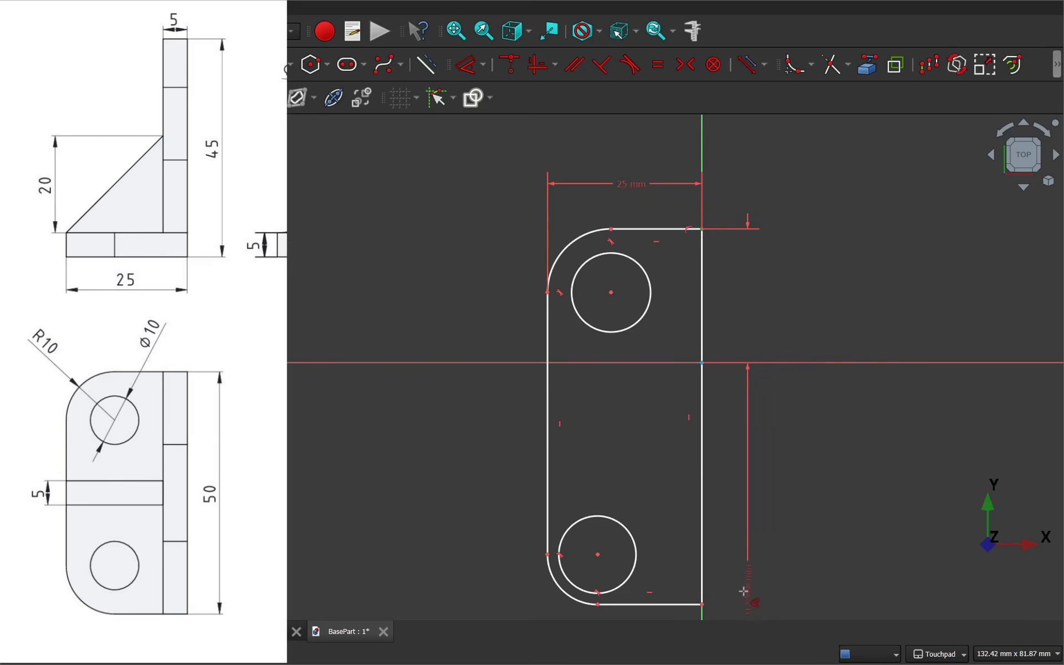
left_click(702, 603)
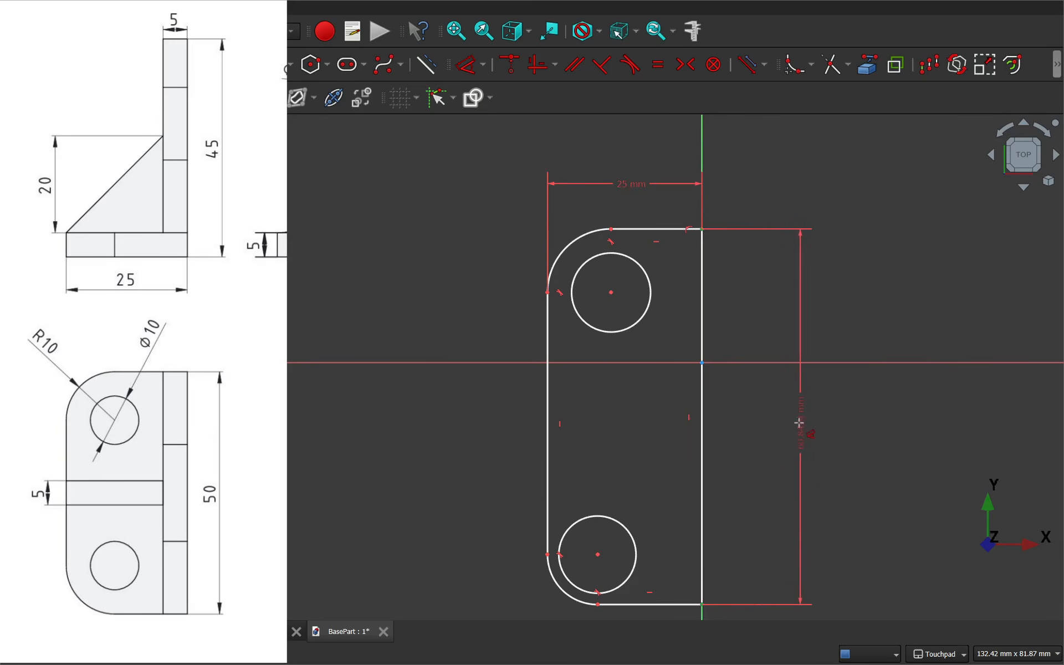
left_click(778, 422)
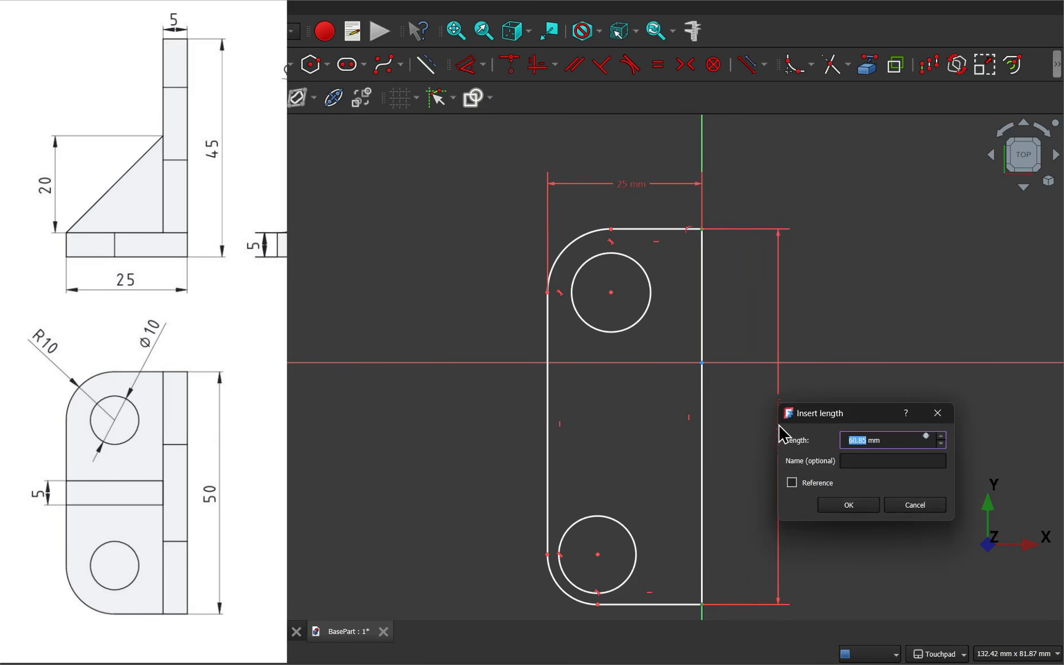
type("50")
key("Return")
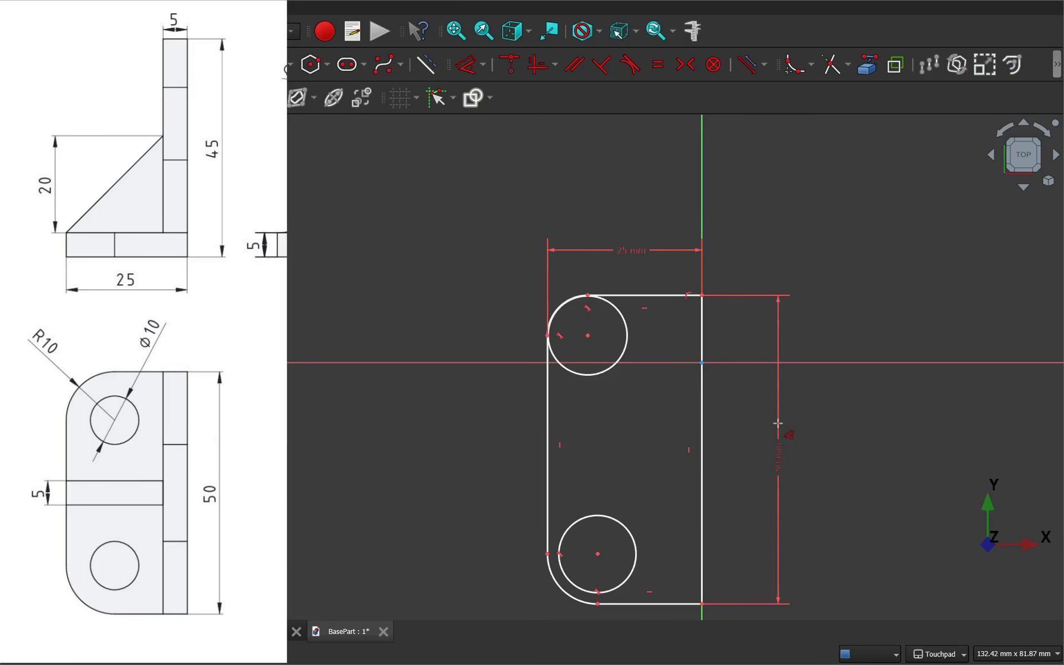
Step: Set the upper circle's diameter to 10 mm
left_click(631, 343)
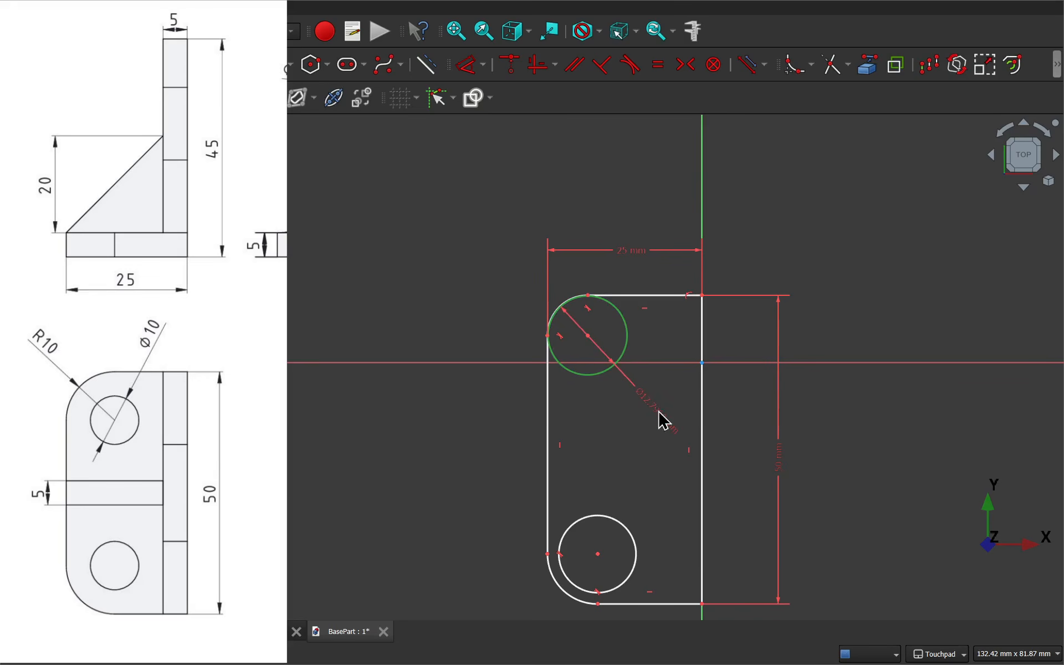
left_click(658, 410)
type("10")
key("Return")
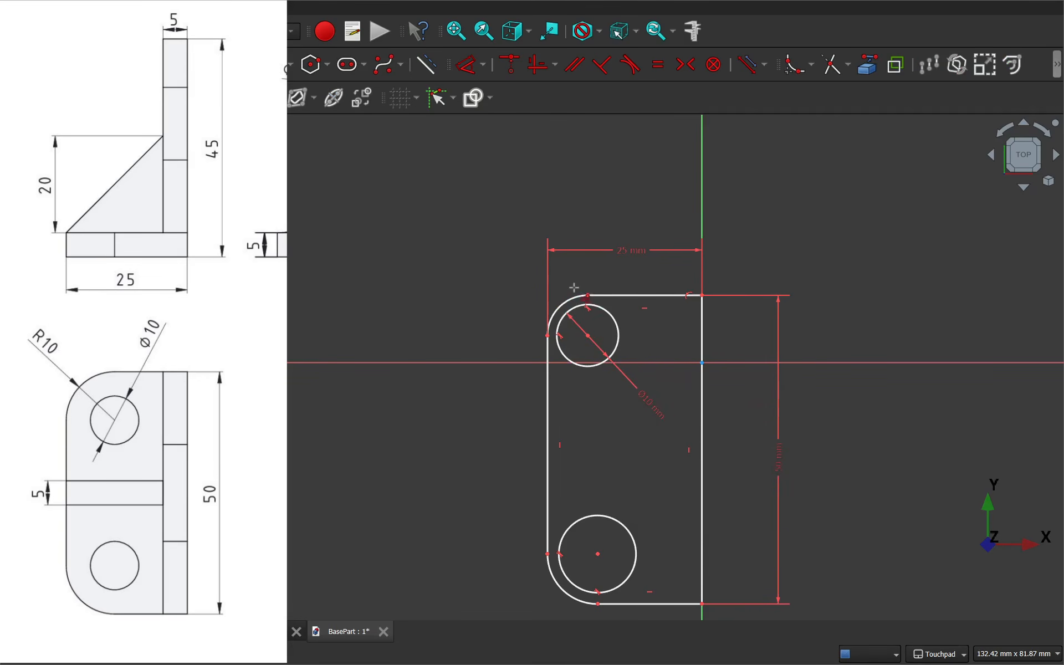
Step: Set the upper corner arc's radius to 10 mm and leave the dimension tool
left_click(558, 306)
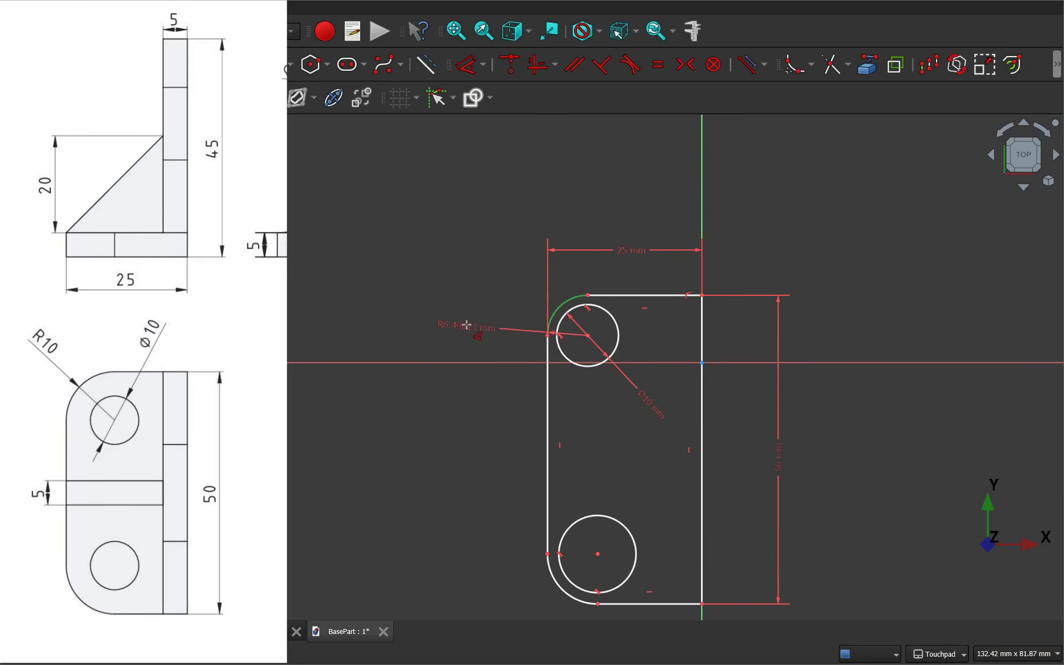
left_click(467, 326)
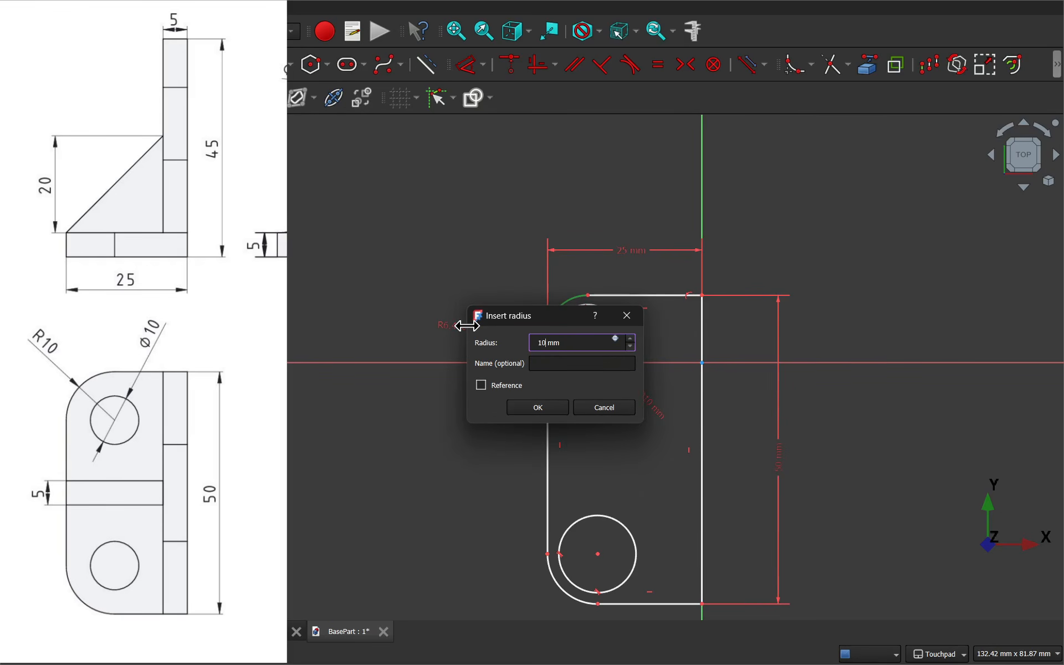
key("Return")
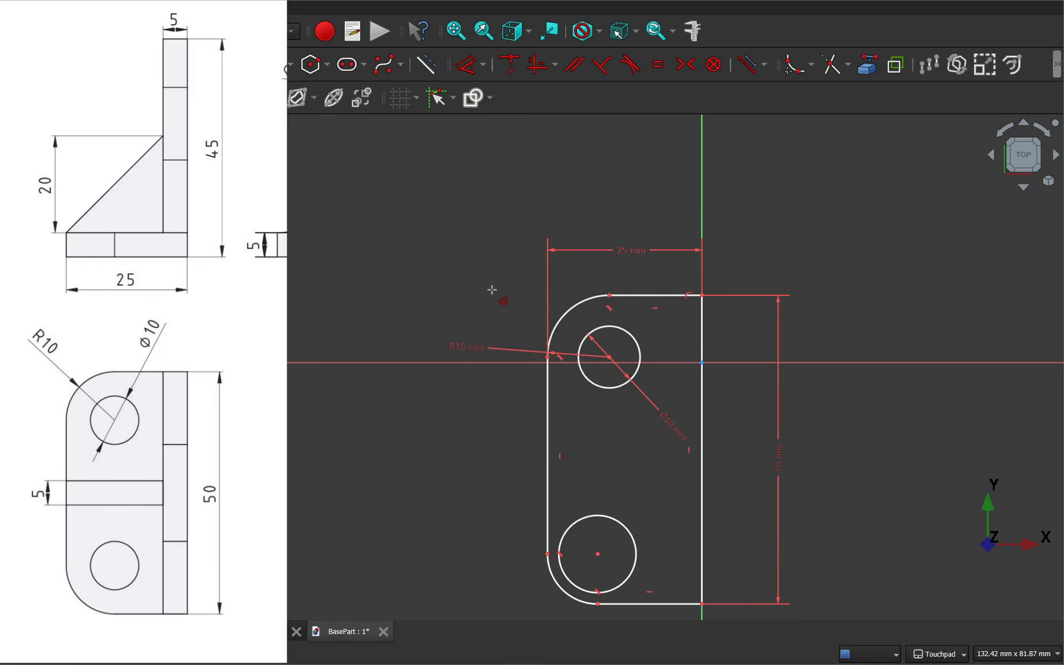
key("Escape")
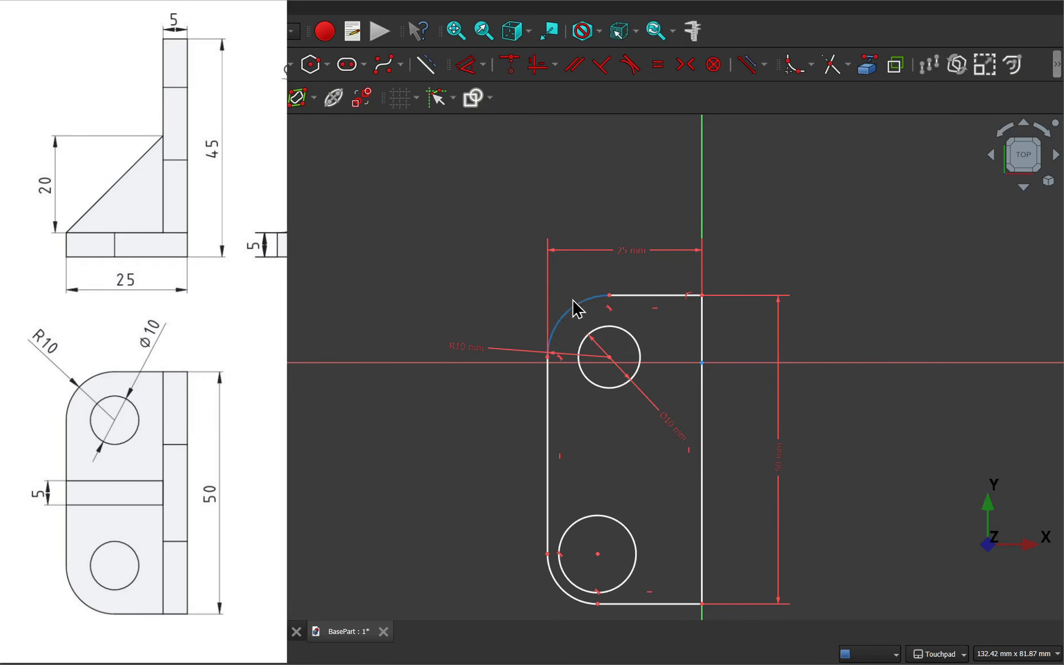
Step: Apply equal constraints between the two circles and between the upper and lower corner arcs
left_click(593, 389)
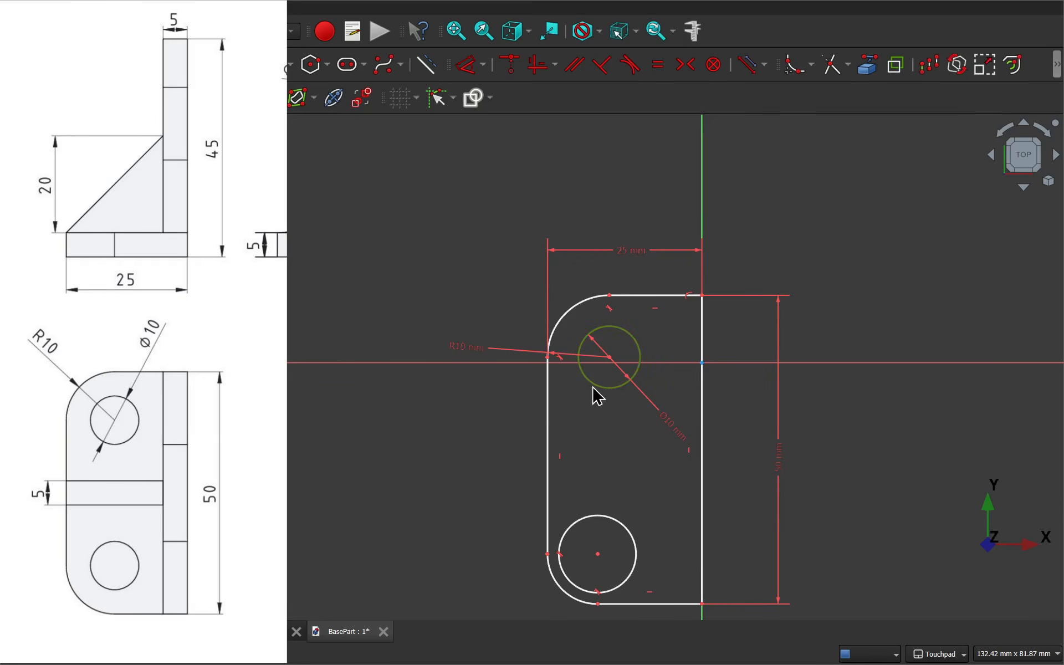
left_click(635, 534)
left_click(657, 65)
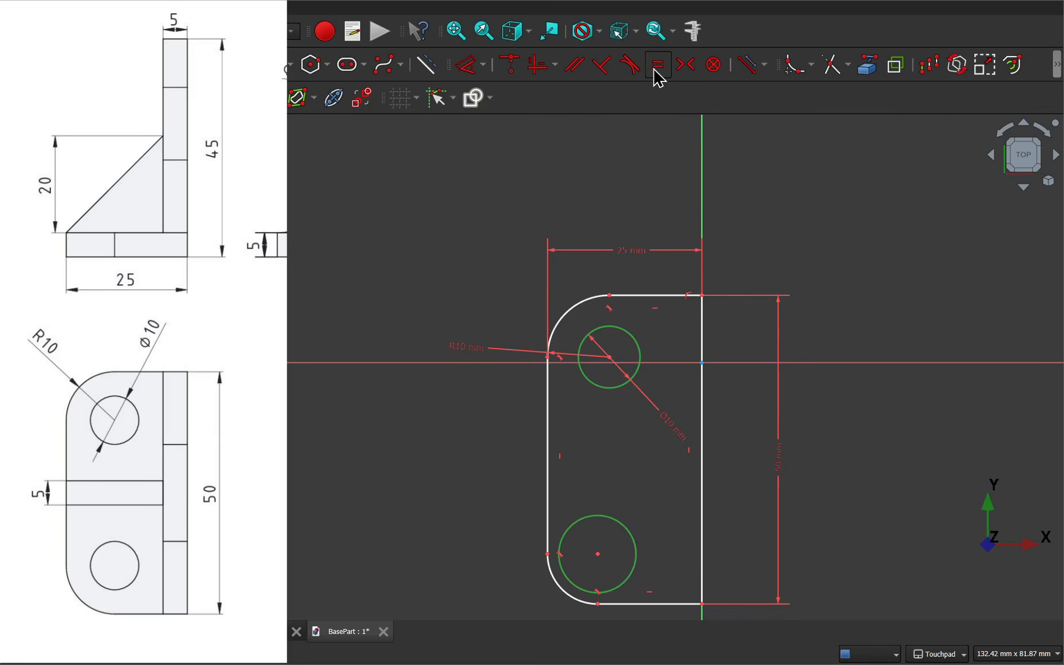
left_click(563, 325)
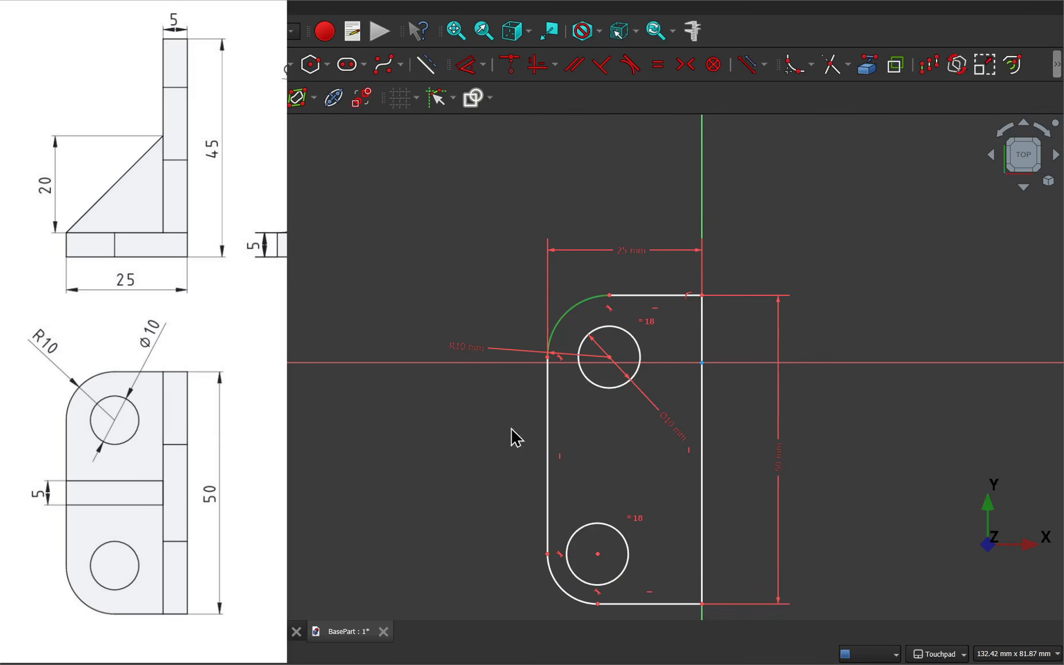
left_click(568, 608)
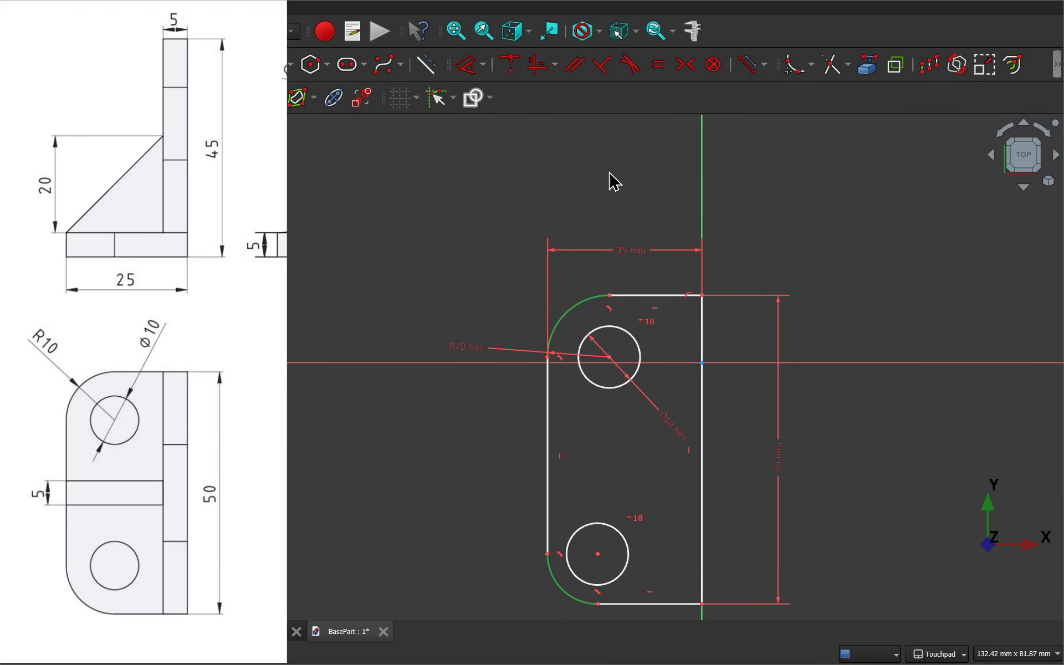
left_click(657, 66)
mouse_move(676, 293)
left_mouse_down()
mouse_move(653, 199)
mouse_move(658, 221)
left_mouse_up()
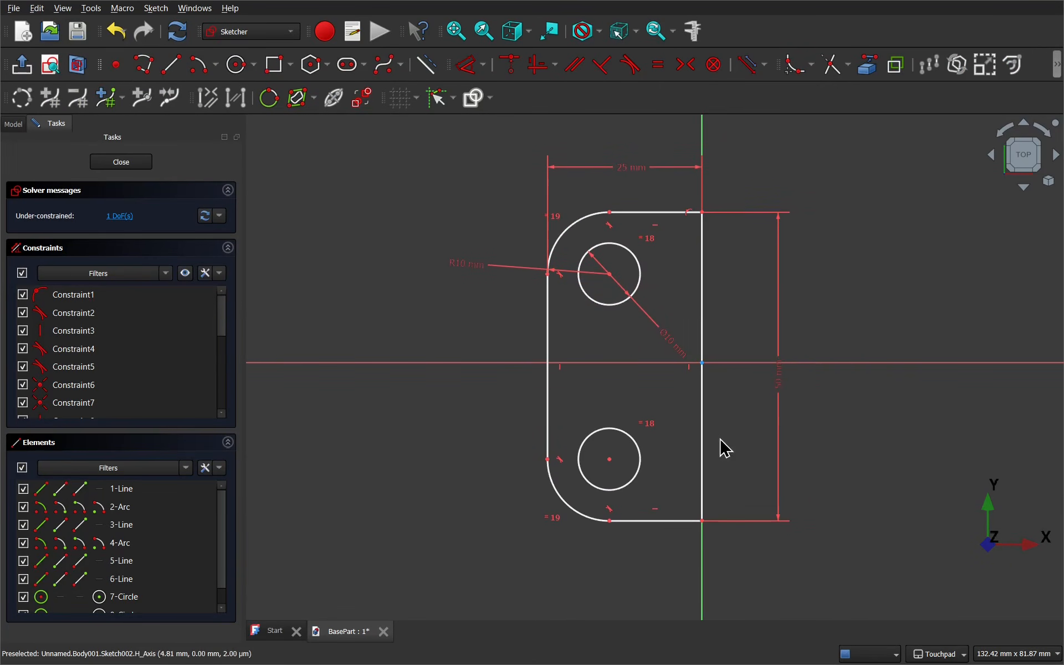
left_click(702, 521)
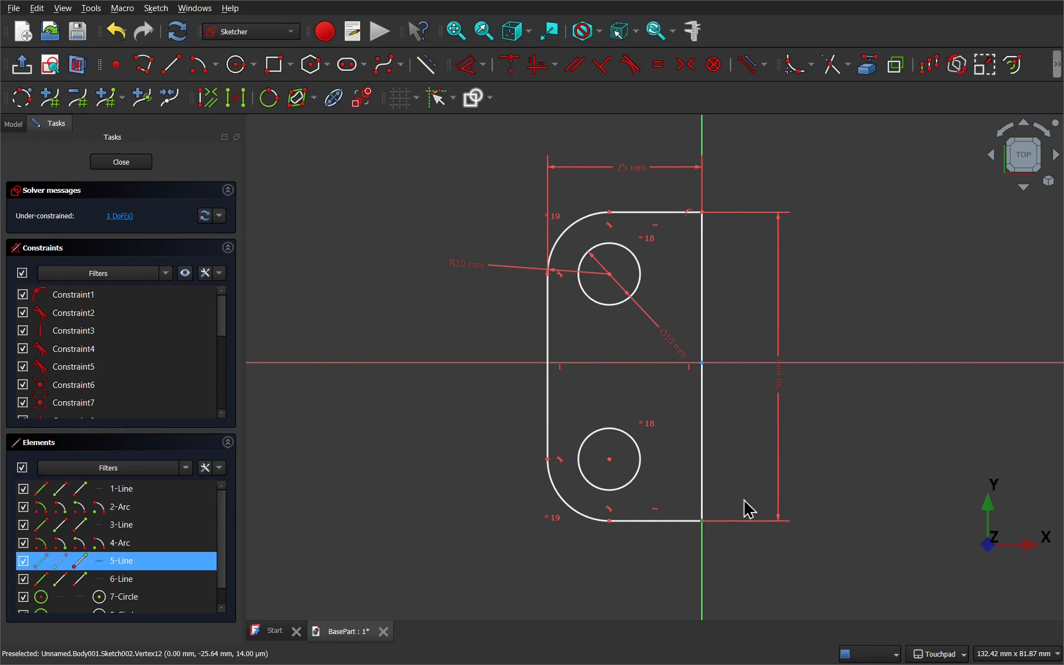
left_click(705, 216)
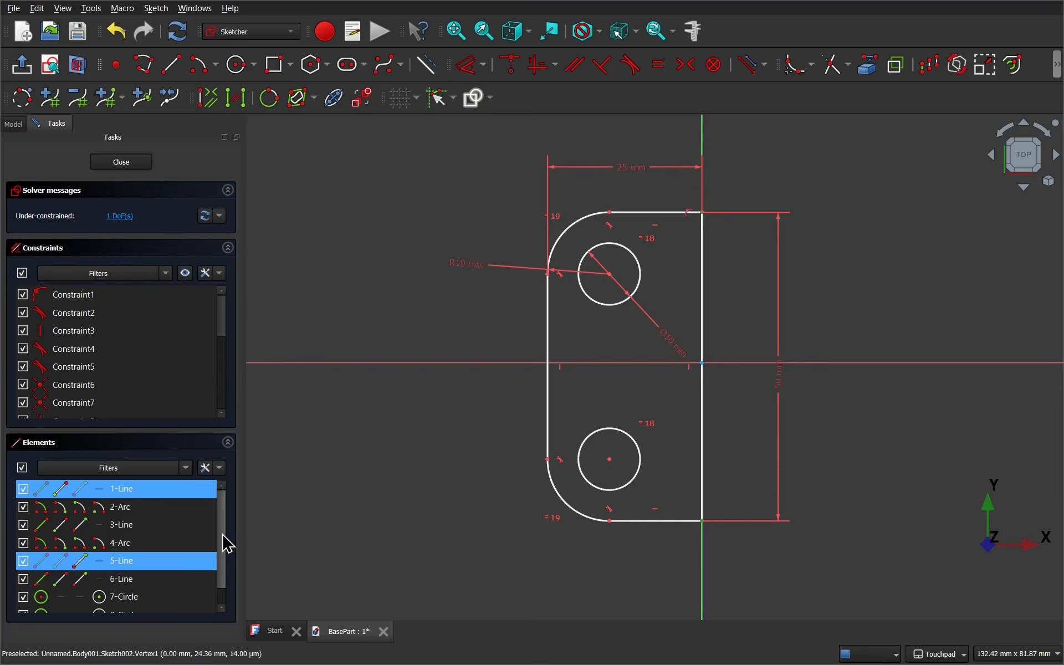
scroll(228, 565, "down", 1)
scroll(228, 551, "up", 1)
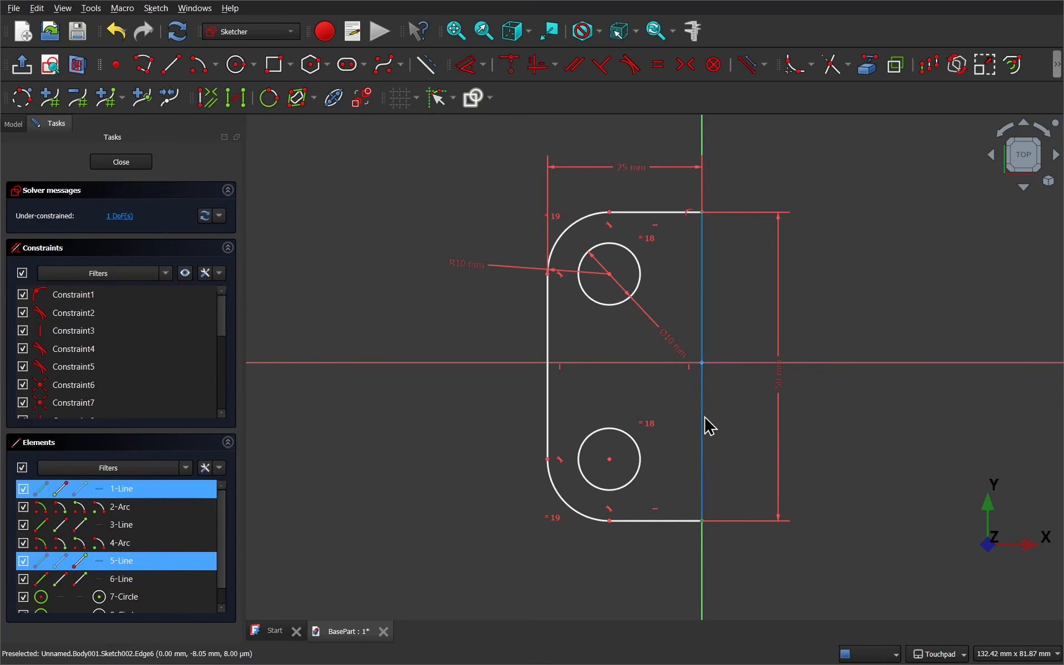
left_click(736, 436)
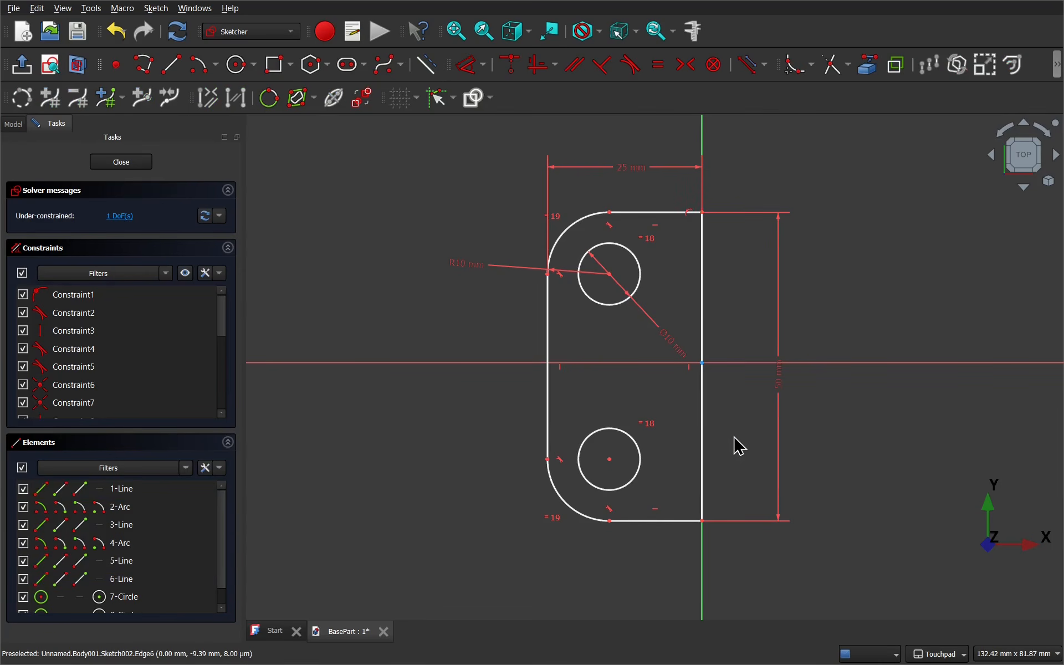
Step: Constrain the upper and lower corners of the outline's straight side symmetric about the origin, and close the sketch
left_click(701, 523)
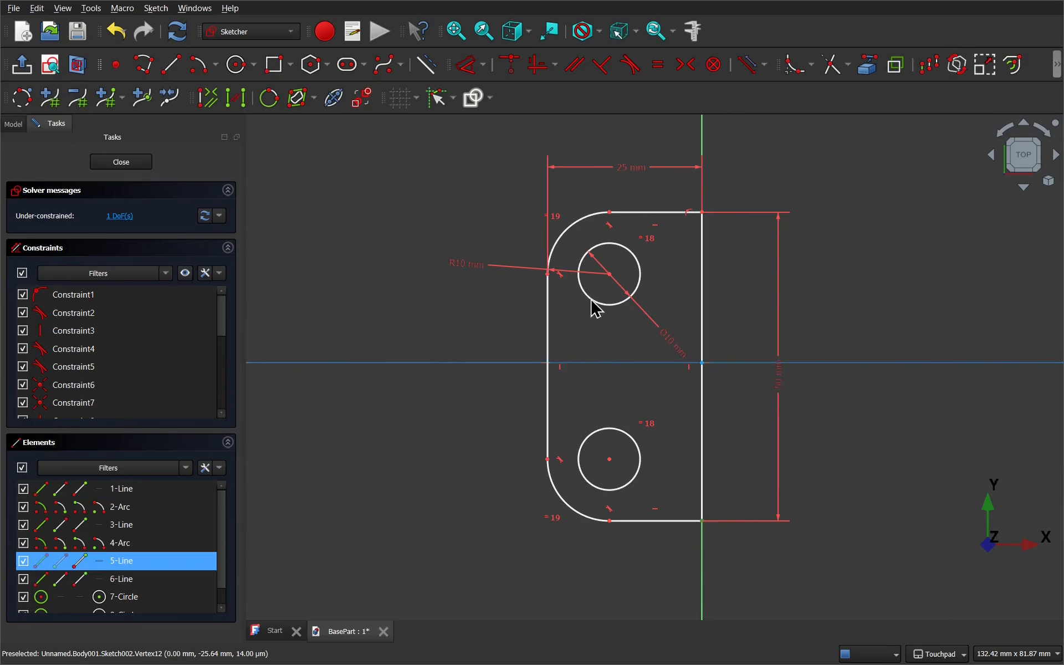
left_click(700, 216)
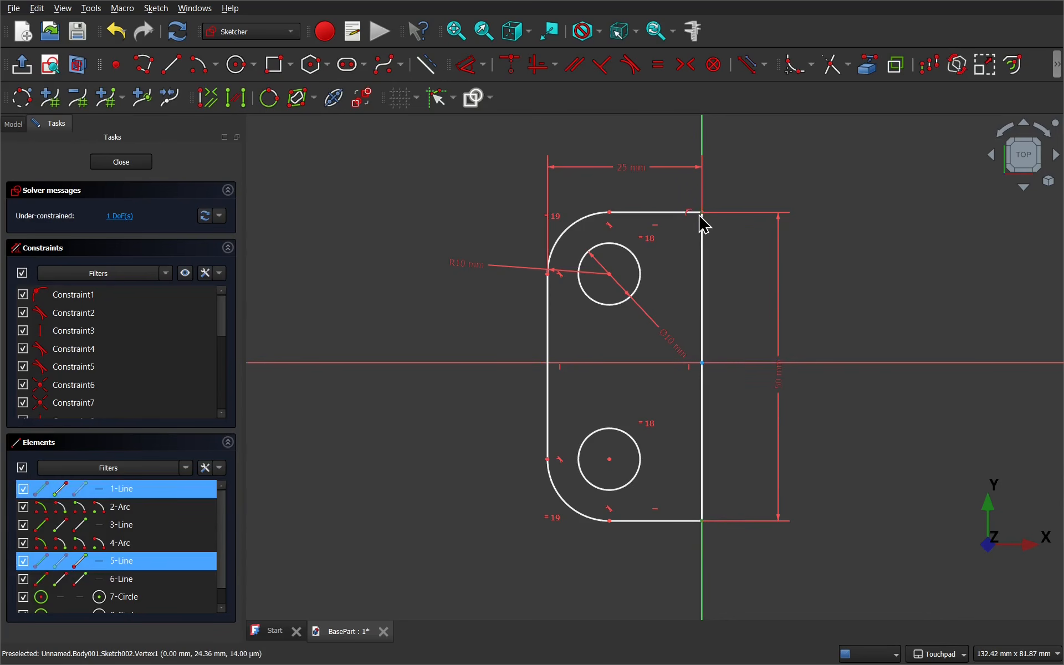
left_click(702, 363)
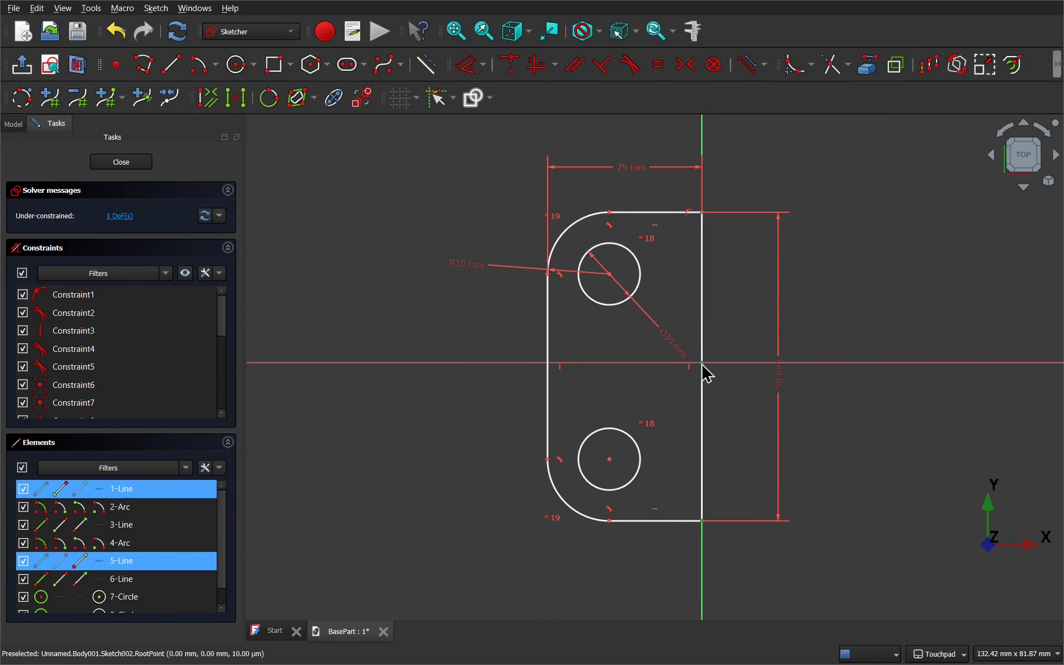
left_click(686, 66)
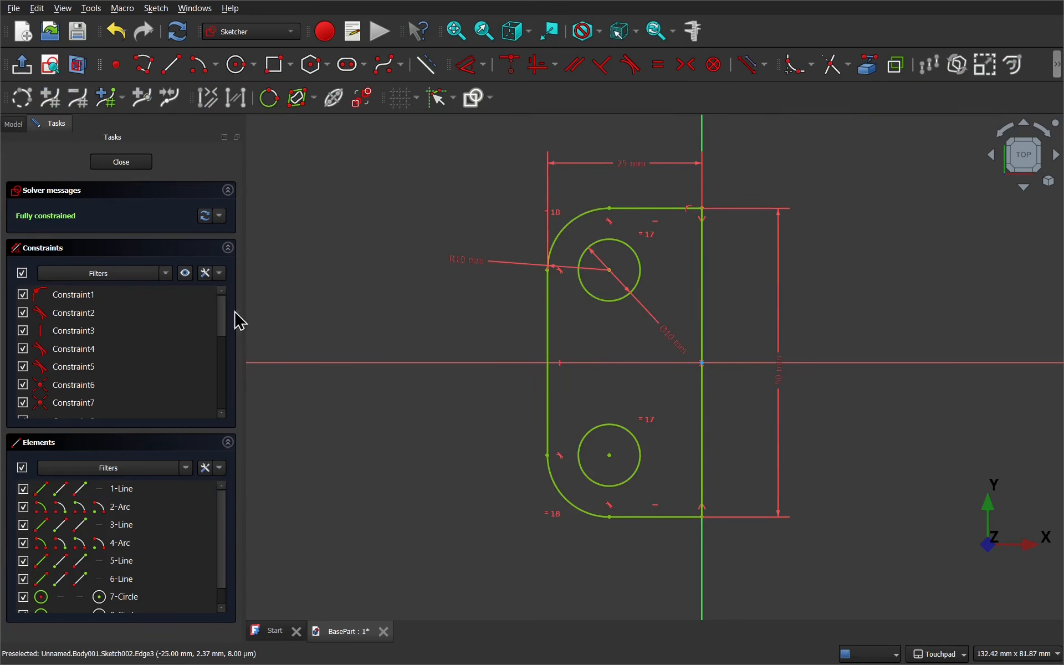
left_click(121, 161)
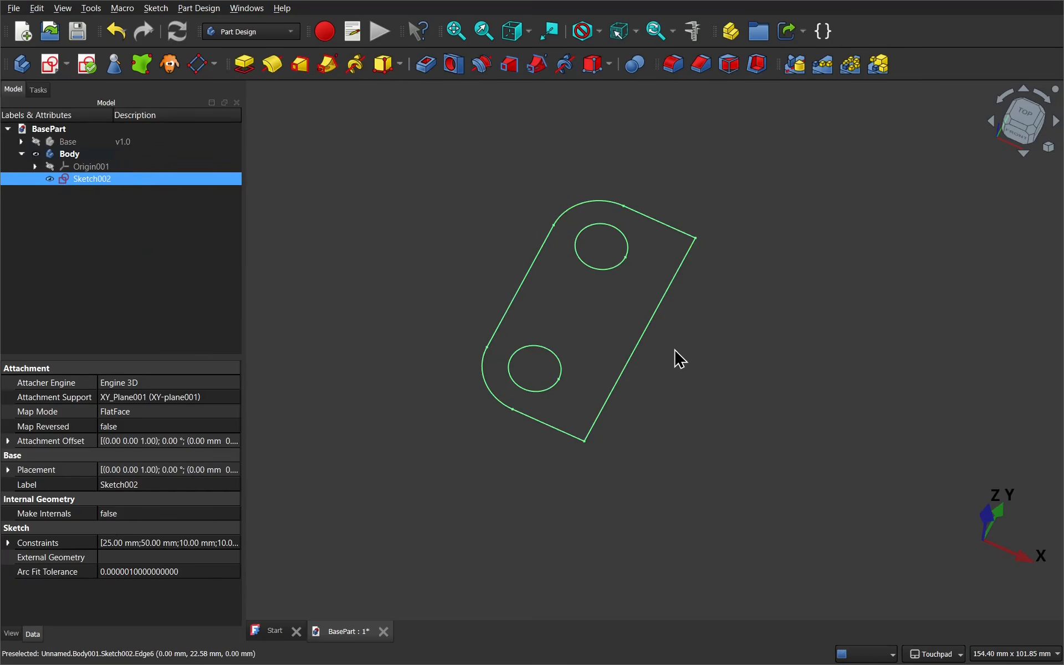
Step: Pad the base-flange sketch to a length of 5 mm
left_click(717, 356)
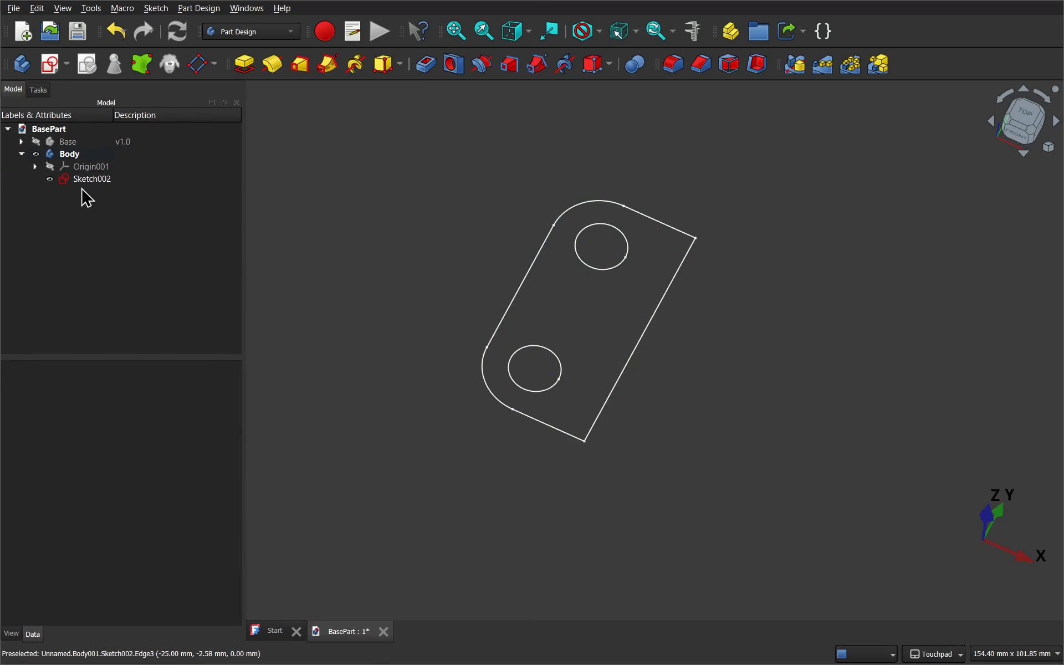
left_click(512, 305)
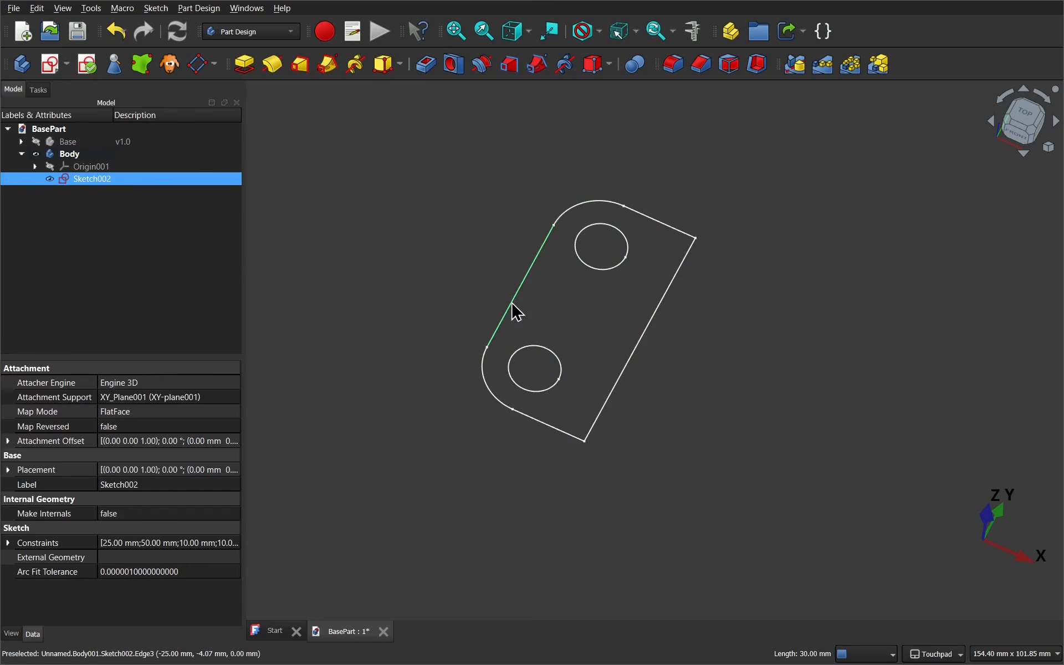
left_click(510, 308)
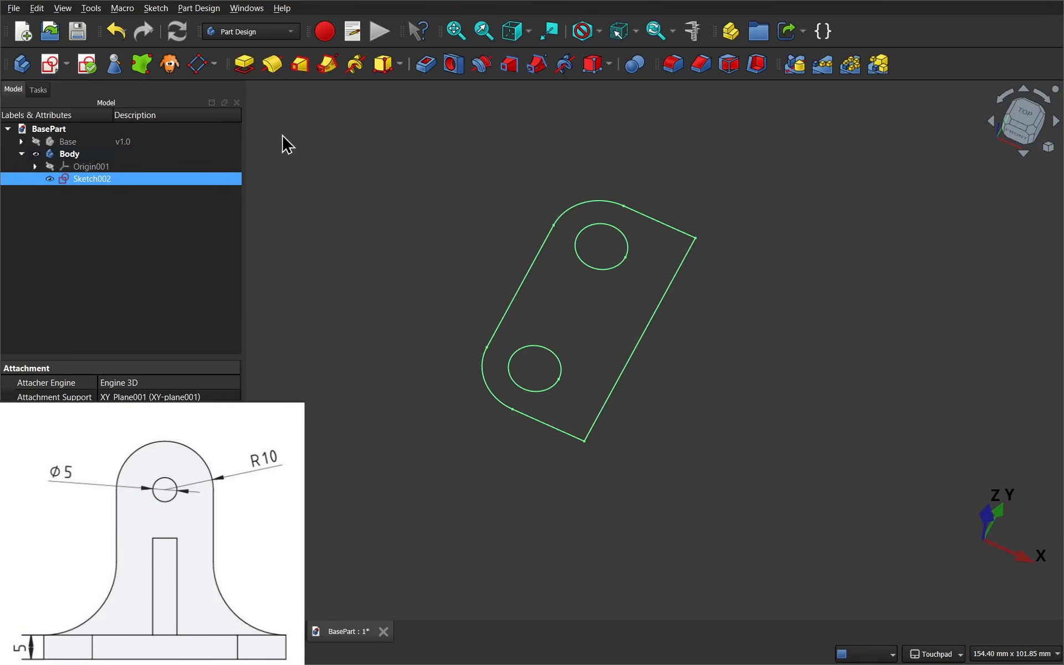
left_click(245, 65)
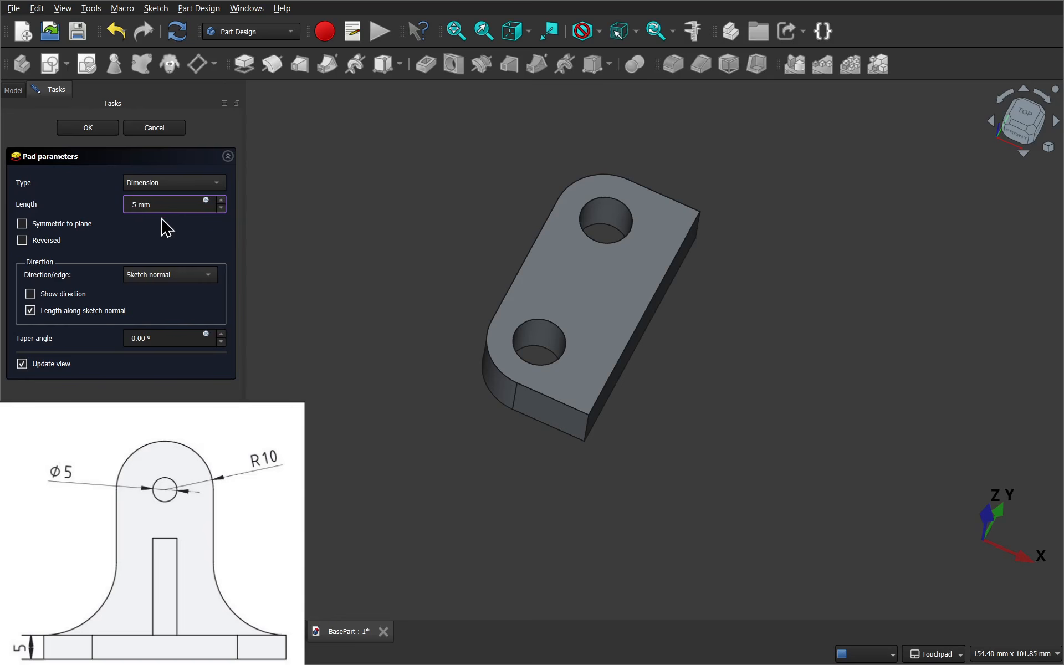
middle_click_drag(654, 332, 665, 246)
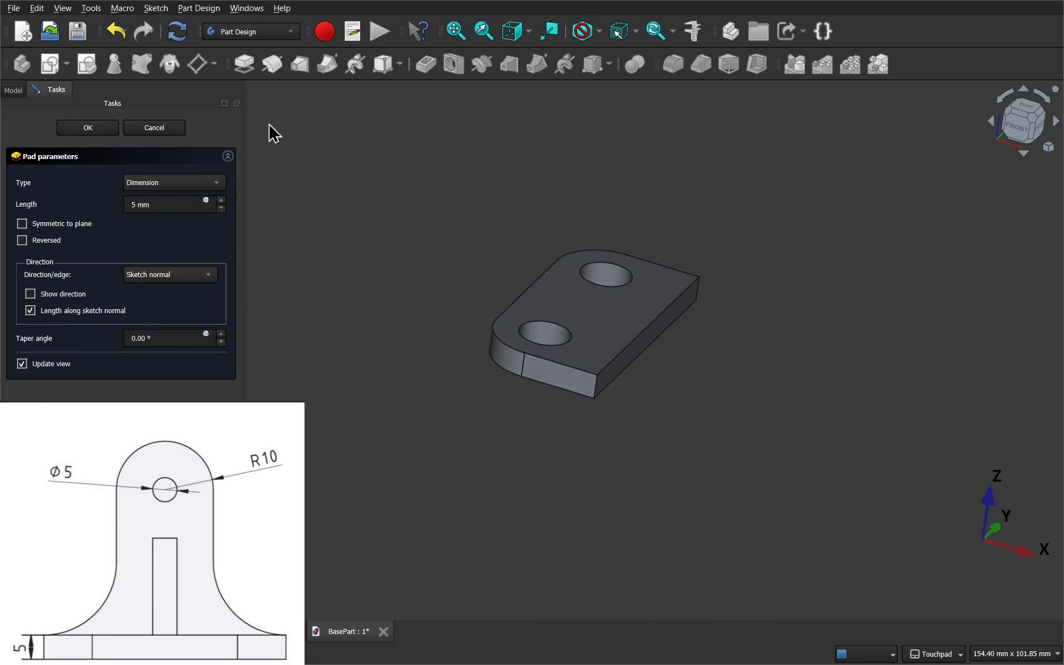
left_click(88, 128)
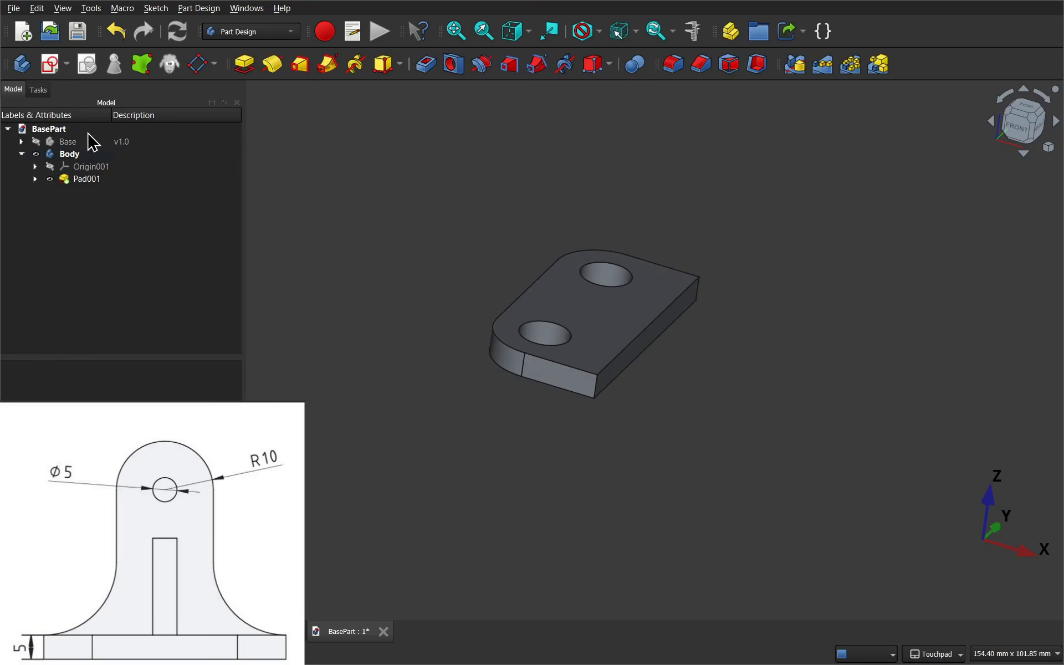
Step: Create a new sketch on the base flange's long straight side face, opposite the rounded corners
middle_click_drag(603, 312, 462, 275)
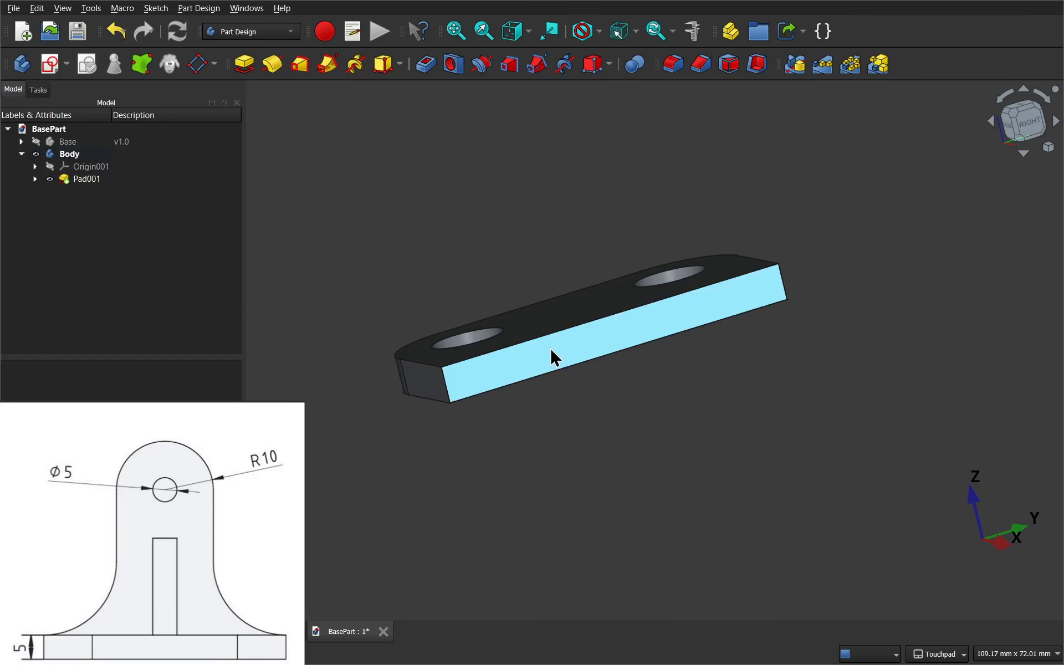
left_click(572, 358)
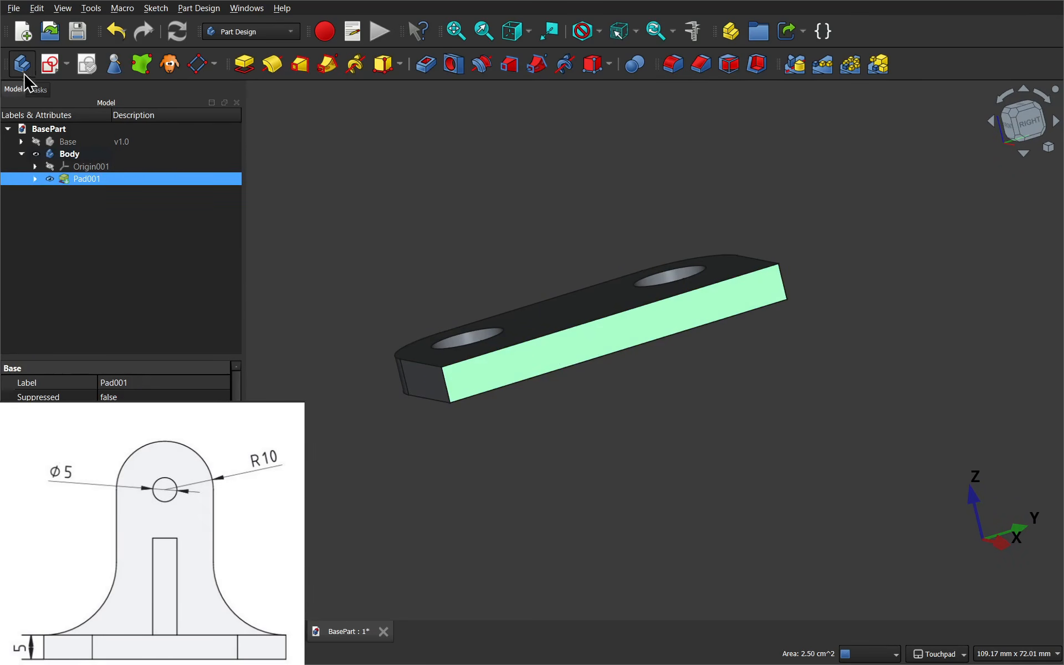
left_click(50, 64)
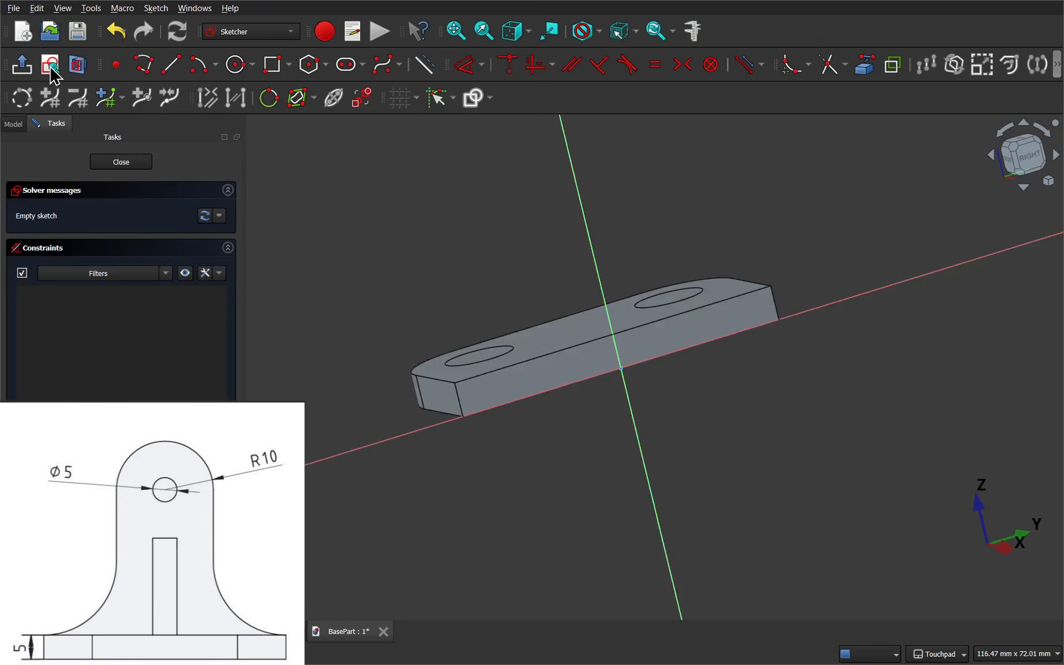
mouse_move(506, 256)
left_mouse_down("alt")
mouse_move(584, 294)
mouse_move(646, 344)
mouse_move(527, 285)
left_mouse_up("alt")
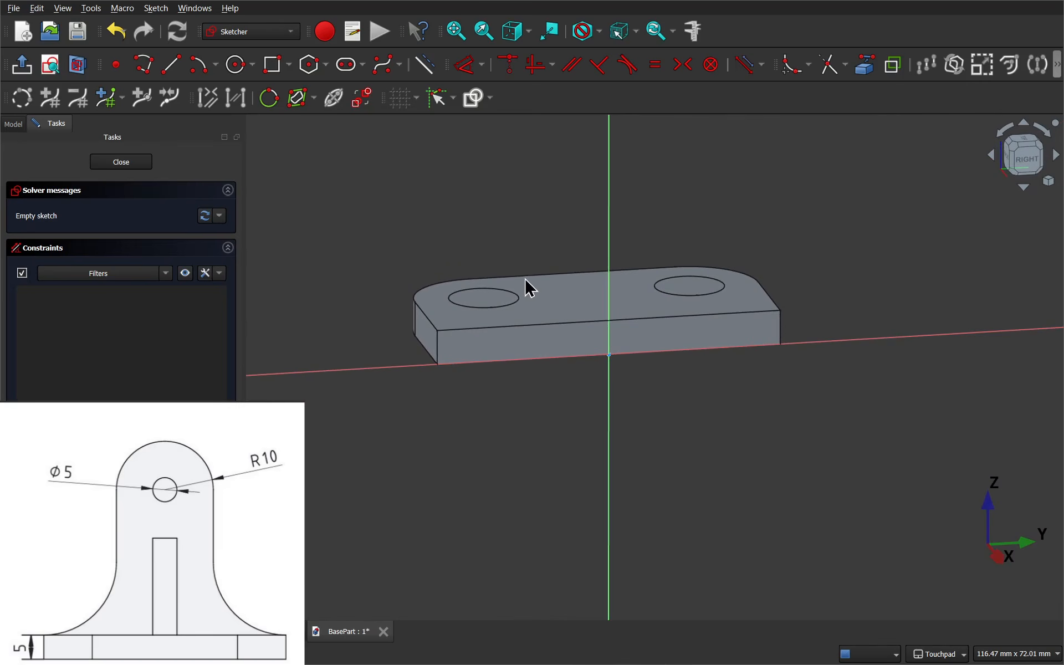
Step: Bring the base plate's two upper end corners into the sketch as external reference points
left_click(46, 67)
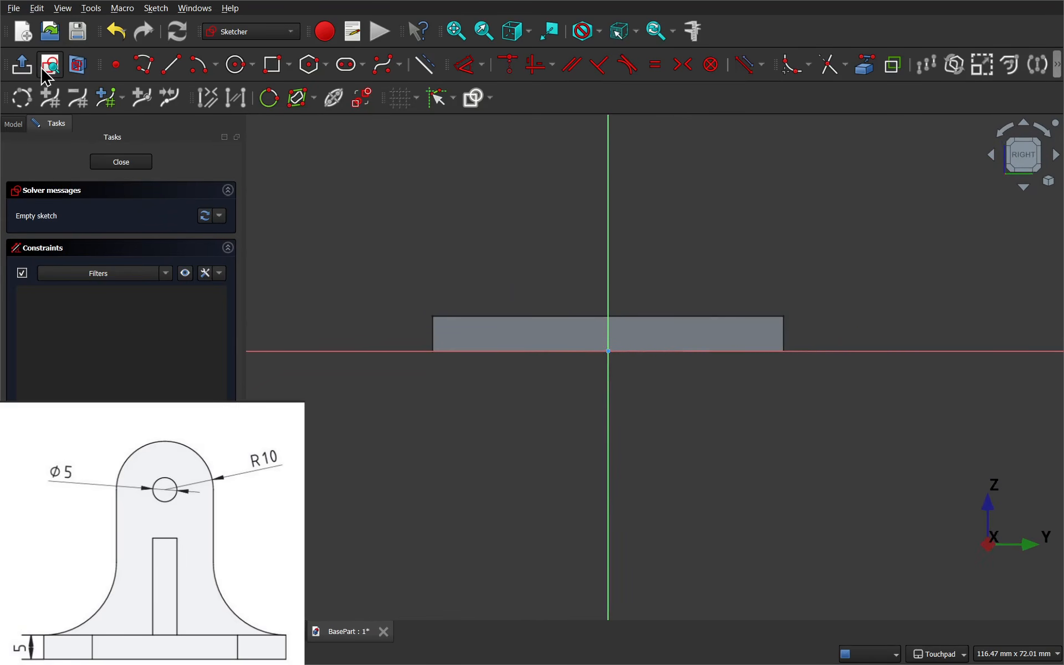
mouse_move(502, 176)
left_mouse_down("shift")
mouse_move(558, 310)
mouse_move(554, 391)
left_mouse_up("shift")
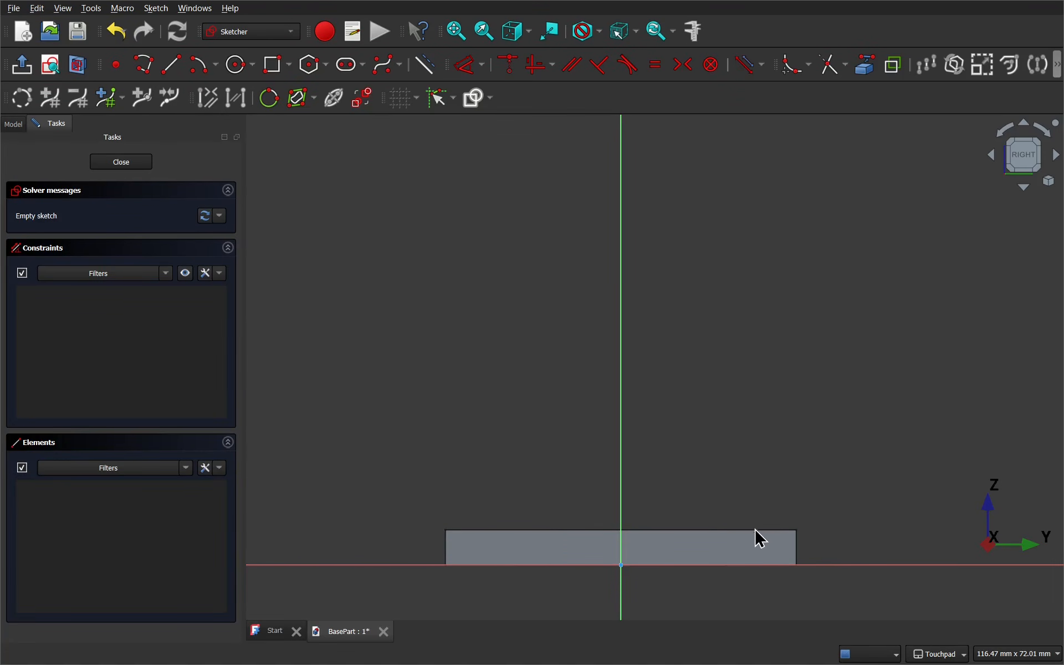
left_click(871, 72)
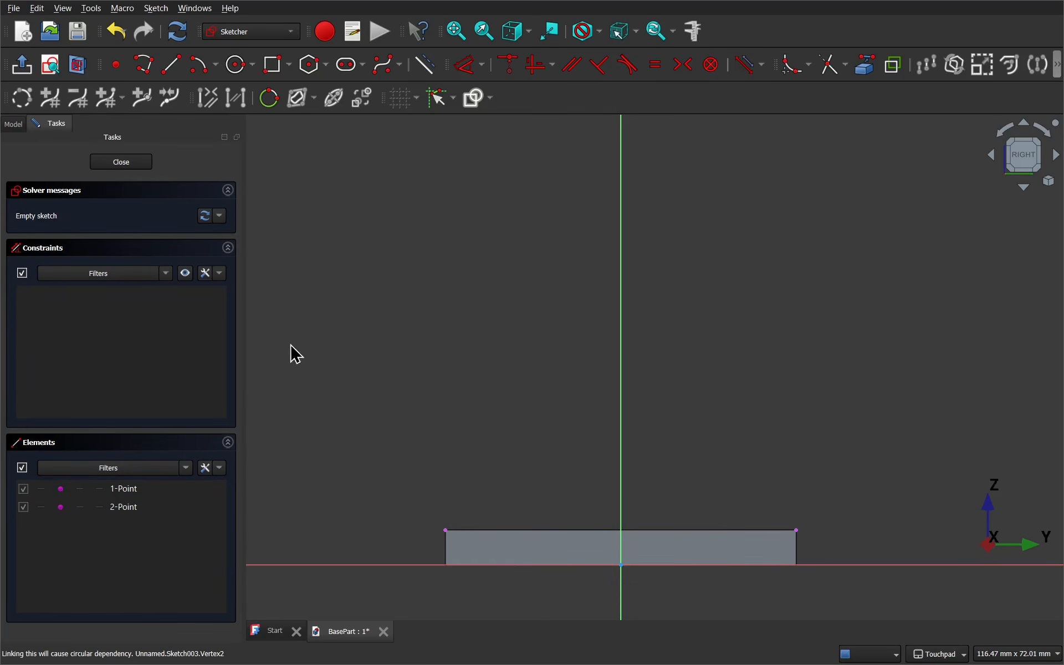
Step: Draw a base line along the plate's upper edge, joining the two external corner points
left_click(173, 70)
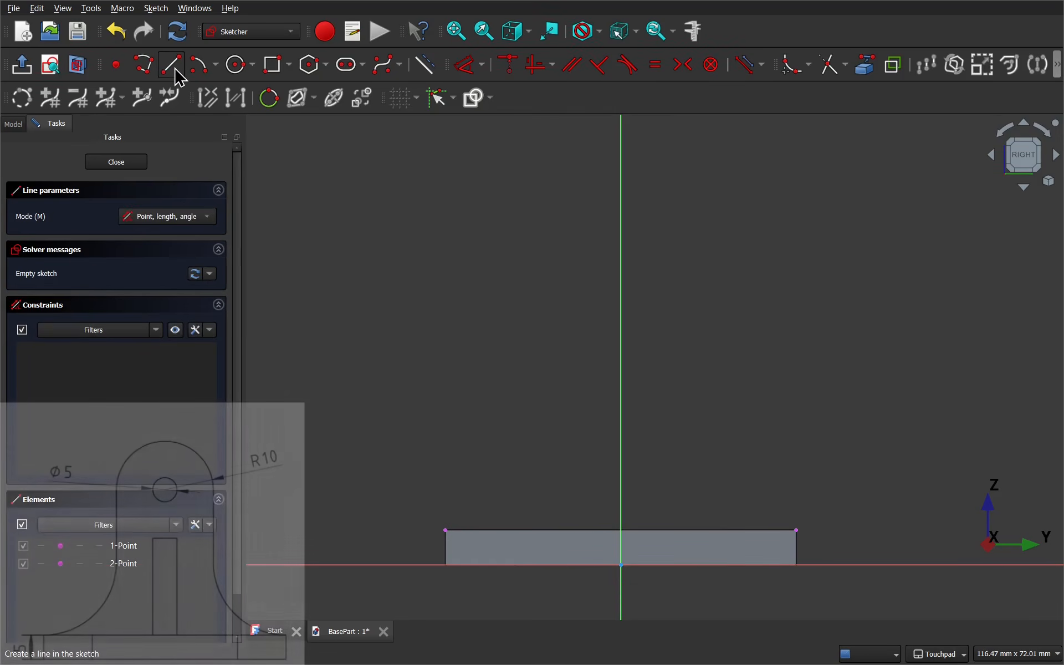
left_click(443, 528)
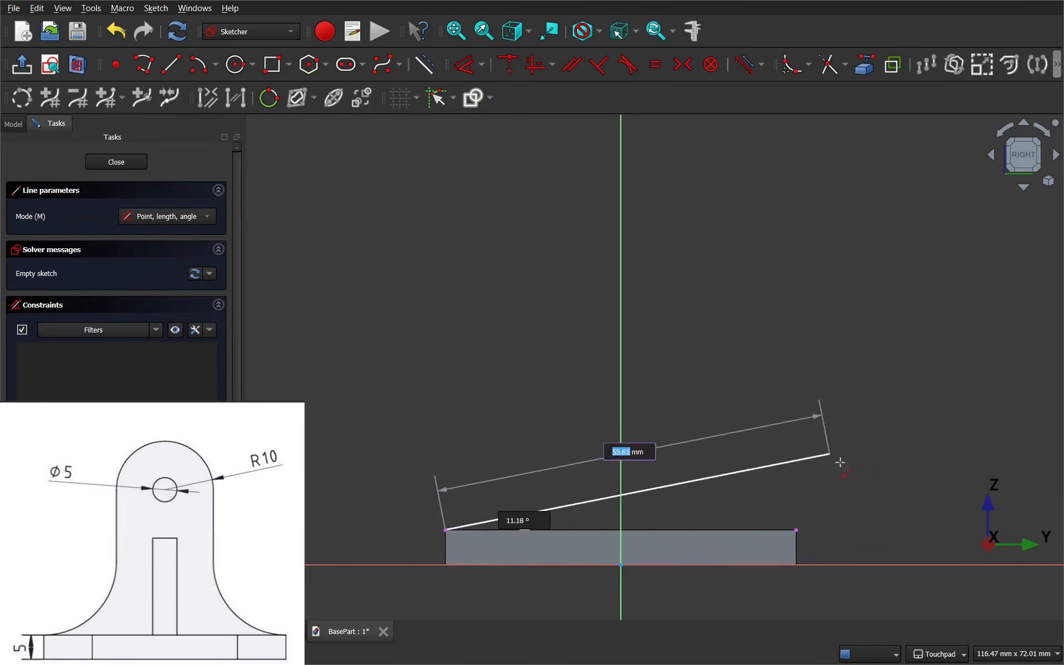
left_click(797, 531)
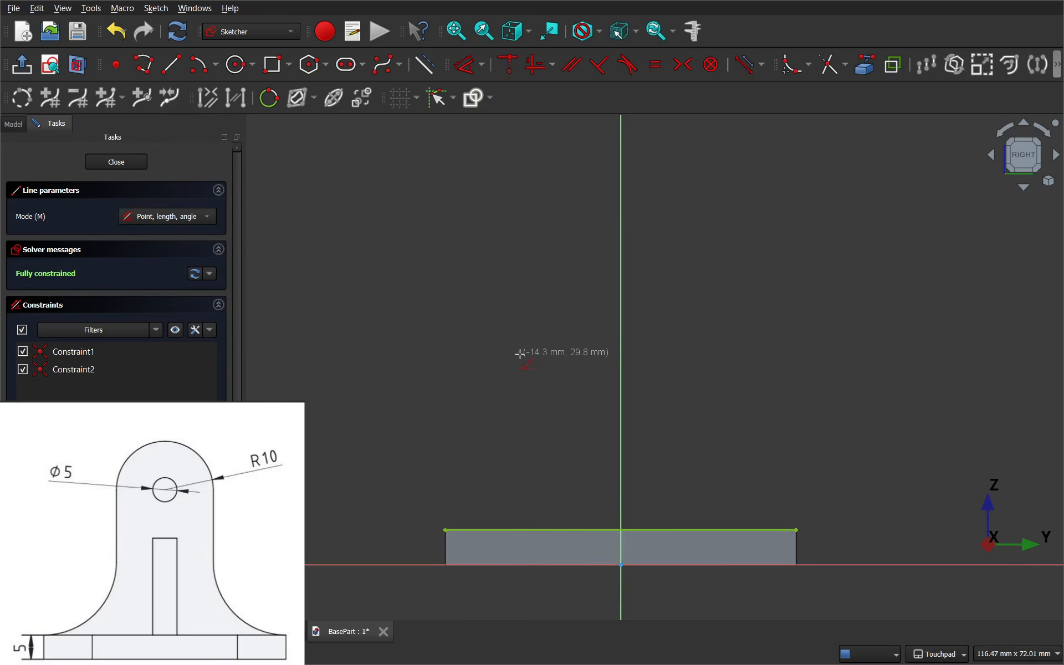
key("Escape")
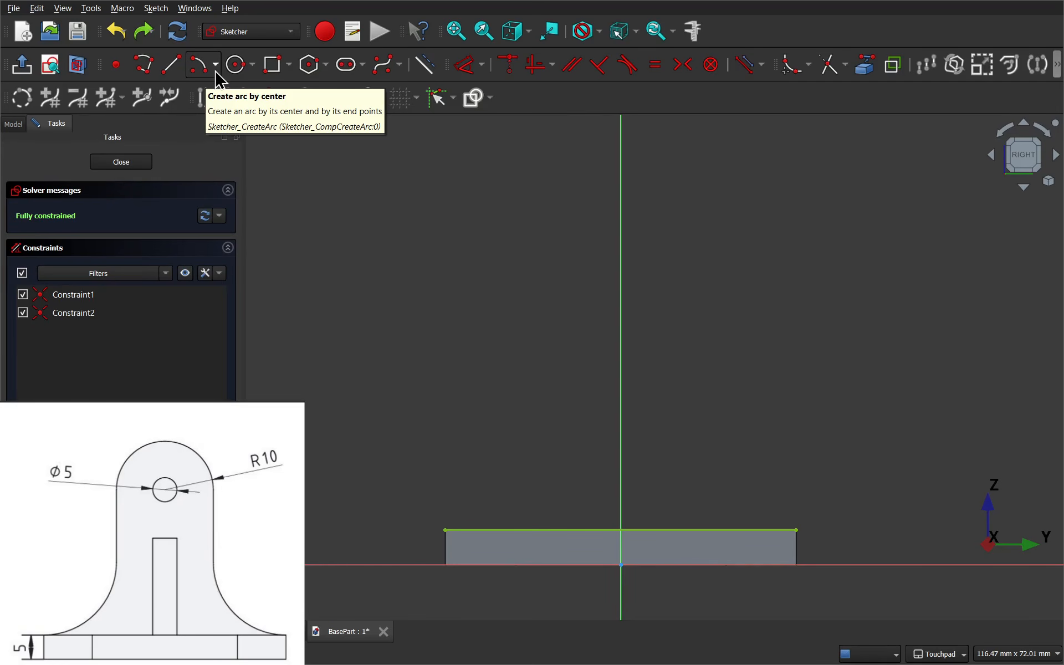
Step: Draw a three-point arc from each end of the base line, curving inward and upward to about 12 to 13 mm from the centre axis, about 21 to 22 mm high
left_click(216, 66)
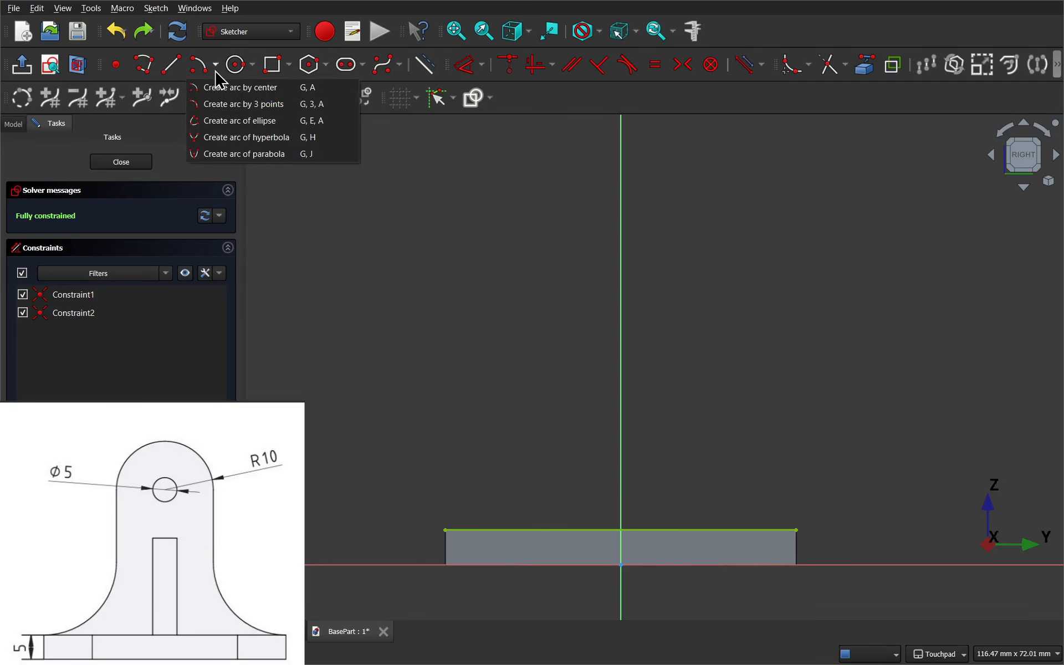
left_click(231, 105)
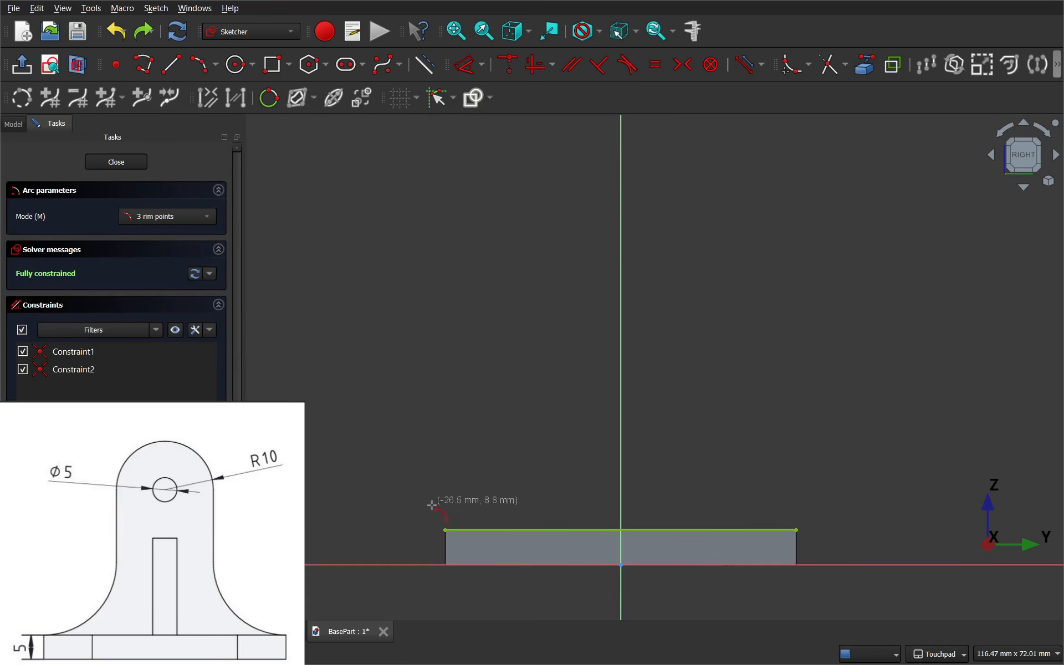
left_click(443, 530)
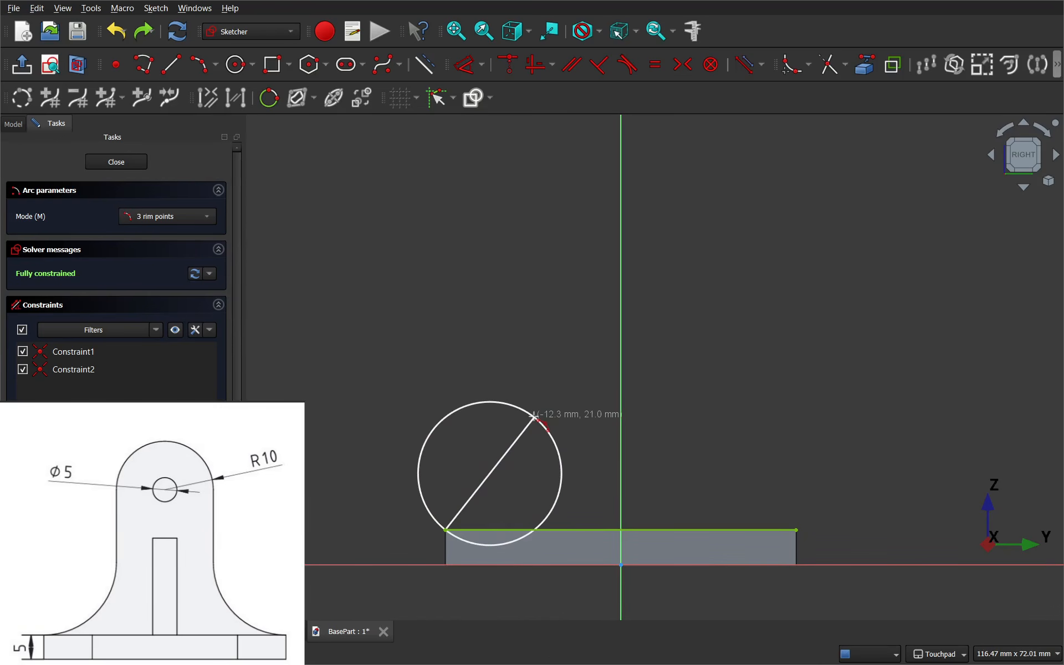
left_click(534, 417)
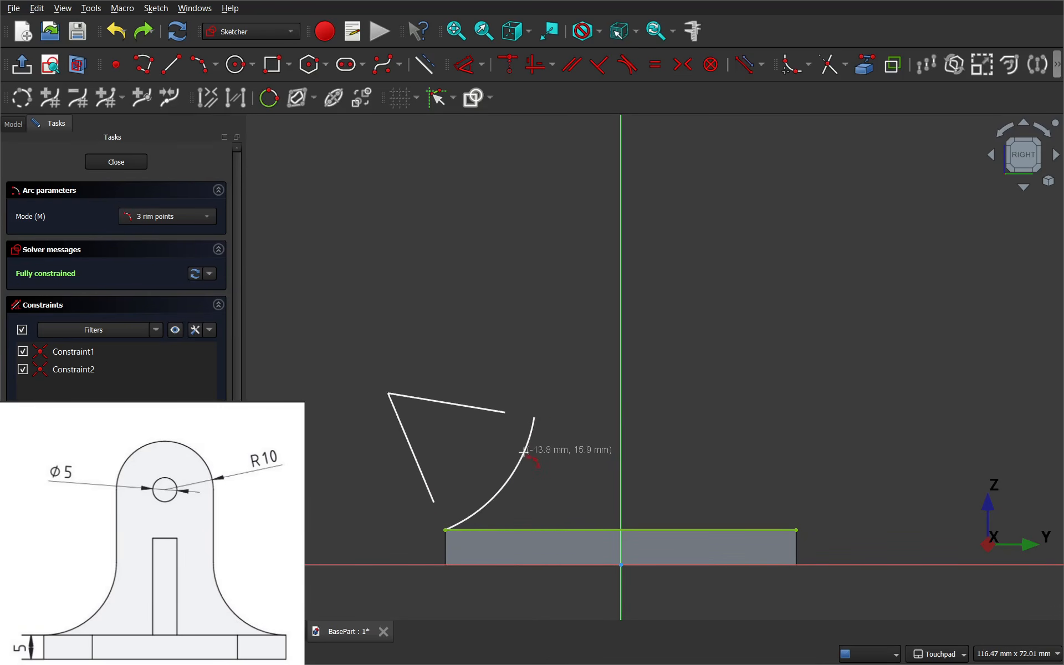
left_click(520, 479)
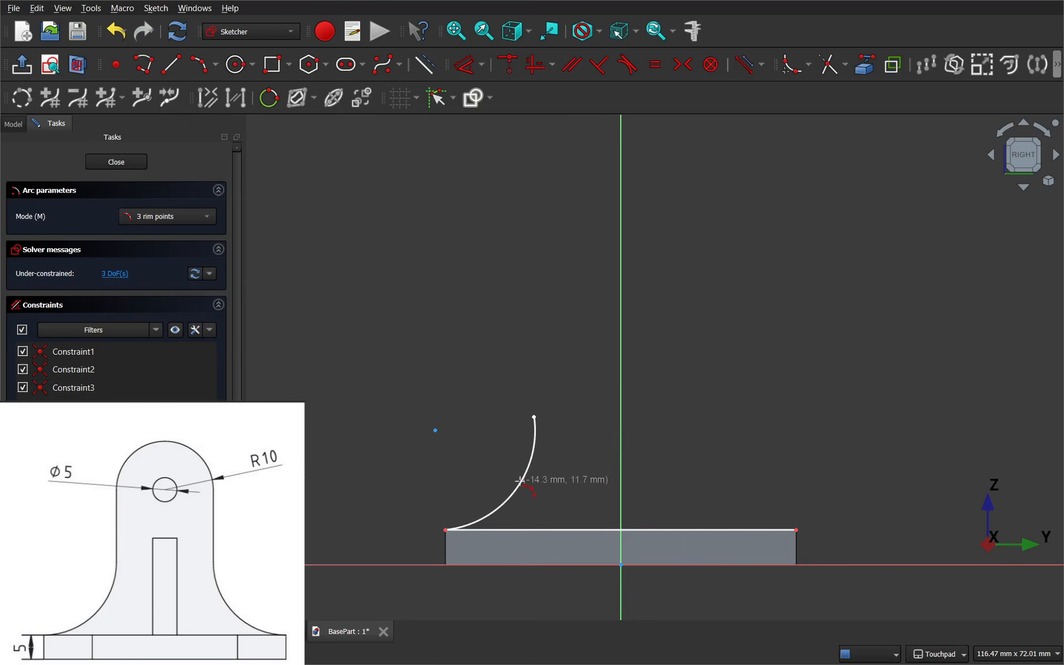
left_click(796, 529)
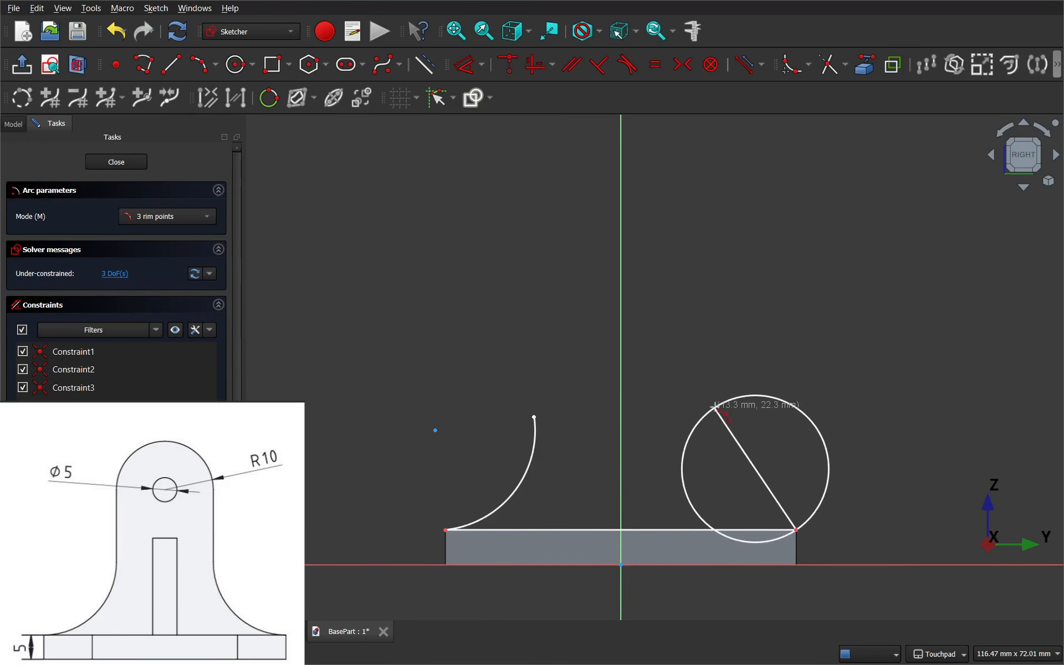
left_click(717, 408)
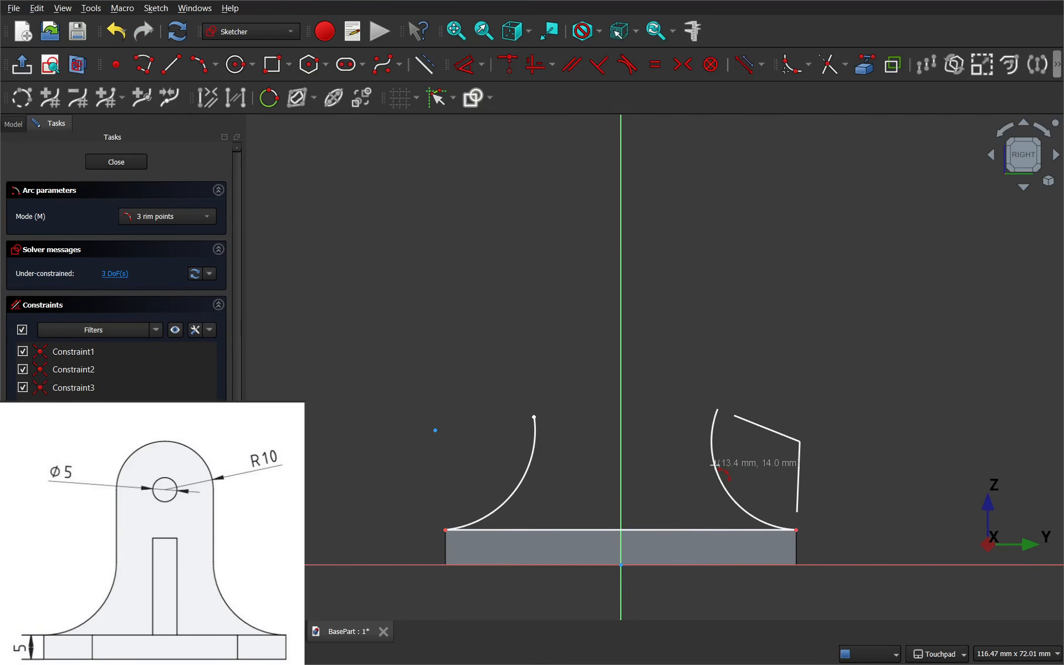
left_click(713, 463)
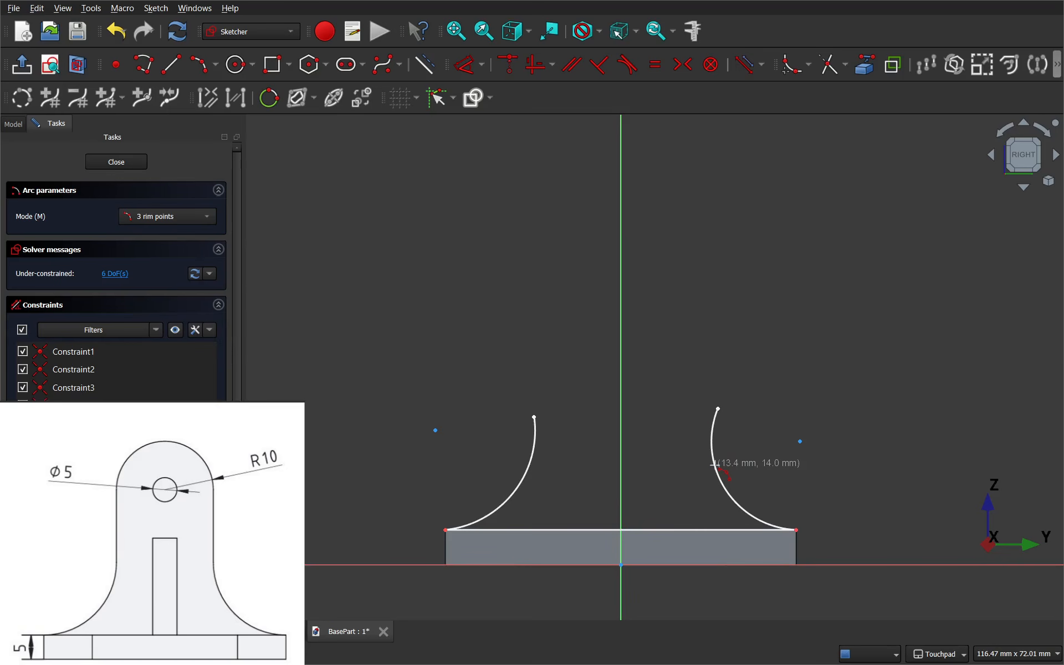
right_click(658, 358)
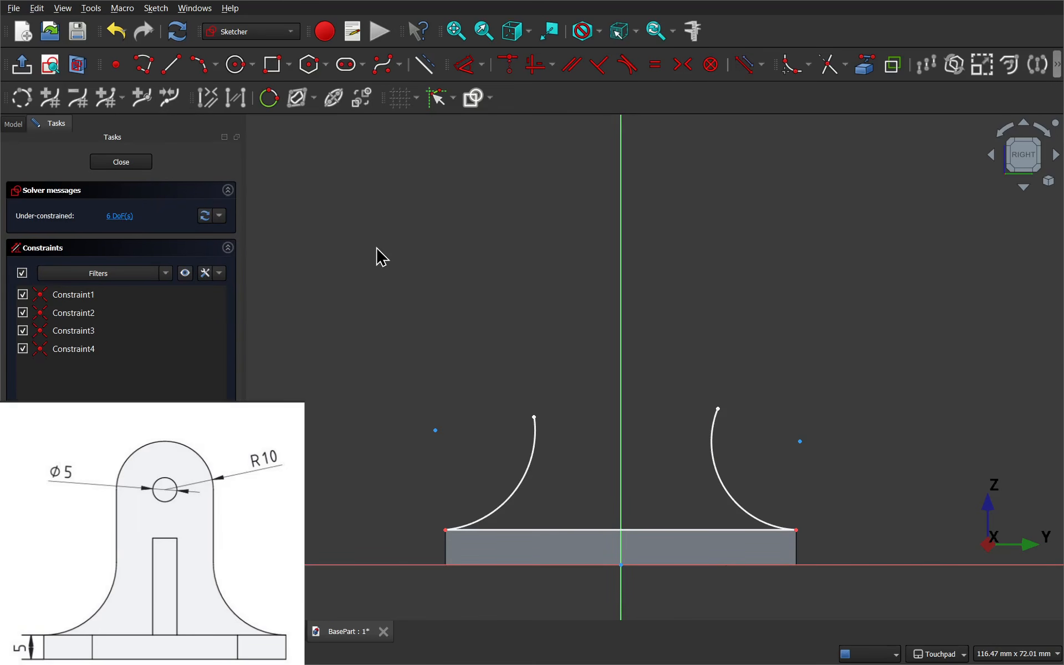
Step: Draw a vertical line about 23 mm long upward from the upper end of each arc
left_click(171, 65)
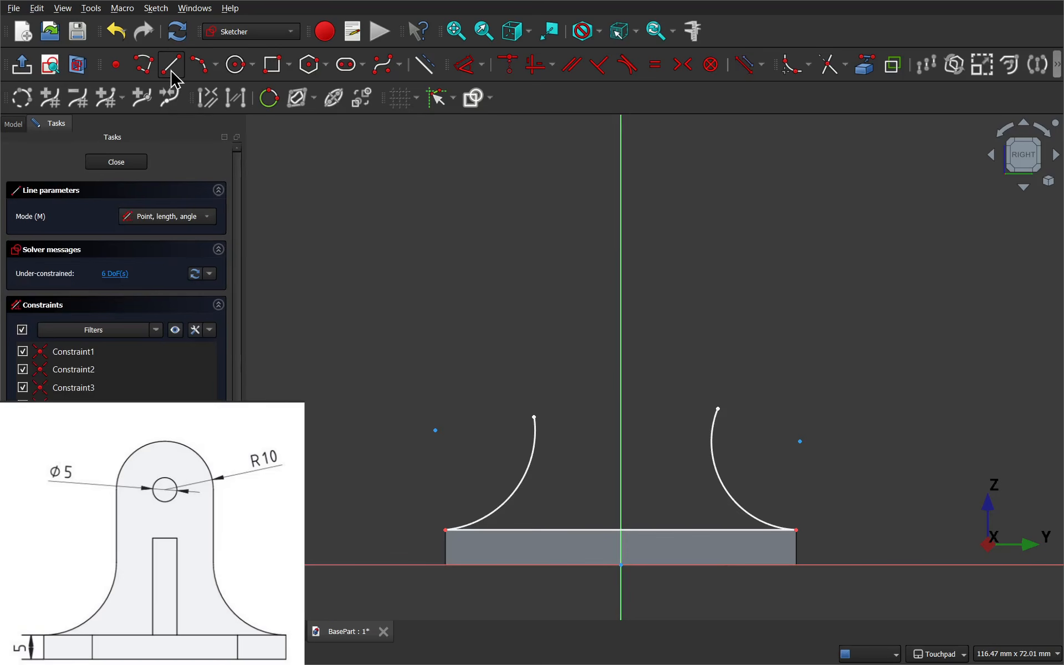
left_click(534, 414)
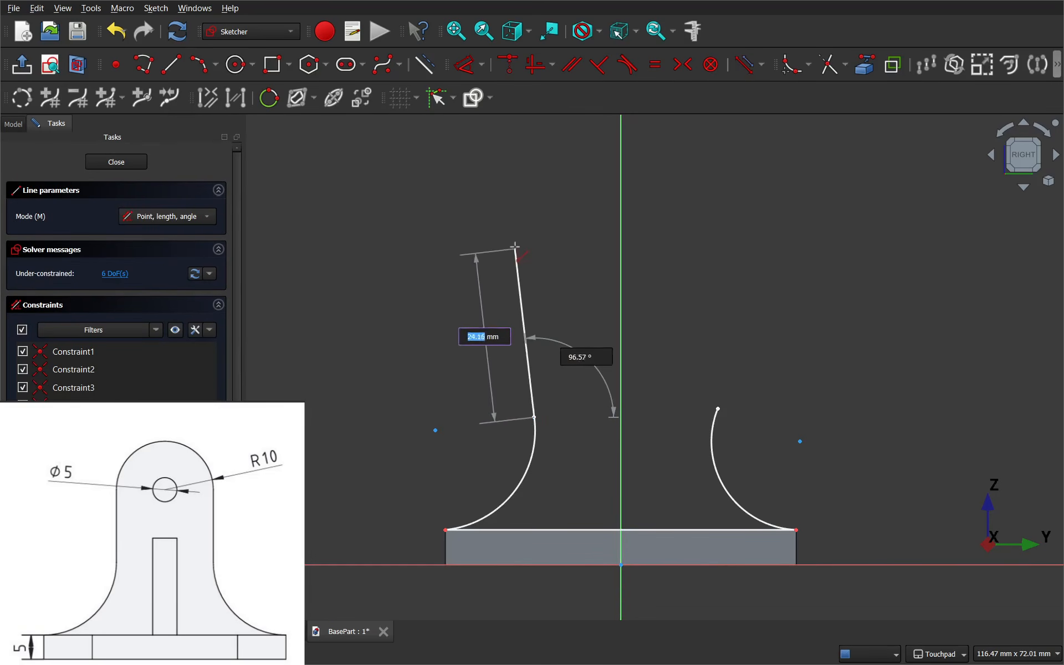
left_click(534, 255)
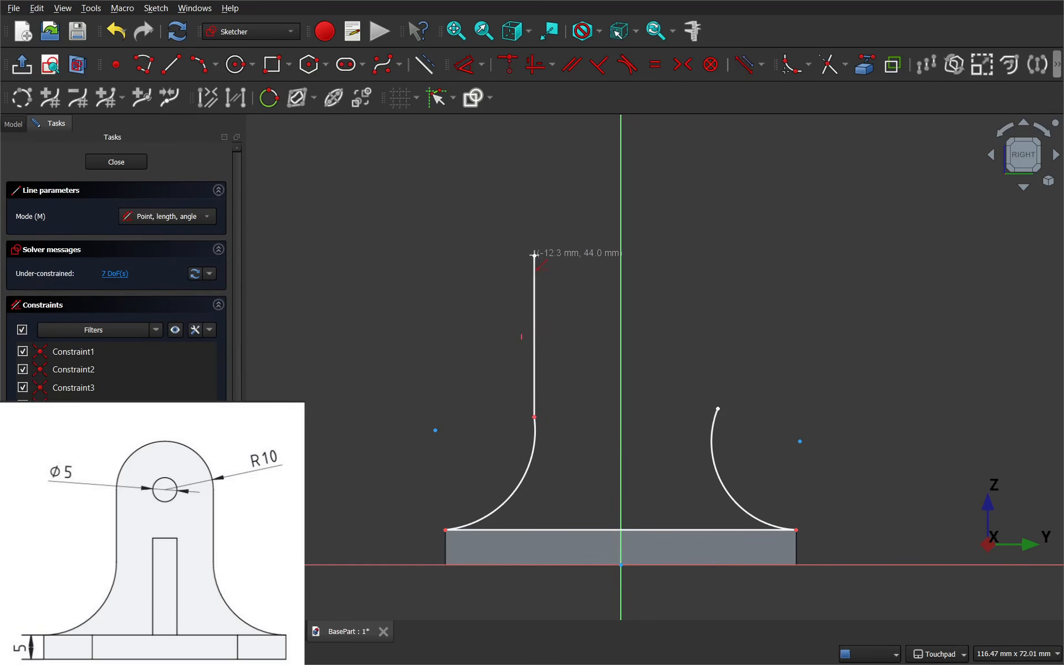
left_click(719, 408)
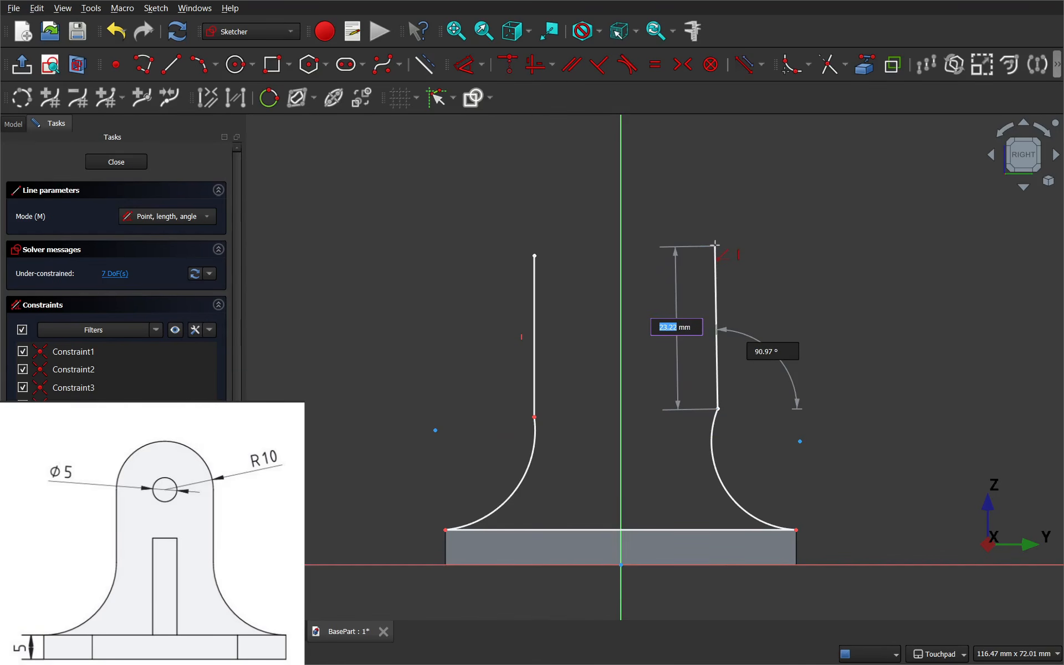
left_click(715, 244)
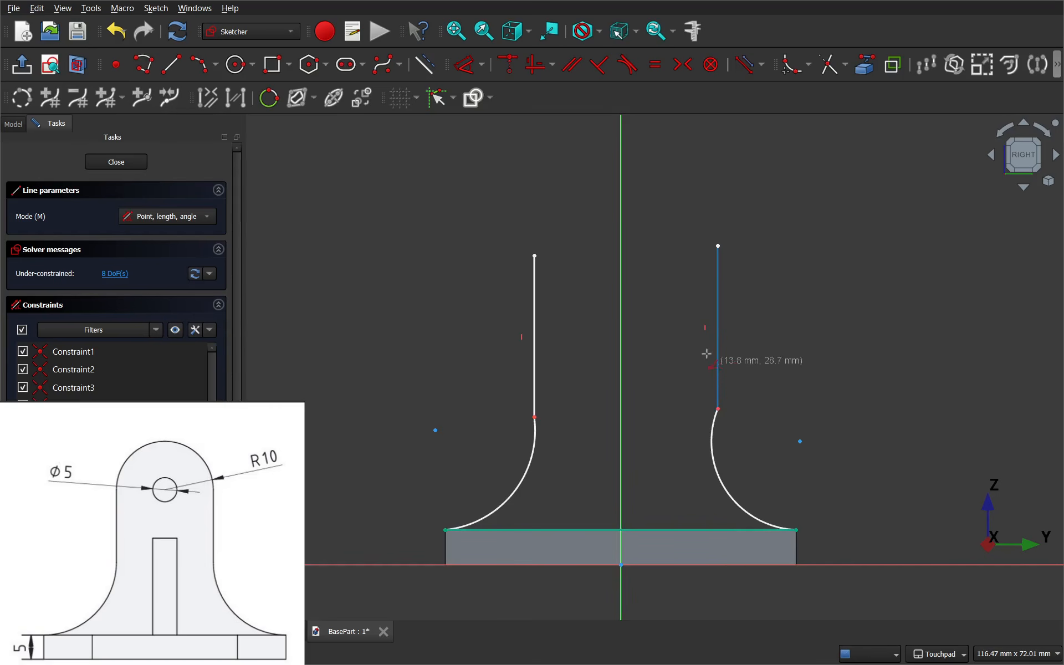
right_click(779, 389)
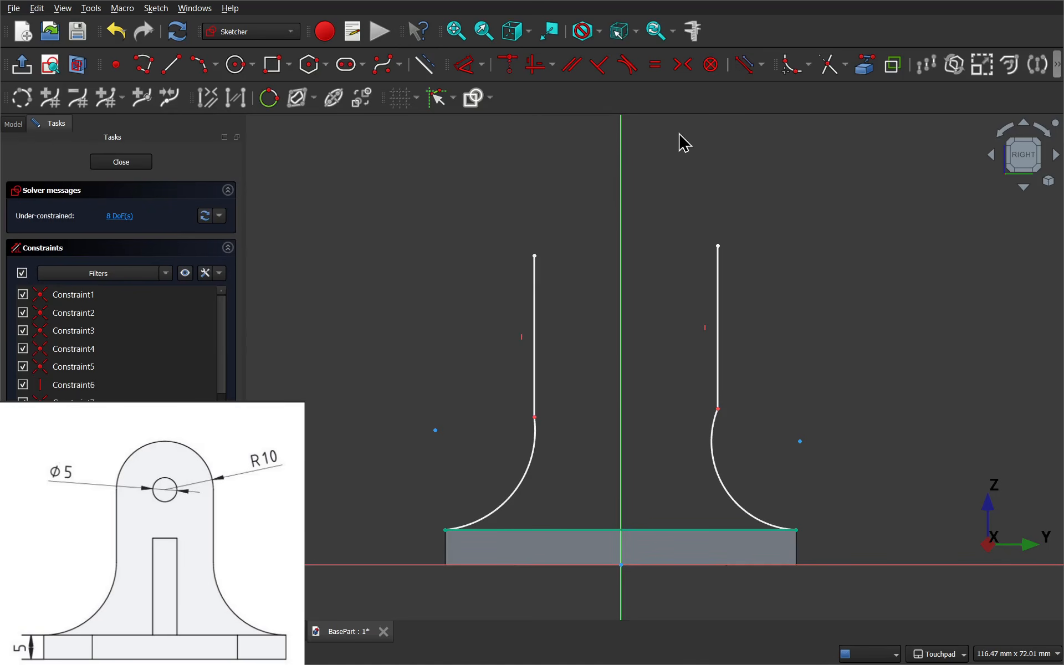
Step: Constrain both lower arcs tangent to the base line, accepting the constraint substitutions
left_click(629, 71)
left_click(499, 509)
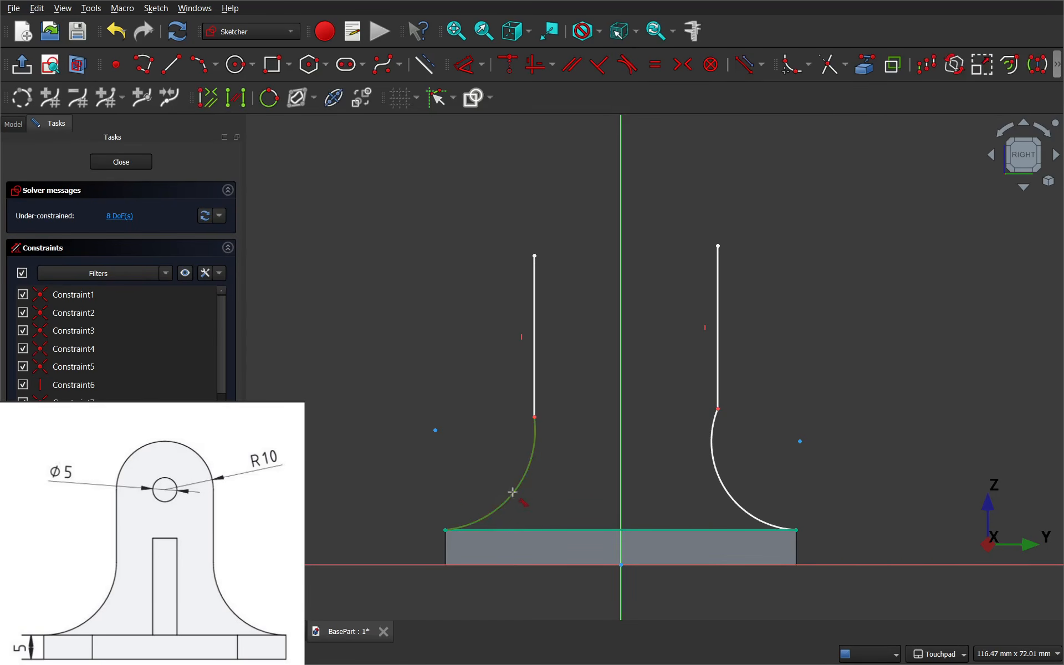
left_click(549, 529)
left_click(536, 361)
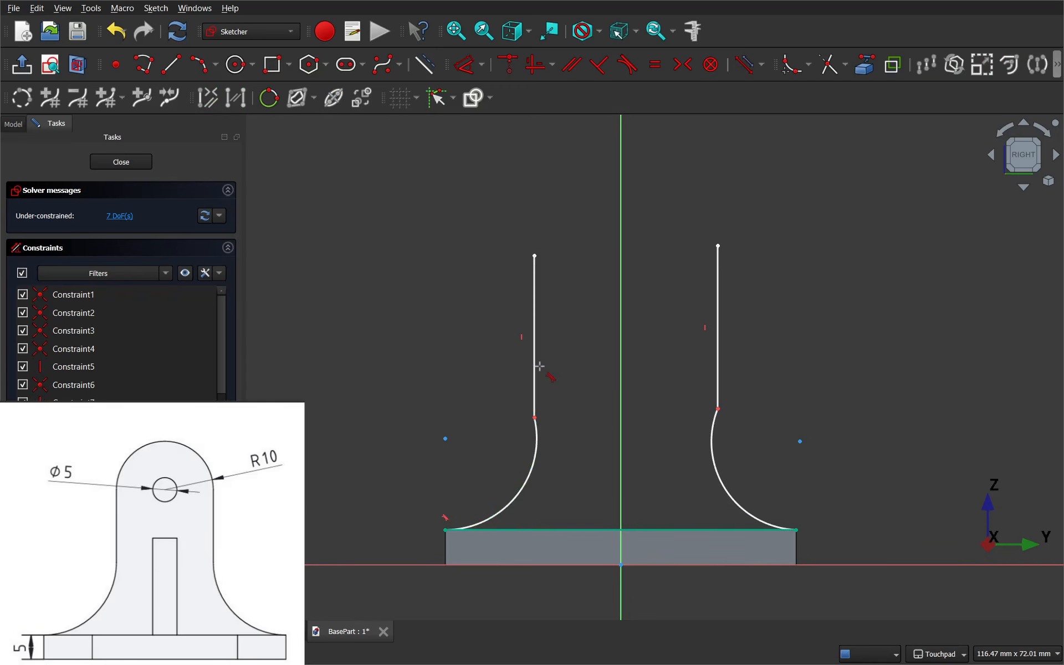
left_click(743, 501)
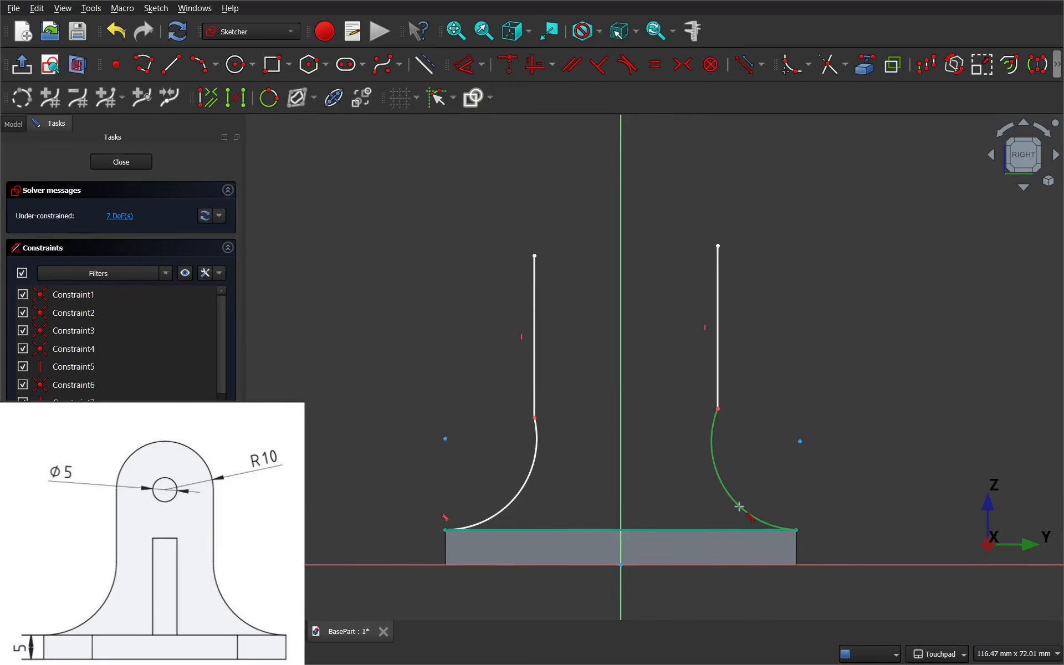
left_click(706, 531)
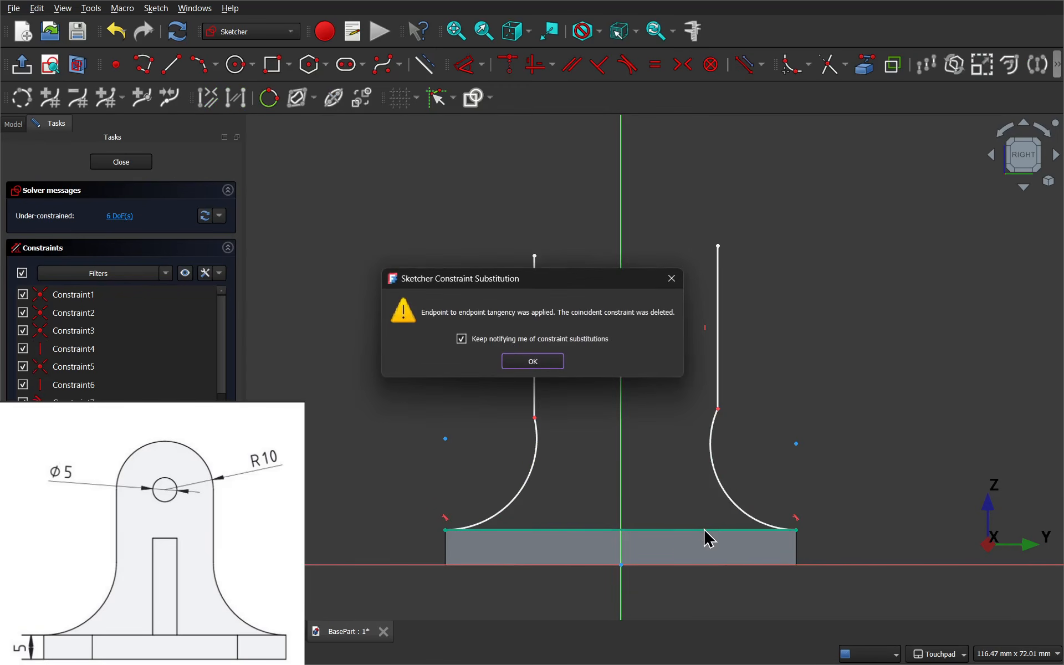
left_click(540, 363)
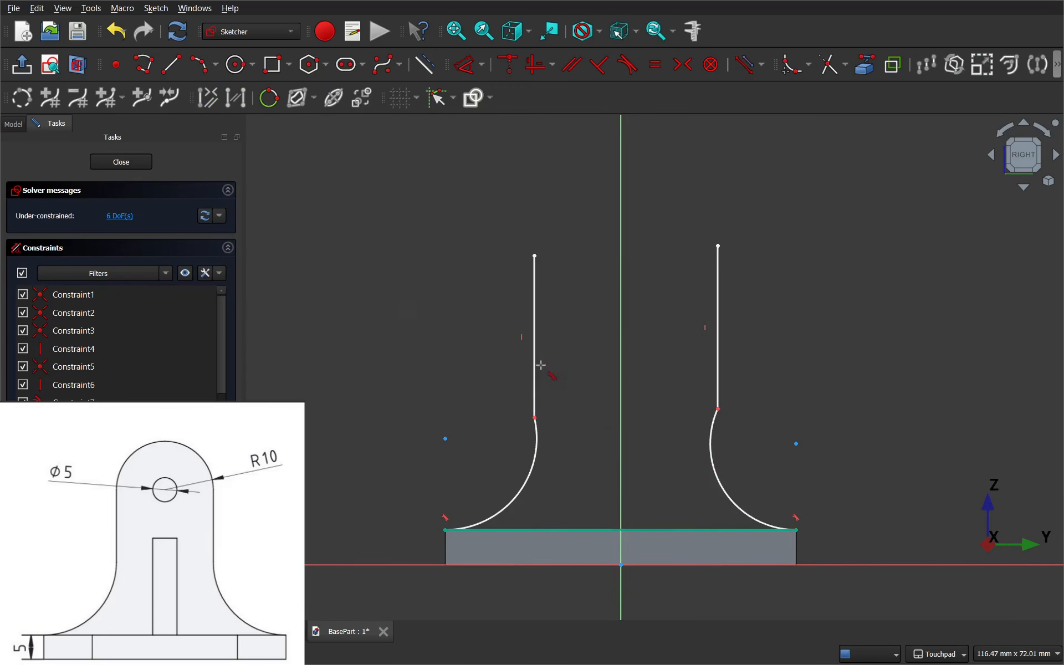
Step: Constrain each lower arc tangent to the vertical line above it, accepting the constraint substitutions
left_click(536, 464)
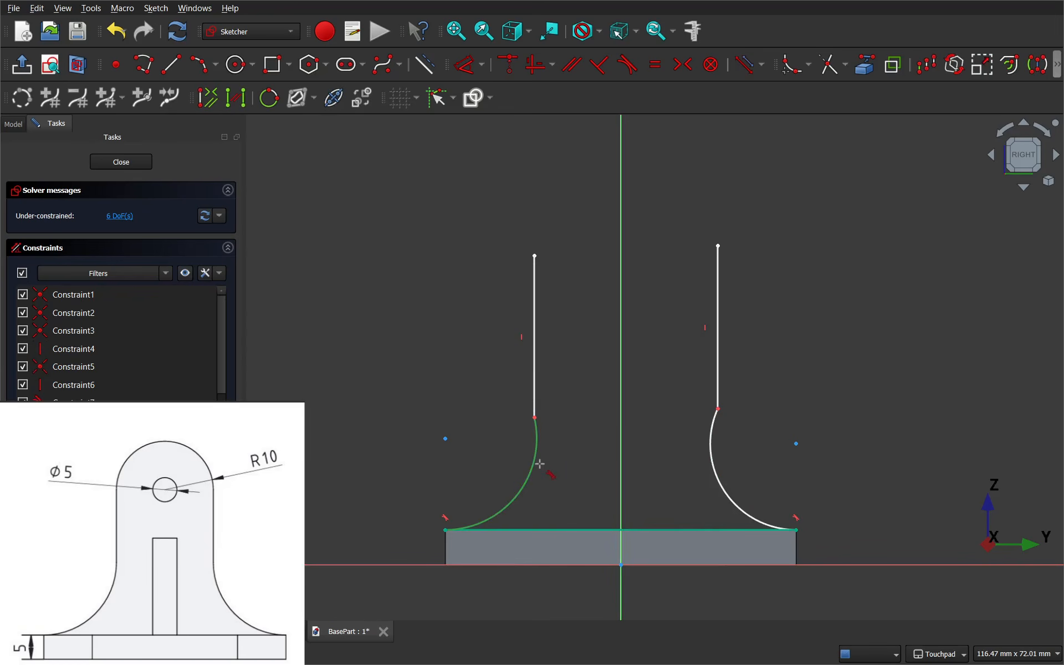
left_click(533, 305)
left_click(533, 362)
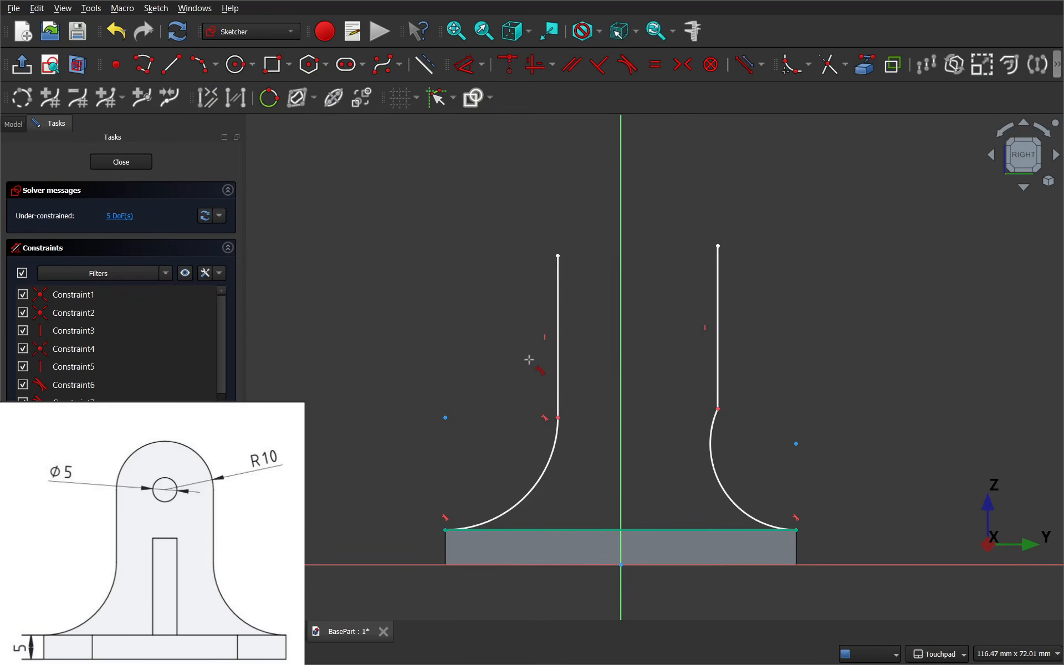
left_click(710, 450)
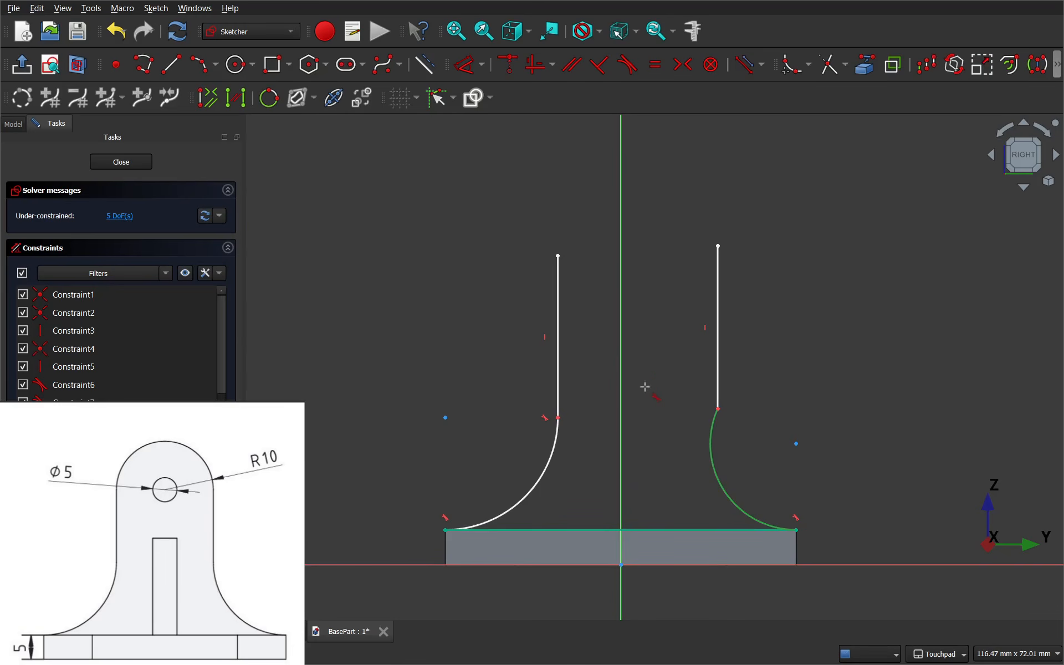
left_click(714, 339)
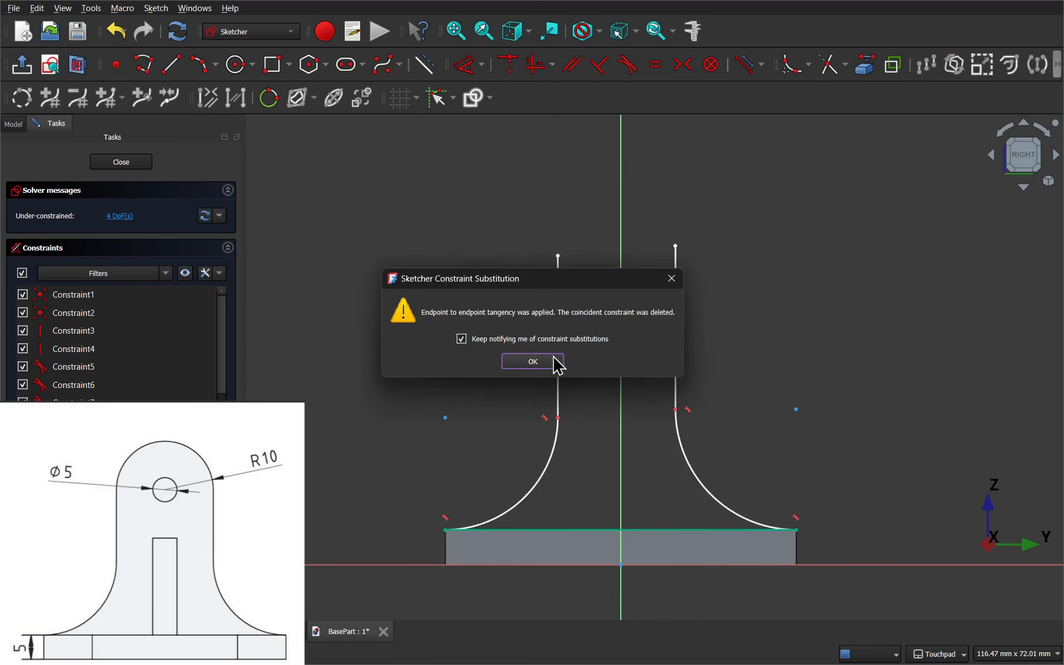
left_click(532, 362)
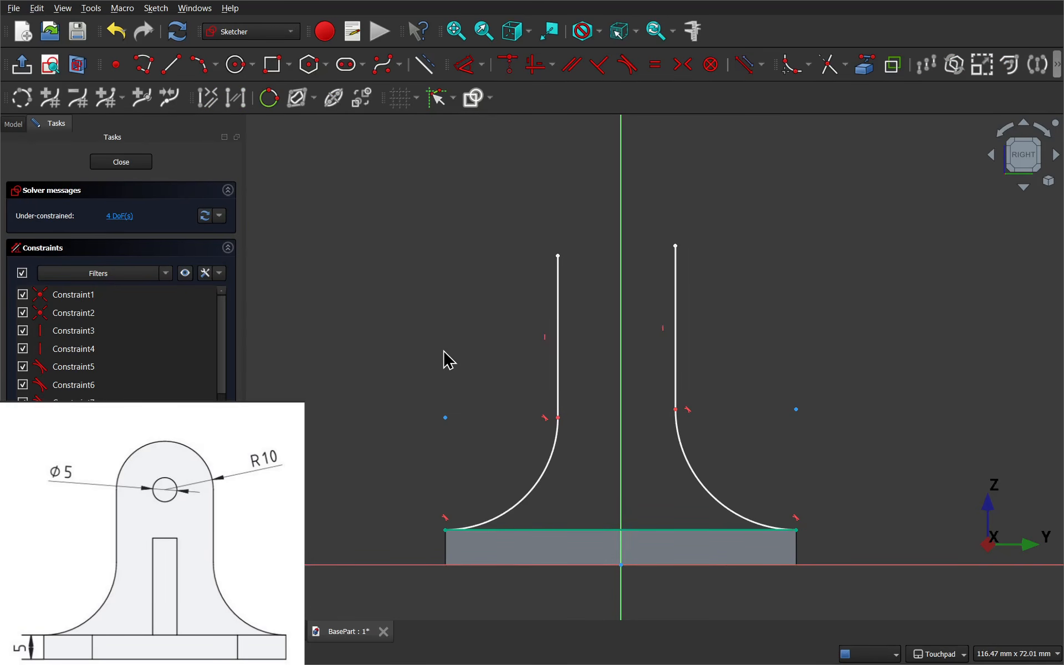
Step: Close the profile with a three-point arc bulging upward between the upper ends of the two vertical lines
left_click(199, 67)
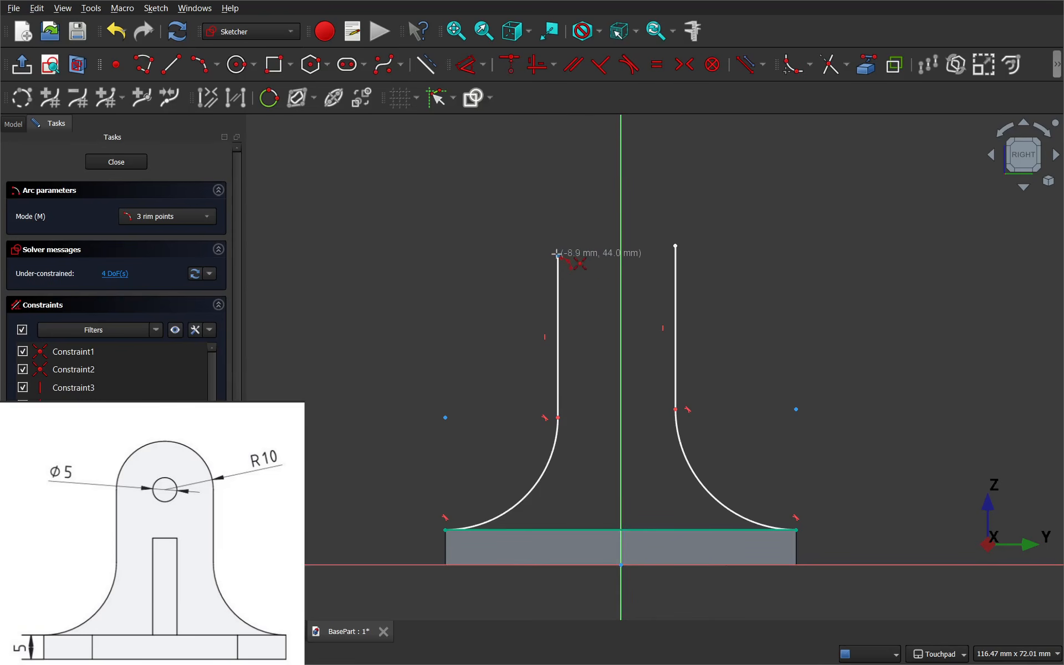
left_click(557, 254)
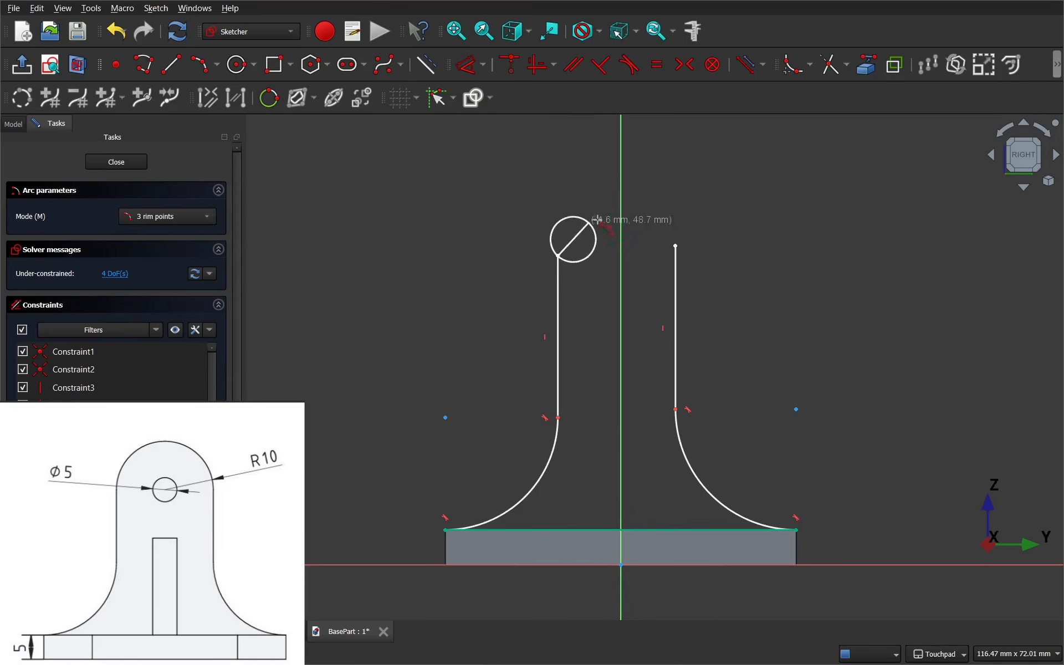
left_click(672, 243)
left_click(664, 223)
right_click(744, 301)
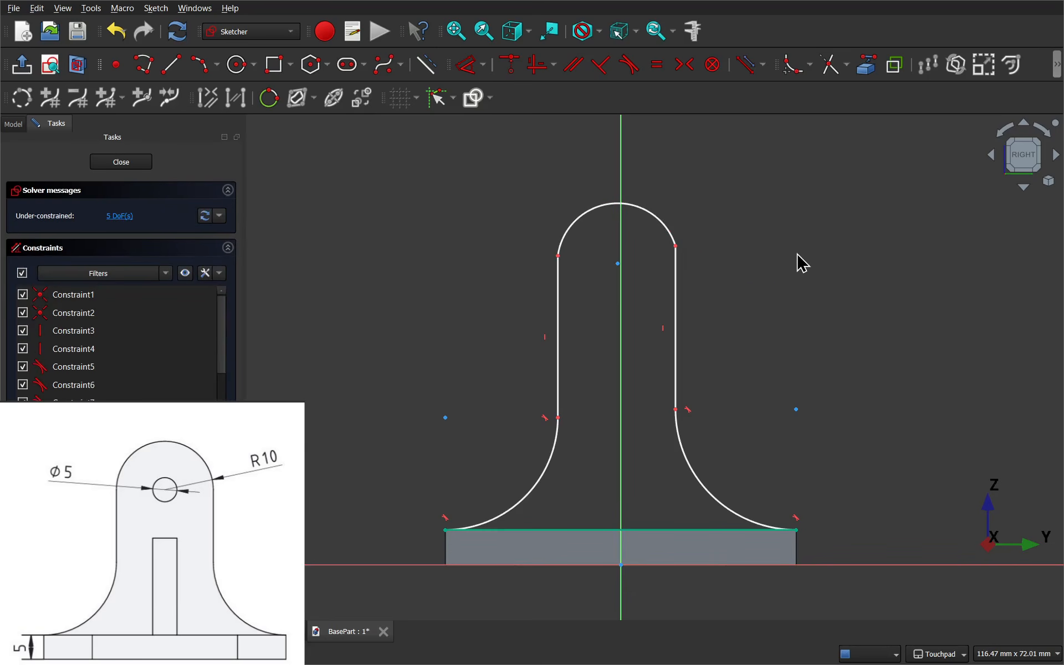
Step: Constrain the top arc tangent to both vertical lines, accepting the constraint substitutions
left_click(629, 65)
left_click(581, 218)
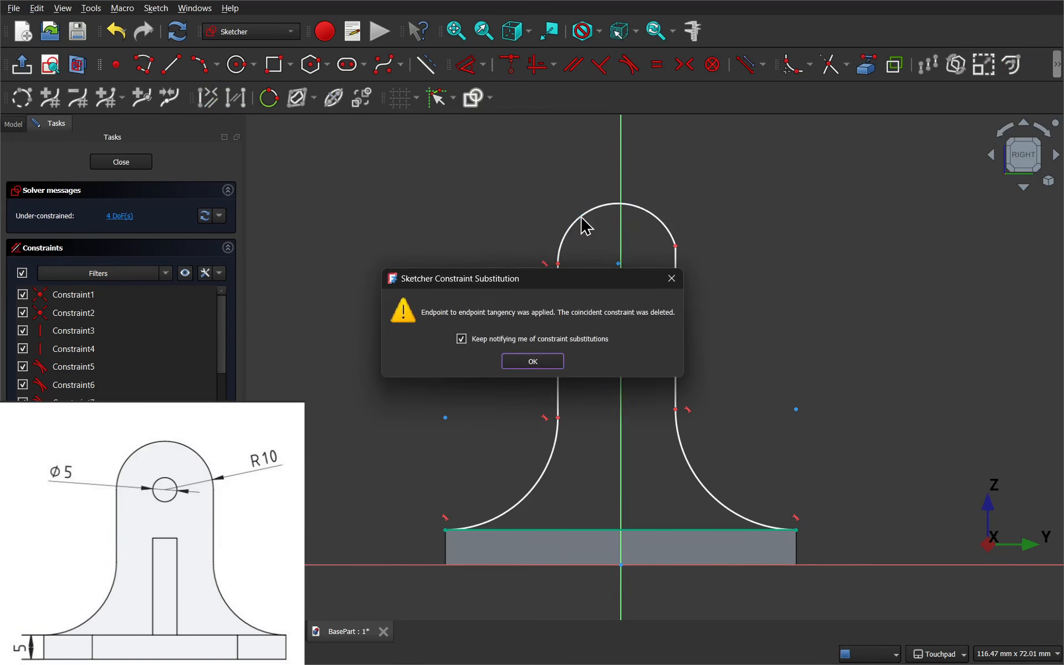
left_click(539, 361)
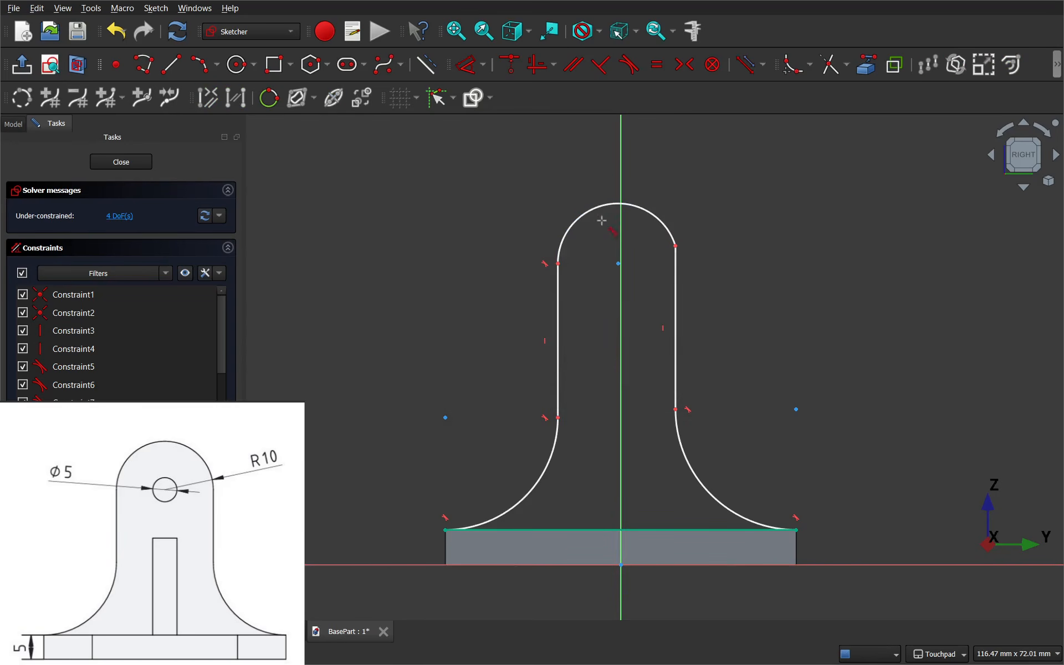
left_click(657, 218)
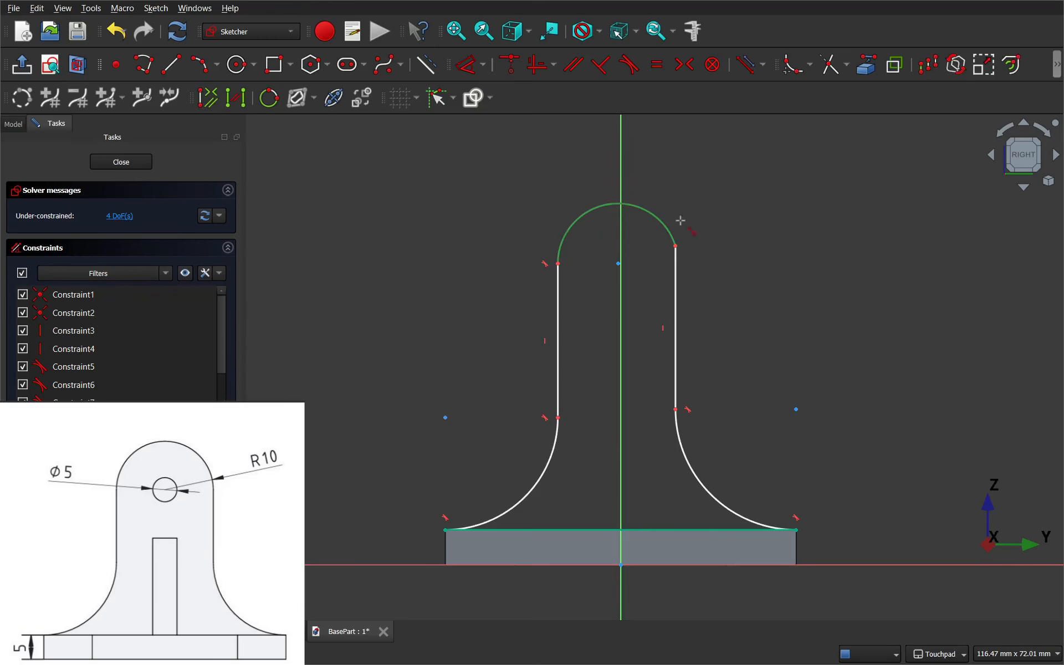
left_click(676, 313)
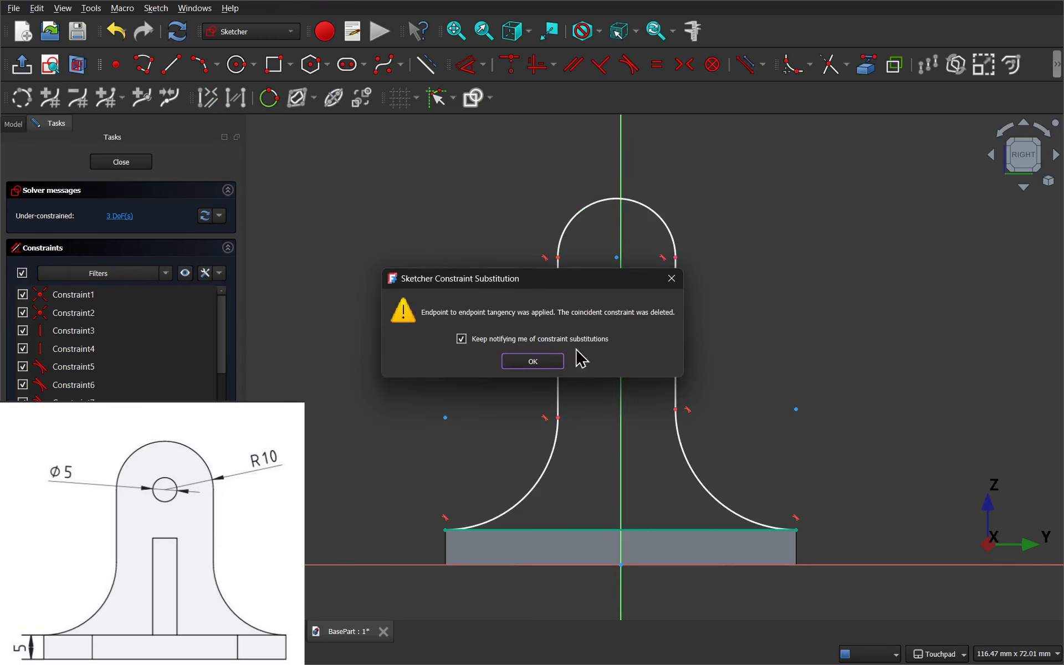
left_click(532, 361)
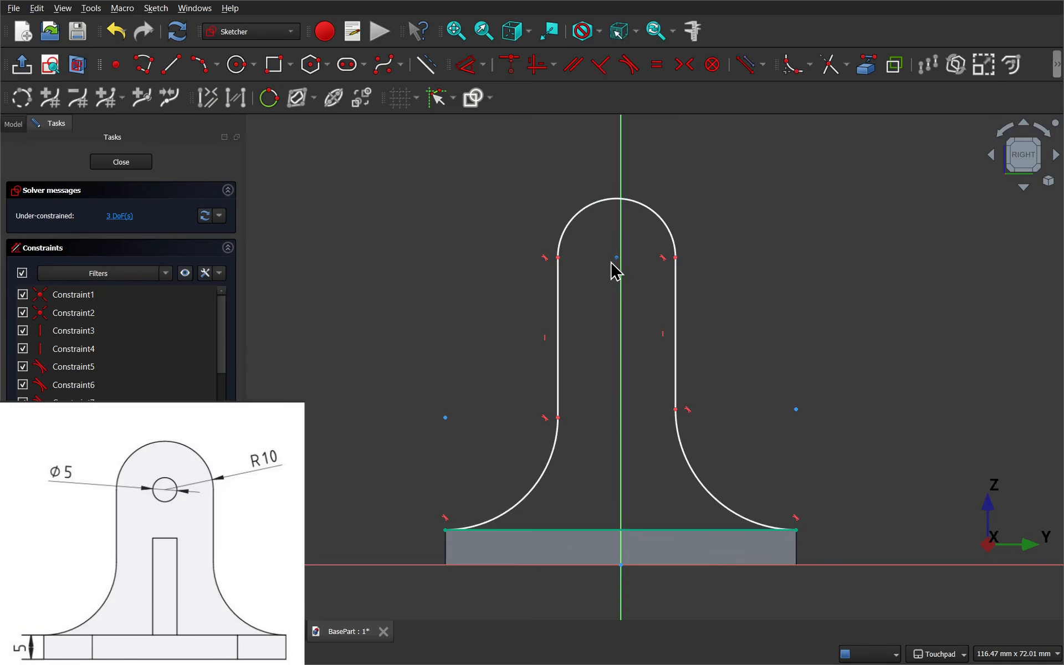
Step: Constrain the top arc's centre point onto the vertical sketch axis, and pull the profile taller and wider to test its freedom
mouse_move(617, 257)
left_mouse_down()
mouse_move(574, 275)
mouse_move(646, 270)
mouse_move(602, 262)
left_mouse_up()
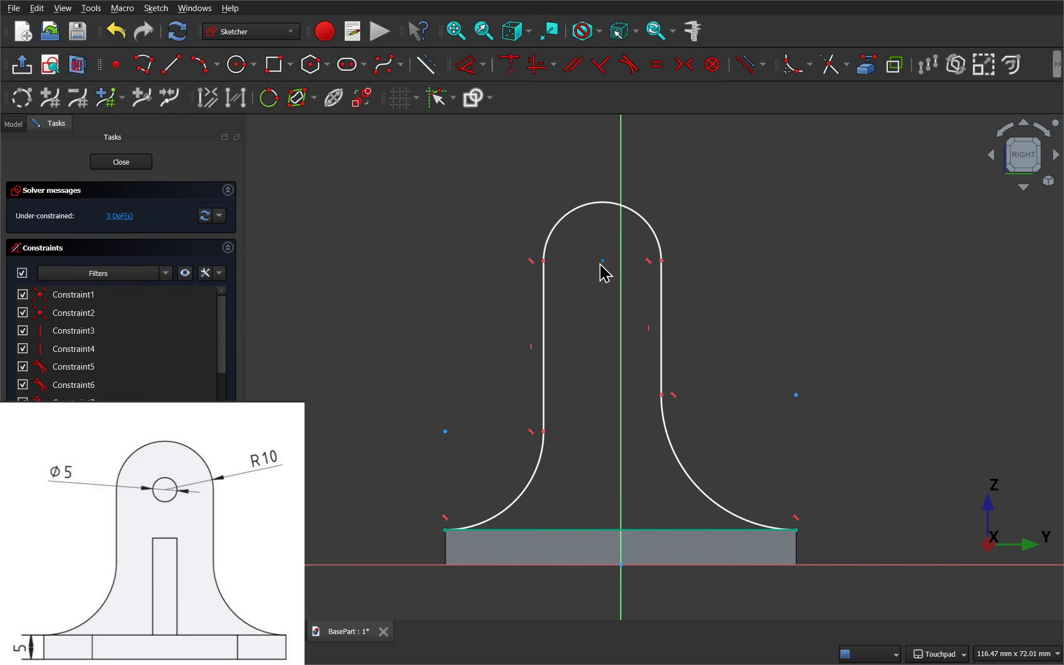
left_click(601, 261)
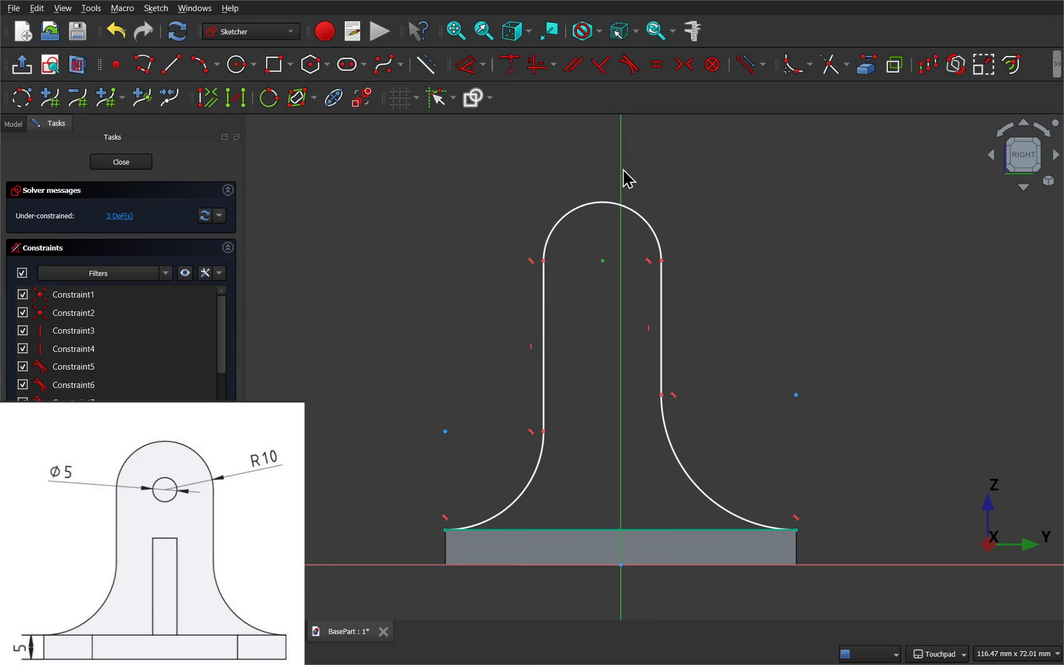
left_click(515, 71)
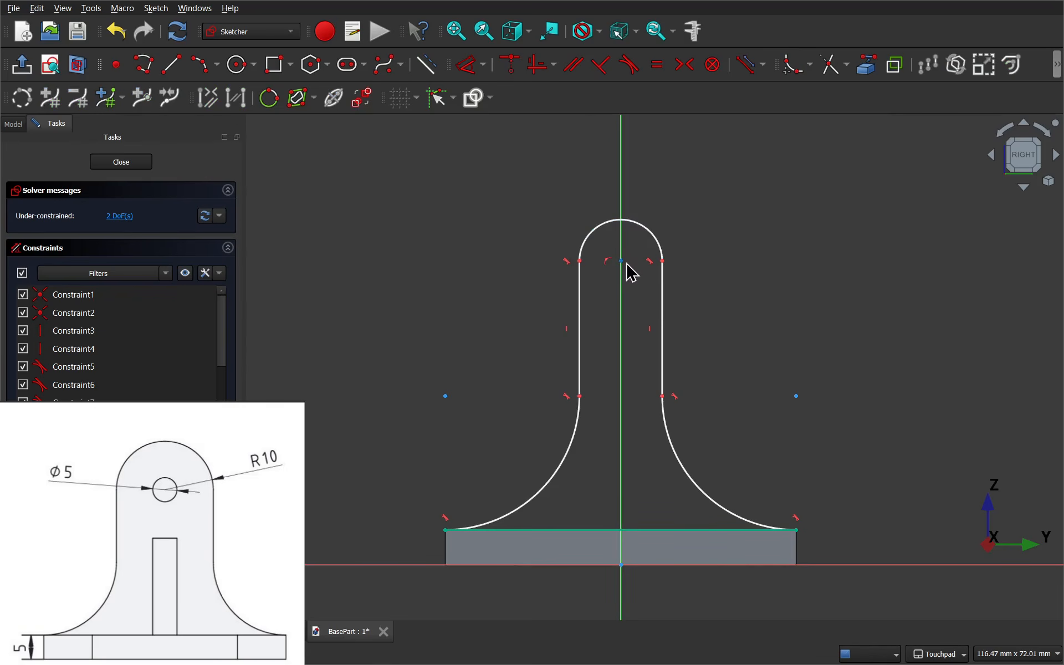
mouse_move(627, 272)
left_mouse_down()
mouse_move(629, 309)
mouse_move(628, 249)
left_mouse_up()
mouse_move(582, 370)
left_mouse_down()
mouse_move(528, 371)
mouse_move(591, 375)
mouse_move(542, 378)
mouse_move(556, 371)
left_mouse_up()
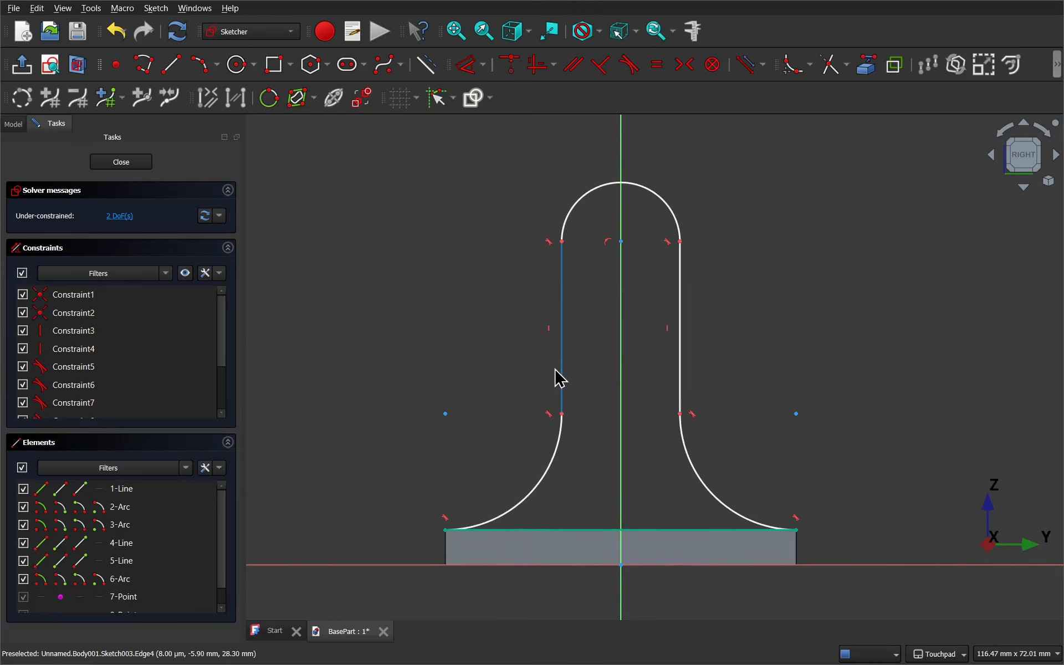
Step: Dimension the vertical distance from the base line's corner to the top arc's centre as 30 mm
left_click(472, 72)
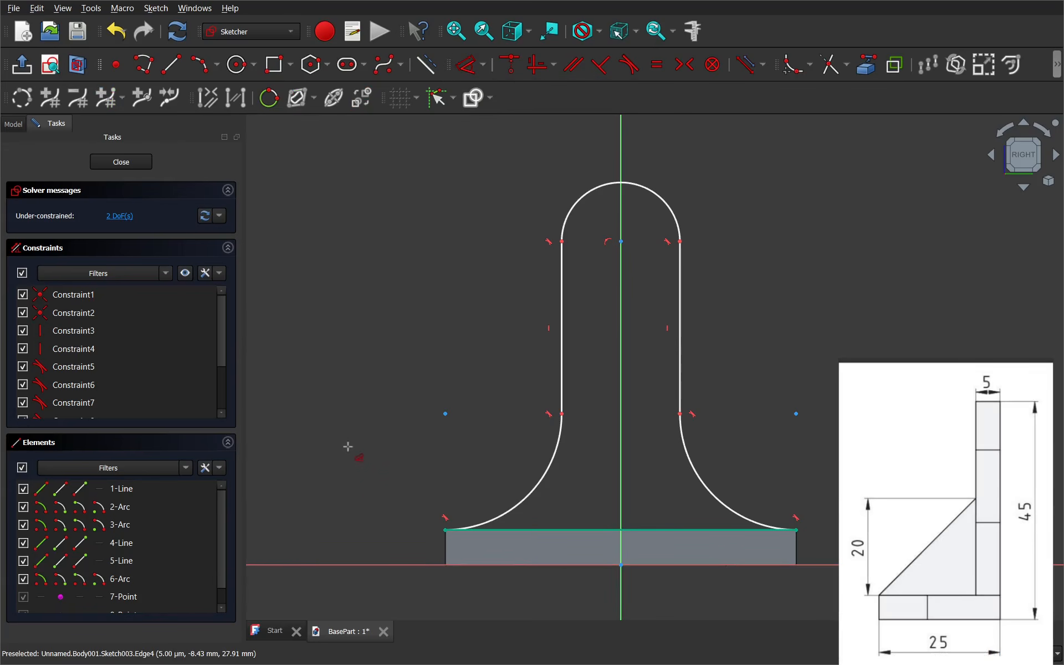
left_click(443, 531)
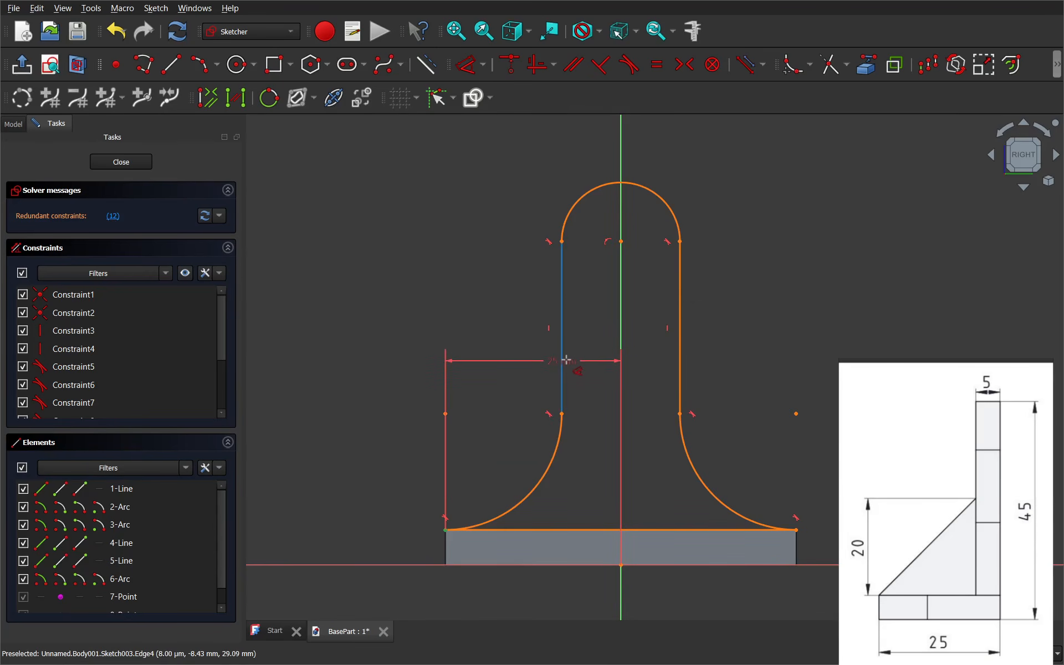
left_click(621, 242)
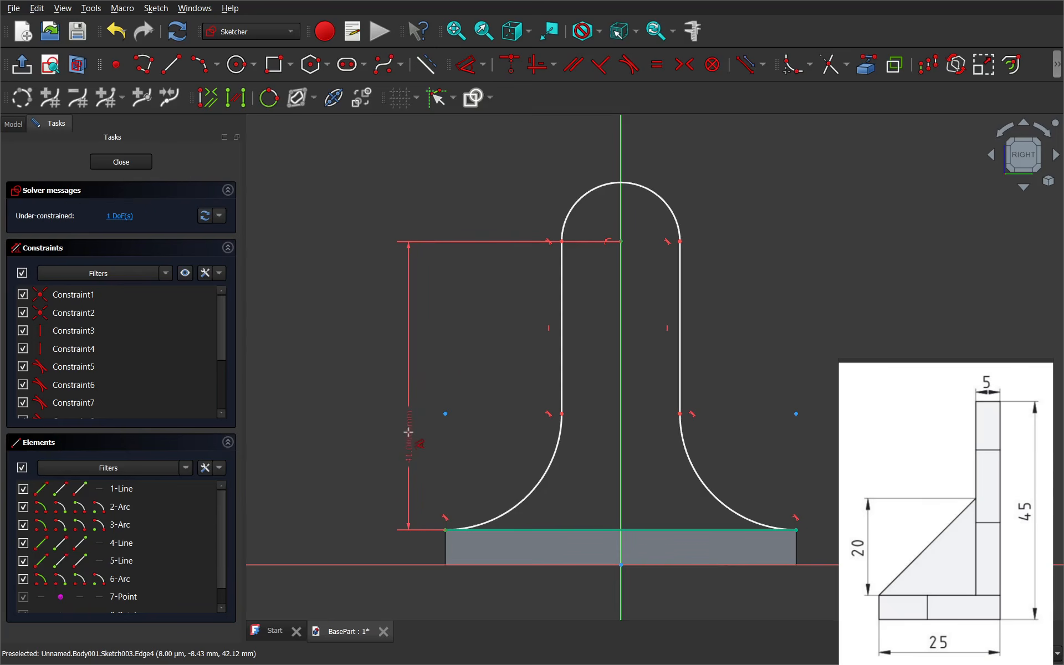
left_click(405, 413)
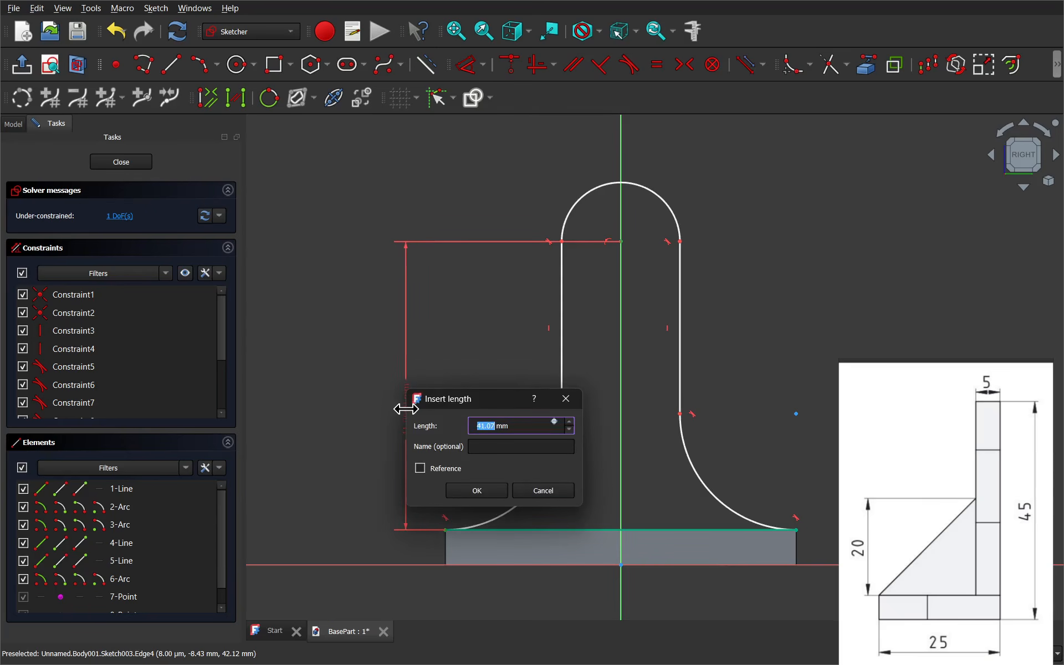
type("3")
key("Return")
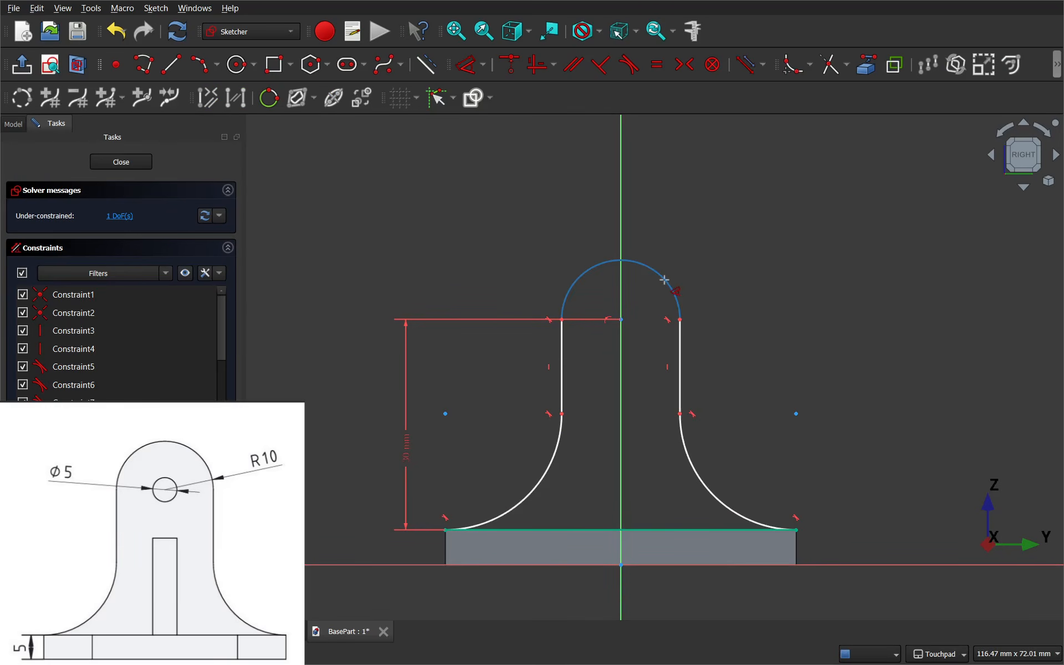
Step: Add a radius dimension of 10 mm to the top arc
left_click(664, 279)
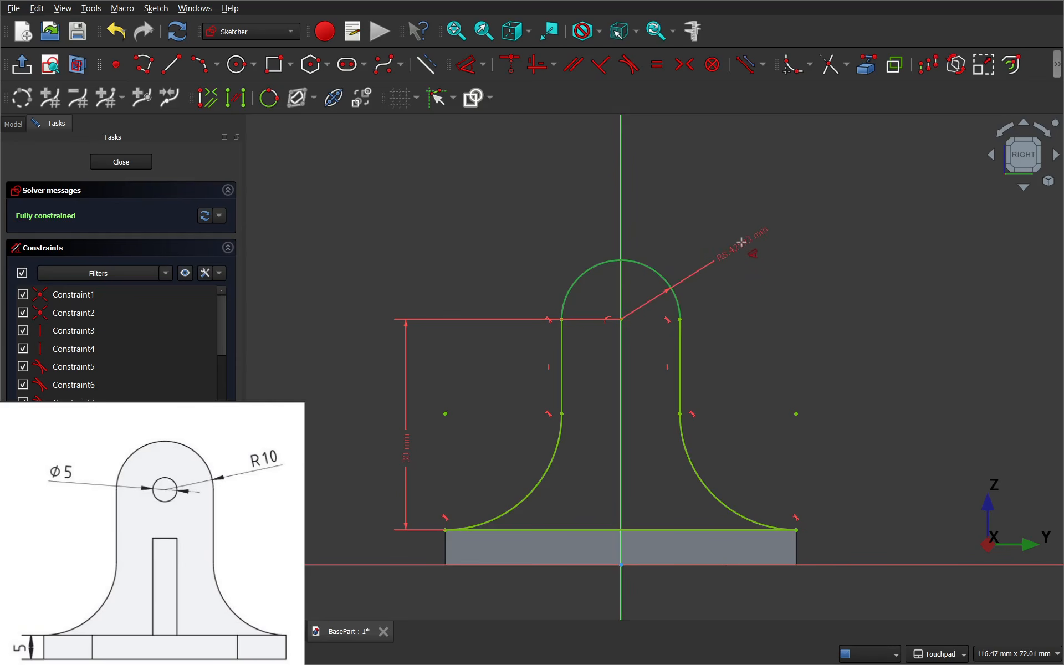
key("m")
key("m")
key("m")
key("m")
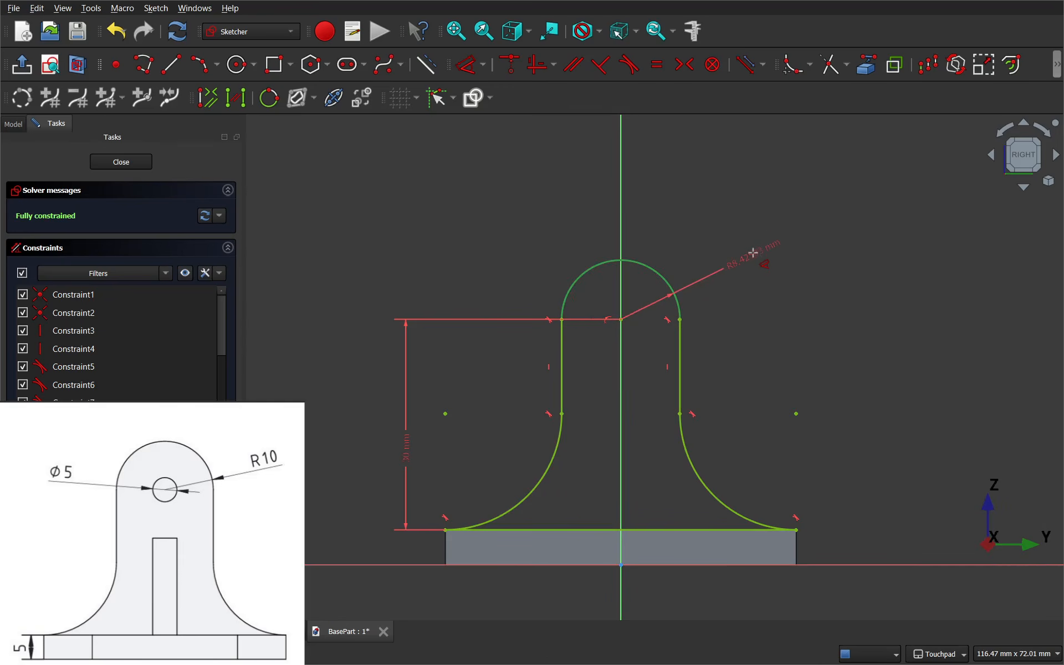
left_click(724, 244)
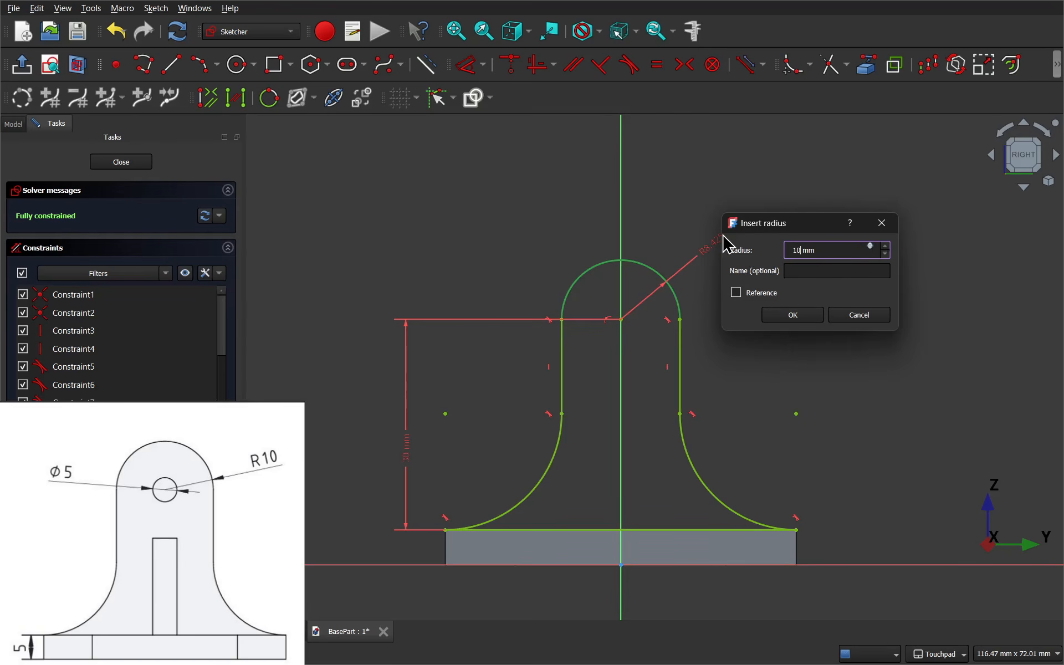
key("Return")
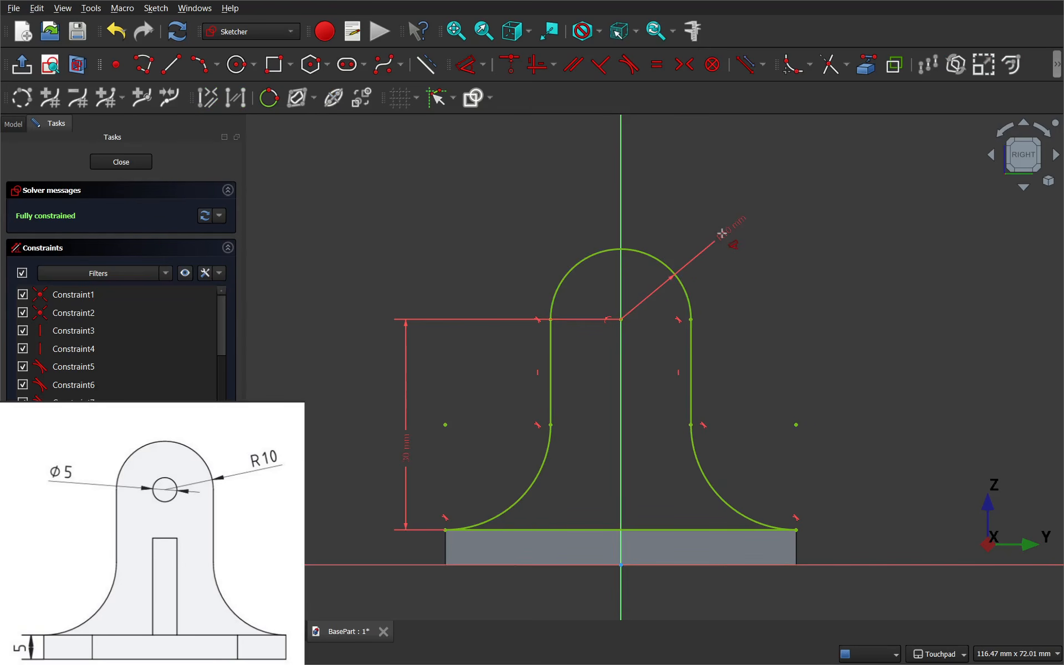
Step: Draw a 5 mm diameter circle centred on the top arc's centre and close the sketch
left_click(236, 65)
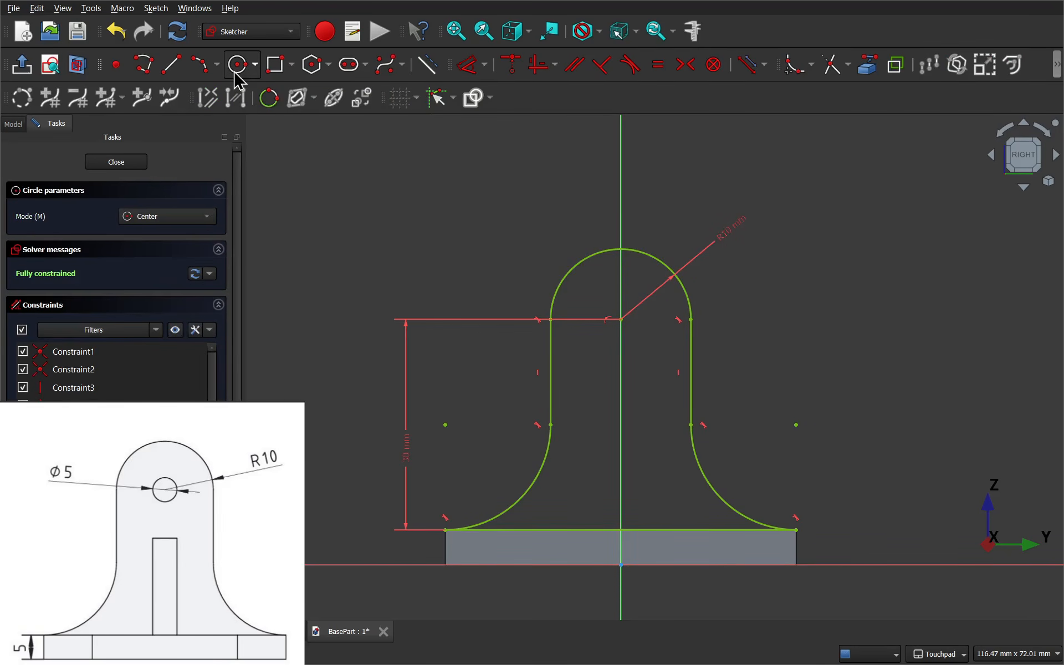
left_click(621, 320)
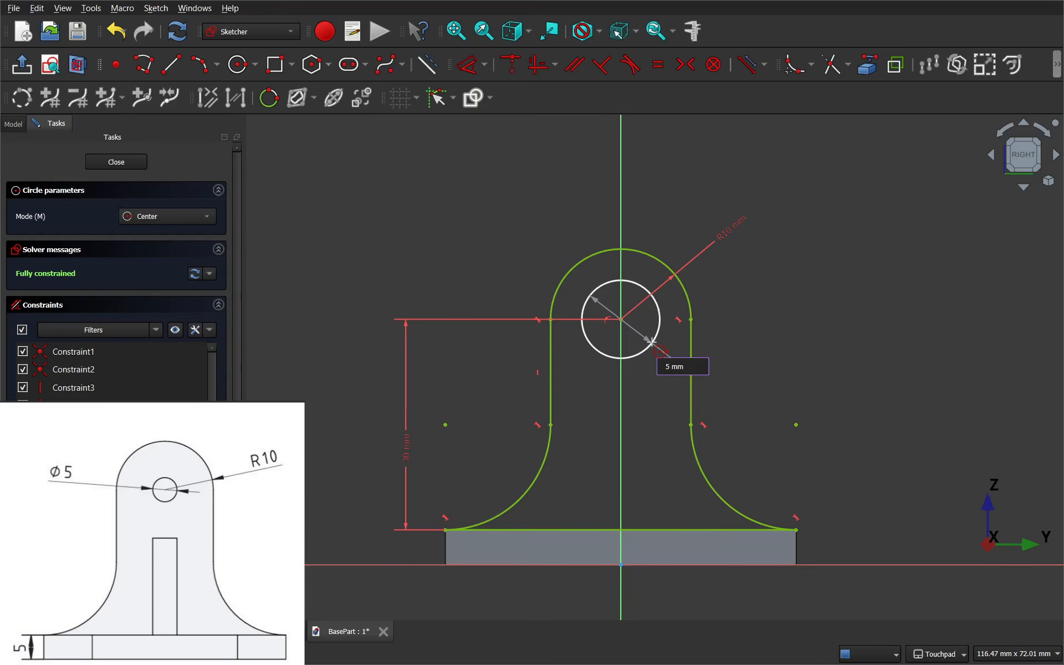
type("5")
key("Return")
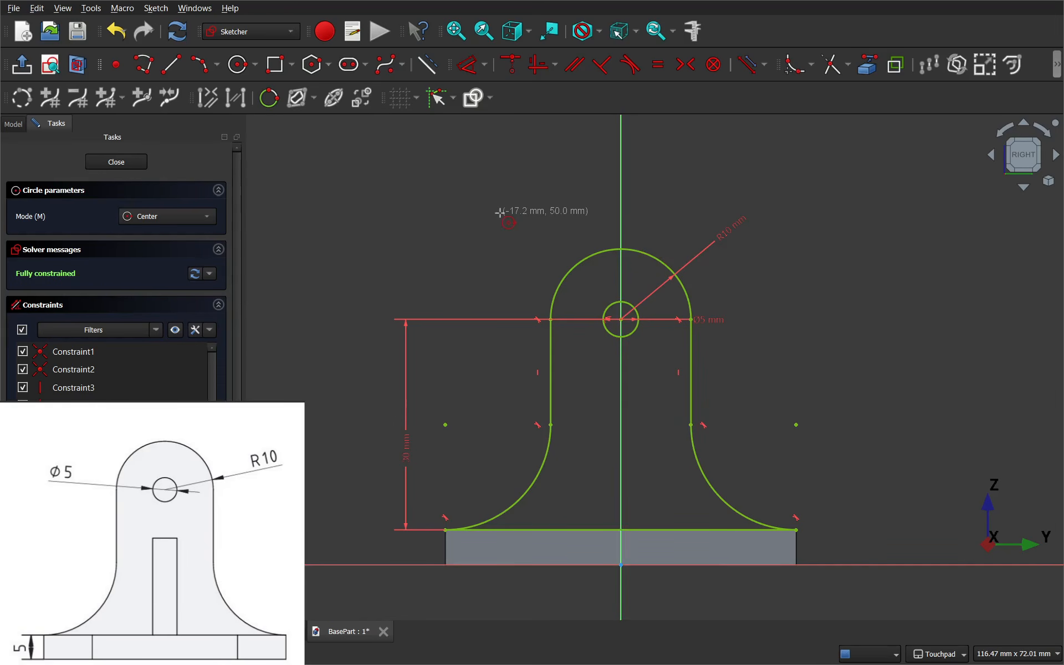
key("Escape")
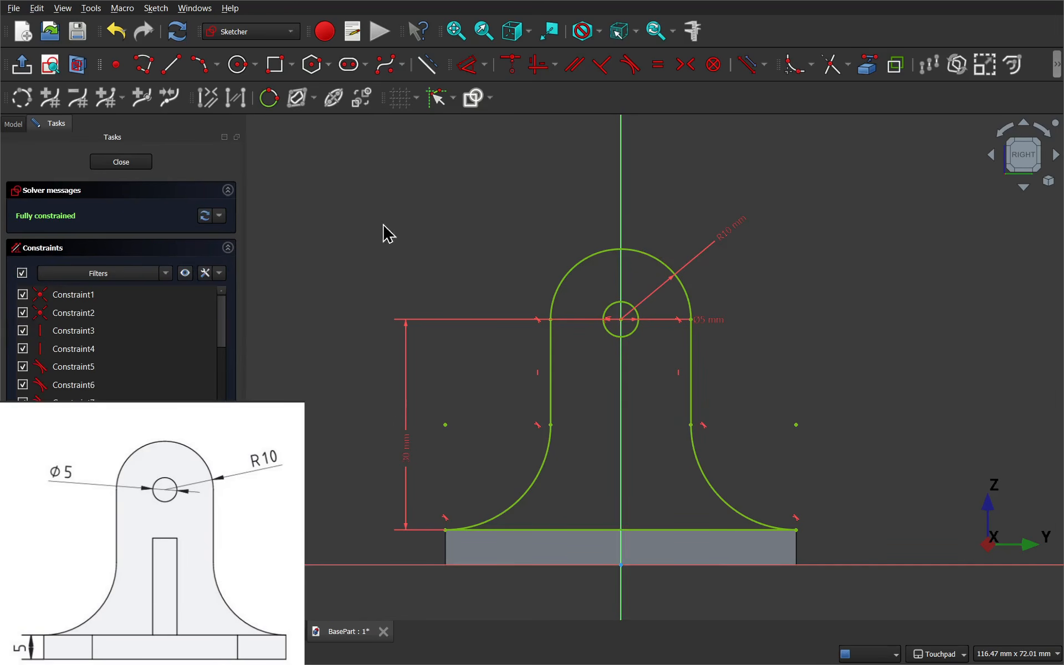
left_click(139, 165)
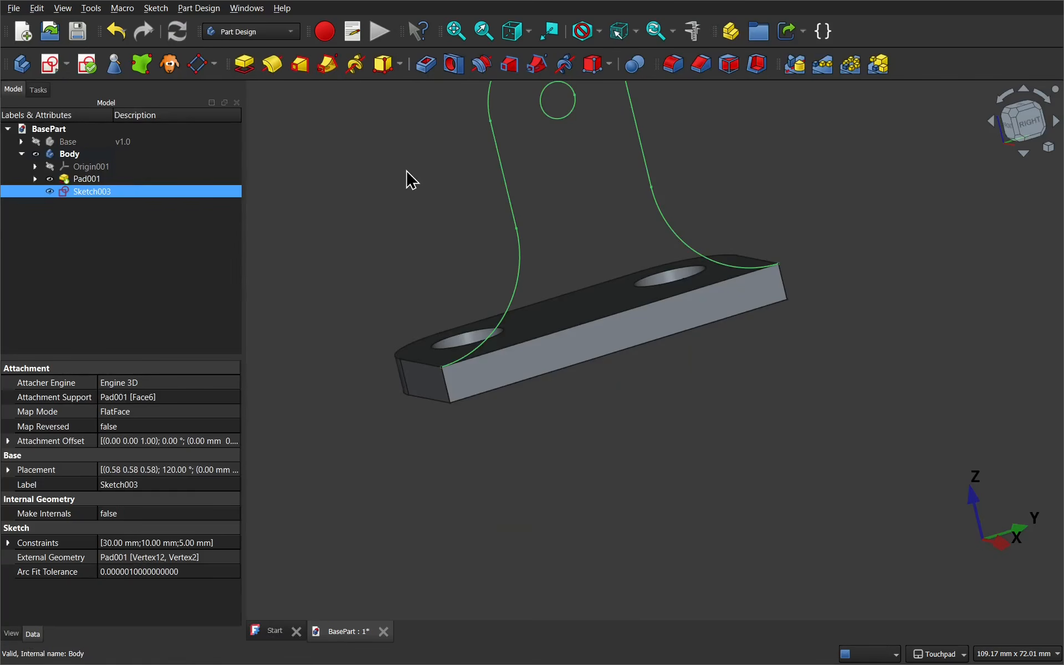
Step: Start a pad from the upright profile sketch and reverse its direction so it extends over the base plate
left_click_drag(498, 202, 570, 224, "alt")
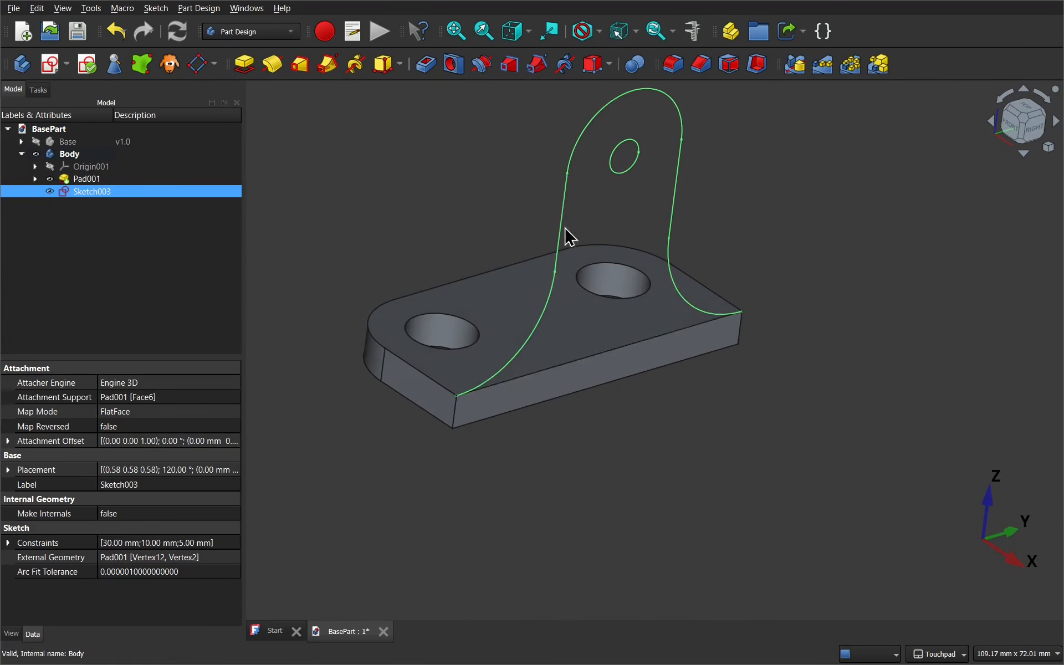
left_click_drag(551, 373, 560, 430, "shift")
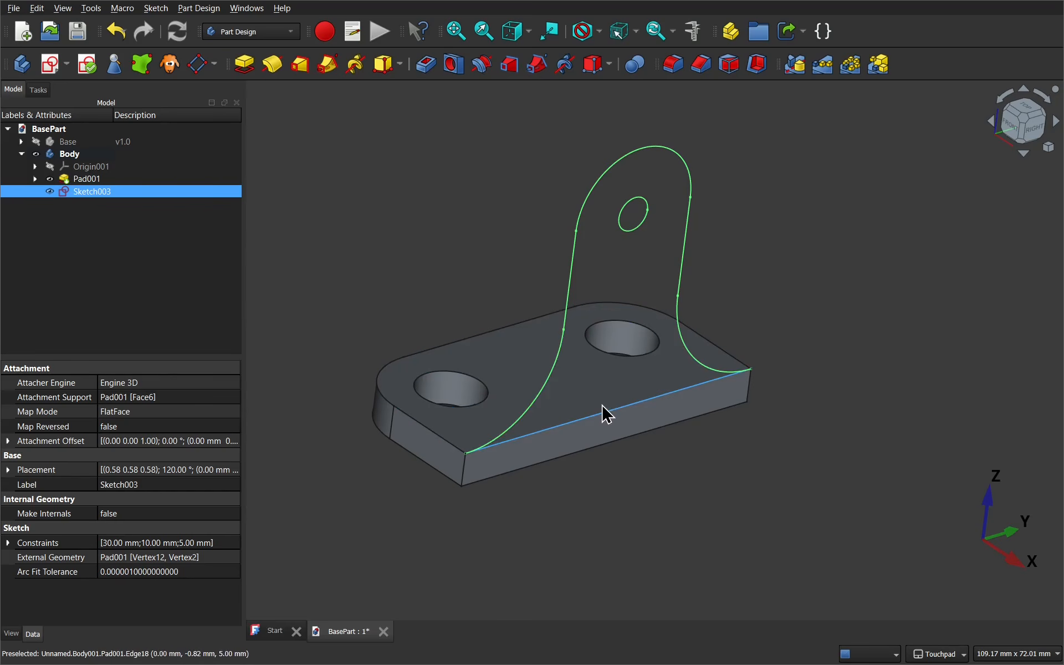
left_click(84, 193)
left_click(242, 63)
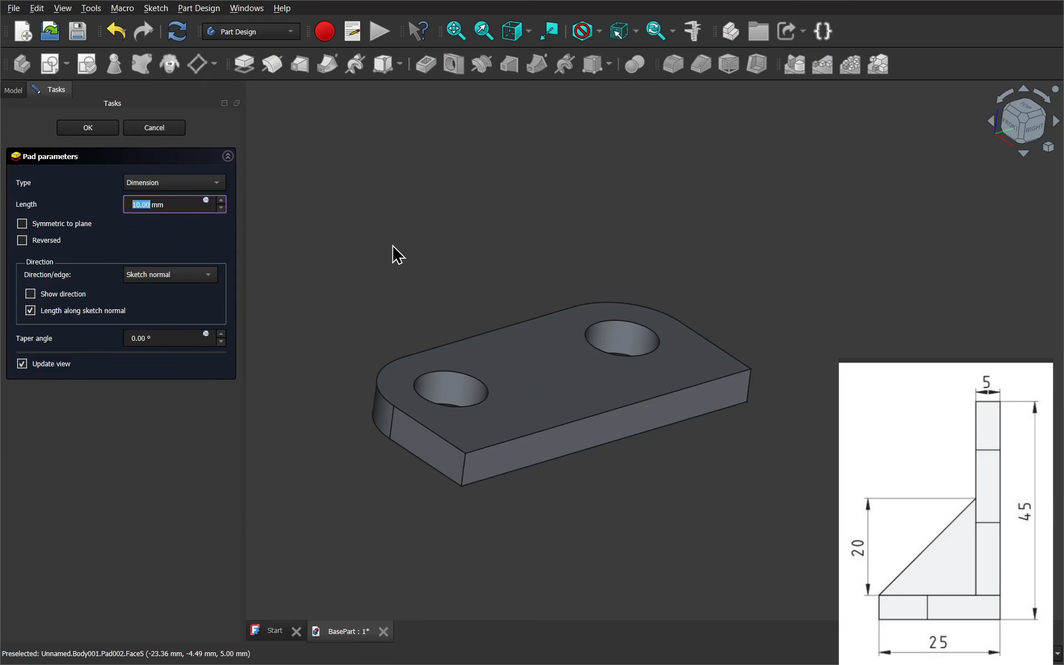
middle_click_drag(540, 513, 626, 513)
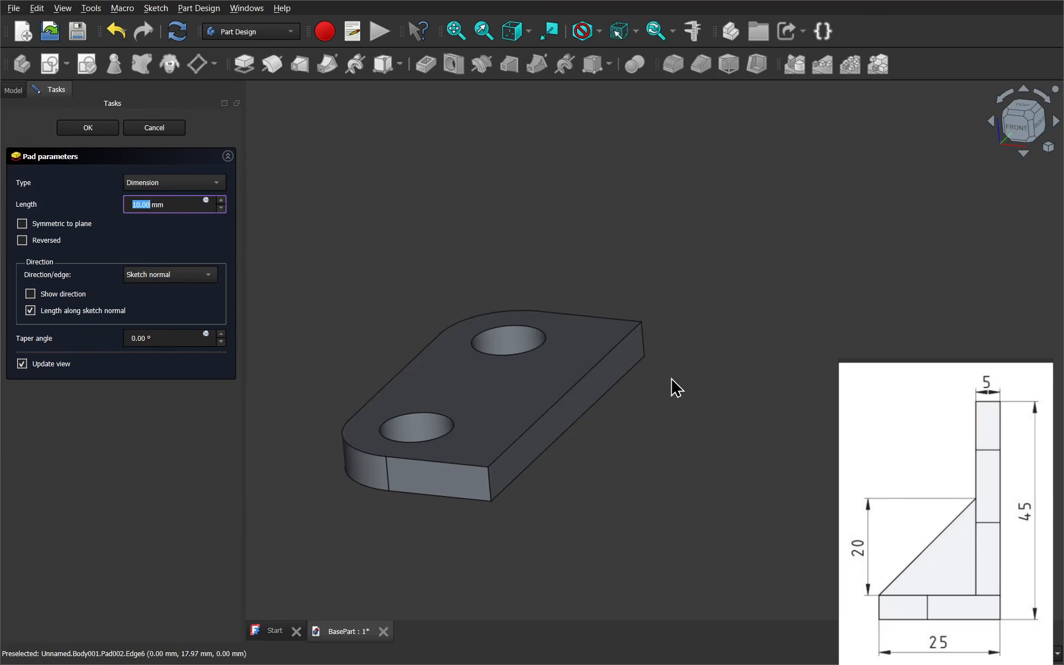
mouse_move(646, 487)
middle_mouse_down()
mouse_move(637, 482)
mouse_move(674, 458)
mouse_move(629, 477)
mouse_move(629, 488)
middle_mouse_up()
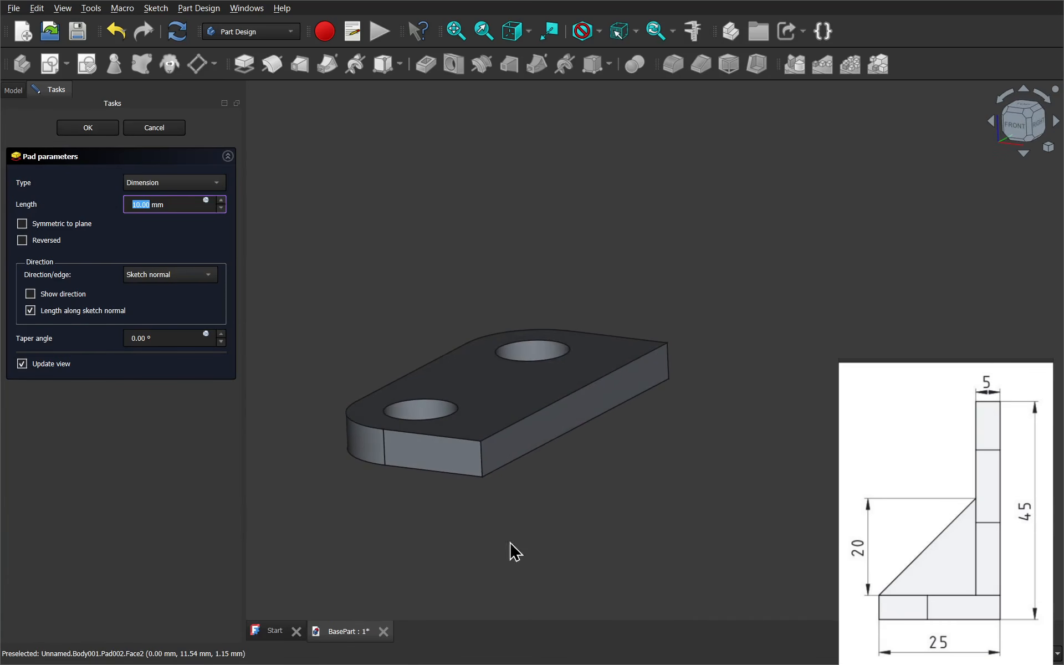
left_click(21, 242)
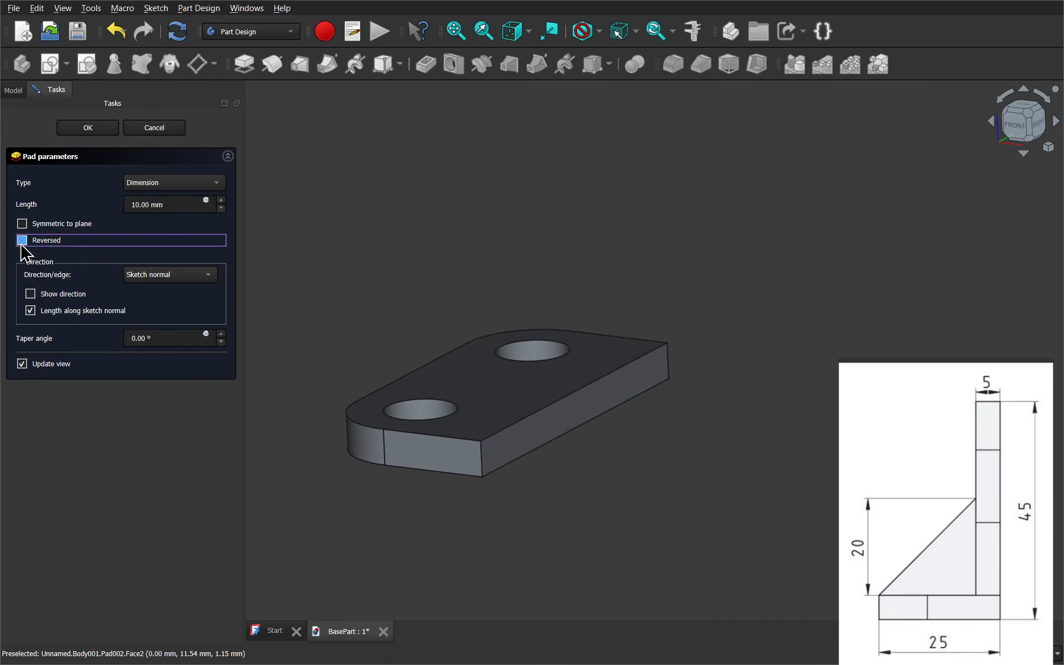
middle_click_drag(487, 279, 582, 311)
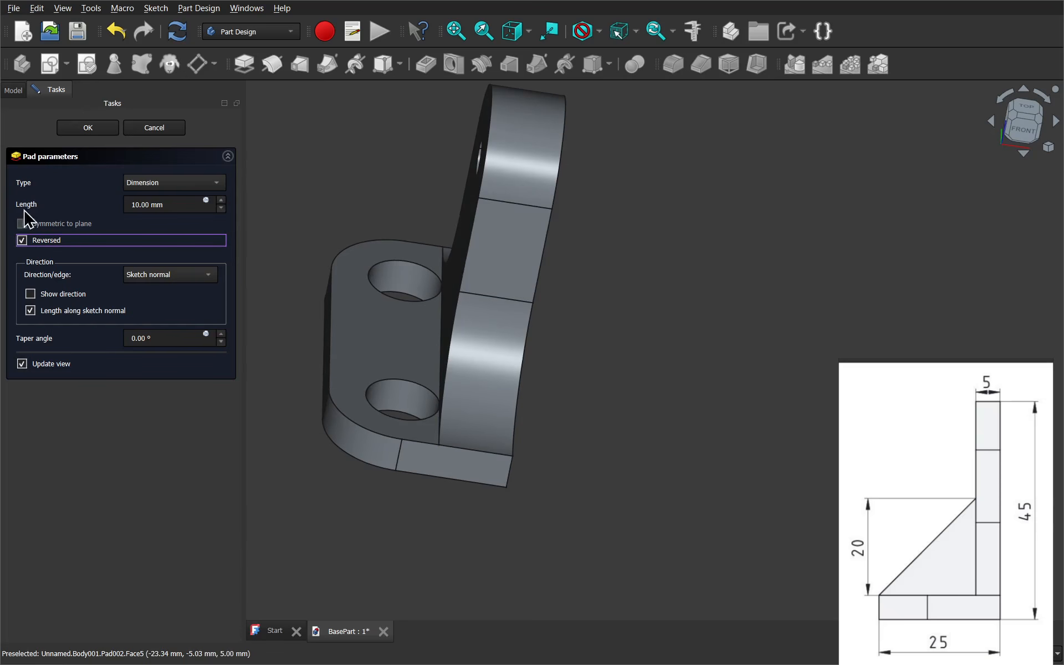
Step: Set the pad length to 5 mm and accept the upright plate
double_click(136, 204)
key("BackSpace")
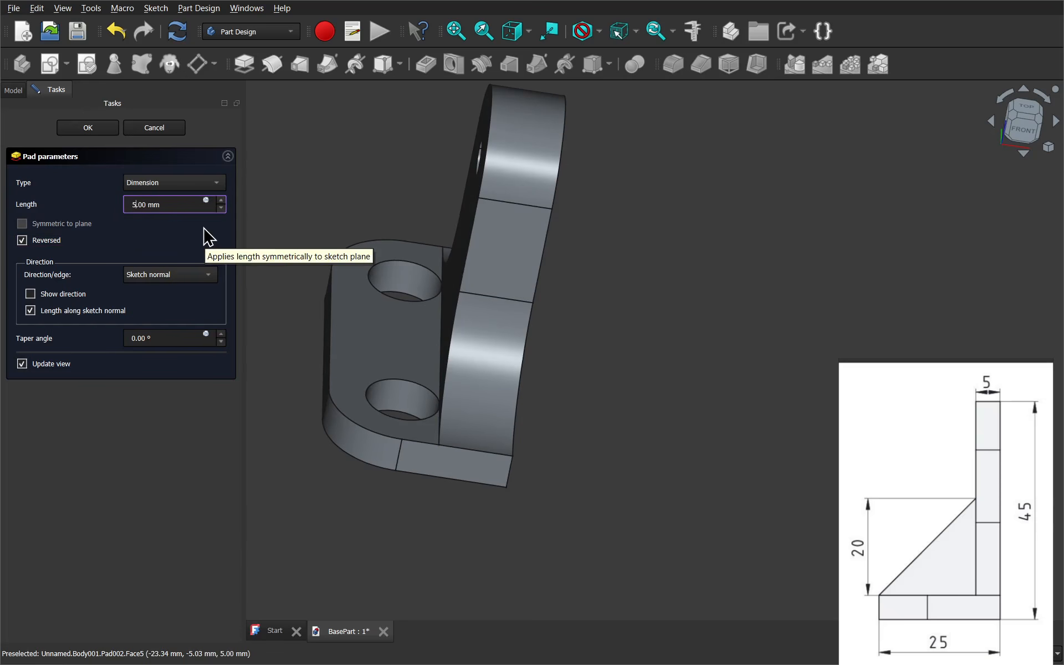
left_click(174, 465)
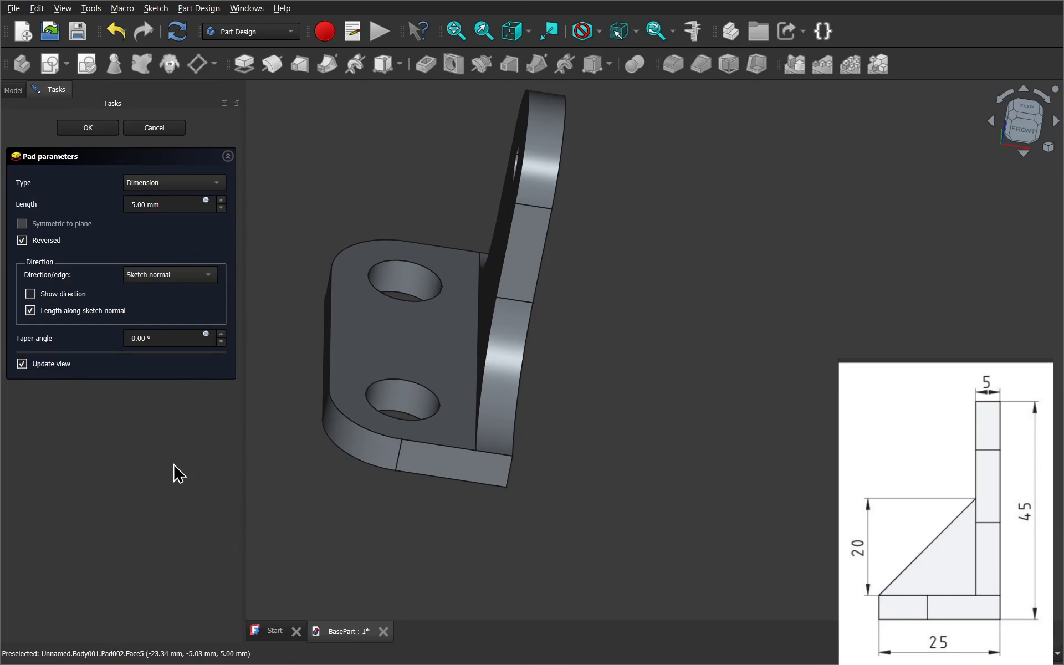
middle_click_drag(544, 430, 477, 418)
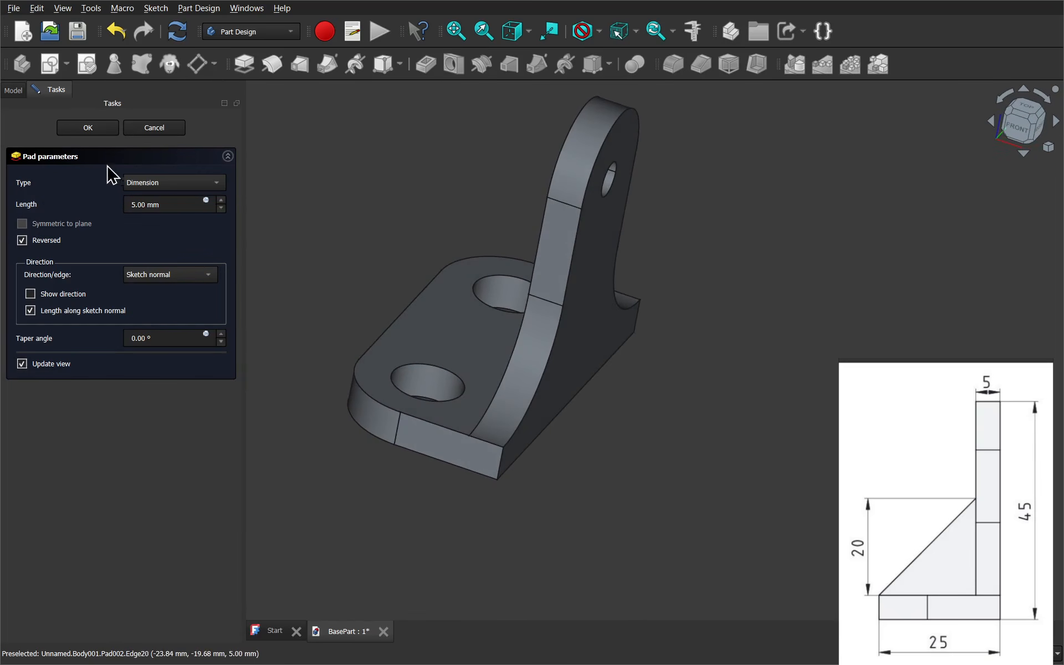
left_click(88, 128)
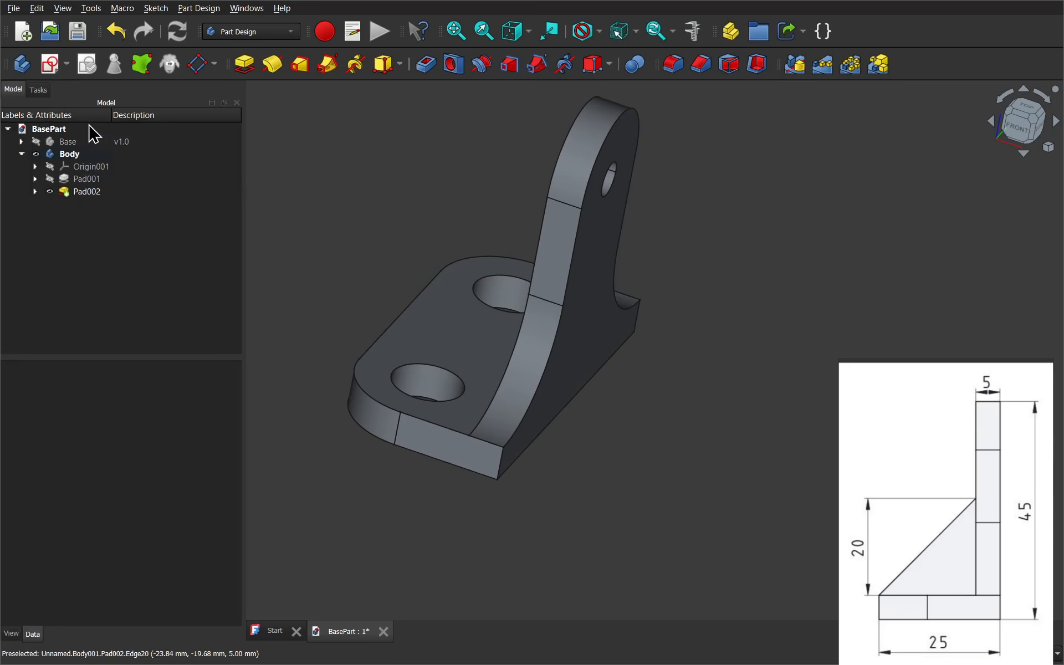
mouse_move(487, 487)
middle_mouse_down()
mouse_move(601, 480)
mouse_move(515, 392)
mouse_move(762, 391)
mouse_move(783, 413)
mouse_move(785, 434)
middle_mouse_up()
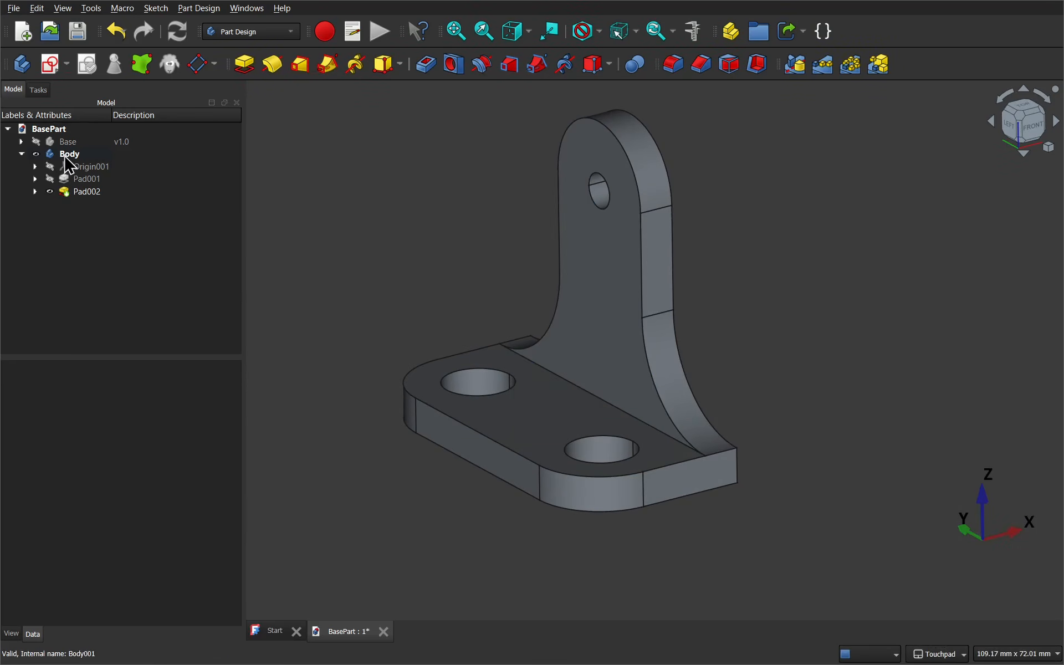
Step: Rename the body holding the base and upright plate as Bracket
right_click(70, 154)
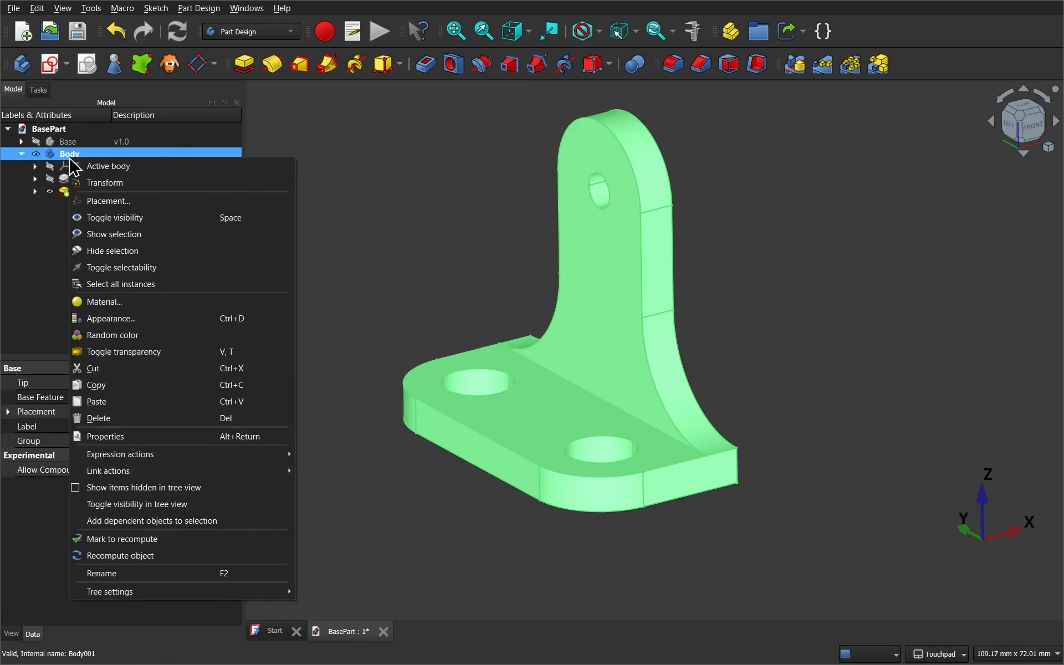
left_click(106, 572)
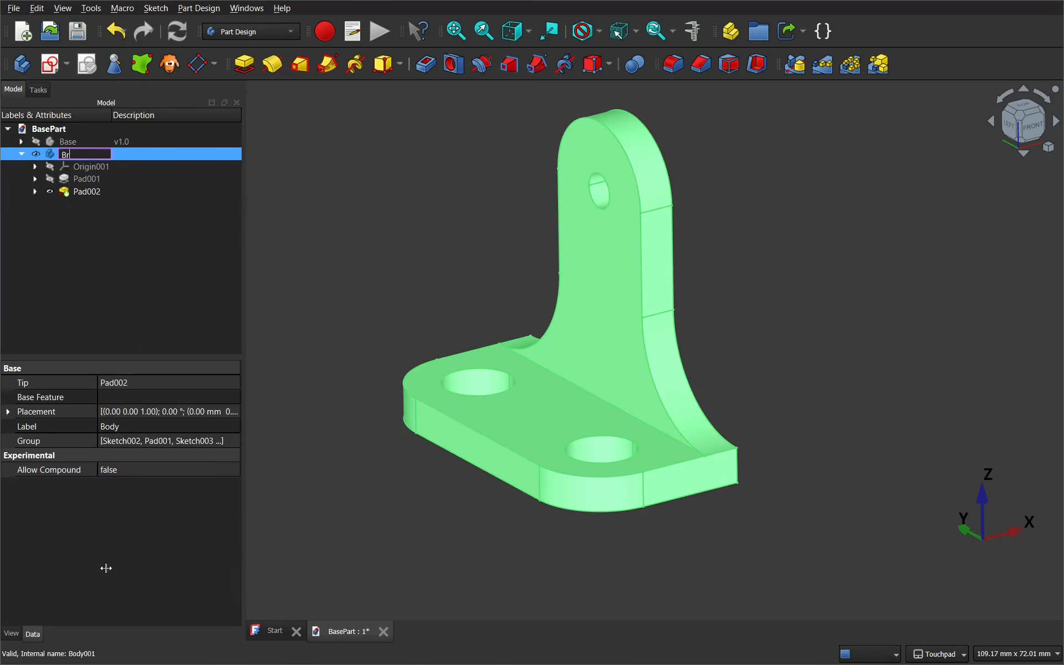
type("Bracket")
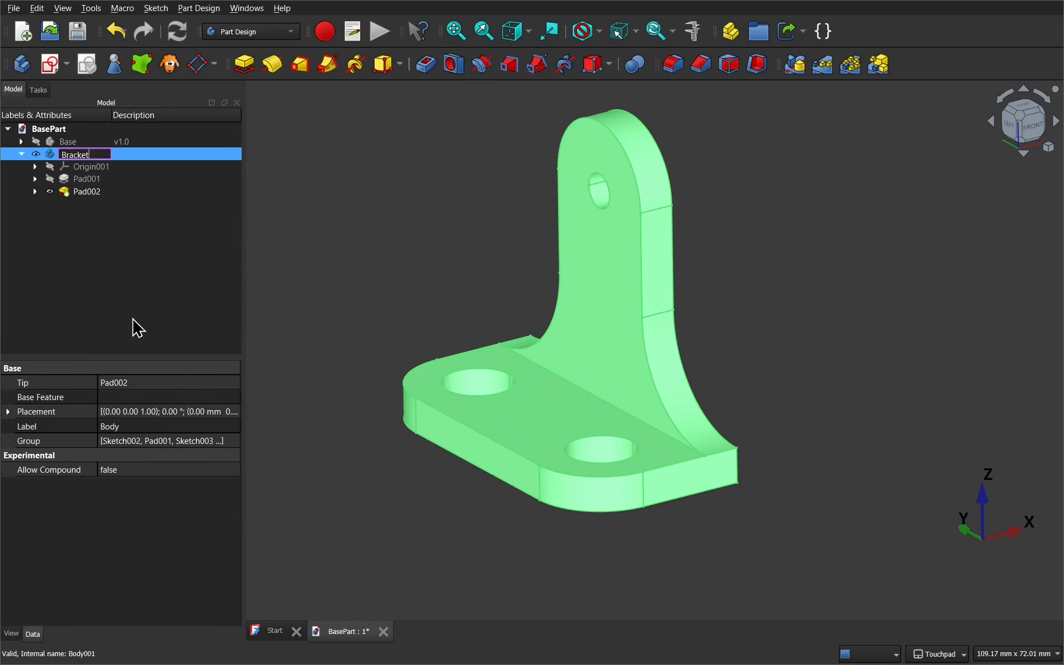
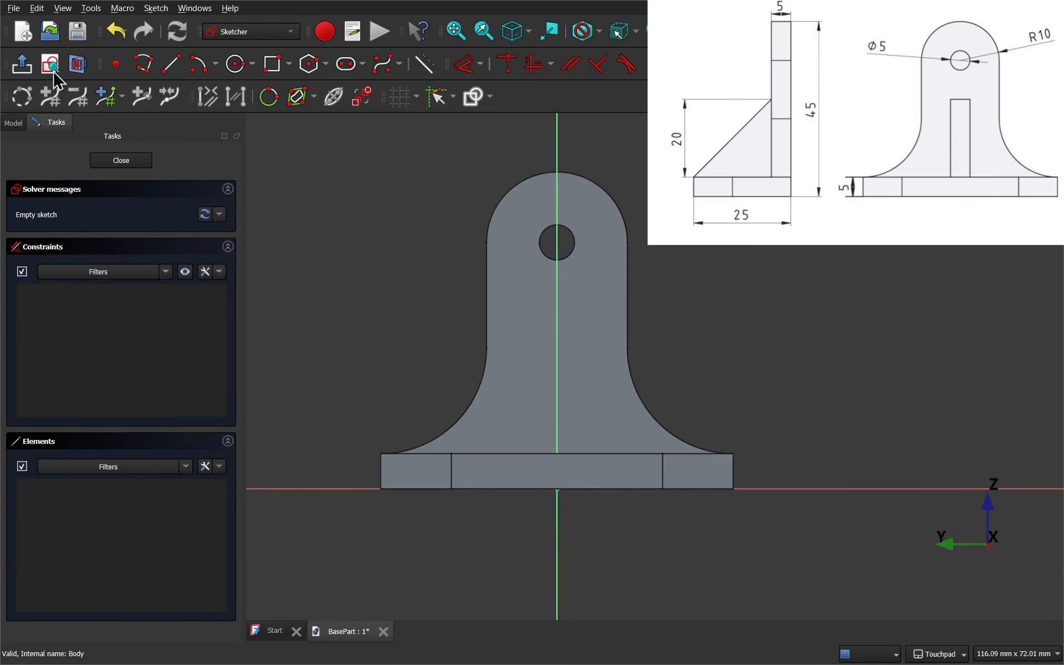
Step: Section the view at the sketch plane and project the base plate's upper edge into the sketch as external geometry
mouse_move(631, 333)
left_mouse_down("shift")
mouse_move(526, 380)
mouse_move(545, 304)
left_mouse_up("shift")
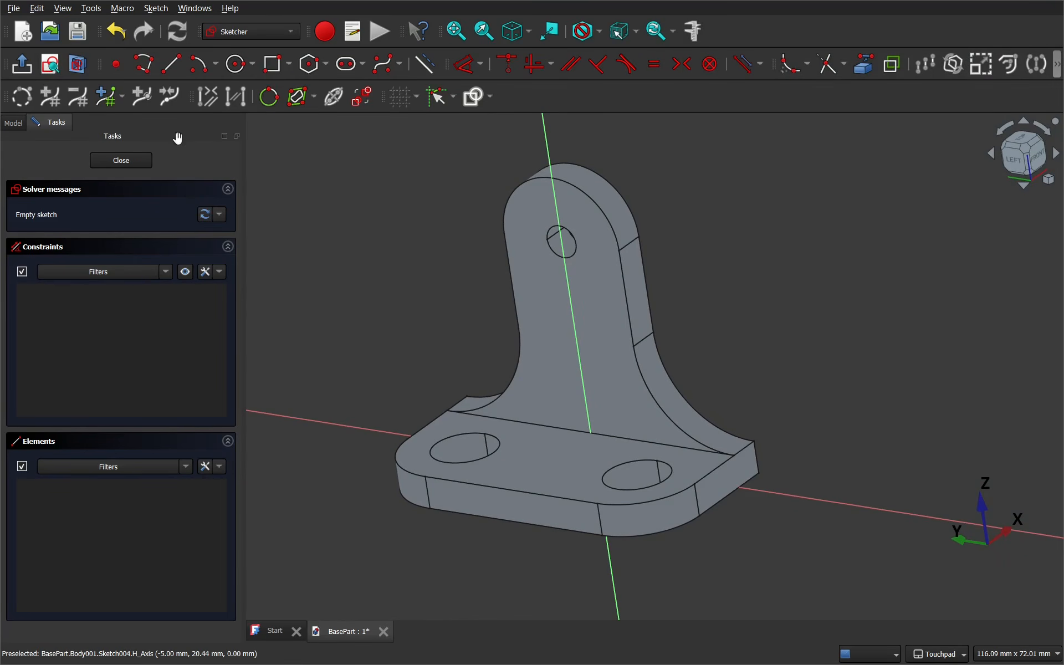
left_click(78, 65)
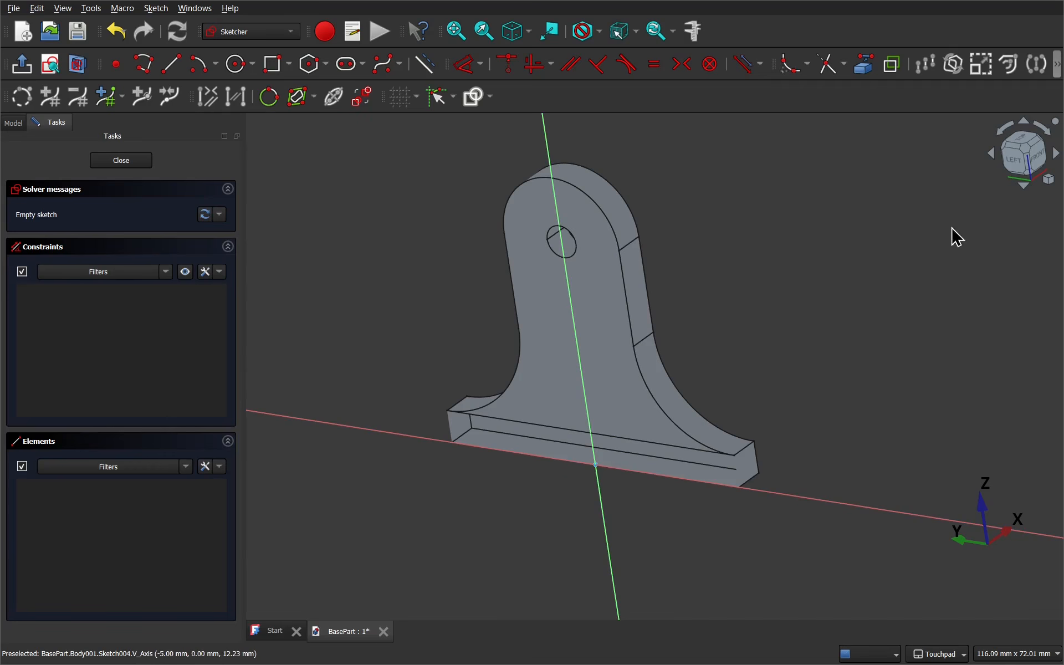
left_click(1018, 169)
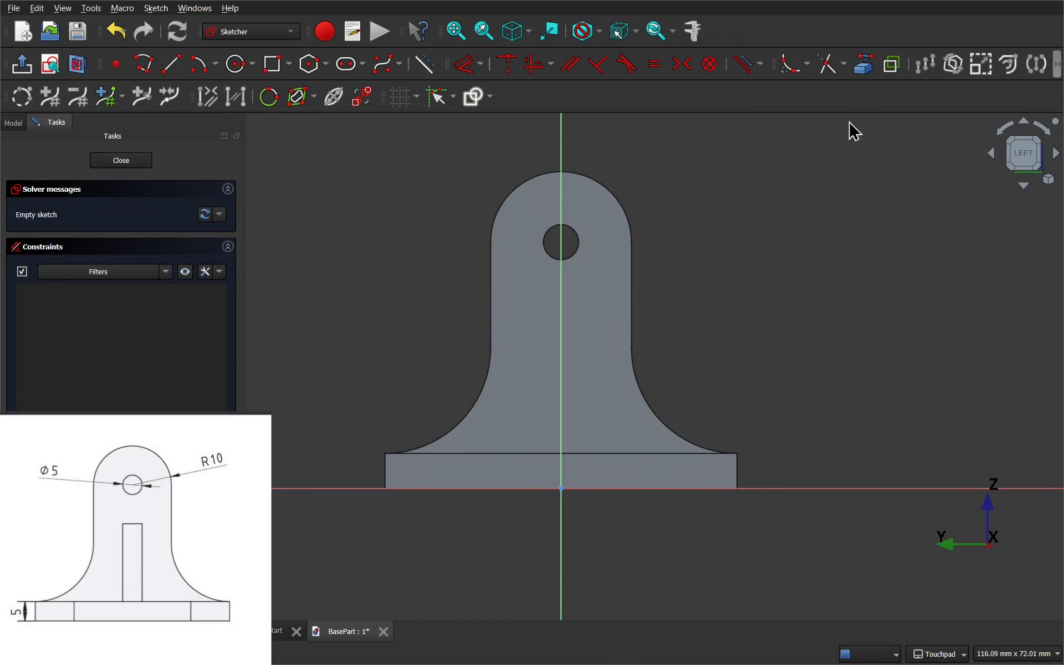
left_click(865, 67)
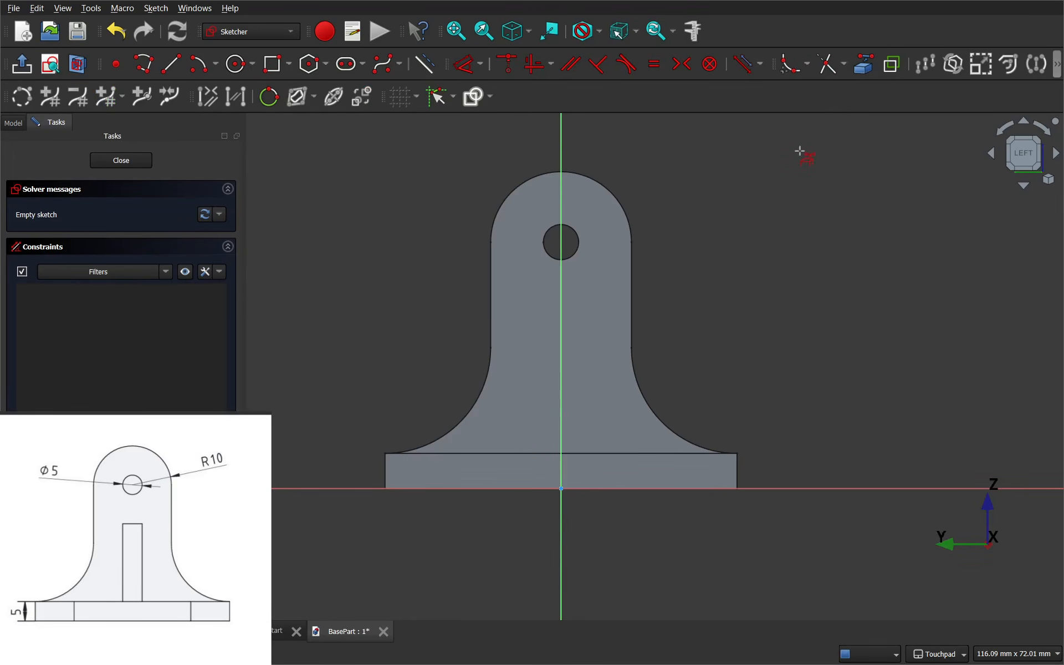
left_click(592, 452)
Step: Draw a rectangle about 9 mm wide and 19 mm high on the upright face, standing on the projected base edge
left_click(272, 64)
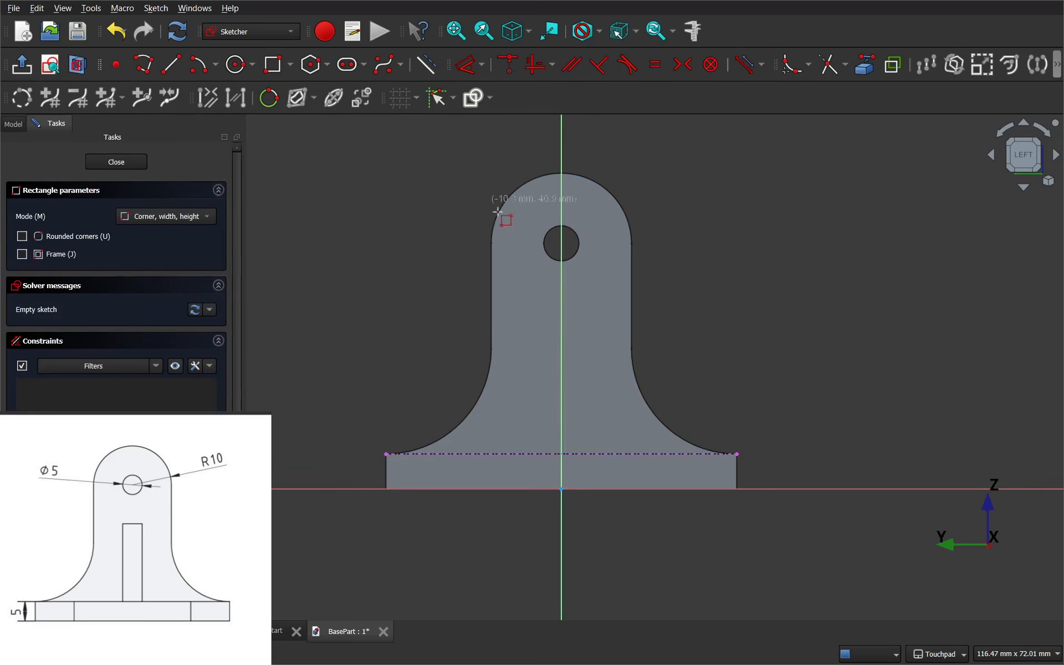
left_click(530, 319)
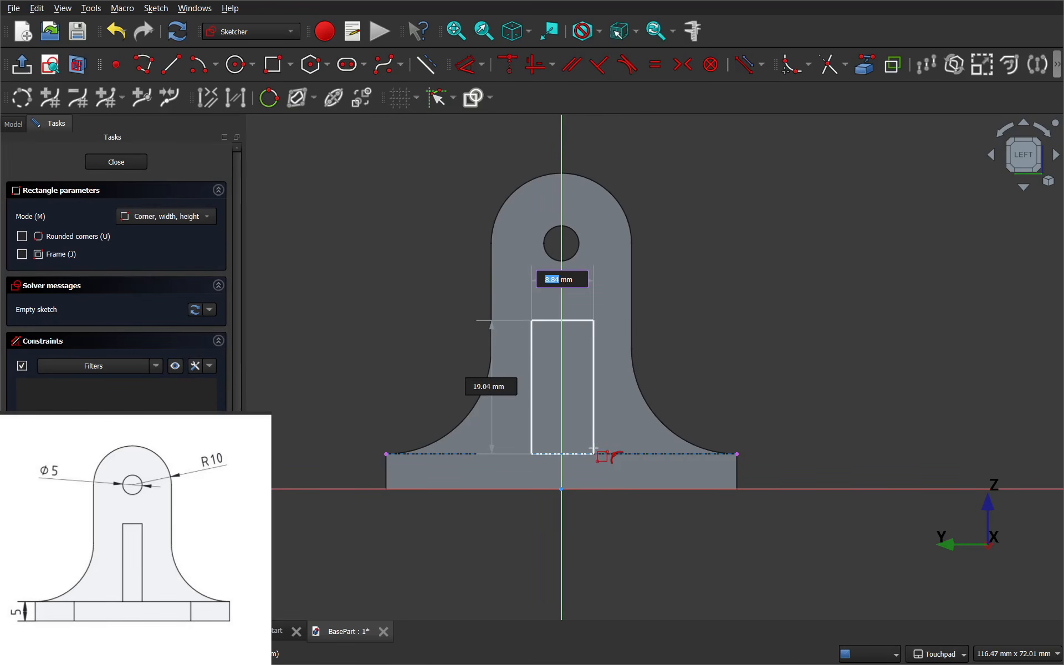
left_click(593, 448)
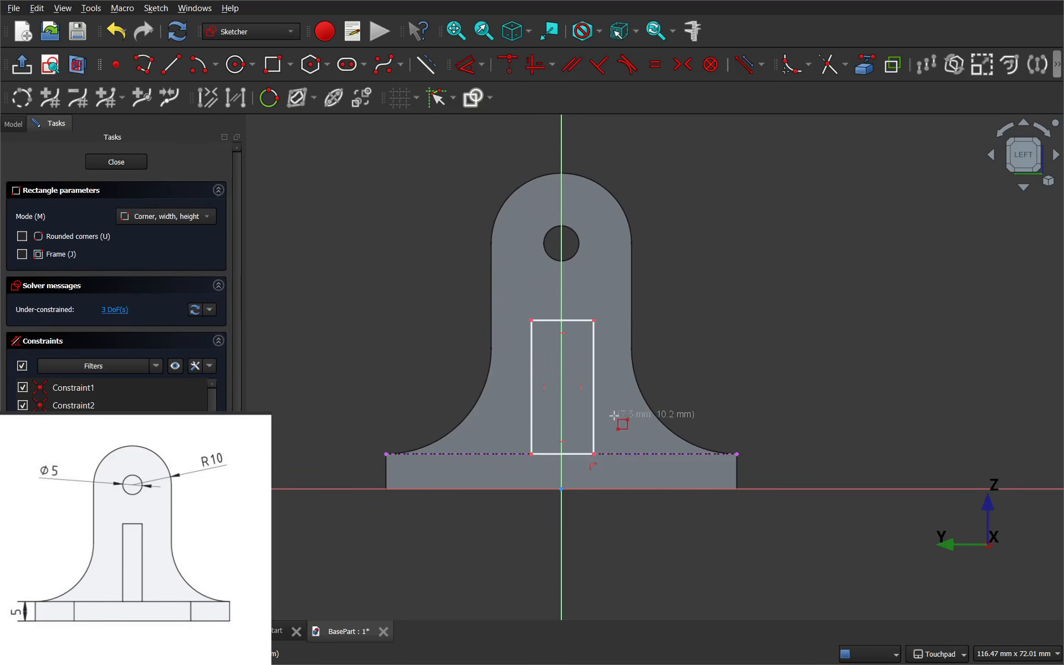
key("Escape")
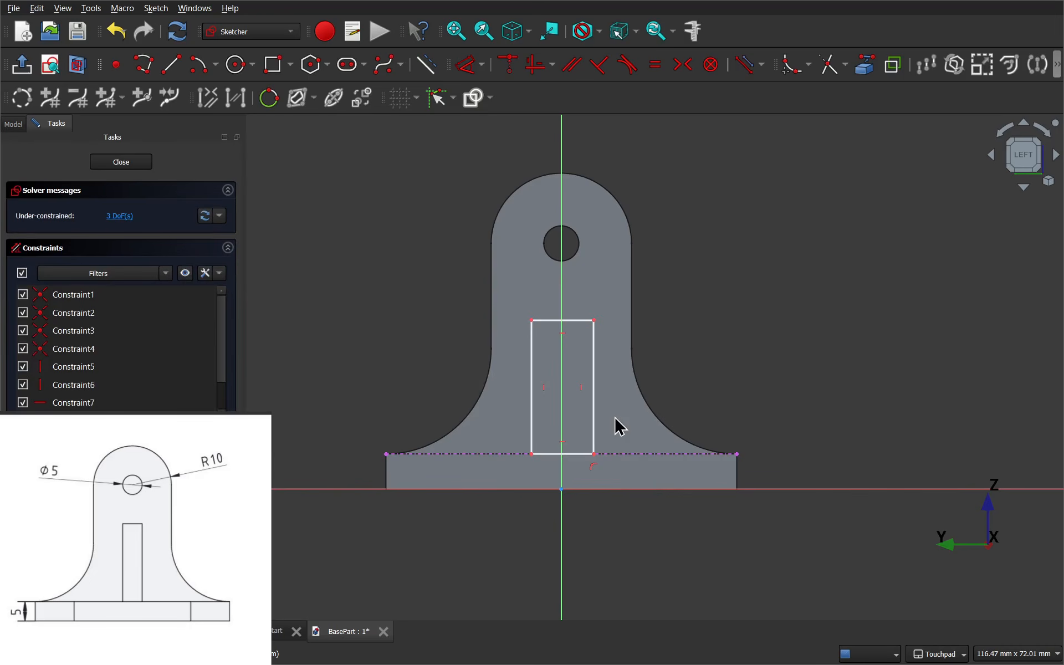
Step: Constrain the rectangle's two upper corners symmetric about the vertical axis and test the symmetry by widening the rectangle
left_click(532, 322)
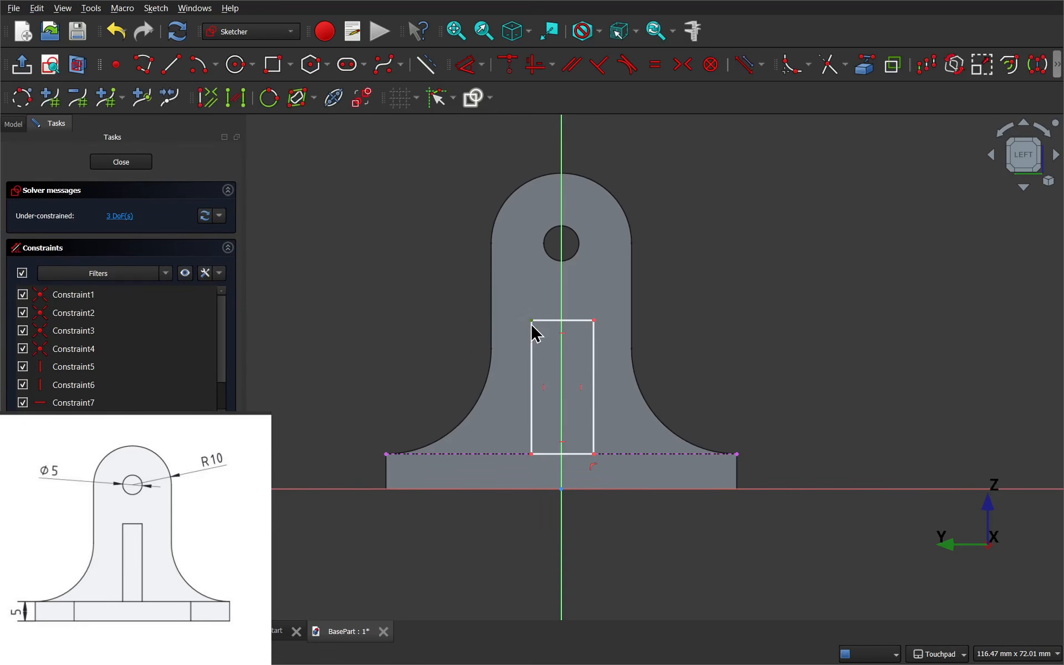
left_click(595, 322)
left_click(561, 247)
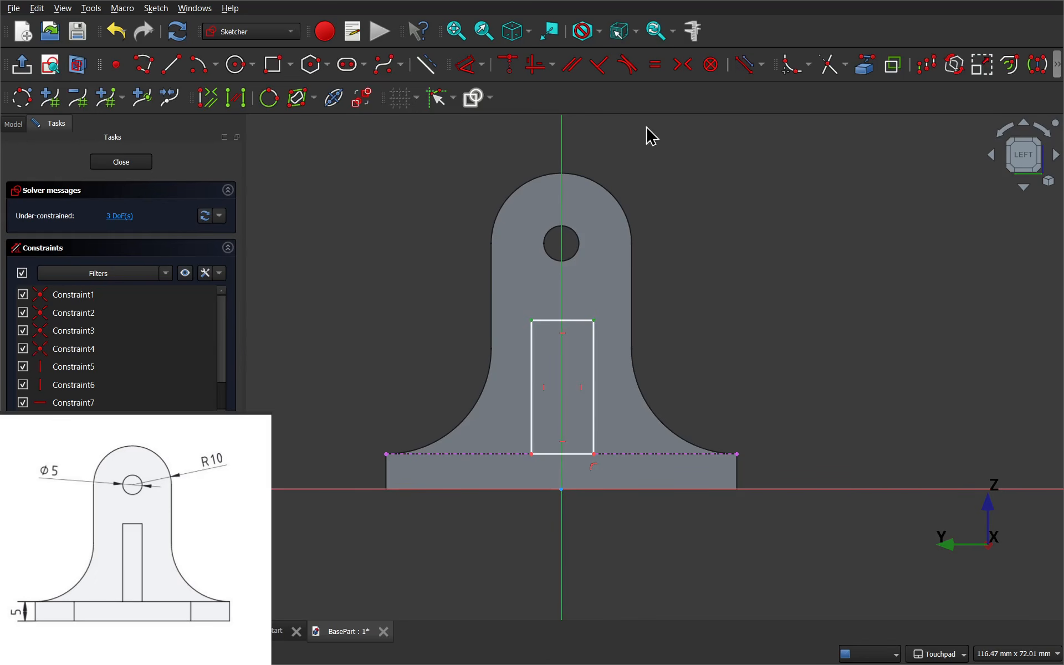
left_click(680, 71)
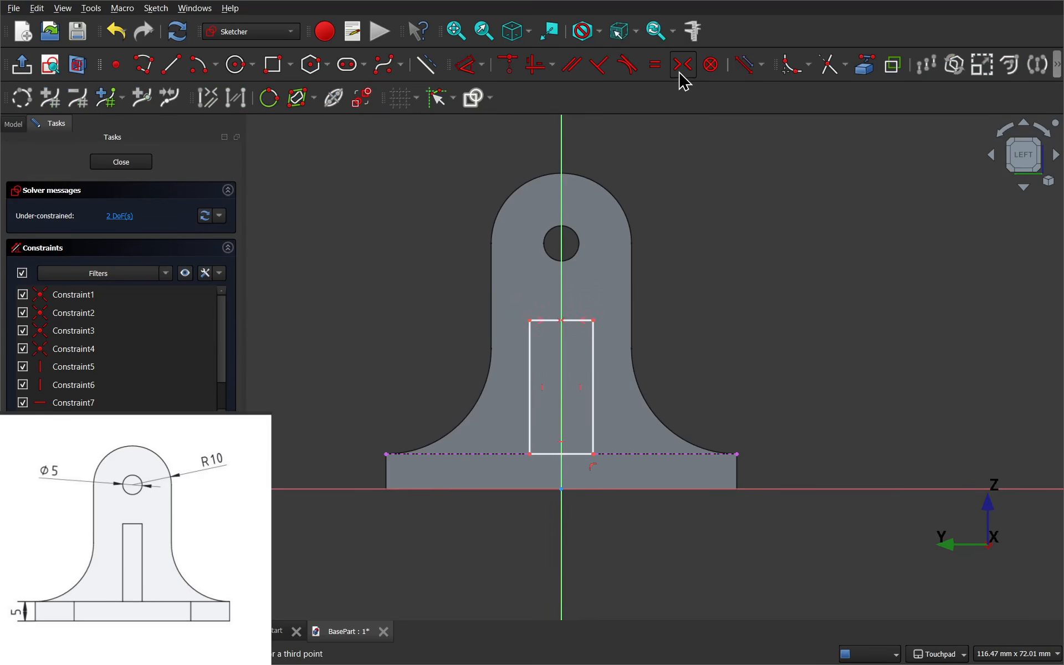
mouse_move(593, 379)
left_mouse_down()
mouse_move(571, 382)
mouse_move(609, 379)
left_mouse_up()
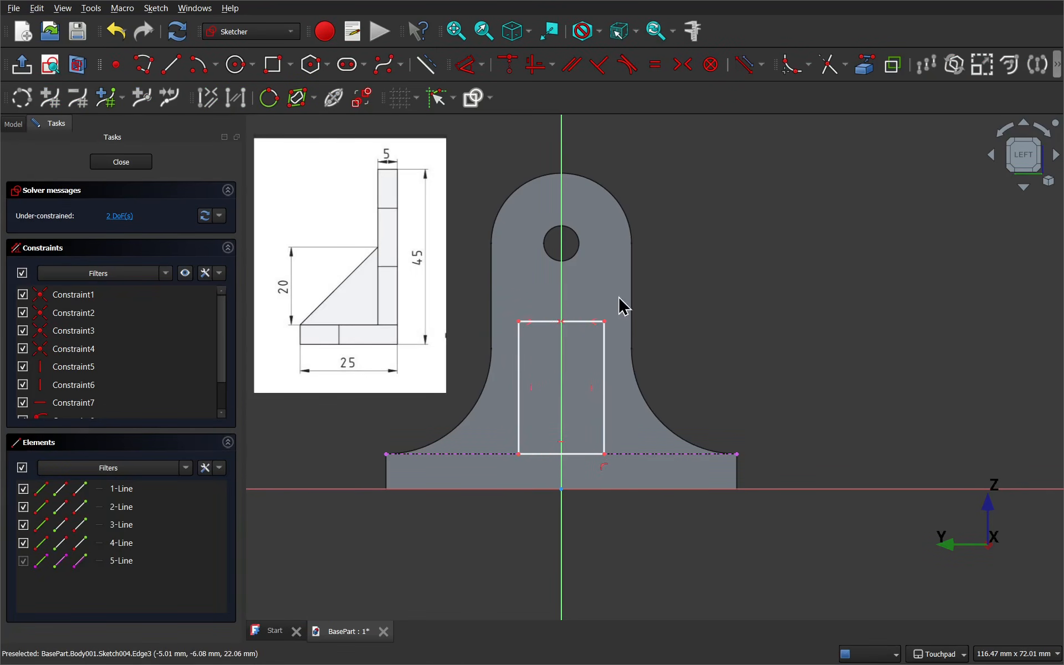
Step: Dimension the rectangle's upper edge with a width of 5 mm
left_click(566, 323)
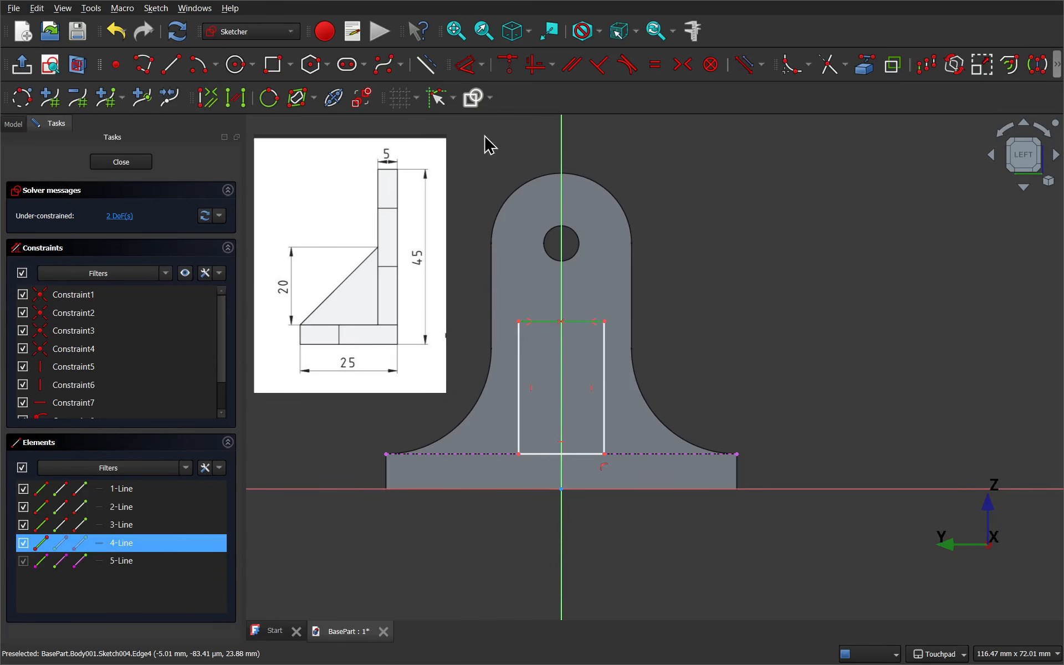
left_click(467, 67)
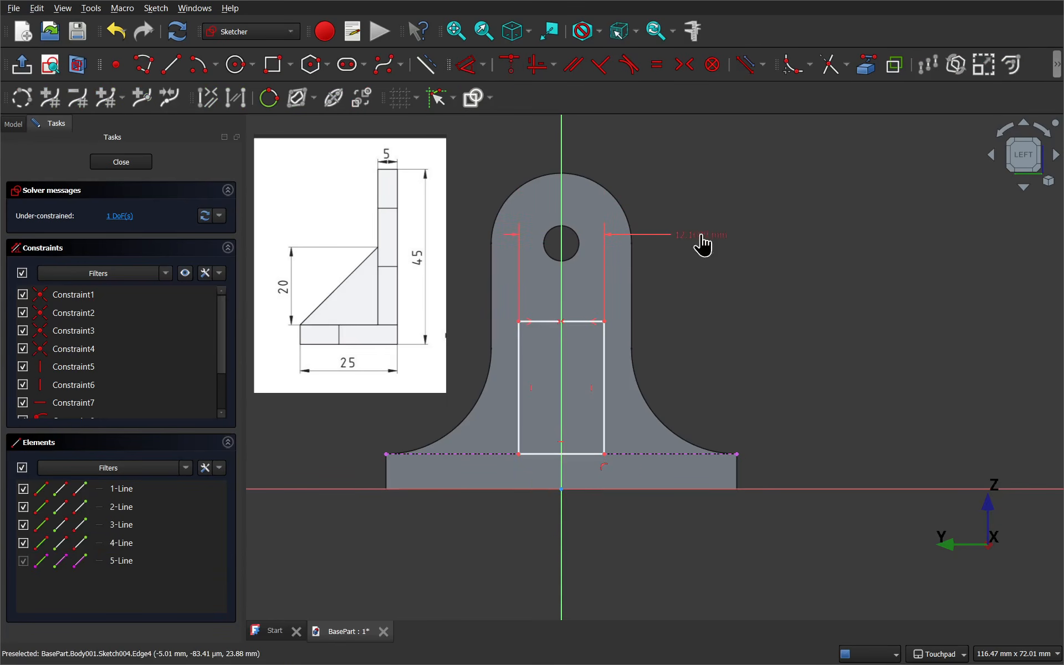
left_click(703, 243)
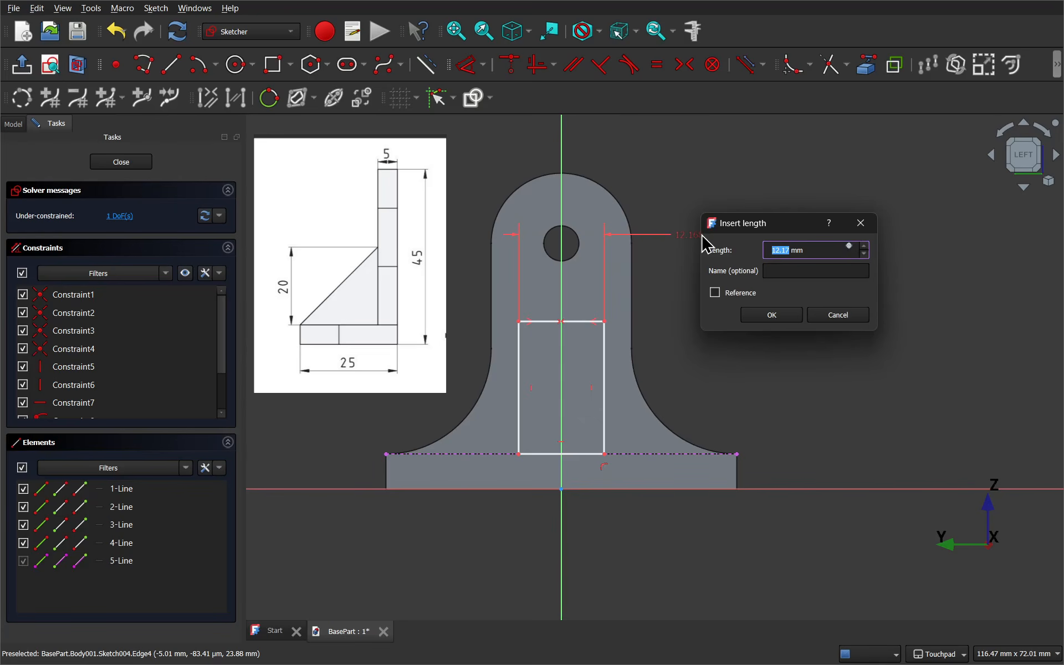
key("Return")
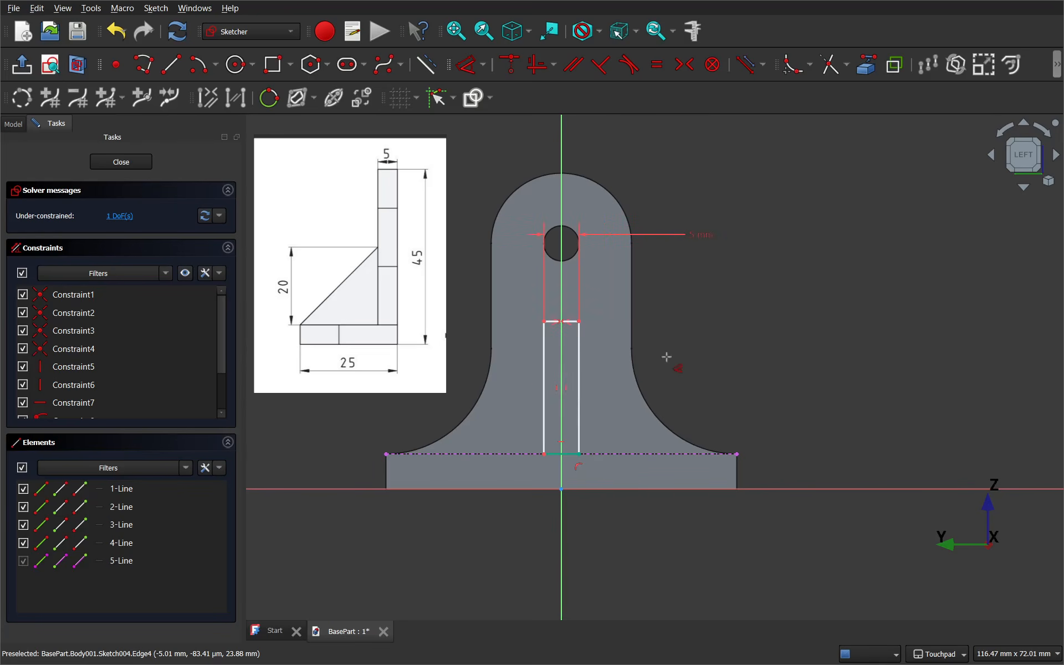
Step: Dimension the rectangle's height as 20 mm and close the sketch
left_click(583, 392)
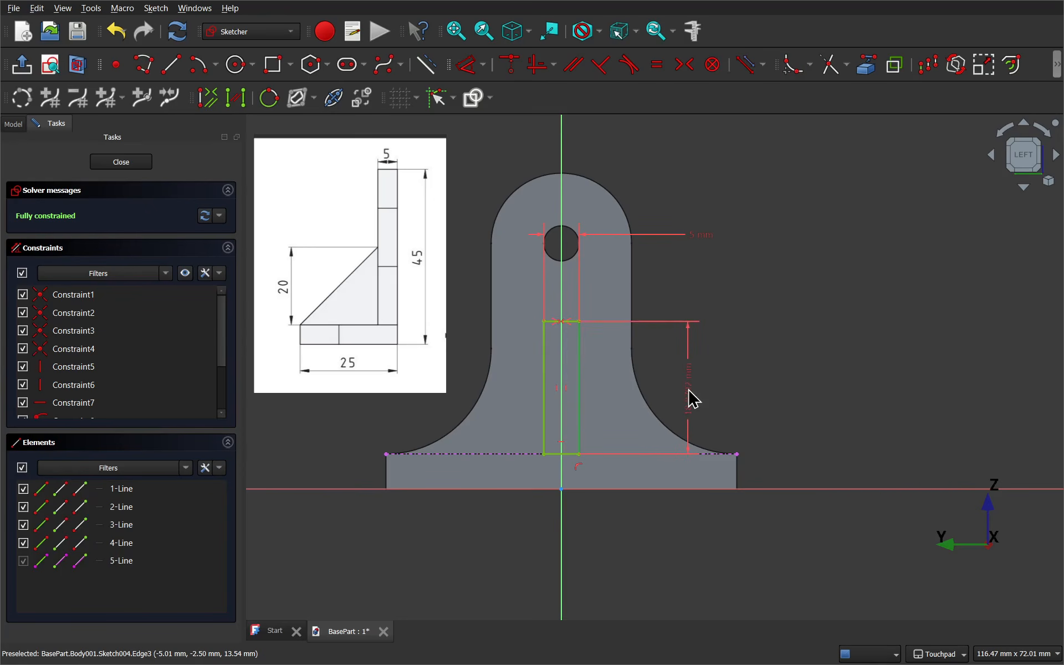
left_click(691, 398)
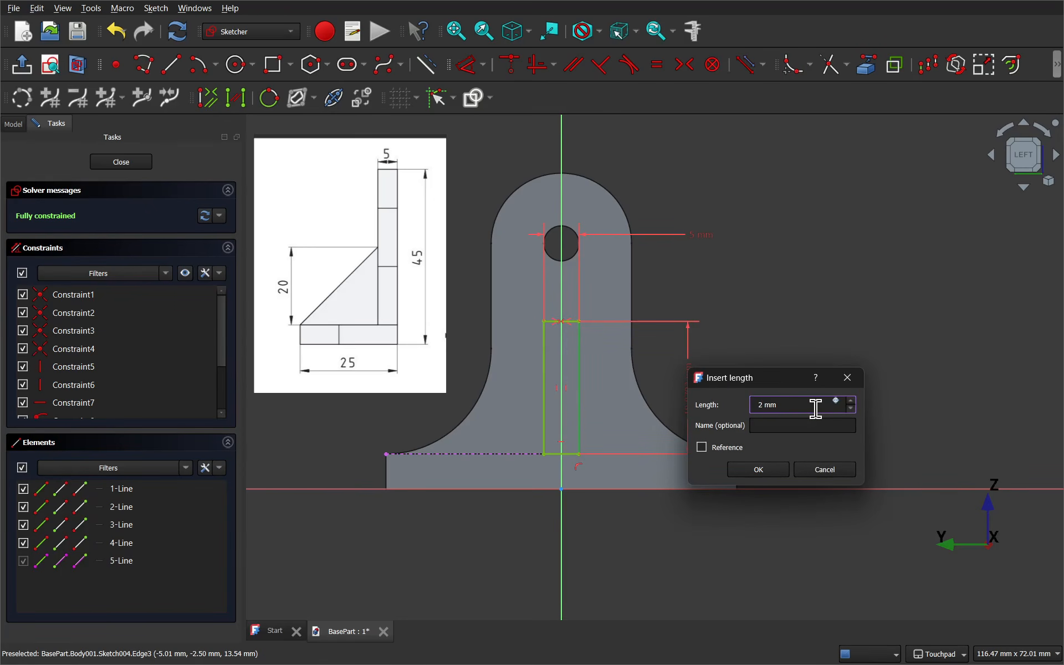
key("Return")
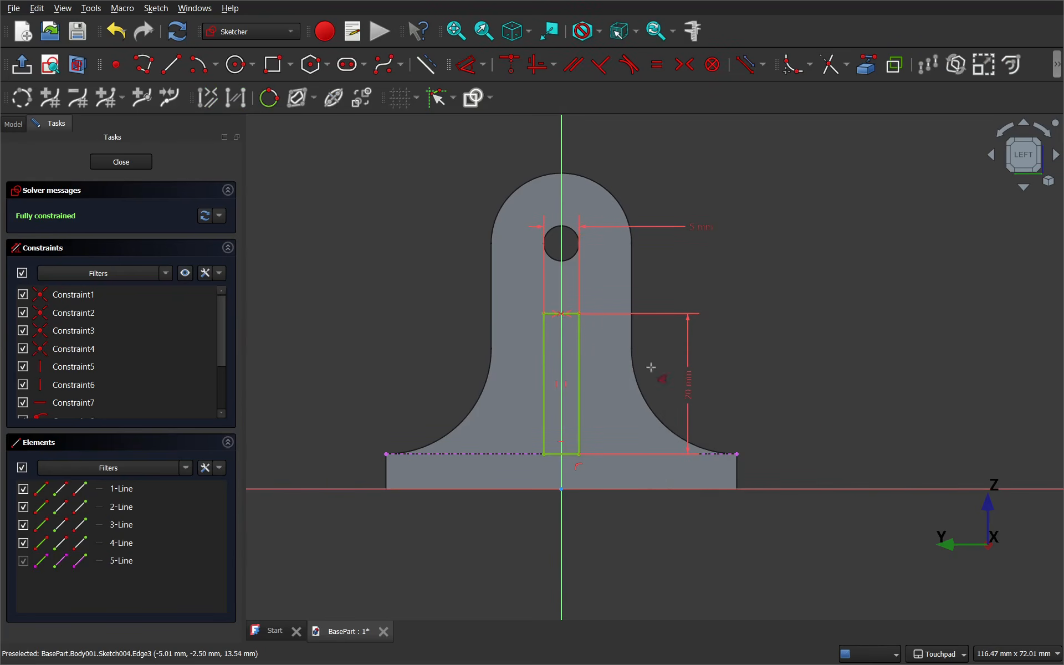
left_click(126, 164)
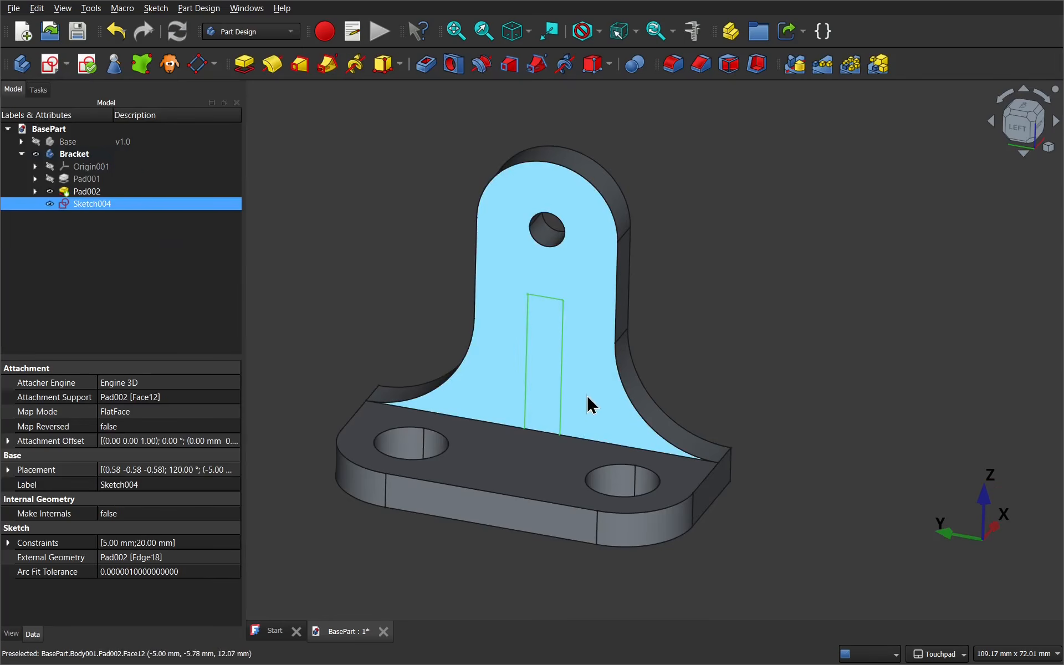
Step: Pad the rectangle sketch 20 mm out from the upright plate over the base to form the rib
left_click_drag(570, 419, 506, 411, "alt")
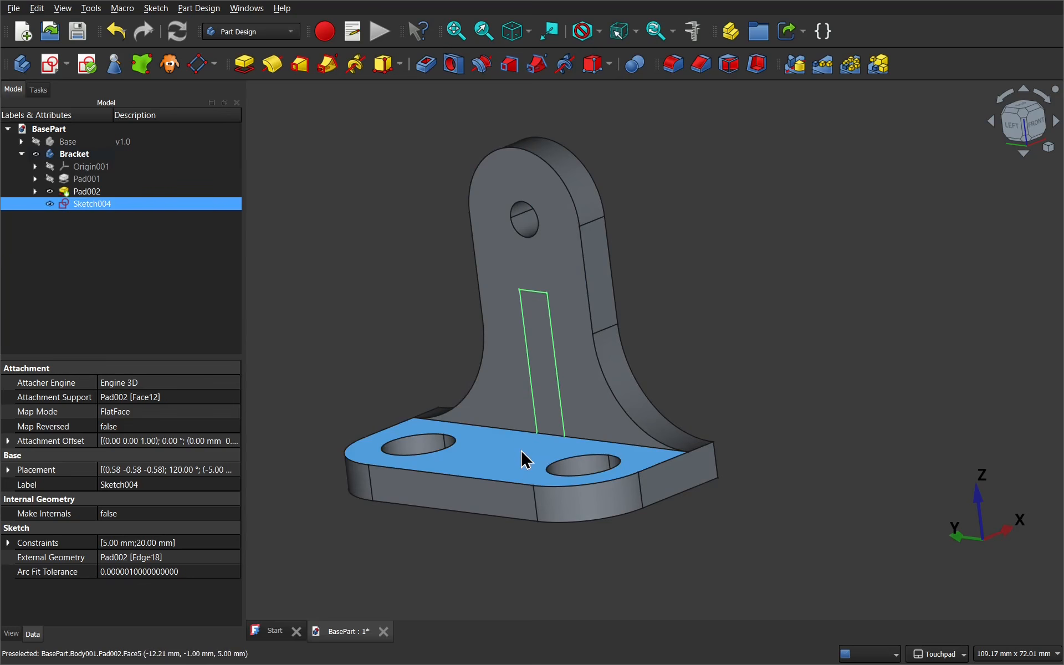
left_click(114, 205)
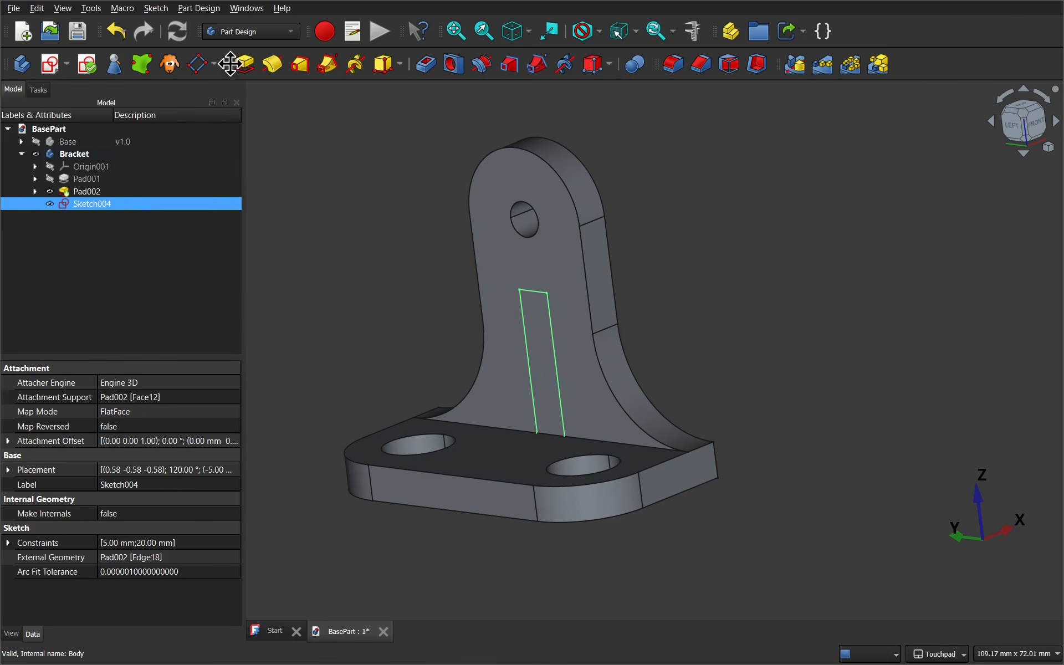
left_click(245, 64)
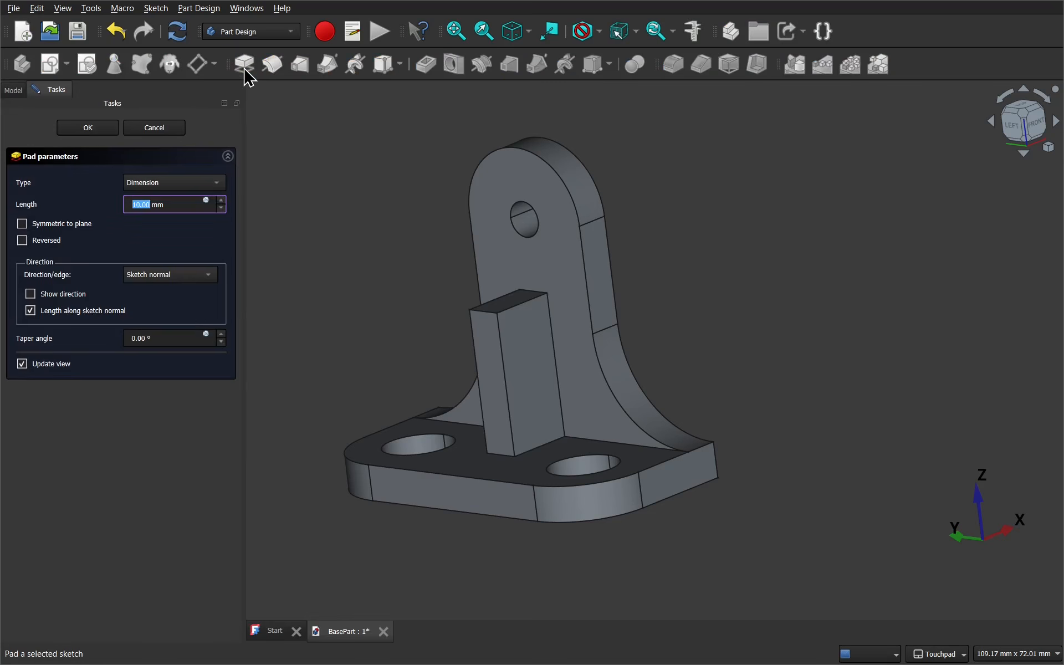
left_click_drag(534, 304, 499, 441, "alt")
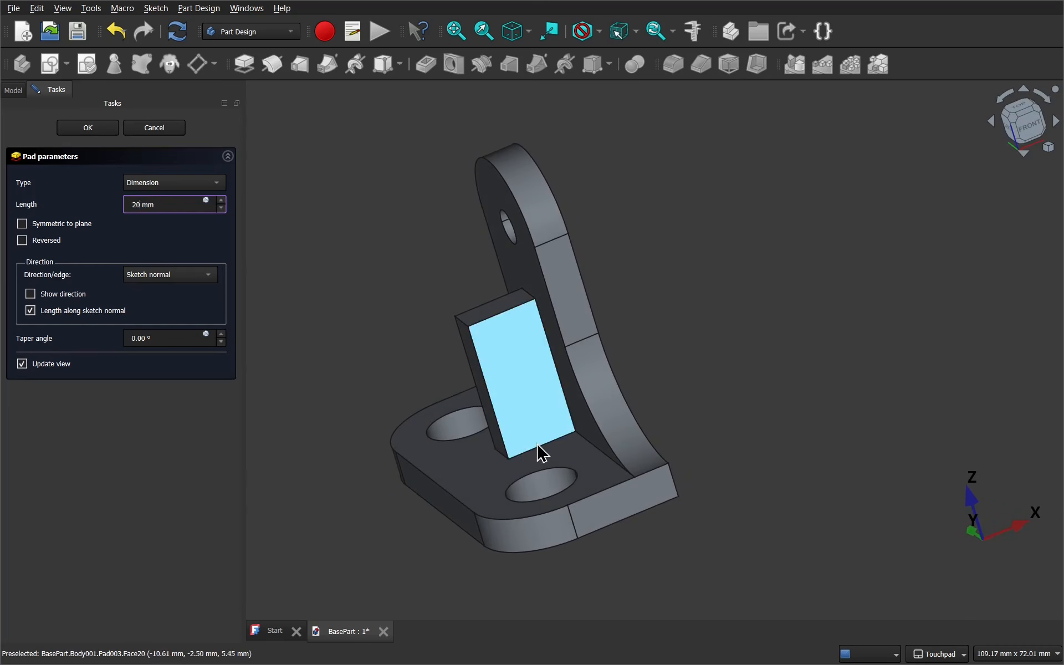
type("20")
key("Return")
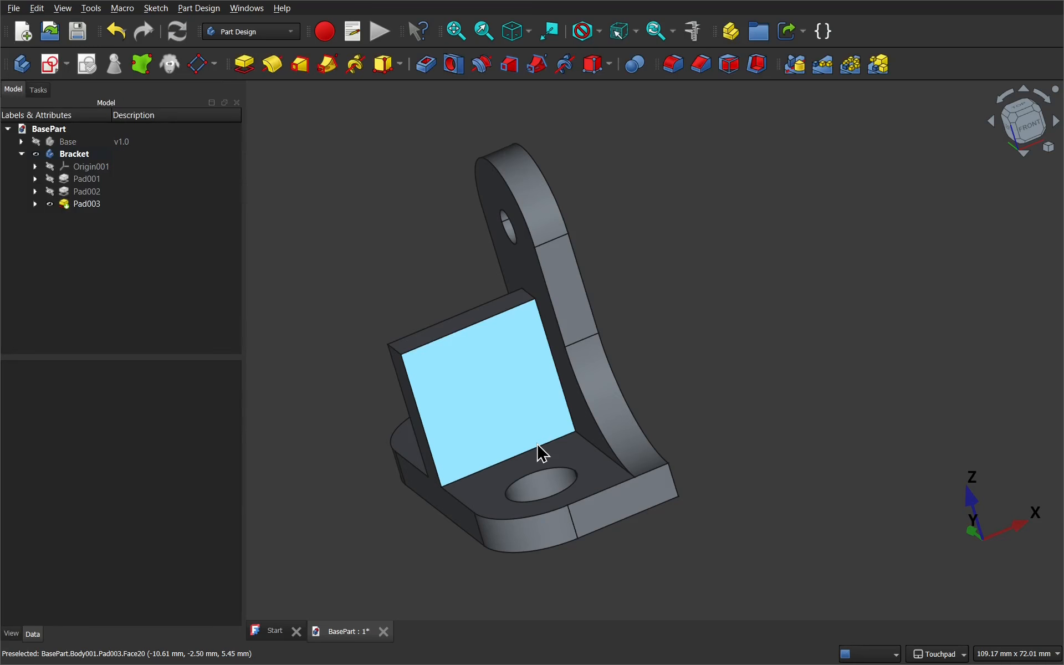
Step: Start an equal-distance chamfer on the rib's upper outer edge, the short edge farthest from the upright plate
left_click_drag(538, 451, 688, 398, "alt")
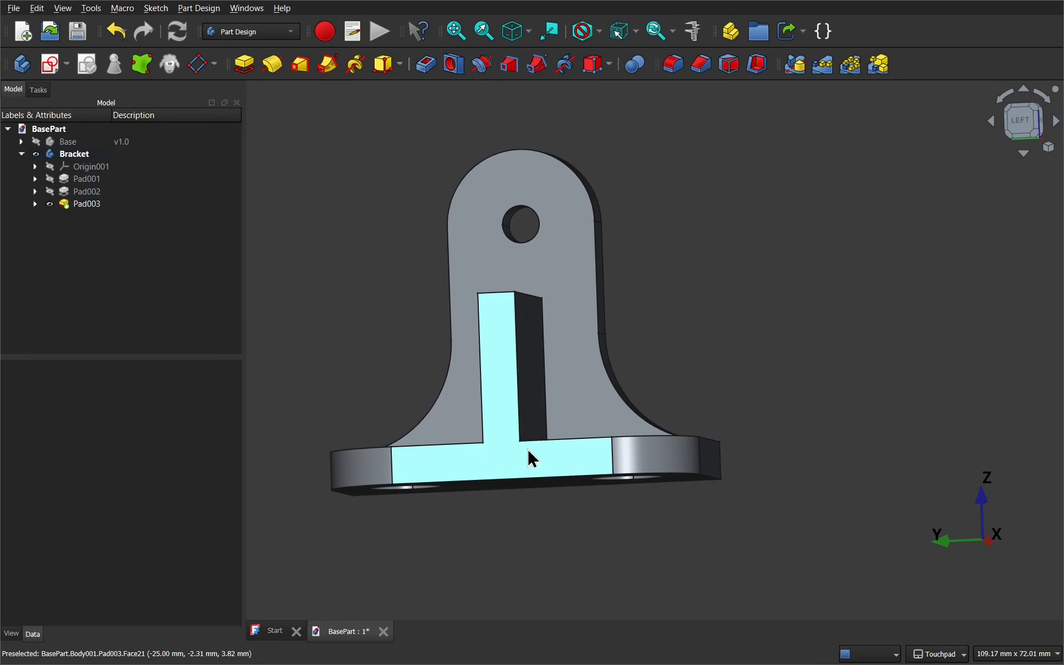
mouse_move(527, 454)
left_mouse_down("alt")
mouse_move(603, 425)
mouse_move(501, 467)
mouse_move(507, 453)
left_mouse_up("alt")
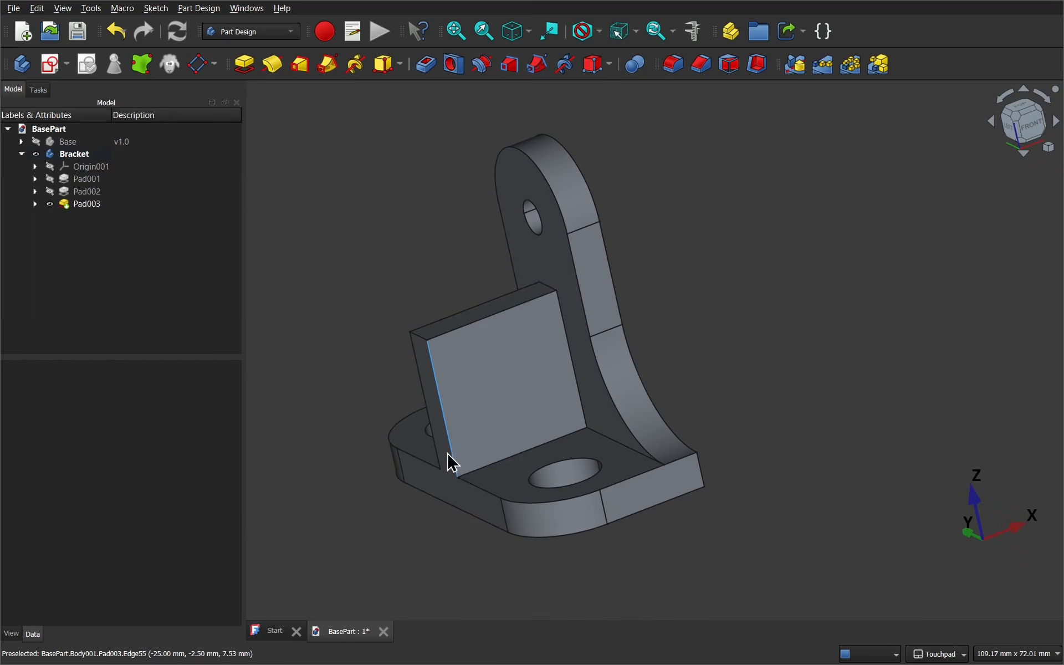
left_click_drag(452, 493, 620, 454, "alt")
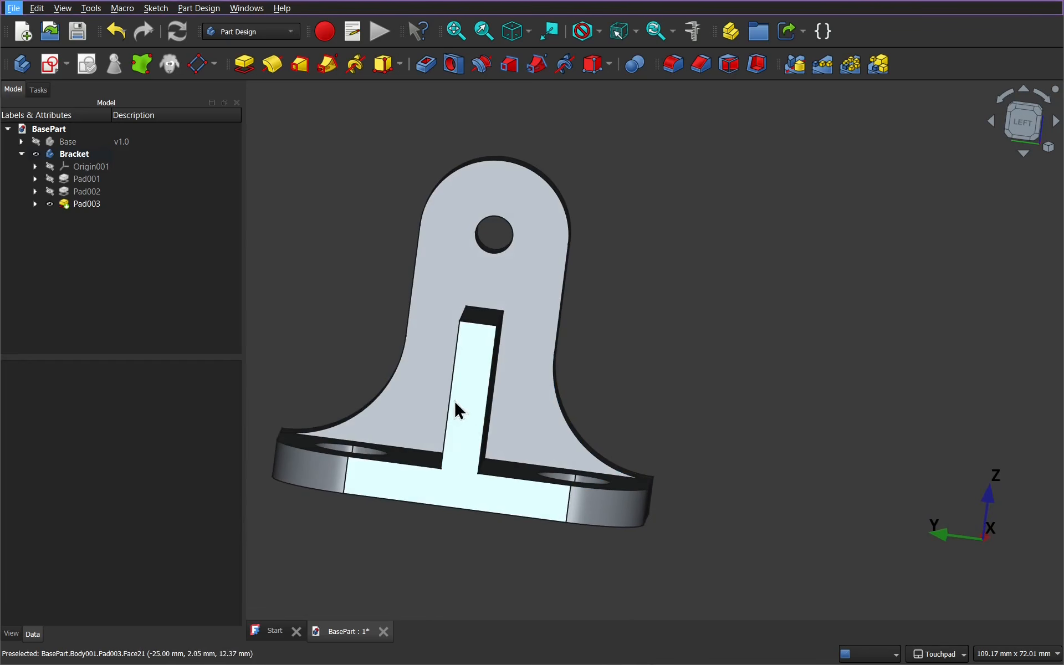
left_click_drag(670, 384, 543, 380, "alt")
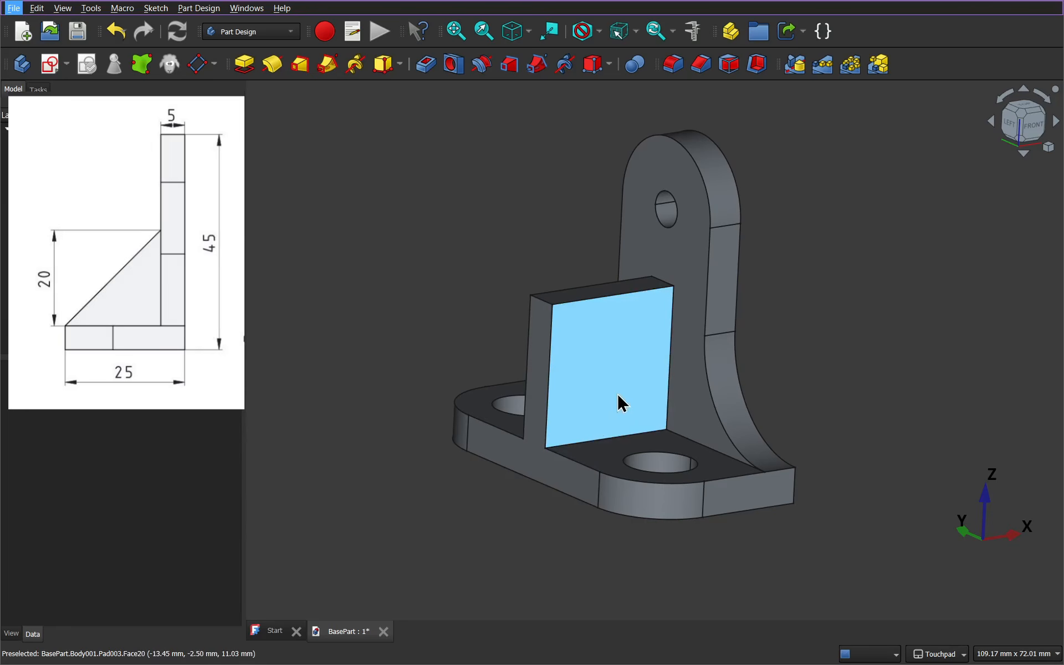
mouse_move(623, 404)
left_mouse_down("alt")
mouse_move(534, 375)
mouse_move(589, 404)
mouse_move(662, 404)
left_mouse_up("alt")
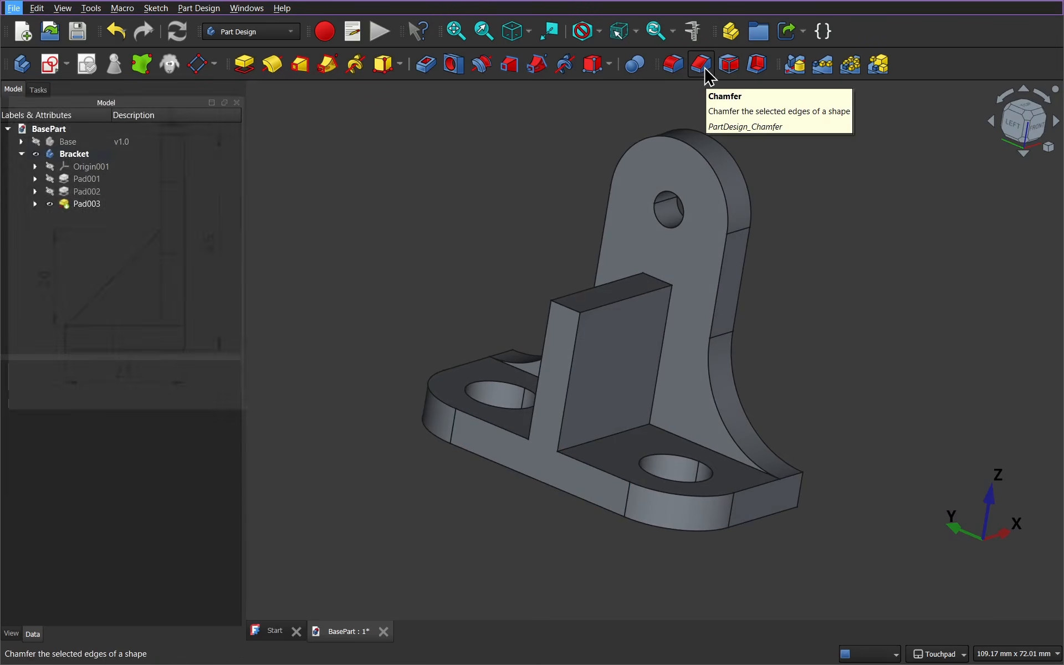
left_click(564, 310)
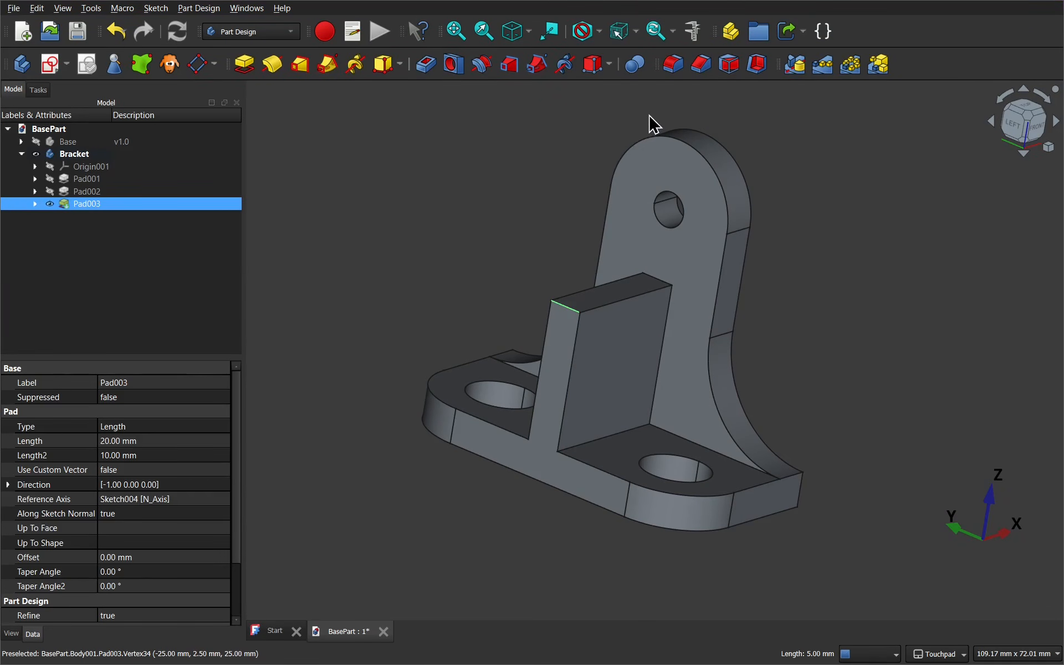
left_click(701, 73)
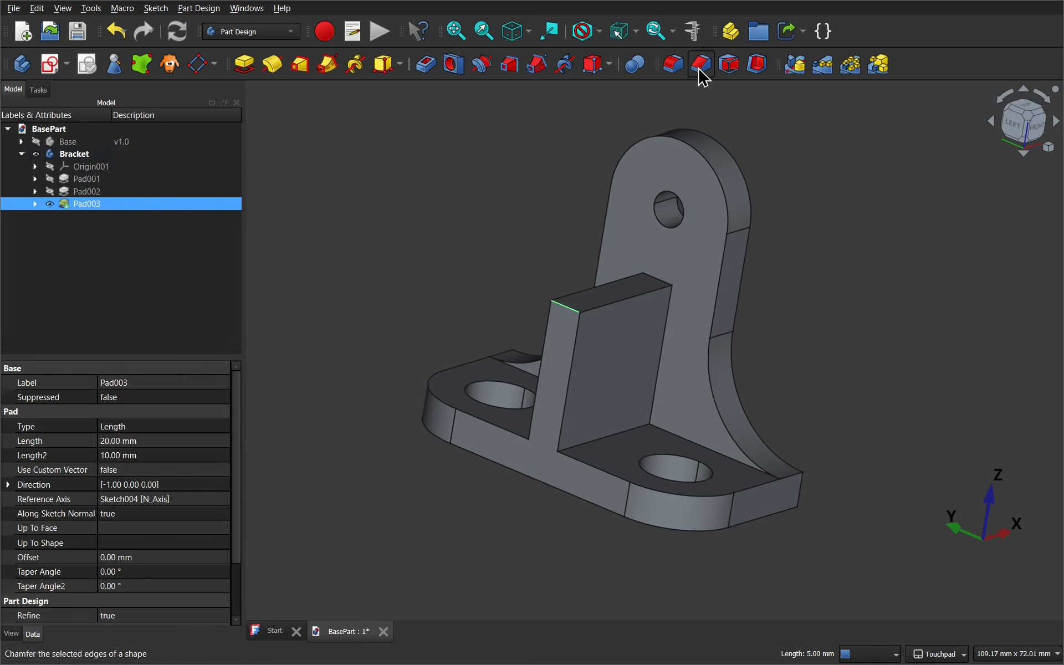
left_click_drag(649, 316, 554, 311, "alt")
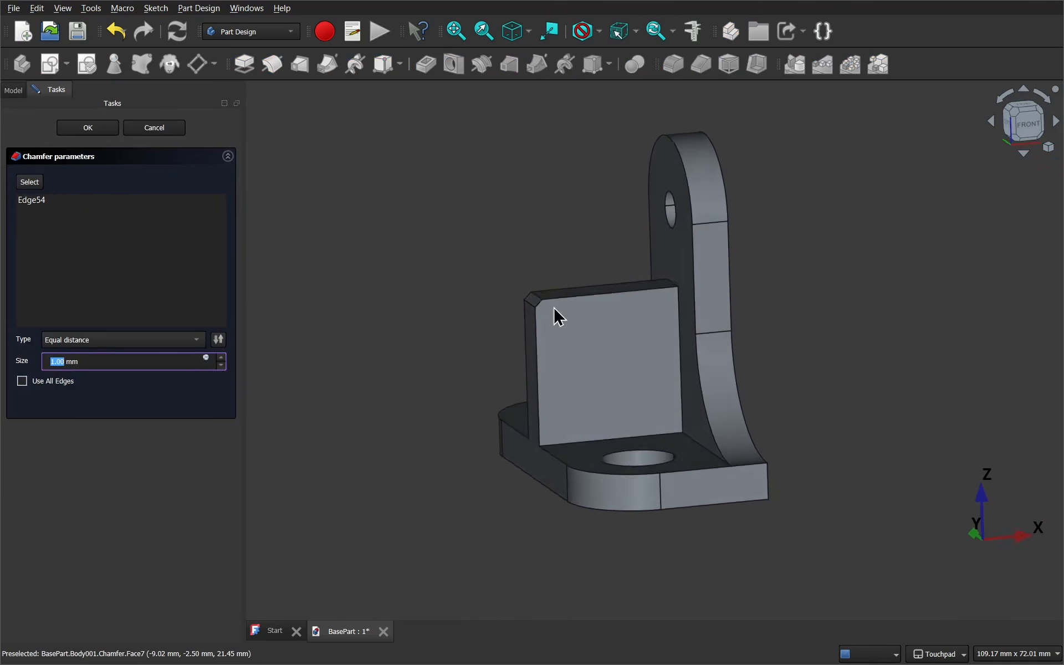
scroll(557, 321, "up", 5)
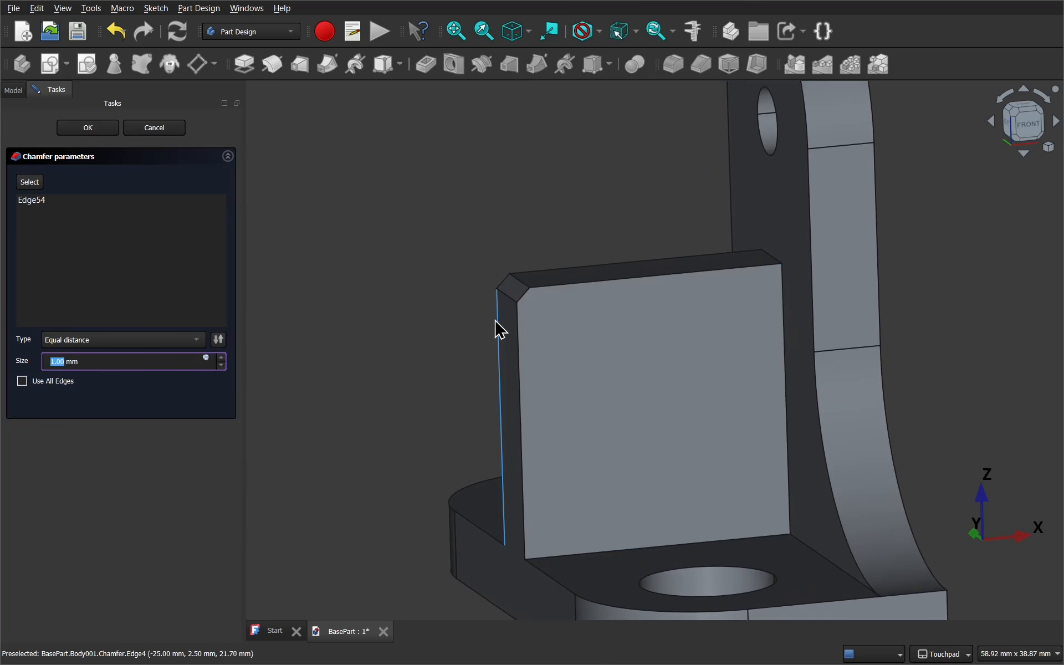
left_click(357, 271)
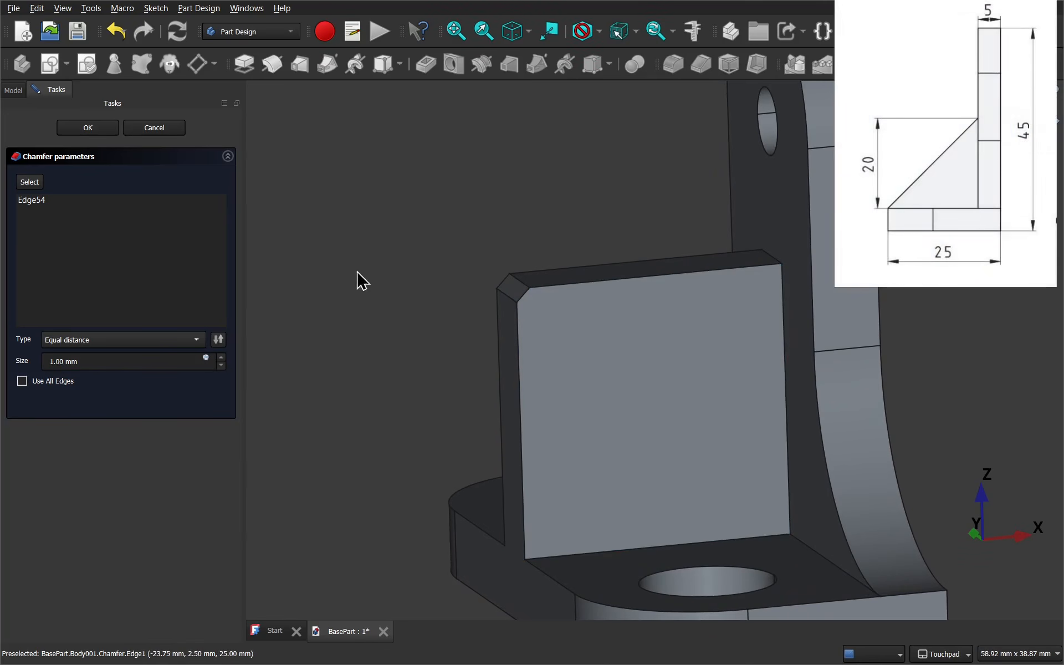
Step: Try to enlarge the rib's chamfer in 1 mm increments up to the drawing's full 20 mm
left_click(221, 357)
left_click(221, 358)
left_click(221, 358)
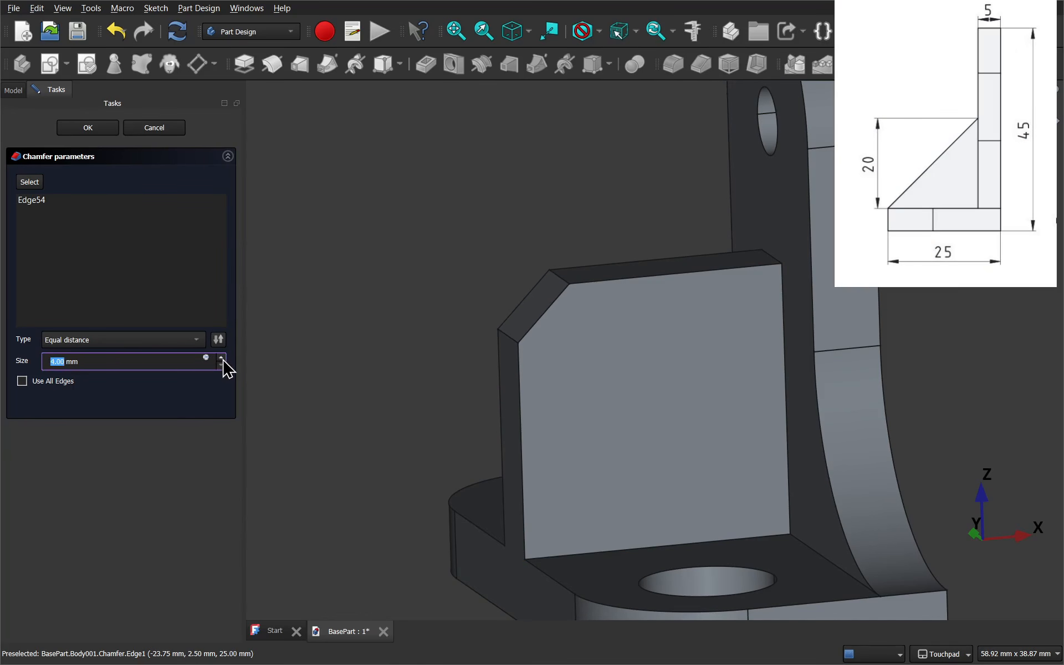
left_click(221, 358)
left_click(221, 358)
left_click(221, 358)
left_click(221, 358)
left_click(221, 358)
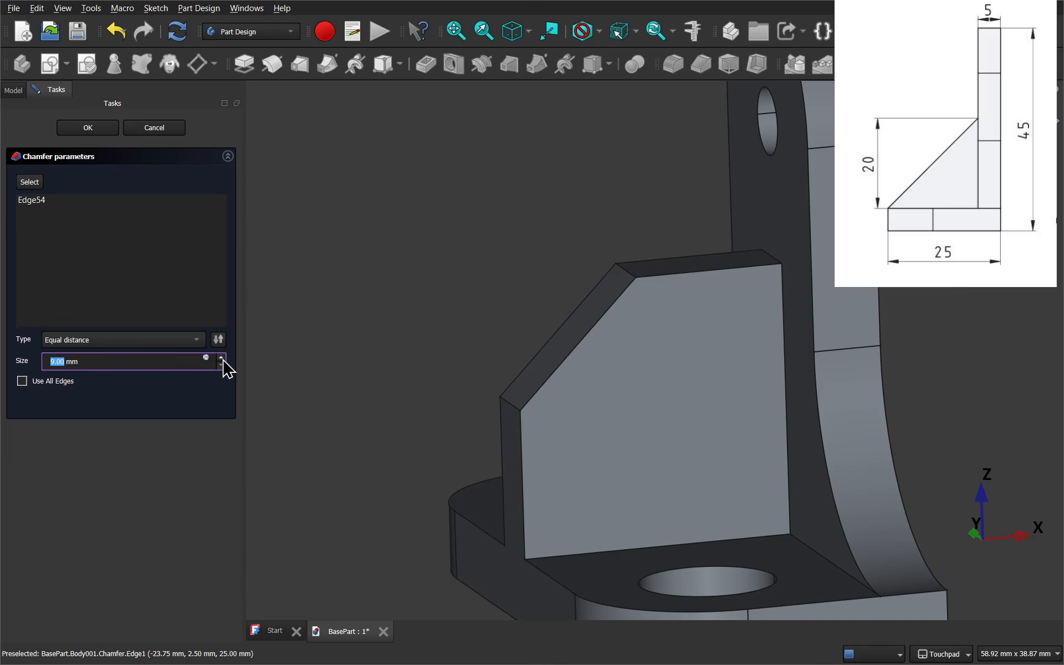
left_click(221, 358)
left_click(221, 358)
left_click(221, 357)
left_click(221, 358)
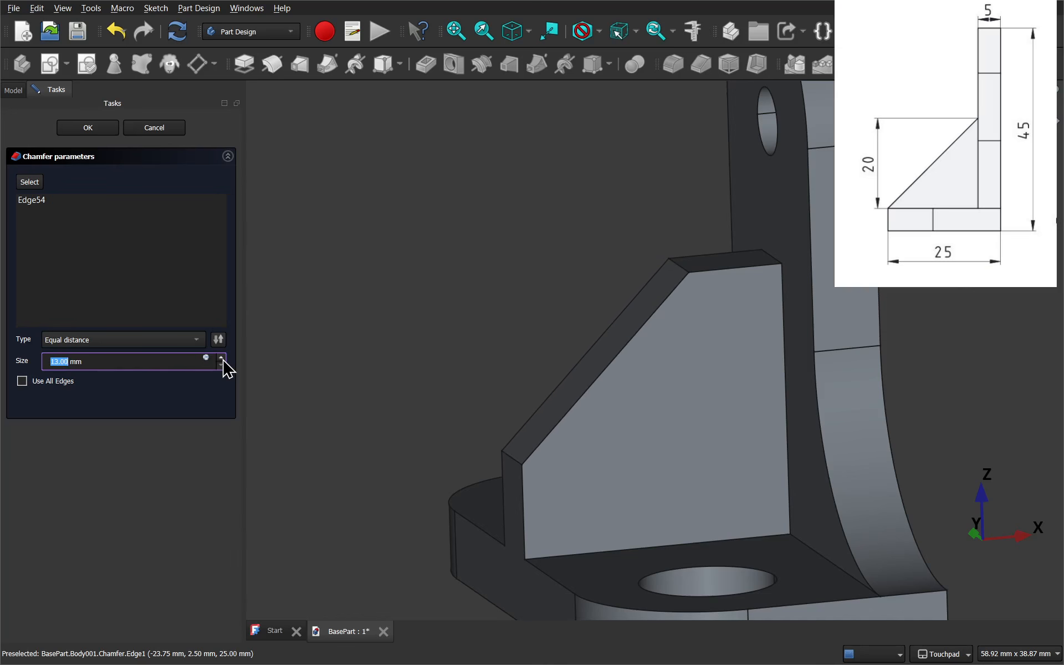
left_click(221, 358)
left_click(221, 358)
left_click(221, 358)
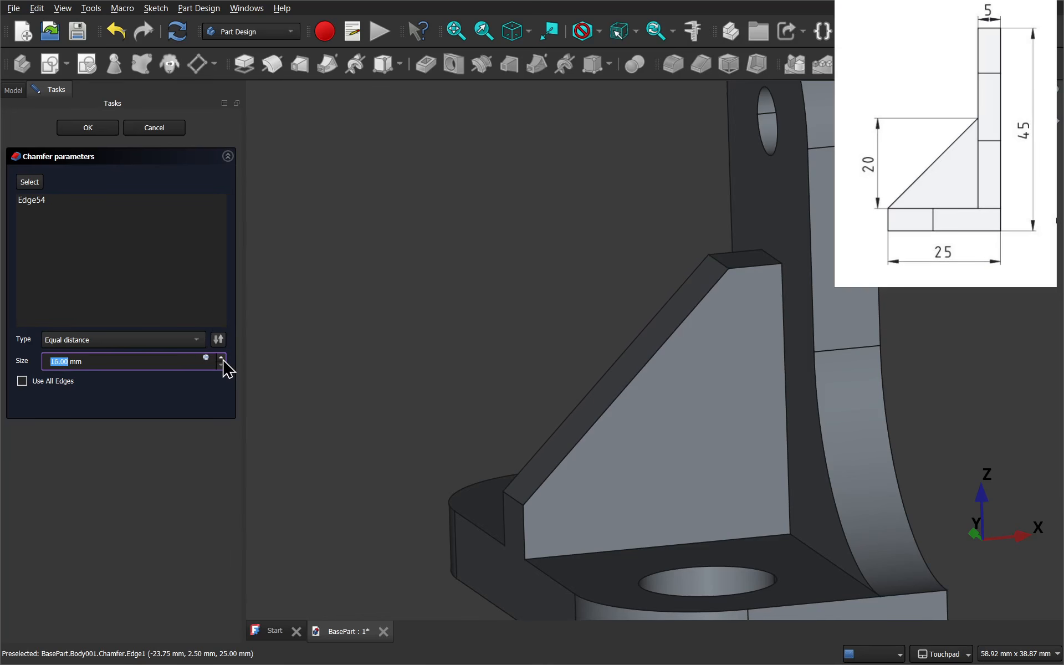
left_click(221, 357)
left_click(221, 358)
left_click(221, 357)
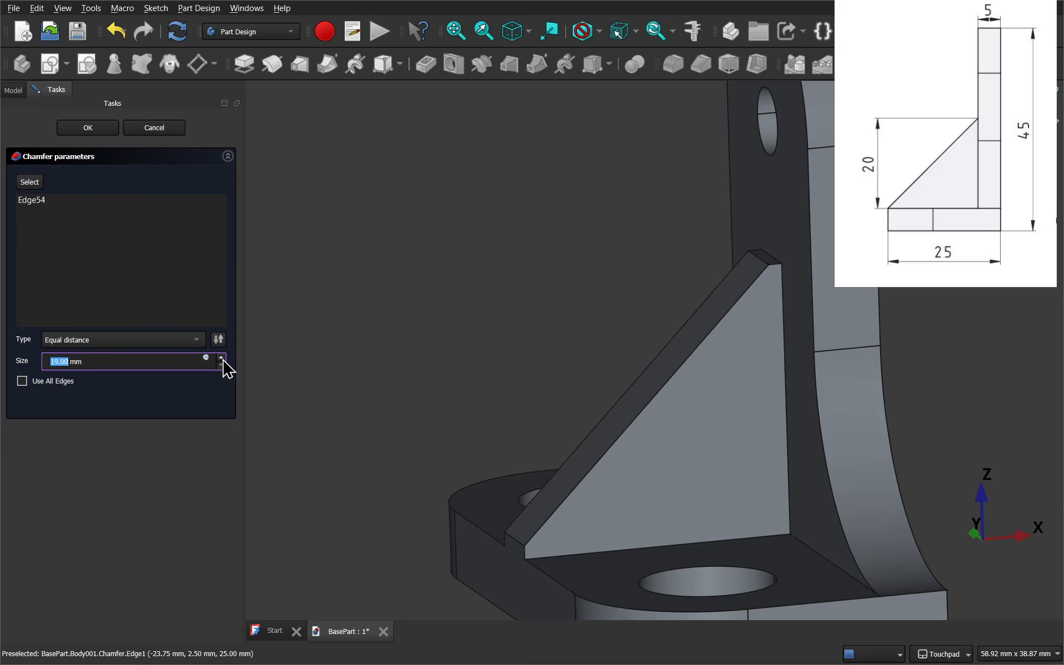
left_click(222, 358)
left_click(221, 358)
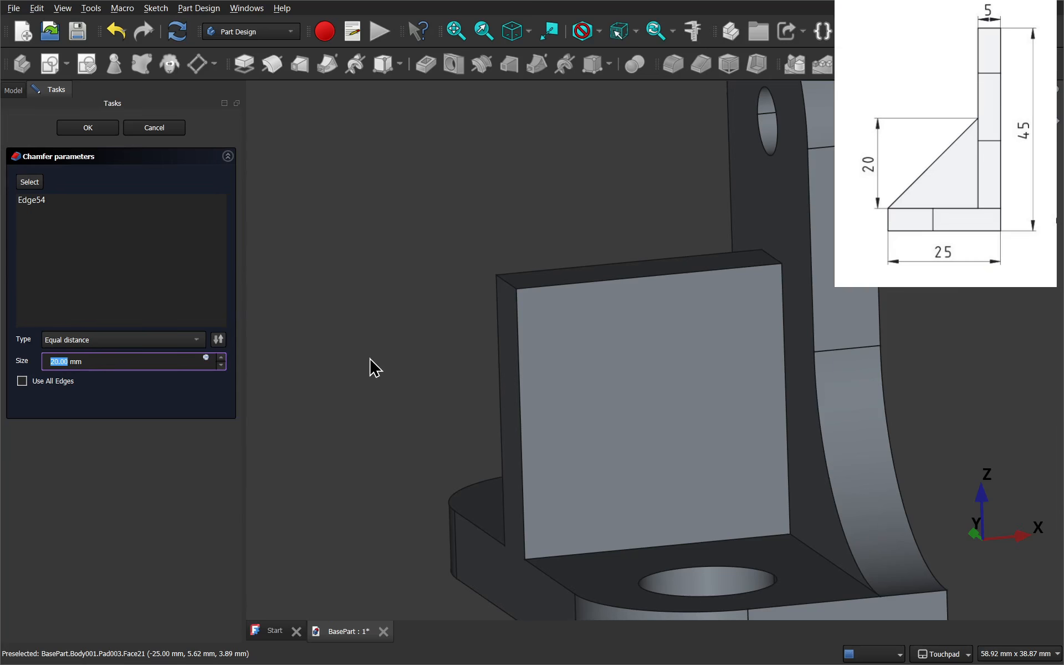
Step: Set the chamfer size to 19.99 mm, inspect the sloped face's lower edge and finish the chamfer
left_click(221, 365)
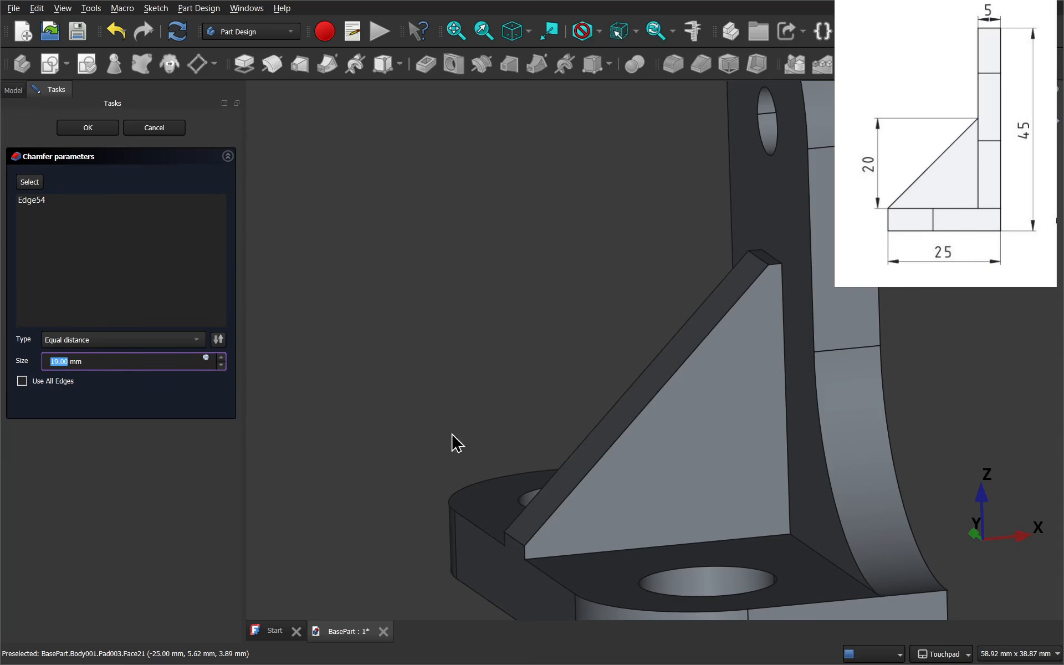
left_click_drag(568, 514, 641, 525, "shift")
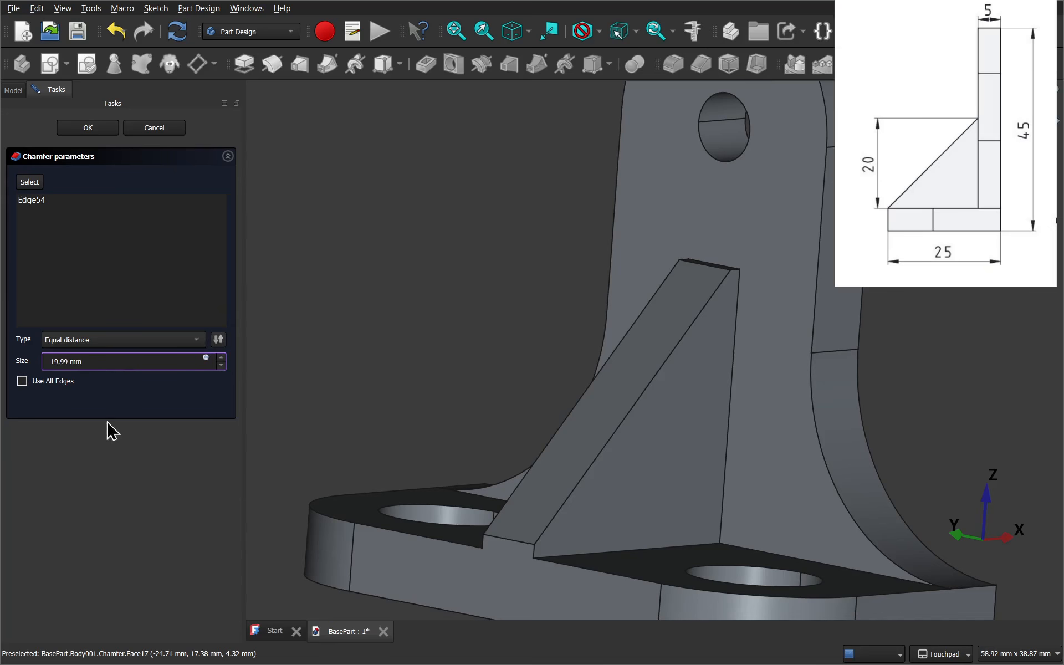
left_click(121, 457)
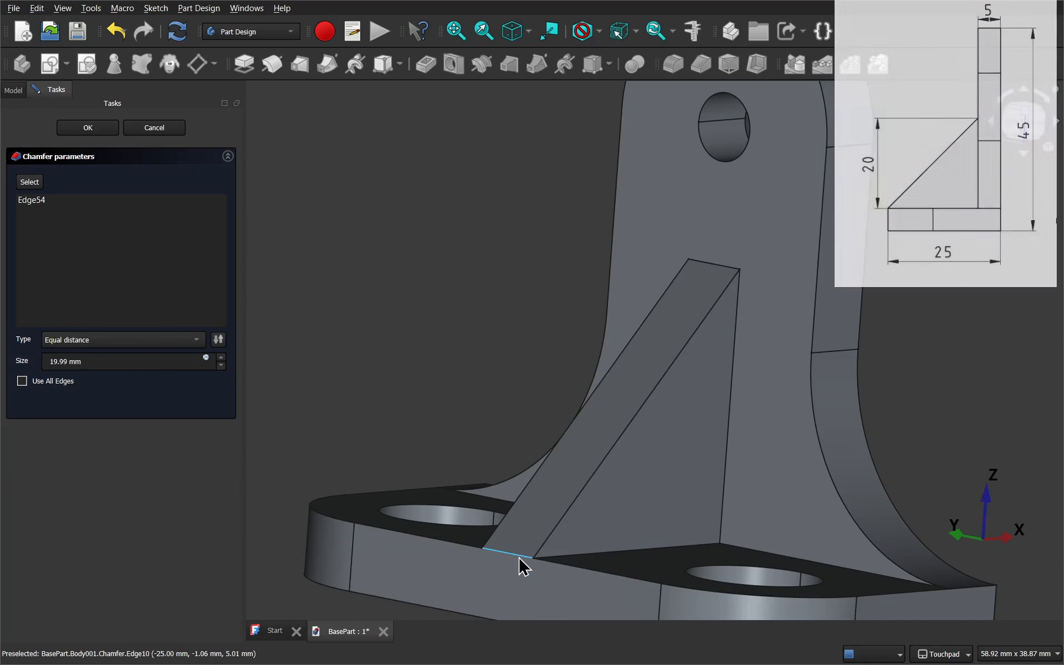
scroll(519, 558, "up", 5)
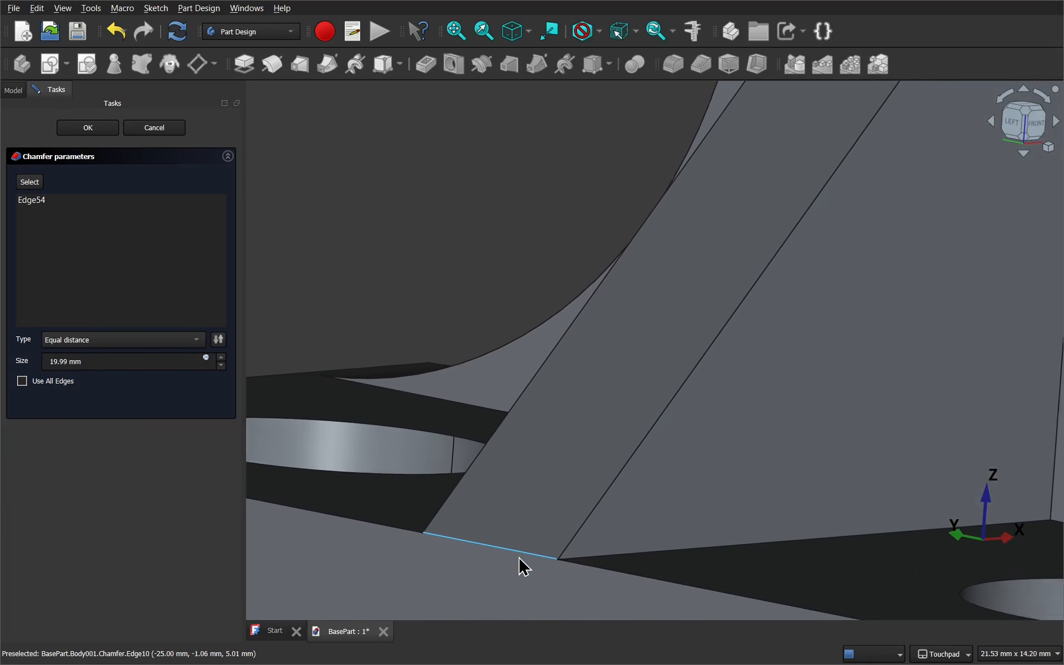
scroll(519, 558, "down", 5)
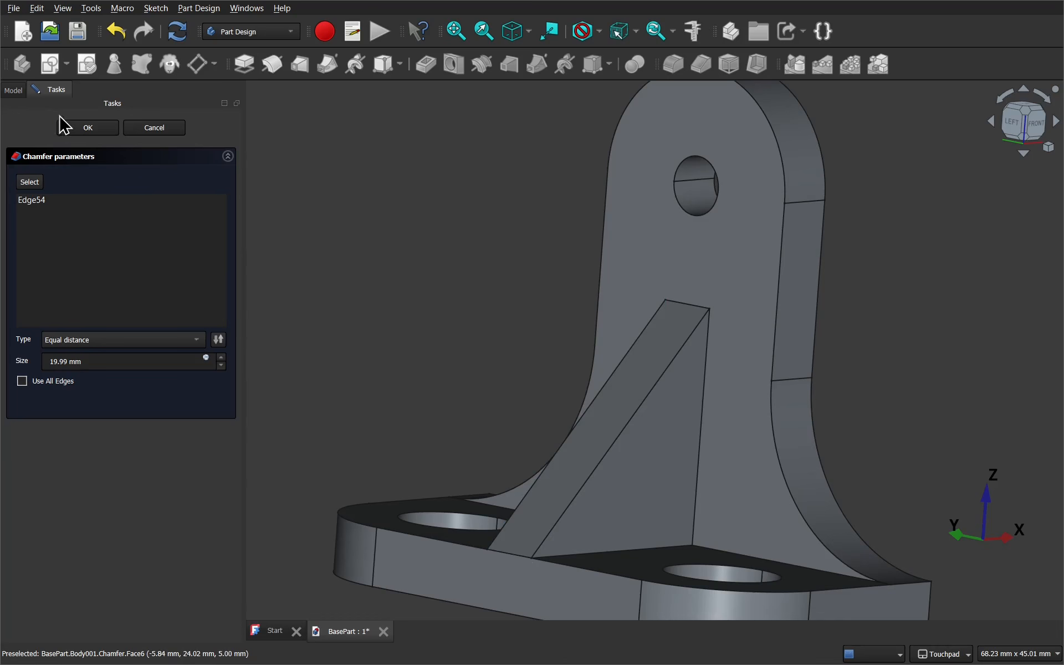
left_click(78, 129)
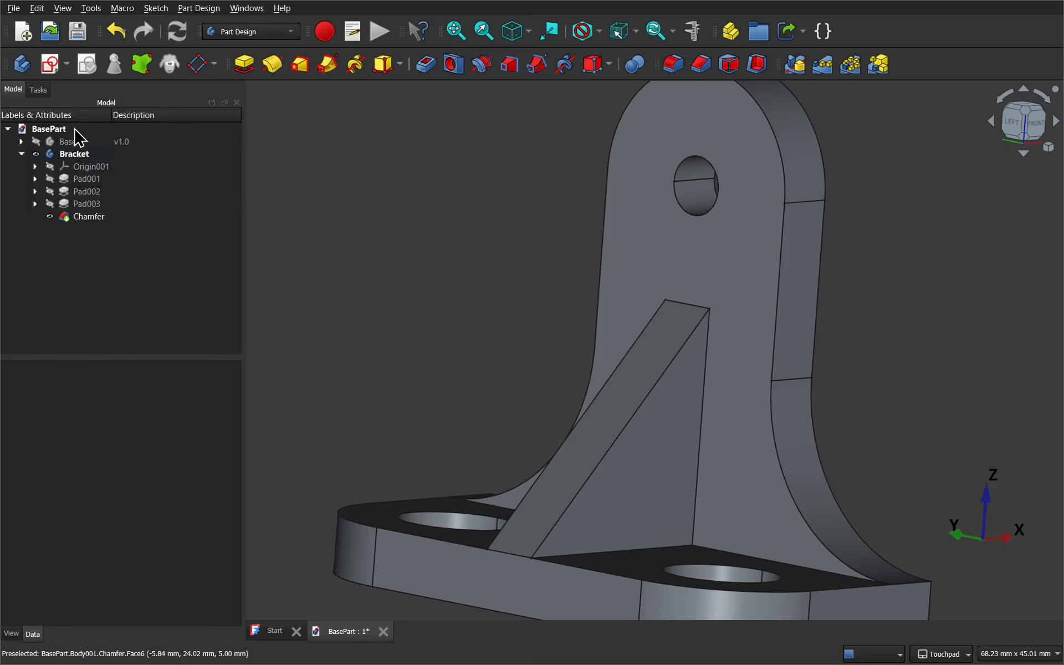
Step: View the finished gusset from the side and save the document
scroll(549, 243, "down", 2)
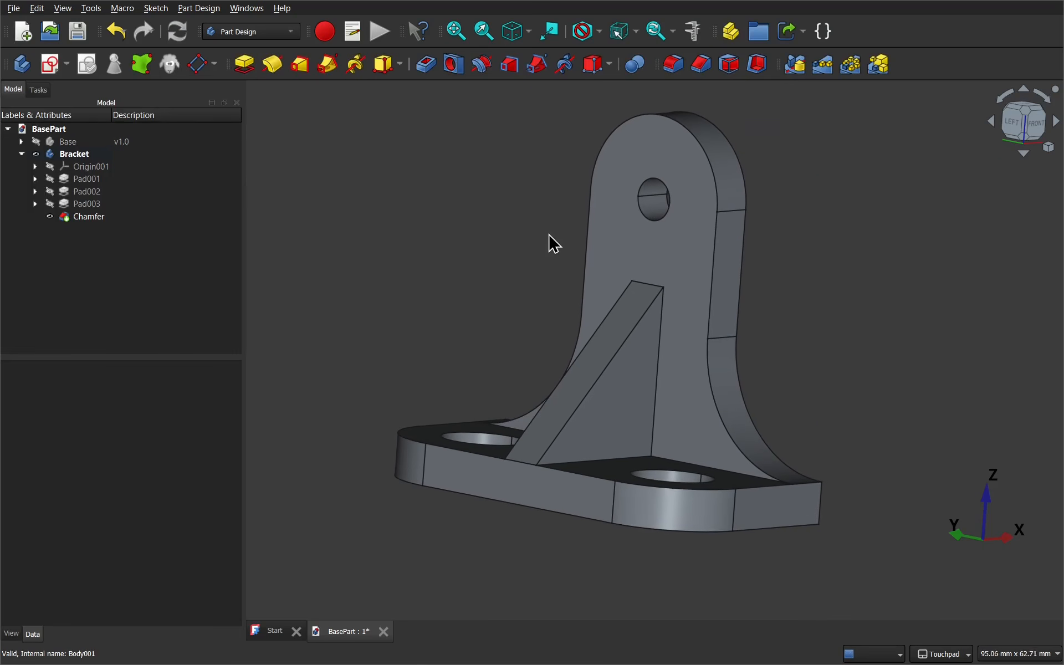
left_click_drag(724, 354, 588, 355, "shift")
key("ctrl+s")
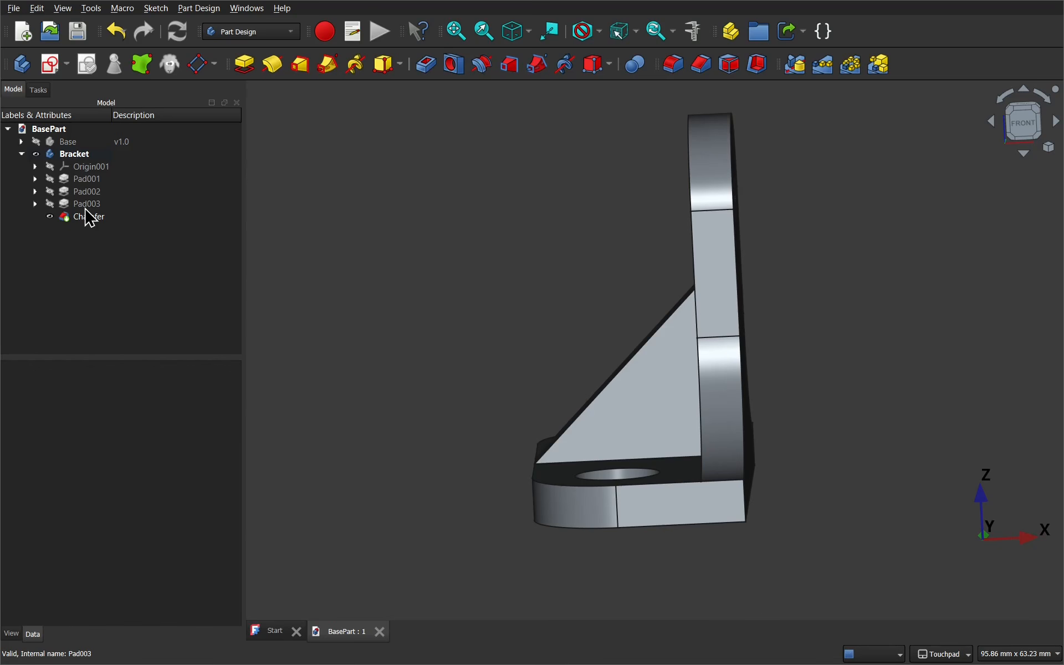
Step: Test the chamfered rib by changing the length of its pad to 23 mm
left_click(86, 208)
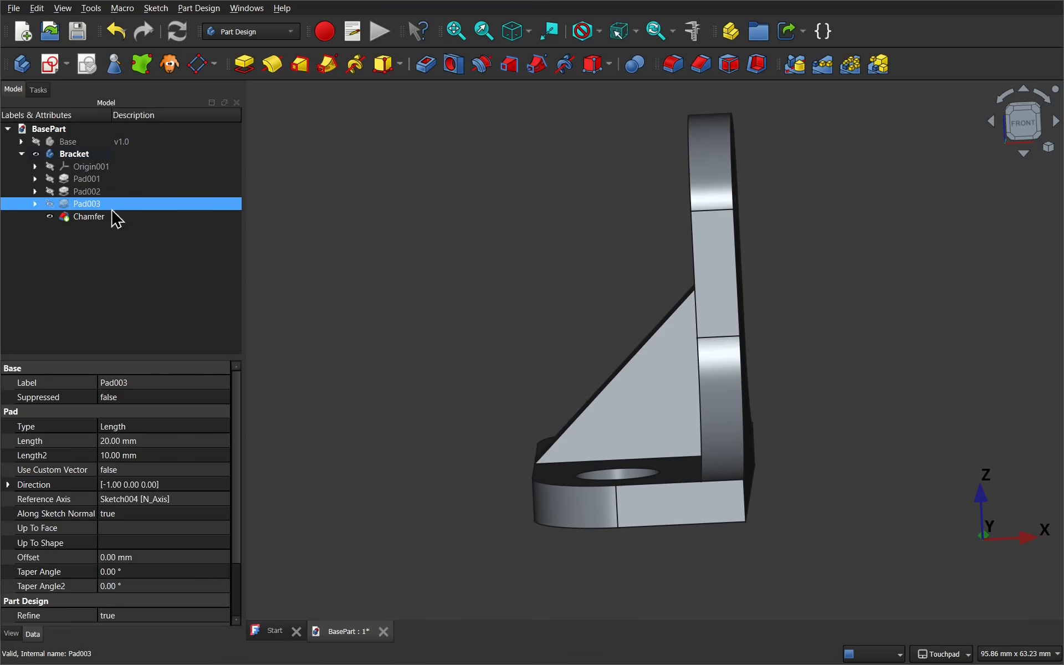
left_click(151, 442)
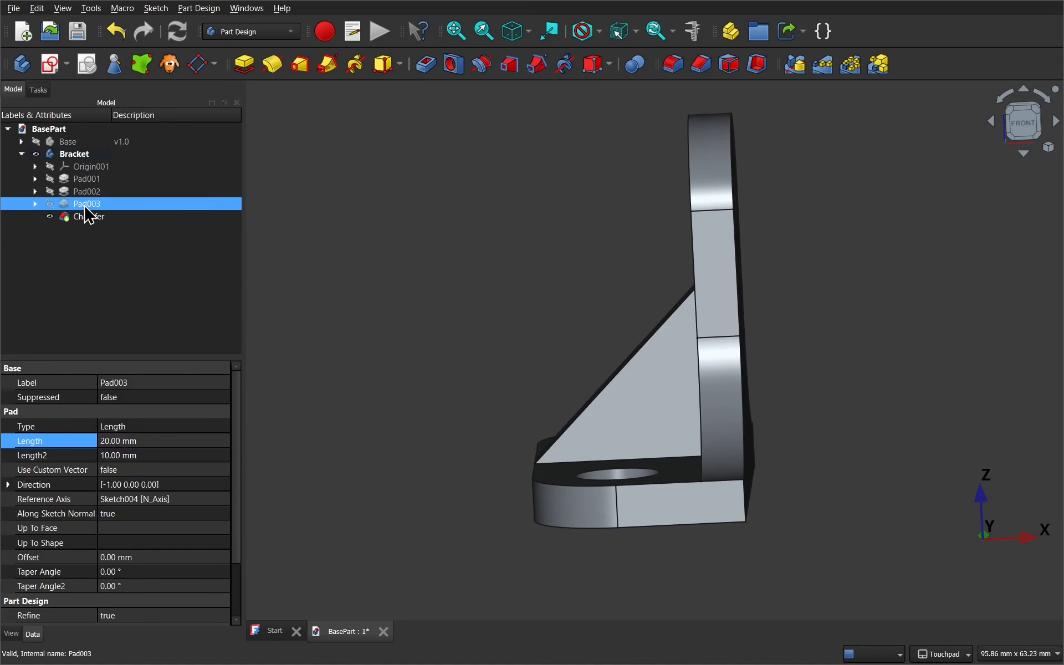
double_click(85, 205)
left_click_drag(584, 366, 679, 373, "shift")
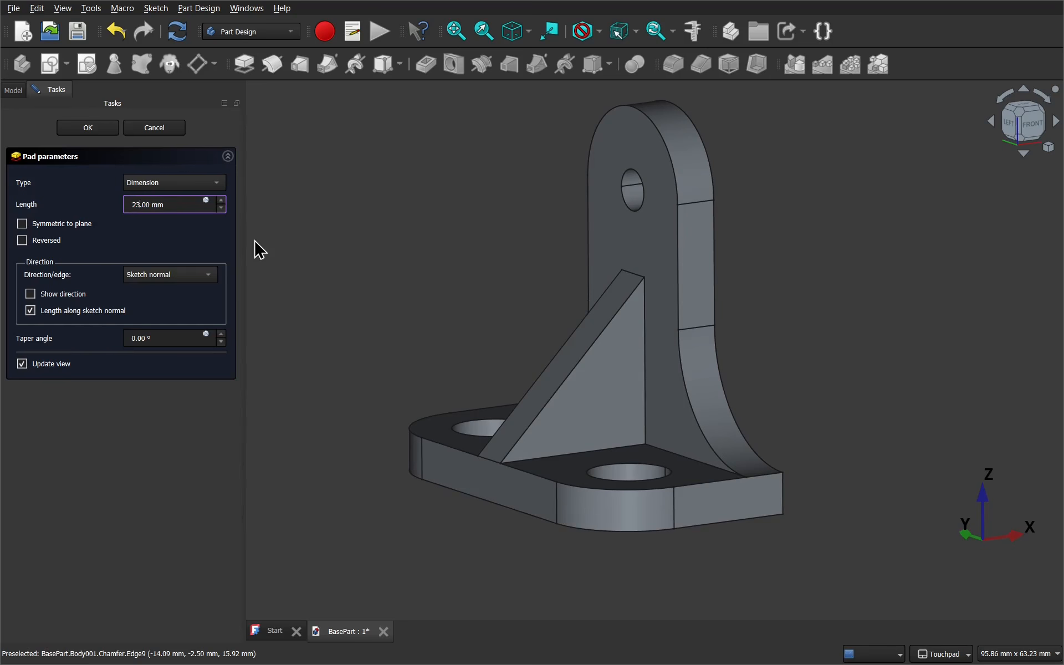
key("Return")
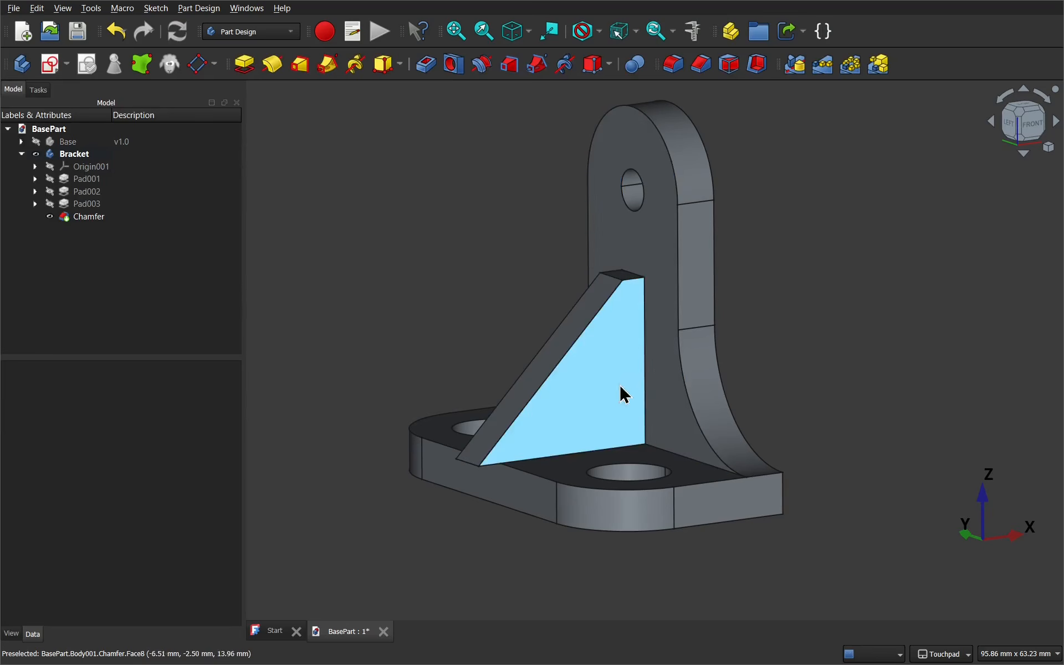
Step: Shorten the rib's pad to 18 mm and try reducing its chamfer size to 17.99 mm
double_click(90, 204)
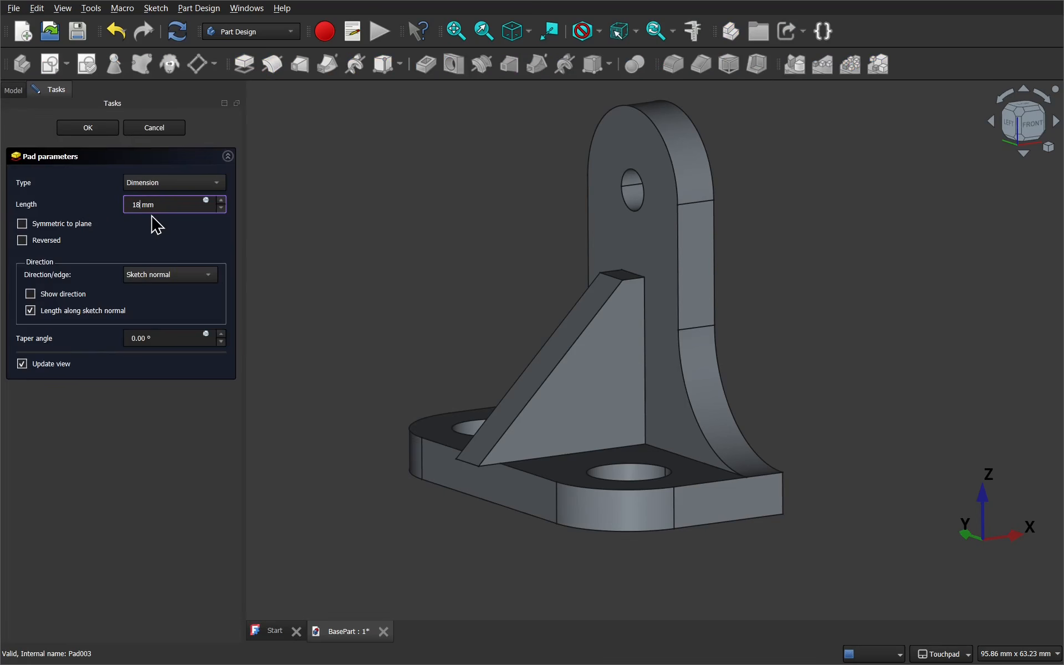
key("Return")
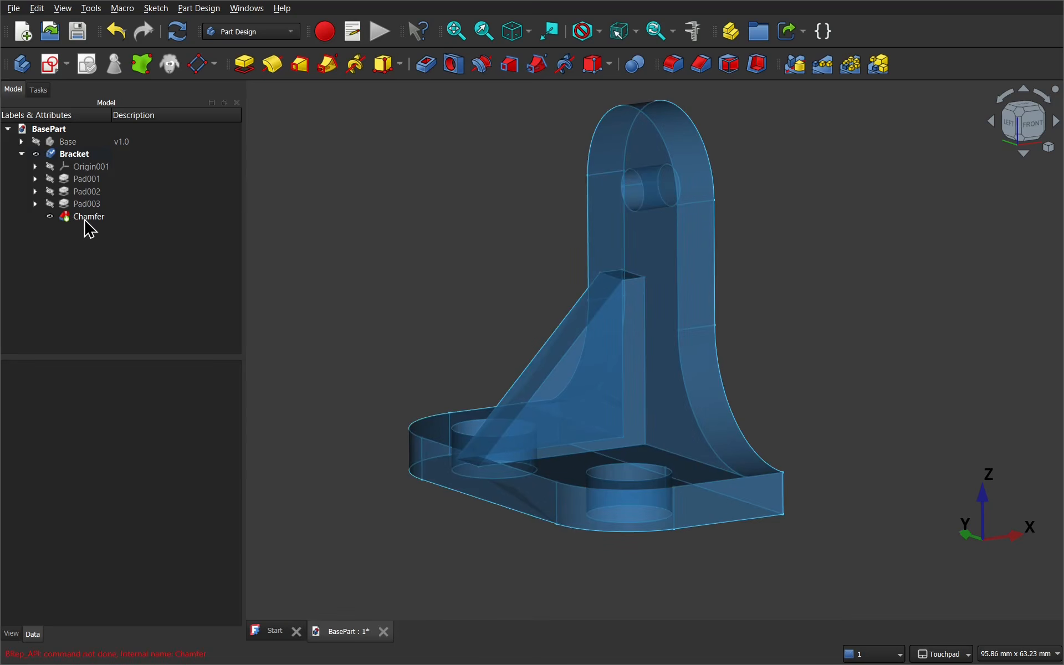
double_click(86, 218)
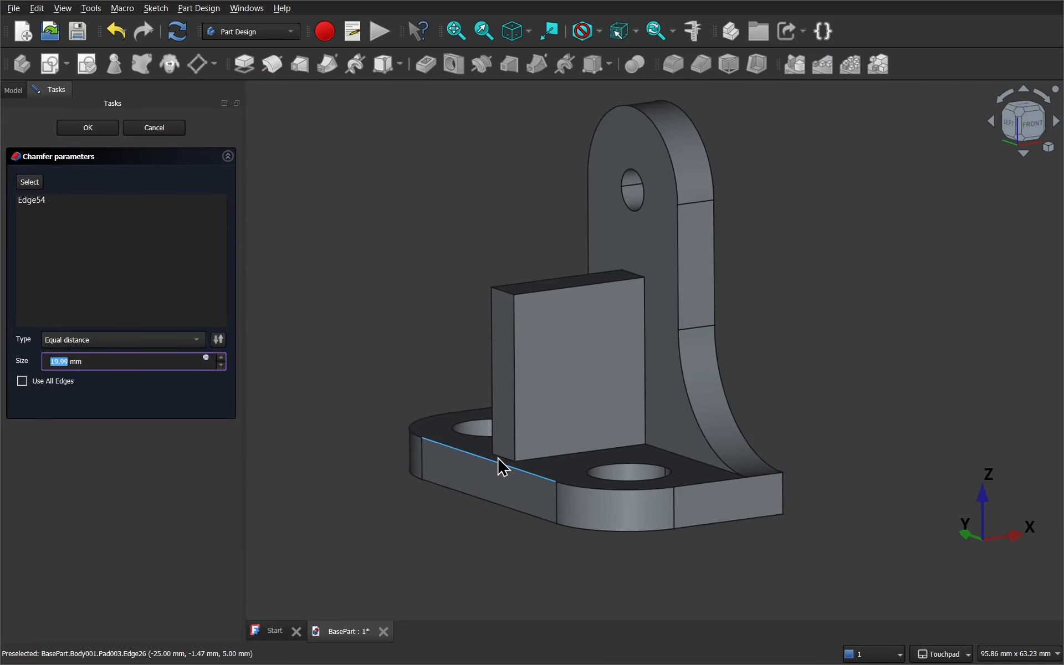
left_click(221, 365)
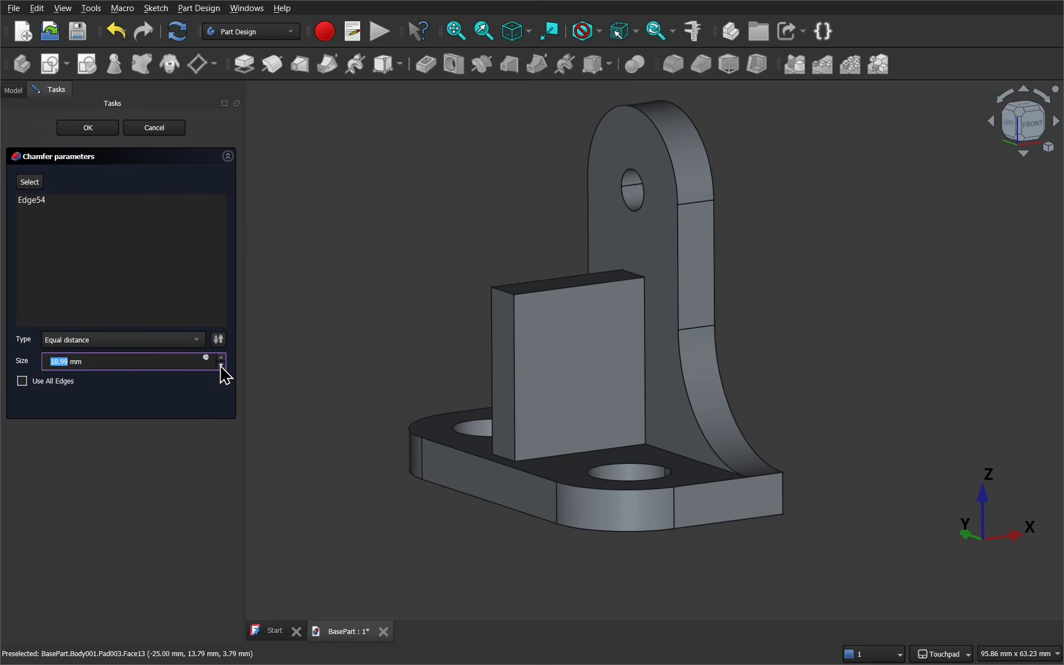
left_click(221, 365)
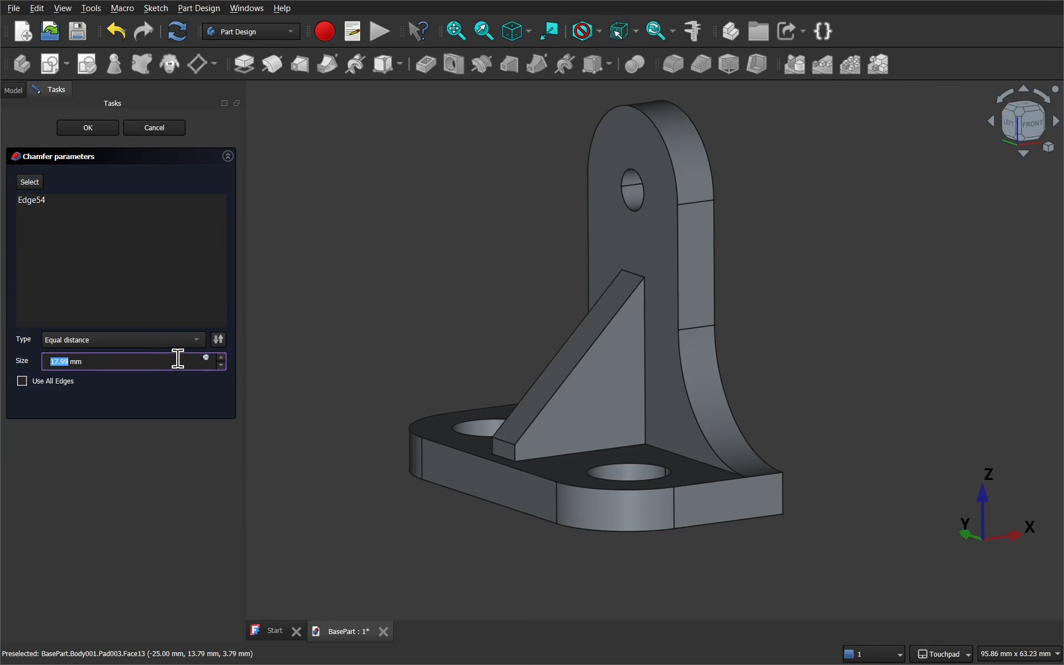
left_click(166, 132)
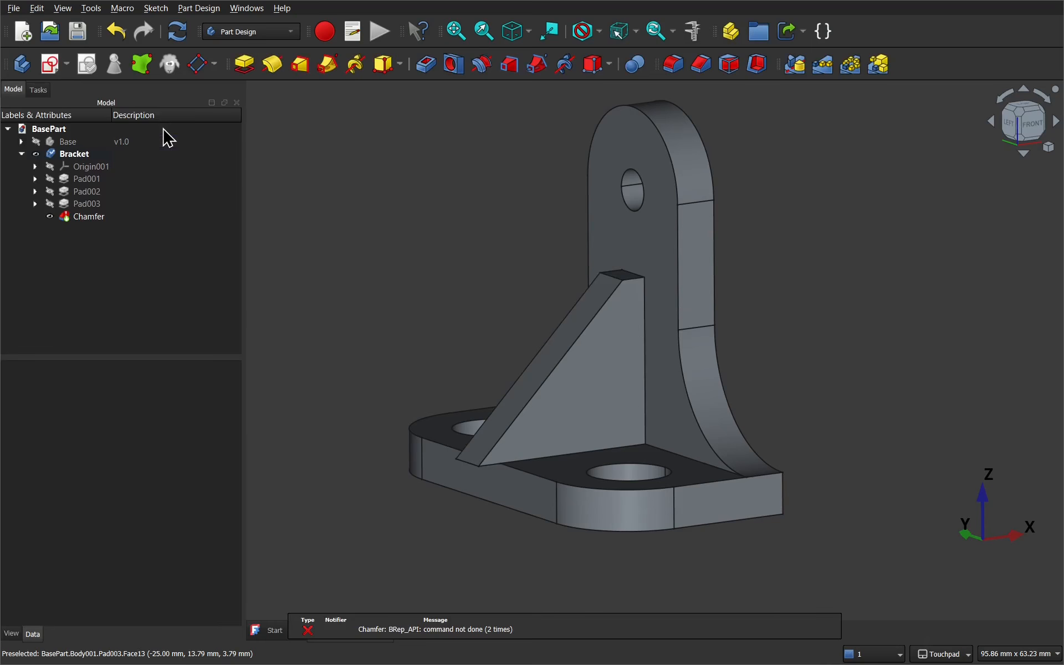
Step: Set the length of the rib's pad to 20 mm so it fits the 19.99 mm chamfer again
double_click(89, 204)
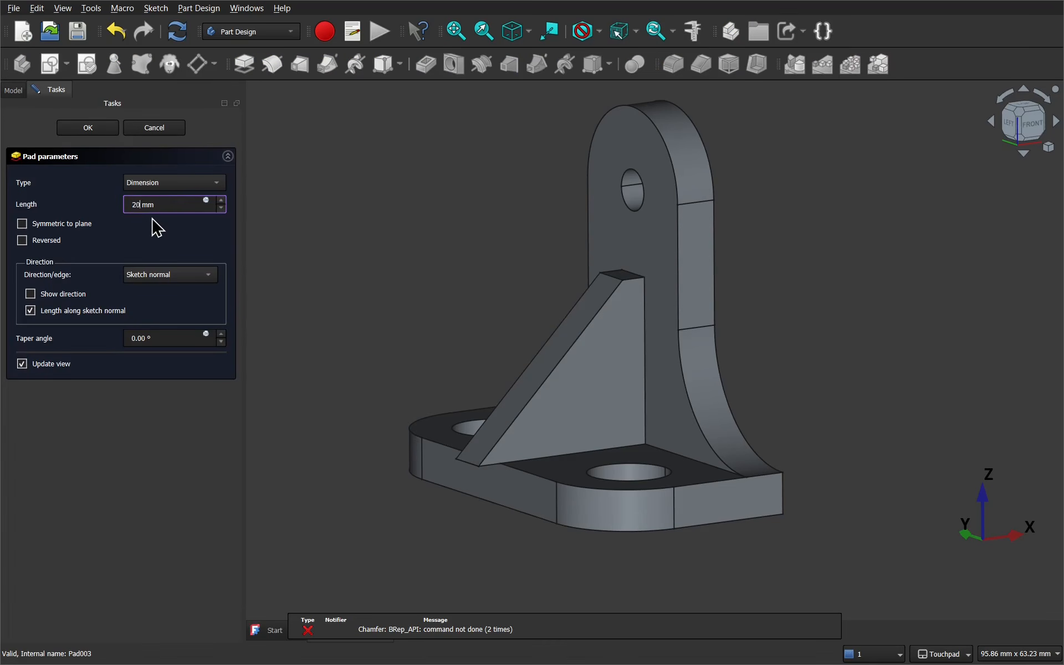
key("Return")
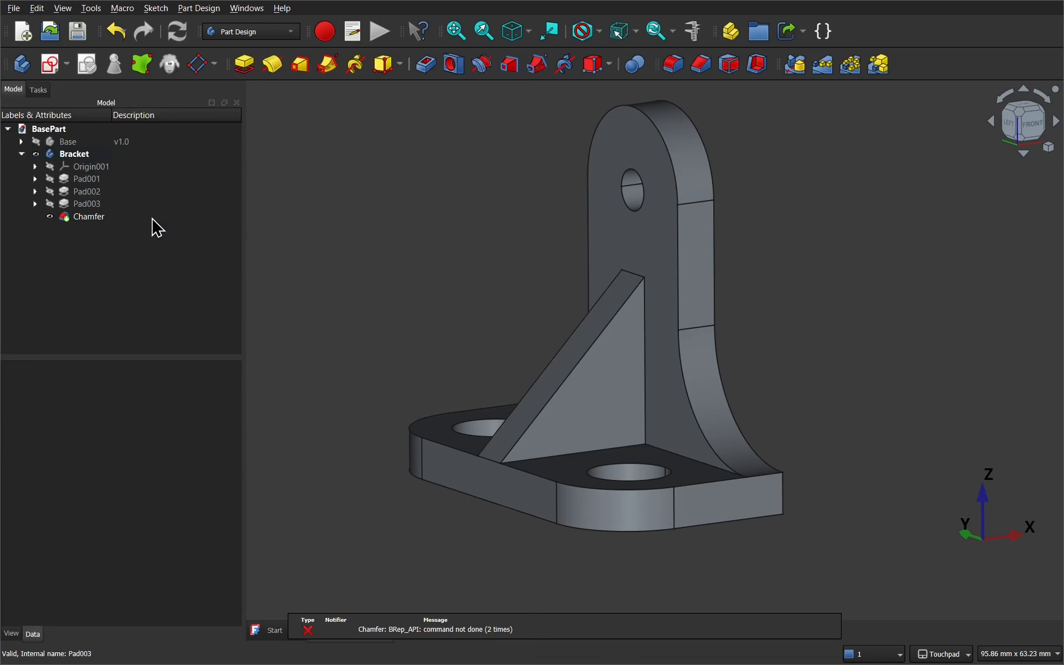
left_click(93, 220)
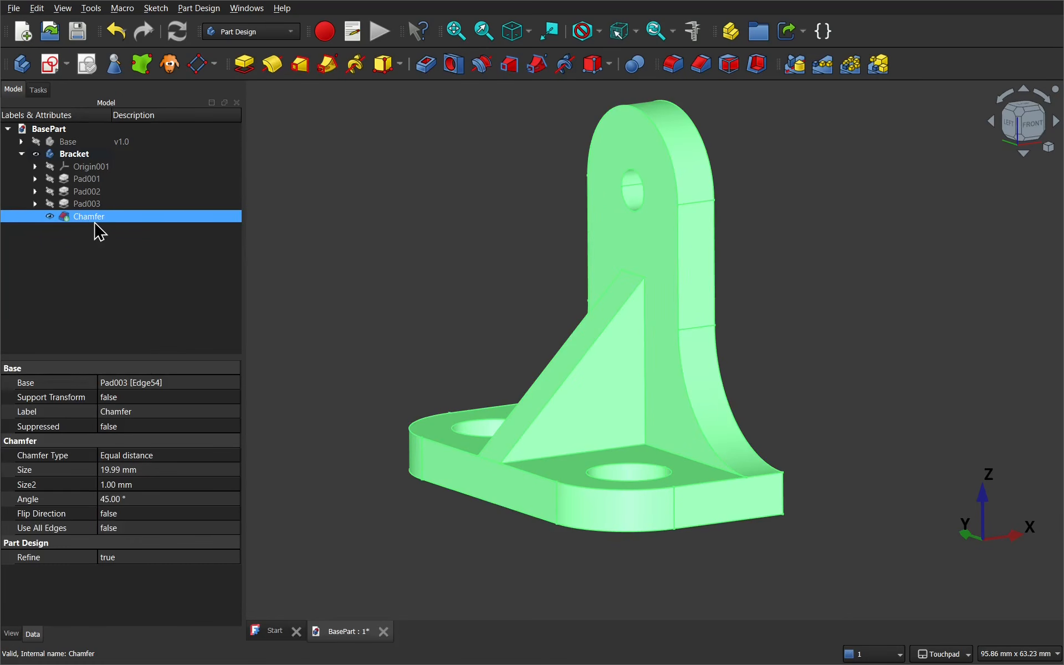
left_click(475, 575)
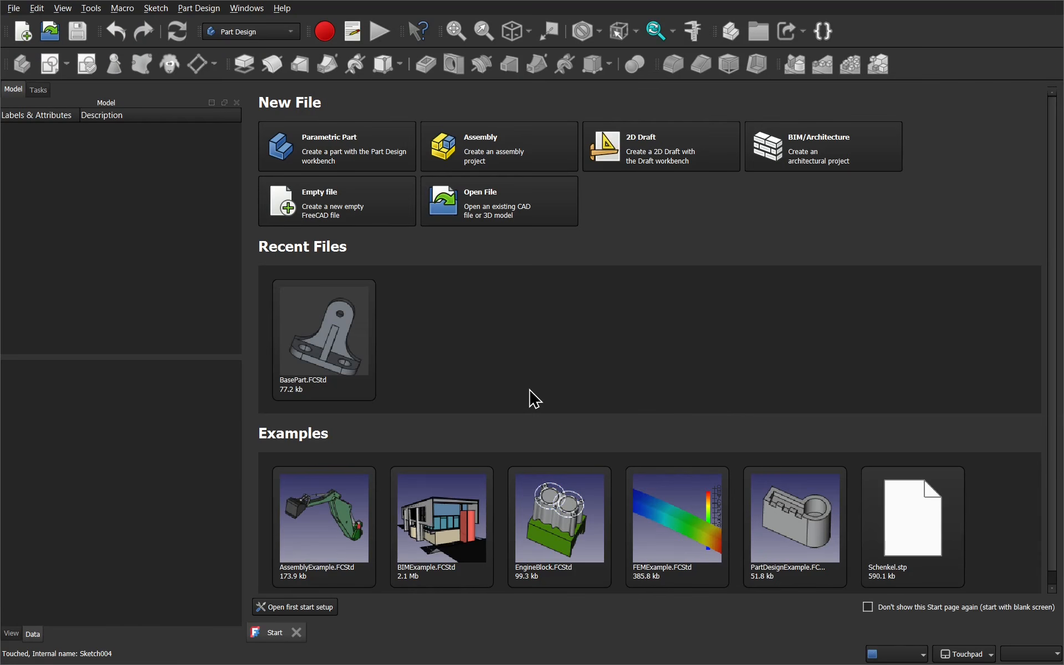
Step: Reopen BasePart.FCStd from the recent files and point out its Bracket and Base bodies
left_click(326, 366)
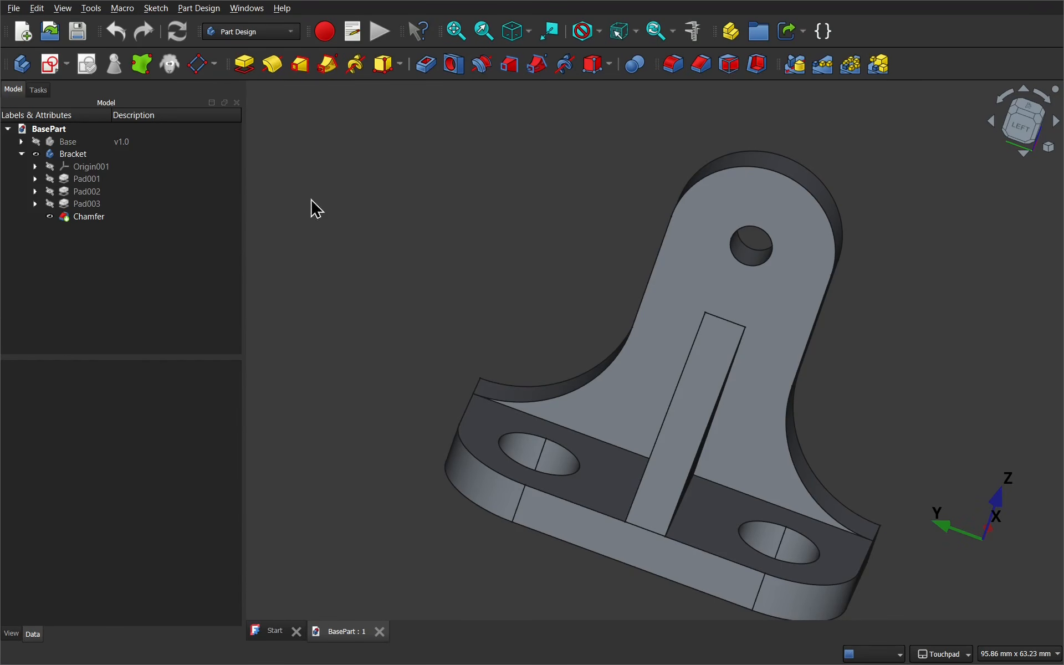
left_click(87, 157)
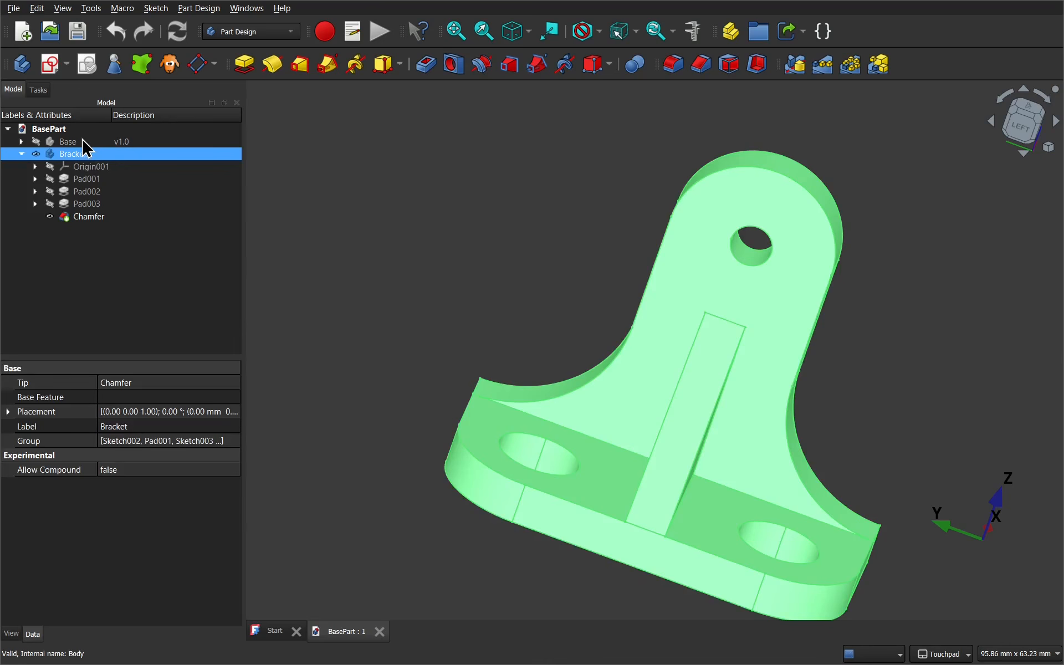
left_click(85, 142)
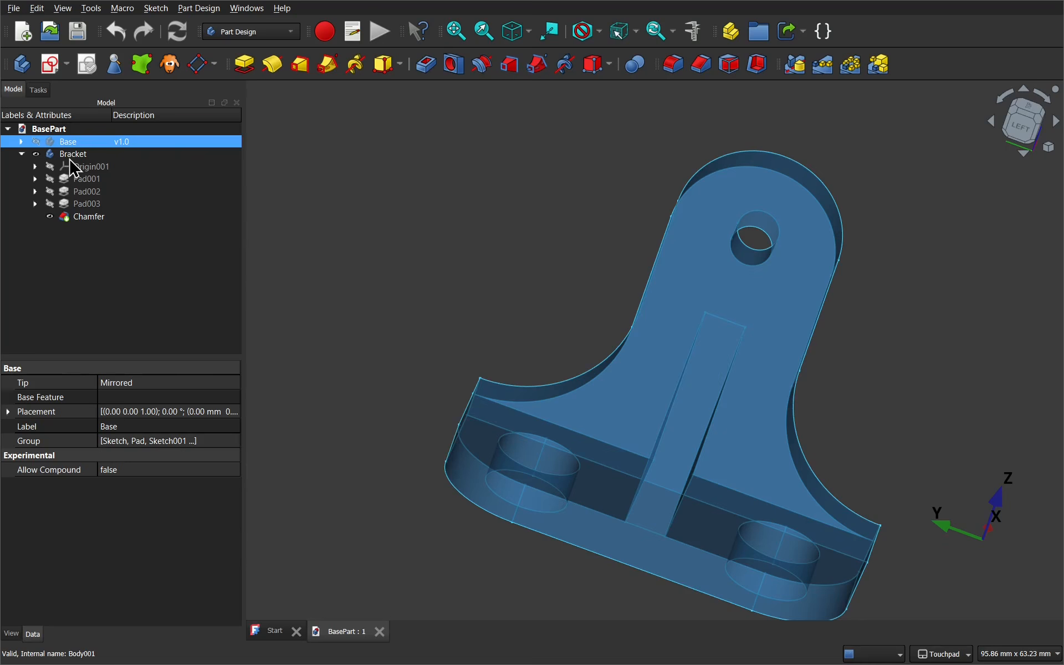
left_click(462, 270)
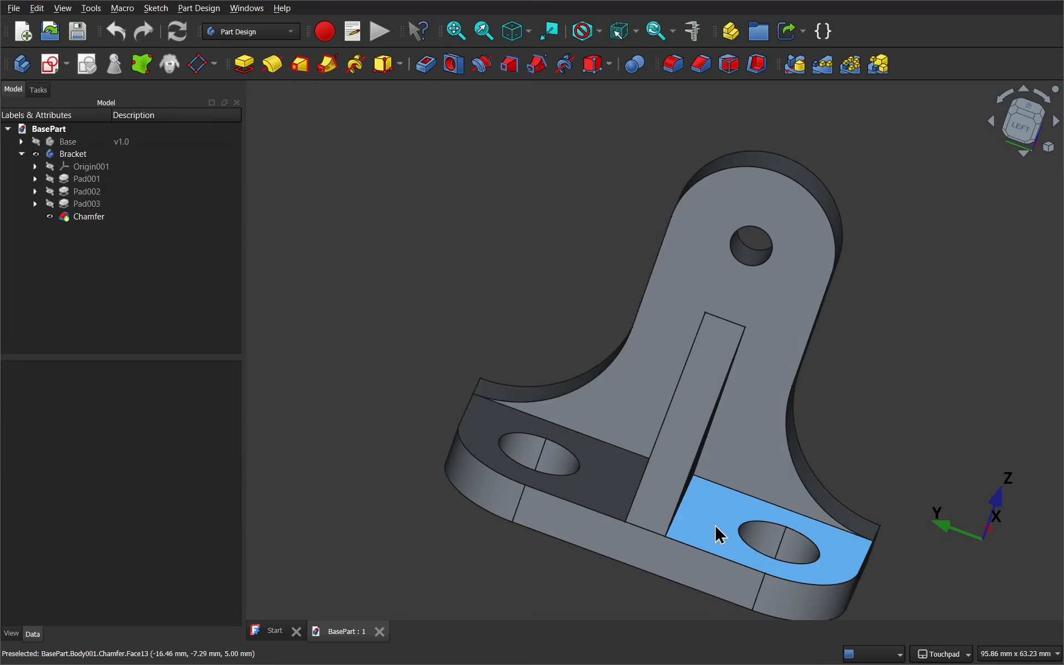
left_click(719, 535)
left_click(48, 65)
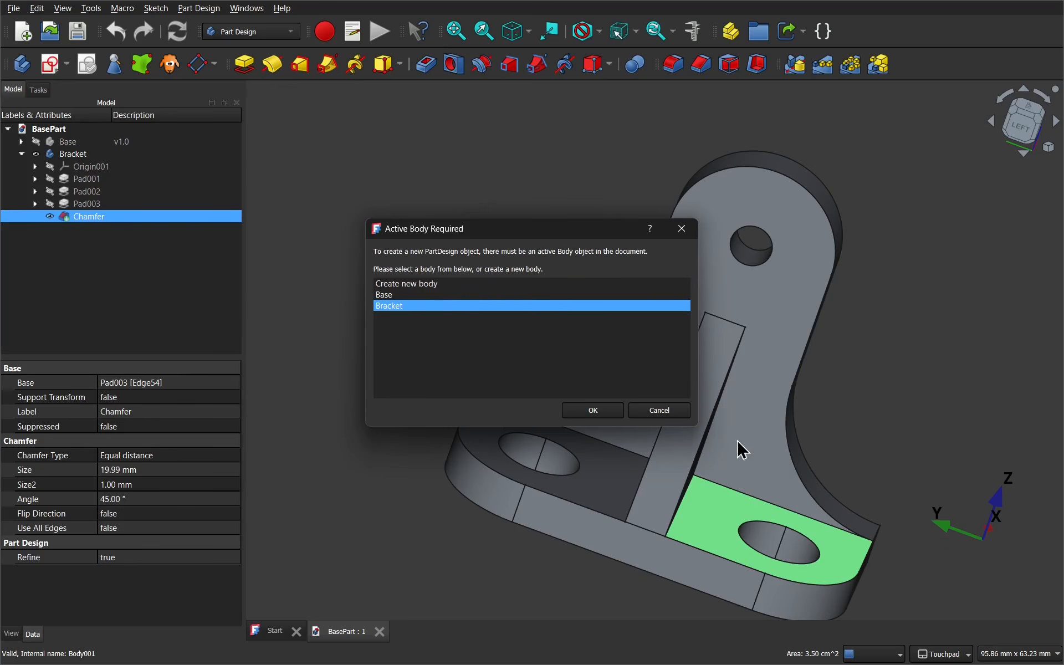
left_click(660, 412)
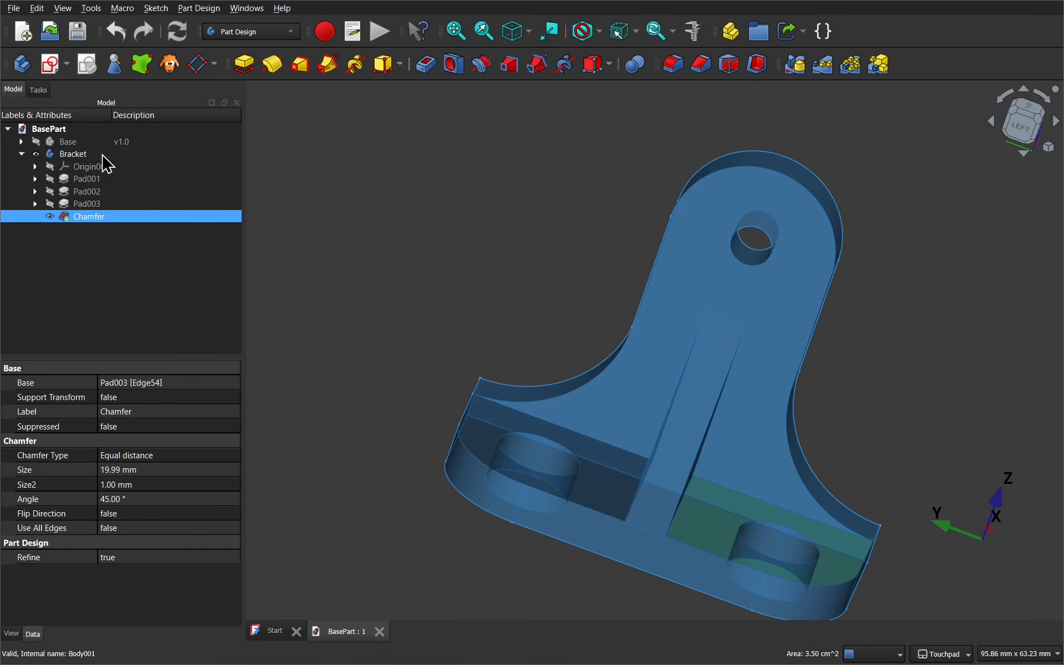
Step: Make Bracket the active body of the document
left_click(81, 155)
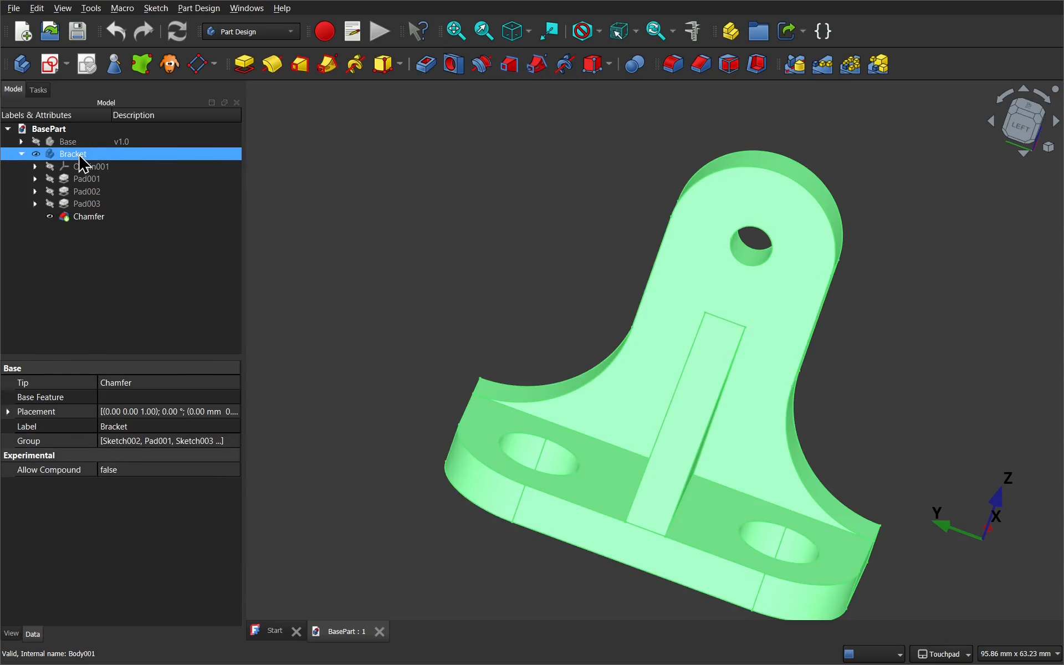
left_click(463, 277)
left_click_drag(796, 412, 616, 366, "alt")
left_click_drag(750, 434, 529, 311, "shift")
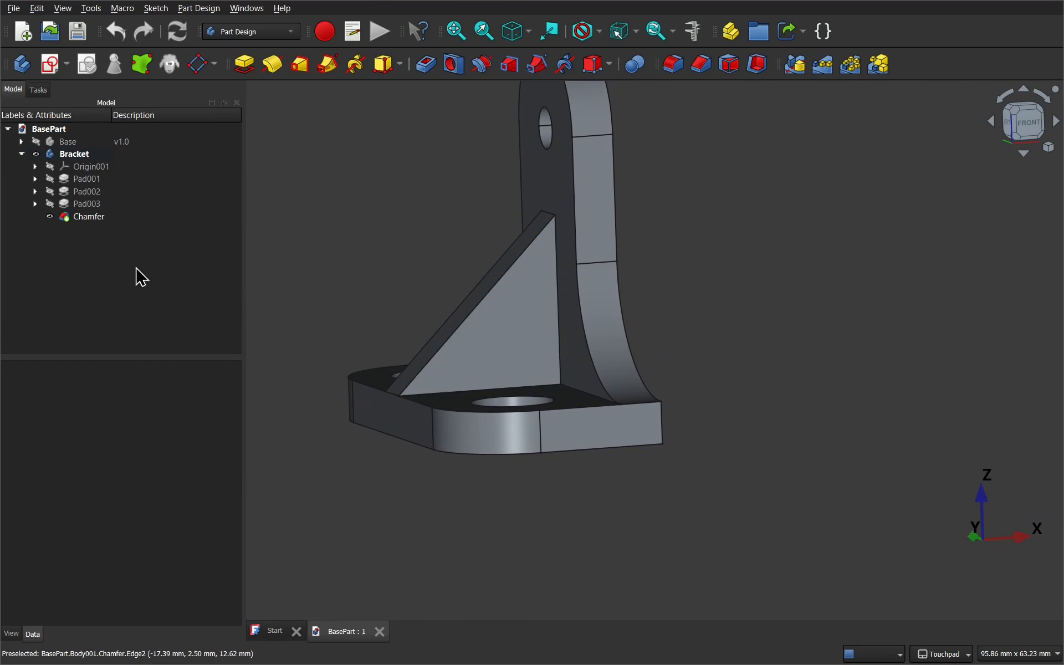
Step: Remove the gusset completely by deleting its chamfer, the rib's pad and the rib's sketch
left_click(89, 217)
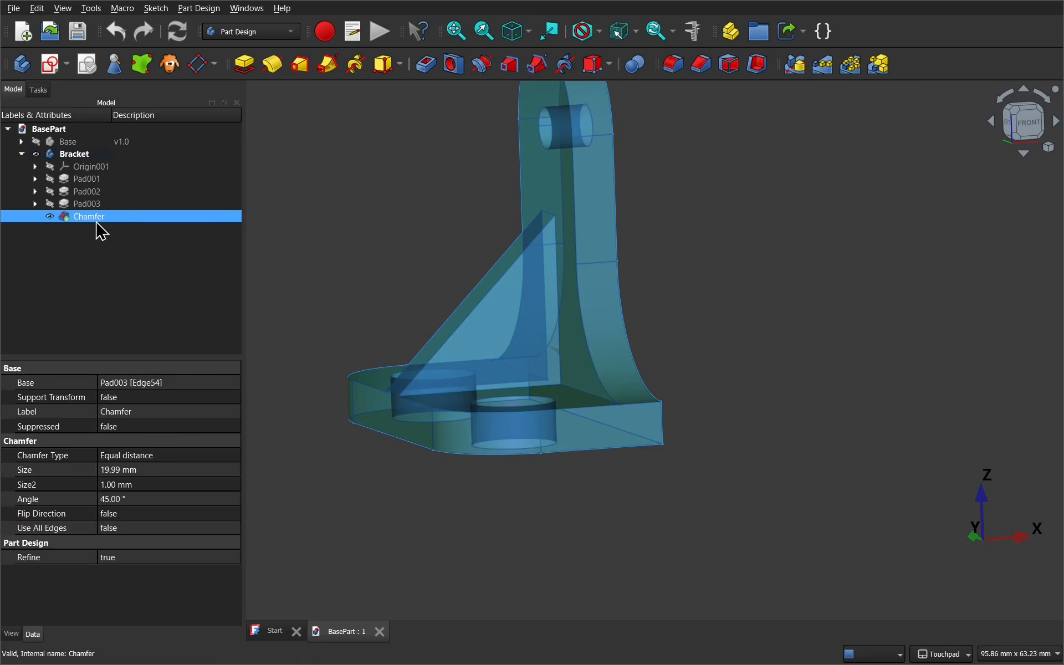
key("Delete")
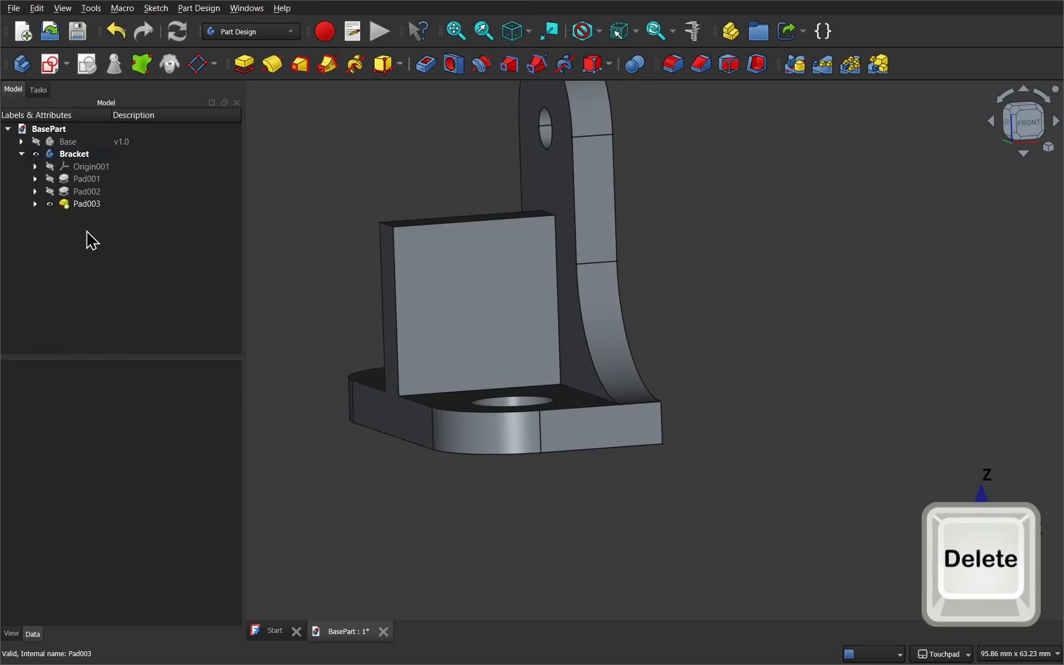
left_click(87, 208)
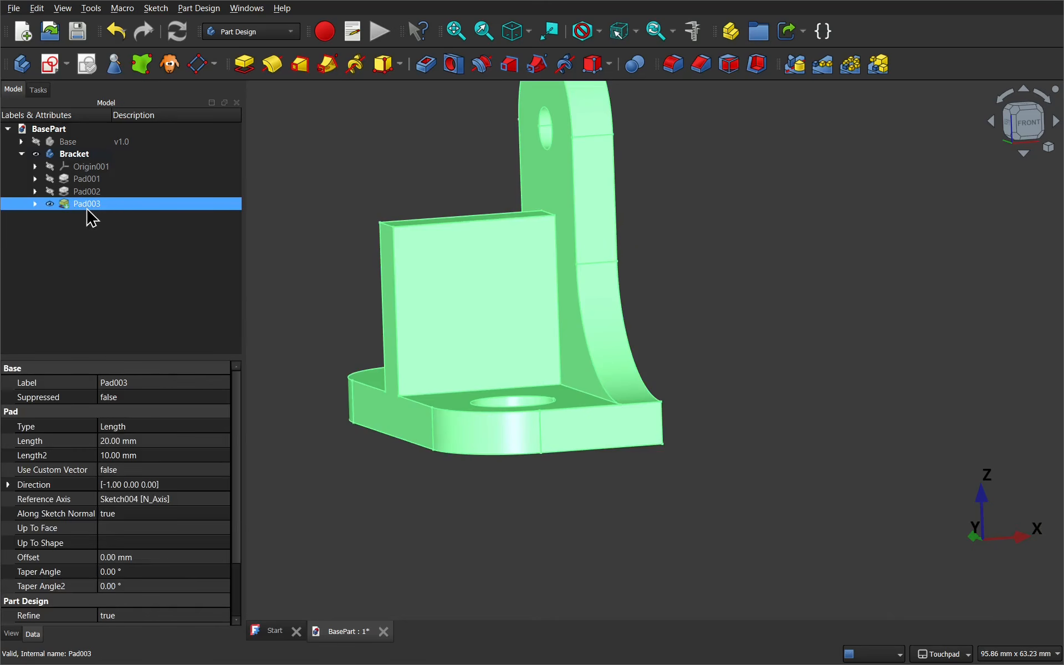
key("Delete")
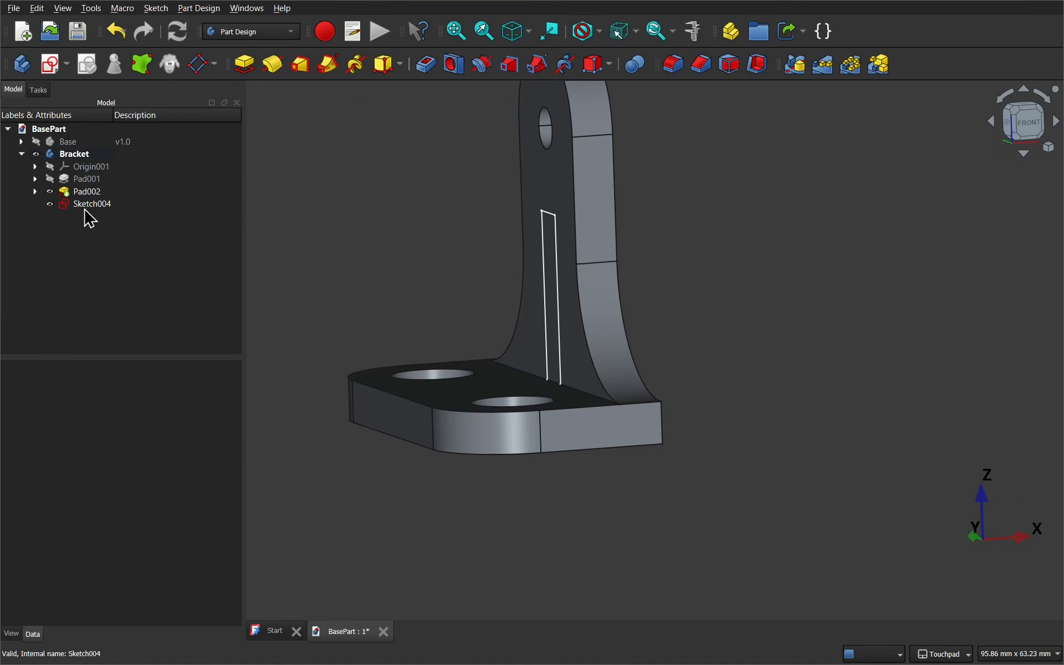
left_click(93, 206)
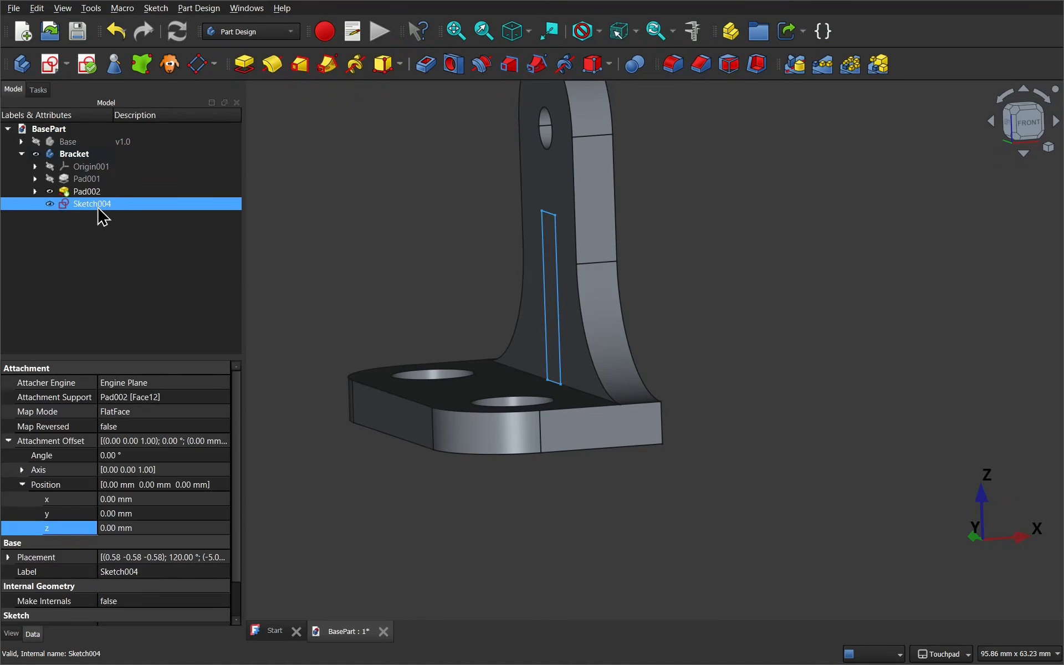
key("Delete")
Step: Inspect the bracket without its rib from the side, above and below
mouse_move(508, 271)
left_mouse_down("shift")
mouse_move(597, 342)
mouse_move(713, 362)
mouse_move(650, 380)
mouse_move(564, 334)
mouse_move(546, 344)
mouse_move(537, 397)
left_mouse_up("shift")
scroll(597, 351, "down", 2)
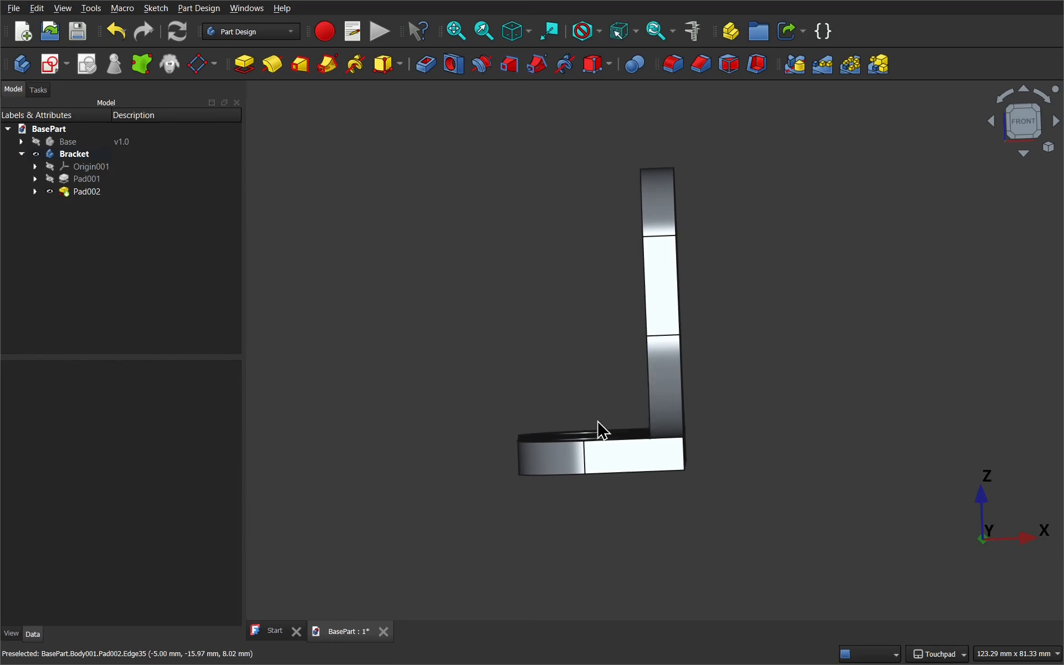
left_click_drag(598, 421, 751, 474, "alt")
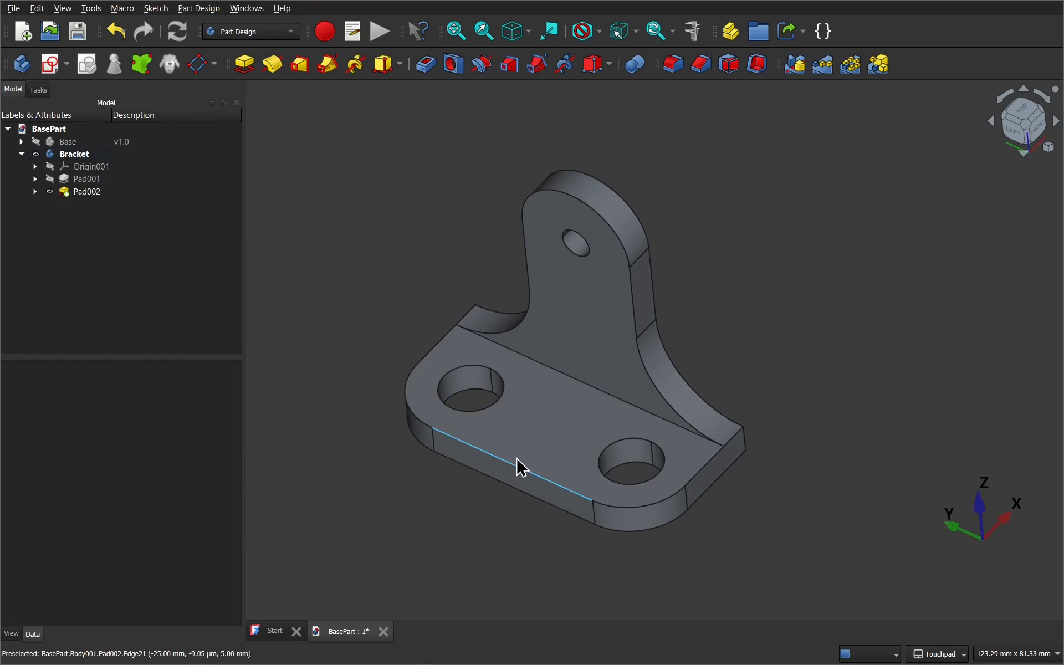
left_click_drag(624, 536, 704, 357, "alt")
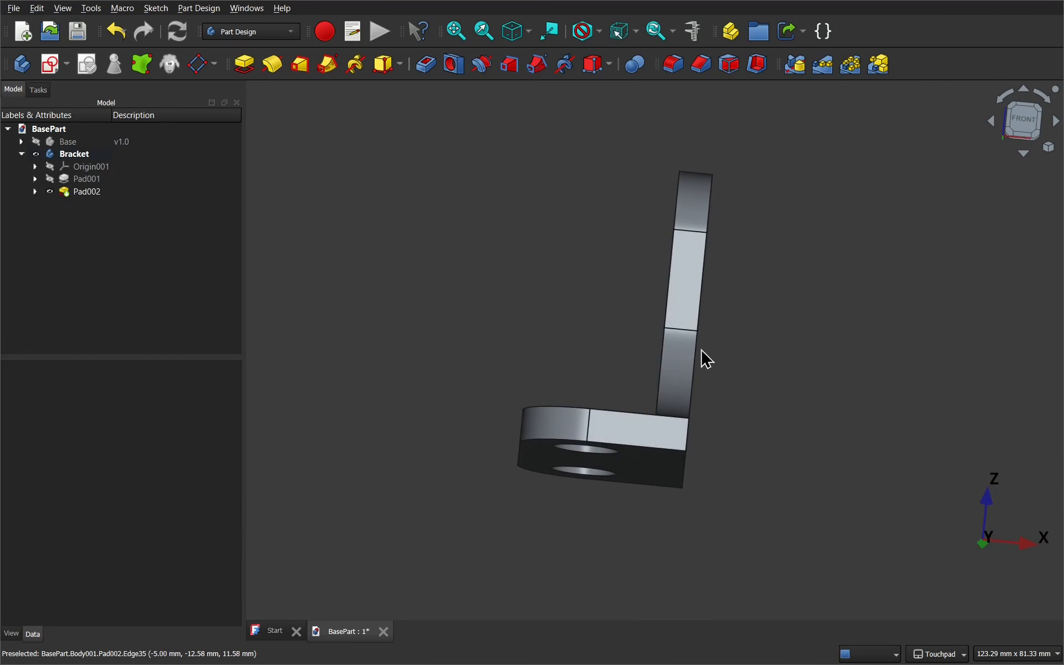
left_click_drag(710, 448, 747, 533, "alt")
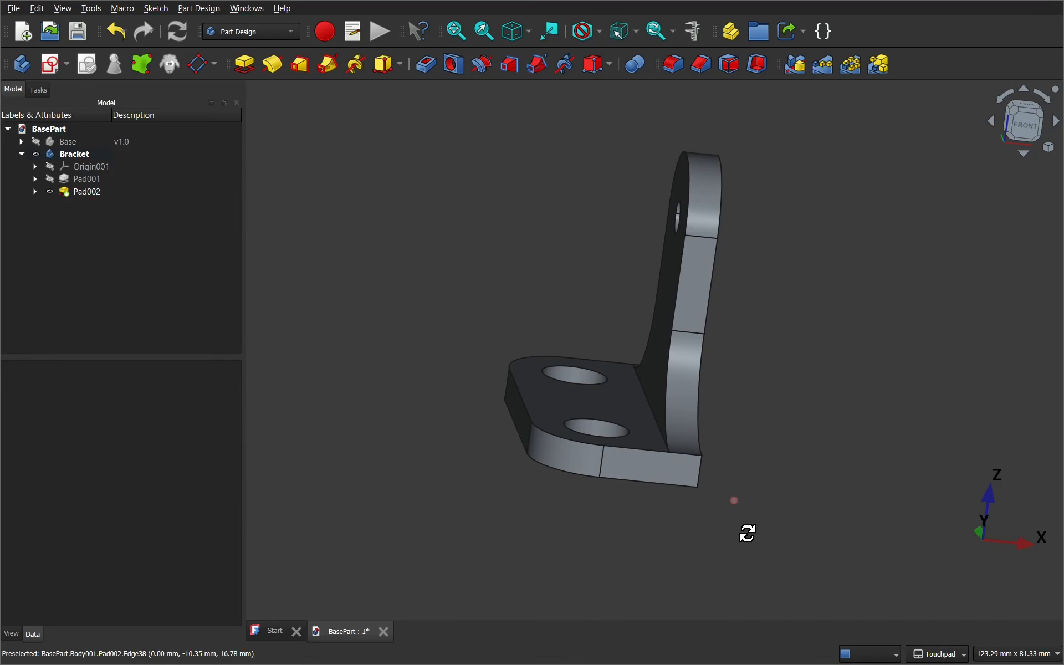
left_click_drag(747, 533, 749, 531, "alt")
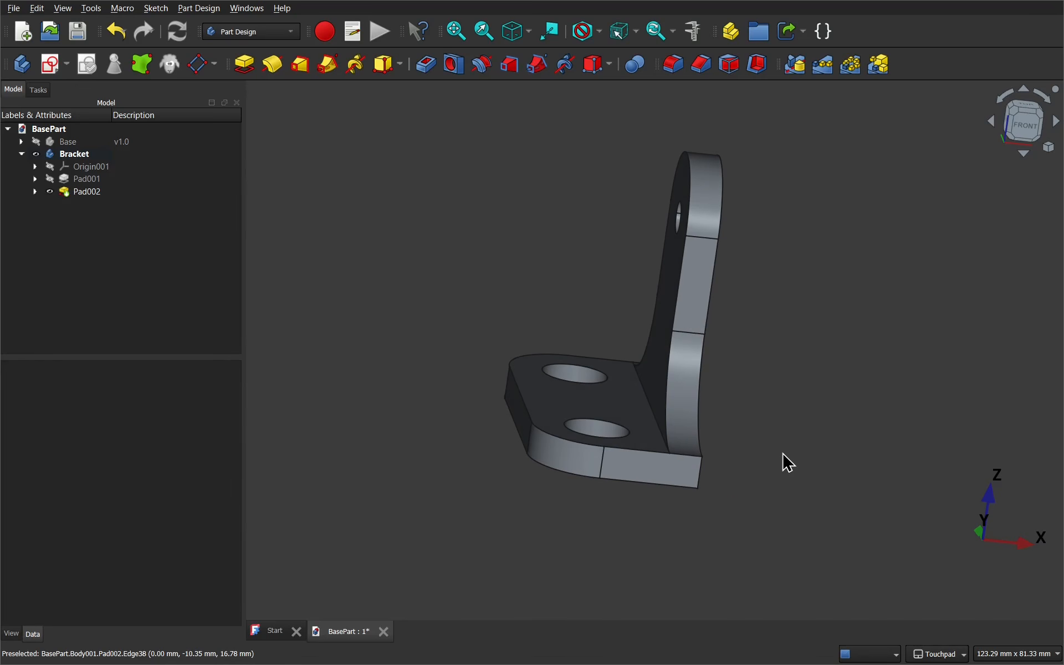
left_click(51, 65)
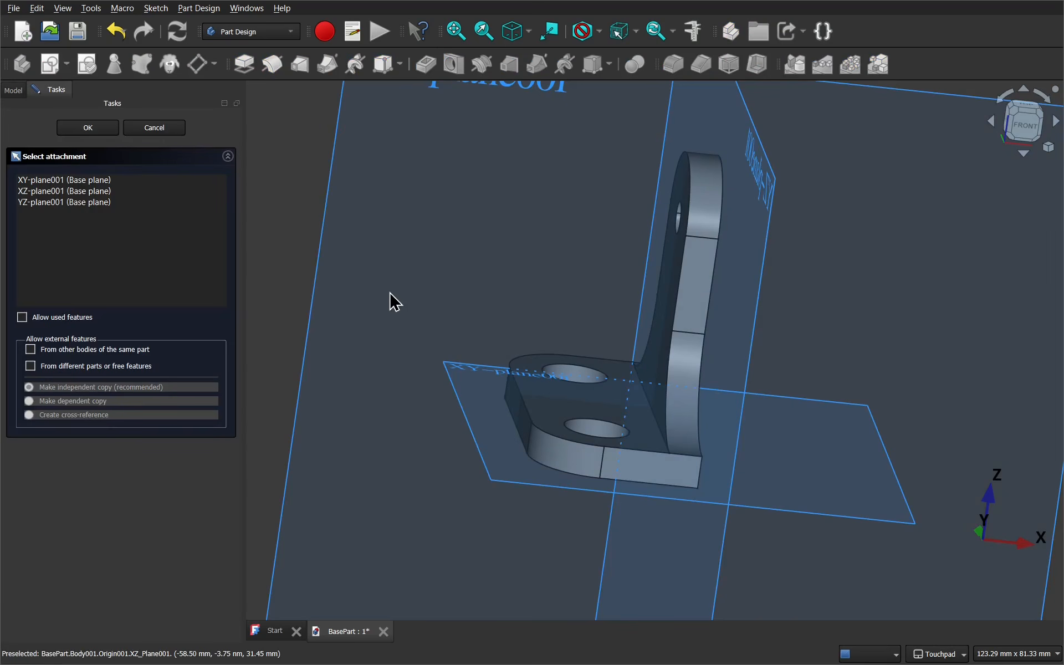
left_click_drag(648, 335, 637, 297, "alt")
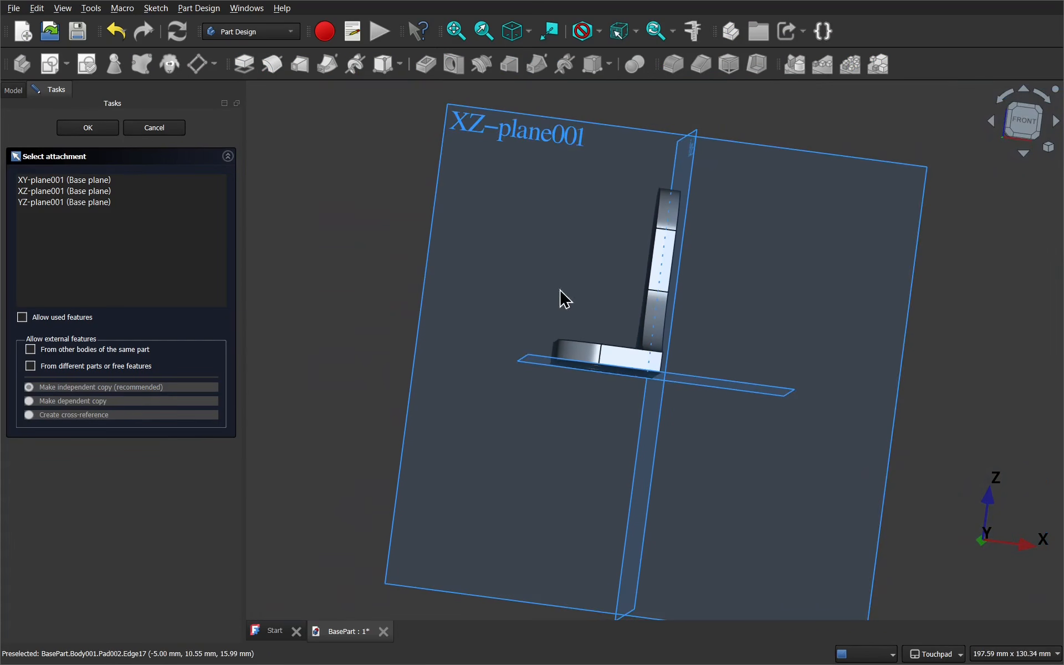
left_click_drag(563, 299, 579, 427, "alt")
left_click_drag(515, 169, 610, 221, "alt")
left_click(154, 128)
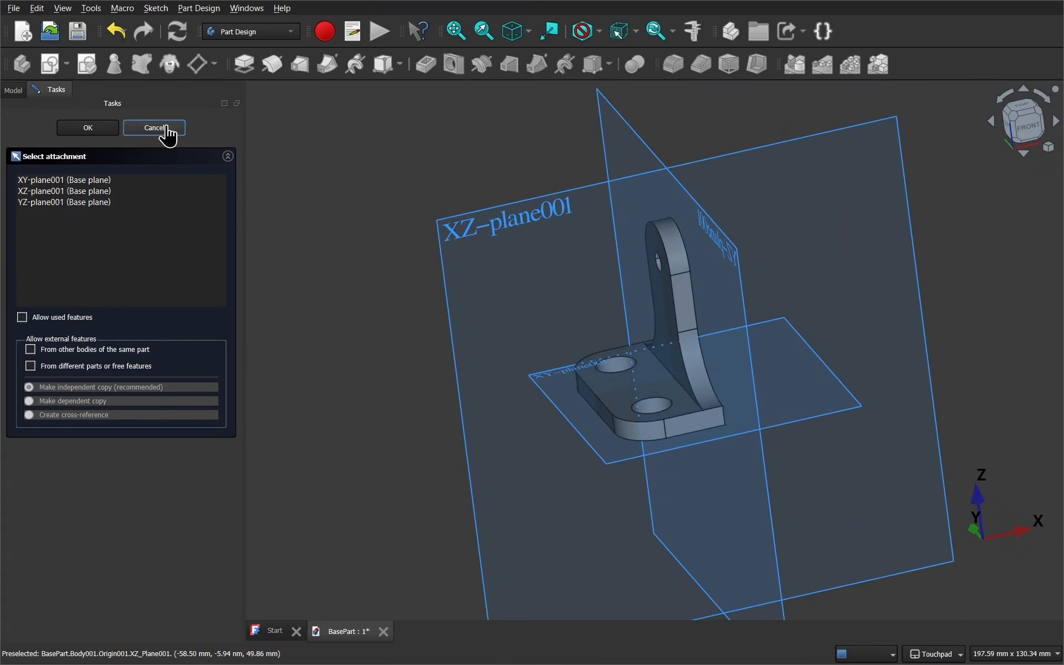
Step: Examine the flat end face of the base plate from the side and from above as support for a gusset sketch
left_click_drag(764, 504, 739, 508, "alt")
left_click_drag(788, 421, 875, 399, "shift")
scroll(727, 398, "up", 2)
left_click_drag(459, 199, 600, 240, "shift")
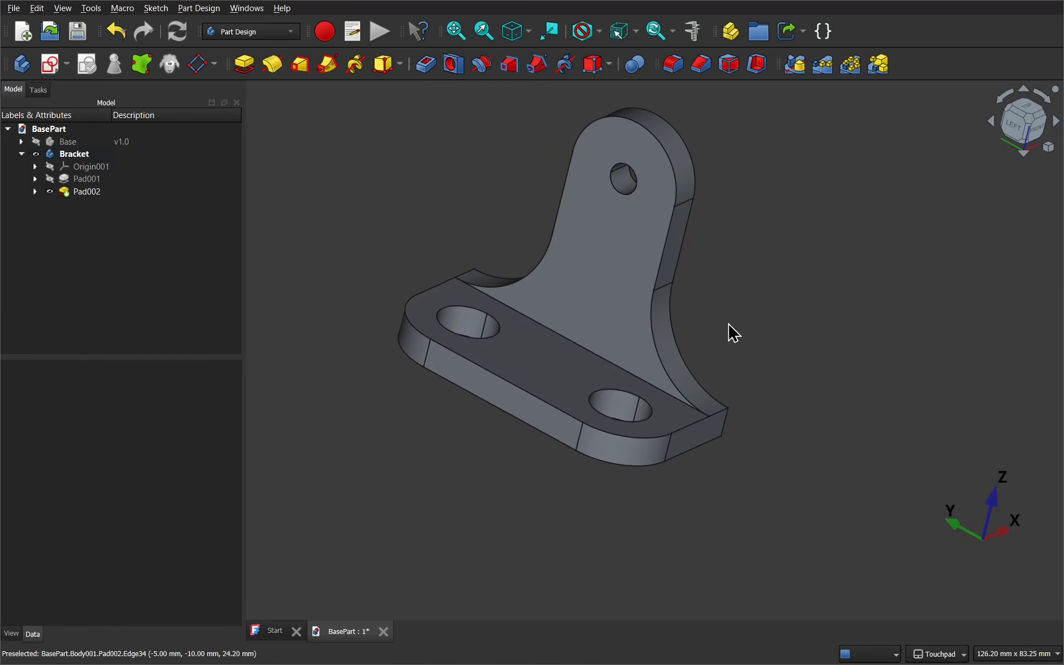
left_click_drag(728, 325, 570, 321, "alt")
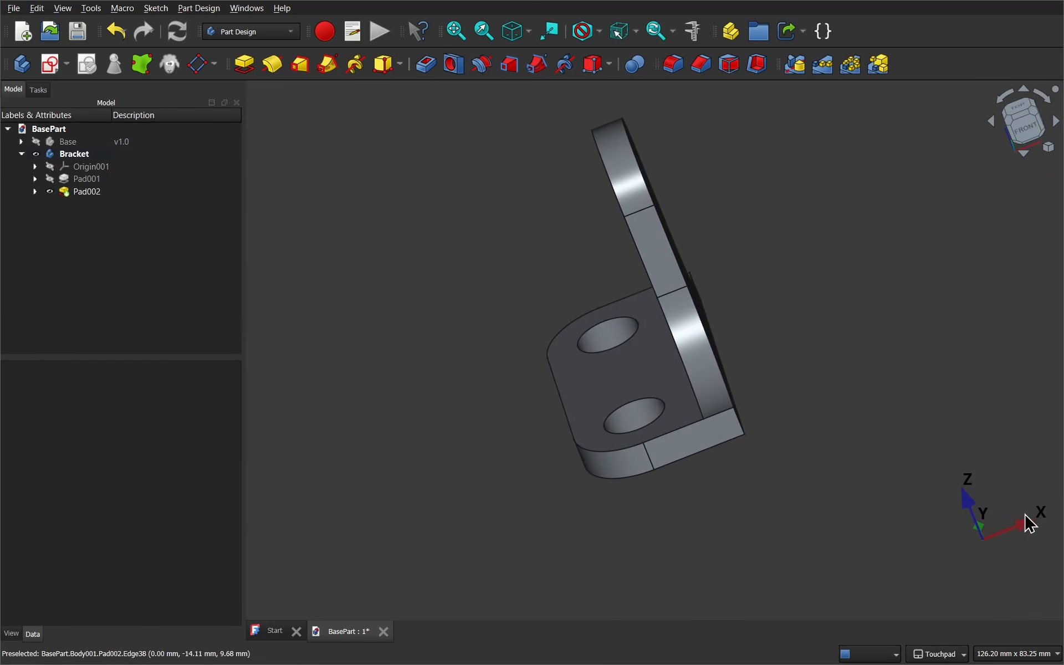
left_click_drag(729, 529, 713, 477, "alt")
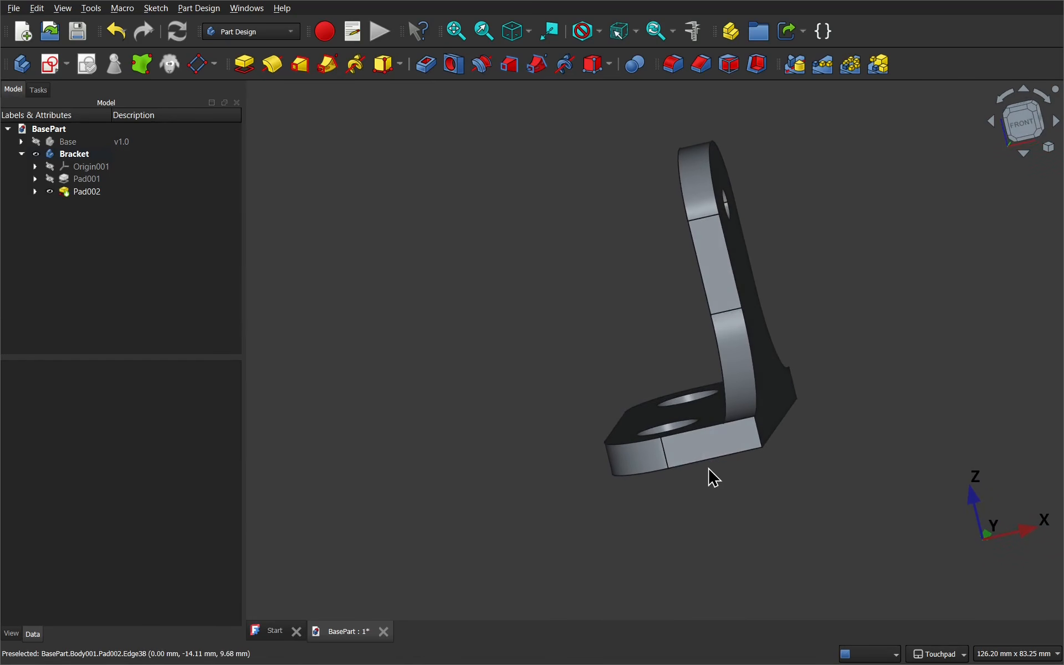
scroll(713, 477, "up", 5)
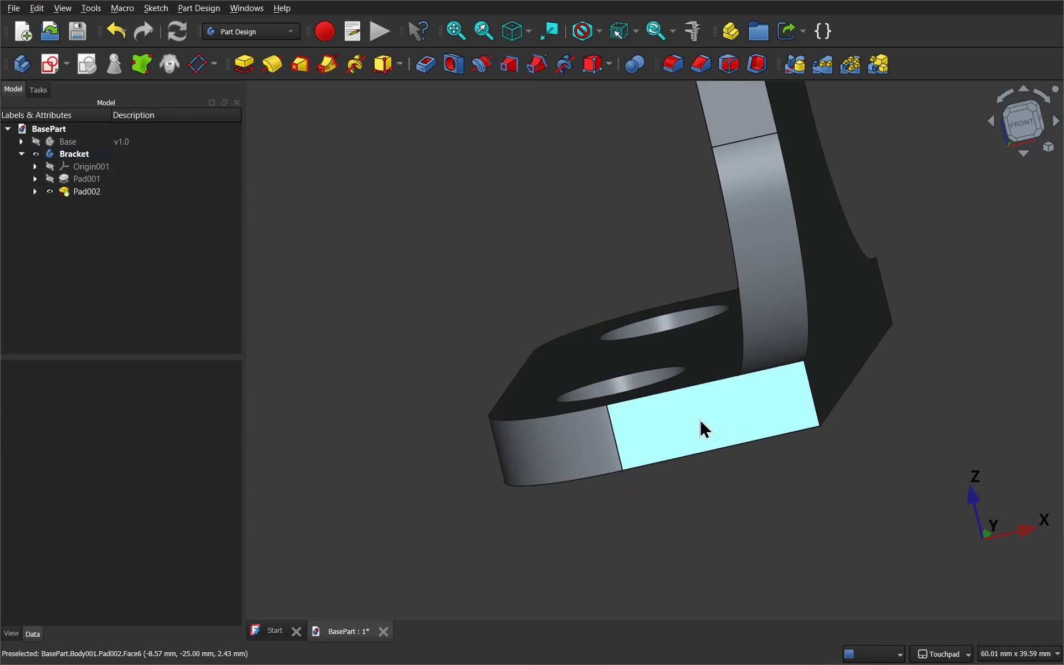
left_click(702, 429)
left_click_drag(748, 280, 798, 435, "alt")
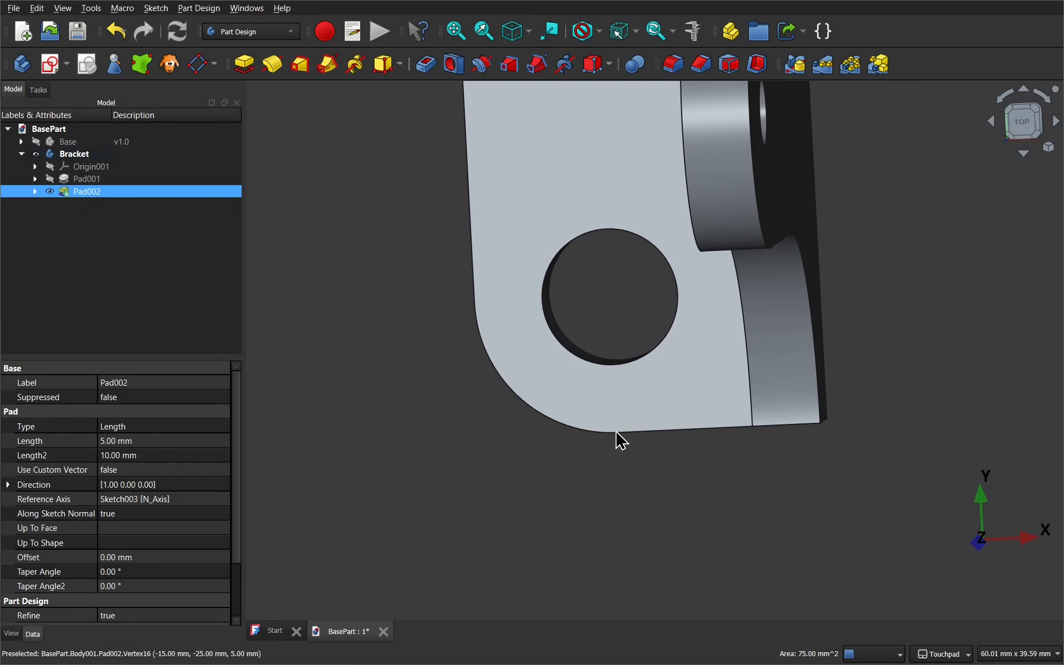
left_click_drag(672, 418, 656, 339, "alt")
left_click_drag(704, 479, 663, 382, "shift")
left_click_drag(663, 383, 665, 354, "alt")
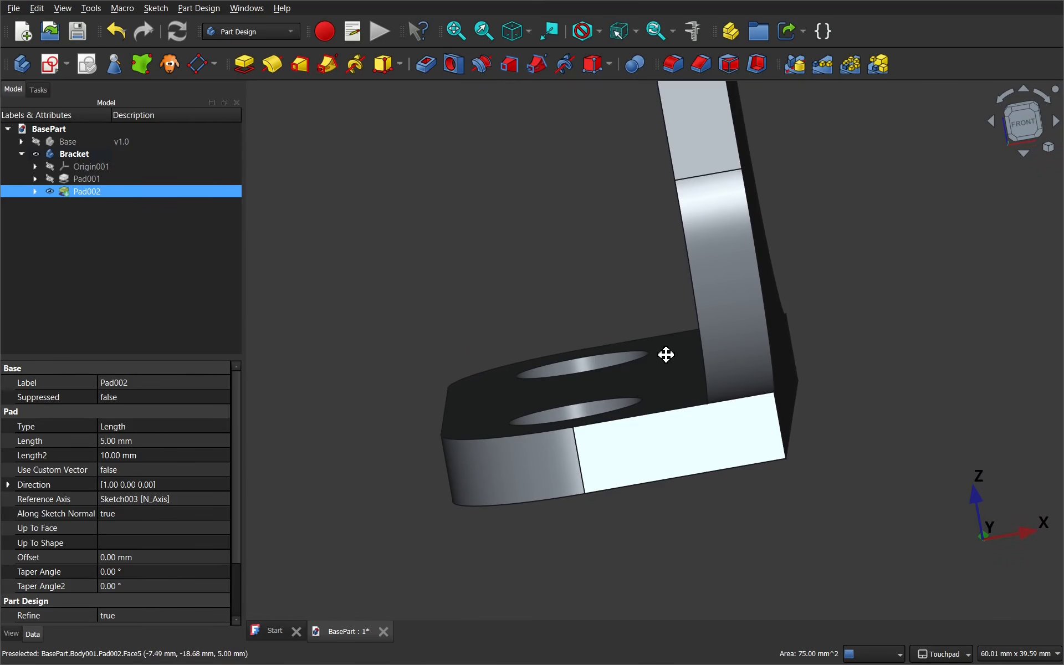
Step: Create a new sketch on the flat end face of the bracket's base plate
left_click(681, 446)
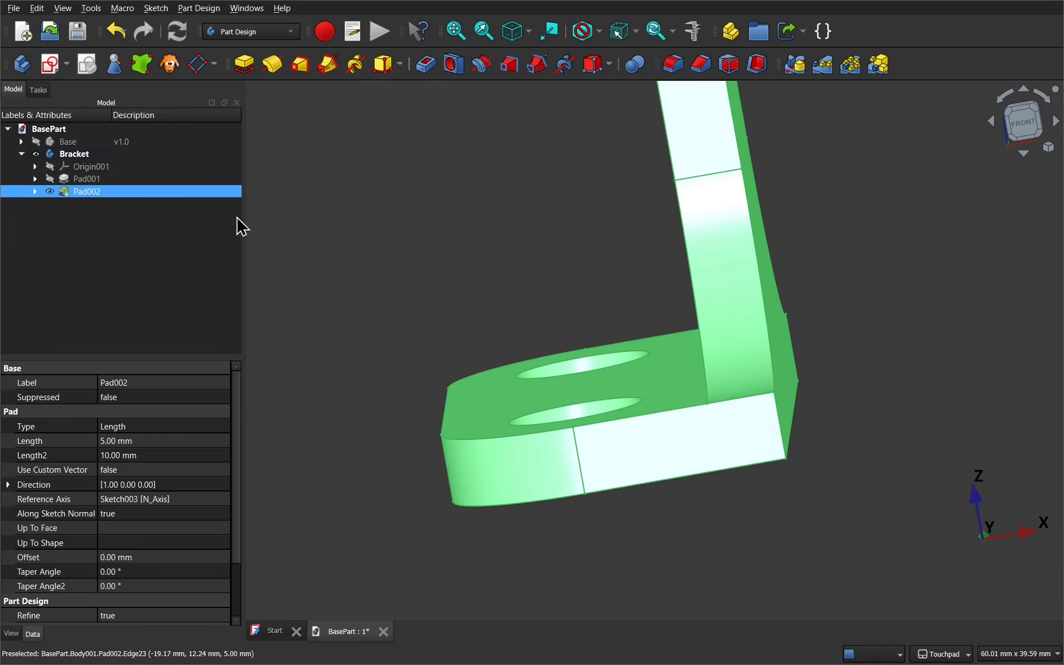
left_click(512, 285)
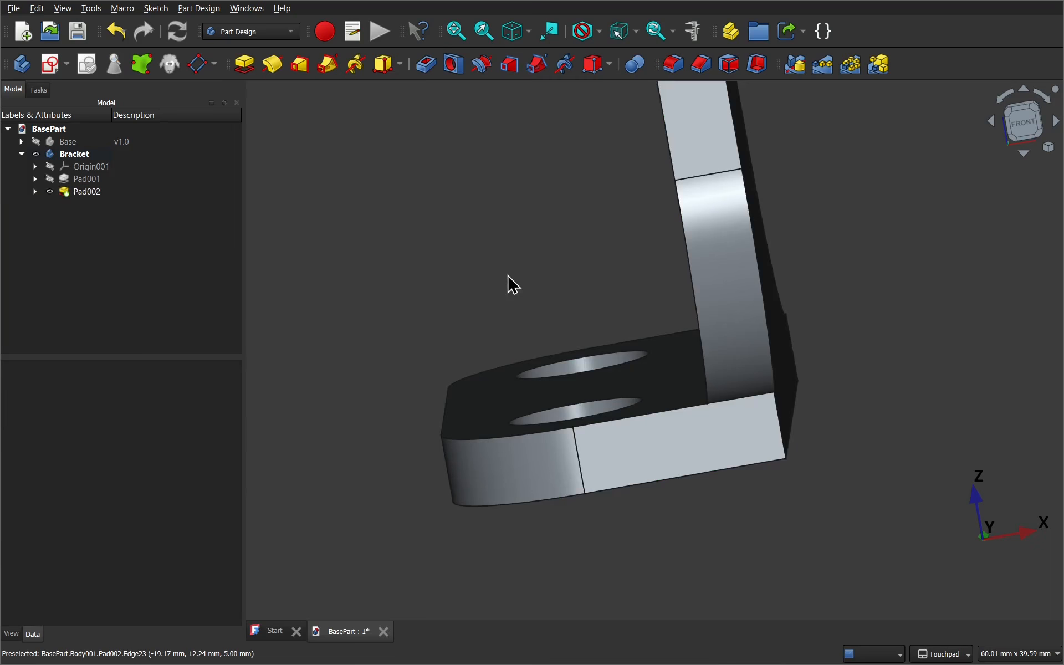
left_click(660, 449)
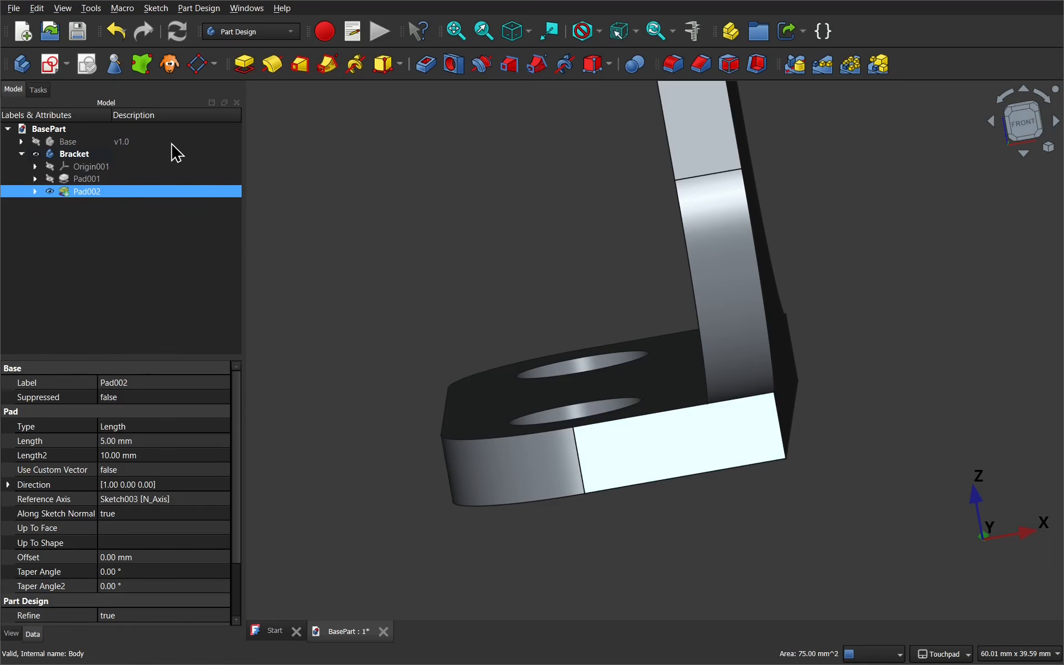
left_click(54, 72)
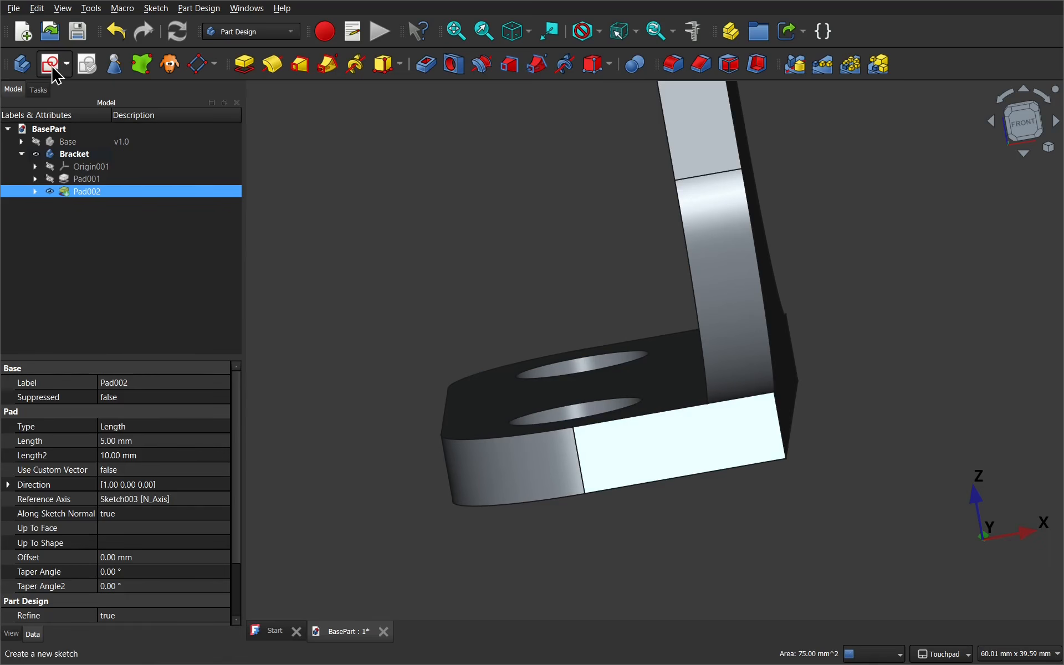
Step: Set the new sketch's attachment offset position to -25 mm in z, keeping the sketch open for editing
left_click_drag(732, 406, 798, 436, "alt")
scroll(798, 376, "down", 3)
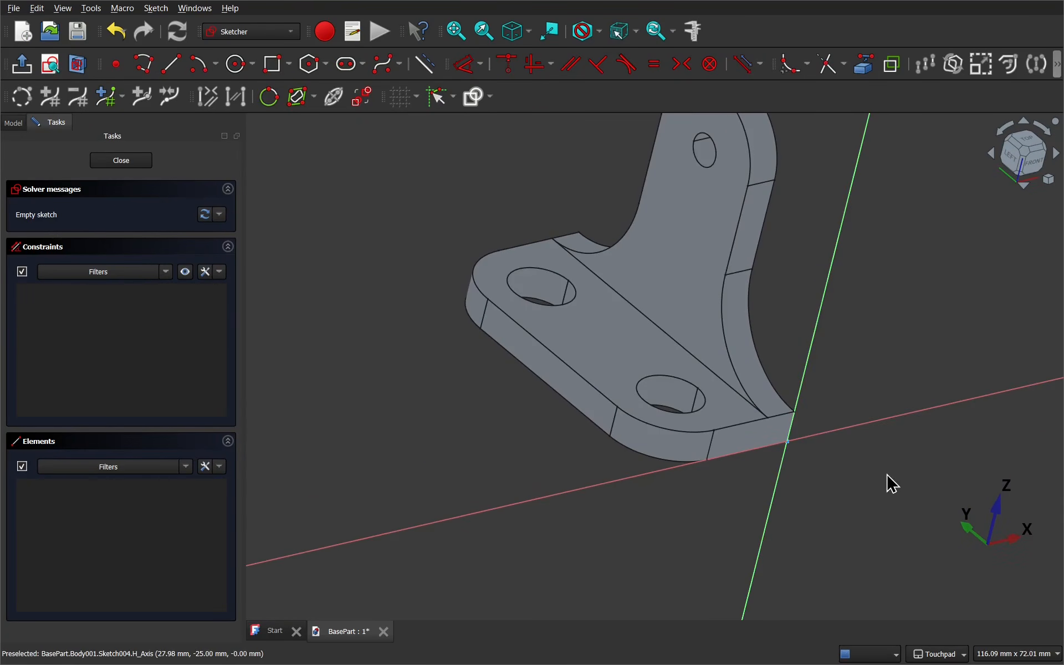
mouse_move(888, 485)
left_mouse_down("alt")
mouse_move(864, 475)
mouse_move(879, 471)
left_mouse_up("alt")
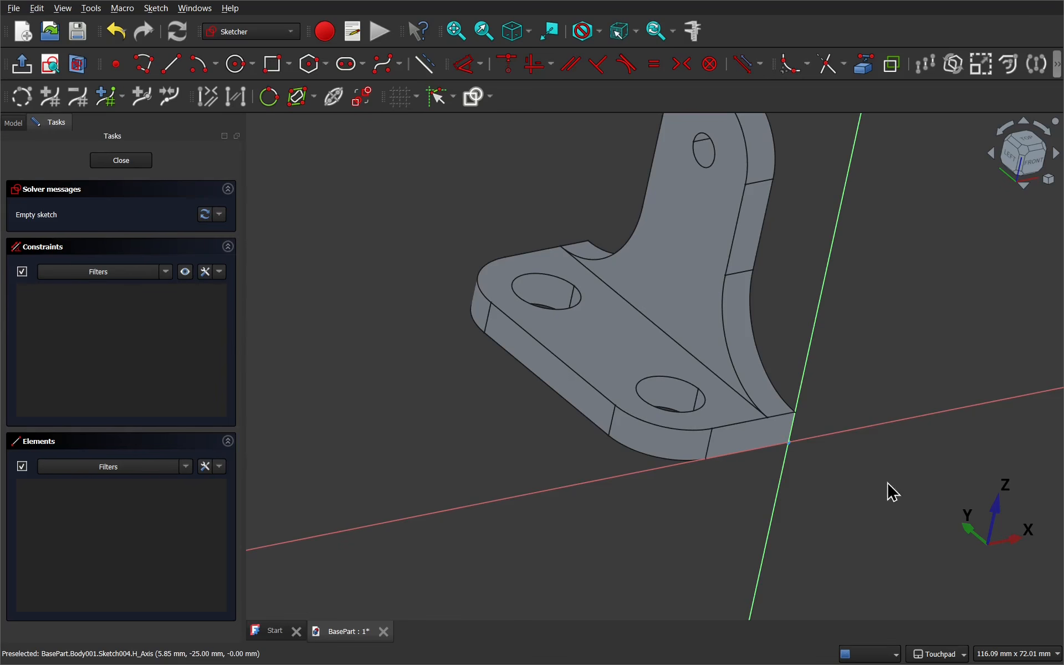
scroll(814, 483, "down", 3)
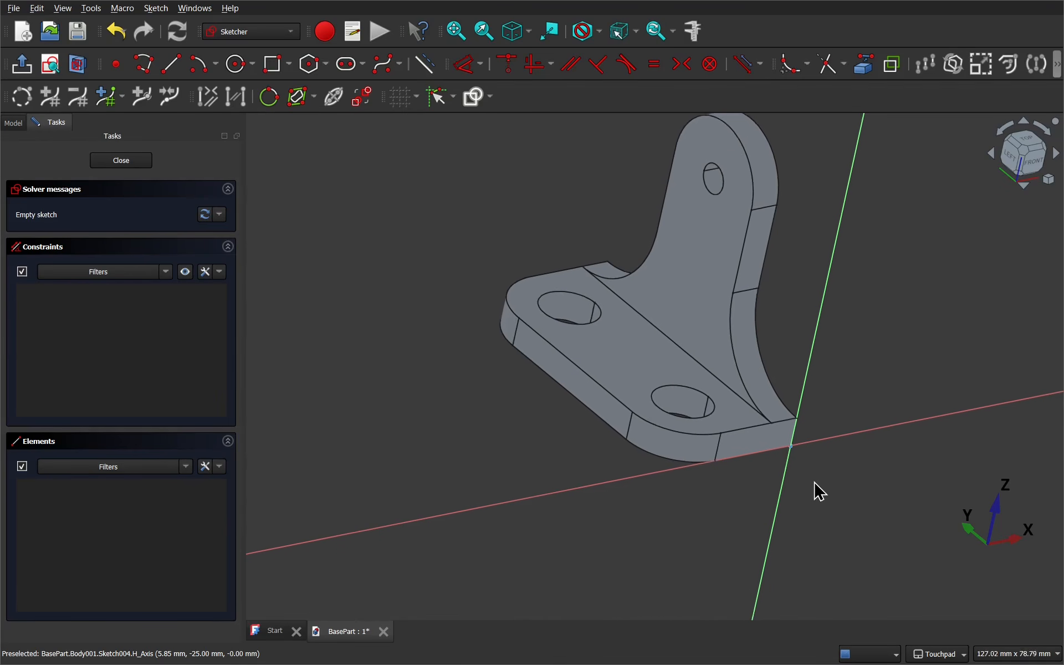
middle_click_drag(814, 483, 674, 493, "shift")
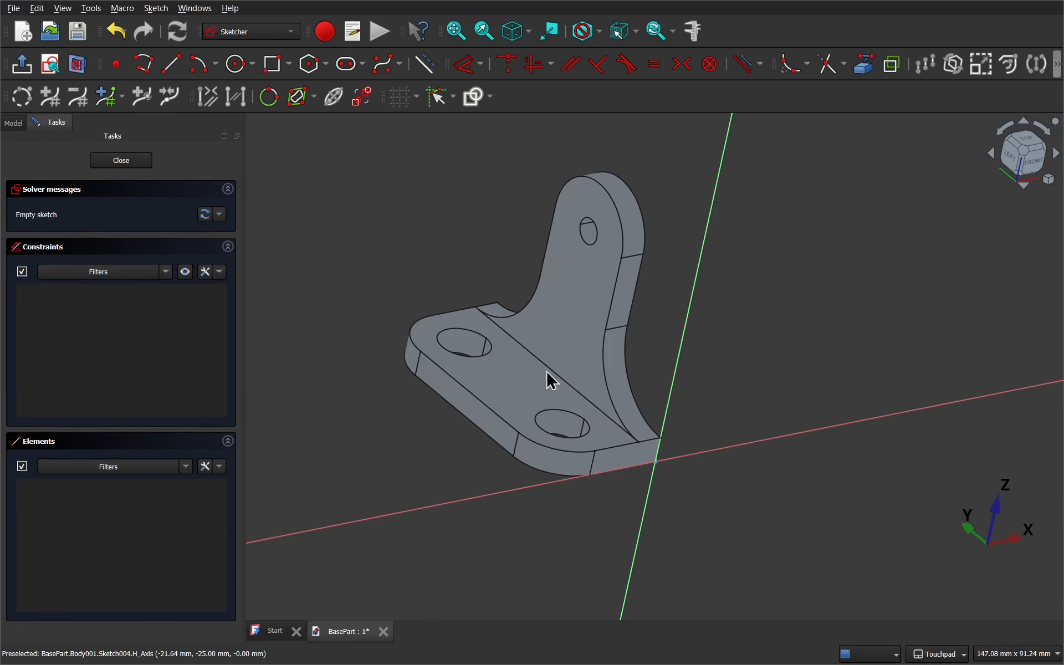
left_click(13, 123)
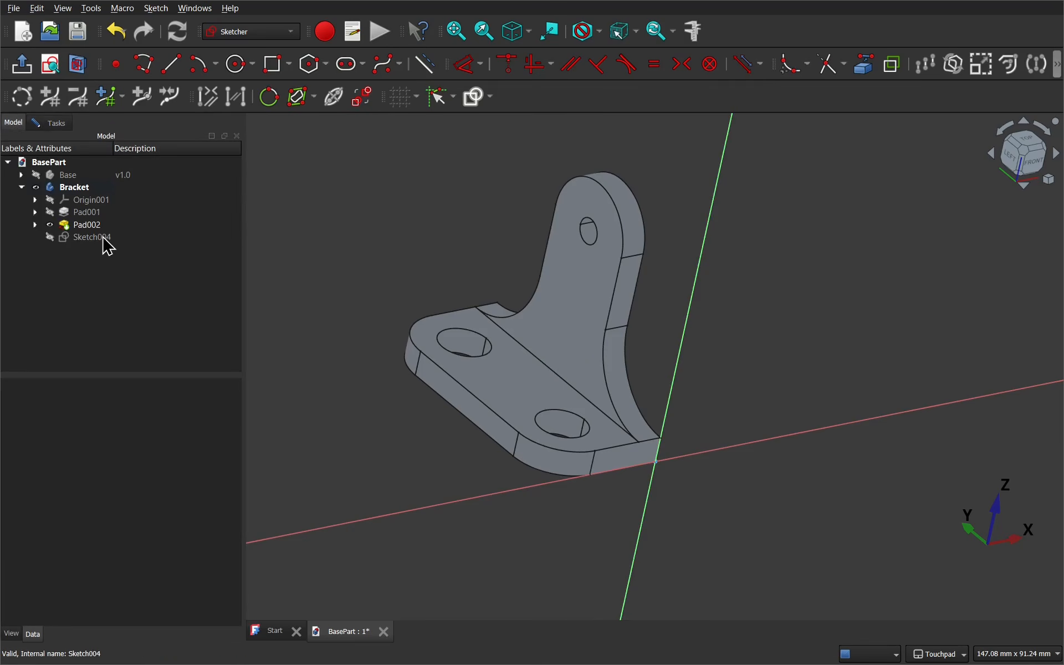
left_click(76, 238)
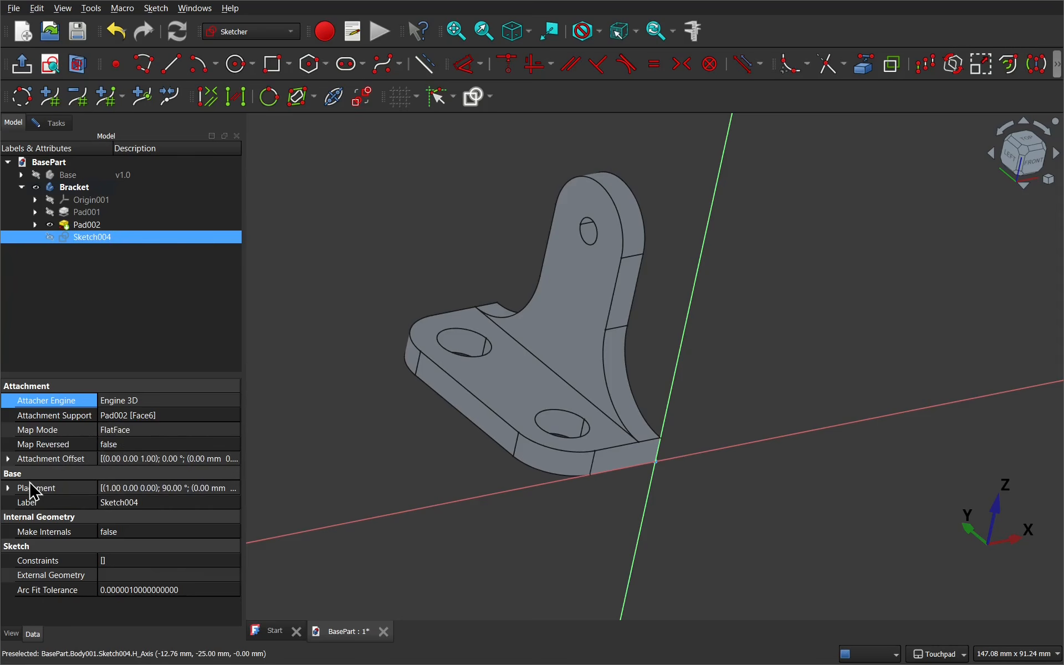
left_click(7, 459)
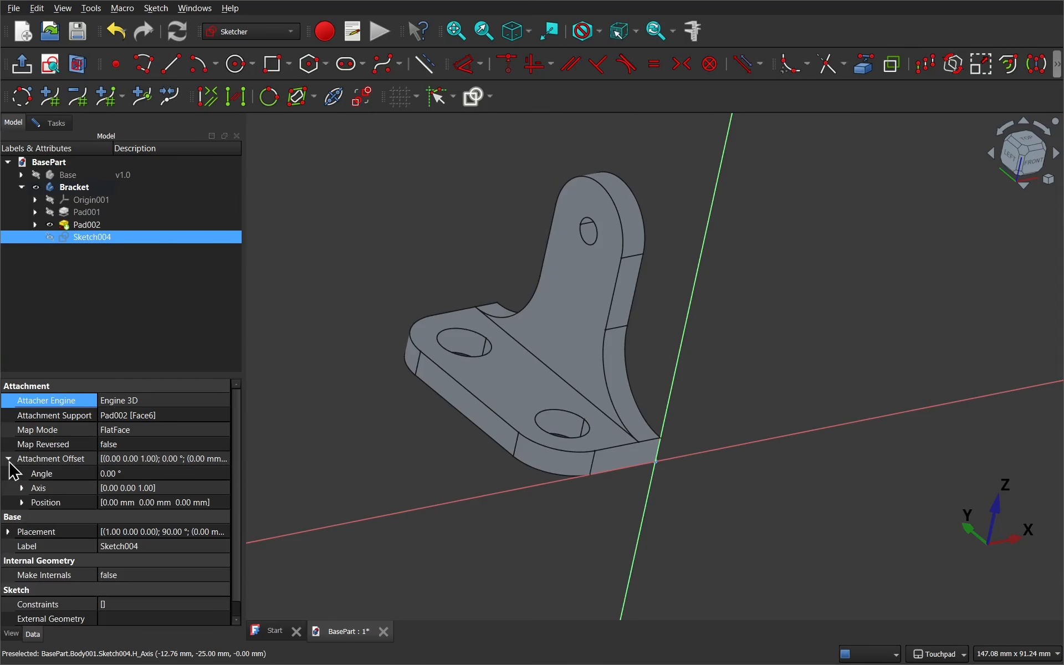
left_click(21, 502)
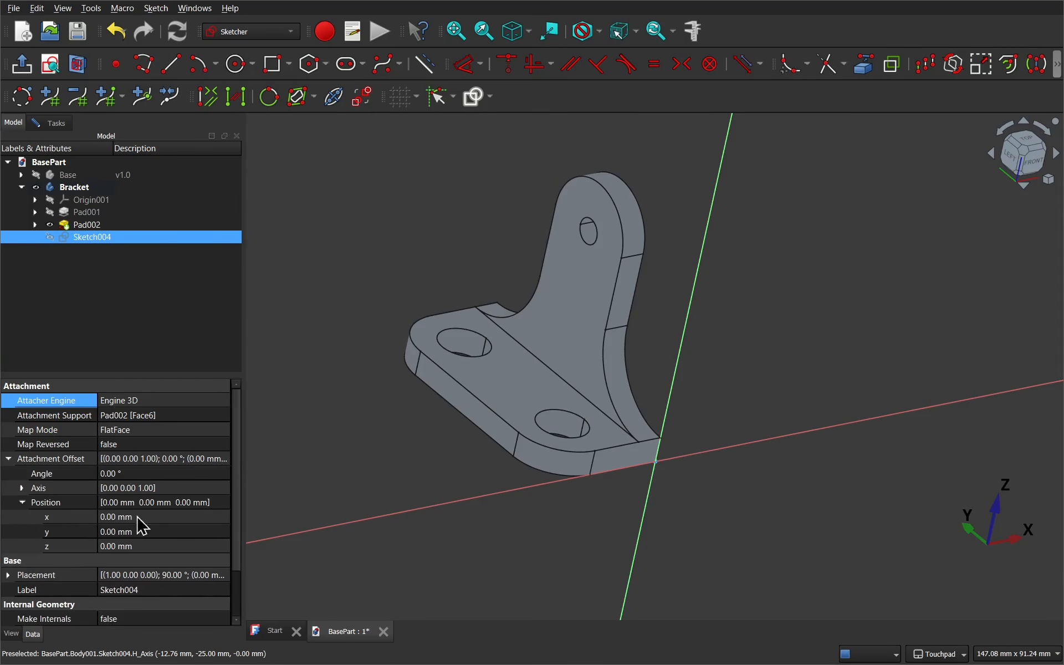
left_click(156, 545)
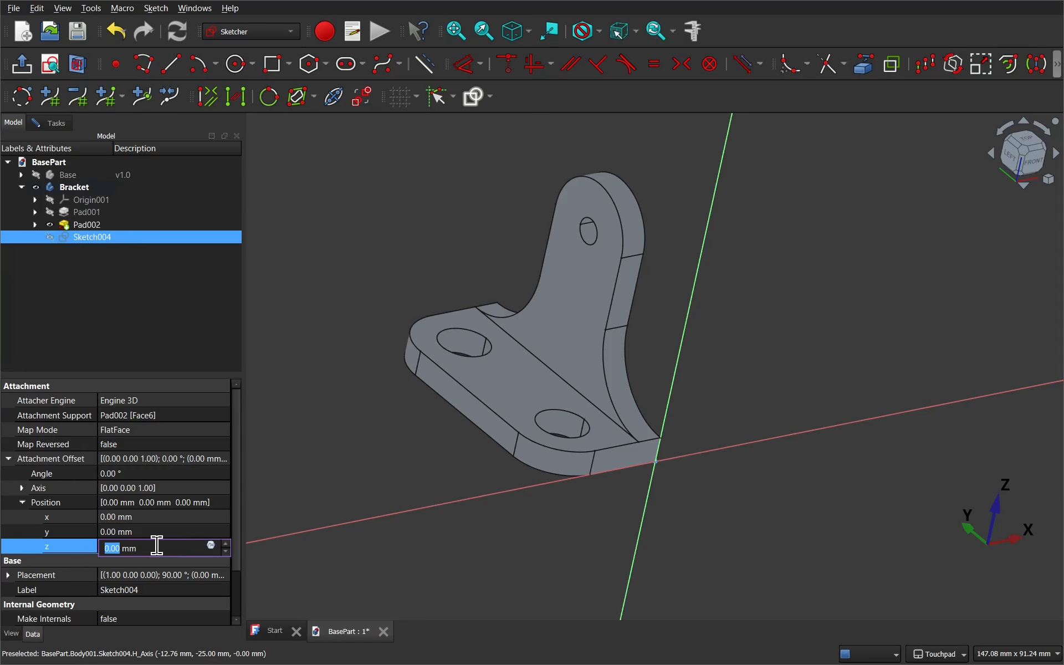
scroll(157, 546, "down", 4)
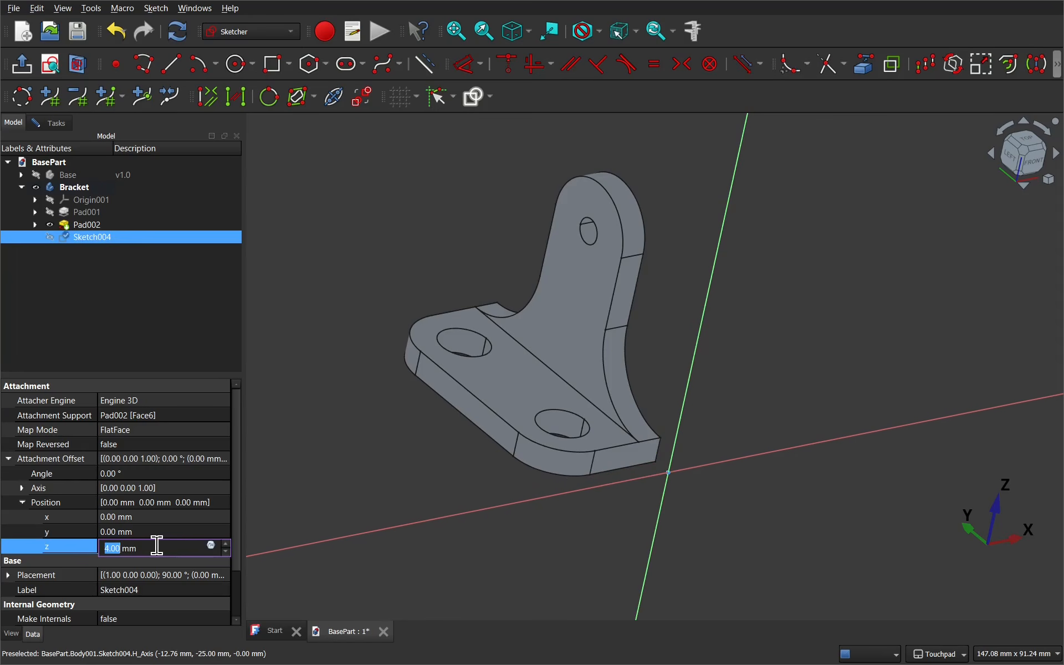
scroll(157, 545, "down", 20)
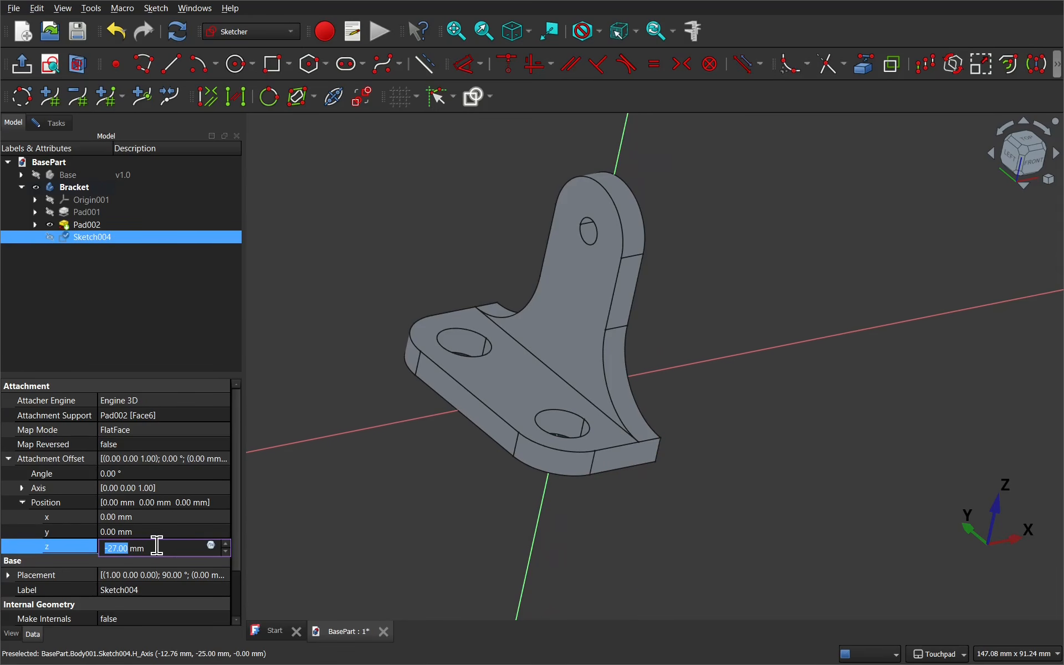
type("-25")
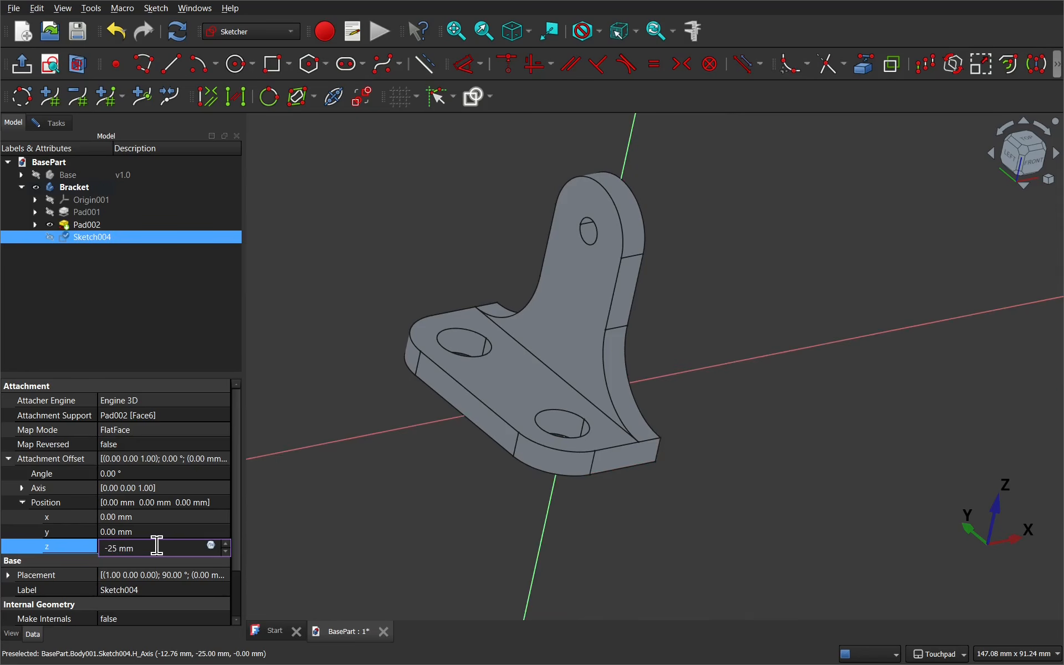
key("Return")
left_click(55, 124)
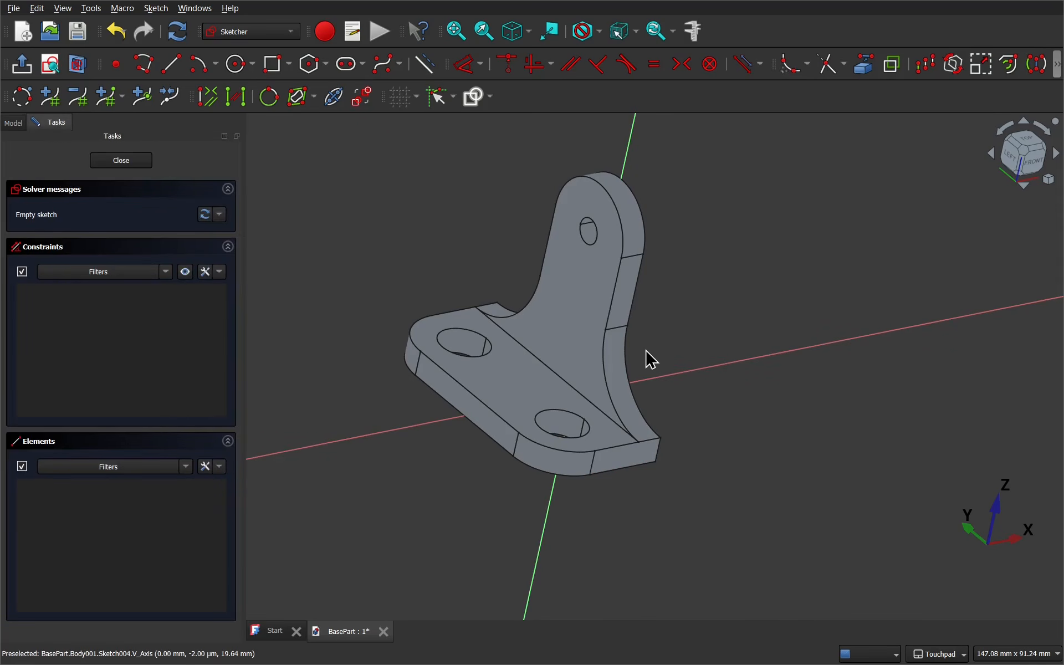
Step: Turn on the section view at the sketch plane and inspect the cut bracket at an angle and from the front
left_click_drag(681, 367, 617, 415, "alt")
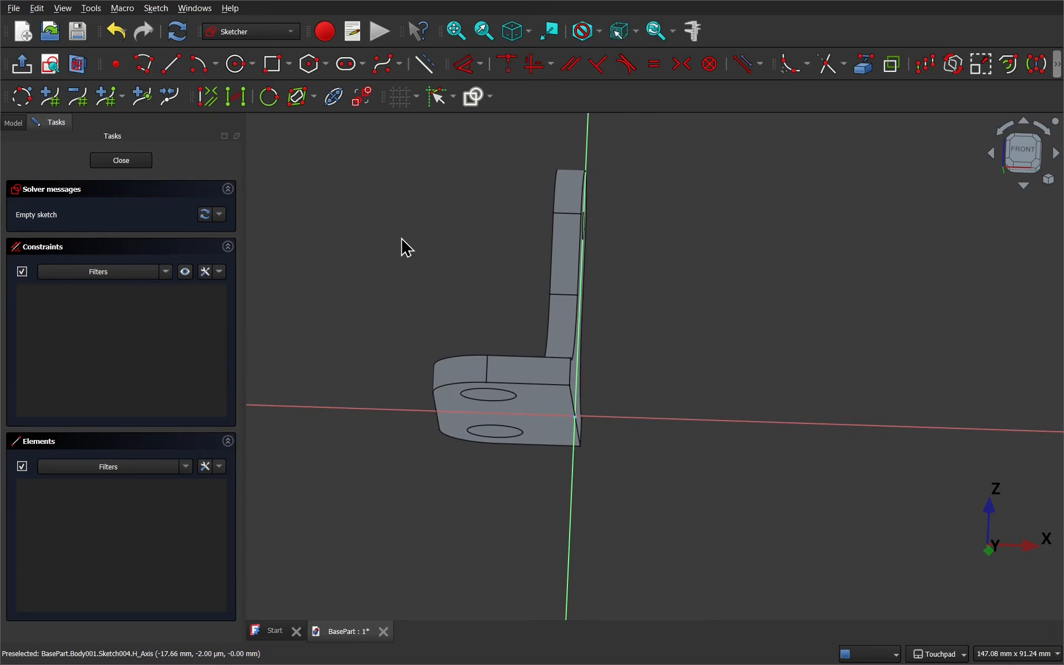
left_click(77, 65)
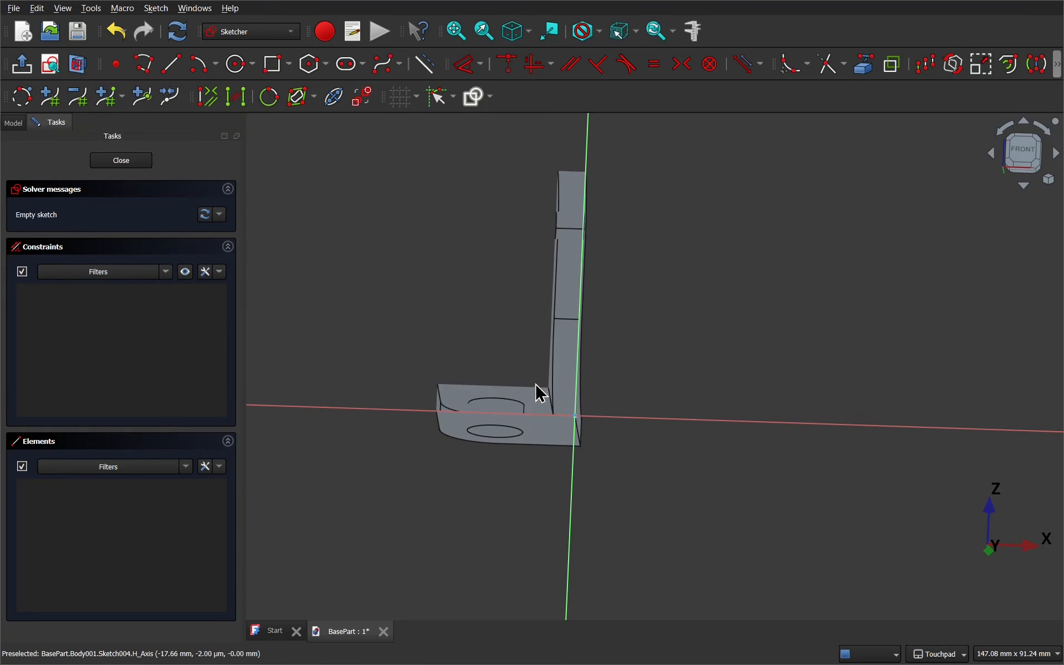
left_click_drag(537, 386, 599, 431, "shift")
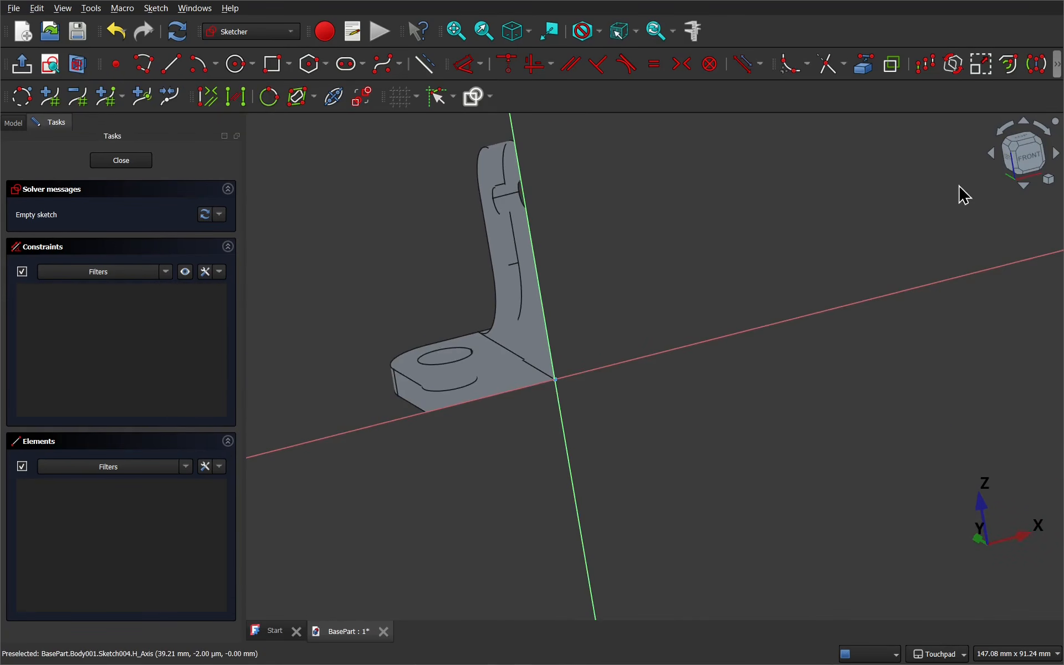
left_click(1028, 160)
middle_click_drag(656, 315, 774, 368, "shift")
scroll(774, 367, "up", 1)
scroll(778, 377, "up", 1)
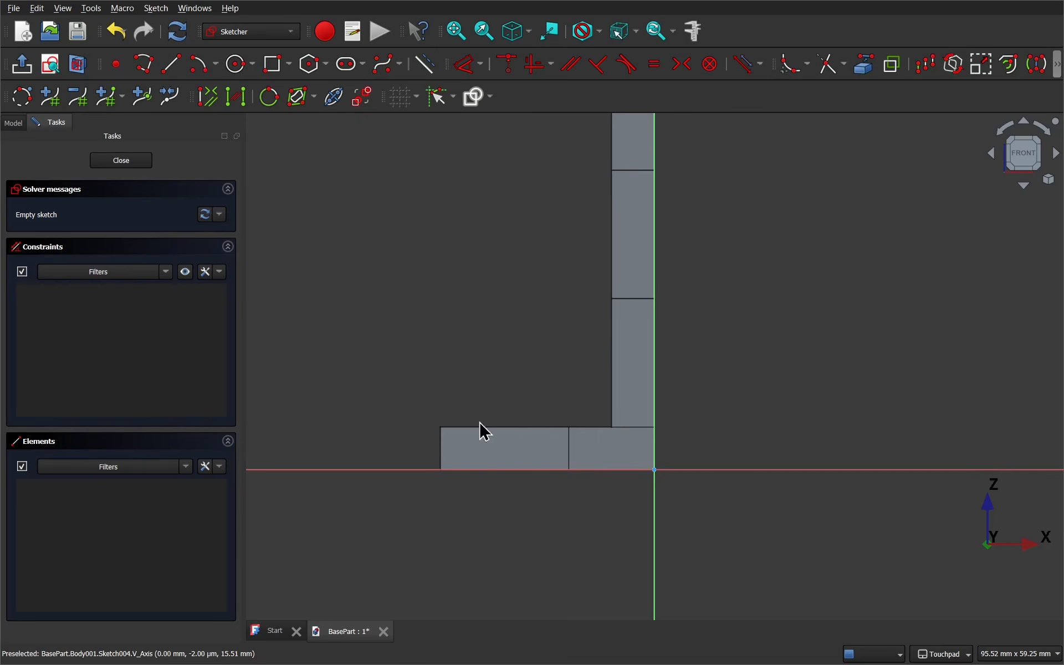
Step: Project the base plate's outer upper edge and the upright's straight inner side edge into the sketch as external geometry
middle_click_drag(530, 368, 594, 397)
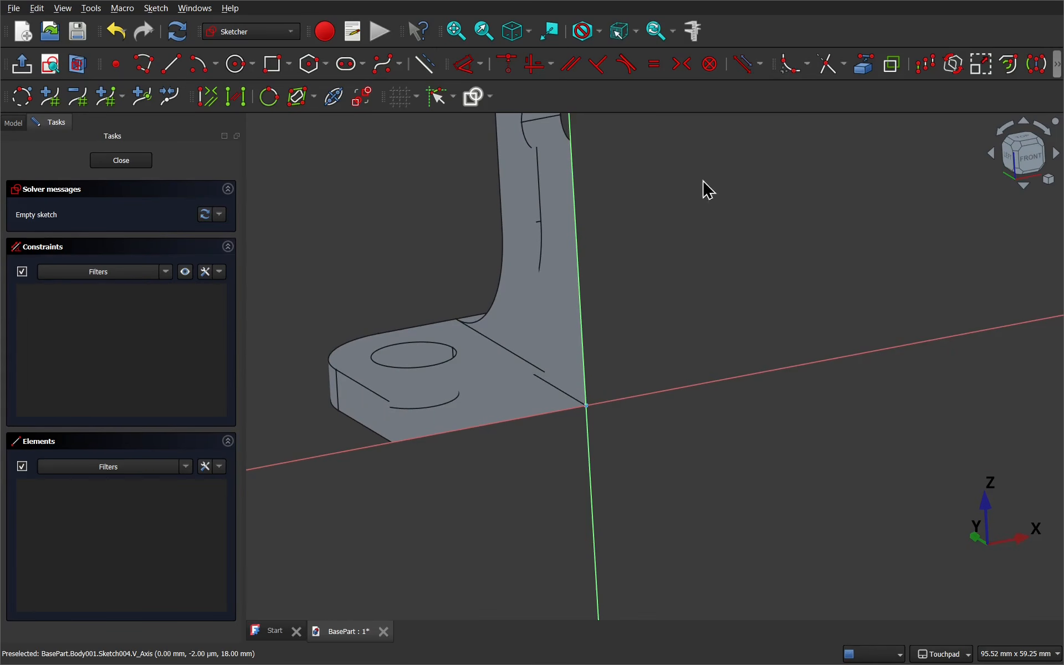
left_click(864, 66)
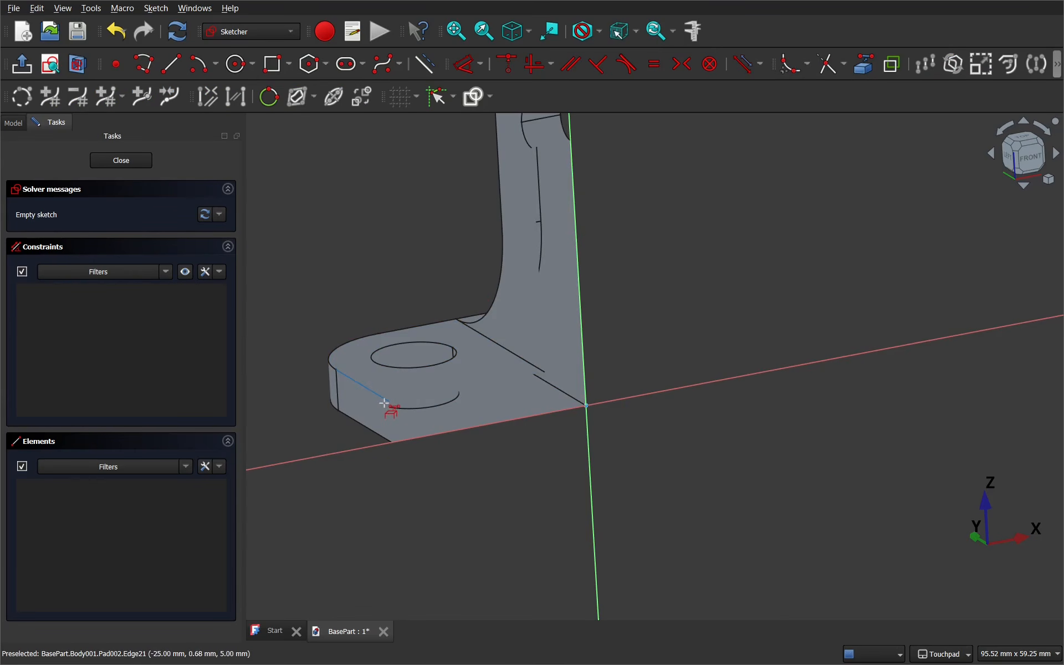
left_click(385, 403)
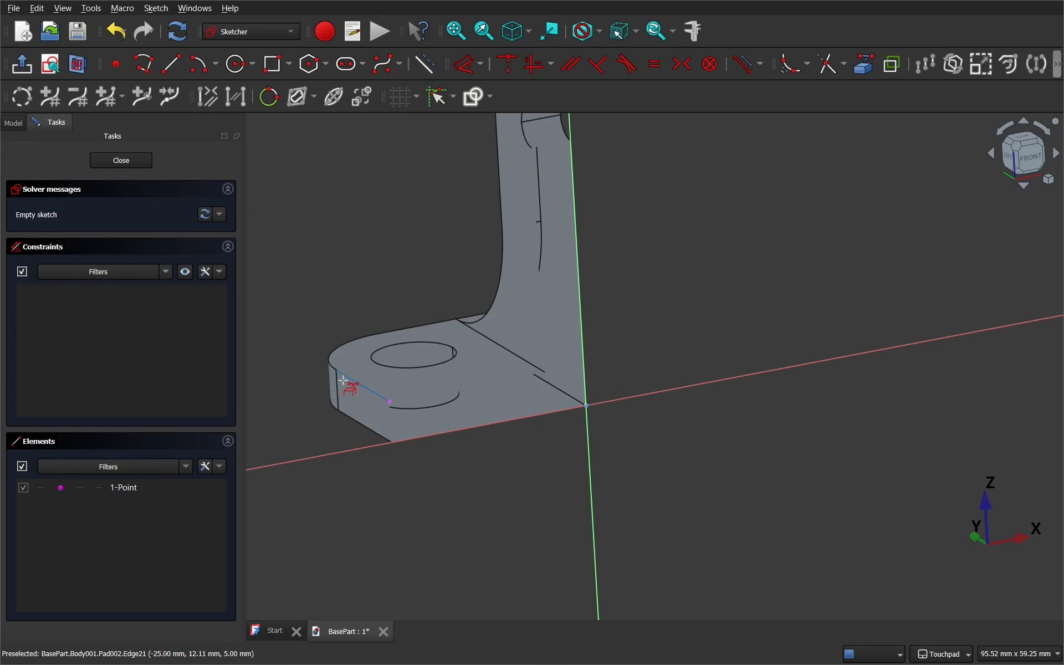
left_click_drag(552, 512, 663, 231, "alt")
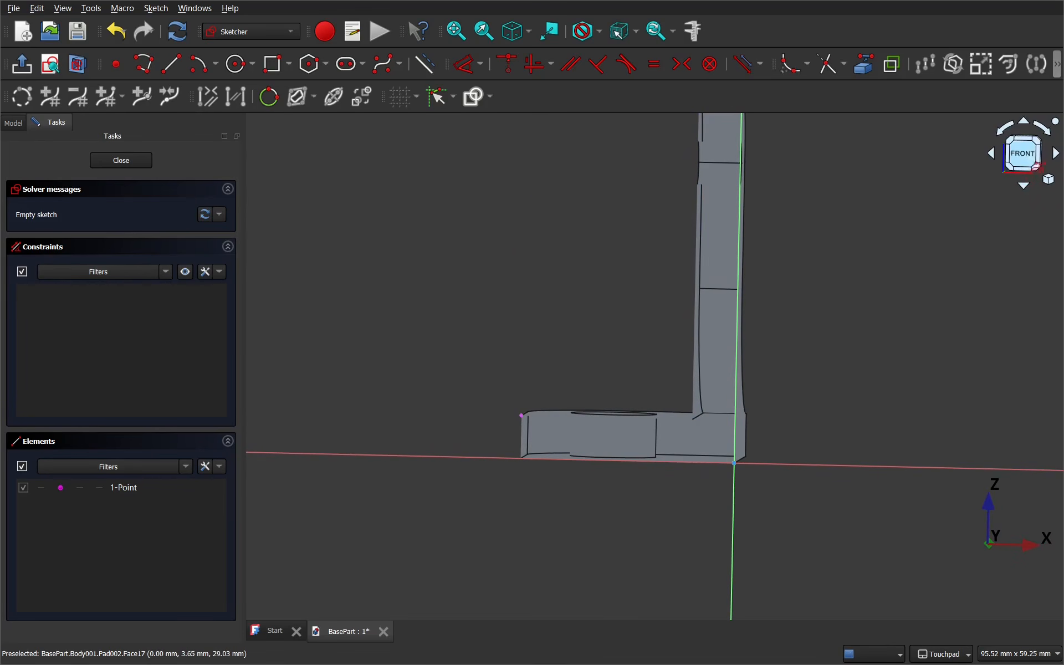
left_click(1034, 160)
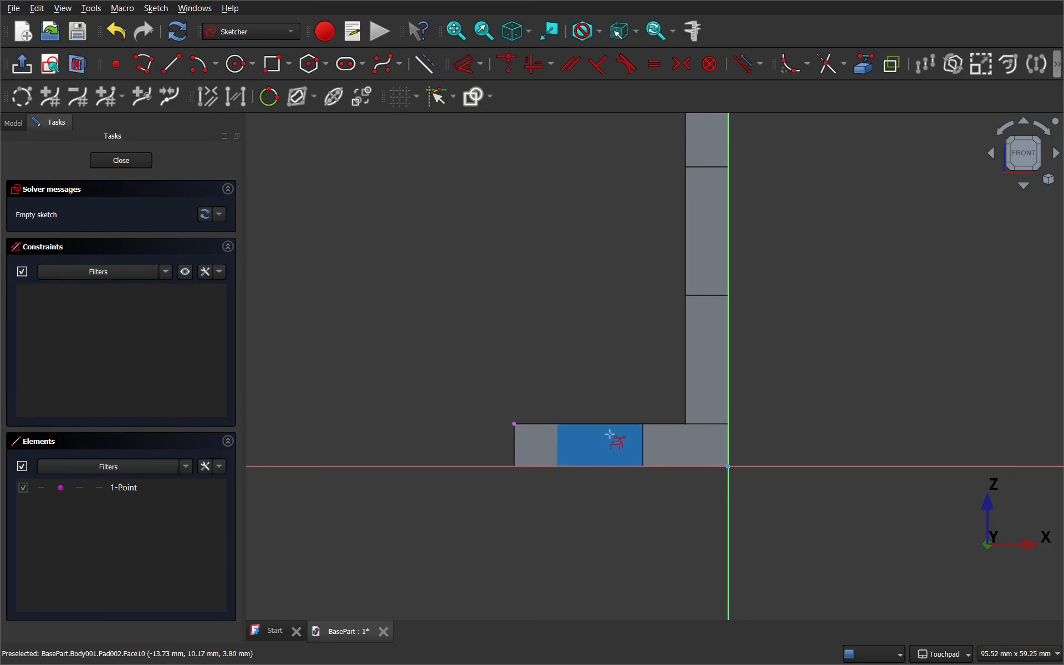
left_click_drag(610, 434, 565, 320, "alt")
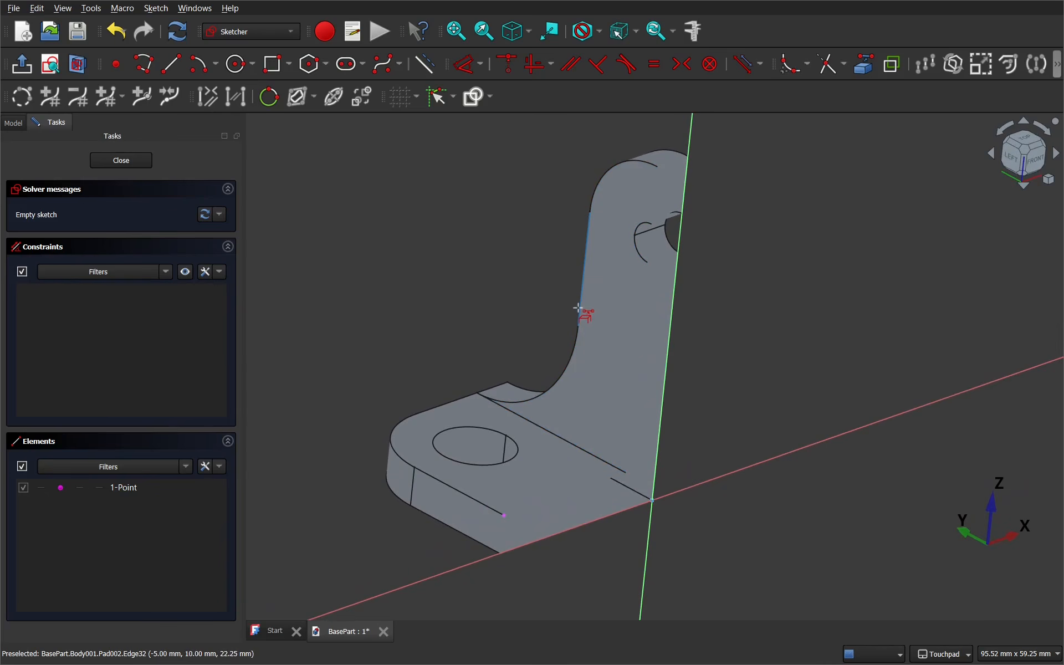
left_click(579, 299)
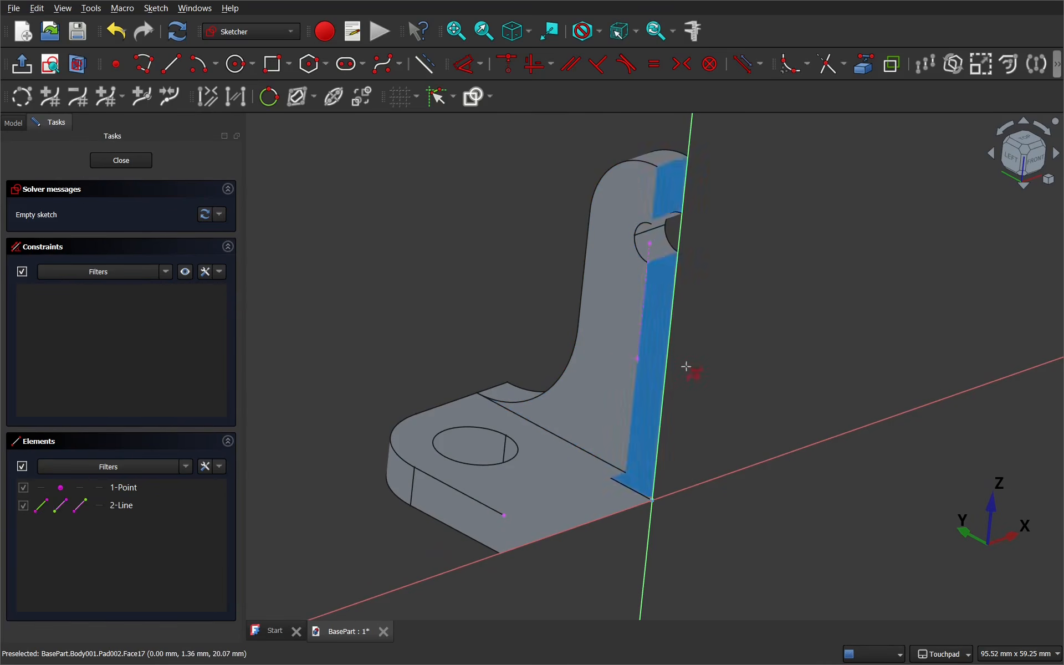
Step: Draw a closed polyline triangle from the projected point, about 16 mm horizontally along the base, up to the projected upright line and back
left_click_drag(689, 368, 748, 194, "alt")
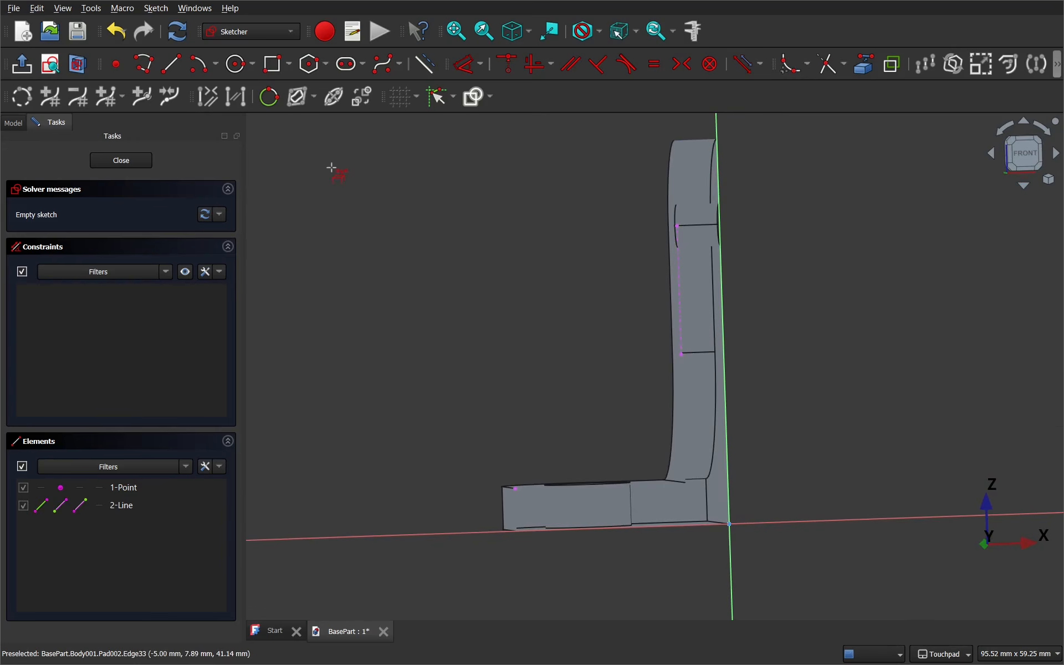
left_click(145, 65)
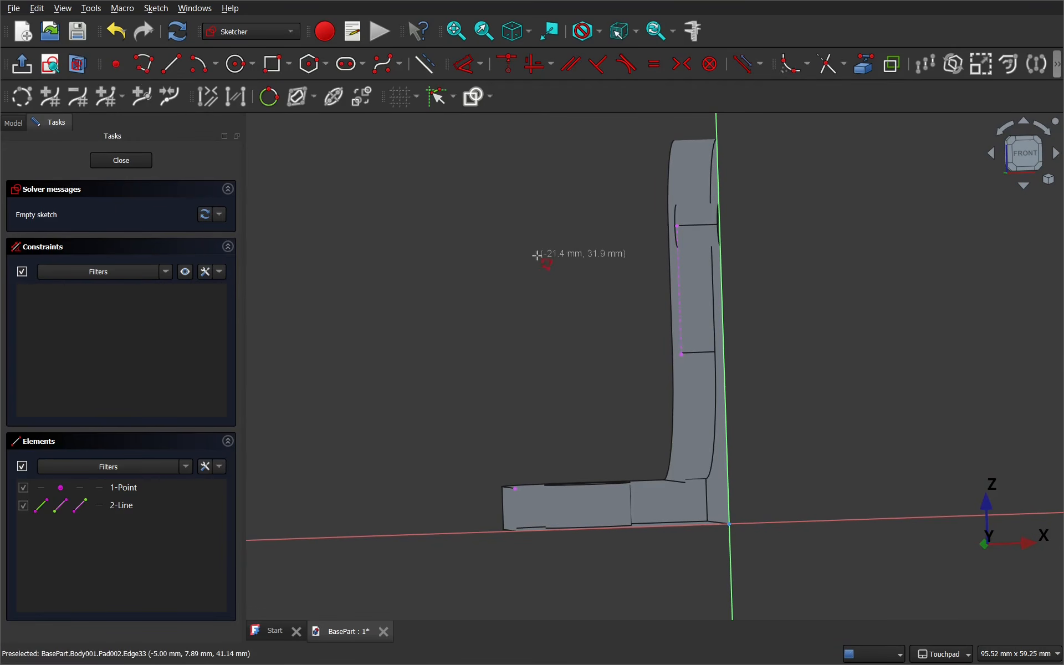
left_click(513, 489)
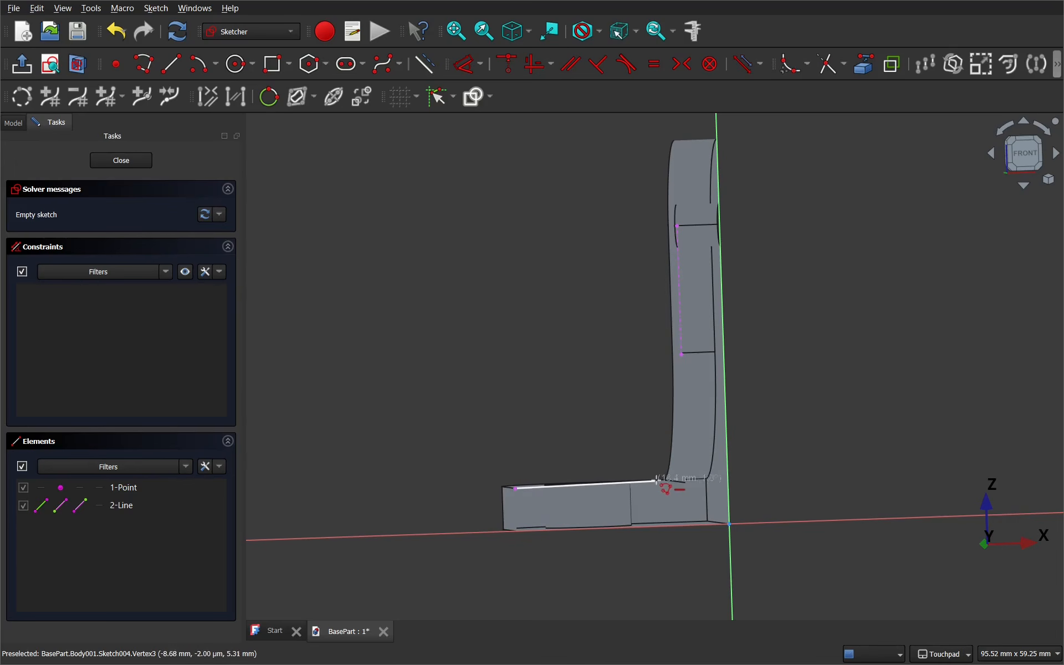
left_click(649, 481)
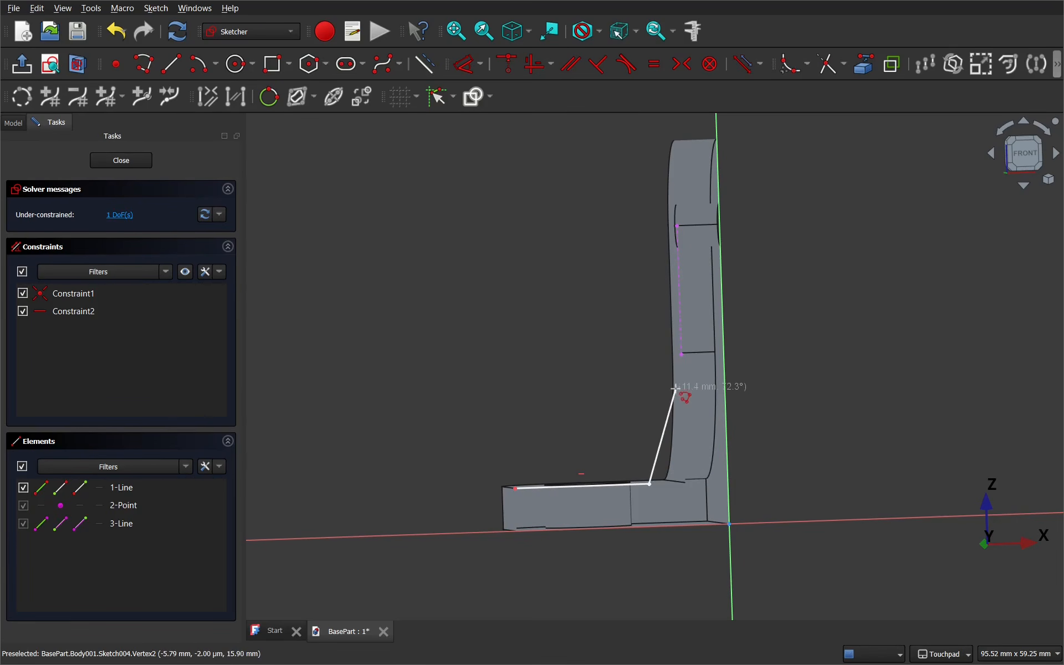
left_click(678, 281)
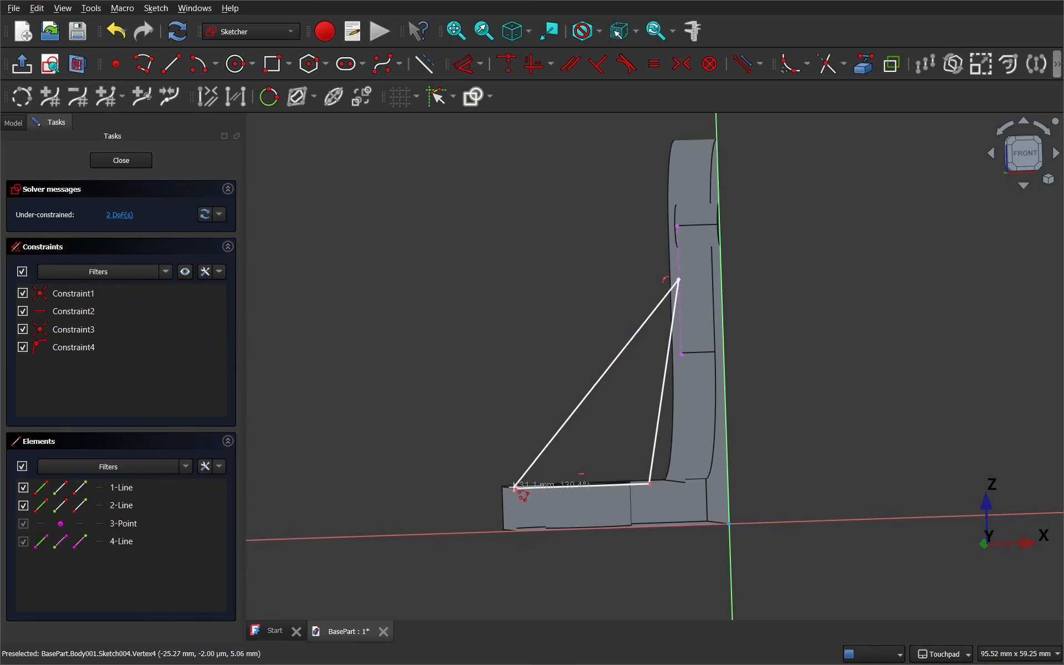
left_click(517, 488)
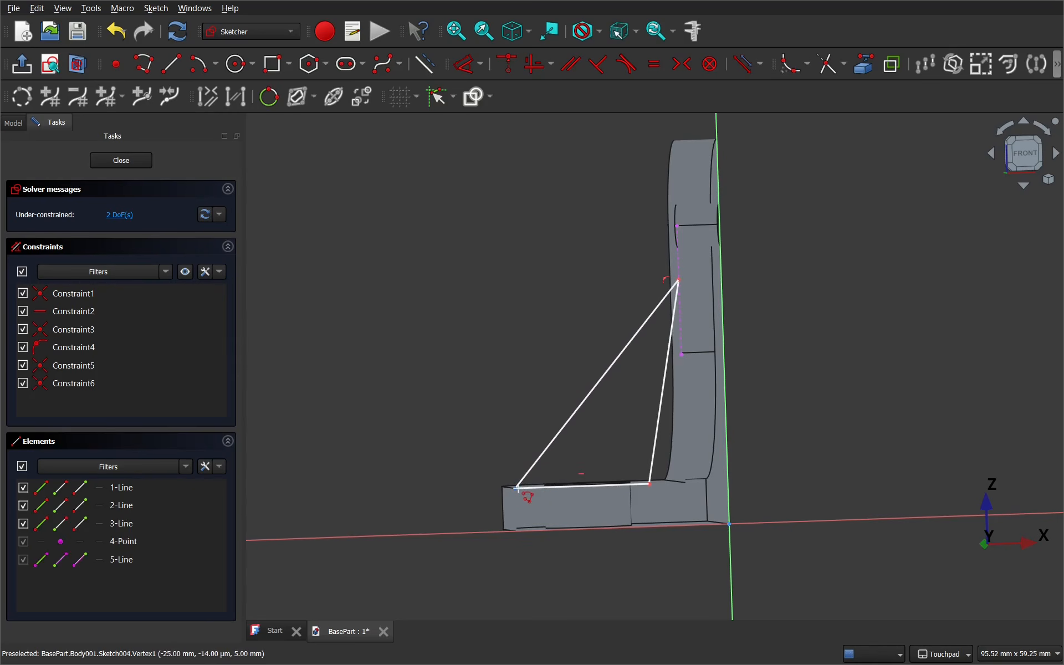
right_click(508, 316)
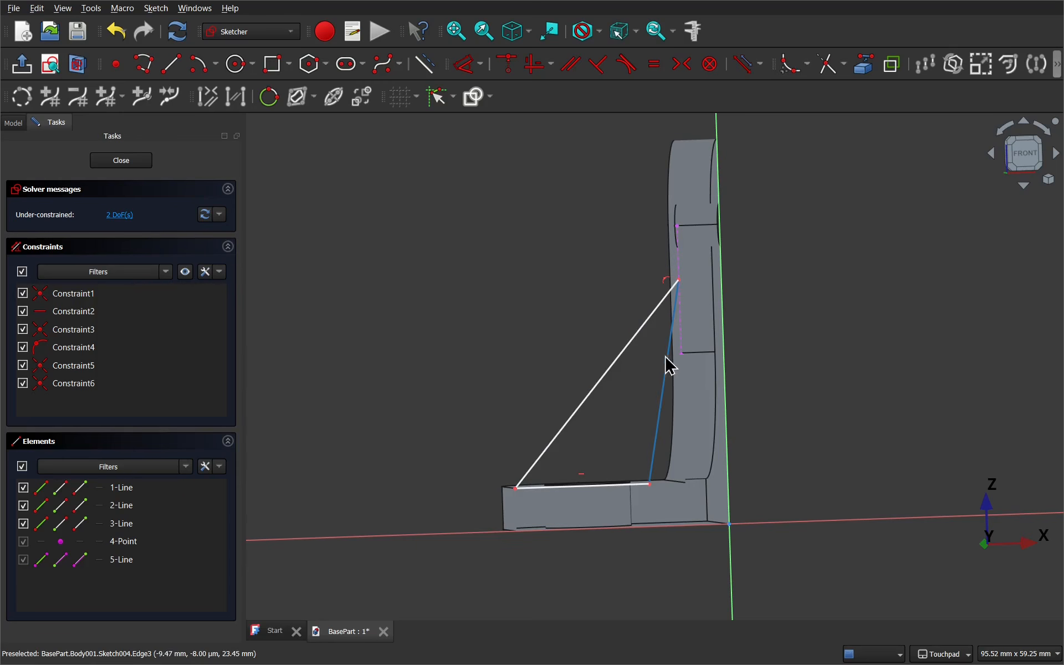
Step: Constrain the triangle's side beside the upright to be vertical
left_click(661, 418)
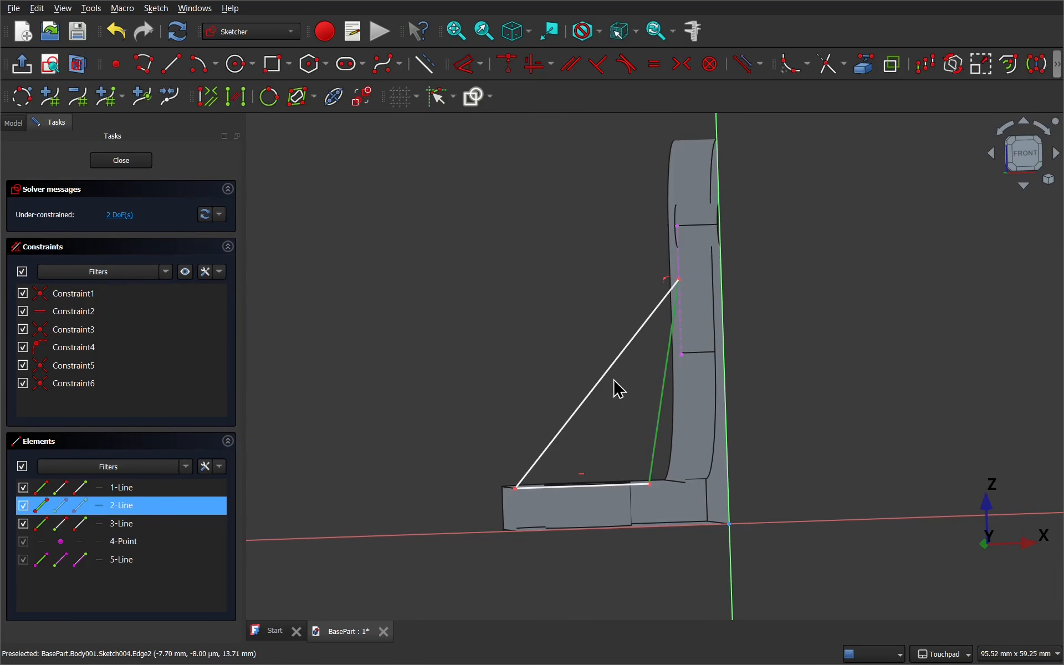
left_click(534, 73)
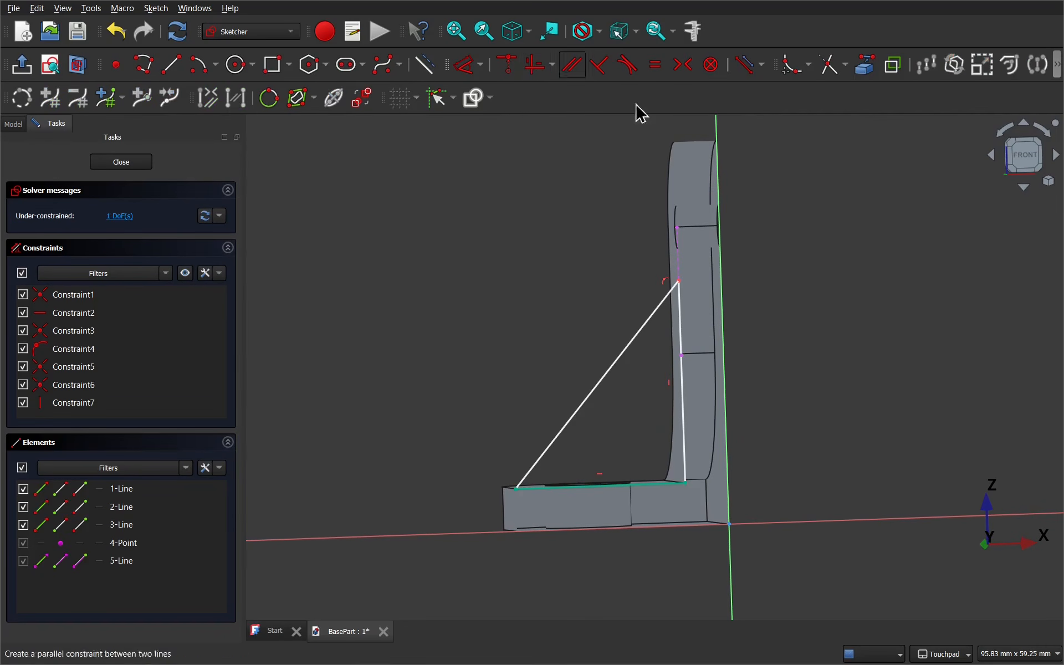
mouse_move(674, 404)
middle_mouse_down("alt")
mouse_move(754, 399)
mouse_move(810, 377)
mouse_move(720, 404)
mouse_move(650, 395)
mouse_move(657, 408)
middle_mouse_up("alt")
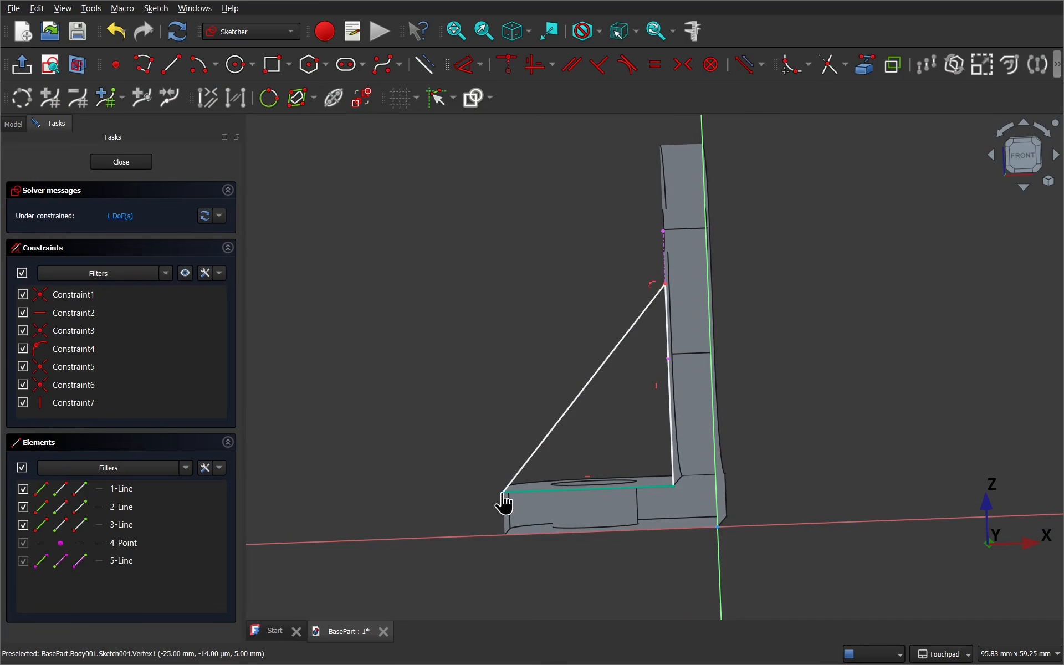
left_click(531, 489)
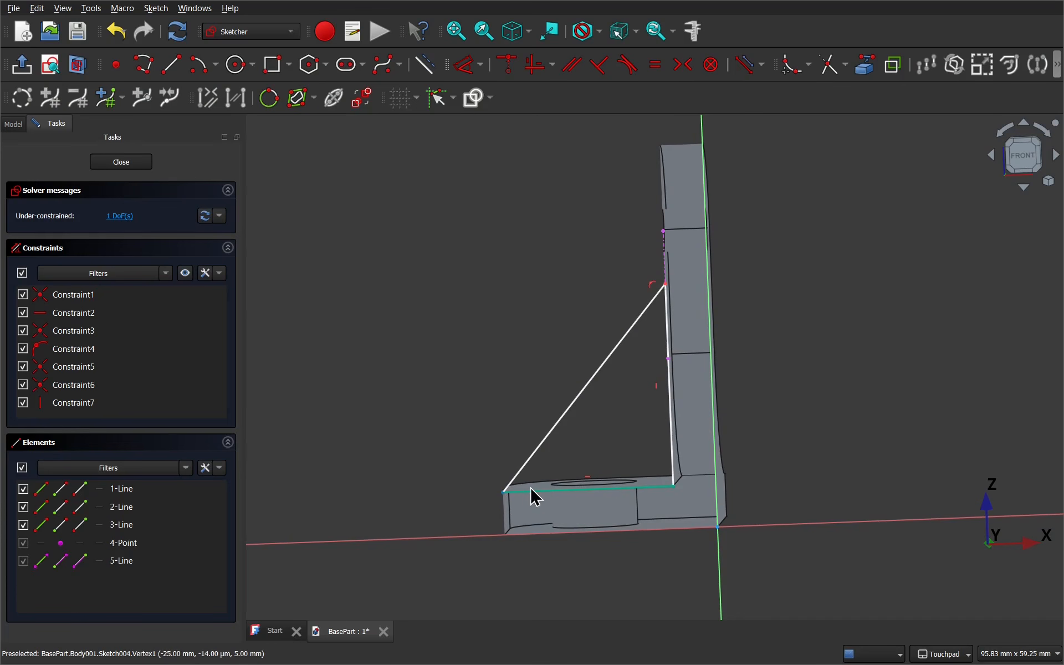
Step: Dimension the triangle's vertical side to 25 mm and close the sketch
left_click(674, 392)
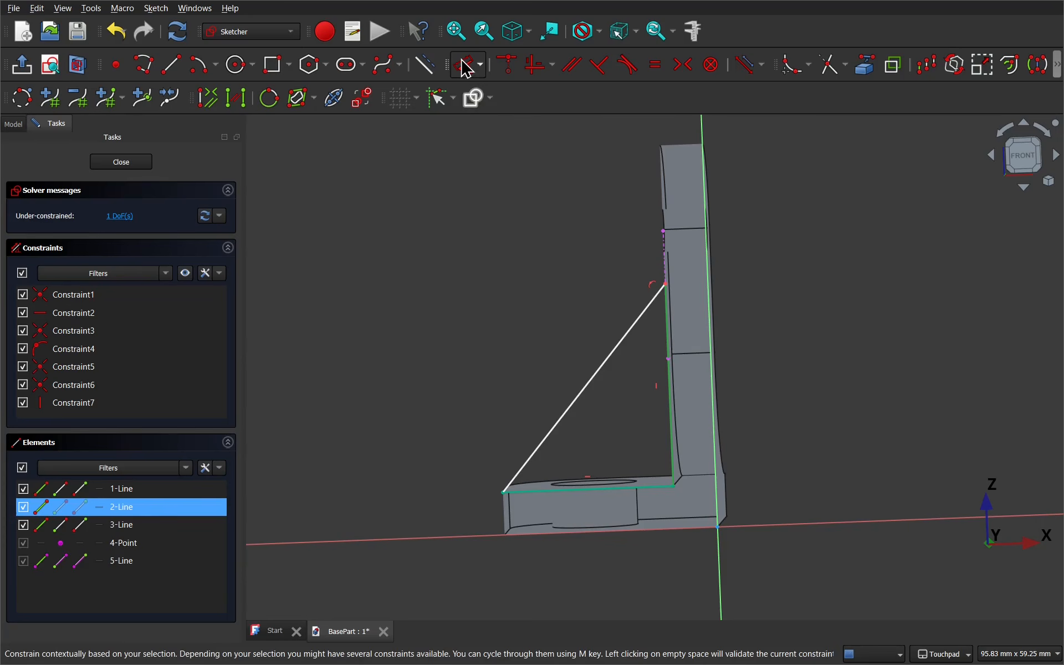
left_click(467, 69)
left_click(804, 368)
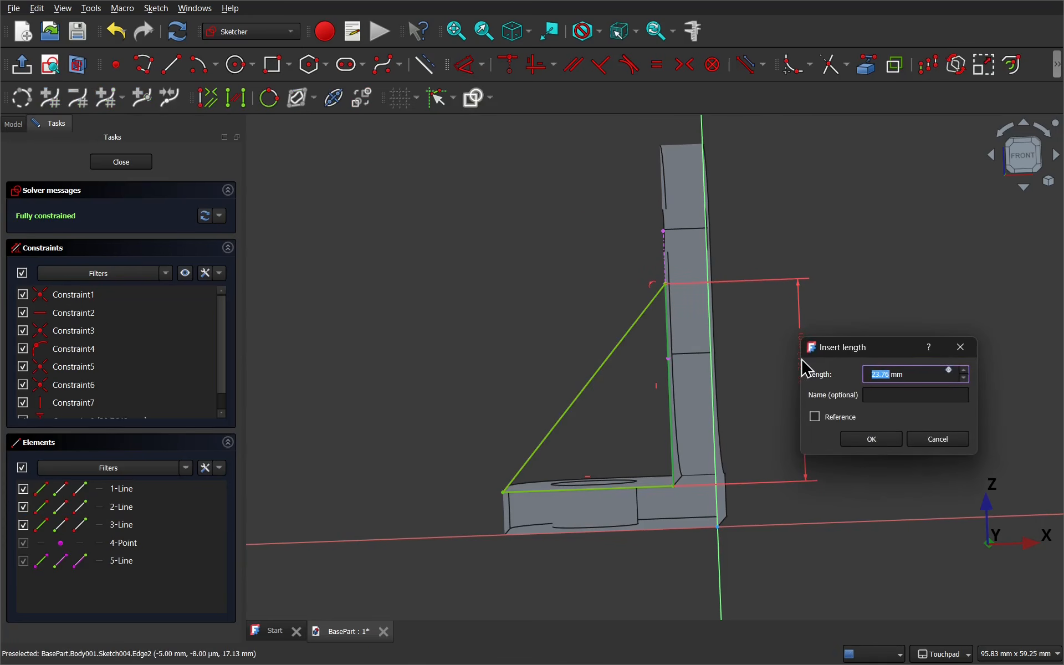
key("Return")
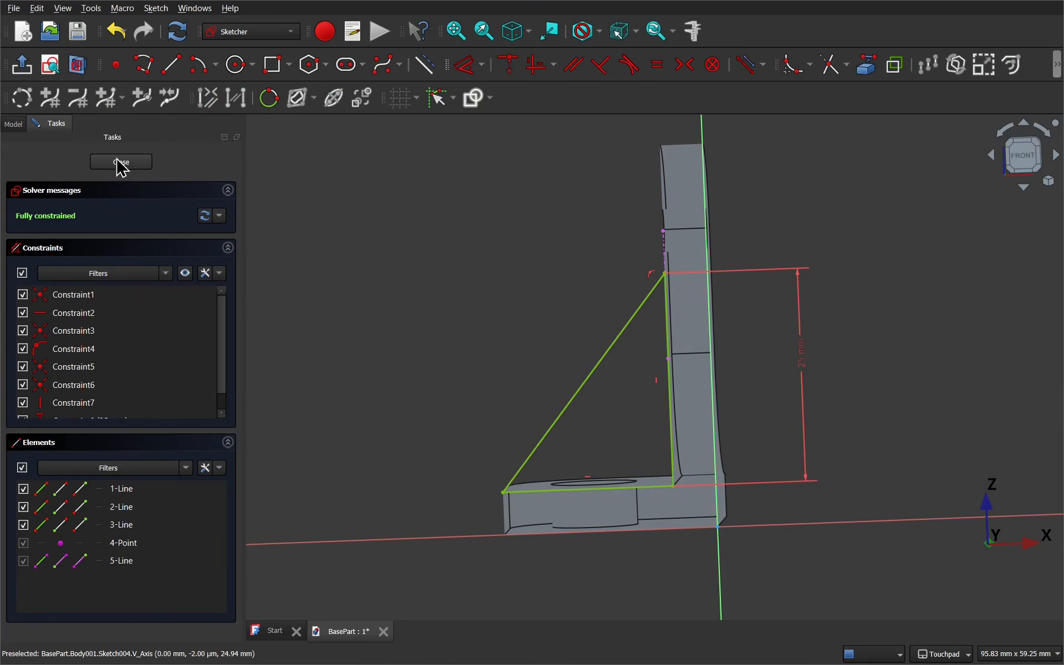
left_click(118, 166)
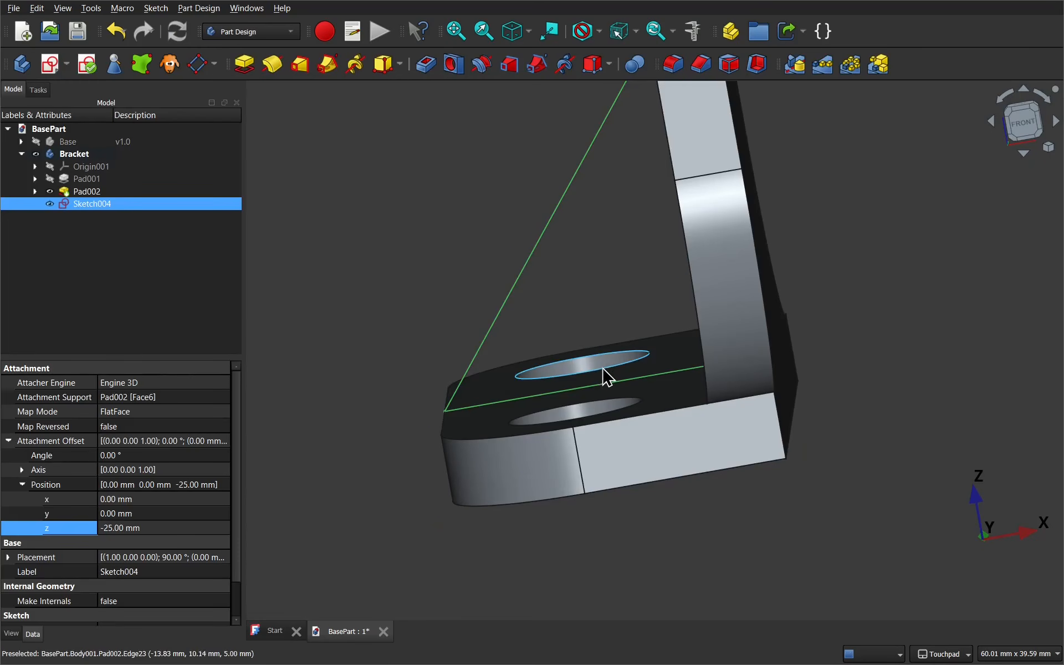
Step: Pad the triangle sketch 5 mm, symmetric to its plane, to form the gusset between the base plate and the upright
left_click_drag(635, 408, 762, 387, "shift")
scroll(540, 331, "down", 5)
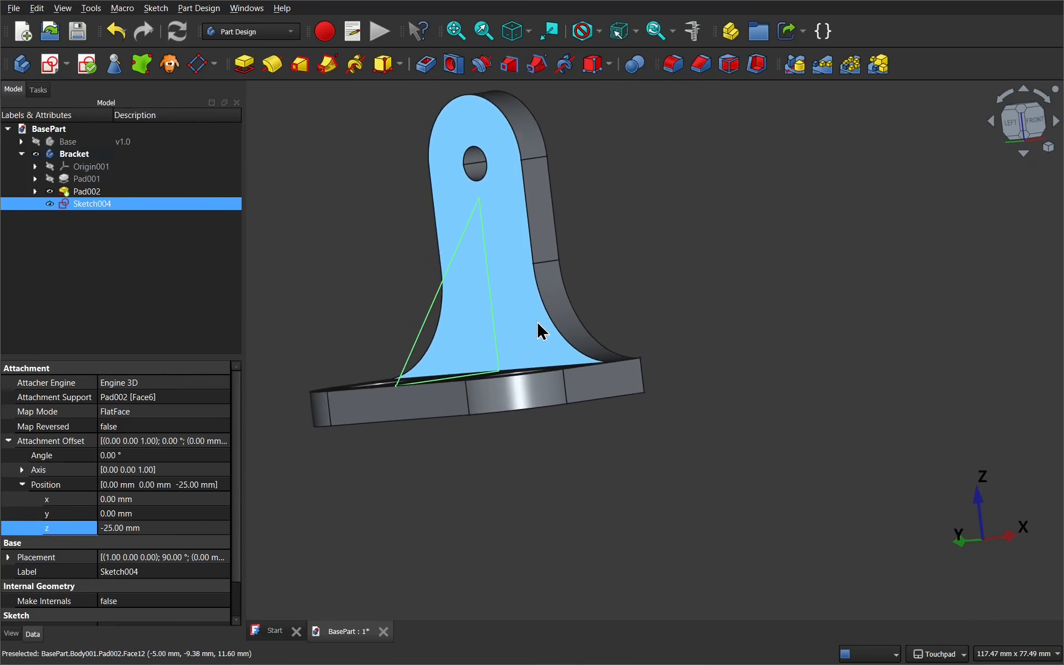
mouse_move(542, 333)
left_mouse_down("shift")
mouse_move(733, 432)
mouse_move(777, 486)
mouse_move(760, 493)
left_mouse_up("shift")
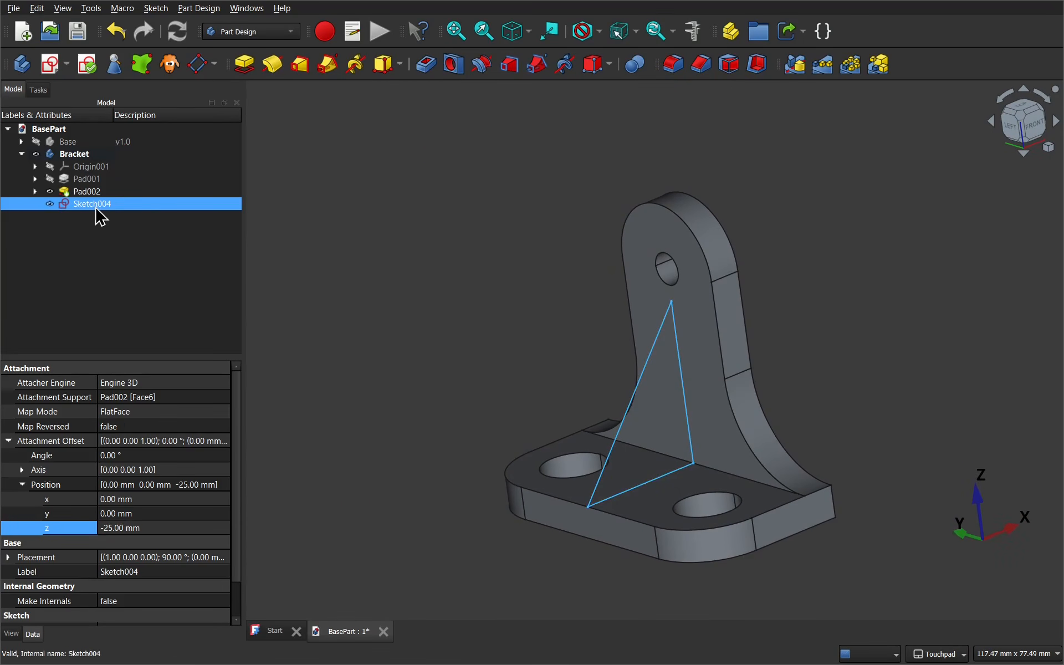
left_click(243, 66)
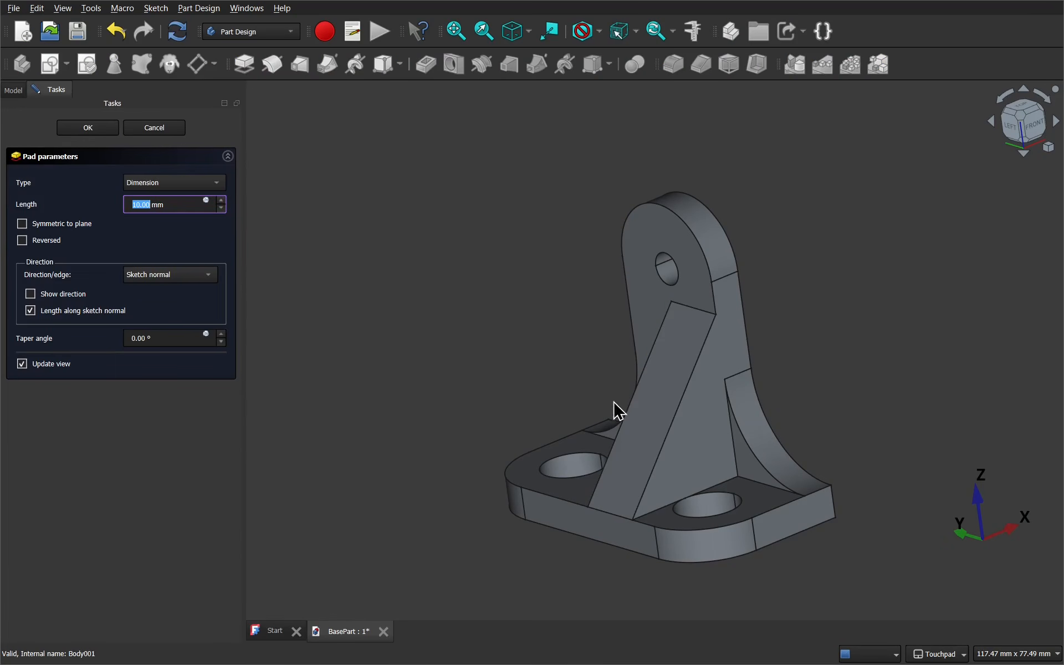
left_click_drag(613, 410, 598, 463, "shift")
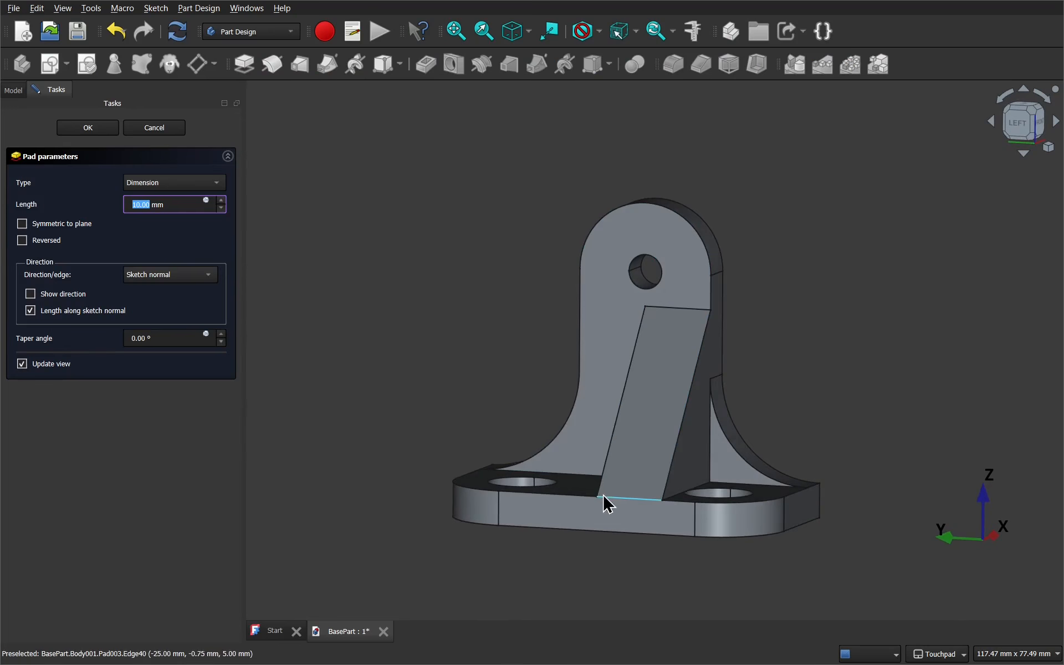
left_click_drag(689, 510, 759, 501, "shift")
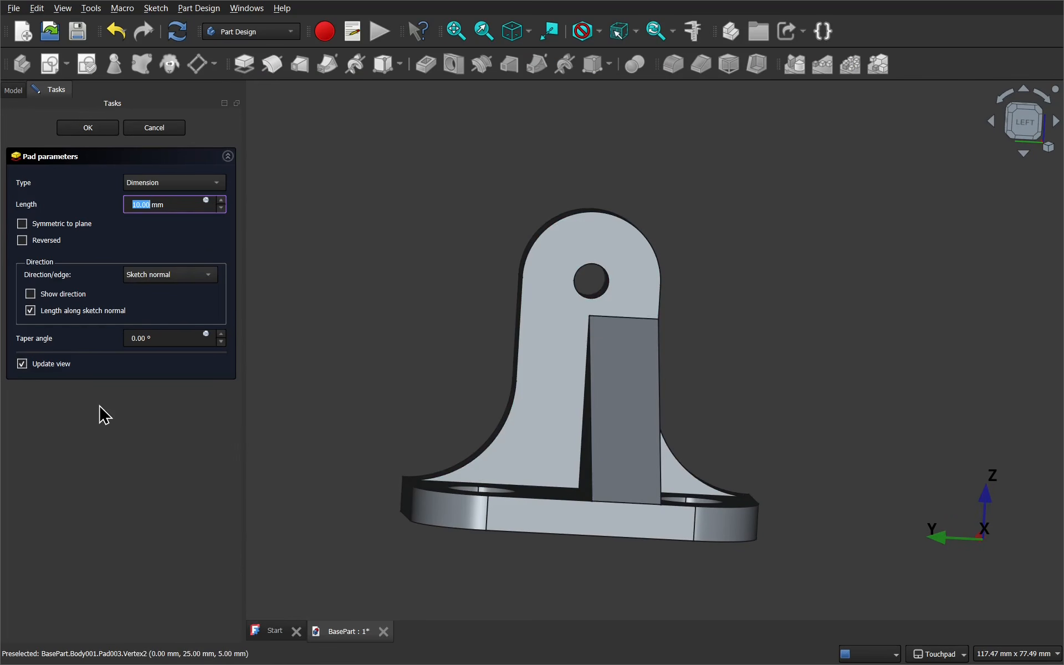
left_click(39, 228)
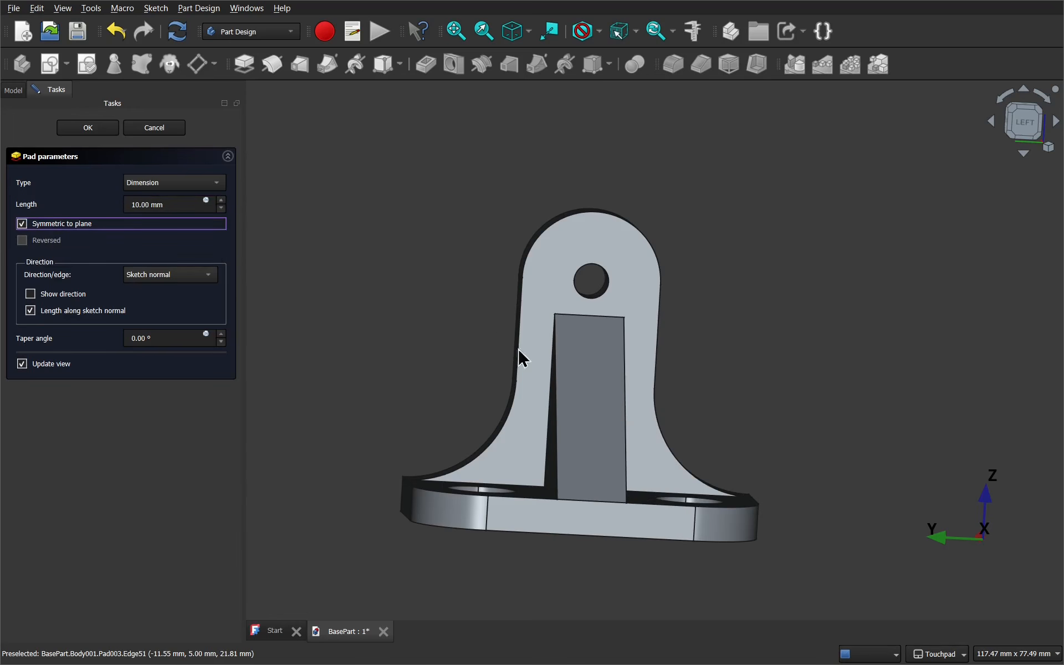
left_click_drag(584, 408, 479, 428, "alt")
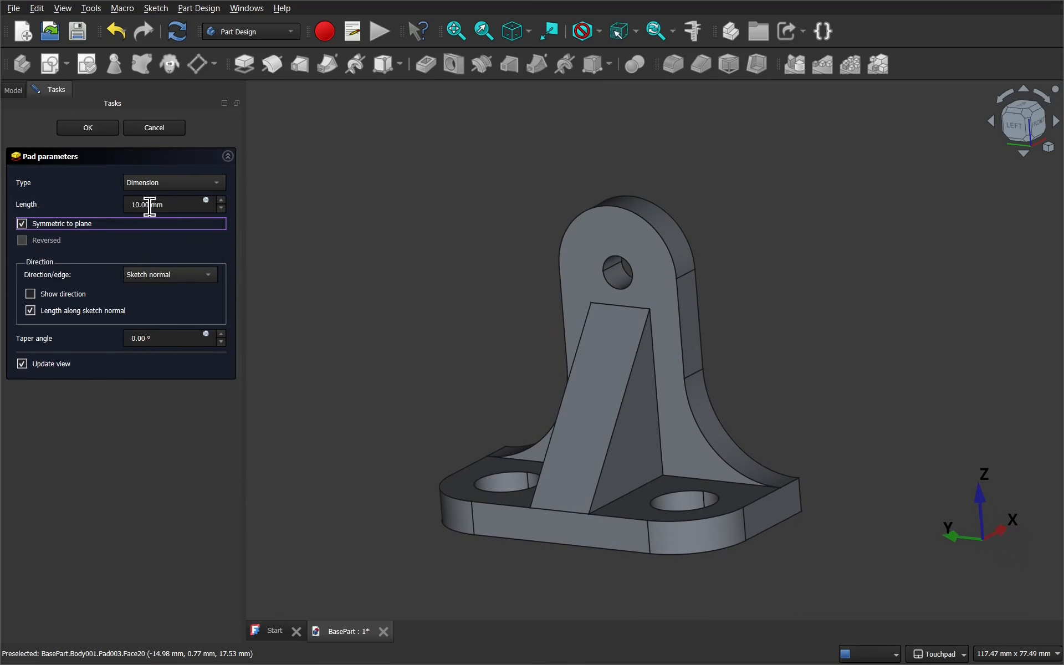
left_click_drag(149, 205, 126, 204)
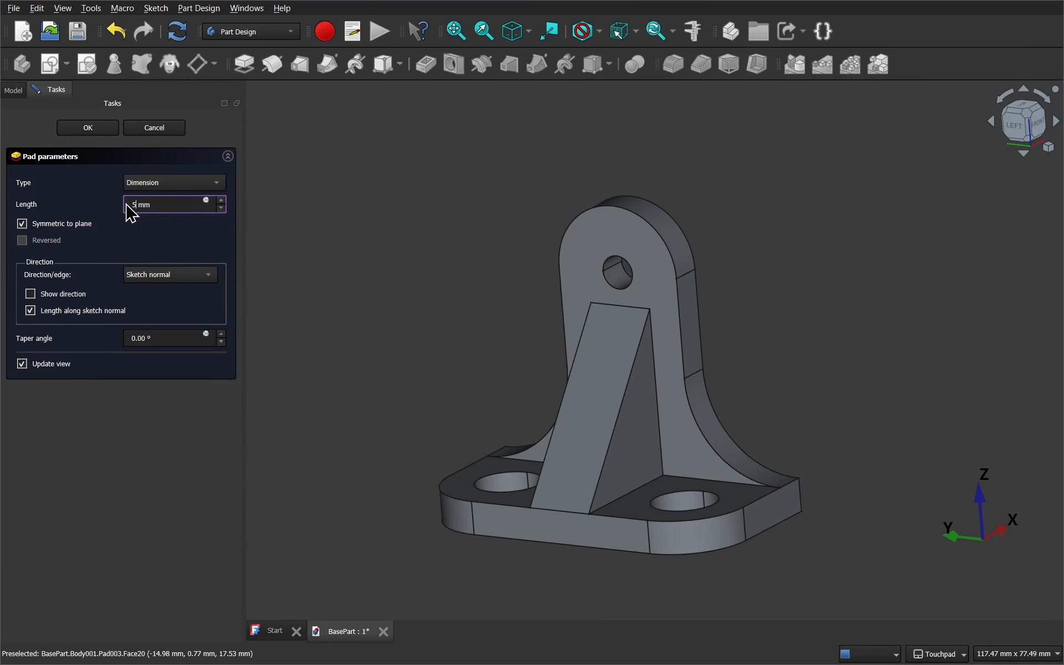
left_click(166, 247)
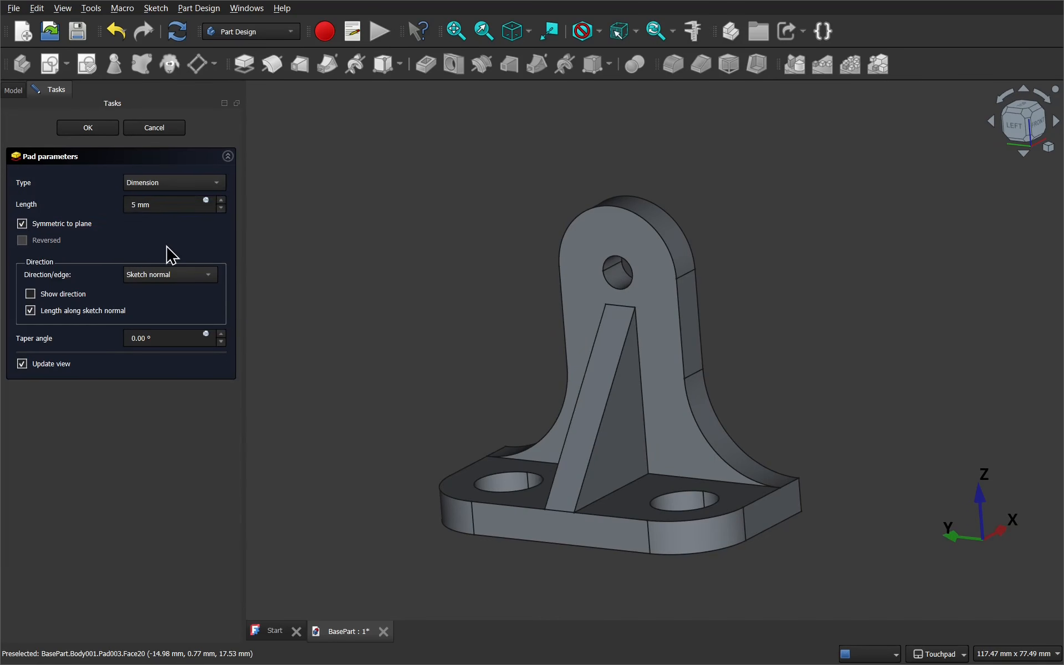
left_click(88, 128)
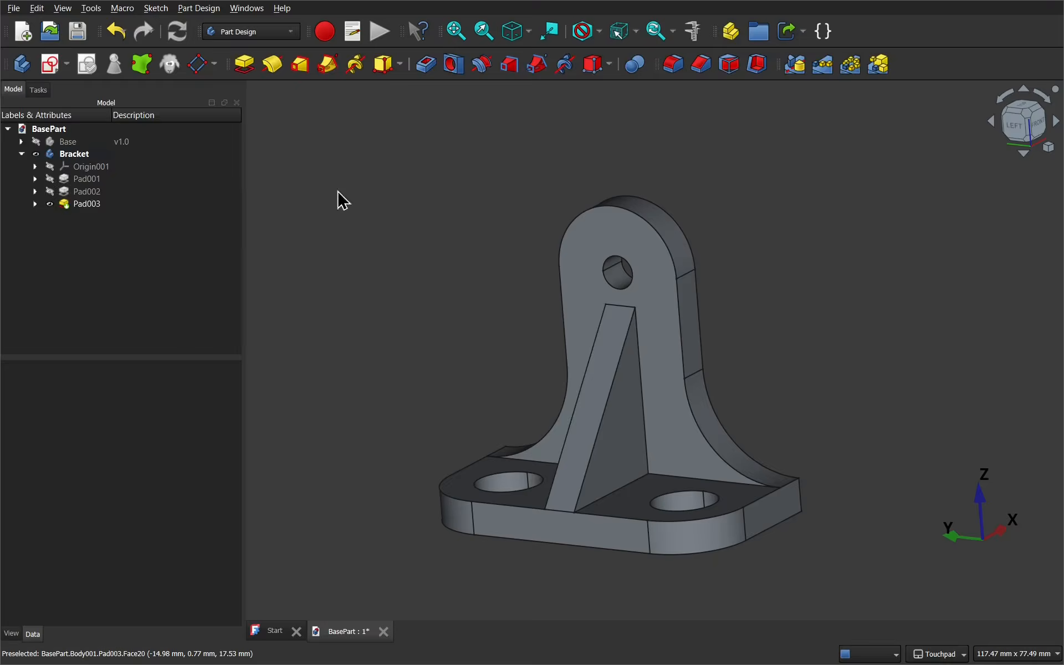
Step: Try a larger length for the upright's pad to test how the gusset adapts, and undo the change
left_click_drag(744, 535, 738, 563, "alt")
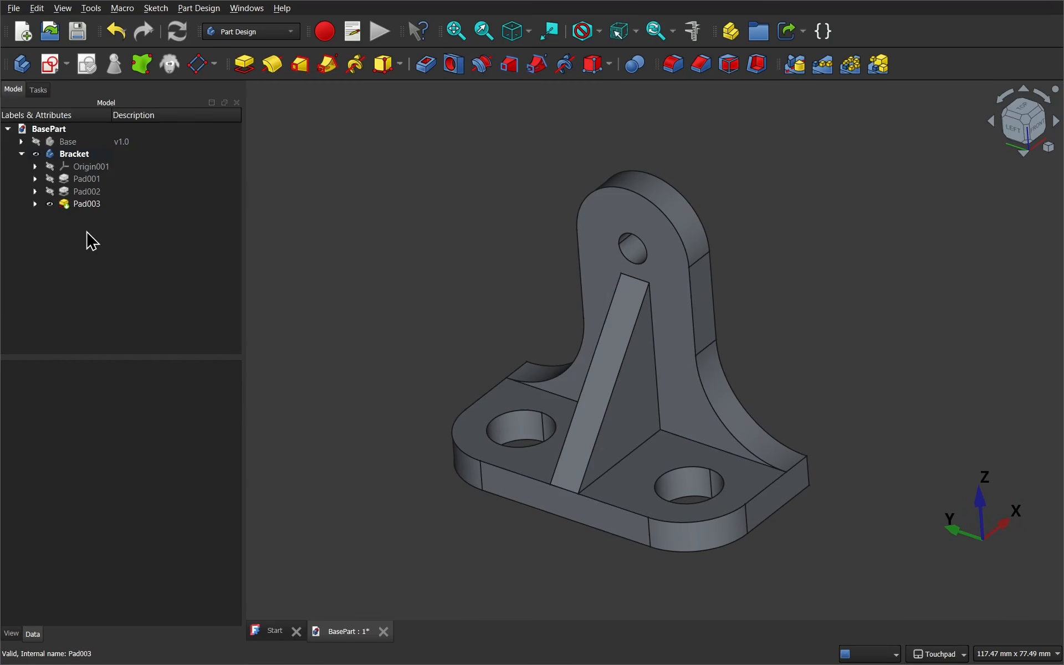
double_click(87, 192)
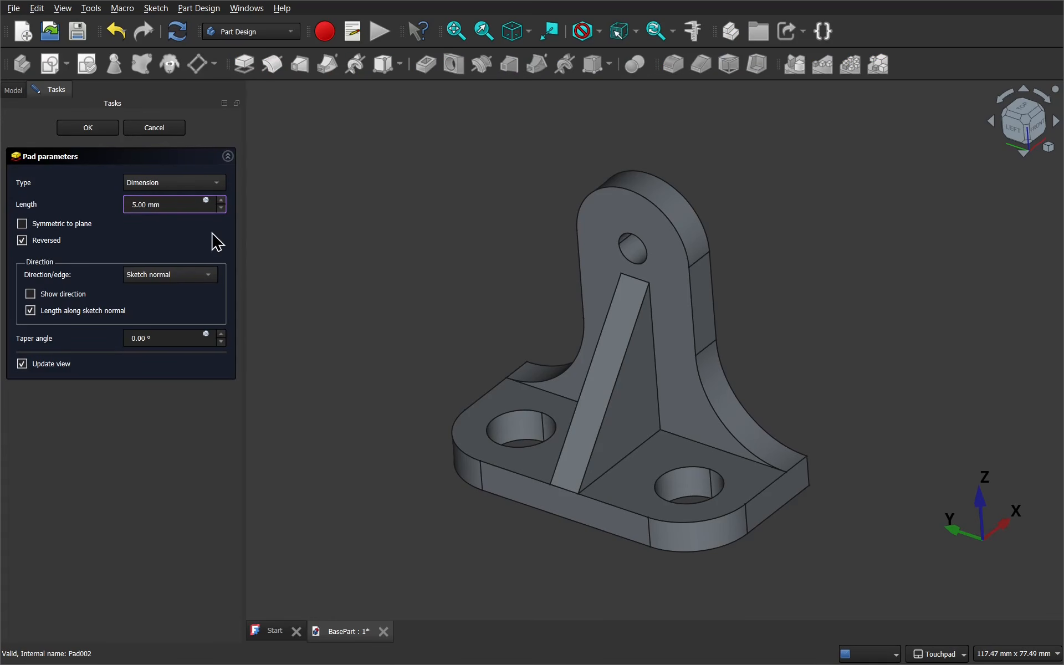
key("Return")
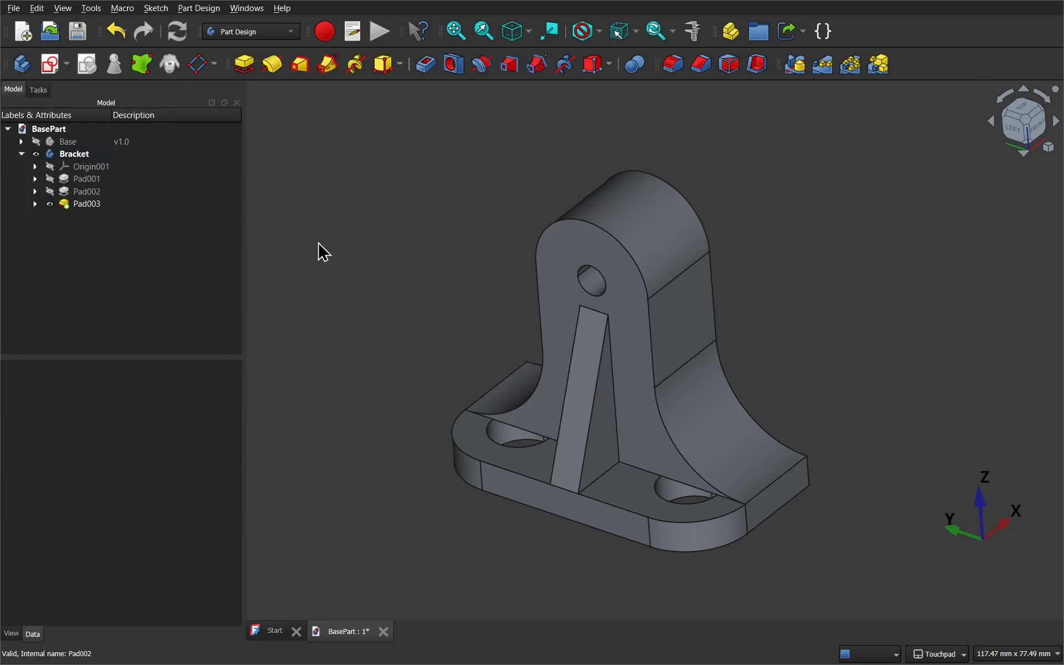
mouse_move(673, 483)
left_mouse_down("shift")
mouse_move(486, 533)
mouse_move(498, 544)
mouse_move(662, 487)
left_mouse_up("shift")
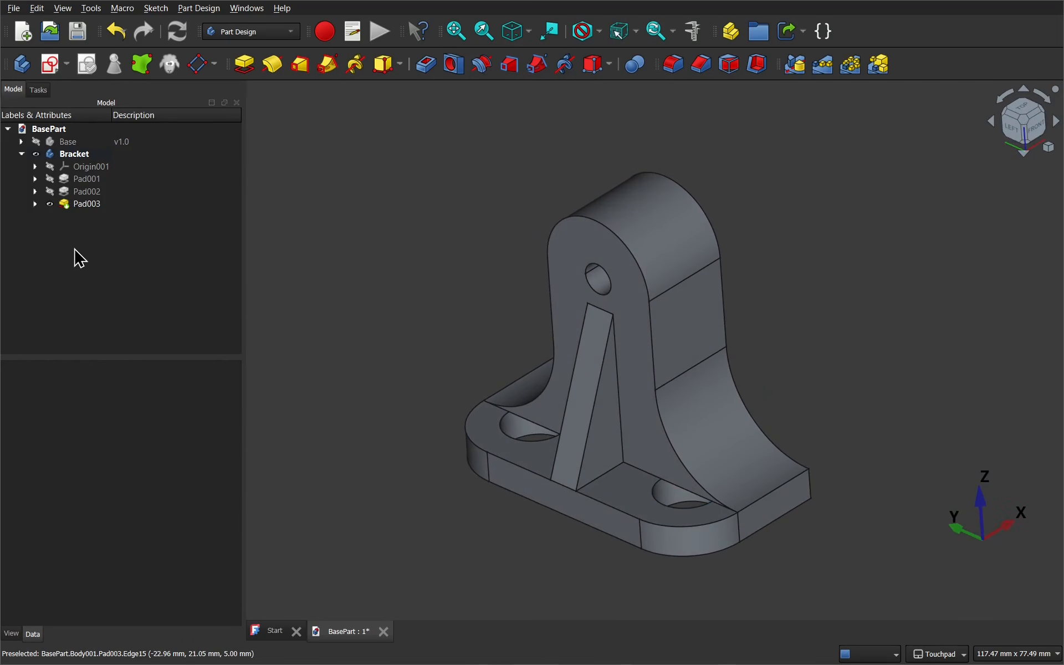
key("ctrl+z")
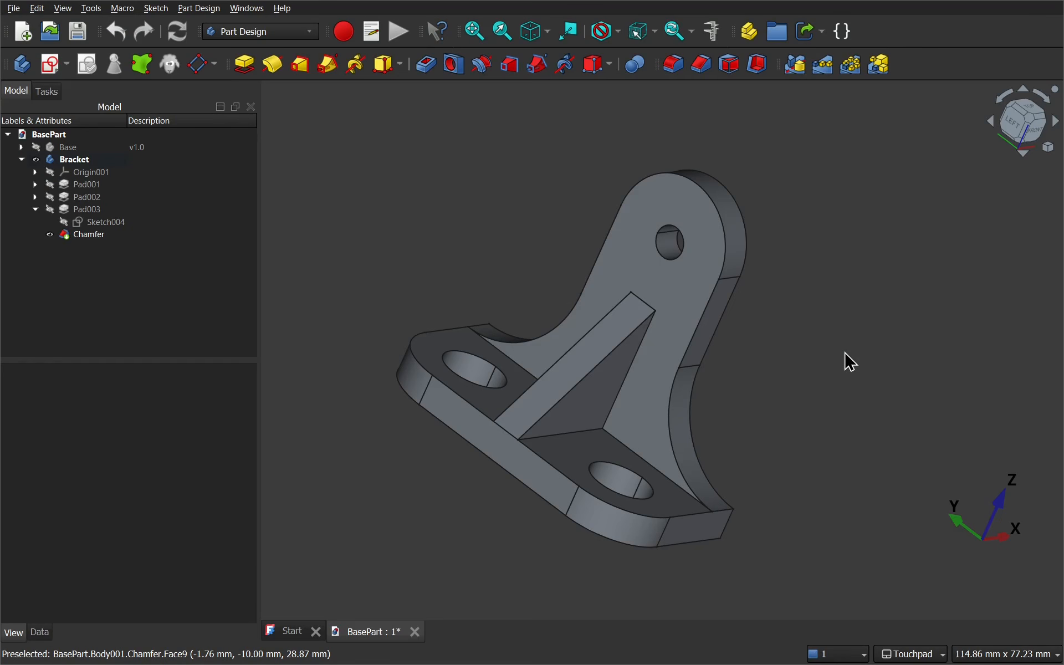
Step: Assign the Aluminum material appearance to the bracket's final Chamfer feature and view the result
left_click(93, 165)
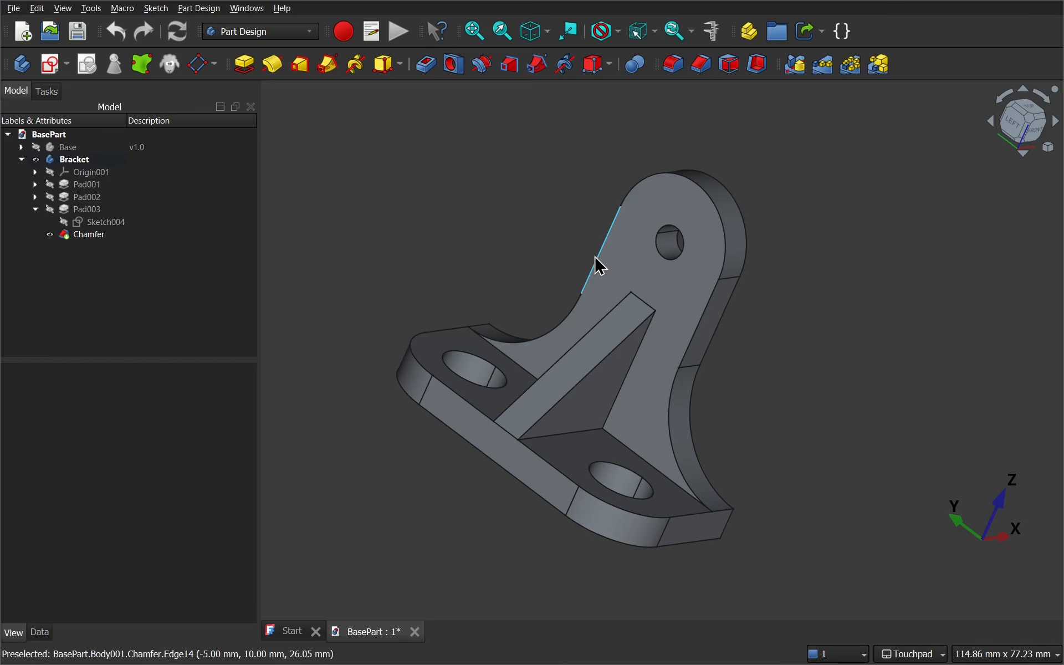
left_click(657, 284)
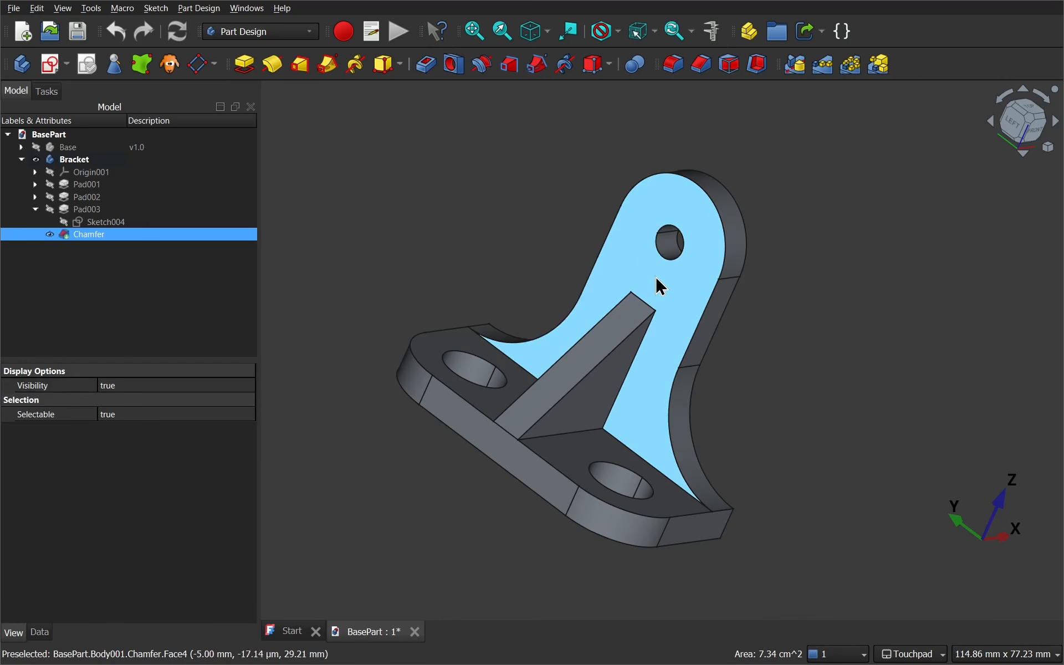
right_click(660, 284)
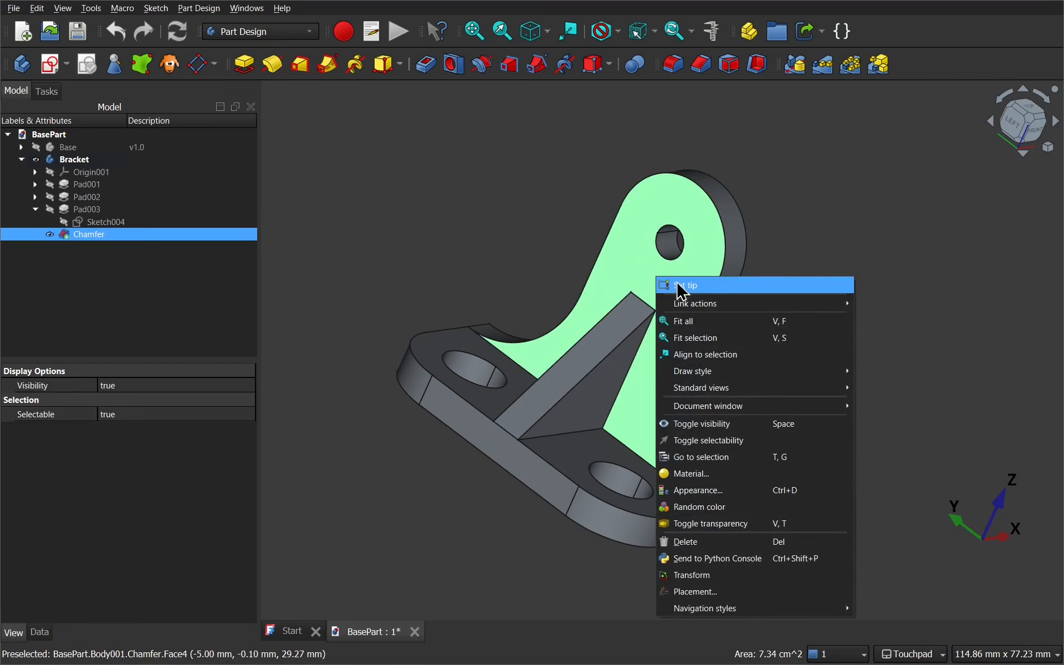
left_click(710, 491)
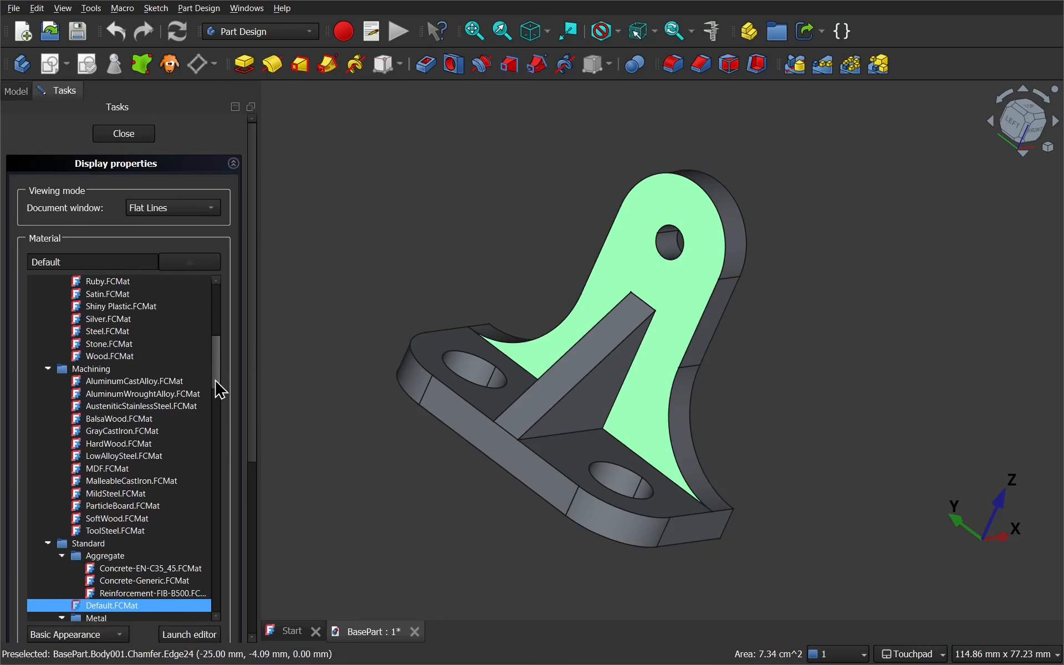
left_click_drag(222, 379, 231, 329)
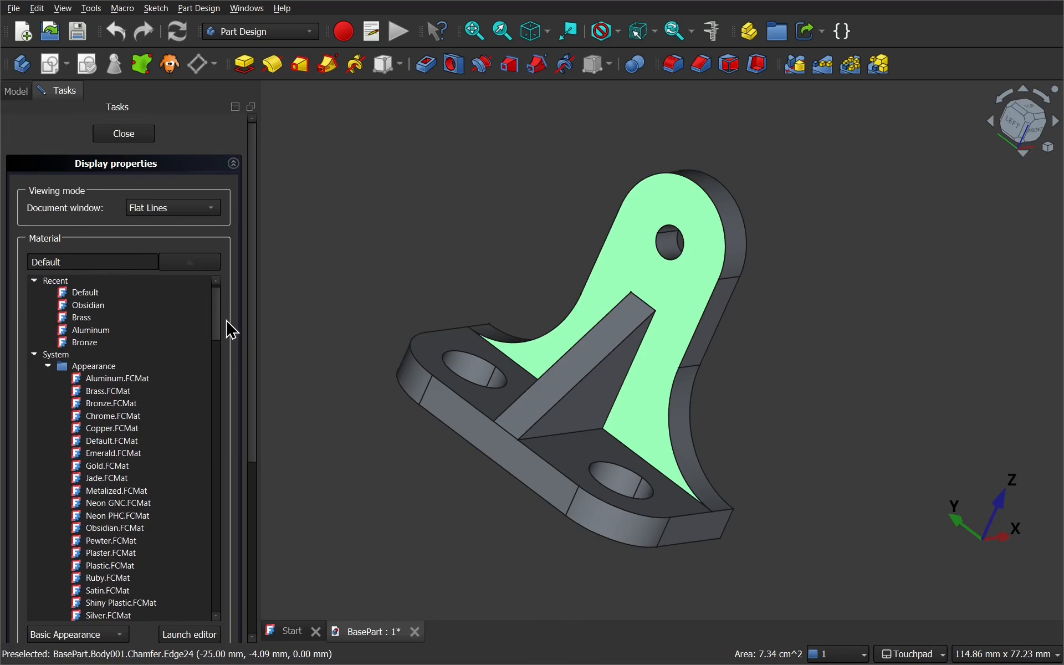
left_click(171, 331)
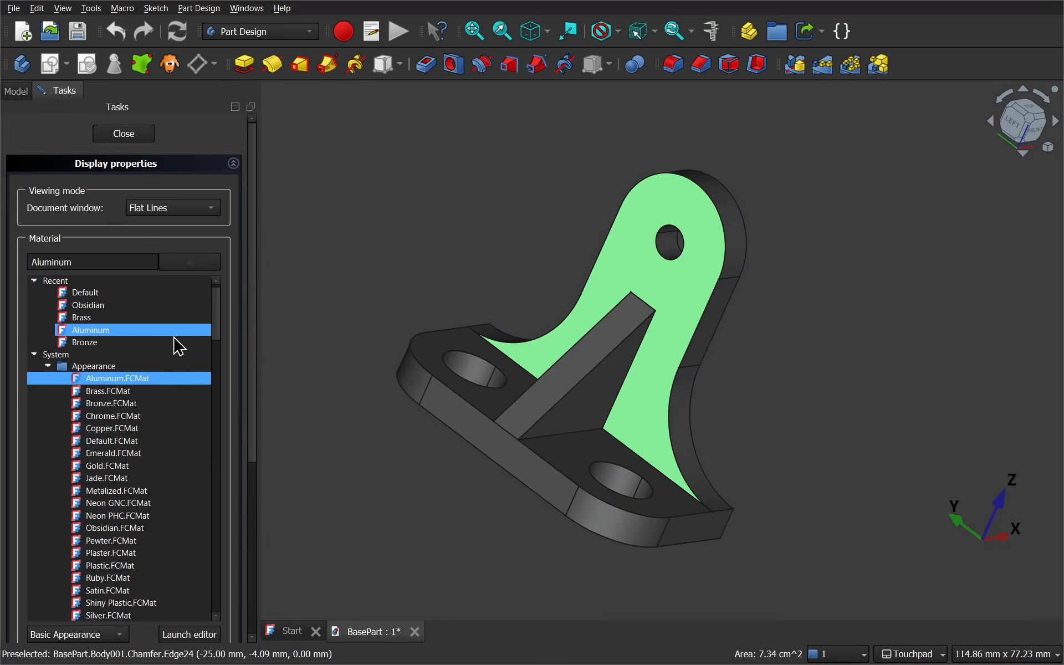
left_click(765, 394)
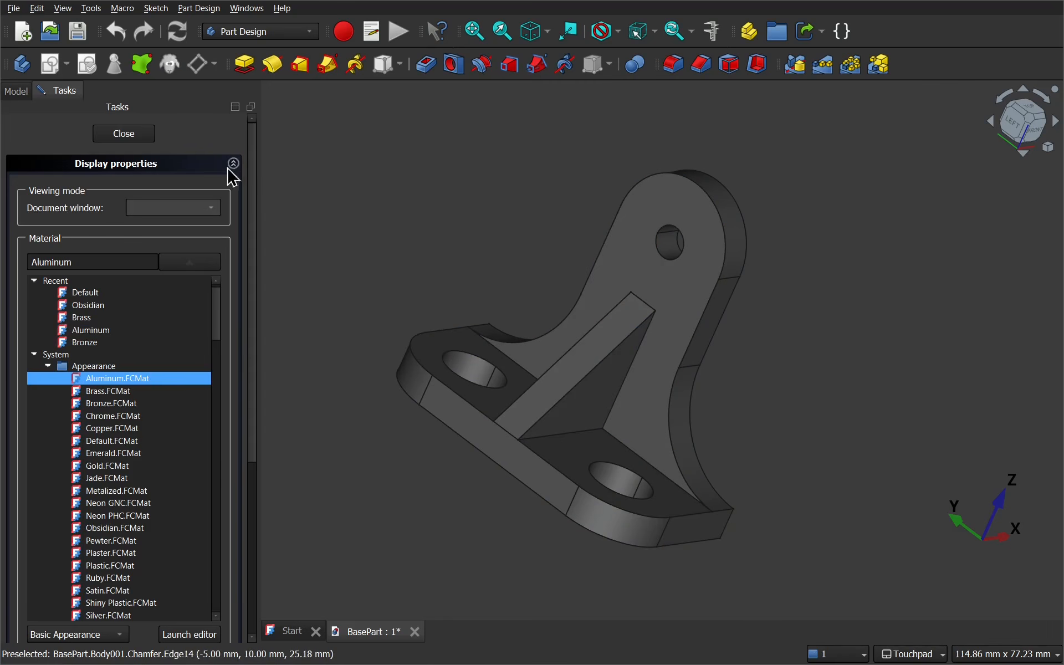
left_click(124, 134)
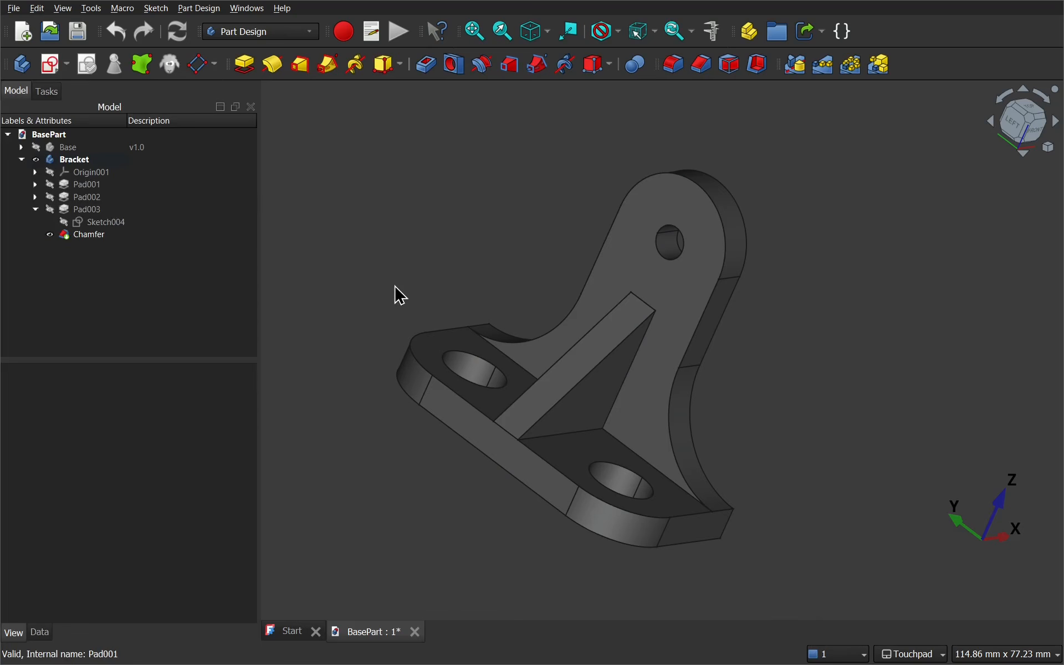
left_click_drag(704, 394, 779, 392, "shift")
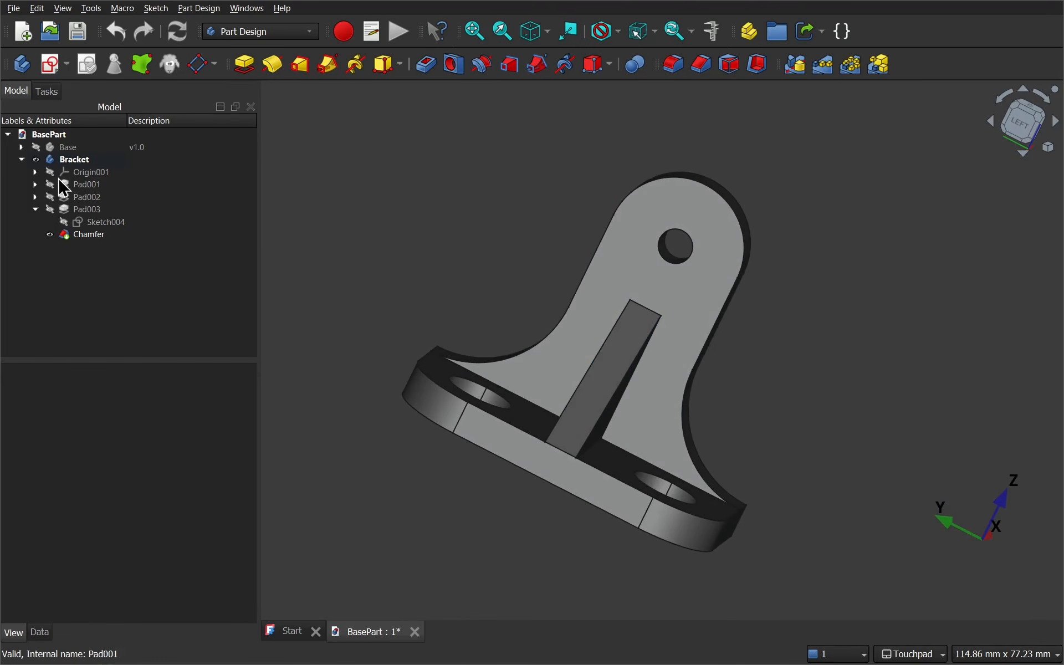
Step: Hide the Bracket body and show the Base body in an isometric view
left_click(76, 161)
left_click(75, 160)
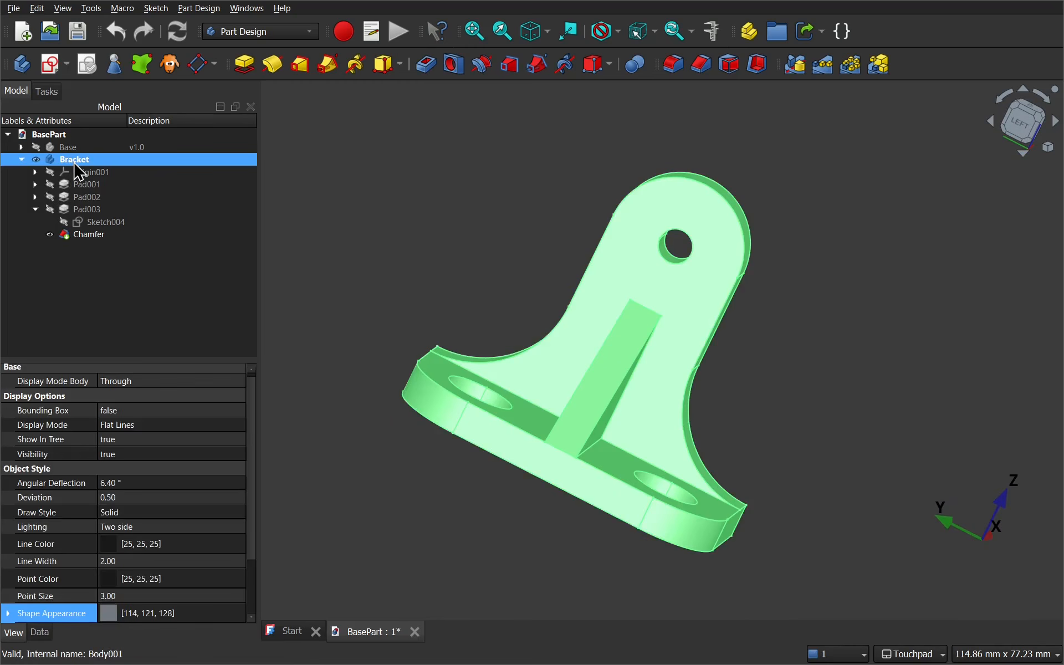
key("space")
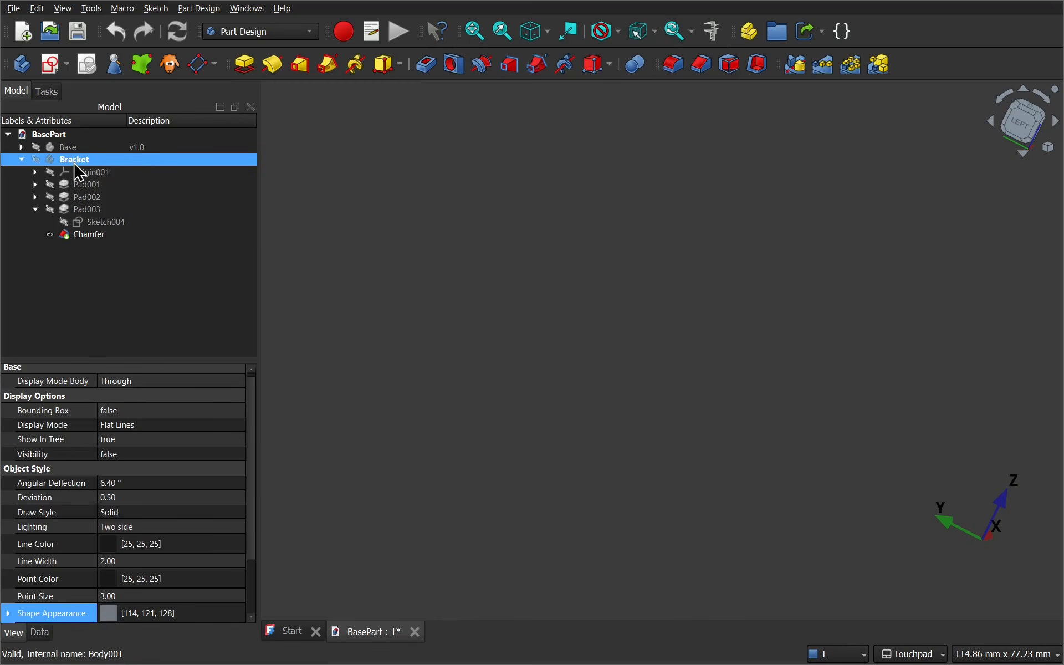
key("Up")
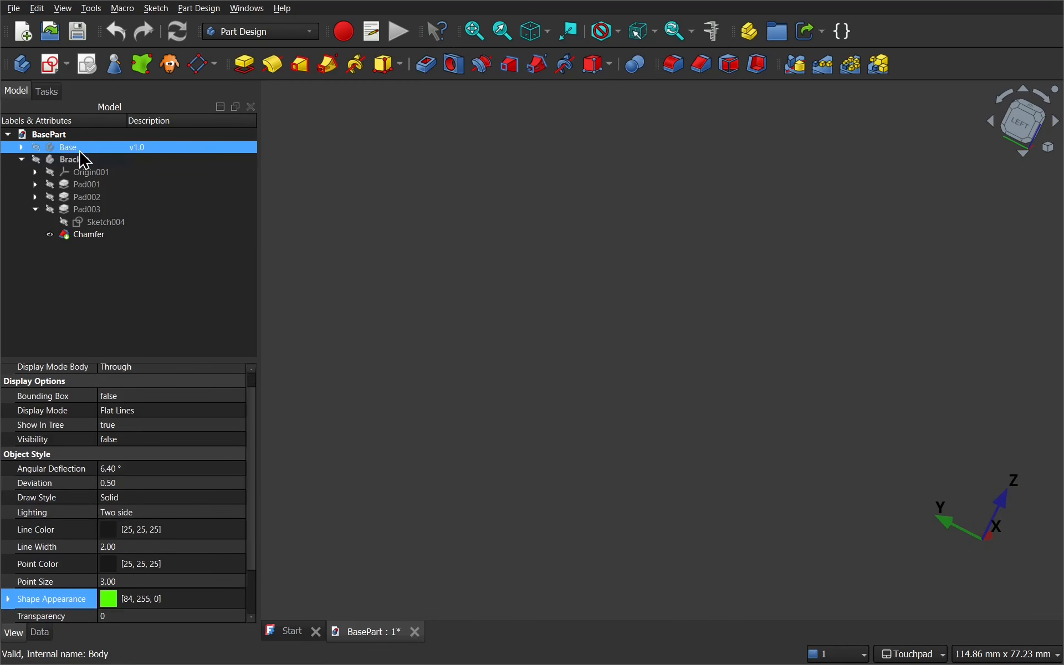
key("0")
key("space")
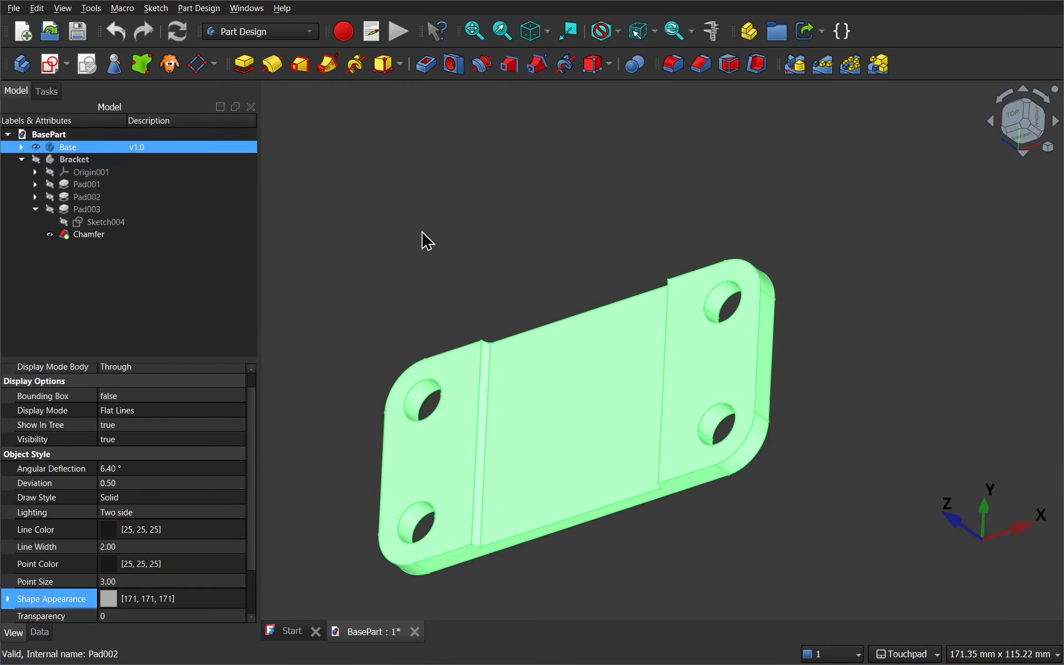
left_click(430, 252)
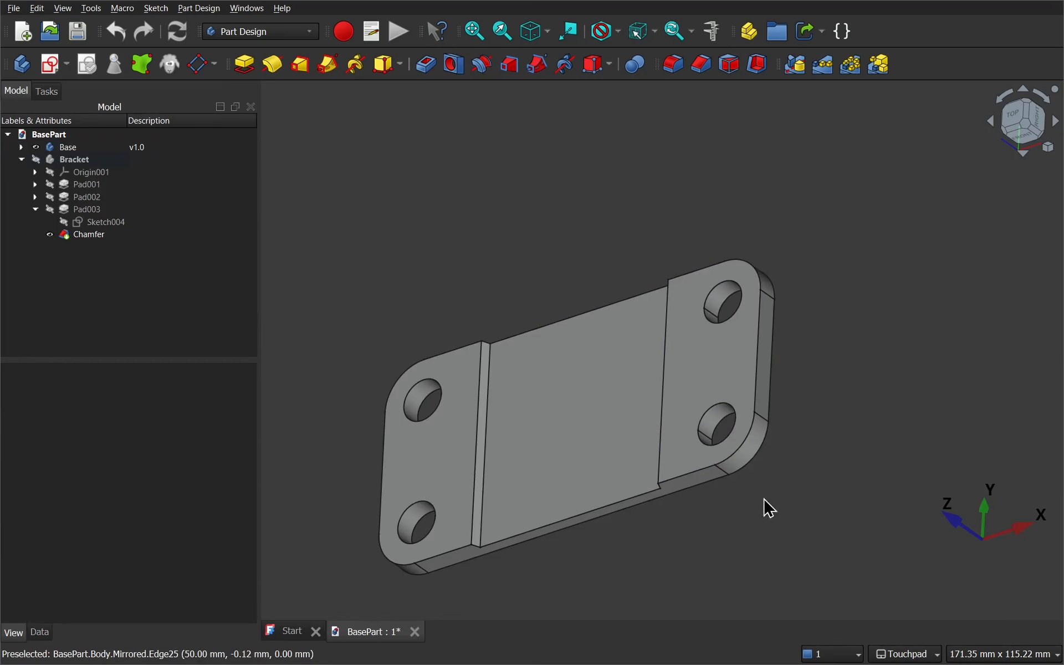
Step: Assign the Chrome material appearance to the Base body's final Mirrored feature and view the result
left_click(563, 363)
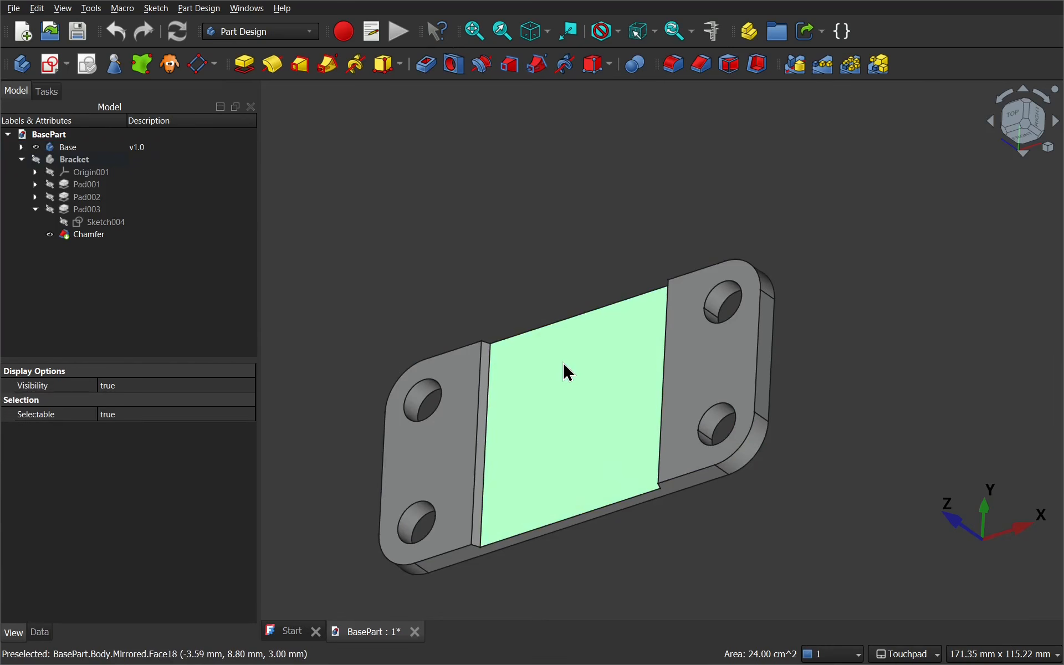
right_click(564, 363)
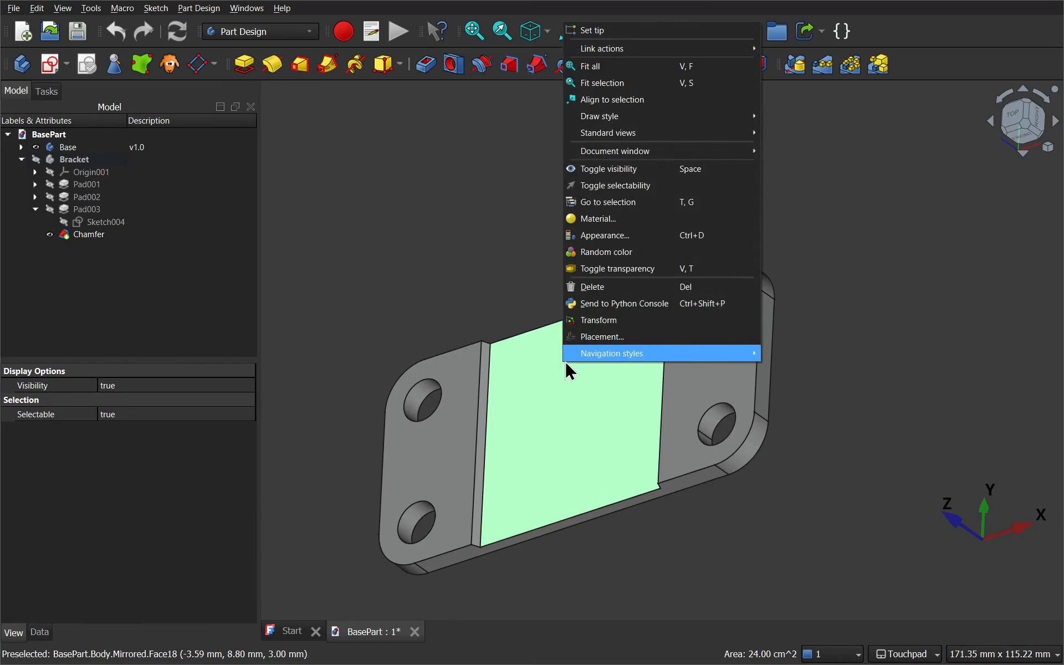
left_click(640, 242)
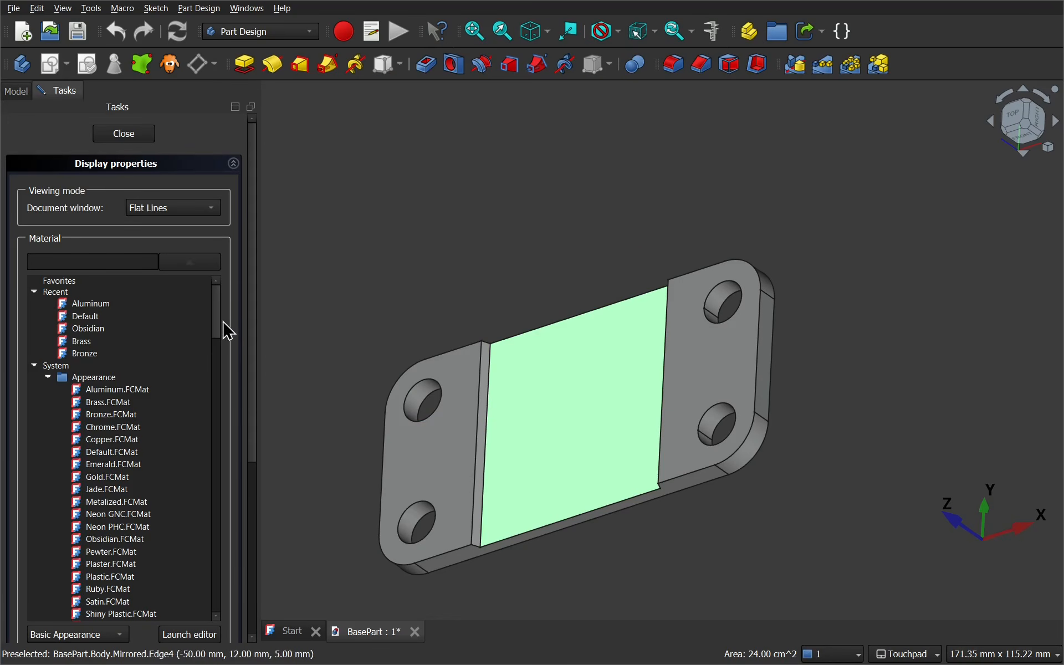
left_click(145, 428)
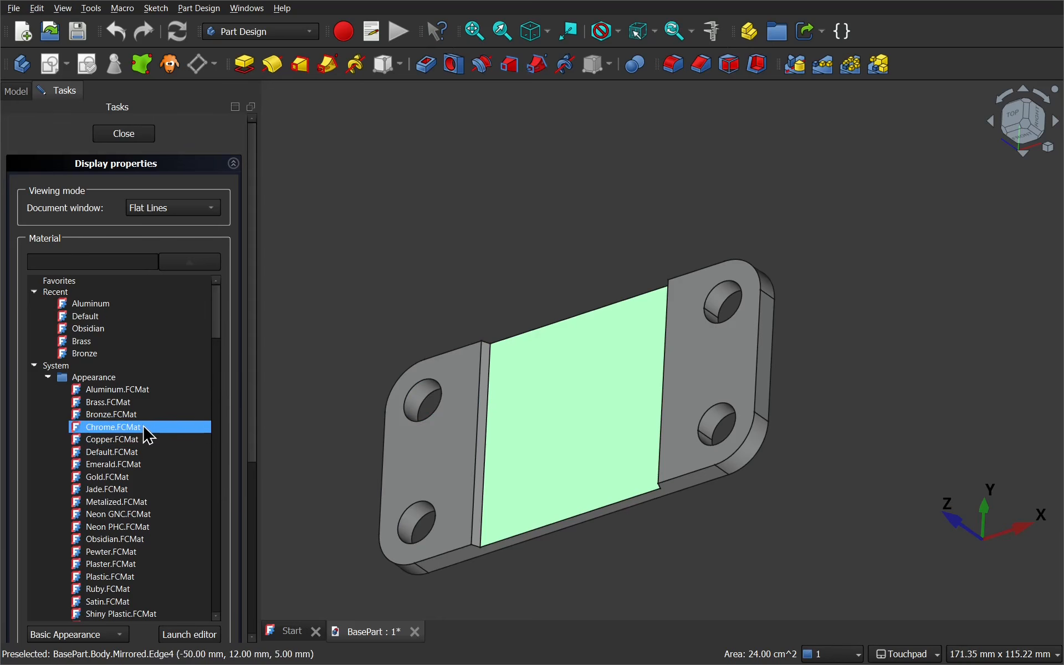
left_click(145, 428)
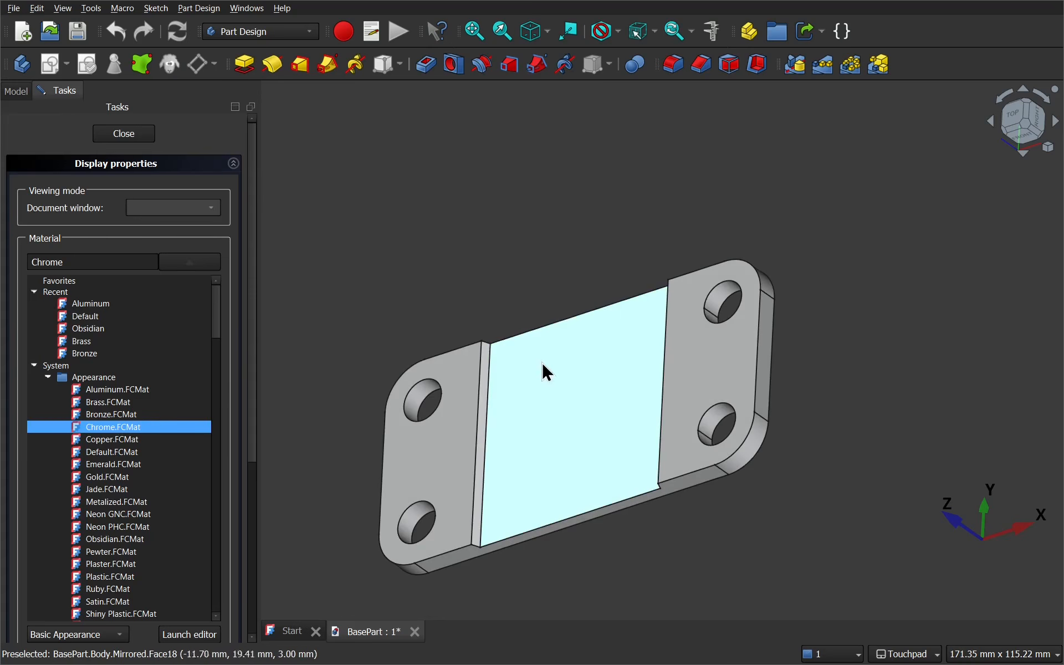
left_click_drag(571, 460, 562, 510, "shift")
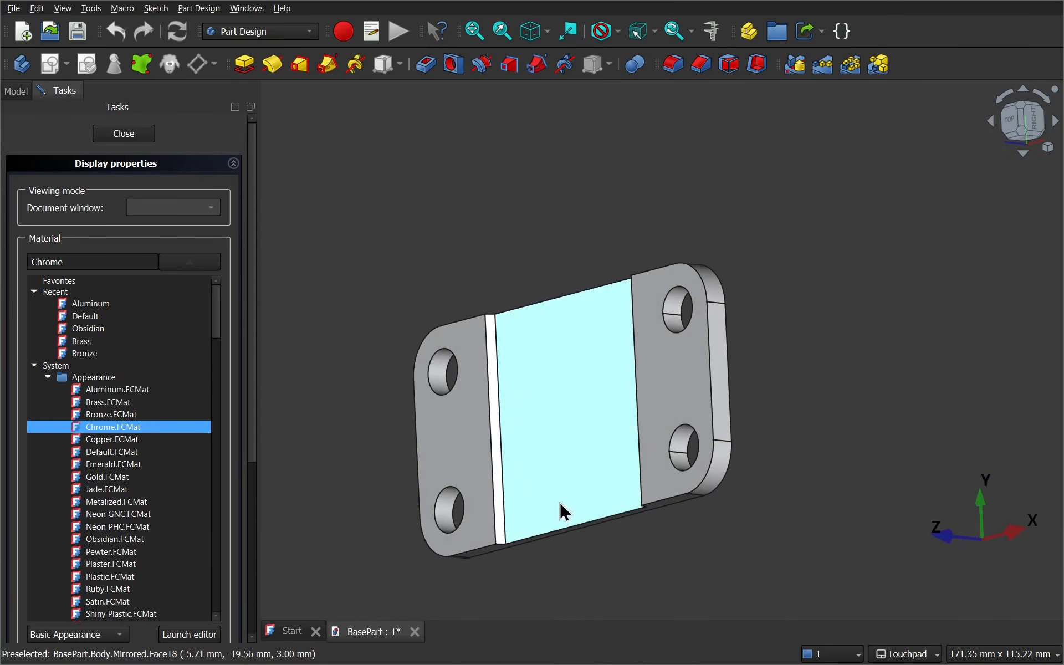
left_click(124, 135)
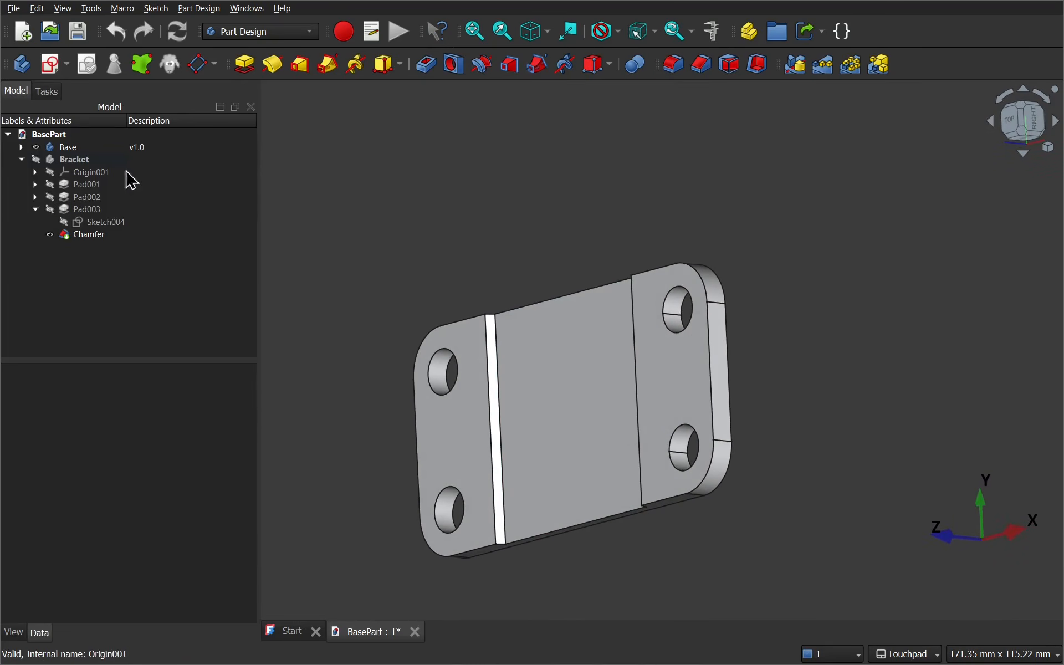
Step: Examine the Base body's Shape Appearance properties and its colour chooser, leaving the colour as it is
left_click(74, 148)
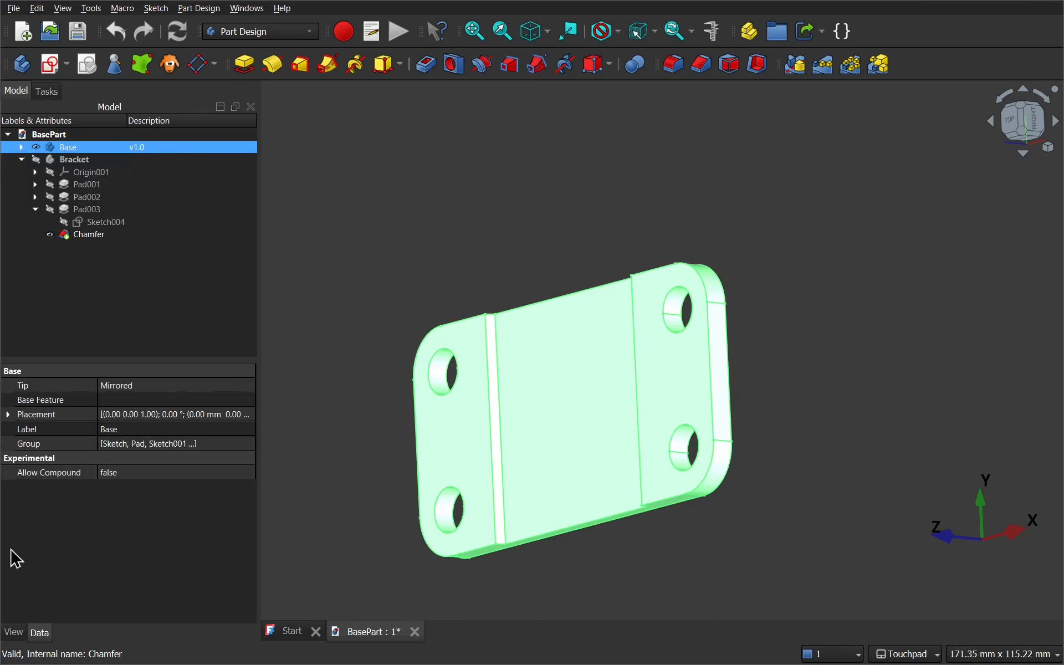
left_click(14, 632)
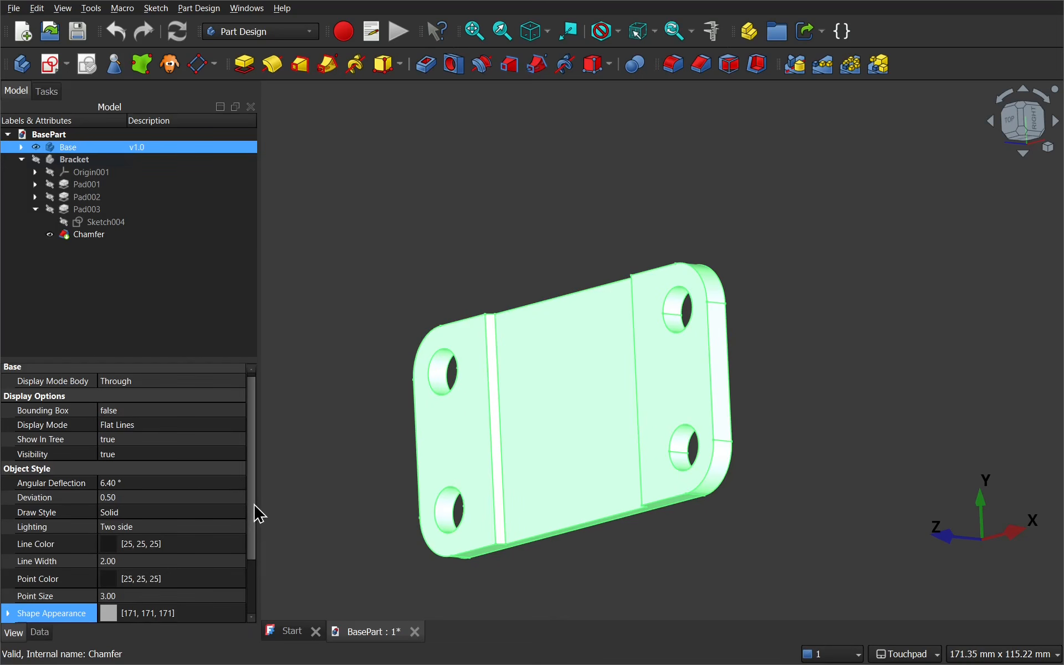
left_click_drag(254, 504, 254, 574)
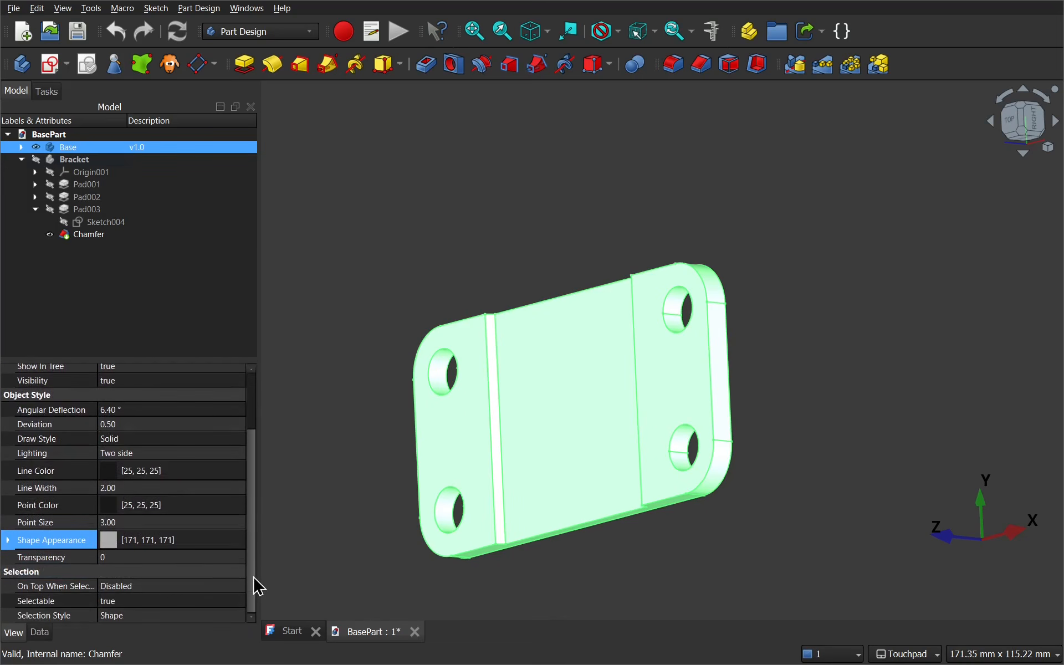
left_click(8, 540)
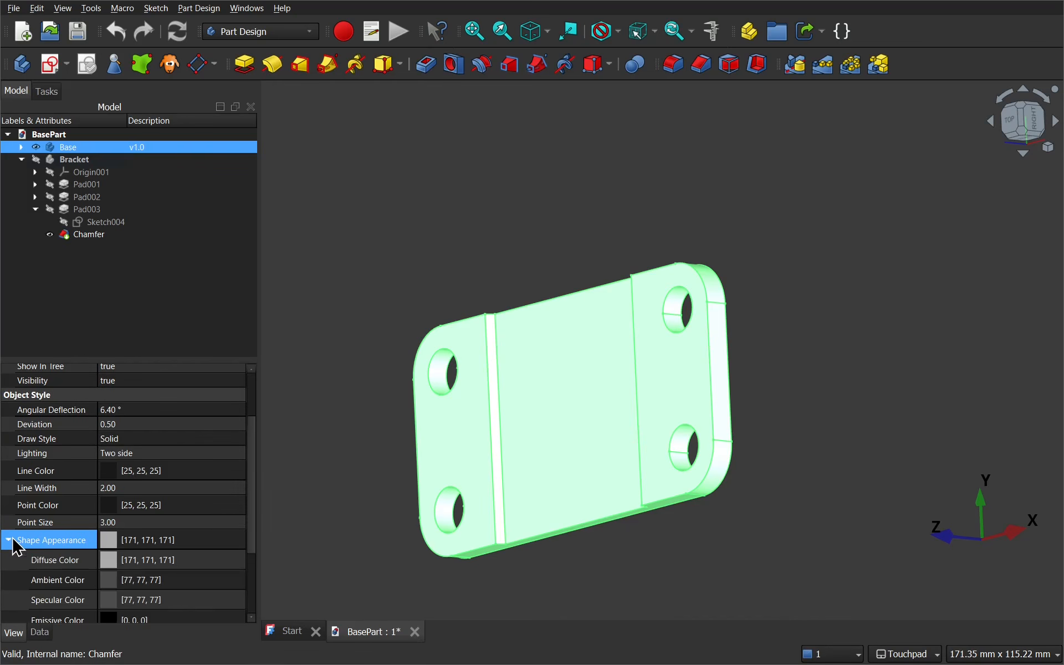
left_click(11, 540)
left_click(11, 540)
left_click(9, 540)
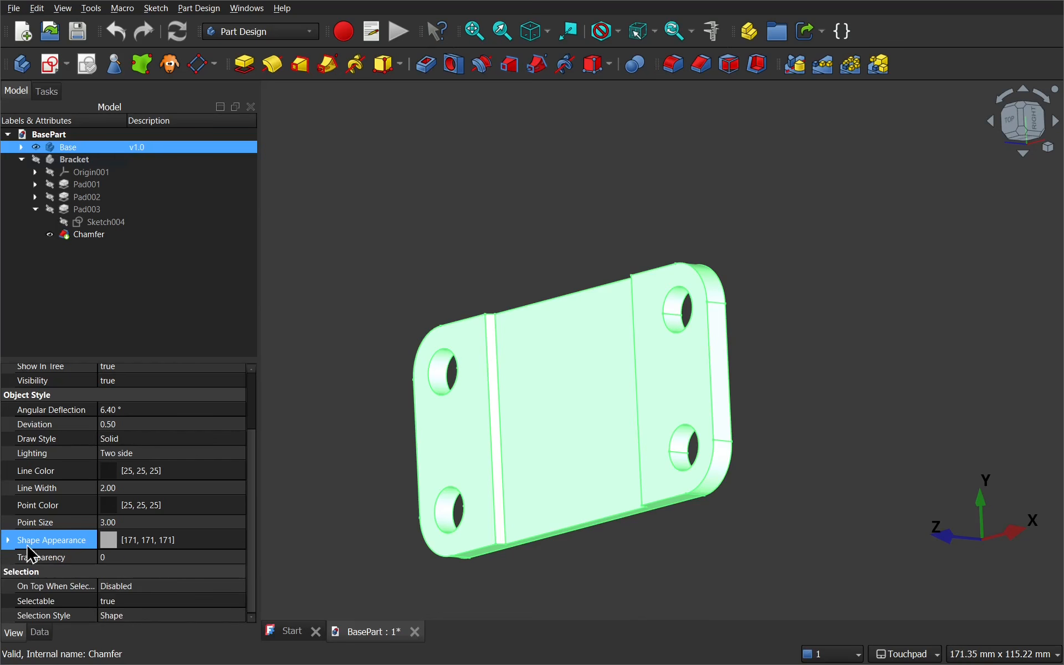
left_click(195, 545)
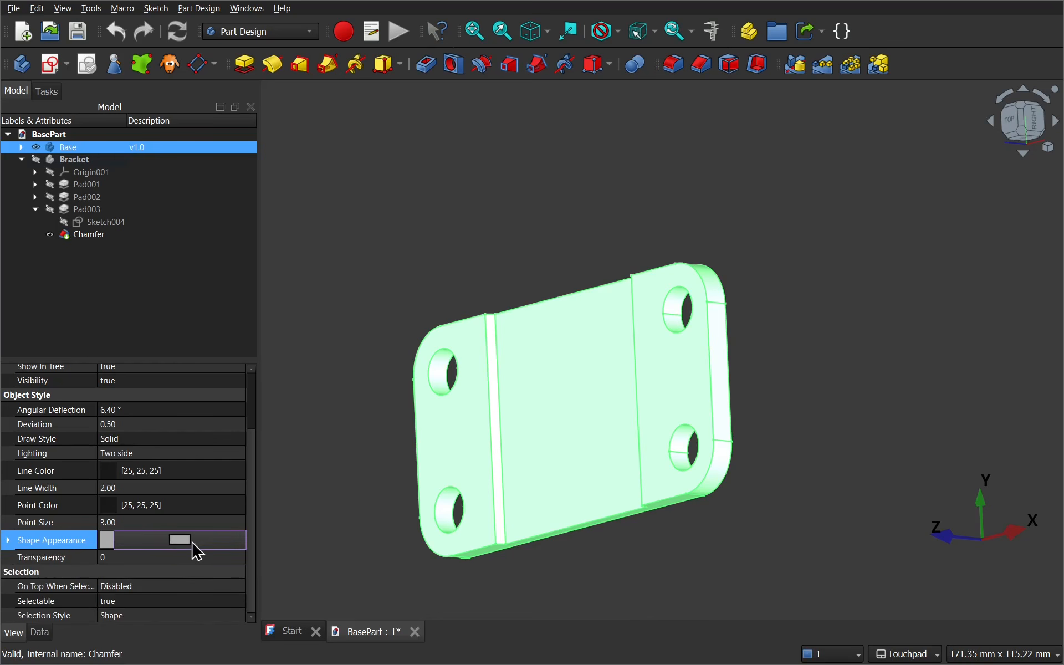
left_click(179, 540)
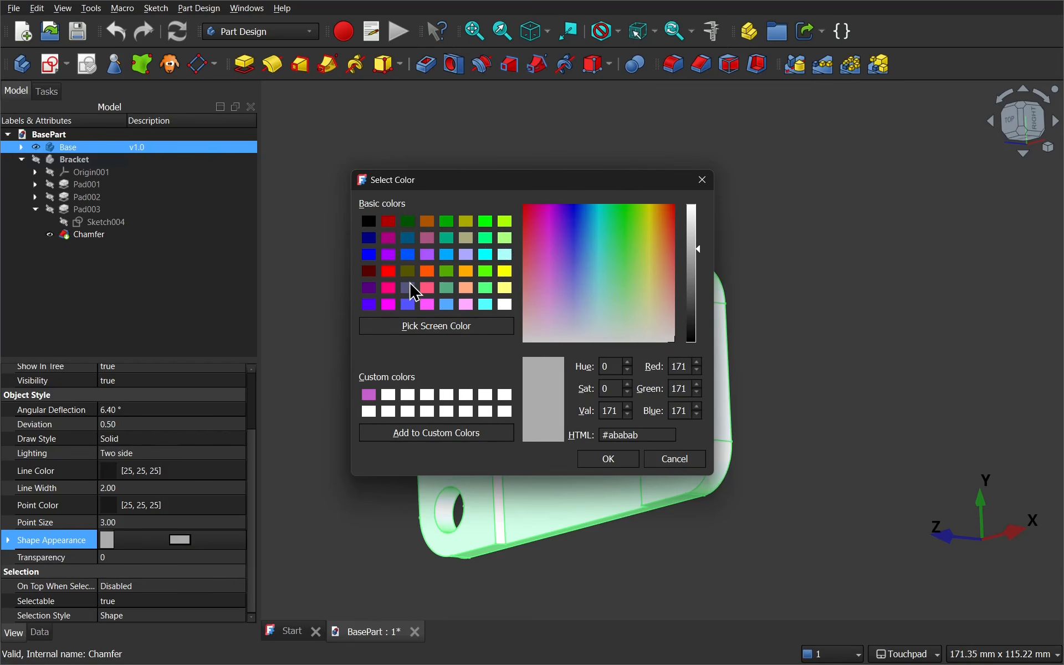
left_click(699, 186)
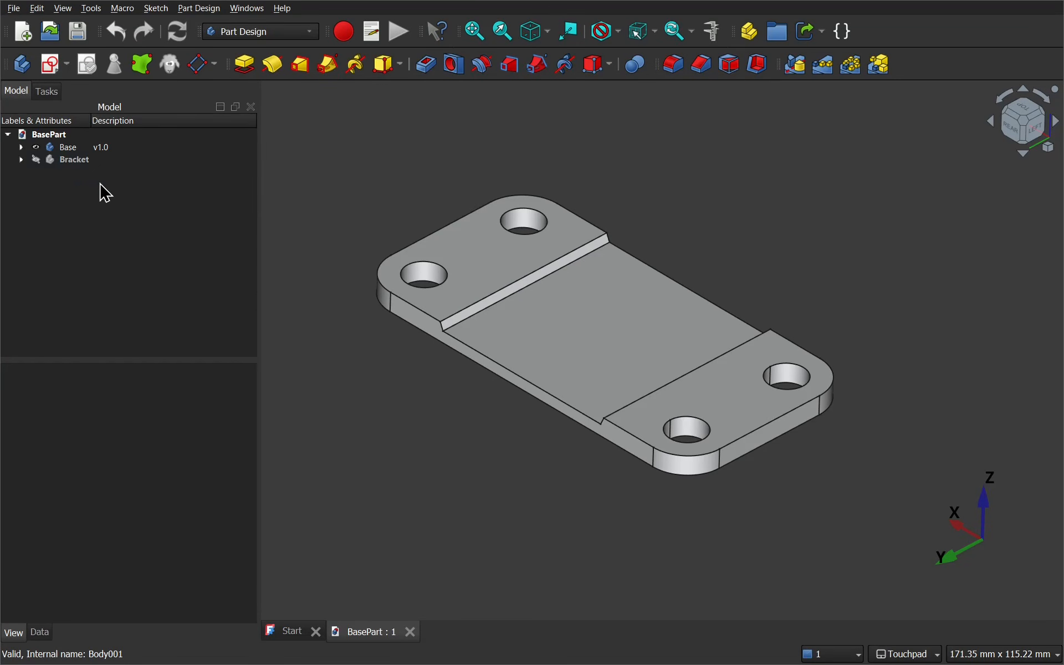
Step: Export the Base body as an STL mesh named BasePart-Base.stl in the 2025 Crash Course folder
left_click(67, 149)
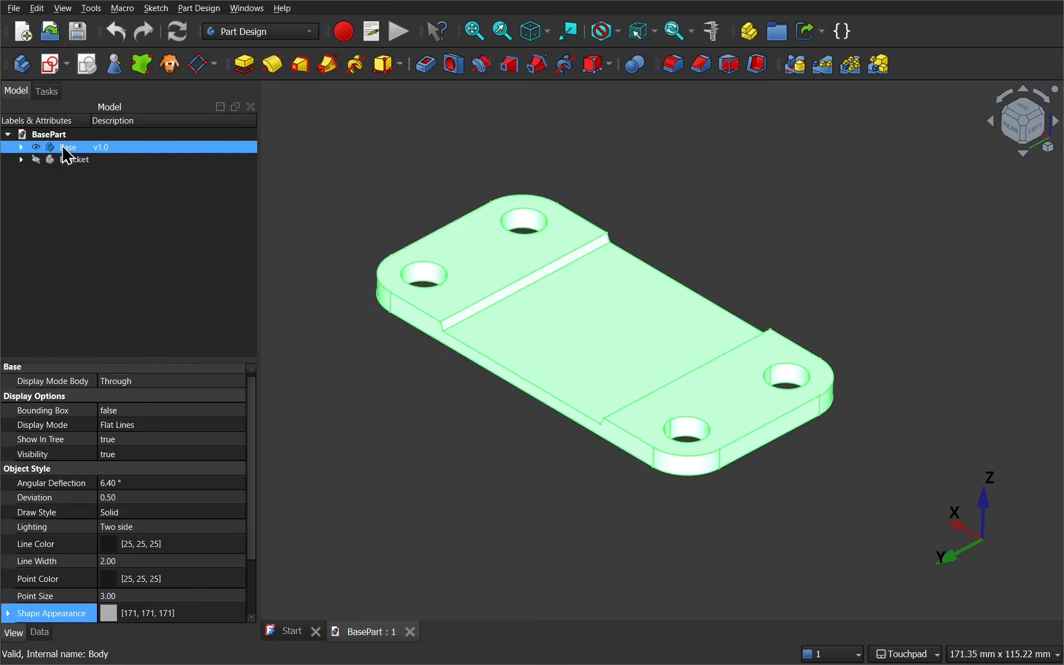
left_click(14, 9)
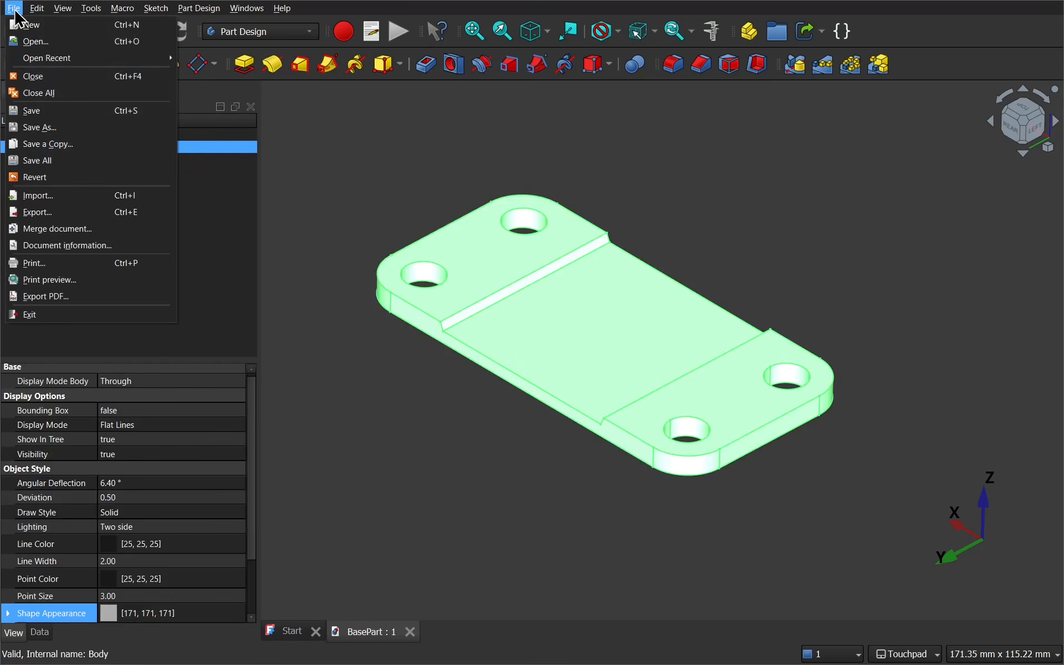
left_click(88, 212)
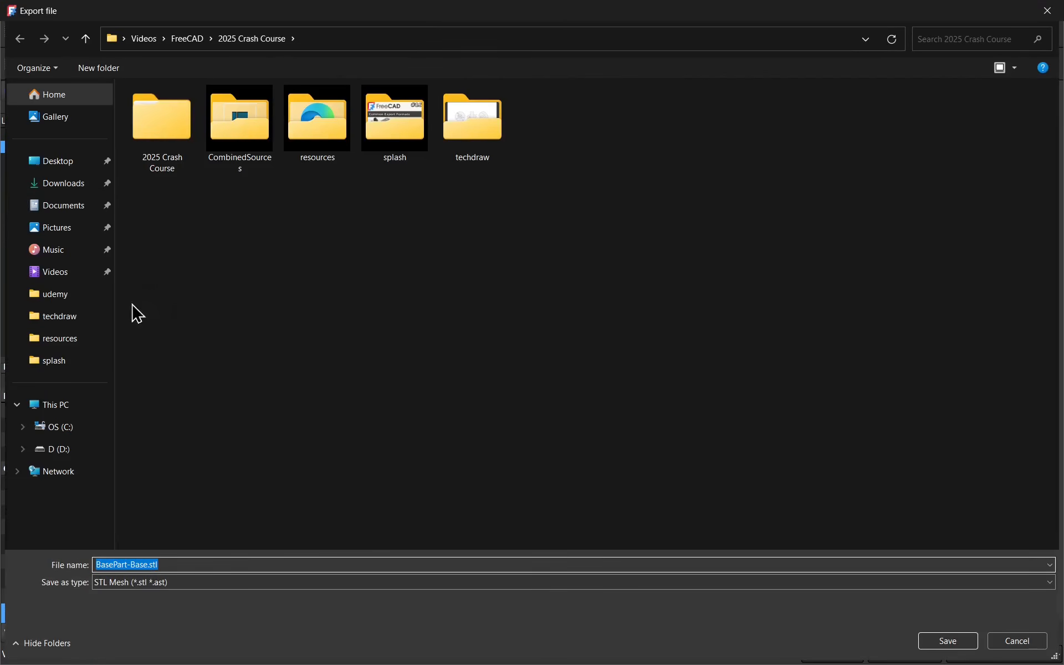
left_click(188, 585)
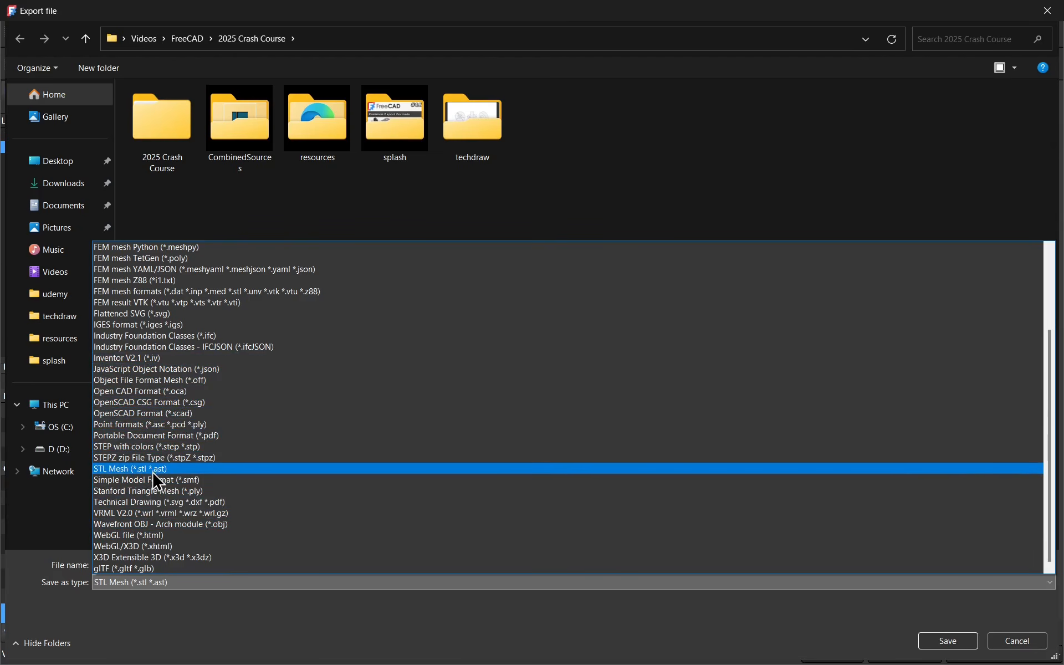
left_click(124, 468)
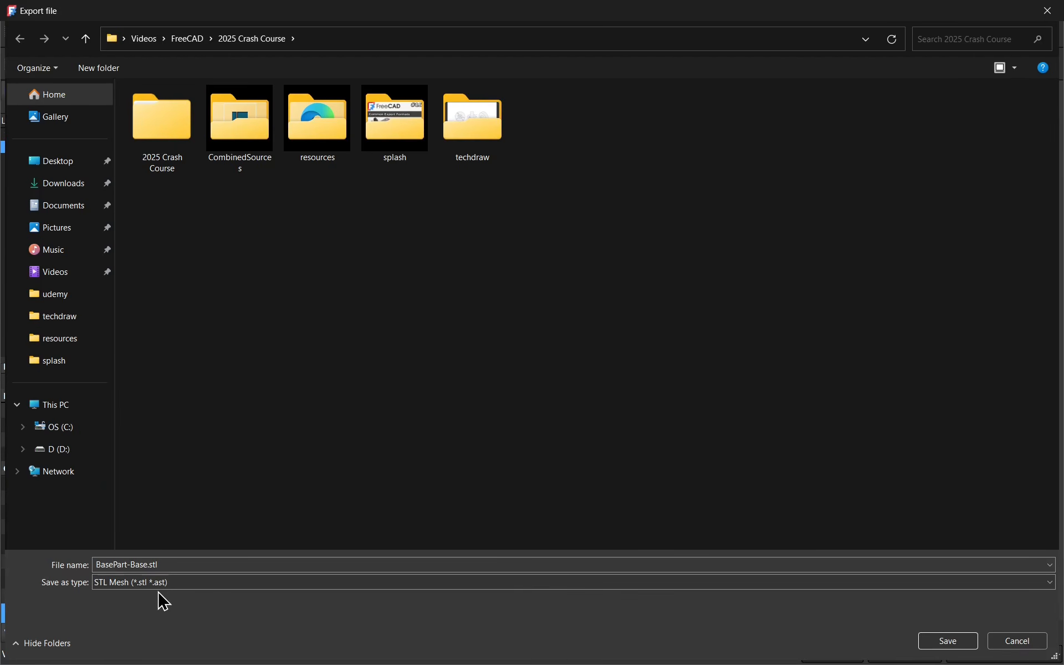
left_click(152, 564)
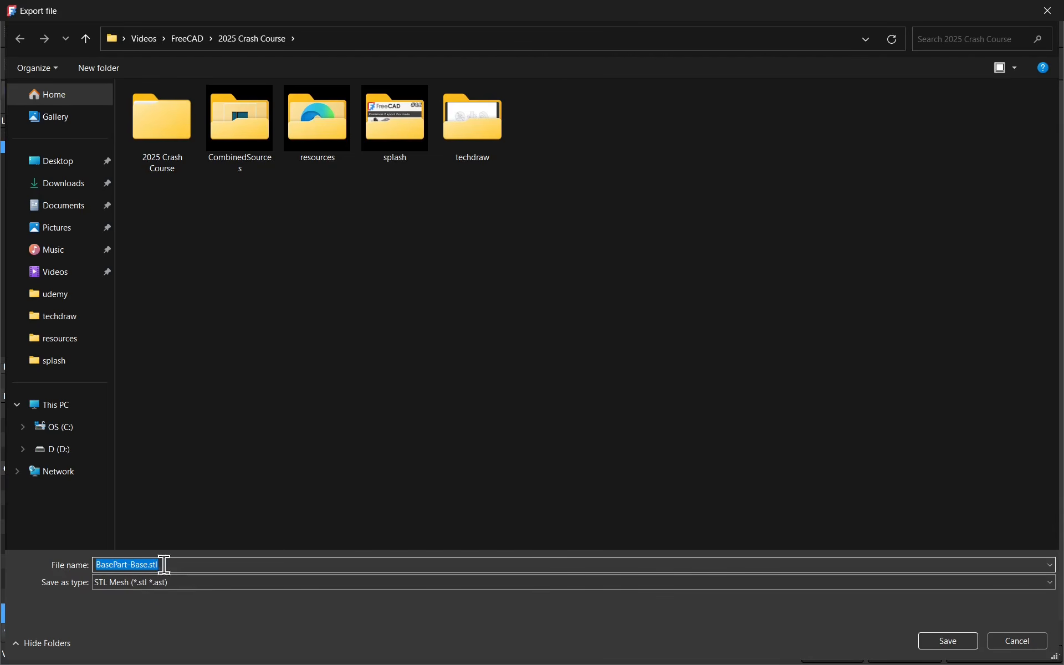
left_click(939, 643)
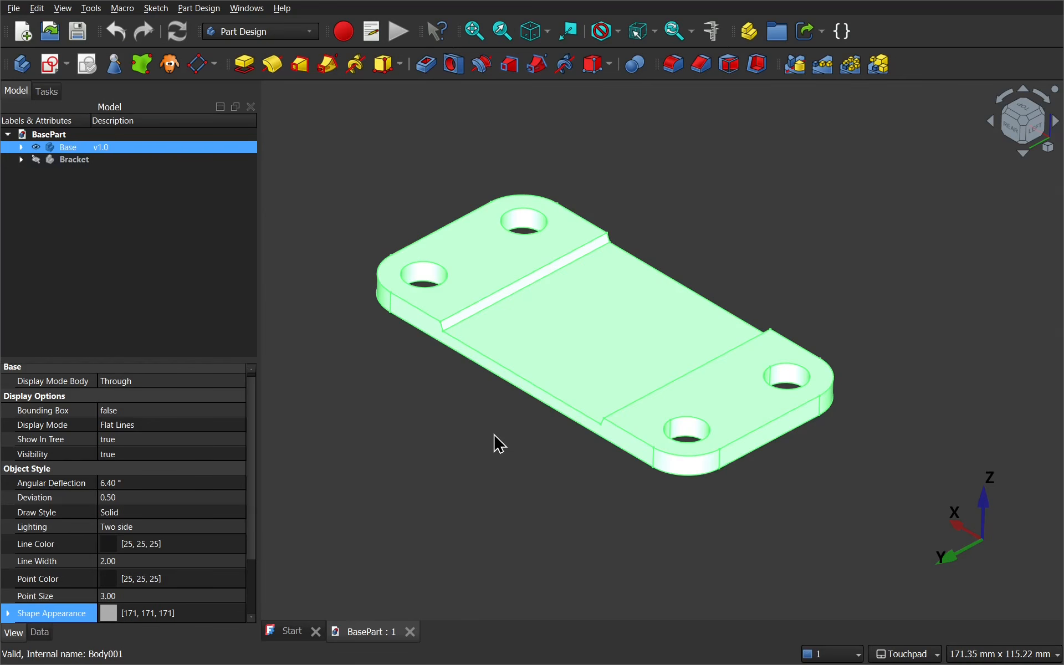
Step: Import the BasePart-Base.stl mesh from the 2025 Crash Course folder into the current document
left_click(319, 214)
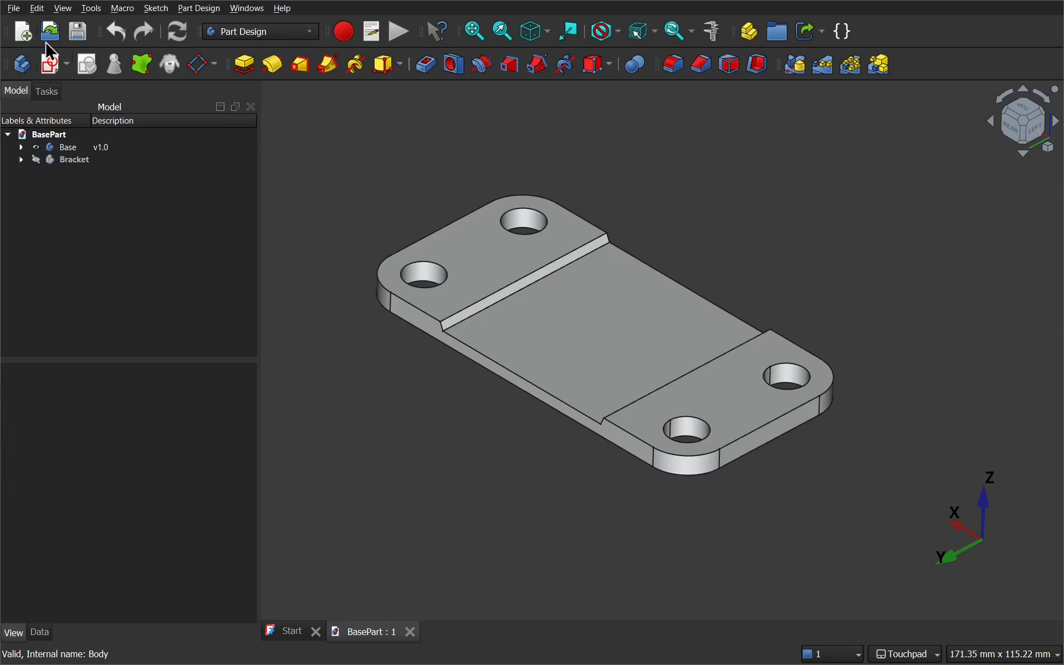
left_click(11, 7)
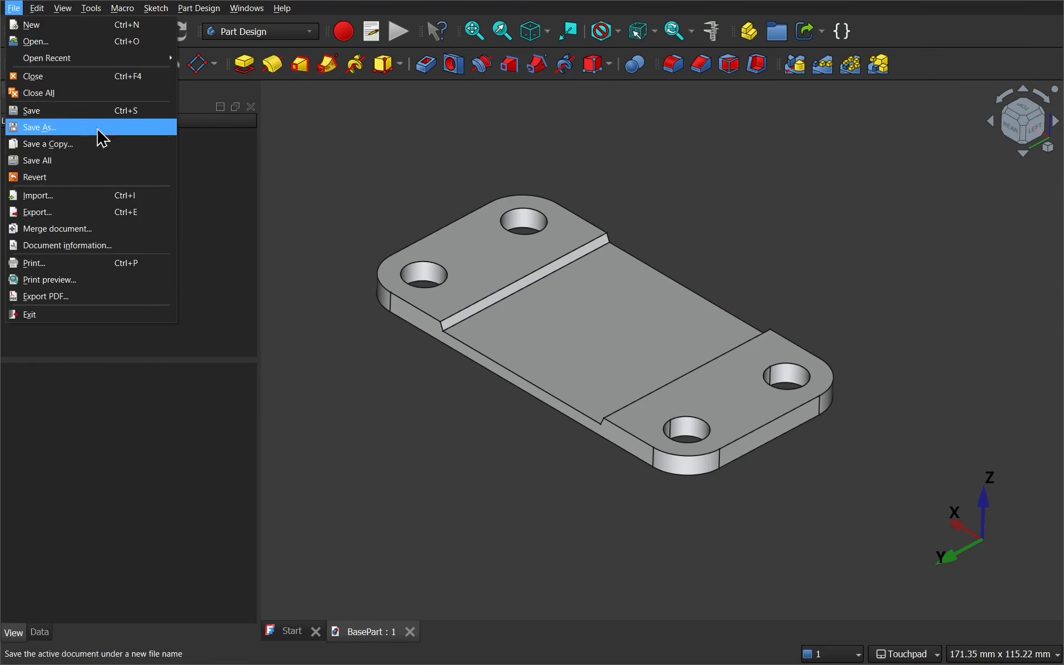
left_click(92, 202)
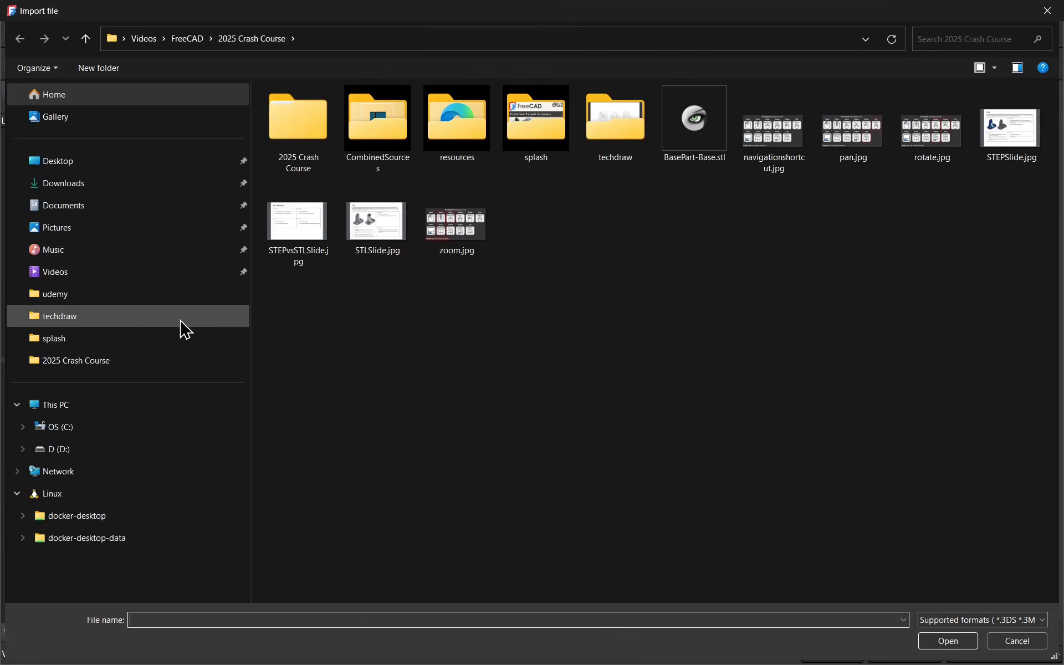
left_click(695, 155)
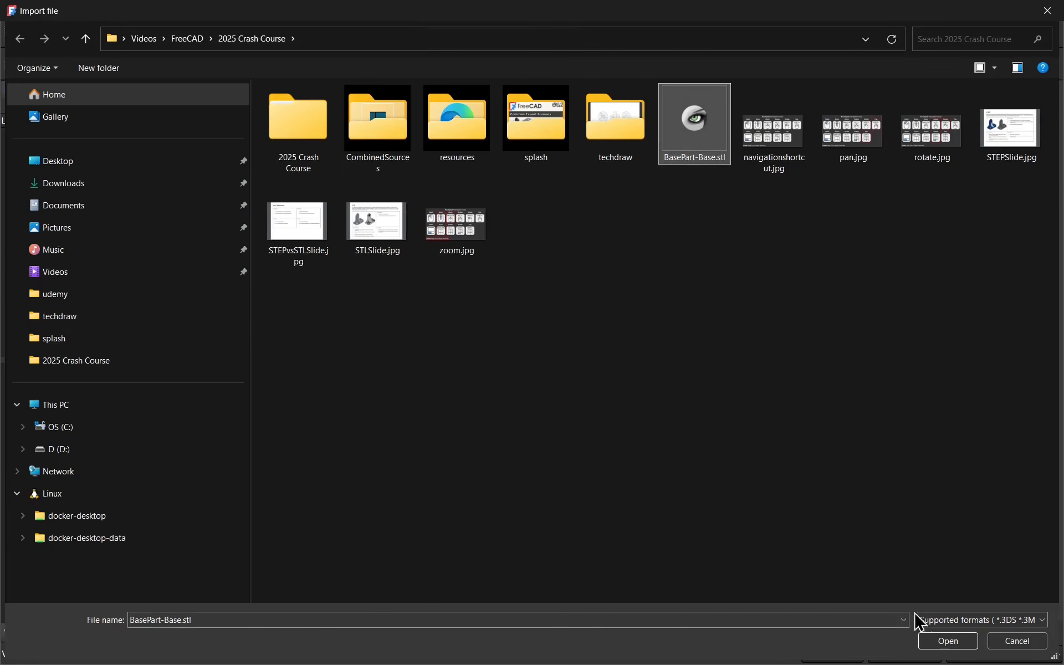
left_click(945, 644)
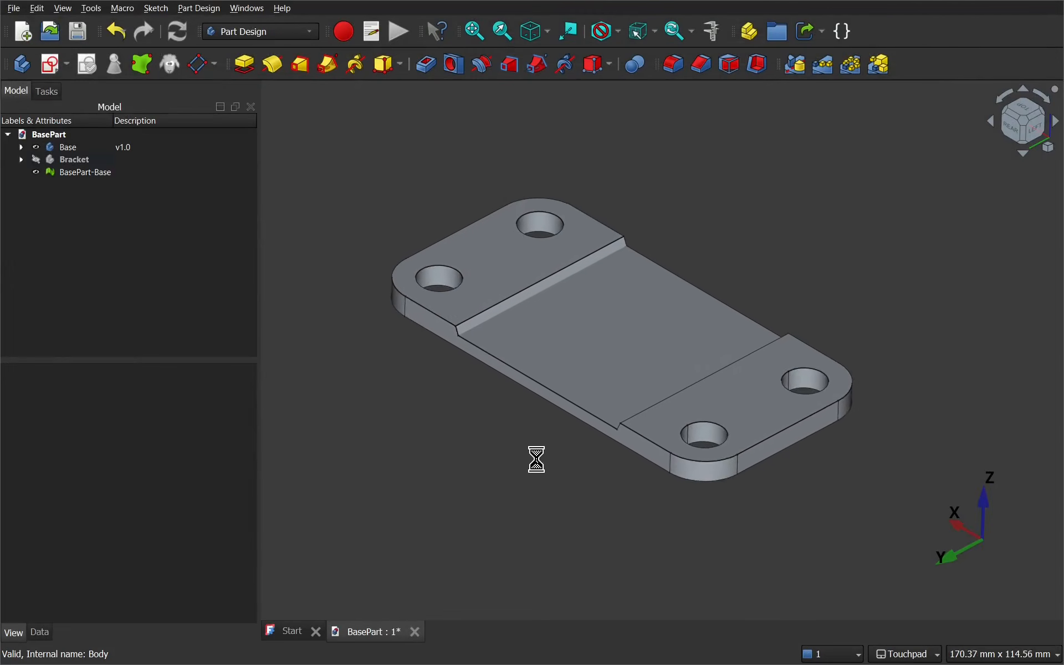
Step: Hide the original Base body and view only the imported BasePart-Base mesh from above
left_click(69, 149)
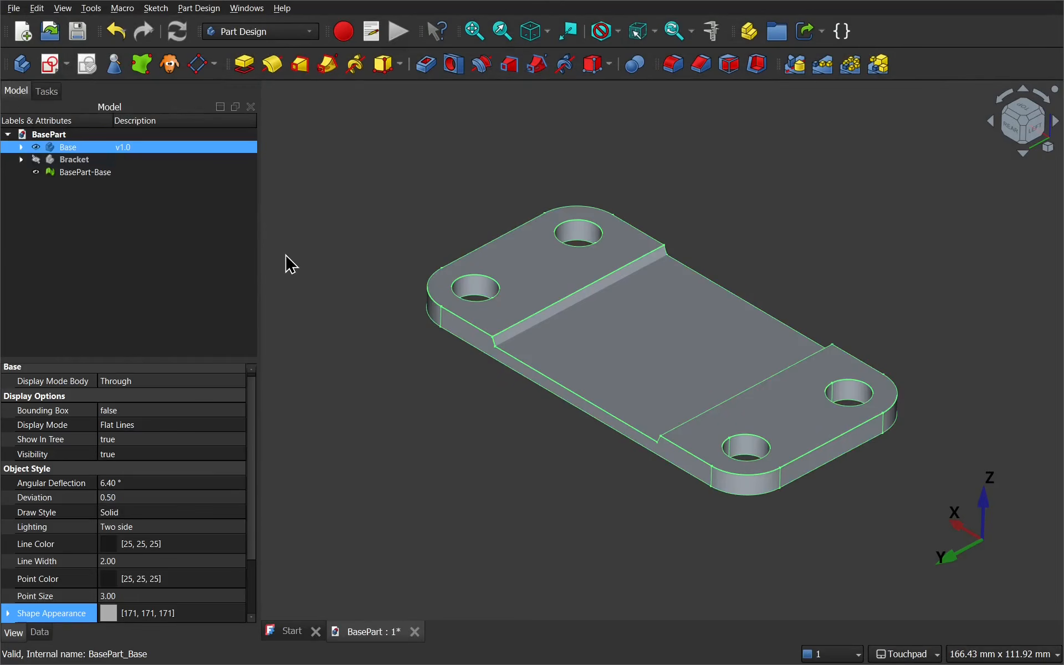
key("space")
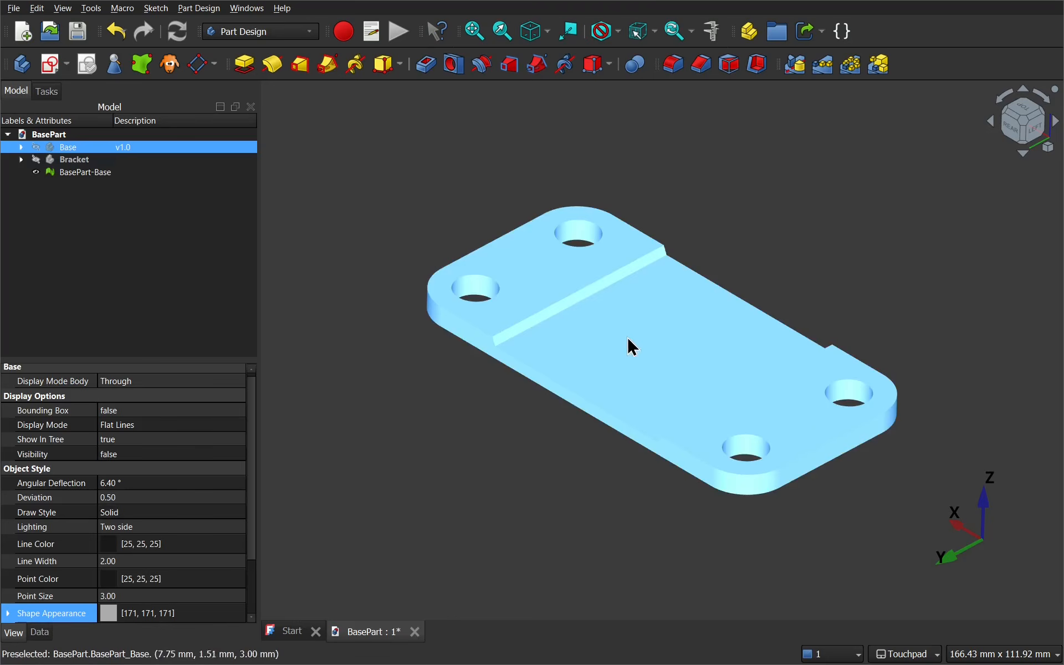
left_click_drag(607, 388, 606, 438, "alt")
left_click(522, 468)
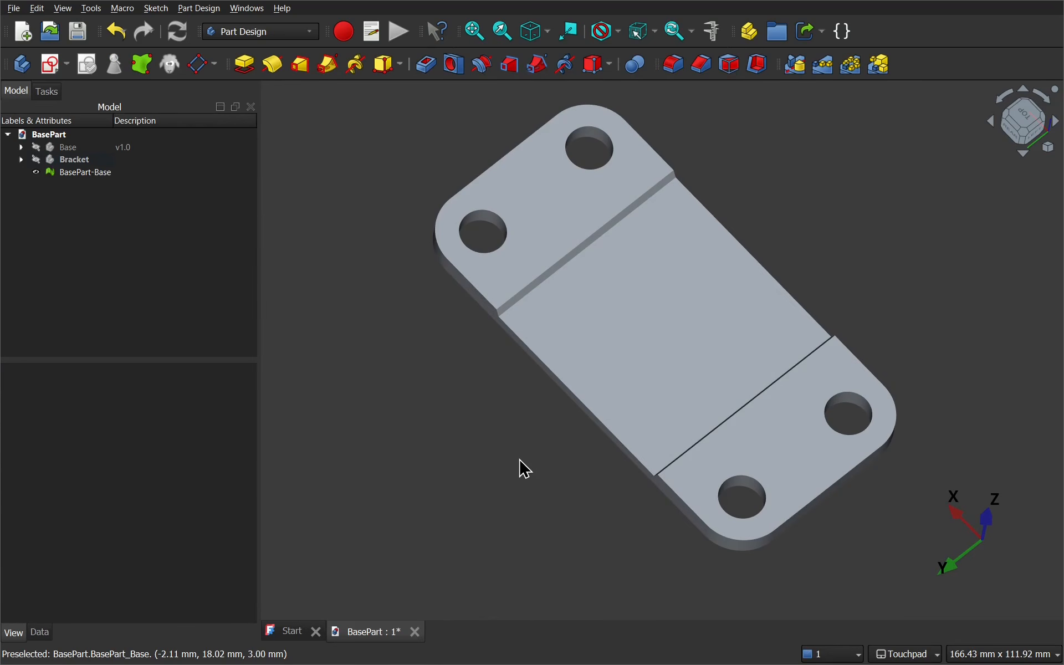
Step: Delete the imported BasePart-Base mesh from the document
mouse_move(517, 461)
left_mouse_down("alt")
mouse_move(536, 479)
mouse_move(541, 441)
mouse_move(525, 453)
left_mouse_up("alt")
left_click(84, 176)
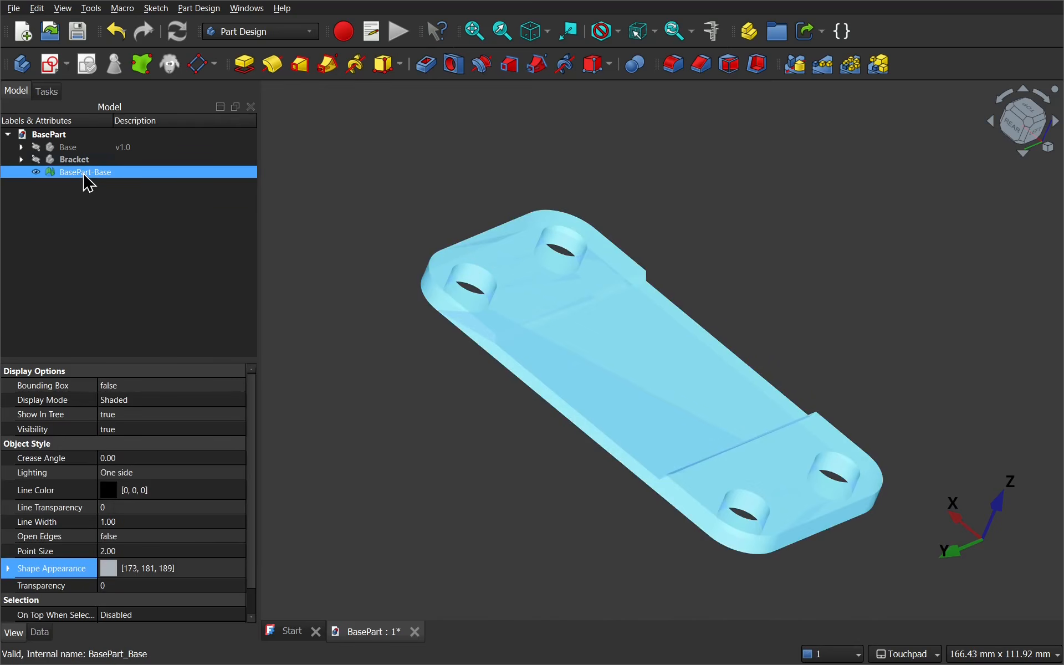
key("Delete")
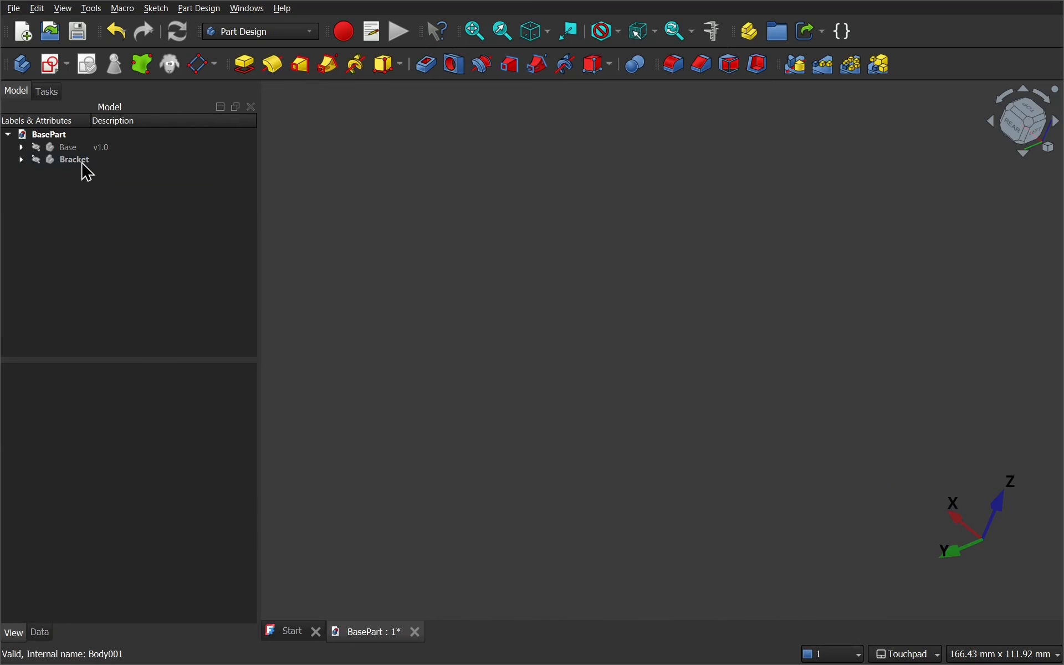
Step: Export the Bracket body as an STL mesh named BasePart-Bracket.stl in the 2025 Crash Course folder
left_click(82, 161)
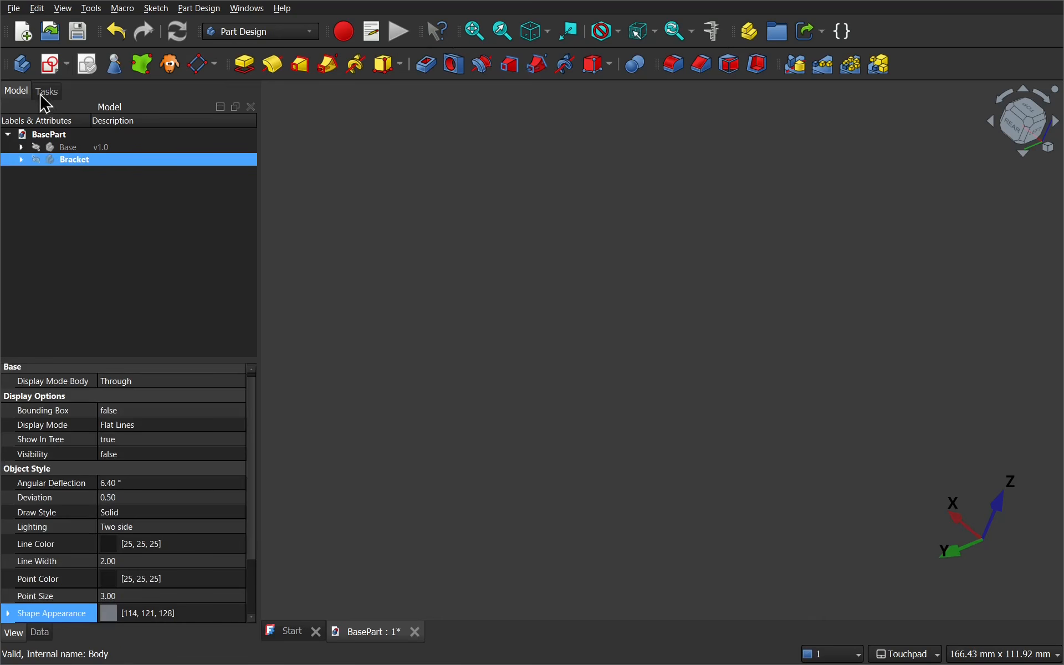
left_click(13, 9)
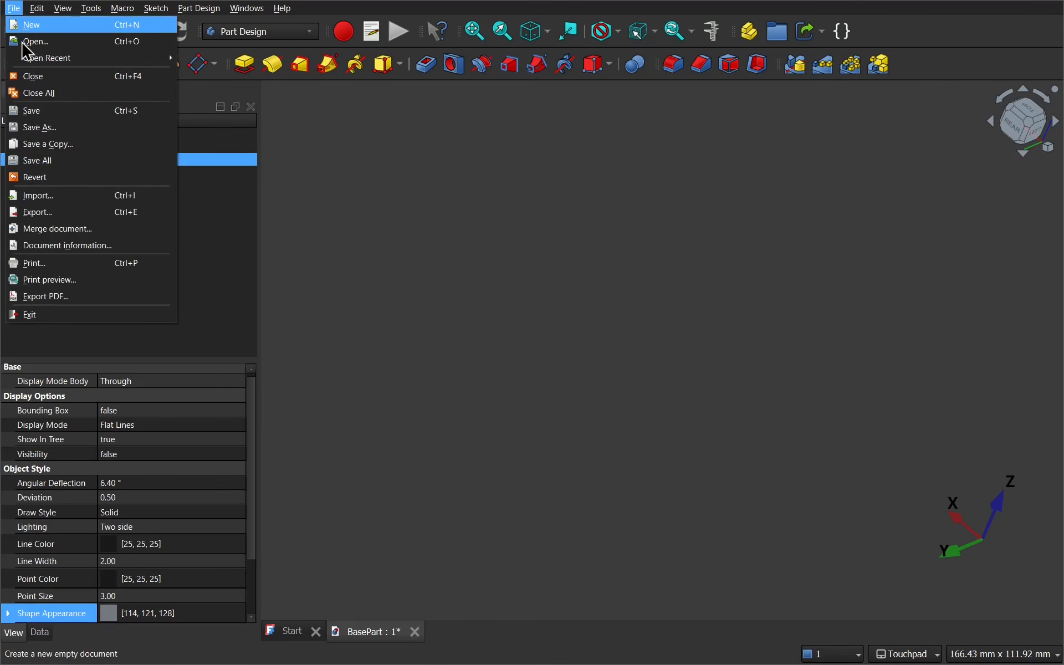
left_click(76, 211)
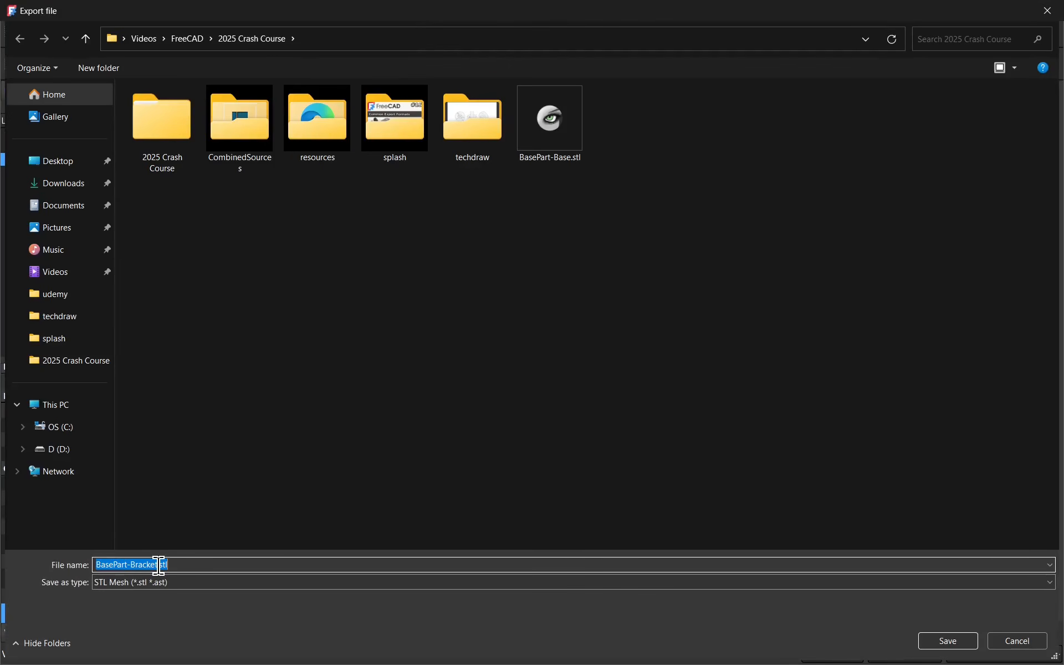
left_click(943, 644)
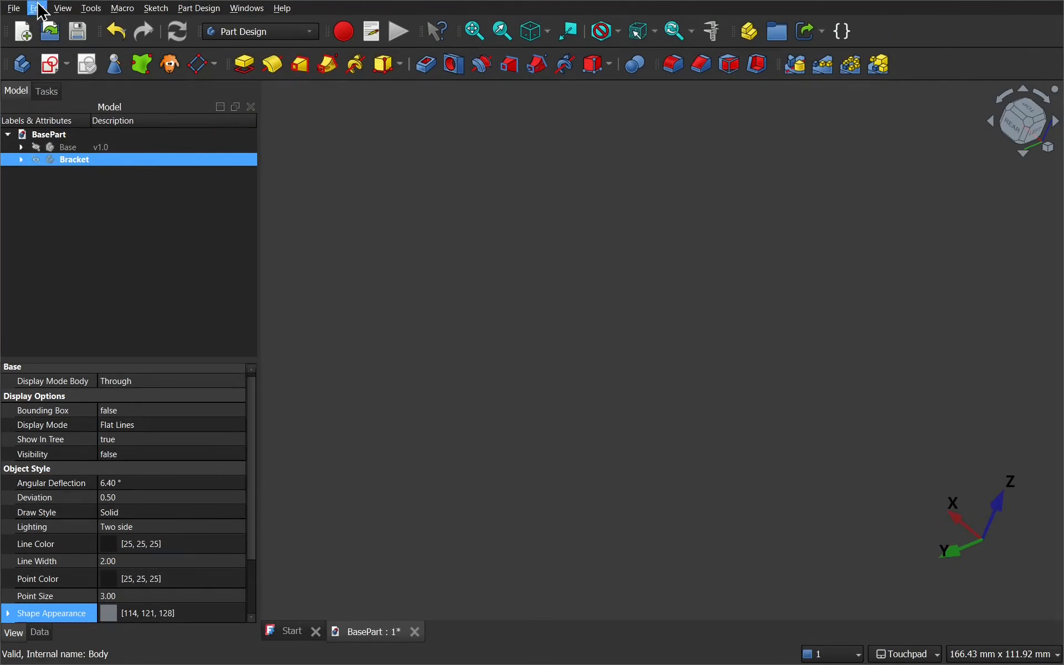
Step: Import the BasePart-Bracket.stl mesh from the 2025 Crash Course folder for inspection, and delete it from the document
left_click(14, 8)
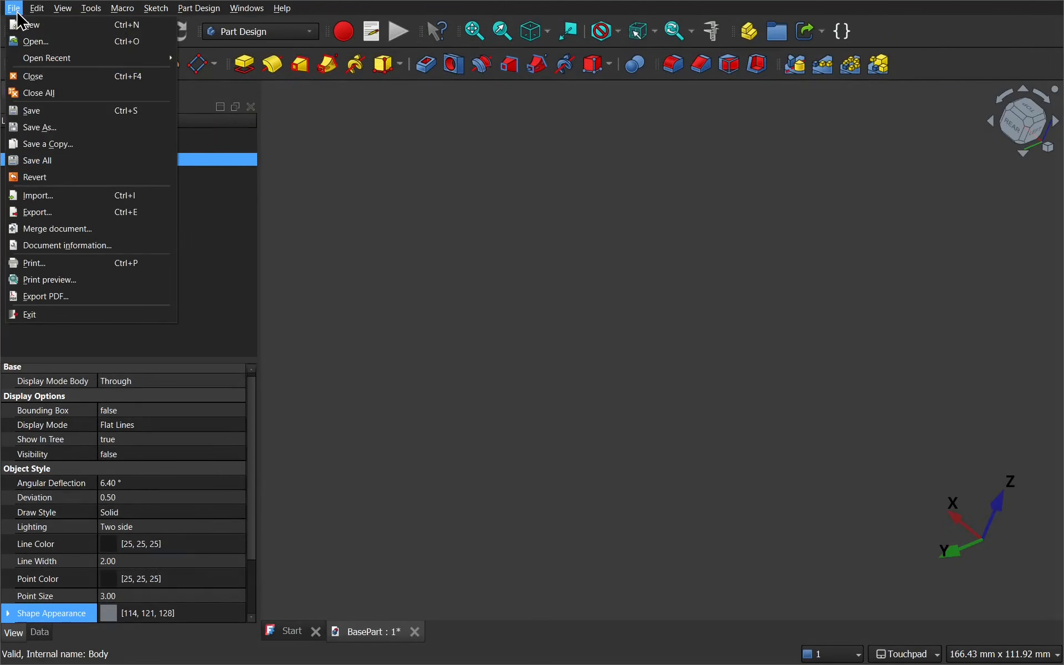
left_click(66, 199)
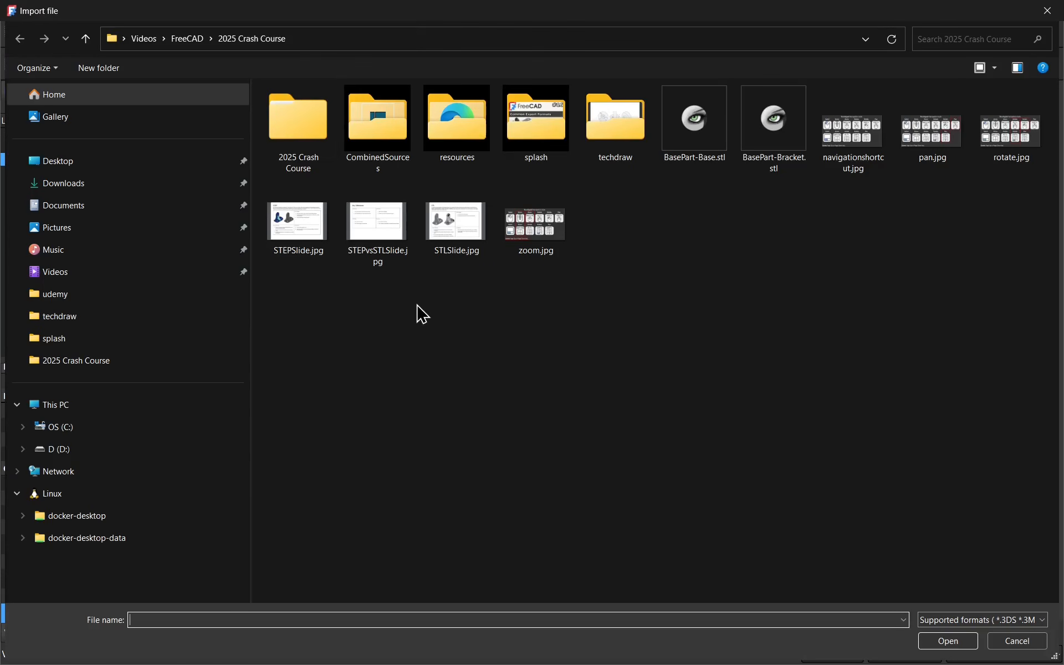
left_click(781, 138)
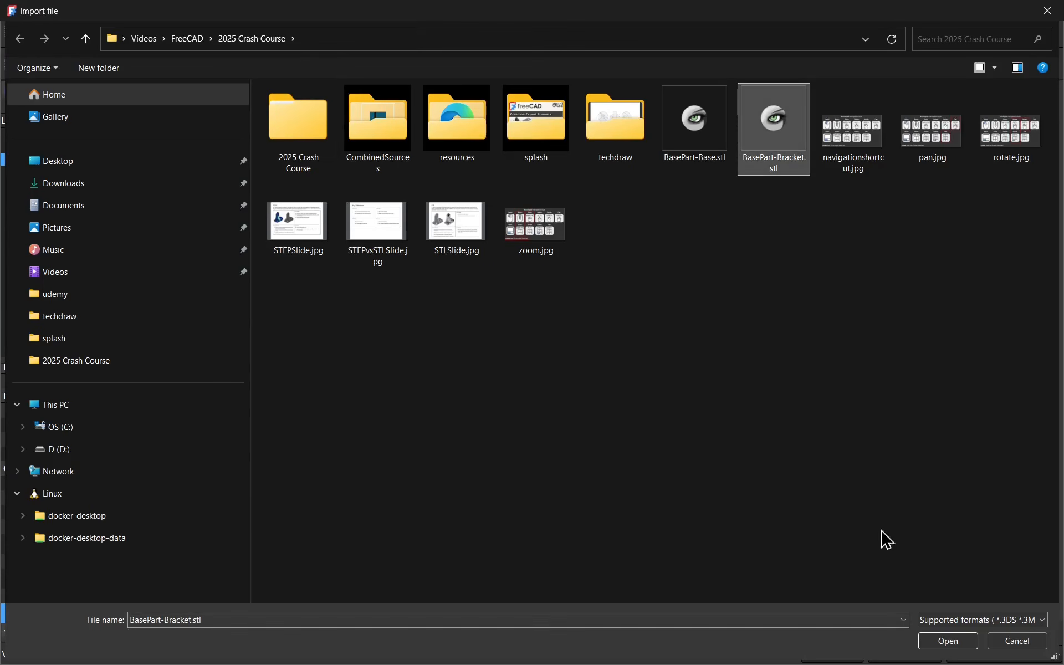
left_click(936, 642)
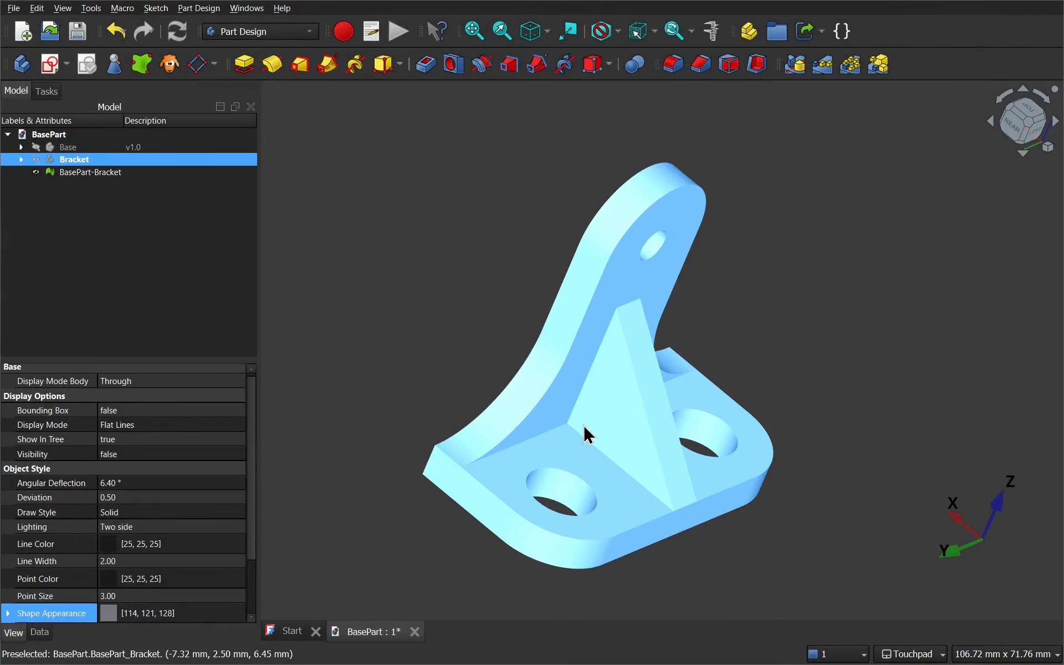
left_click_drag(741, 453, 681, 443, "alt")
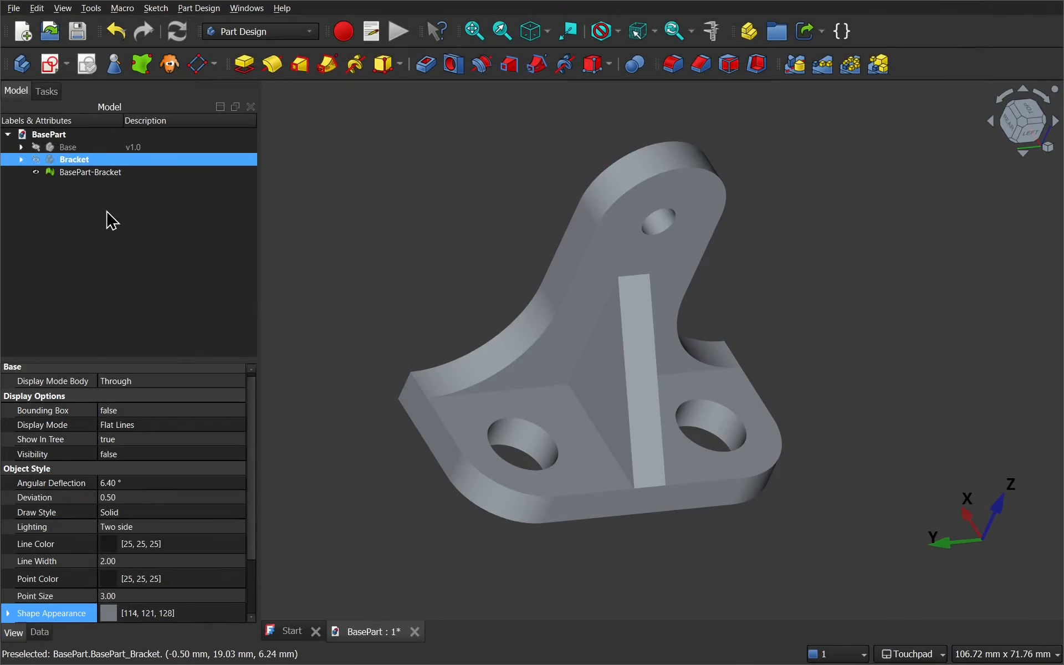
left_click(116, 177)
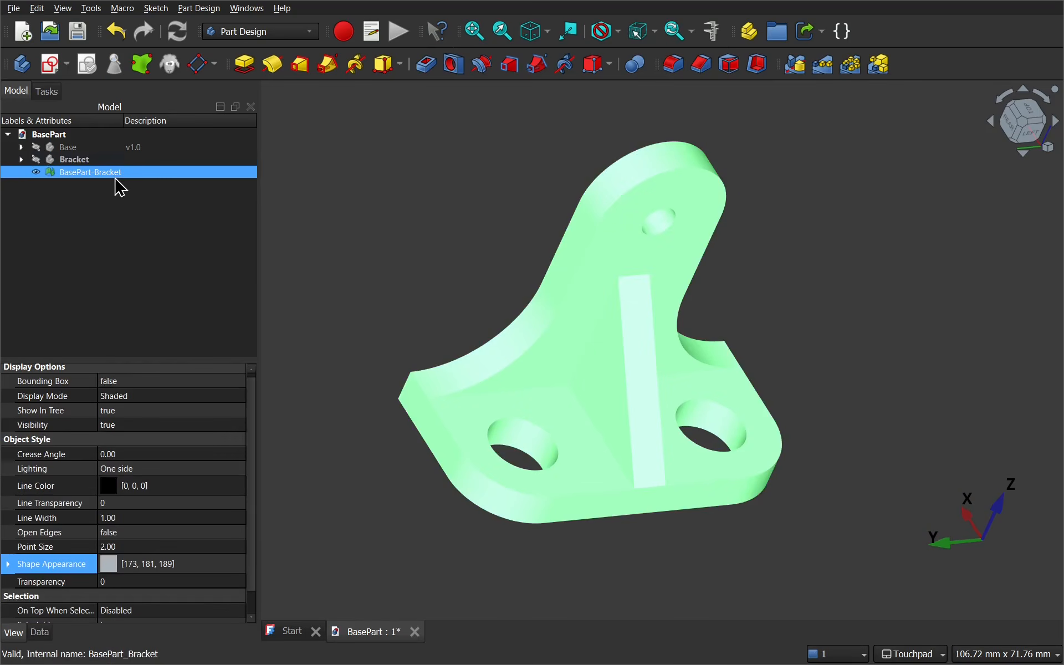
key("Delete")
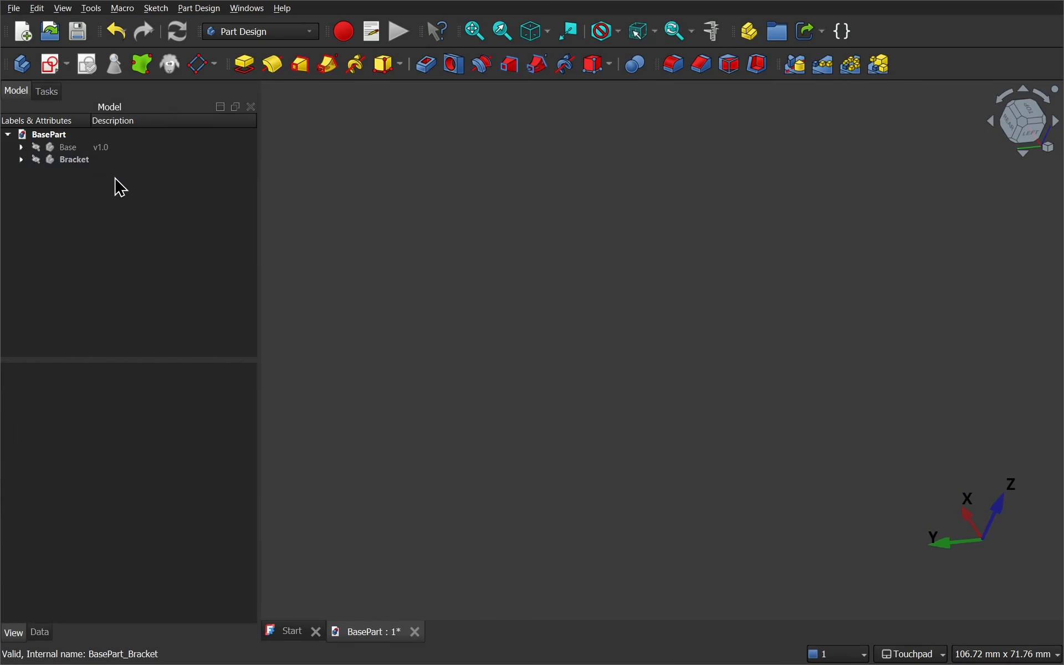
Step: Expand the Bracket body in the model tree and make the body and its Chamfer feature visible
left_click(21, 160)
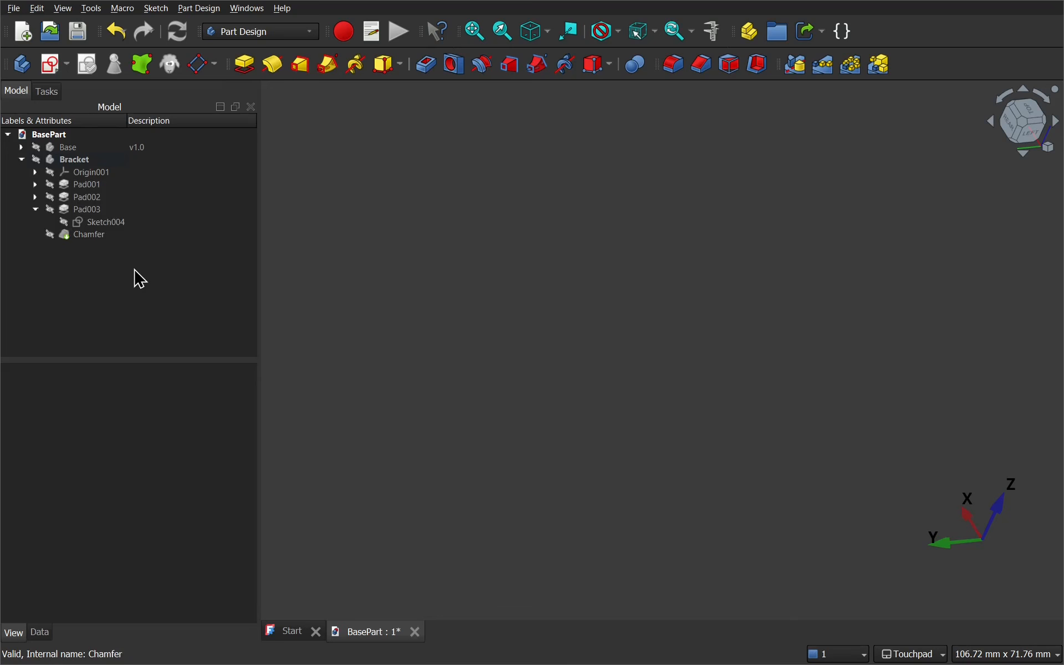
left_click(97, 215)
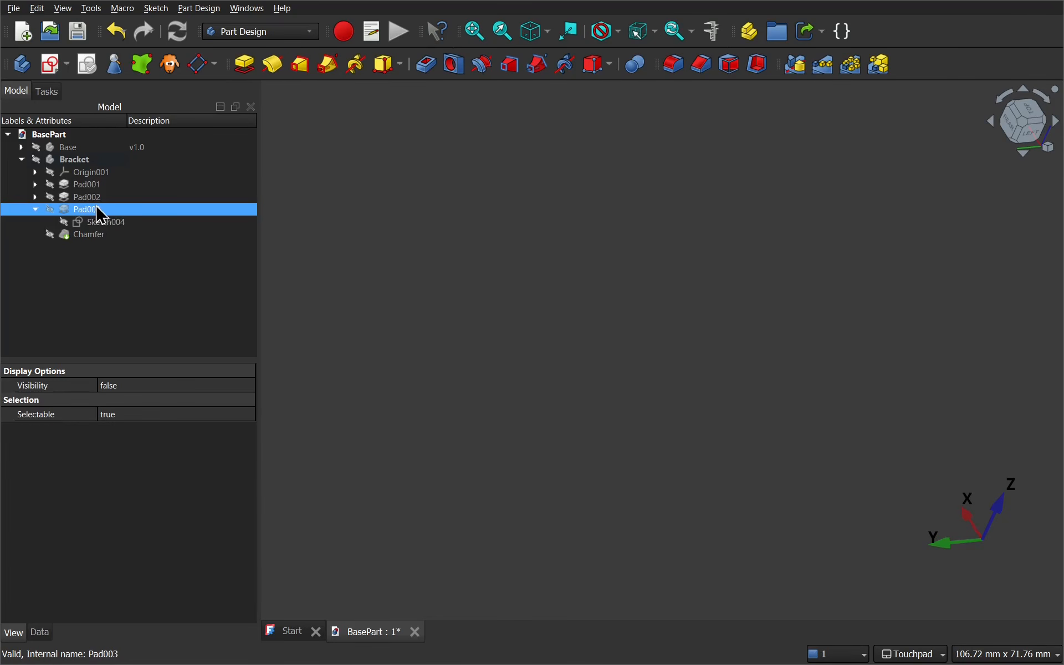
left_click(103, 244)
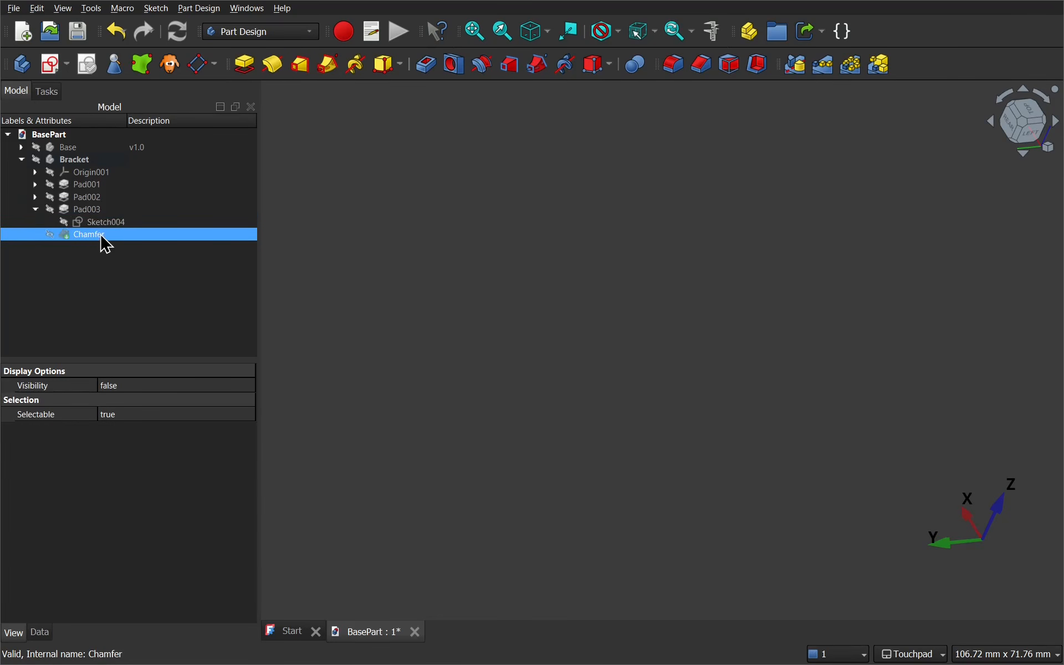
left_click(87, 164)
key("space")
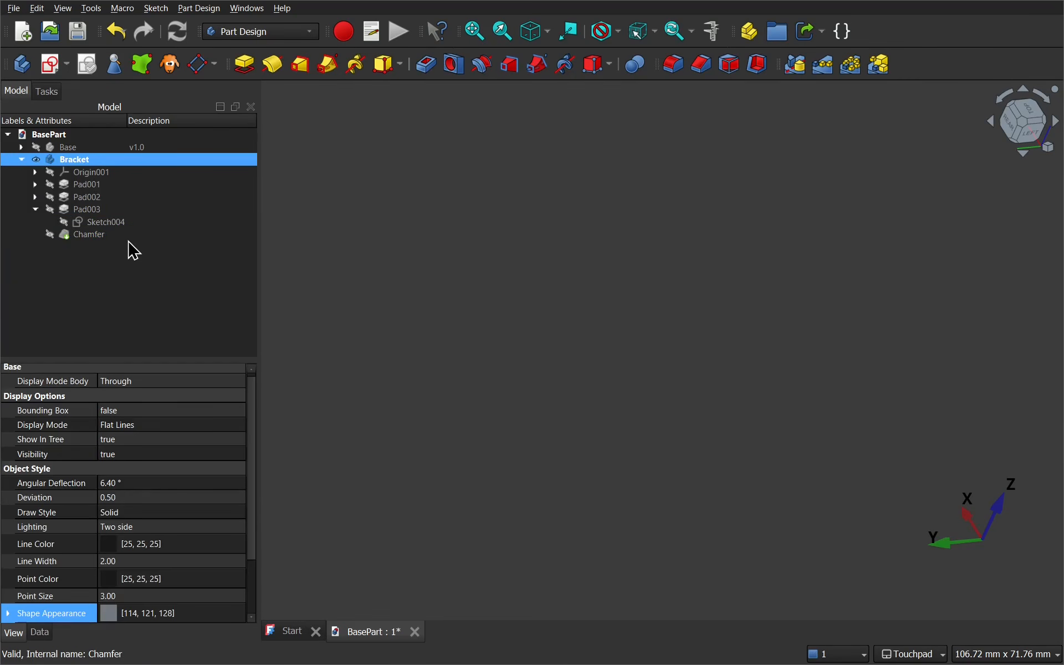
left_click(97, 237)
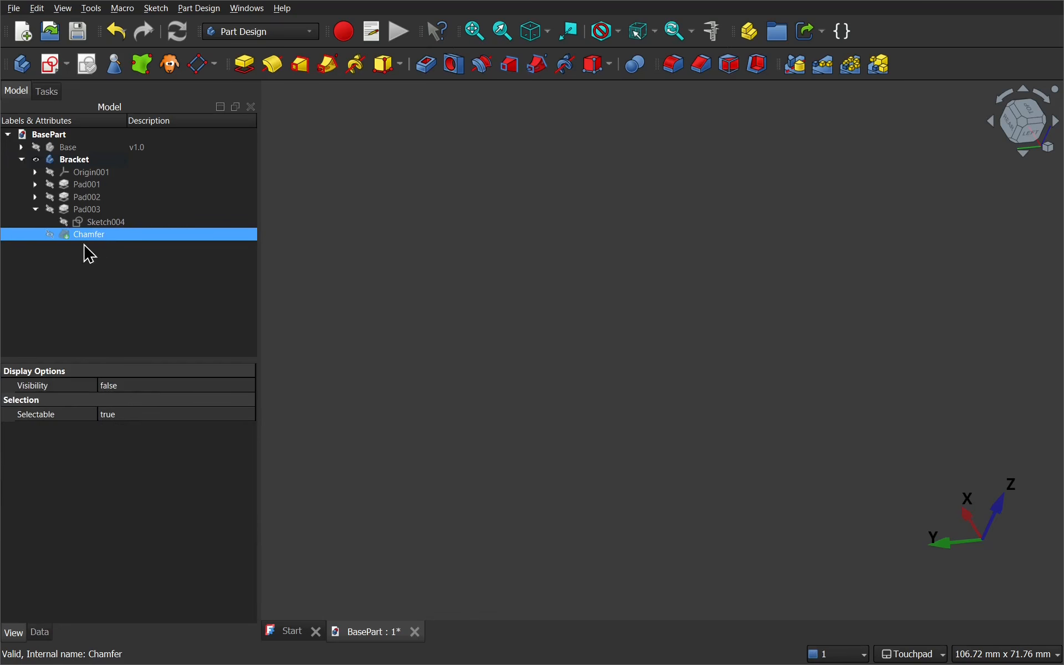
key("space")
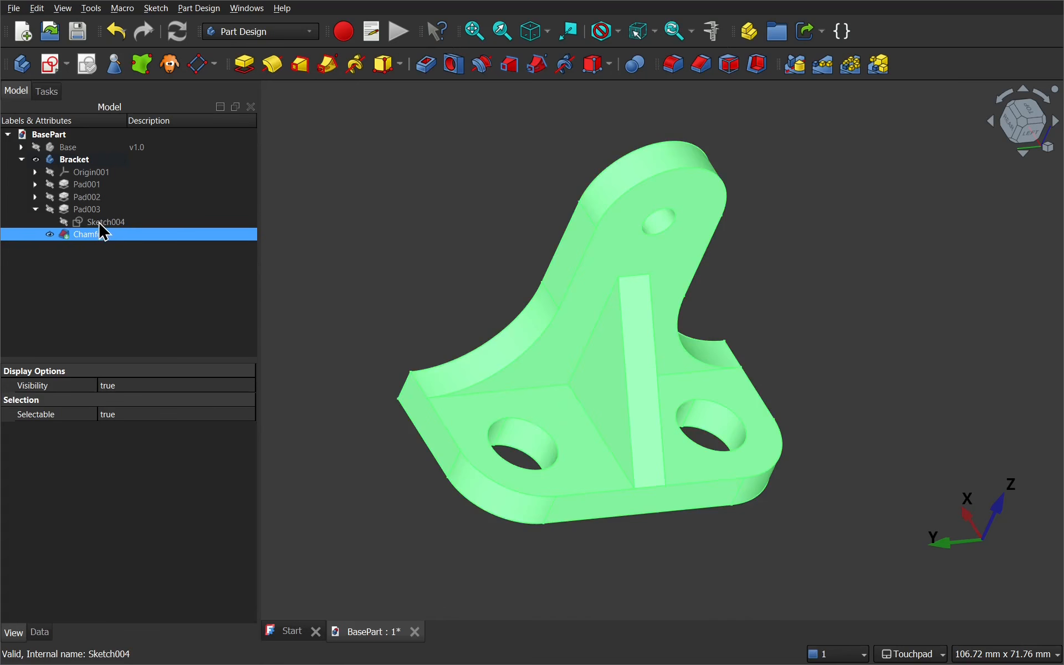
Step: Step the Bracket body's displayed state back from the Chamfer through Pad003 to Pad002
left_click(34, 209)
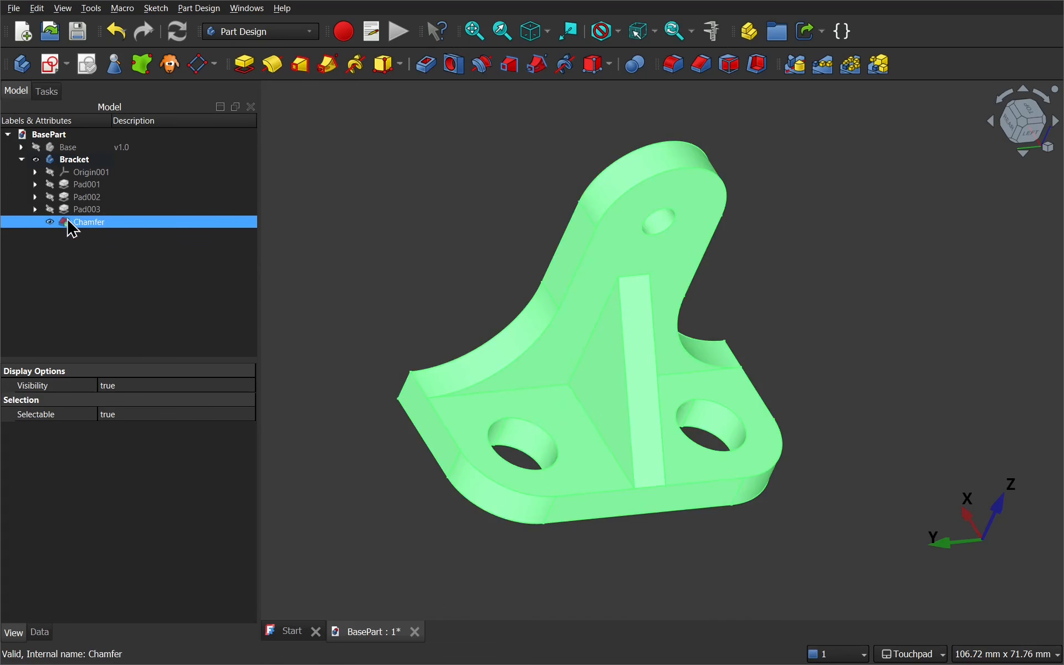
key("Up")
key("space")
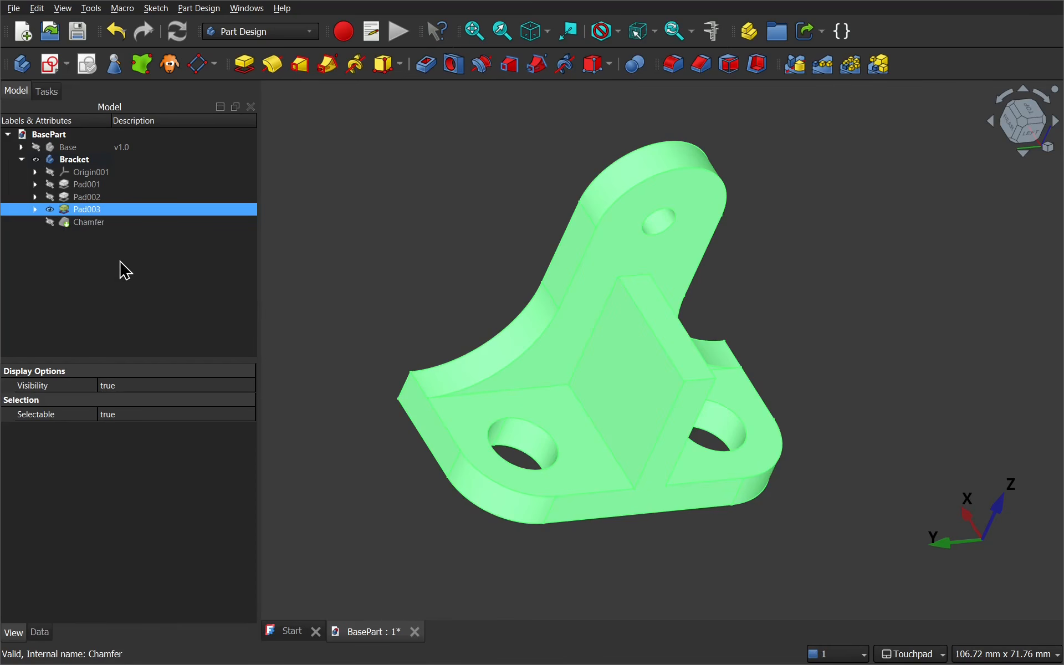
left_click(90, 198)
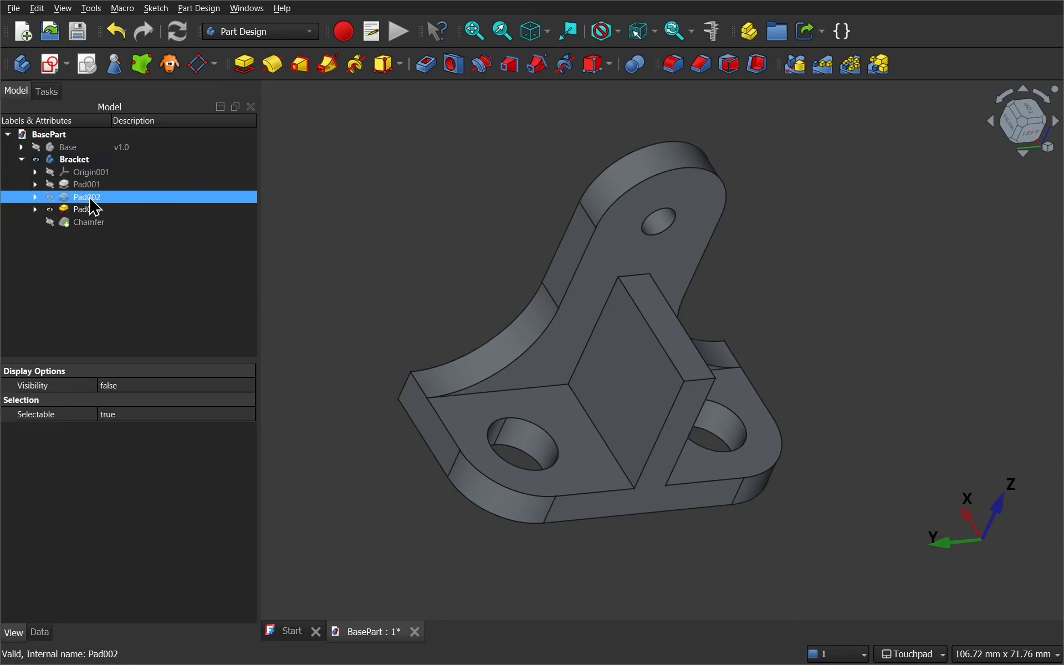
key("space")
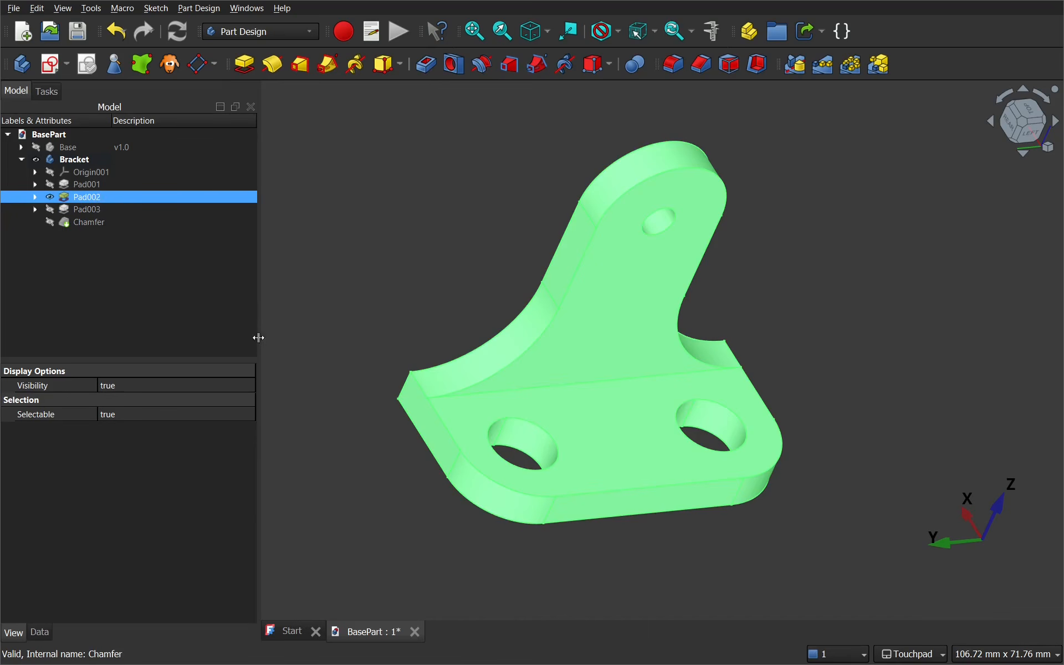
left_click(319, 454)
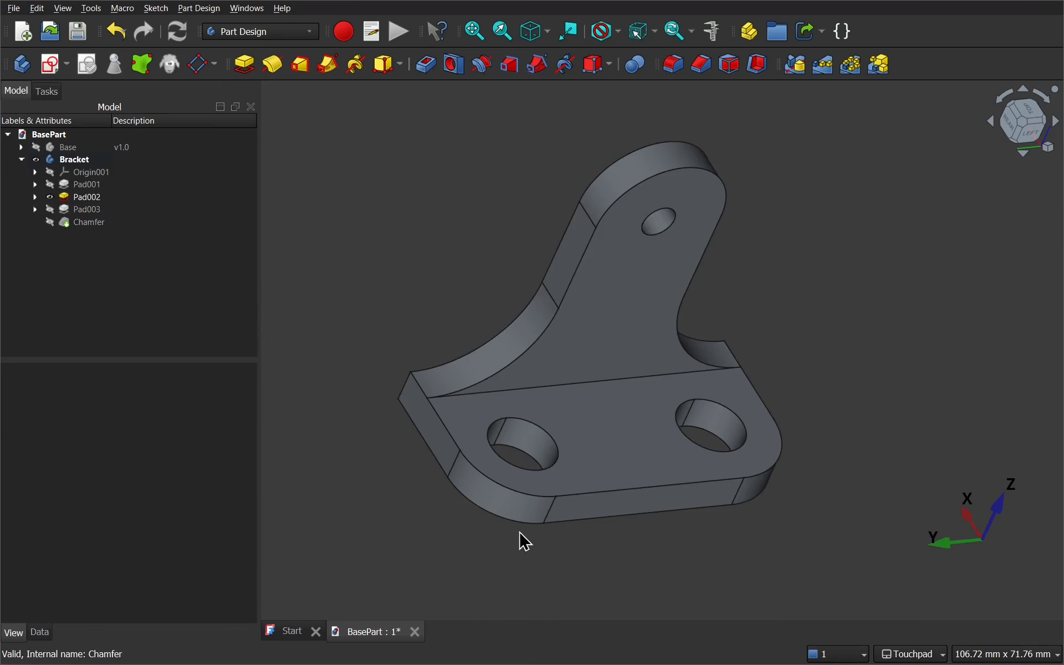
mouse_move(401, 514)
left_mouse_down("alt")
mouse_move(501, 559)
mouse_move(429, 520)
mouse_move(383, 519)
left_mouse_up("alt")
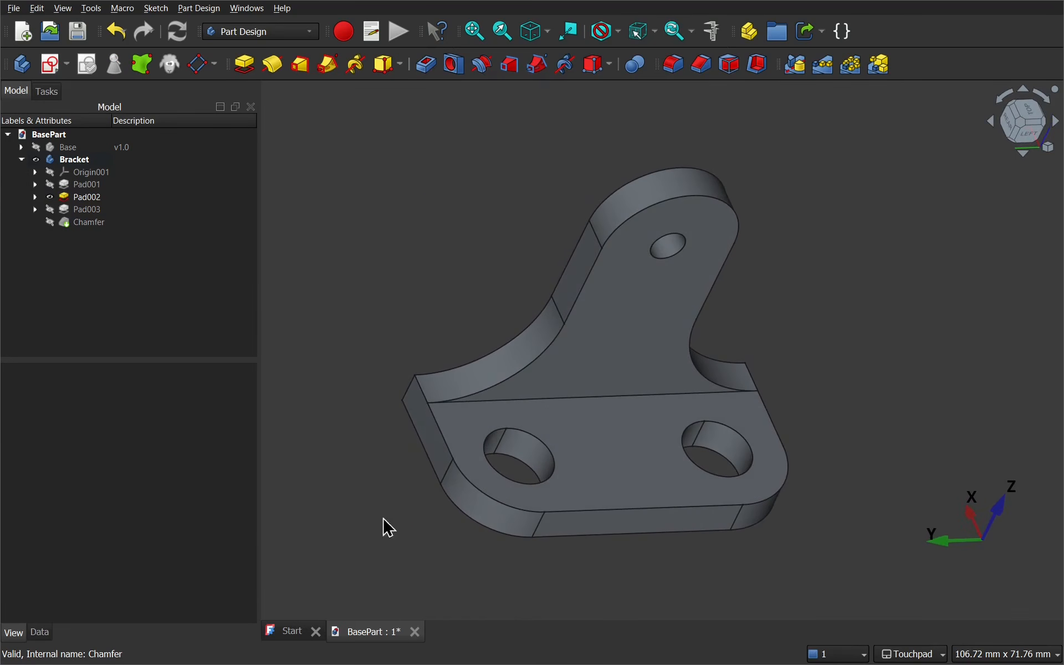
Step: Export the Pad002 feature as an STL mesh named BasePart-BracketPad002.stl in the 2025 Crash Course folder
left_click(89, 201)
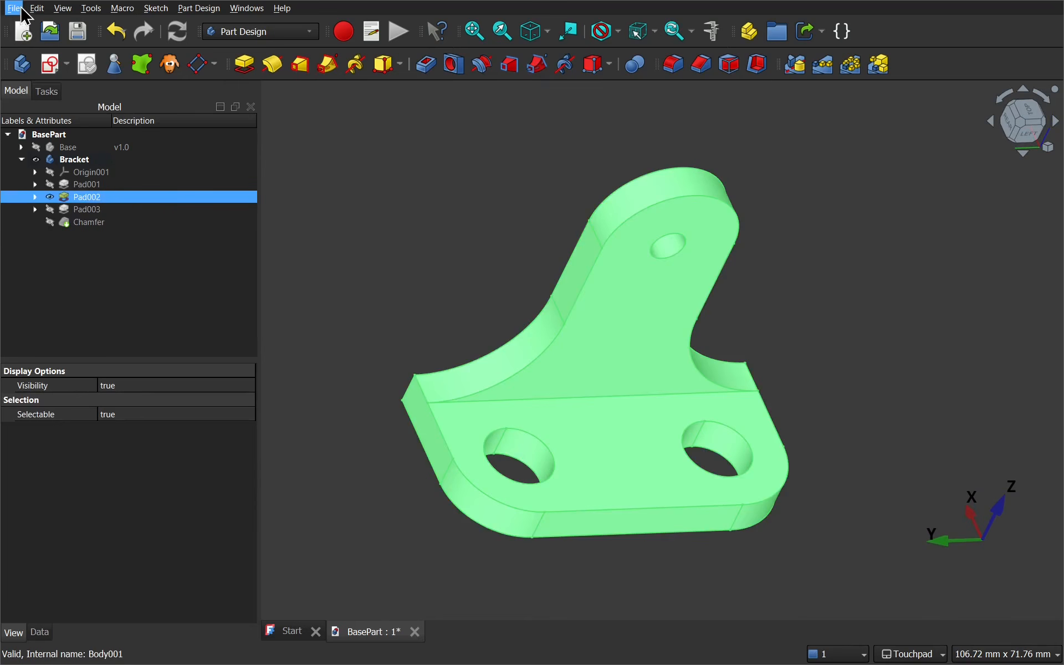
left_click(13, 7)
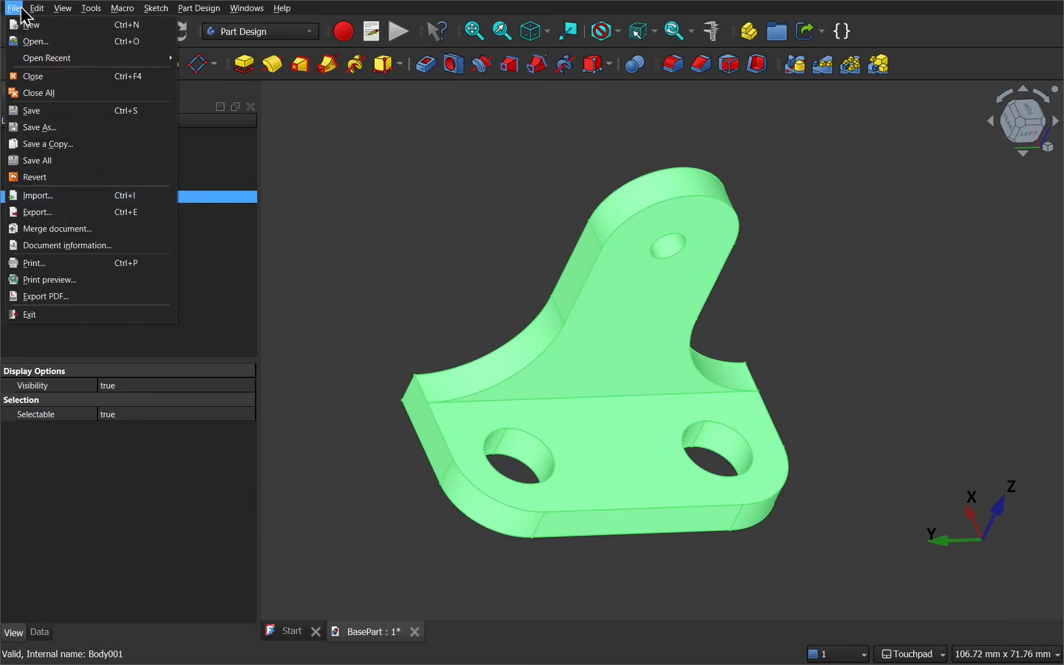
left_click(121, 217)
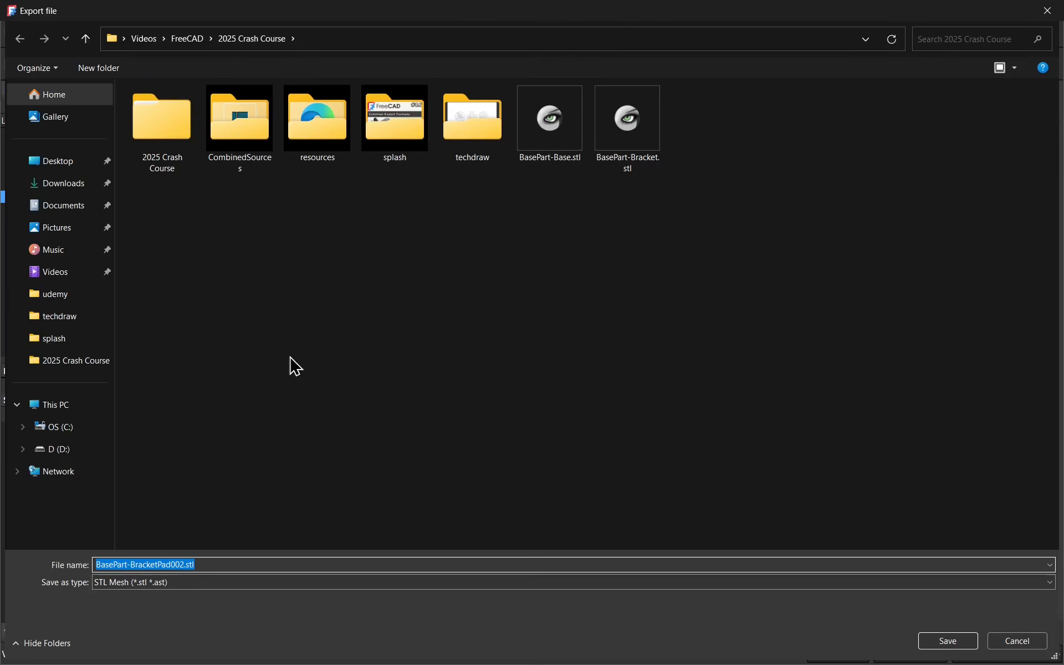
left_click(155, 565)
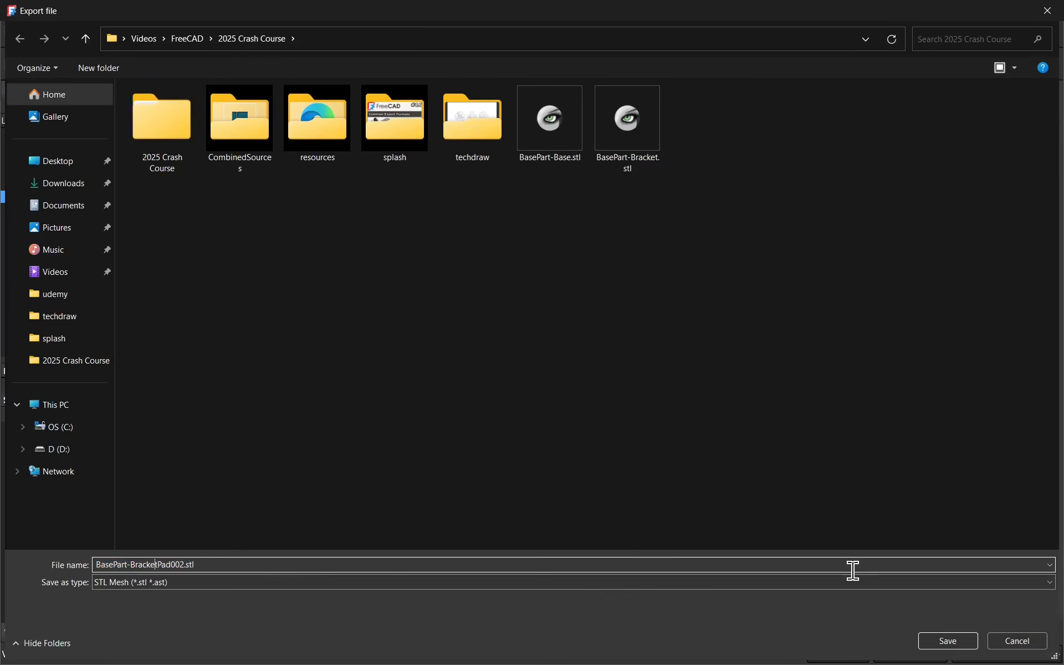
left_click(938, 646)
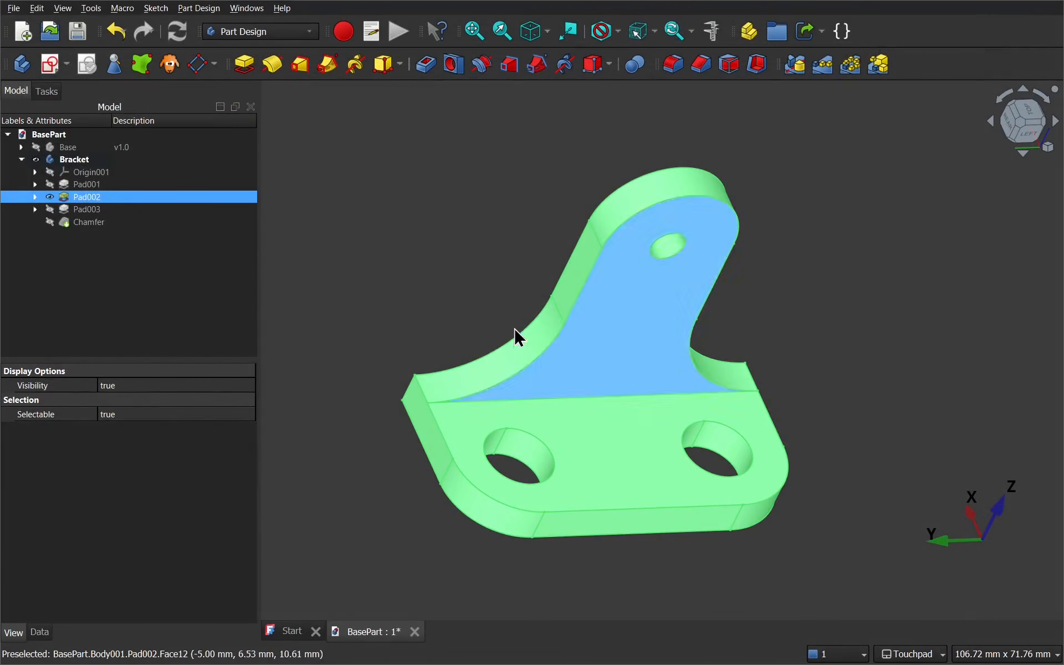
Step: Hide the Bracket body and clear the selection
left_click(84, 165)
key("space")
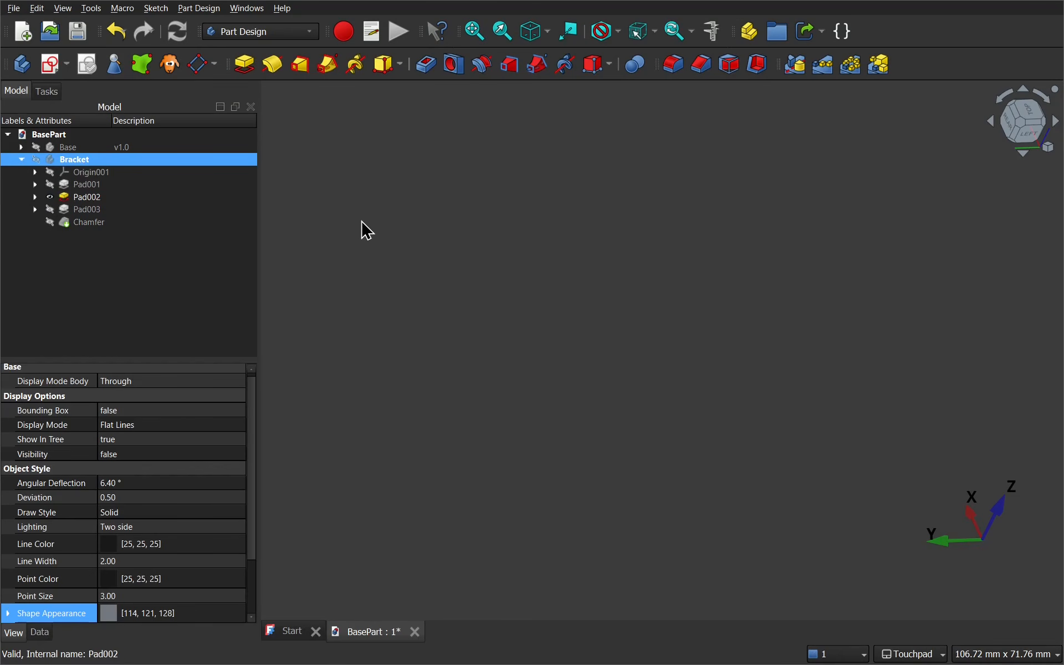
left_click(363, 231)
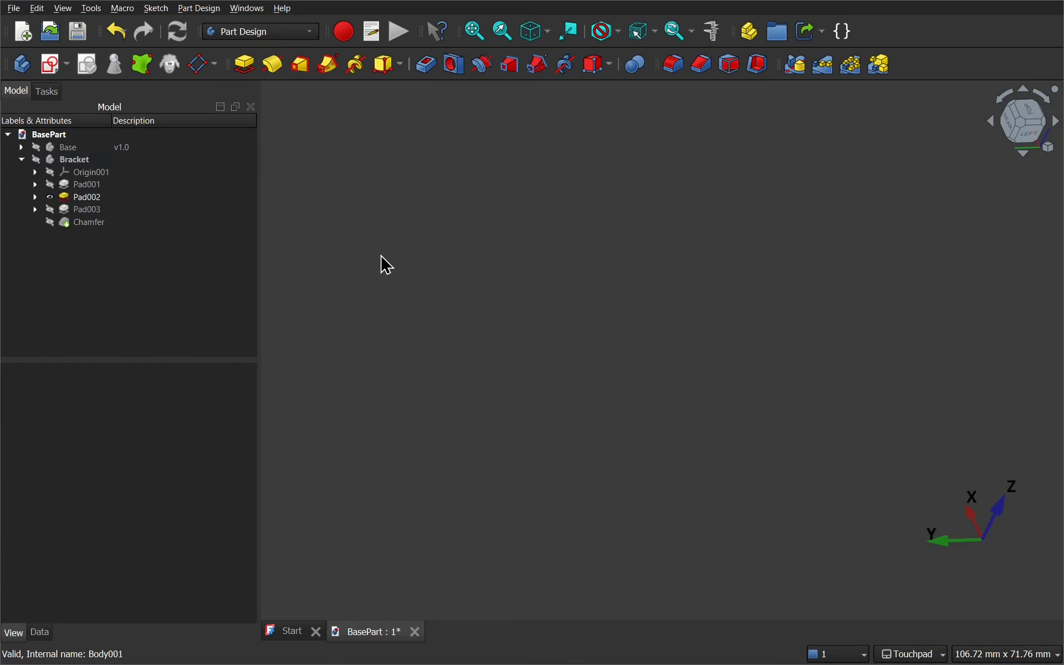
Step: Import BasePart-BracketPad002.stl from the 2025 Crash Course folder, examine the mesh from several angles, and delete it from the document
left_click(16, 9)
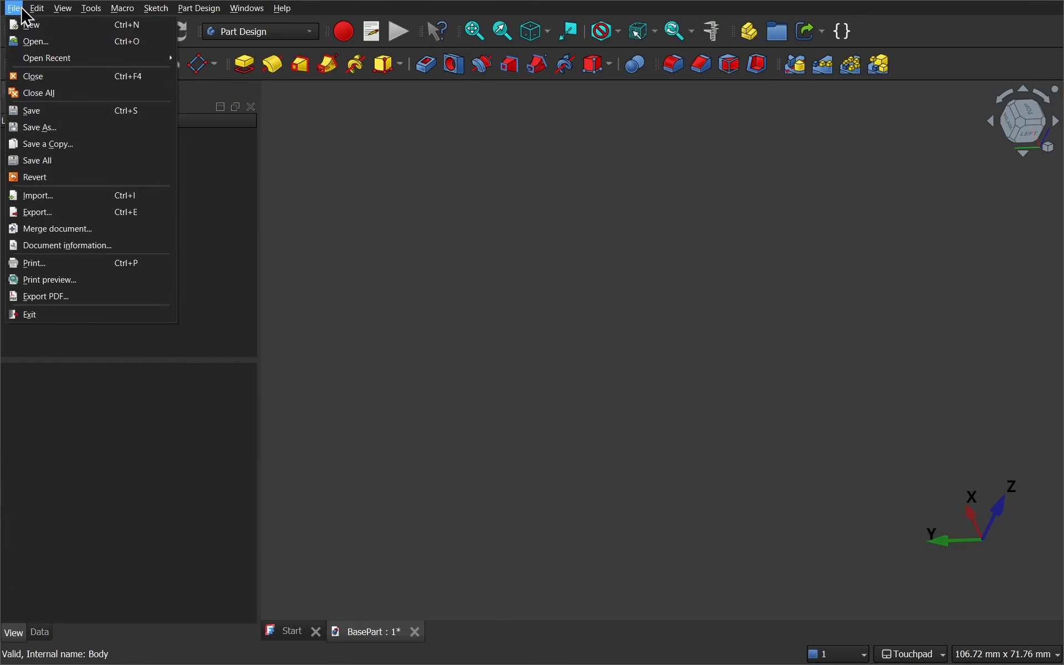
left_click(97, 198)
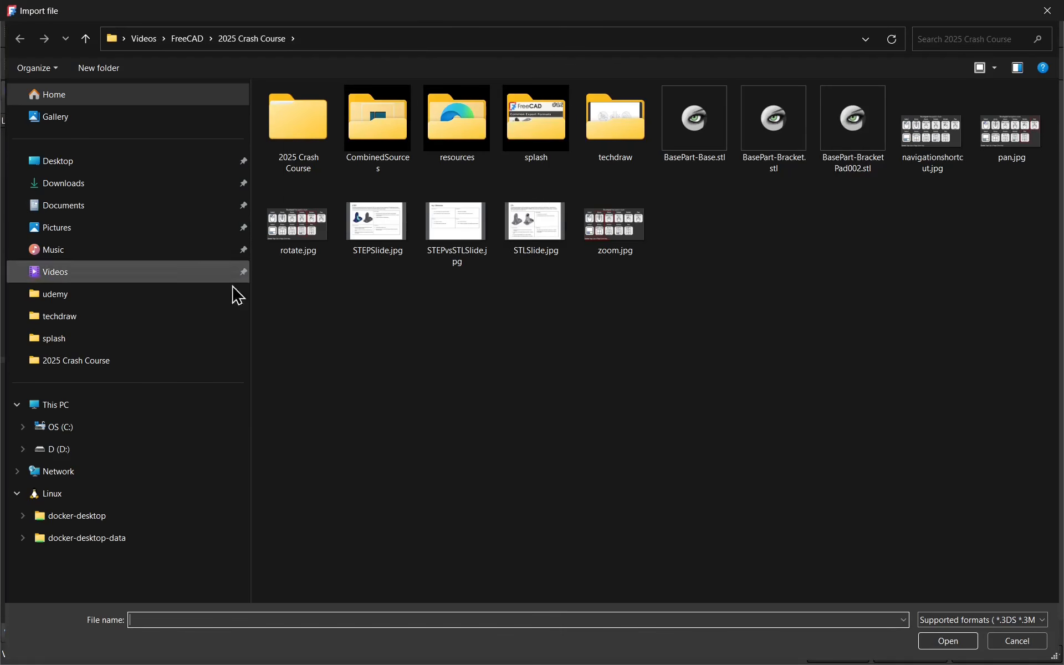
left_click(842, 131)
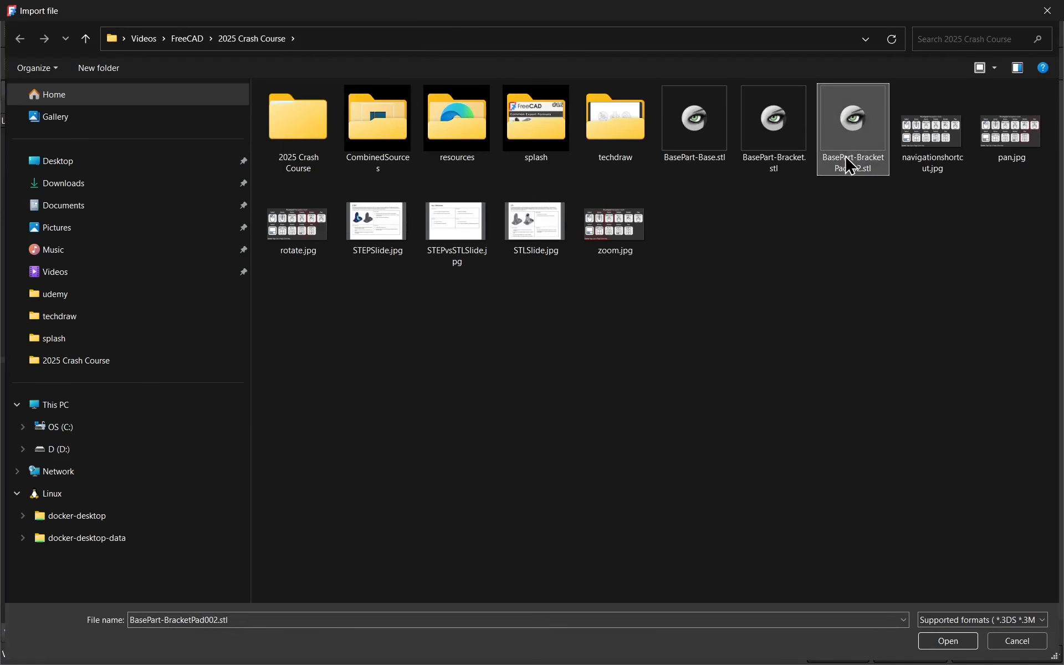
left_click(953, 641)
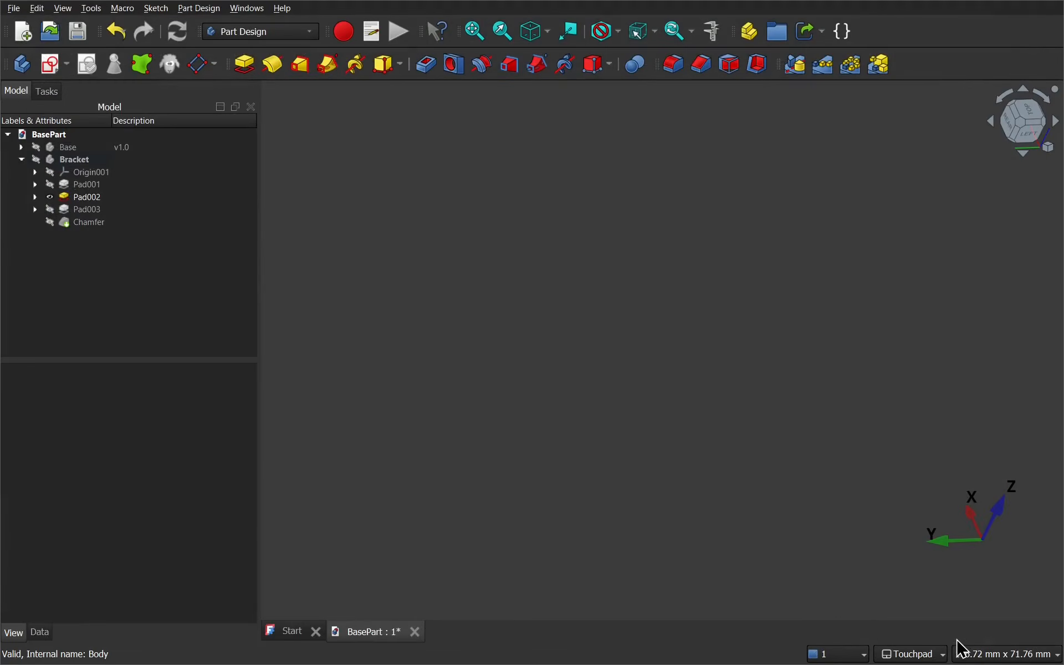
middle_click_drag(757, 484, 772, 427)
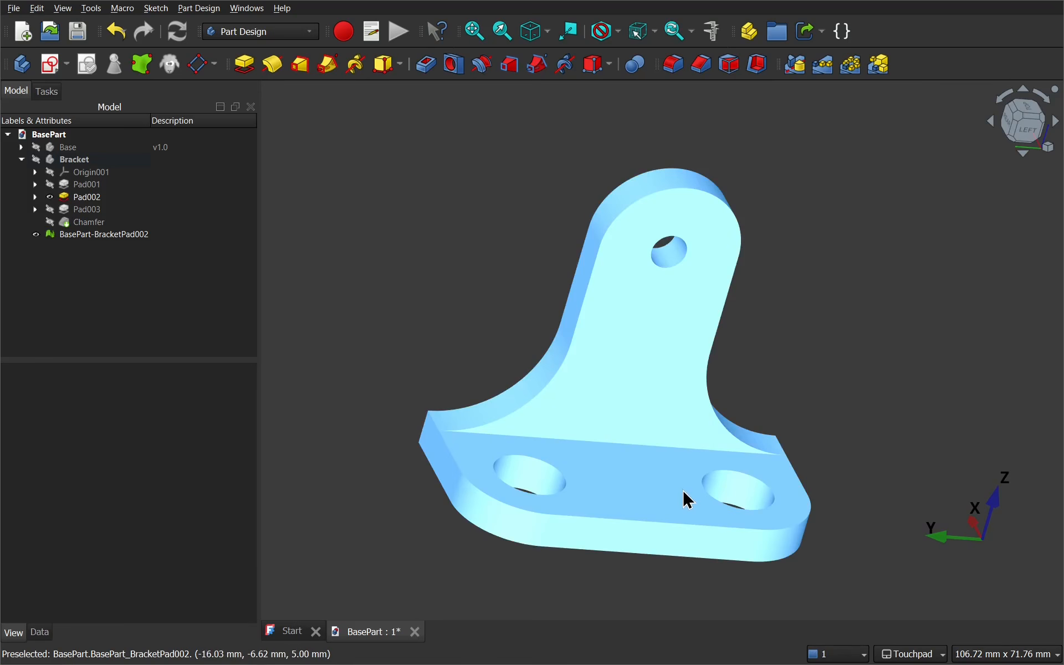
middle_click_drag(515, 334, 439, 382)
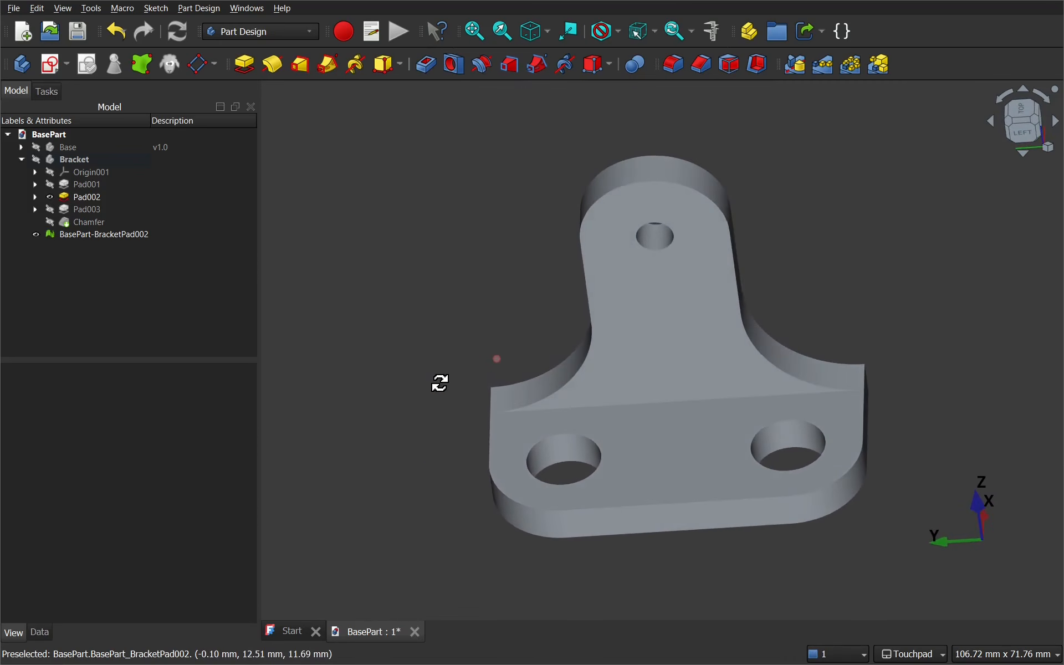
left_click(107, 238)
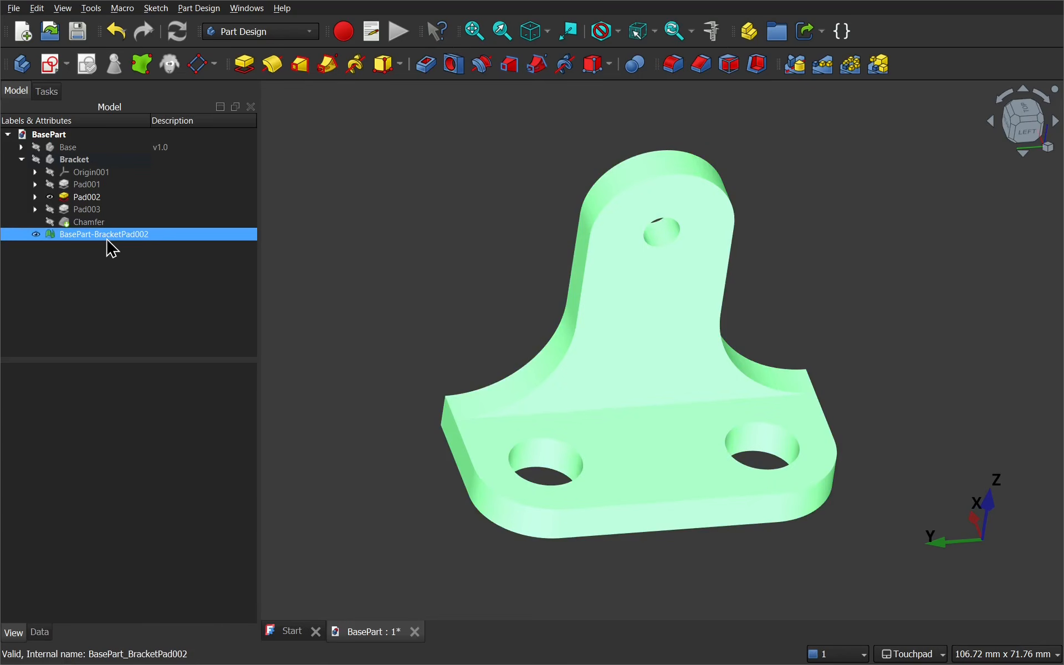
key("Delete")
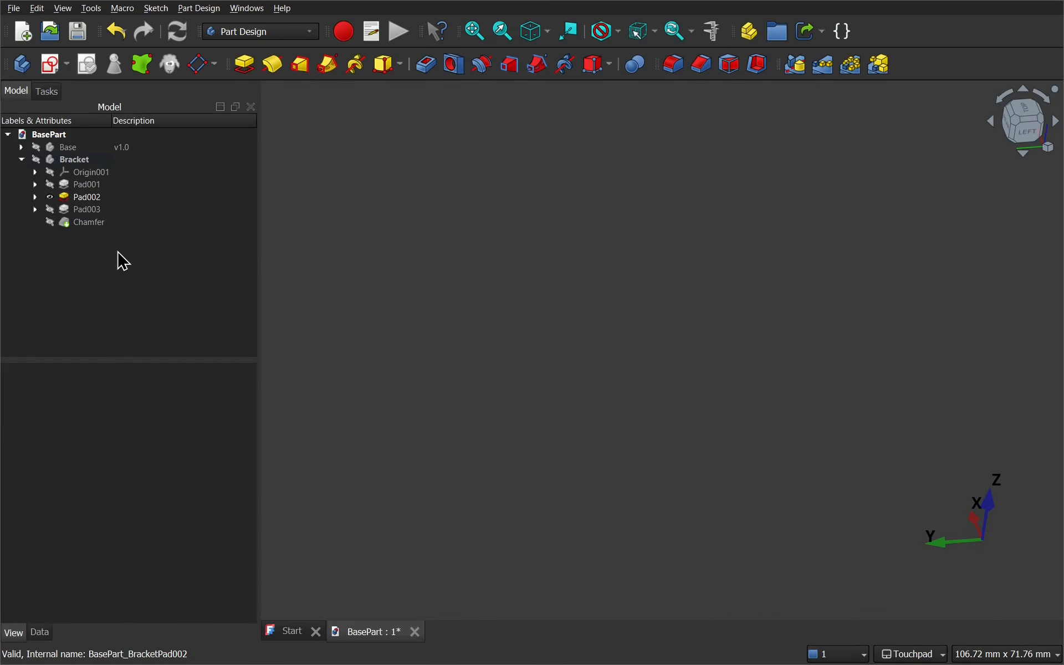
Step: Make the Bracket's Chamfer feature visible and show both the Bracket and Base bodies
left_click(94, 226)
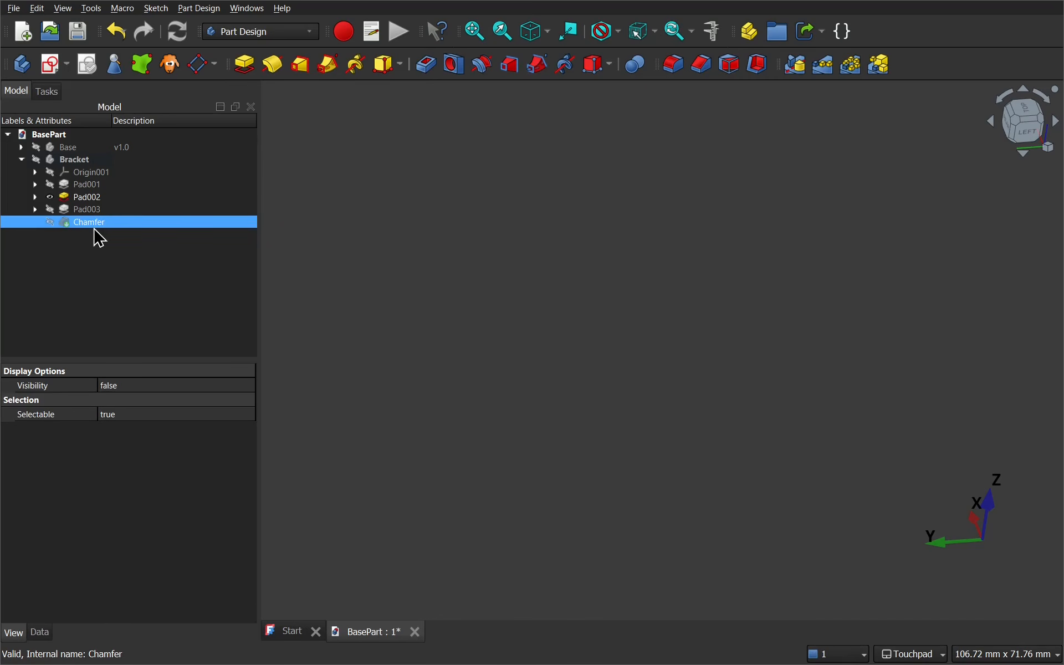
key("space")
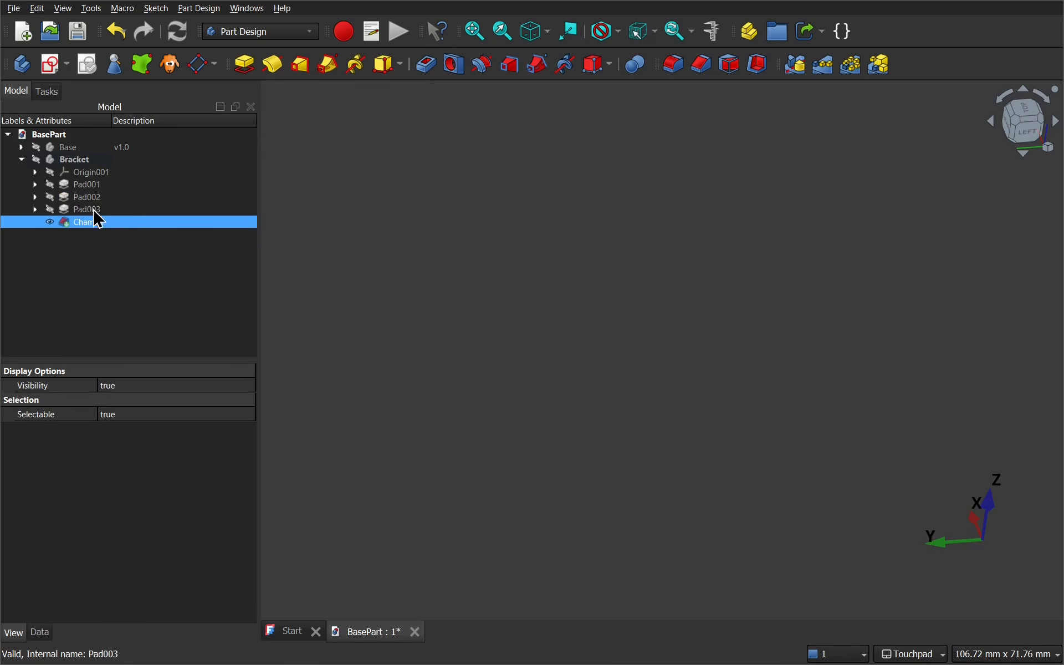
left_click(81, 162)
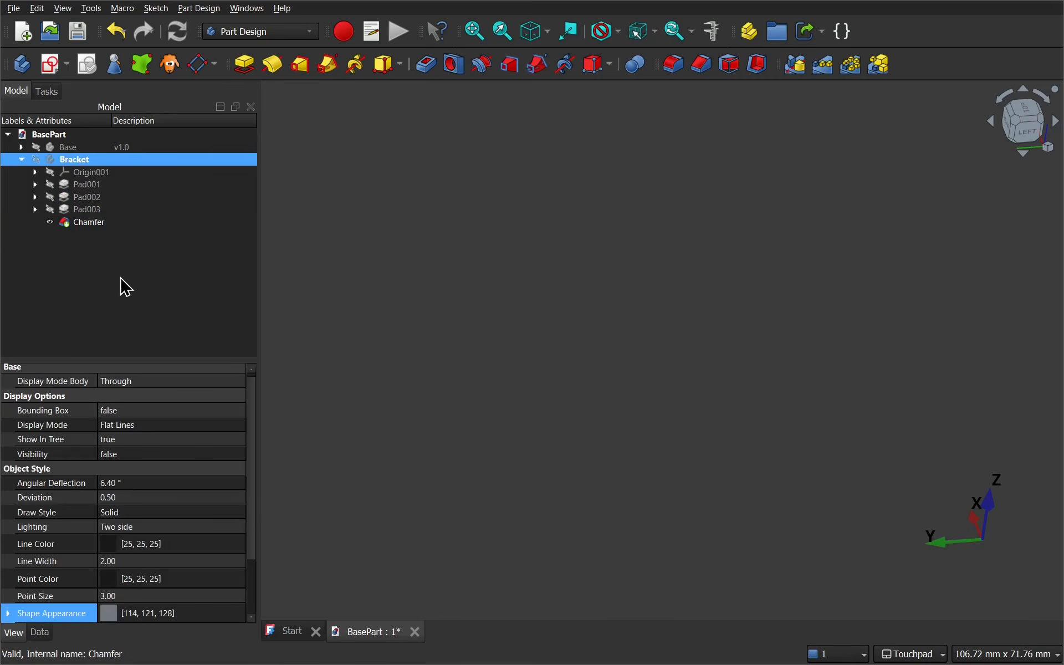
key("space")
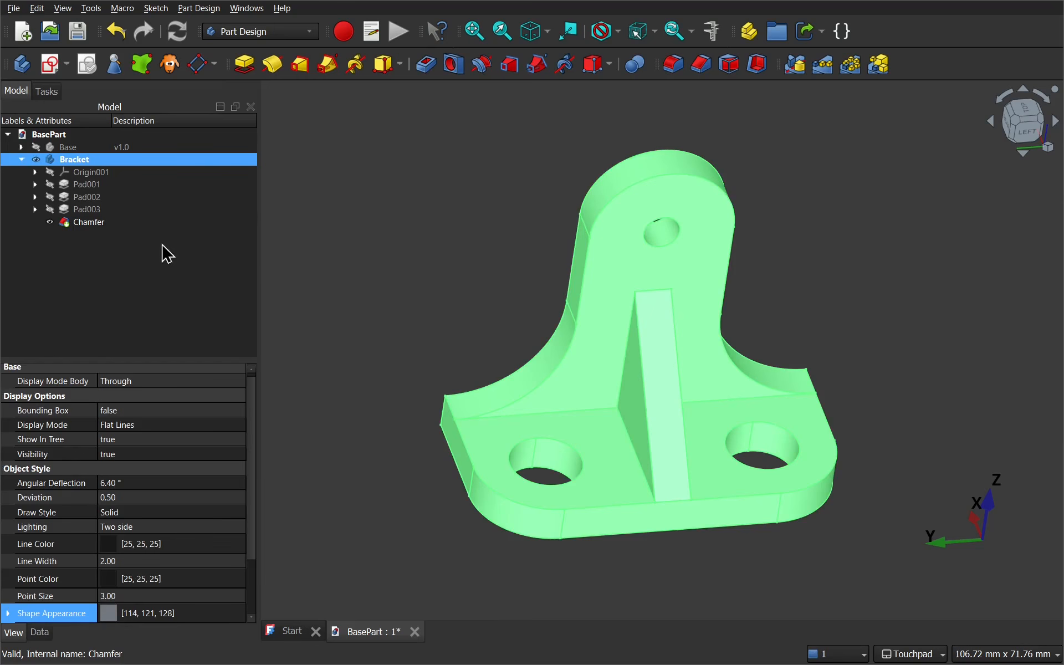
key("Up")
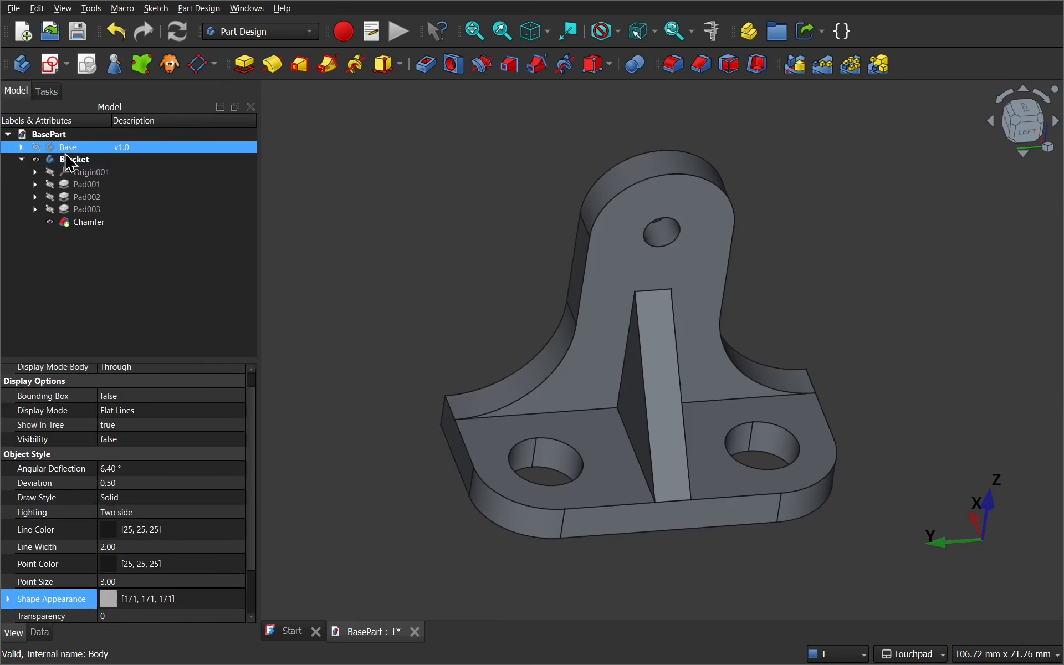
key("space")
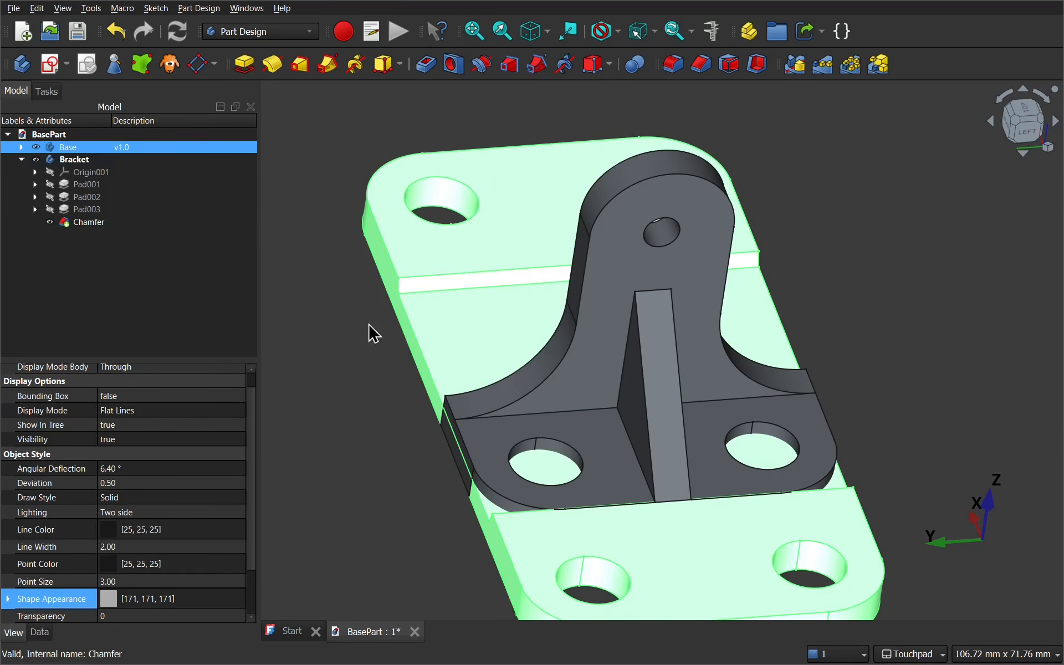
left_click(356, 423)
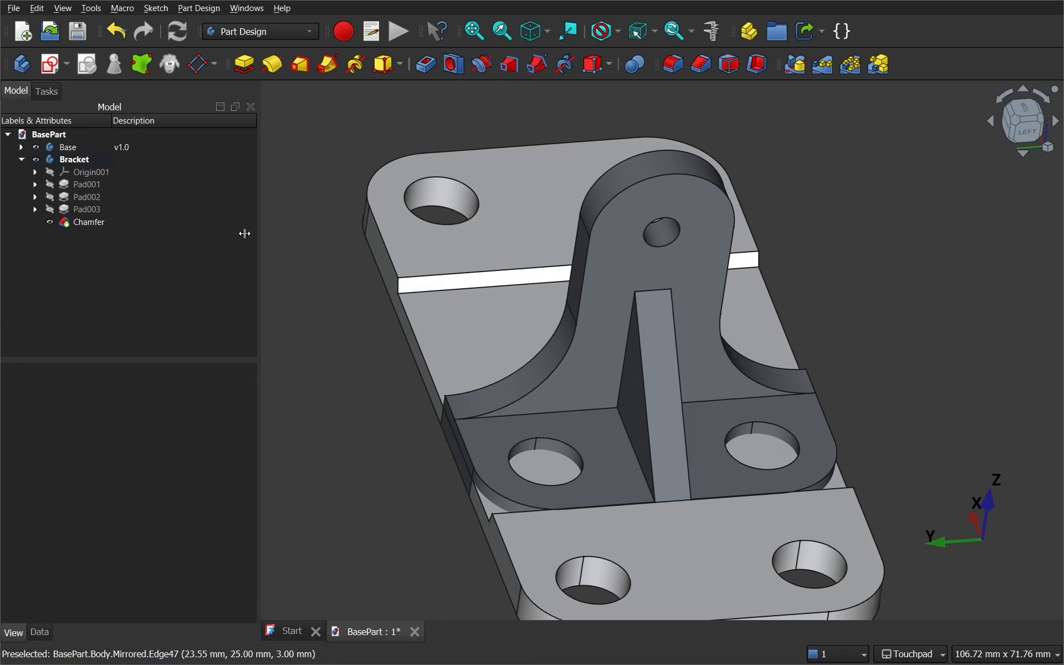
Step: Export the Base and Bracket bodies together as a single STL mesh named BasePart.stl in the 2025 Crash Course folder
left_click(71, 149)
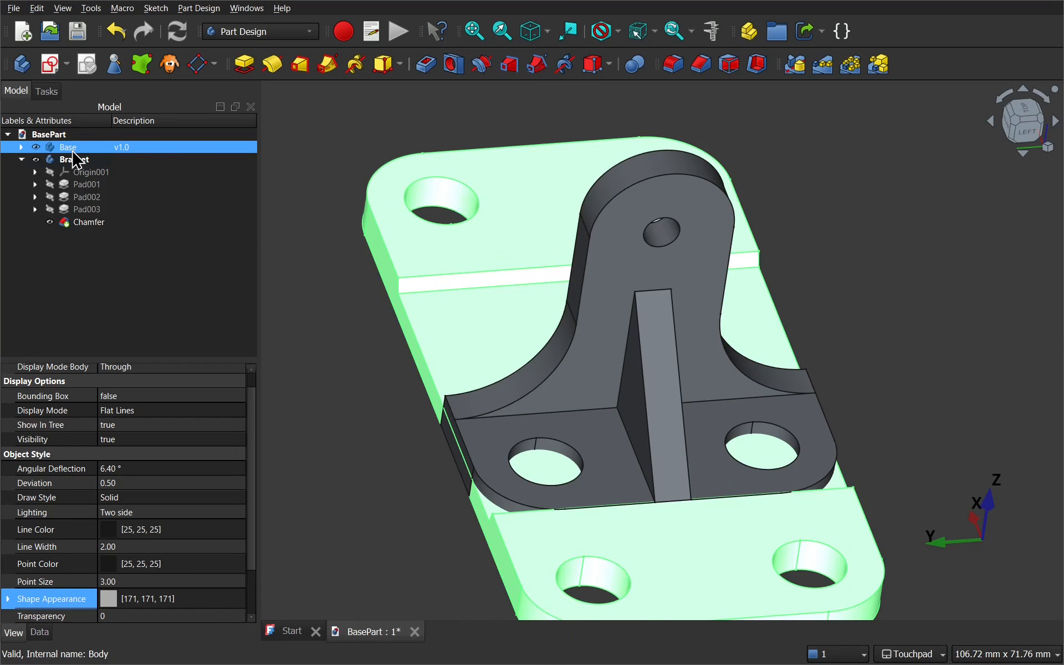
left_click(78, 165, "ctrl")
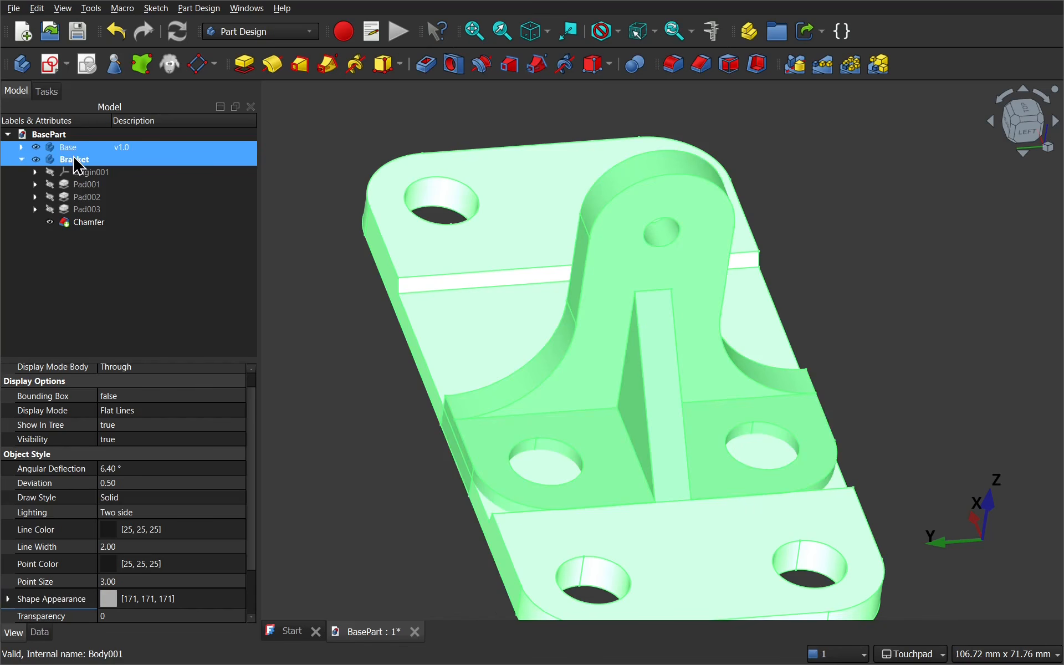
left_click(14, 8)
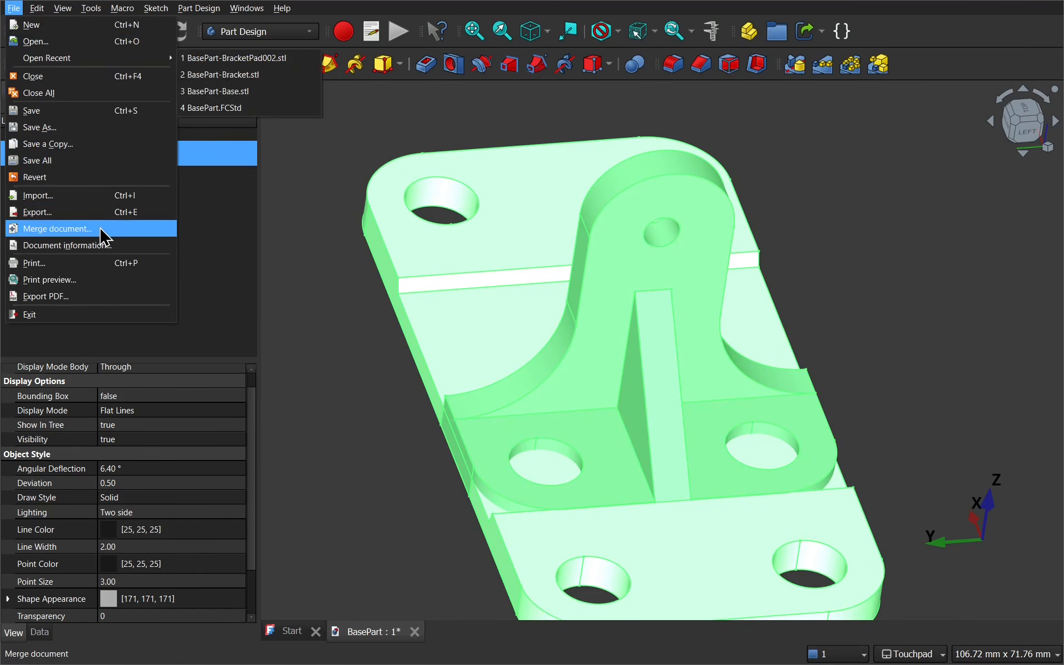
left_click(103, 214)
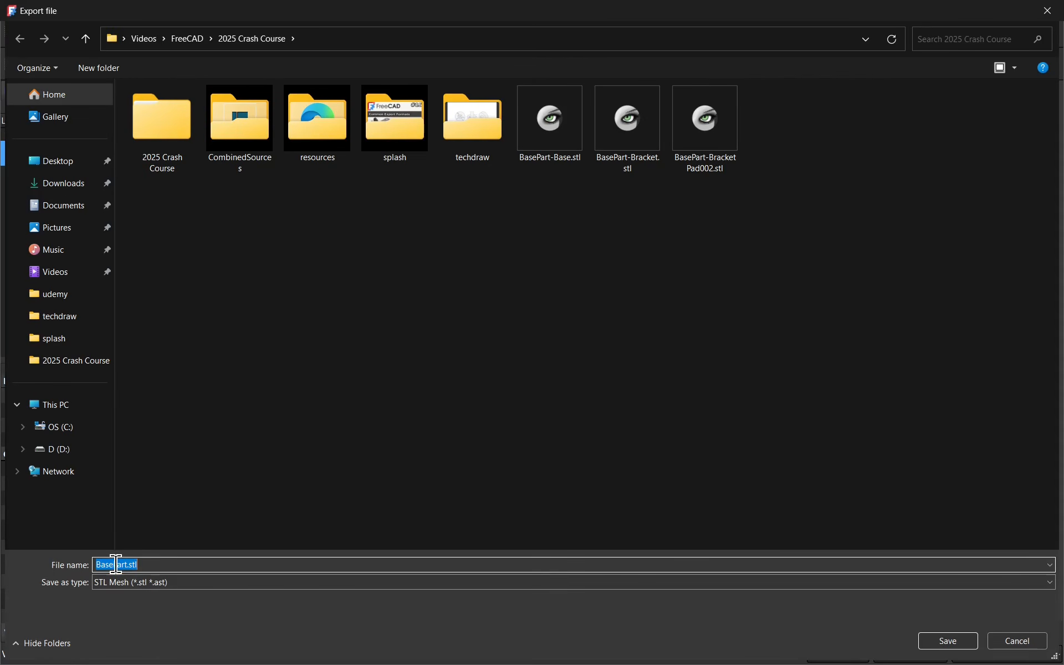
left_click(944, 646)
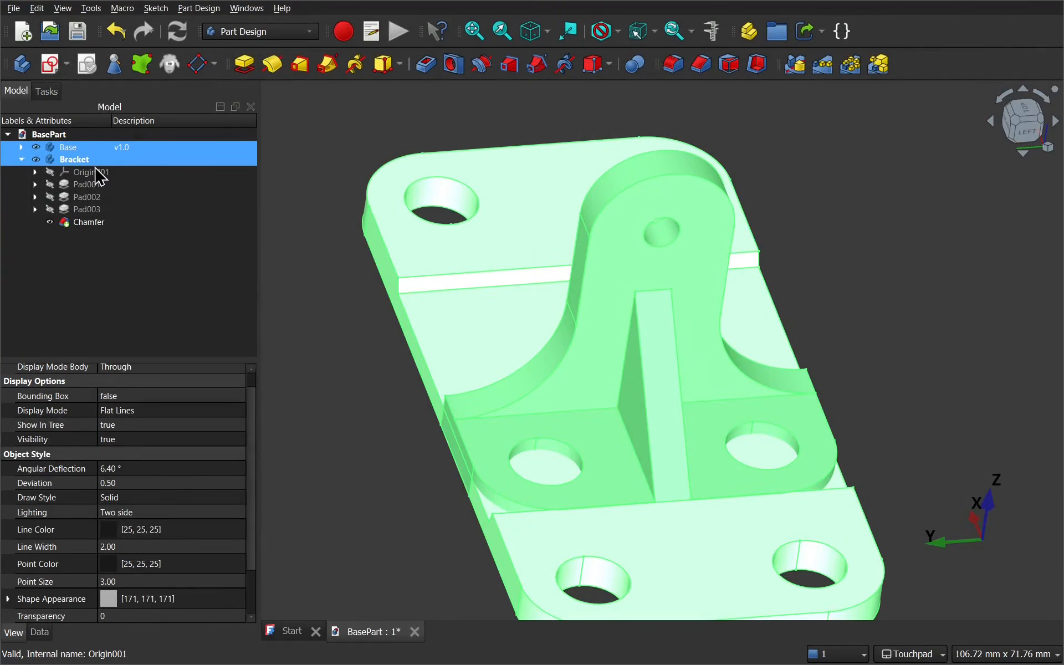
Step: Hide the Base and Bracket bodies and collapse the Bracket body in the model tree
key("space")
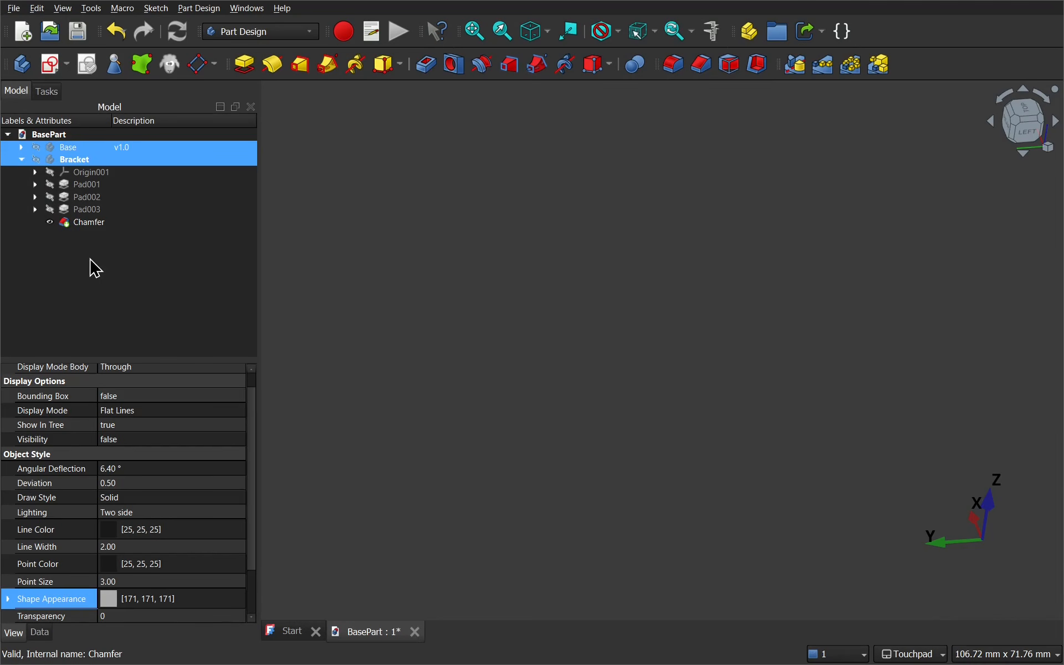
left_click(95, 268)
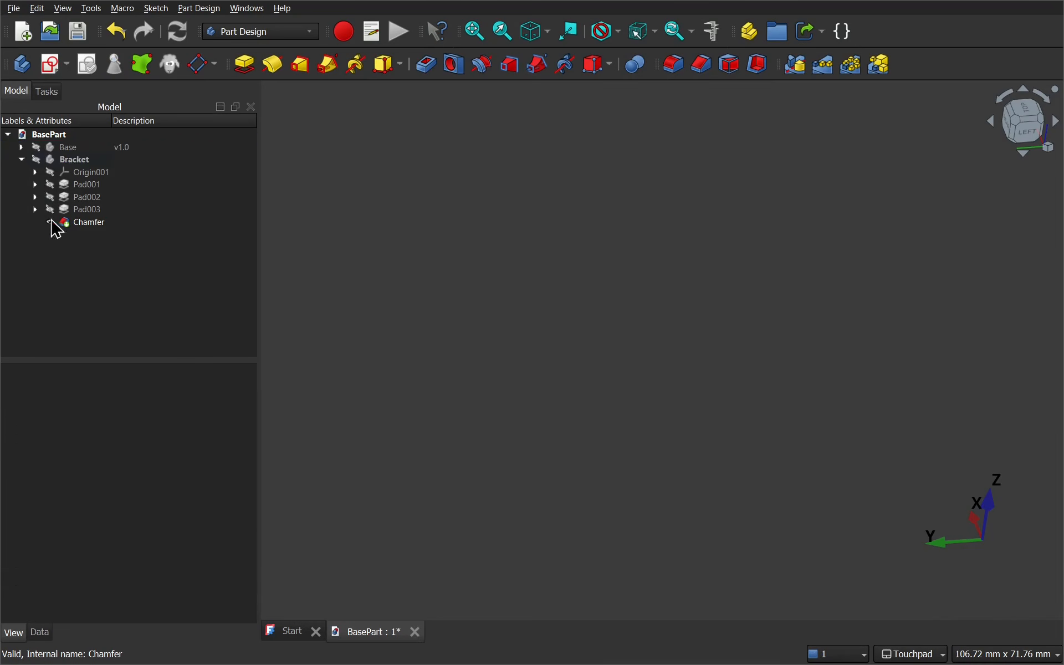
left_click(23, 160)
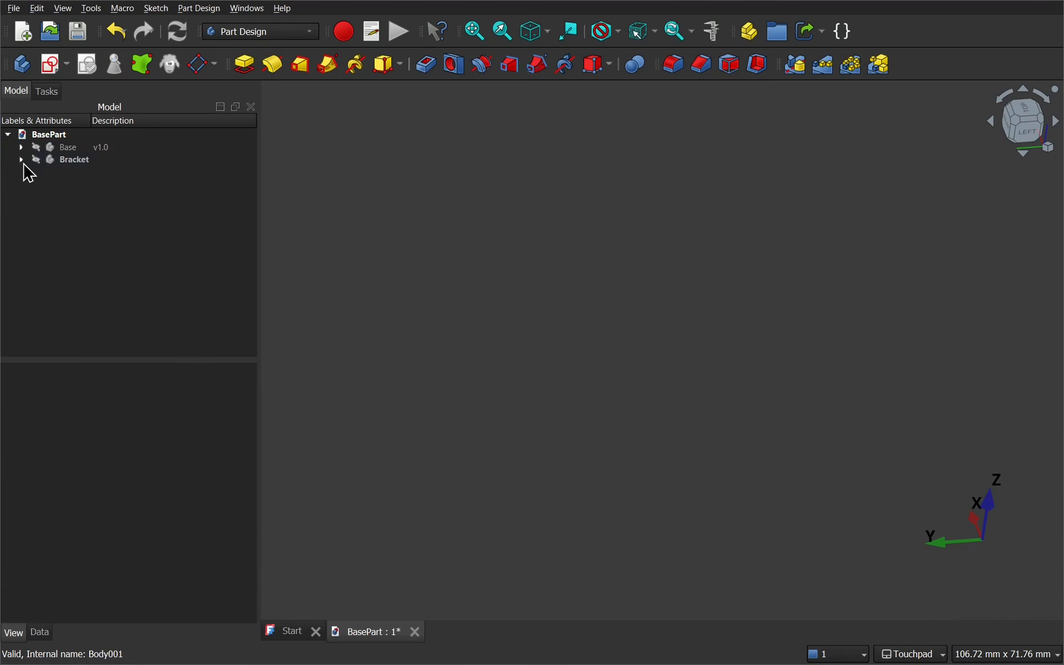
Step: Import BasePart.stl from the 2025 Crash Course folder and inspect the combined mesh
left_click(12, 9)
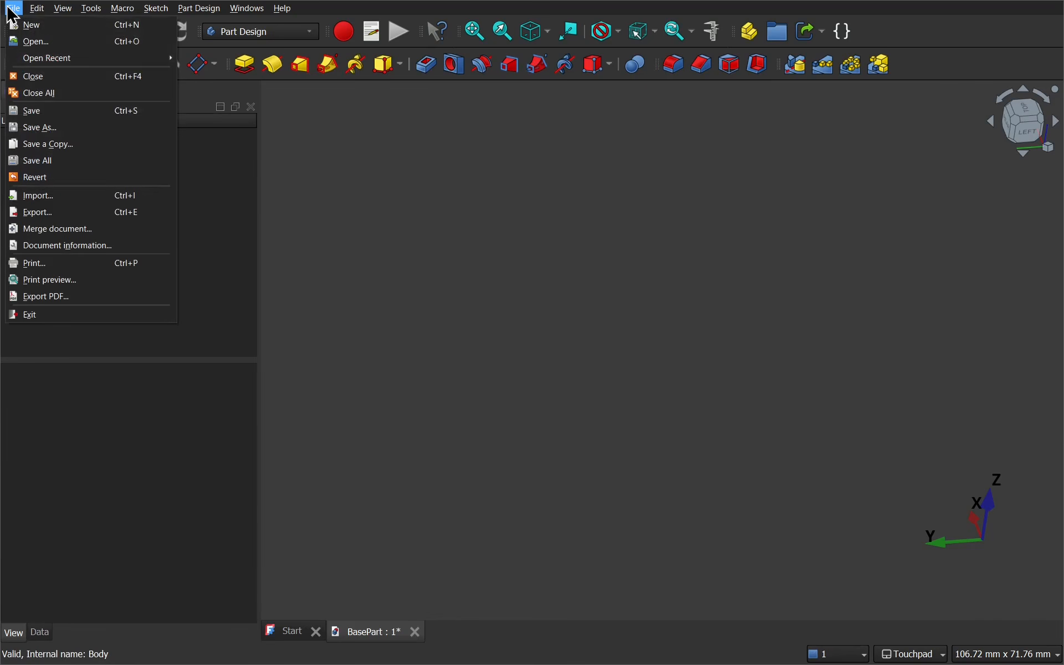
left_click(105, 202)
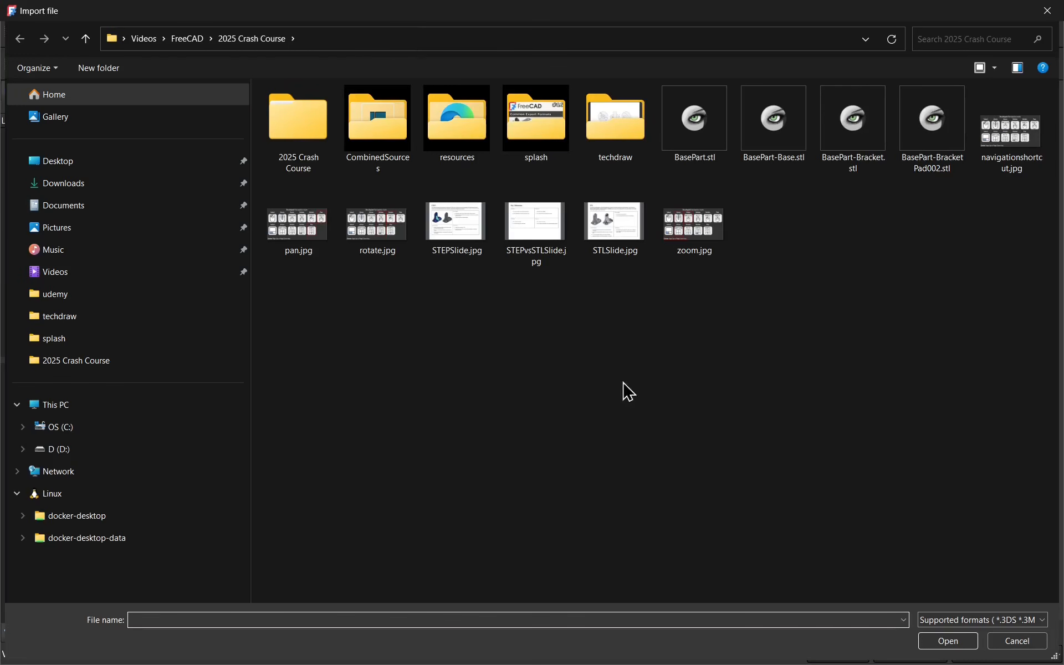
left_click(690, 130)
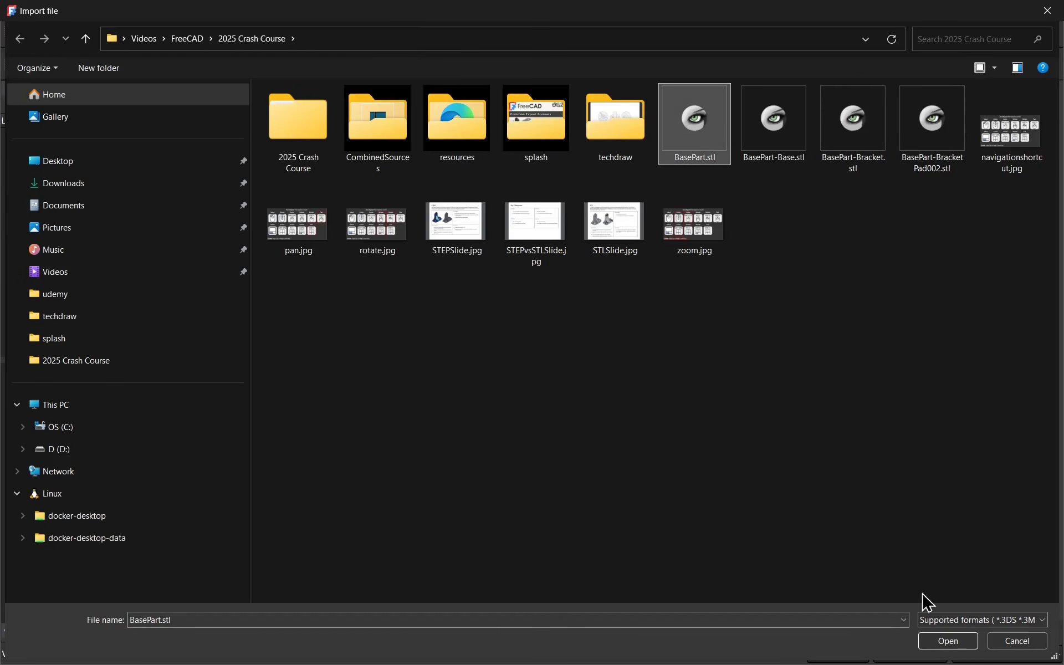
left_click(945, 640)
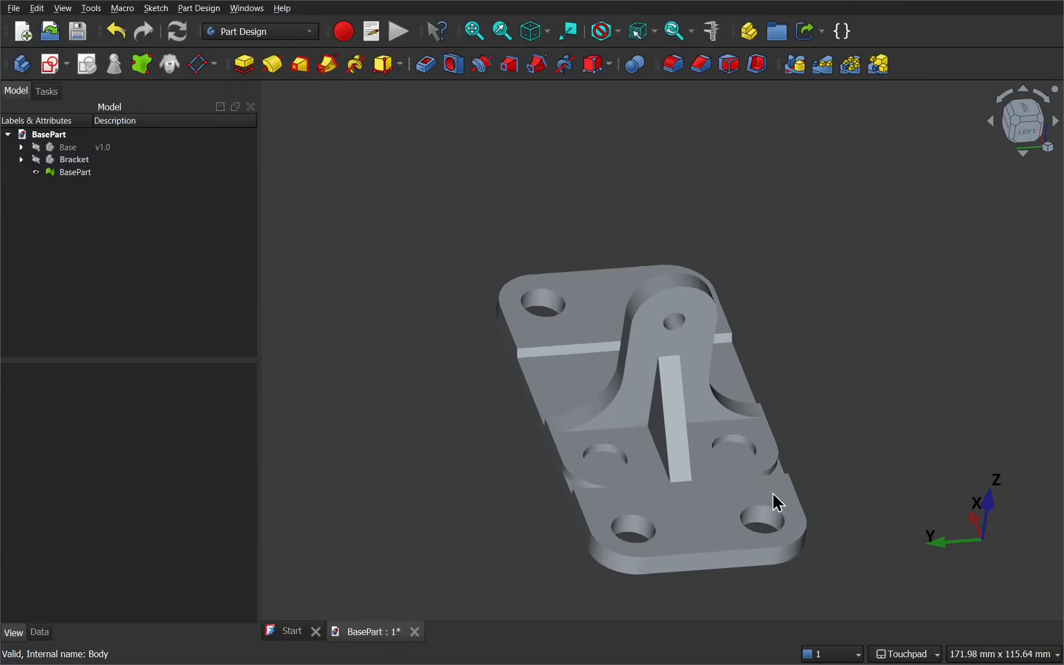
left_click_drag(725, 481, 759, 464, "shift")
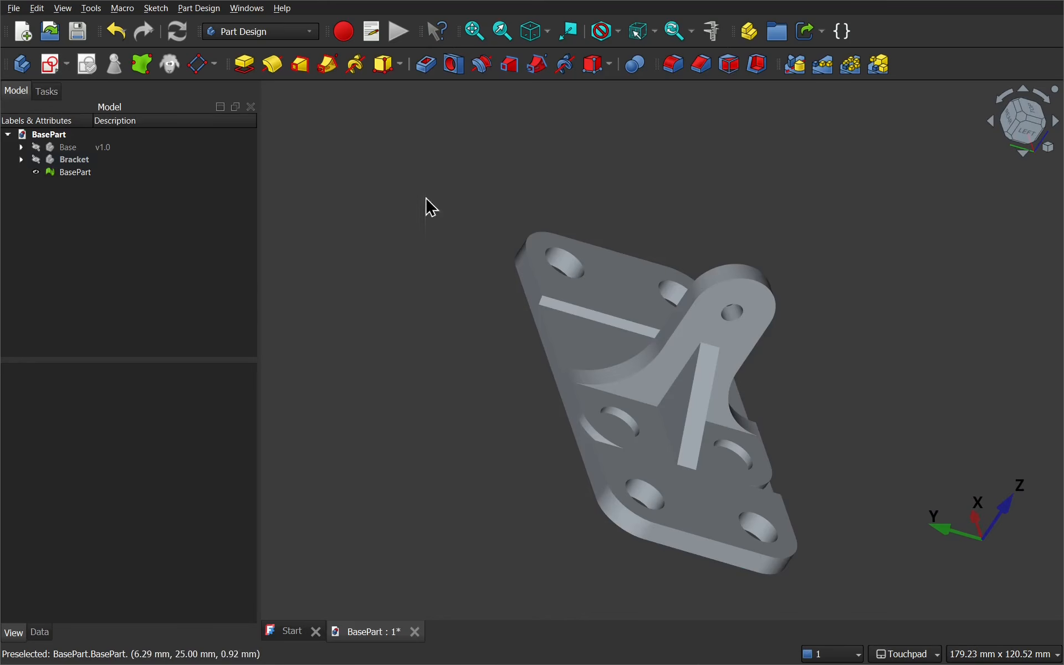
Step: Switch to the Mesh workbench and split the imported BasePart mesh by components
left_click(285, 35)
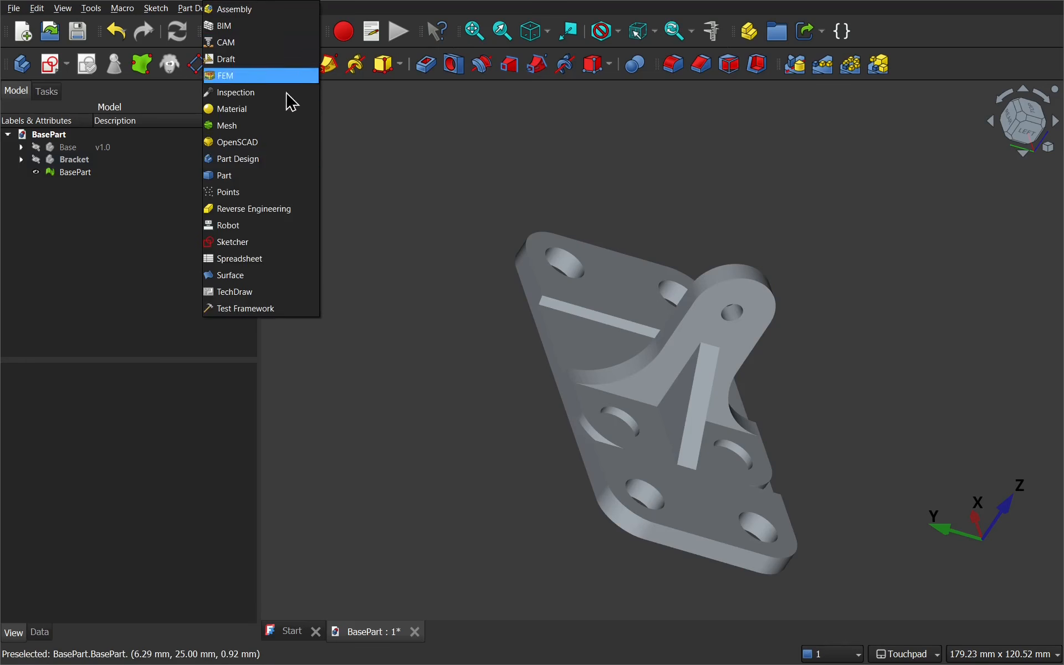
left_click(296, 128)
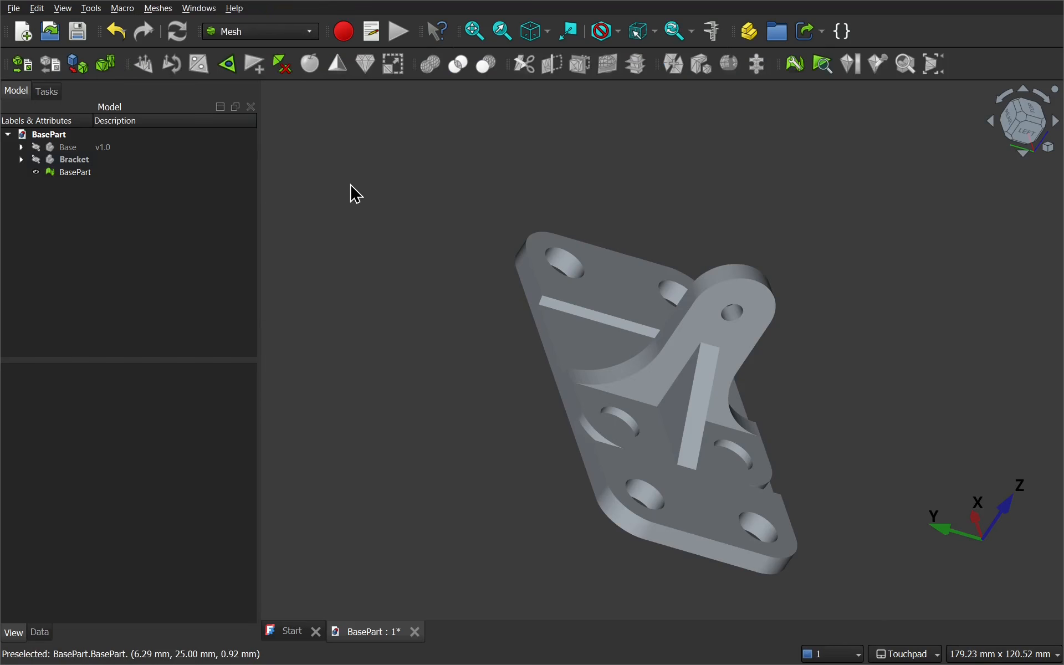
left_click(92, 175)
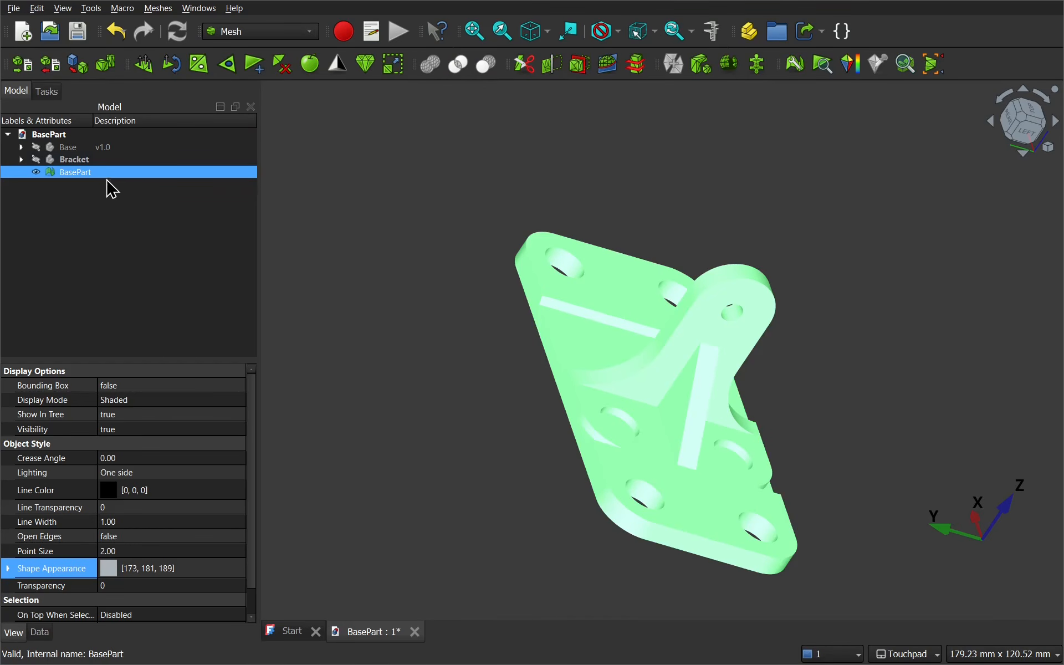
left_click(158, 8)
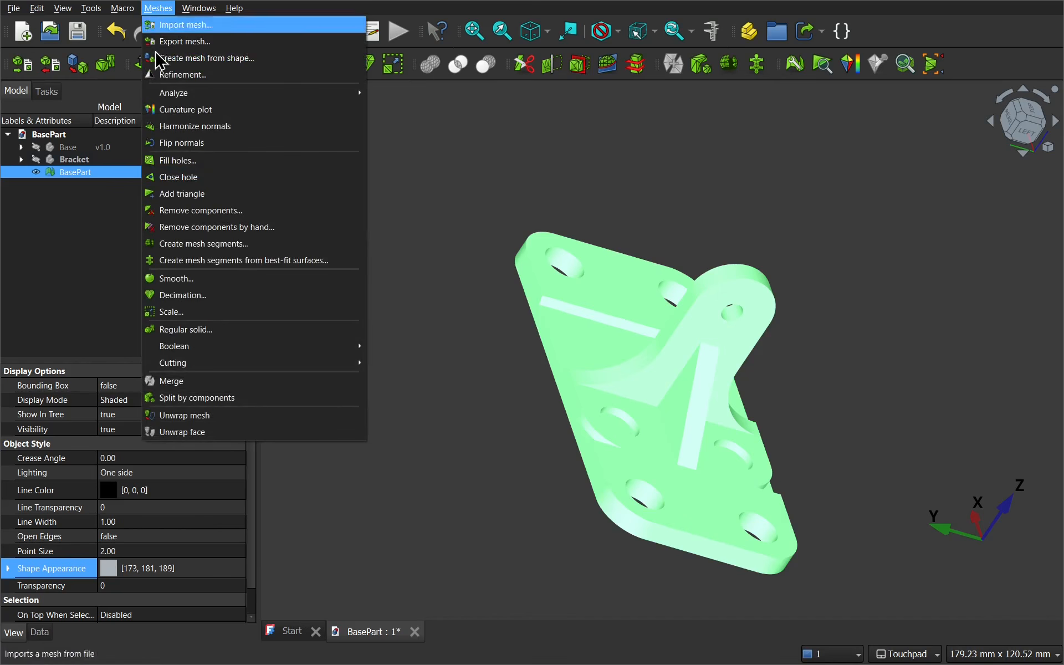
left_click(193, 397)
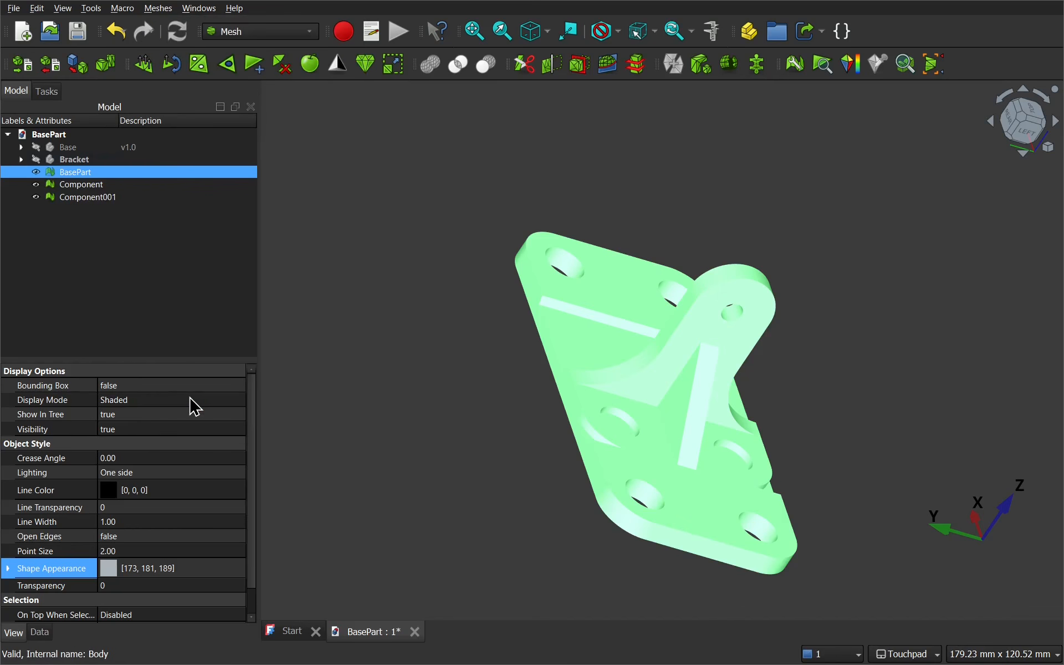
Step: Hide the original BasePart mesh so that only the two split components are shown
left_click(138, 240)
left_click(101, 186)
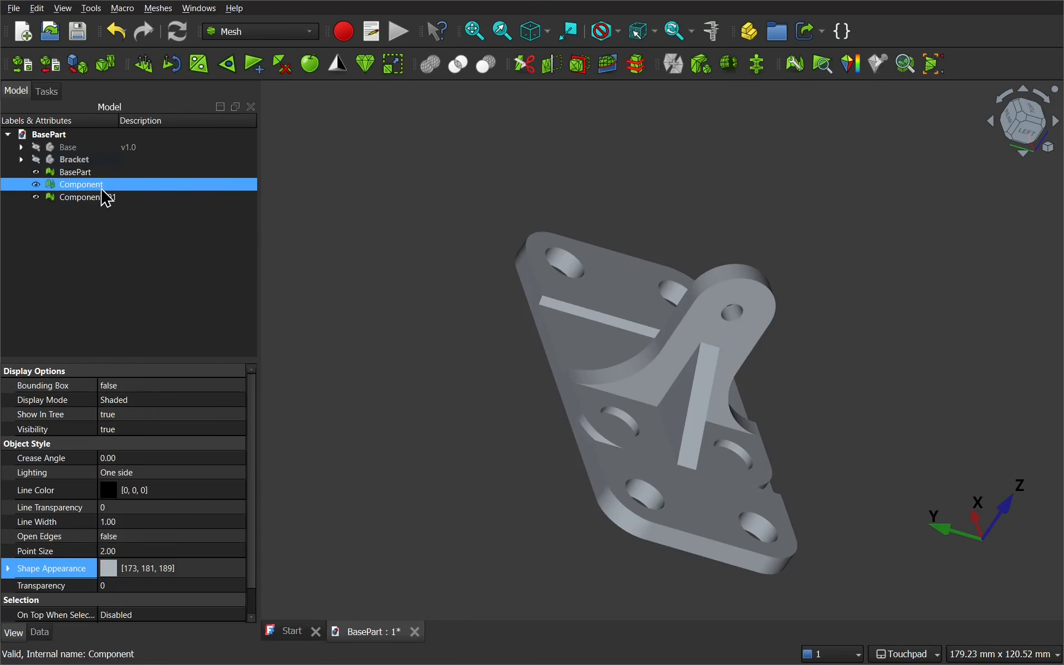
left_click(89, 174)
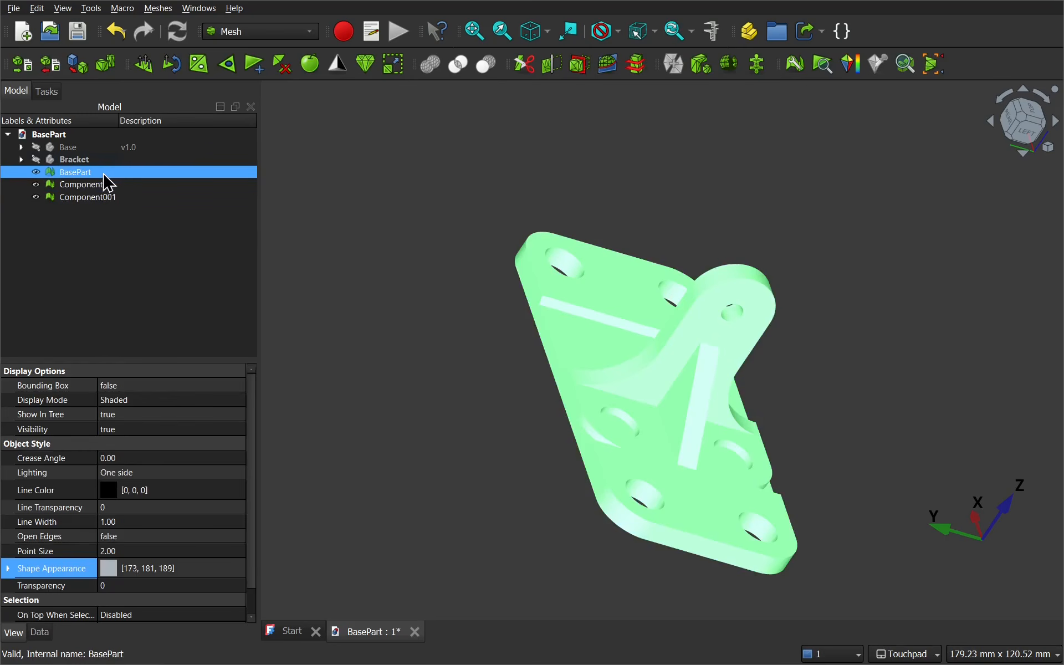
key("space")
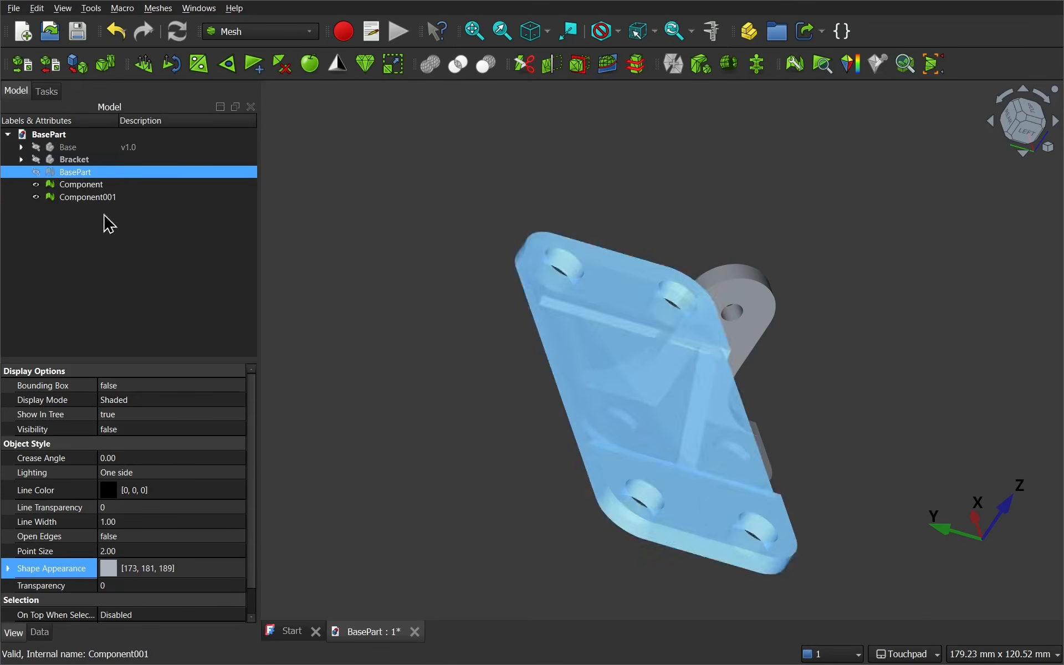
left_click(116, 222)
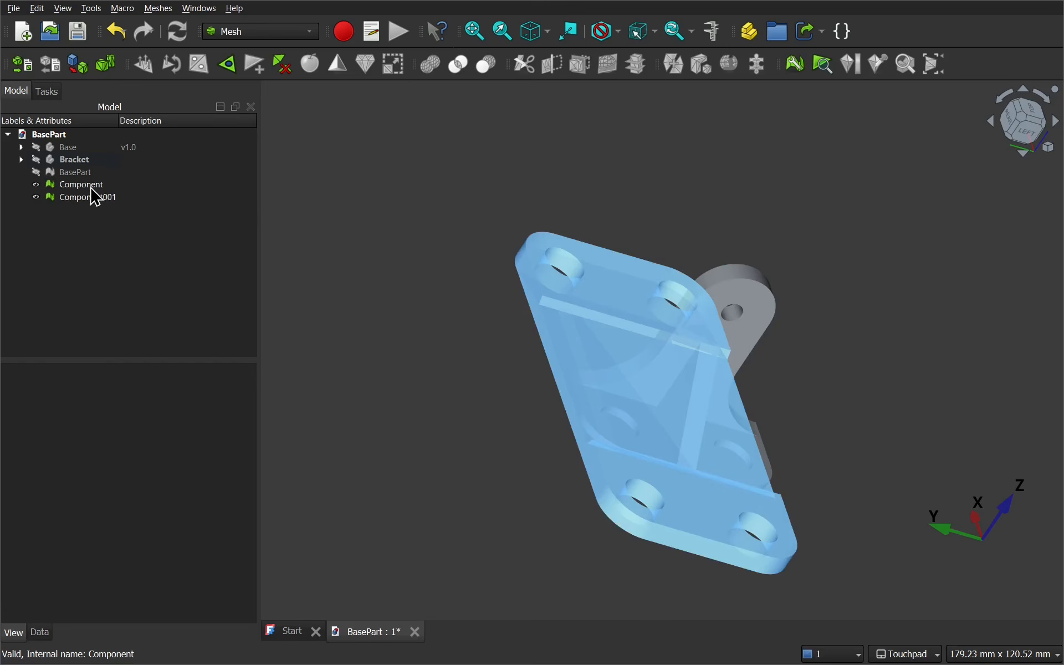
Step: Transform the base plate mesh, Component, by moving it 68 mm along the positive Y axis away from the bracket
left_click(84, 187)
right_click(82, 186)
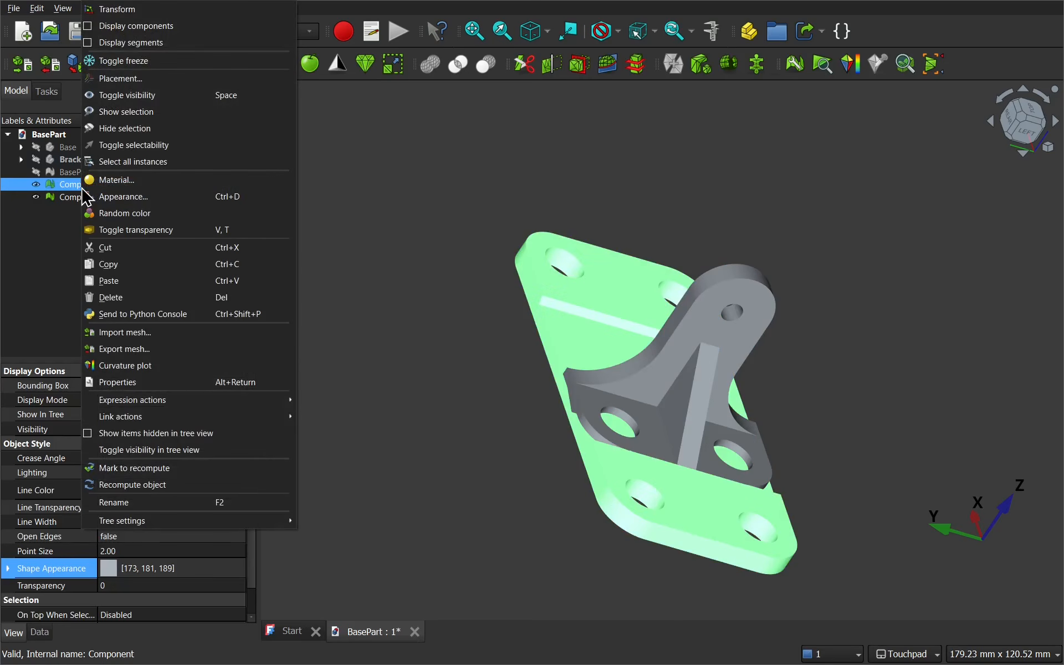
left_click(148, 10)
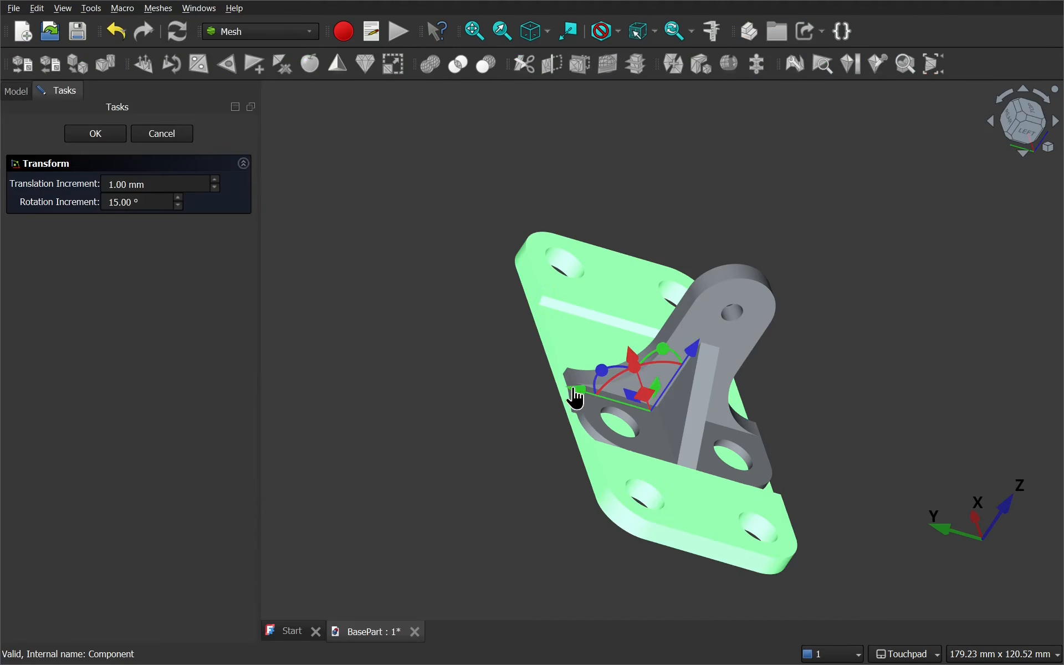
left_click_drag(575, 393, 310, 336)
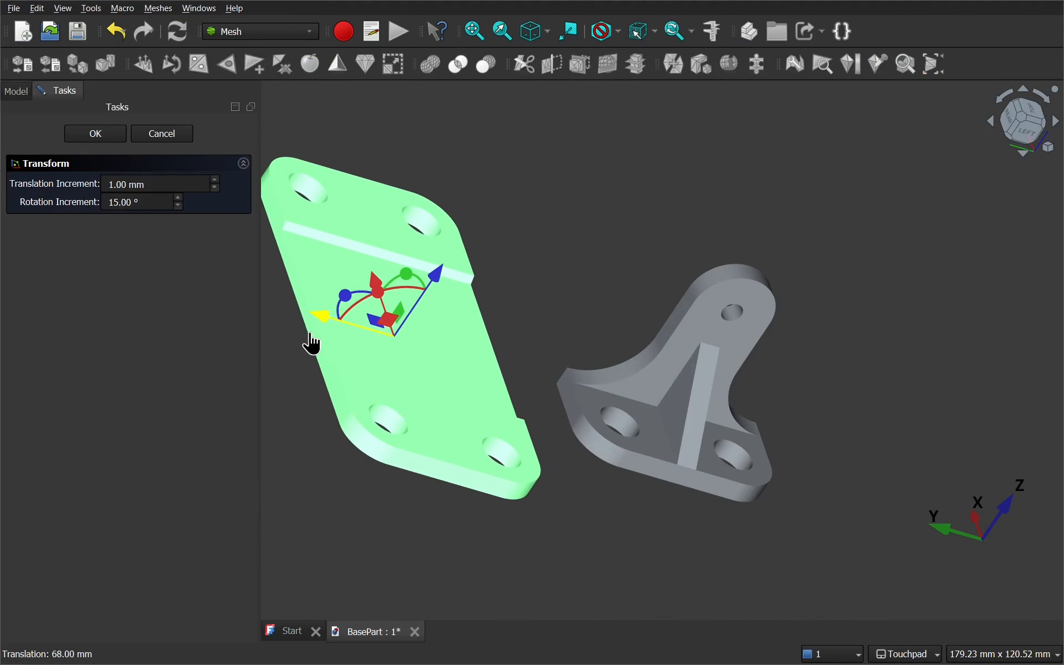
left_click(529, 258)
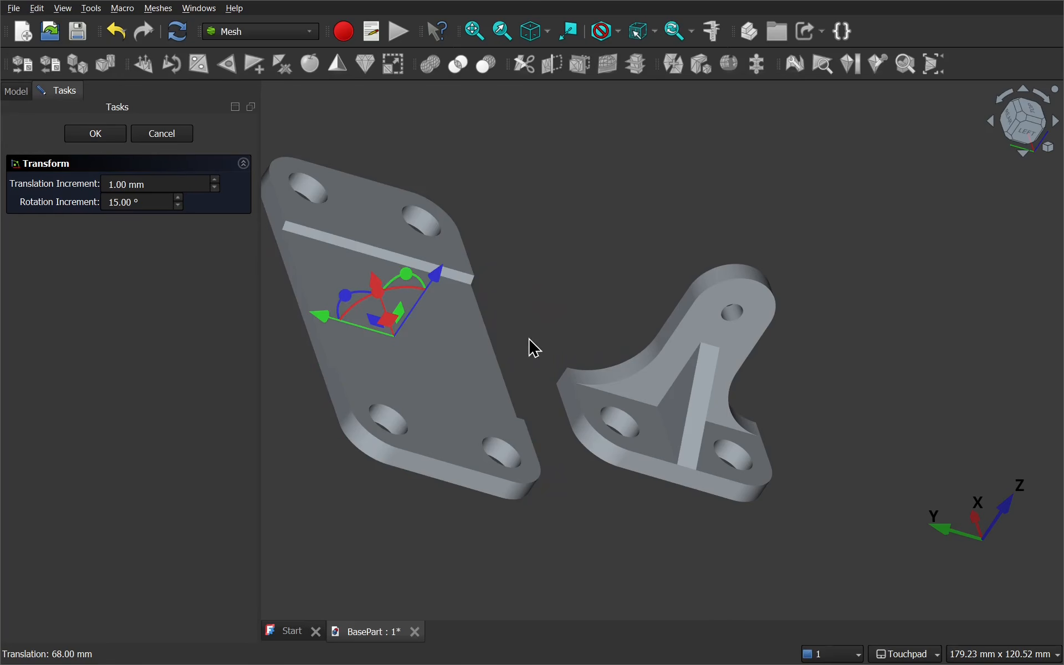
left_click(108, 133)
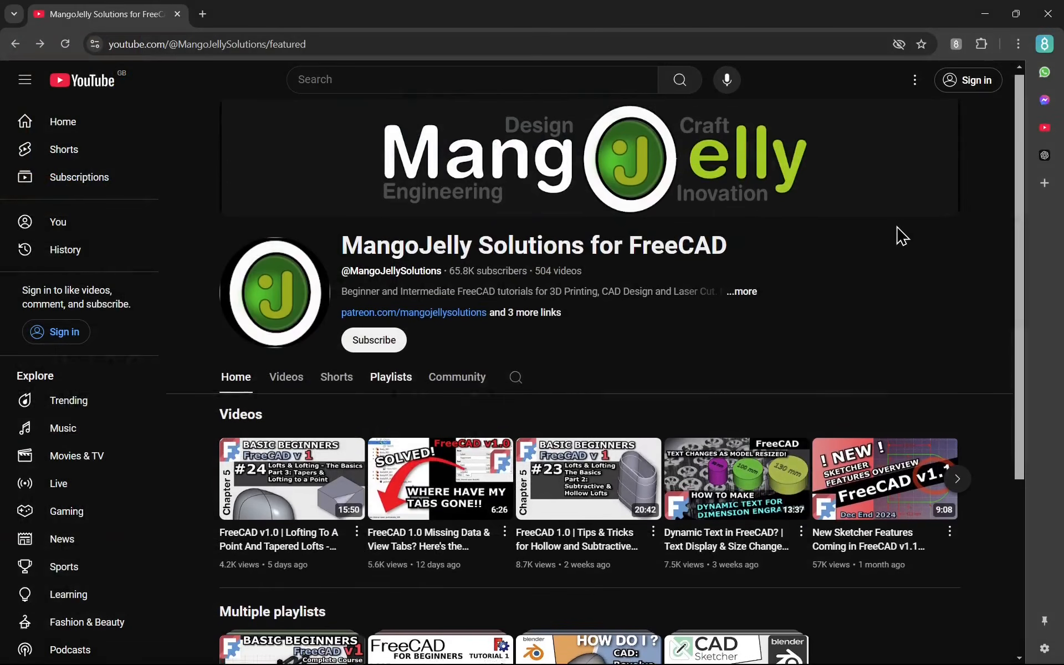
Step: In the web browser, open the MangoJelly Solutions channel's Basic Beginners FreeCAD v1 (Public) playlist and look through its lessons
scroll(900, 235, "down", 3)
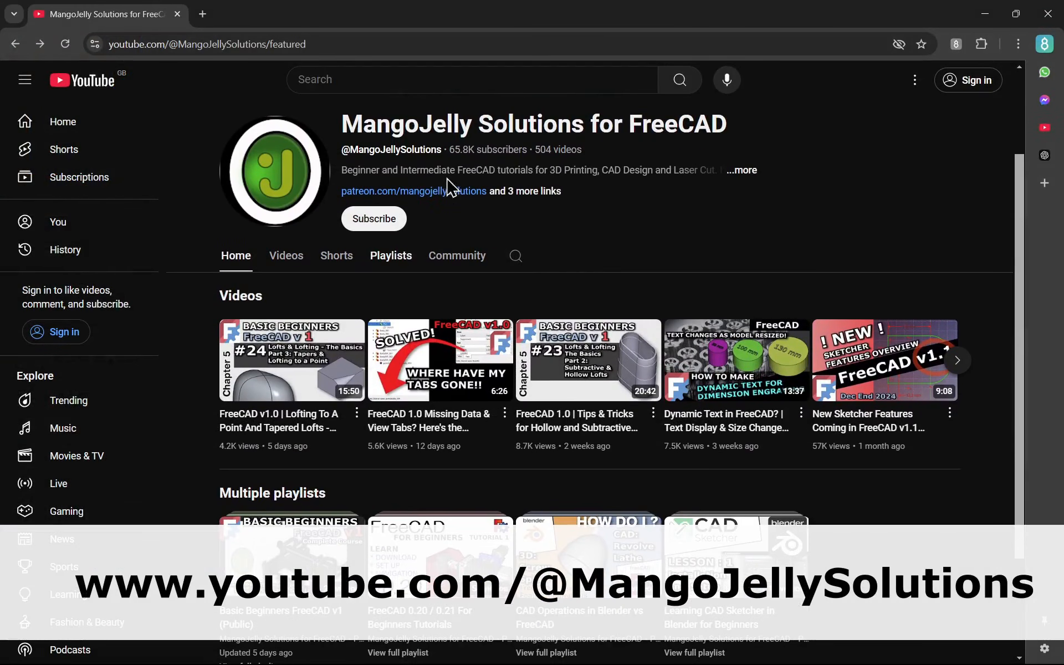
left_click(383, 257)
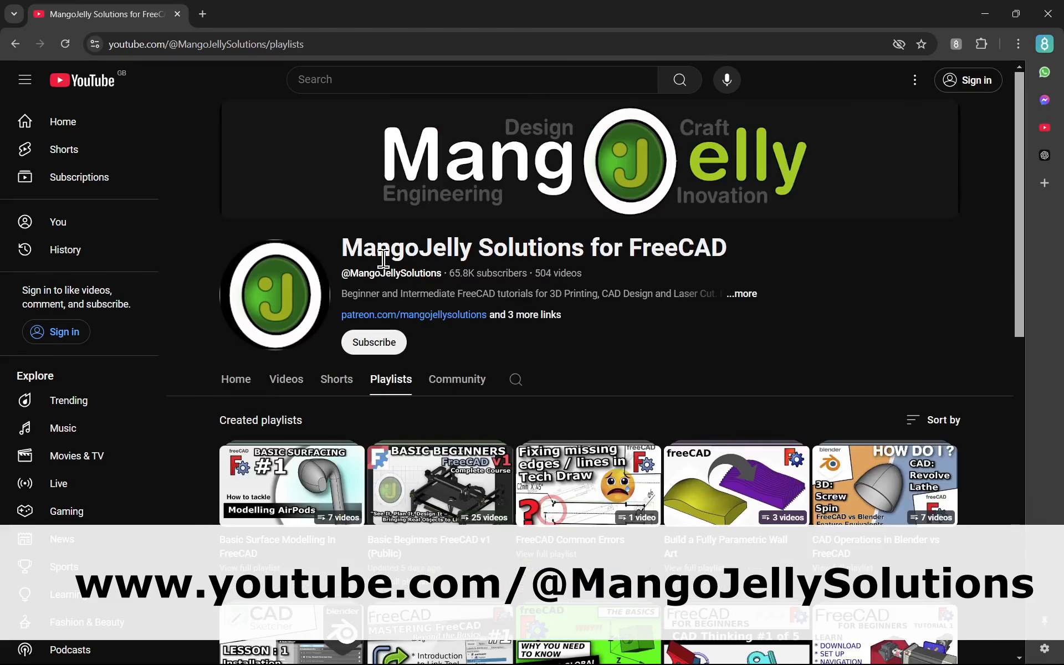
scroll(570, 357, "down", 2)
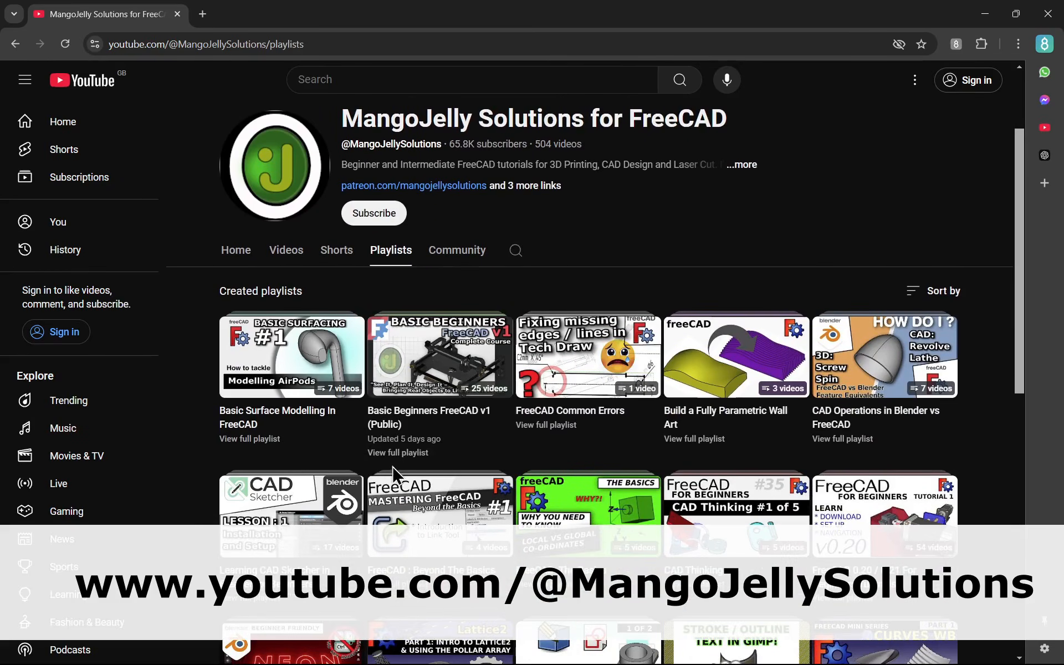
left_click(398, 453)
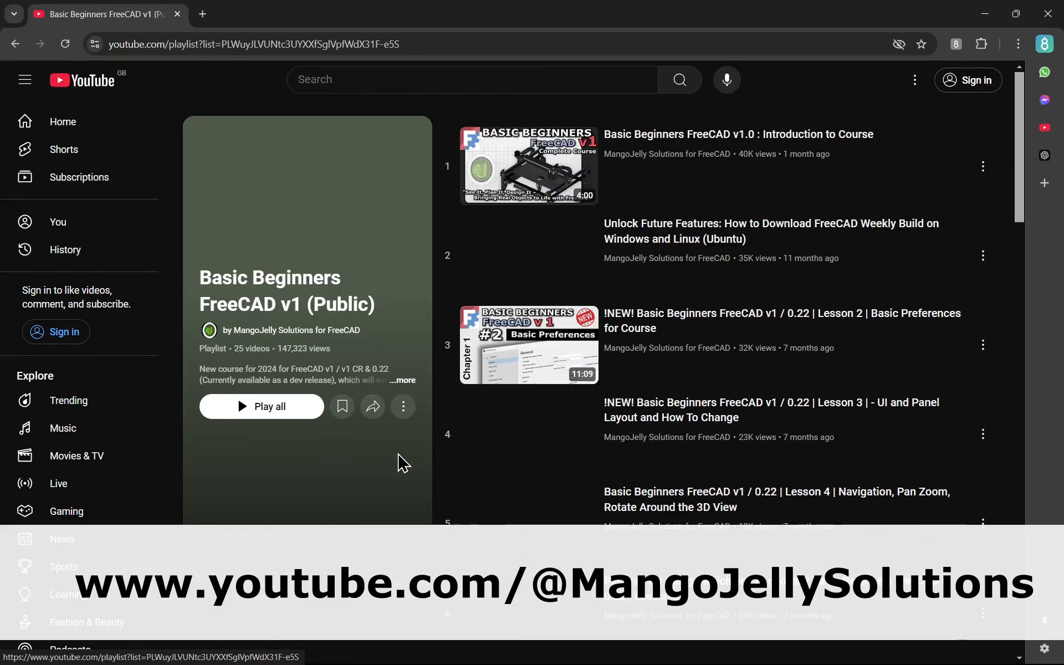
scroll(742, 373, "down", 4)
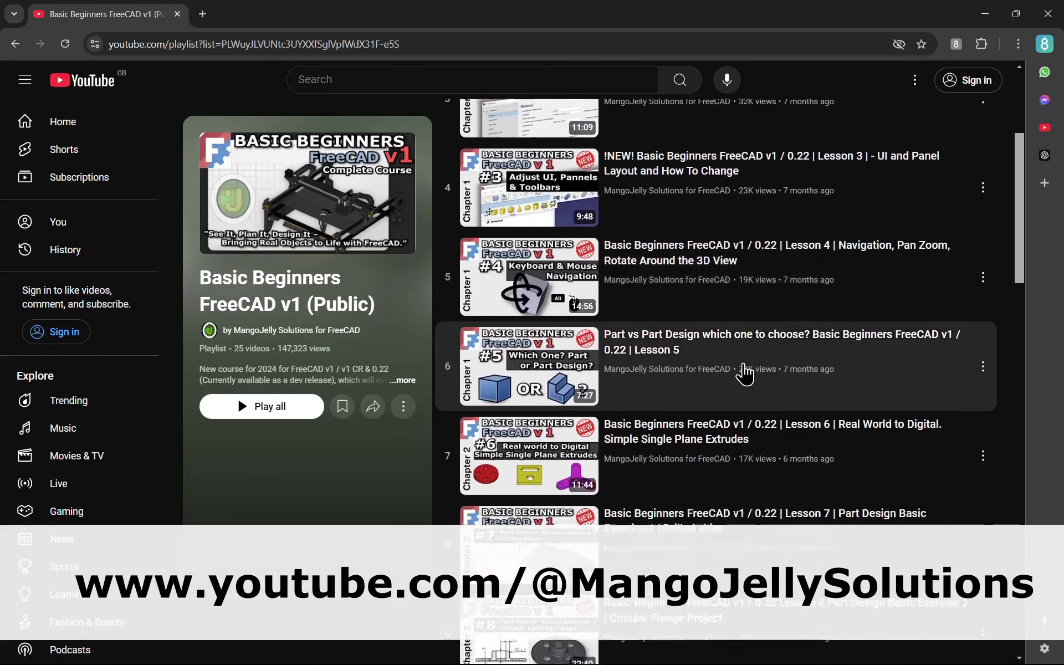
scroll(744, 372, "down", 10)
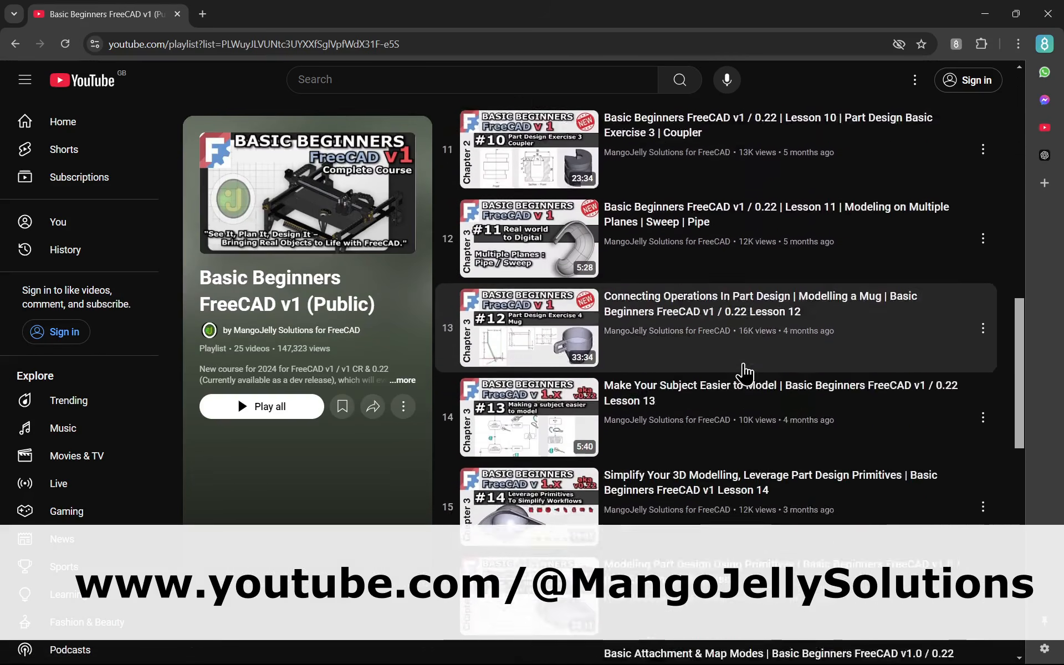
scroll(744, 373, "down", 12)
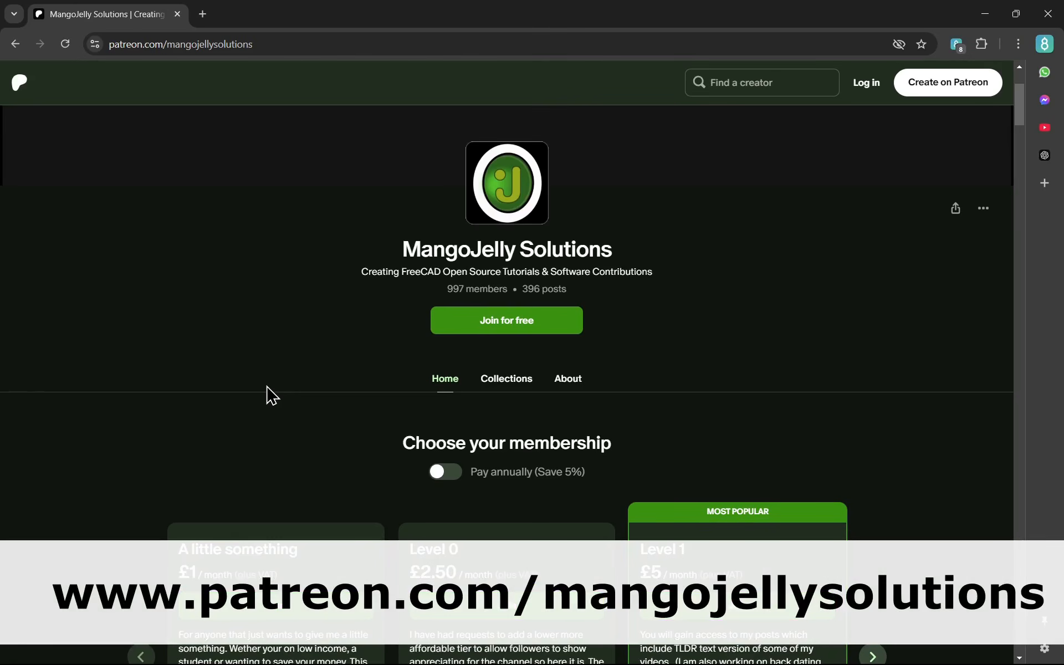
Step: Look through the membership tiers and recent posts on the MangoJelly Solutions Patreon page
scroll(270, 394, "down", 5)
scroll(268, 391, "down", 12)
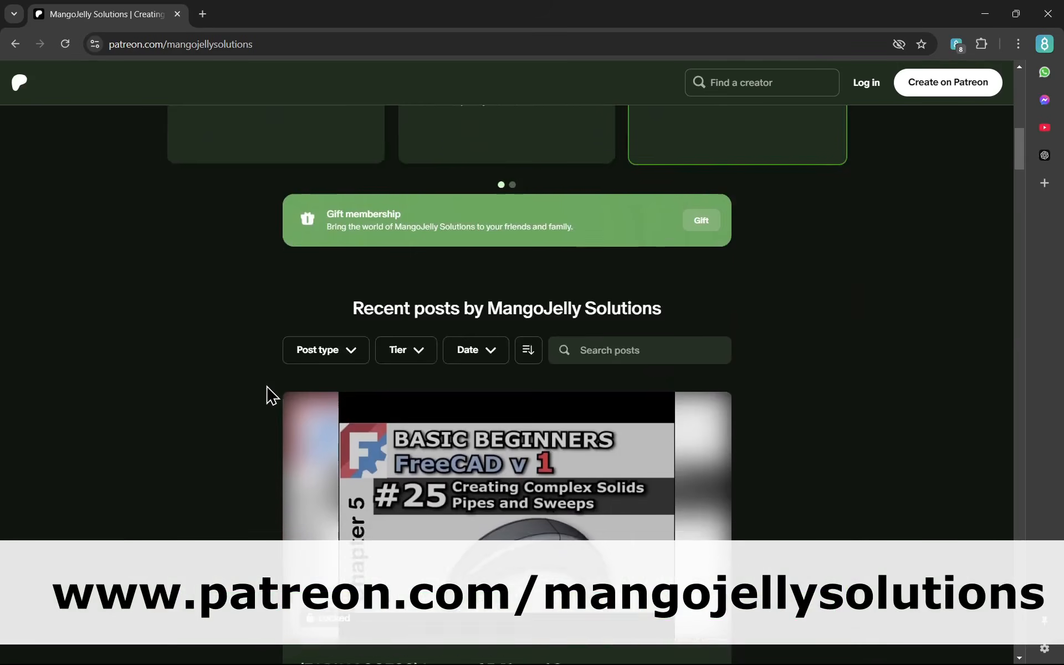
scroll(269, 395, "down", 5)
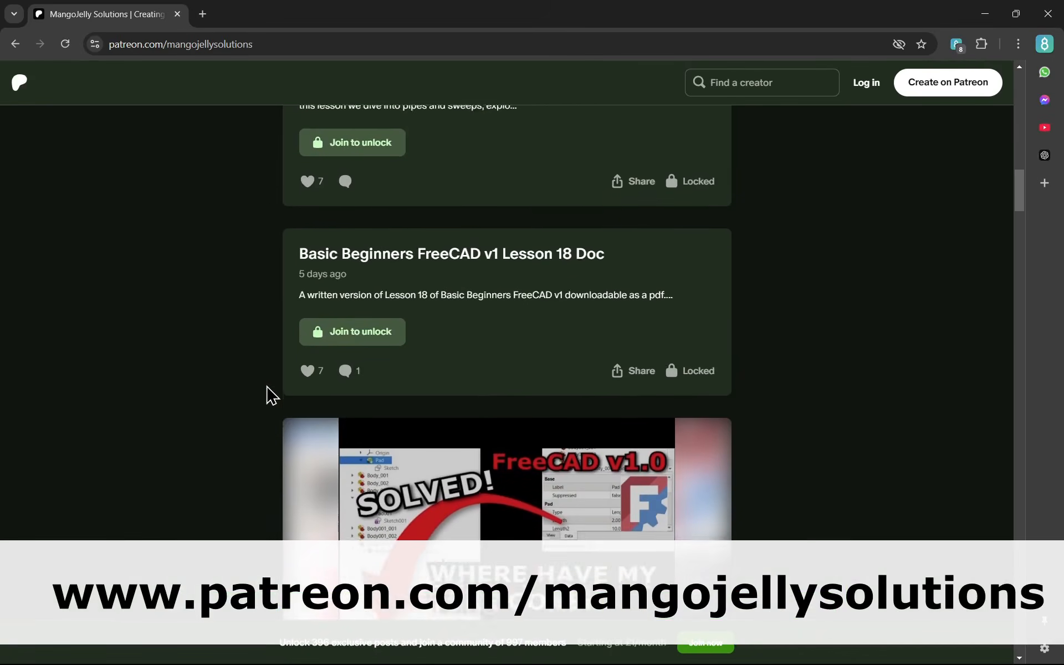
scroll(258, 397, "down", 2)
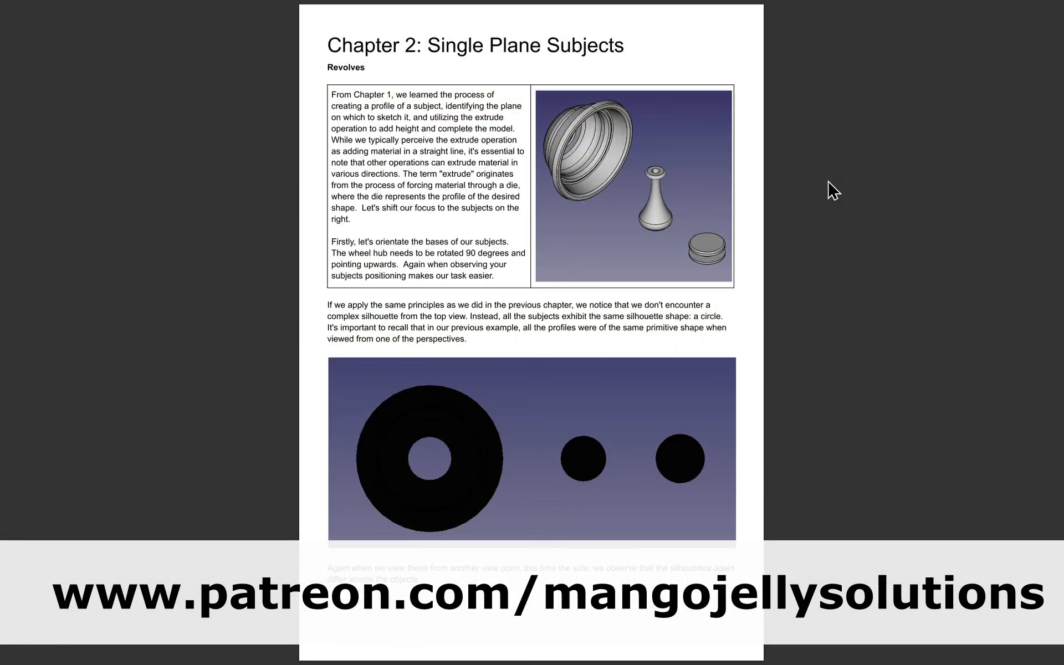
Step: Read through the written FreeCAD course document, from the Chapter 2 revolves pages to the sketch constraint pages
scroll(828, 190, "down", 5)
scroll(828, 190, "down", 3)
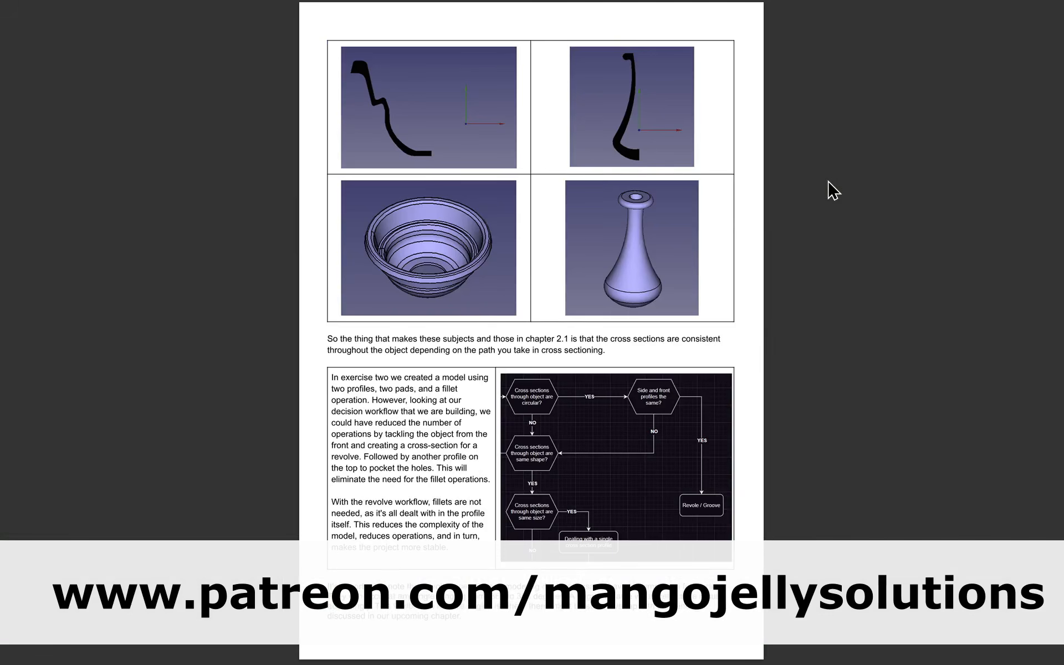
scroll(883, 257, "down", 12)
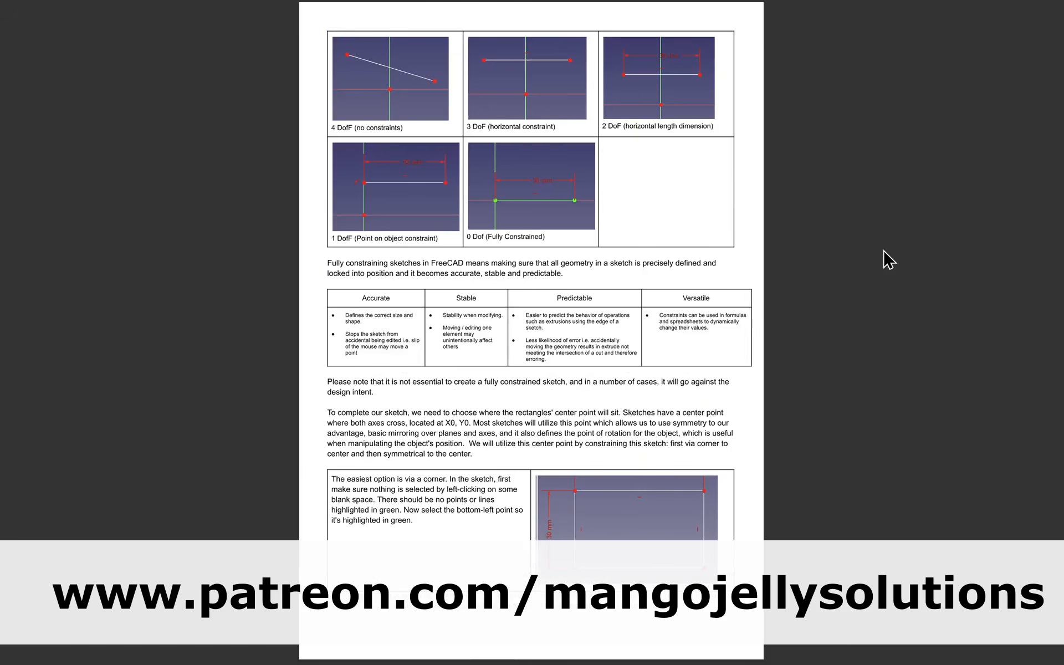
scroll(883, 257, "down", 3)
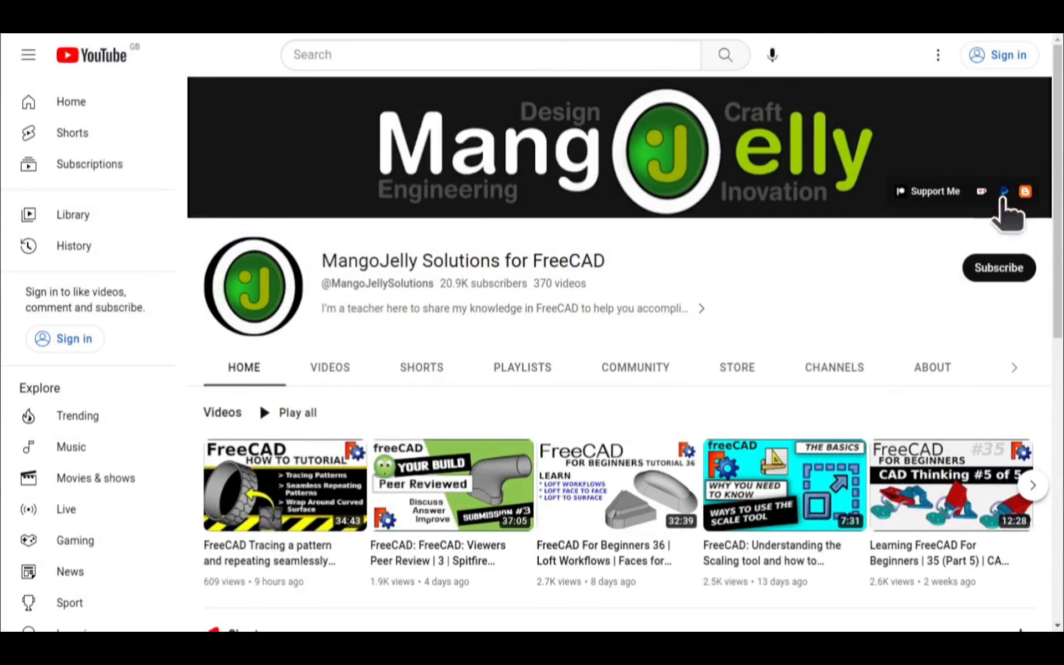
Step: Open the About page of the MangoJelly Solutions YouTube channel and examine the donation links in its description
left_click(930, 369)
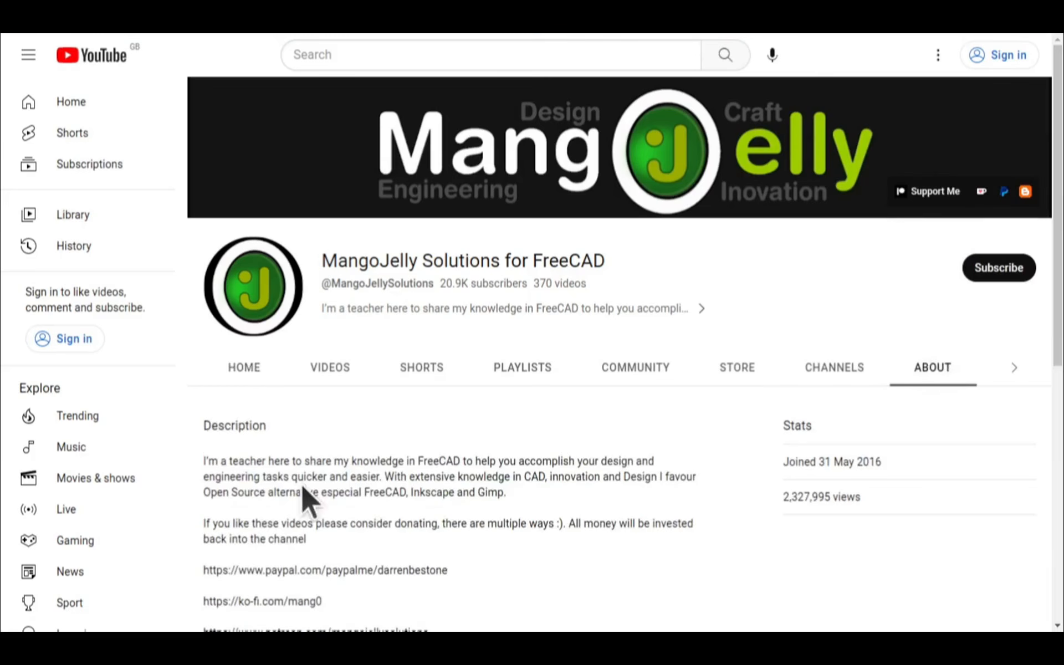
scroll(228, 476, "down", 3)
left_click_drag(442, 449, 204, 381)
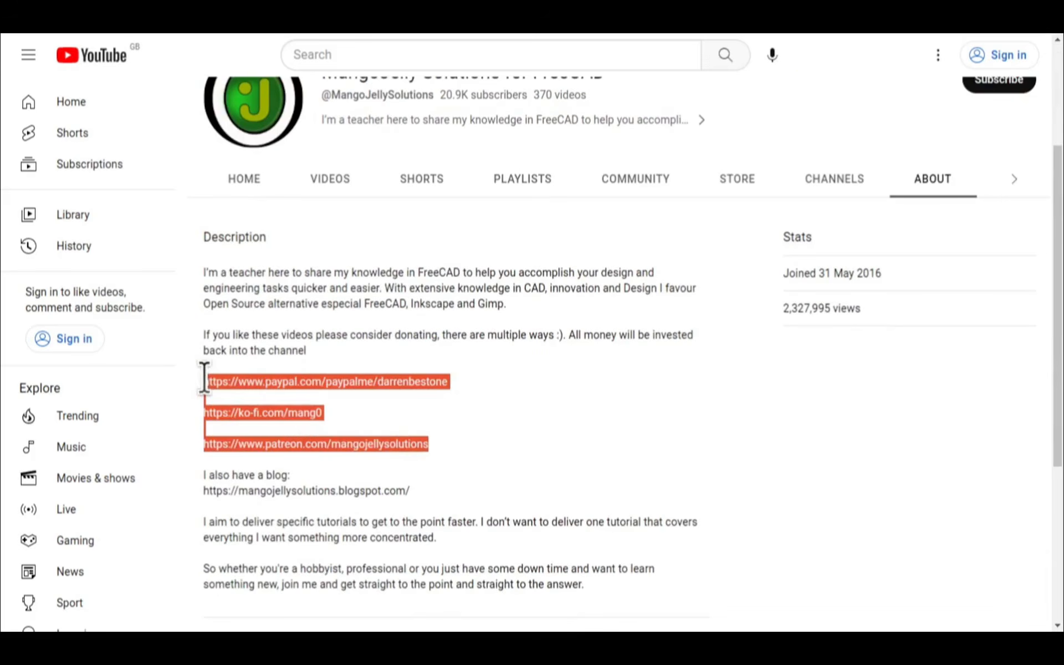
left_click(480, 438)
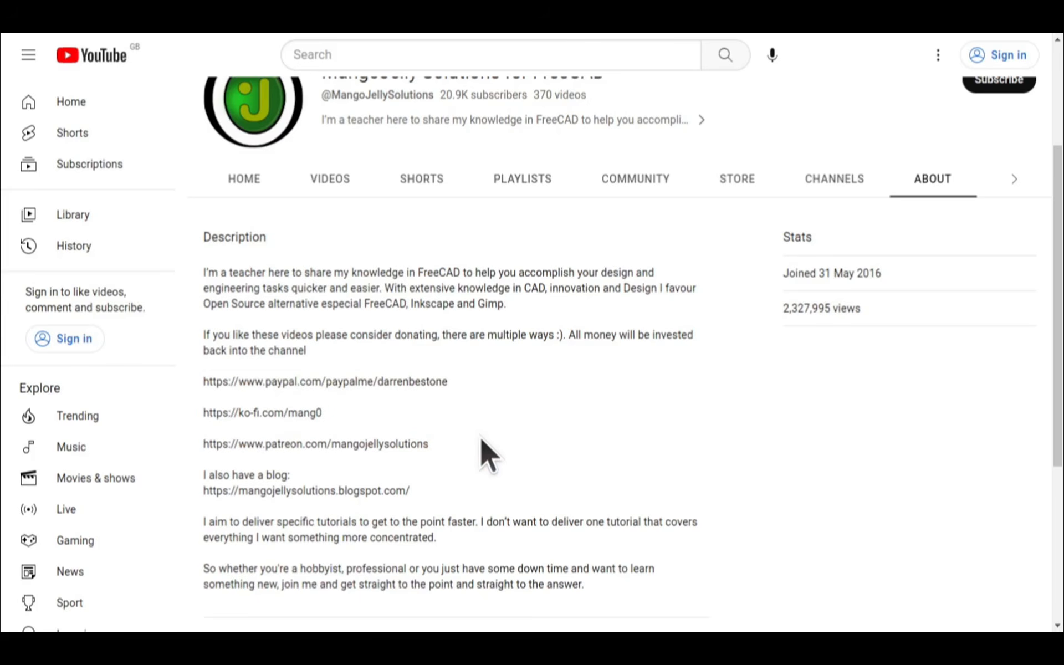